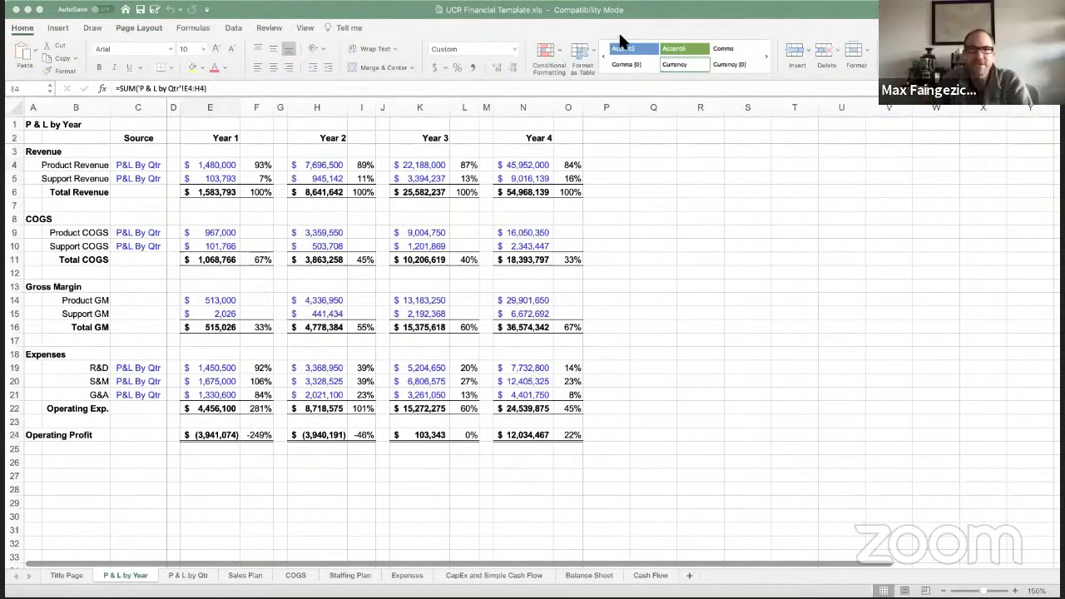
# - Examine the Operating Profit row across all four years, comparing Years 1 and 2 with Years 3 and 4
pyautogui.click(678, 186)
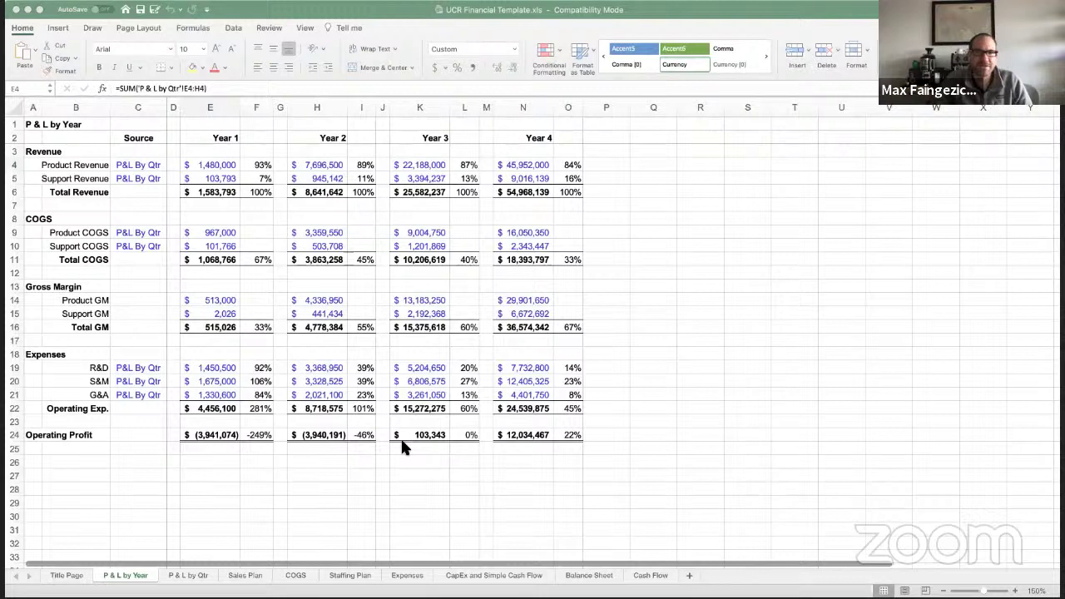
pyautogui.click(216, 440)
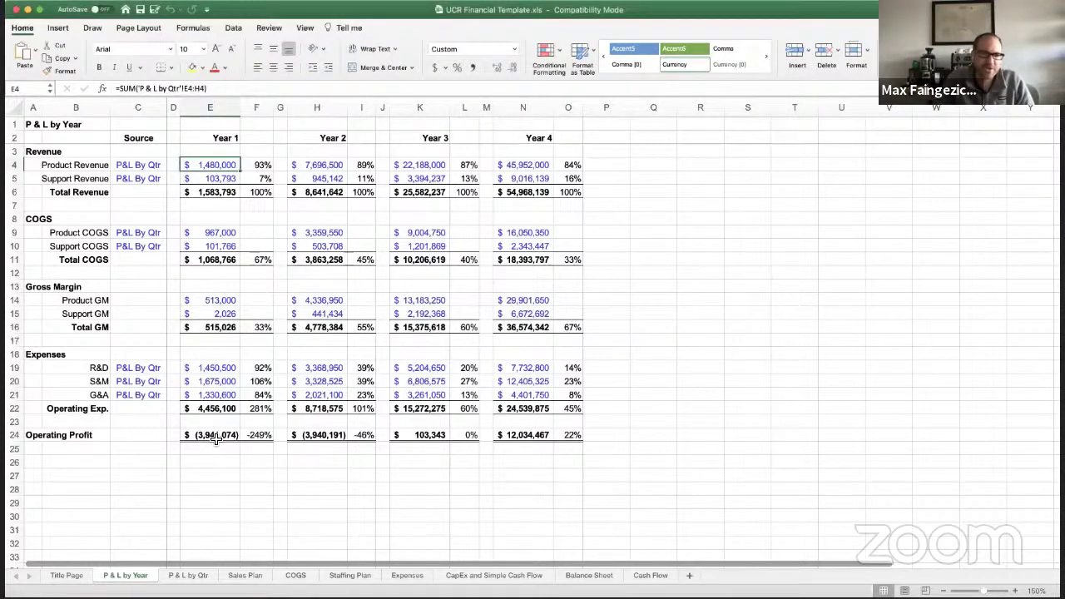
pyautogui.moveTo(216, 439); pyautogui.dragTo(571, 438)
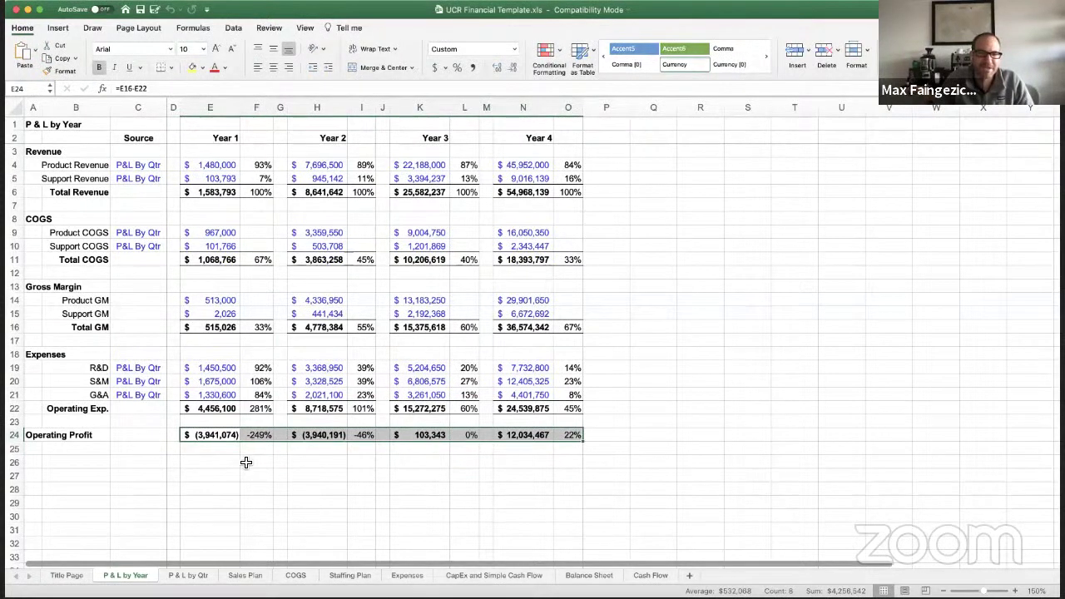
pyautogui.moveTo(218, 436); pyautogui.dragTo(348, 436)
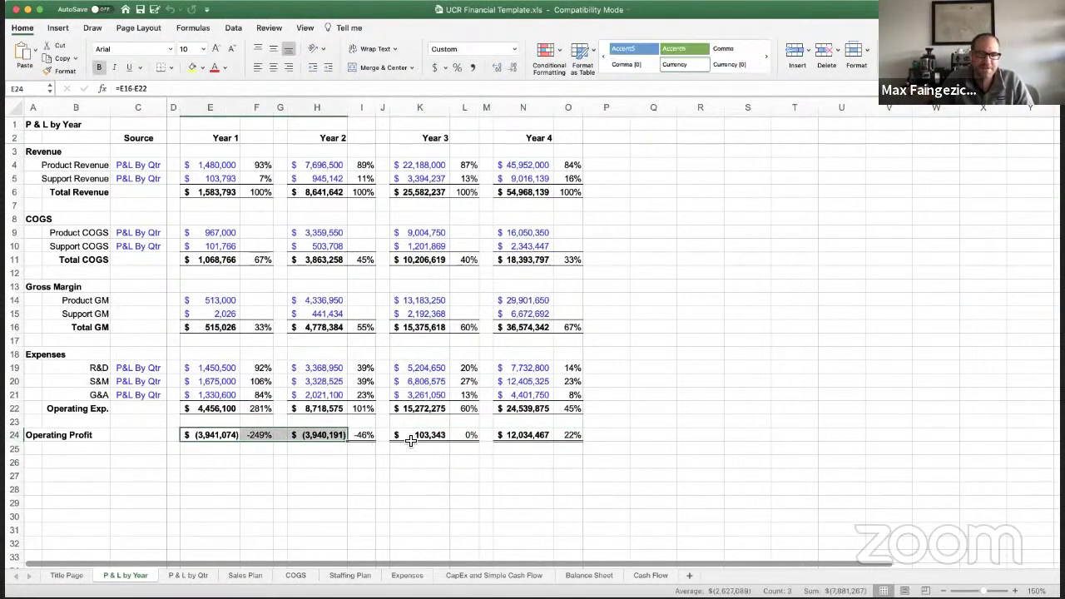
pyautogui.moveTo(416, 435); pyautogui.dragTo(526, 436)
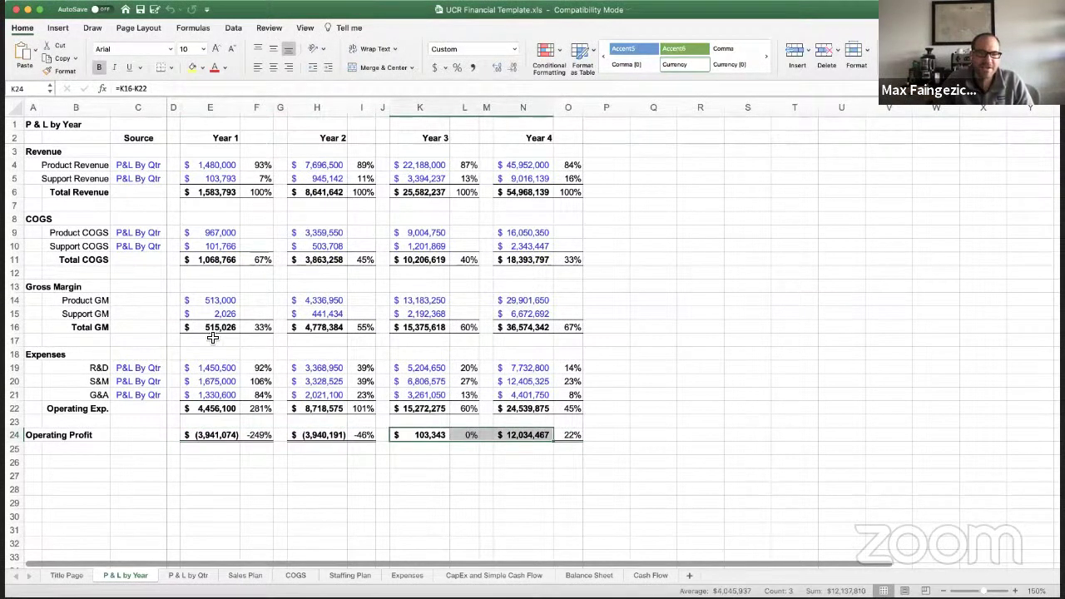
# - Review the Revenue section's heading and its Product Revenue and Support Revenue lines
pyautogui.click(100, 167)
pyautogui.press('Up')
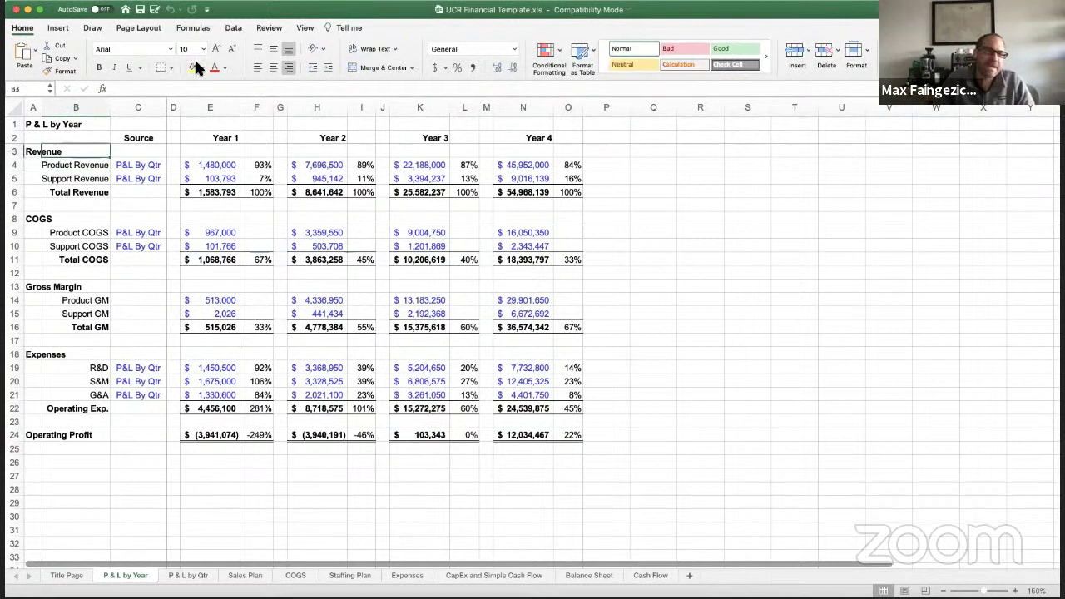
pyautogui.press('Down')
pyautogui.press('Up')
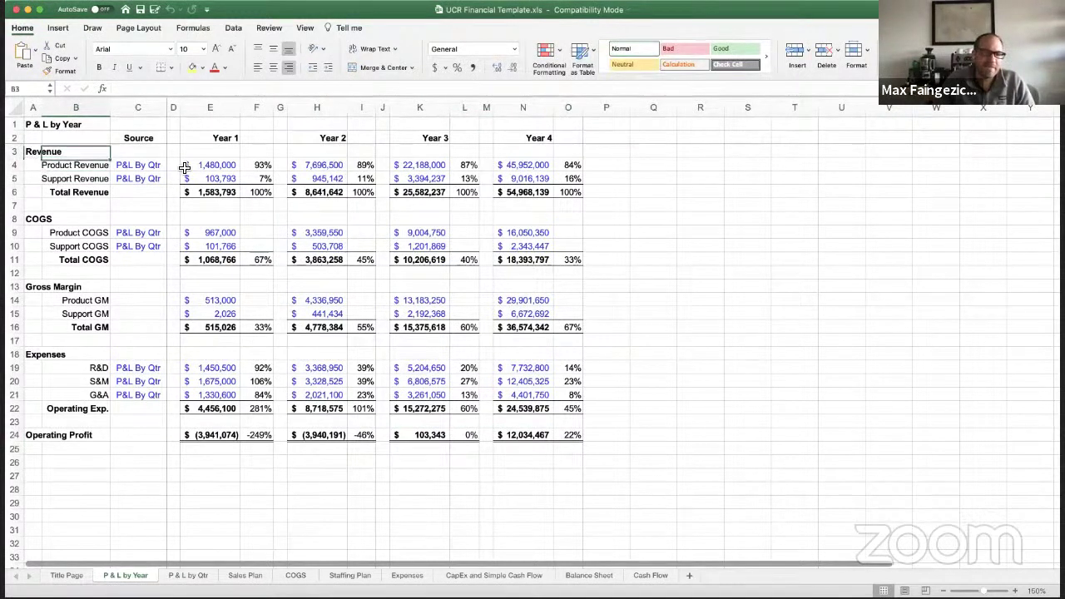
pyautogui.press('Left')
pyautogui.press('Right')
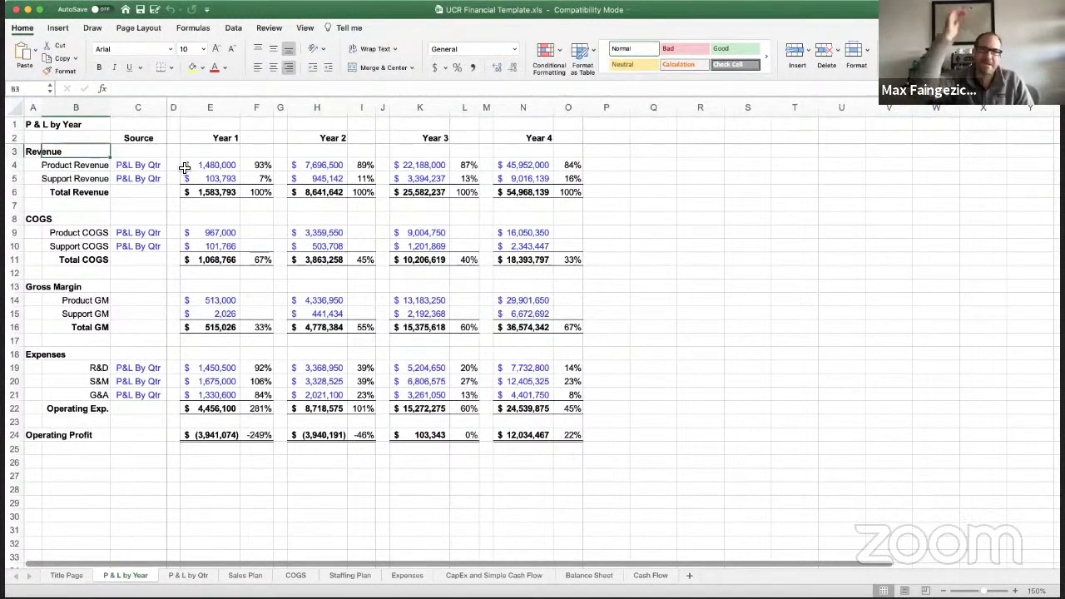
pyautogui.press('Down')
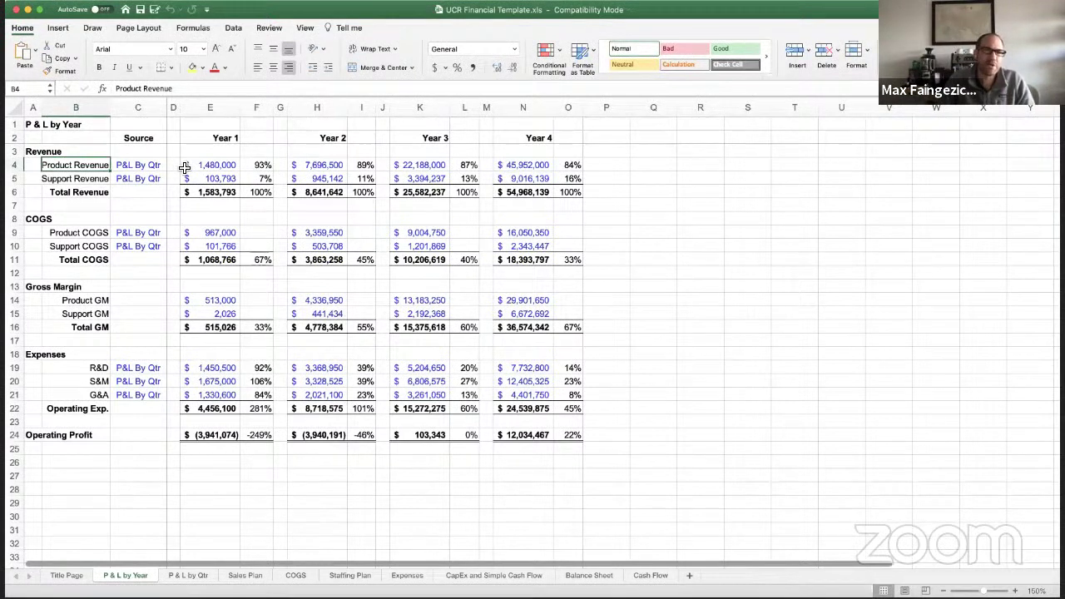
pyautogui.hotkey('shift', 'Down')
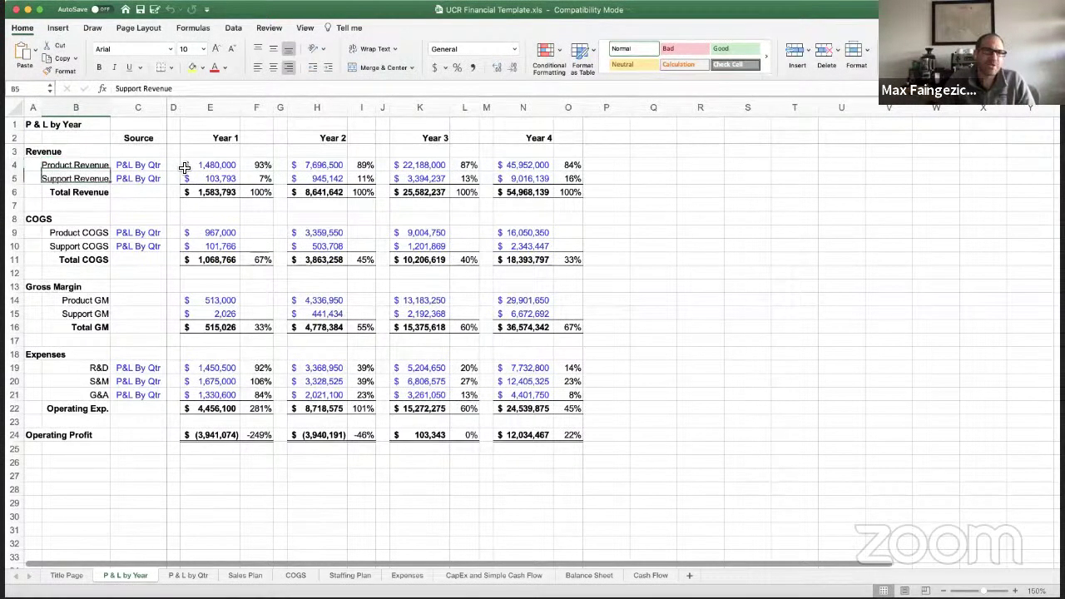
pyautogui.hotkey('shift', 'Up')
pyautogui.press('Down')
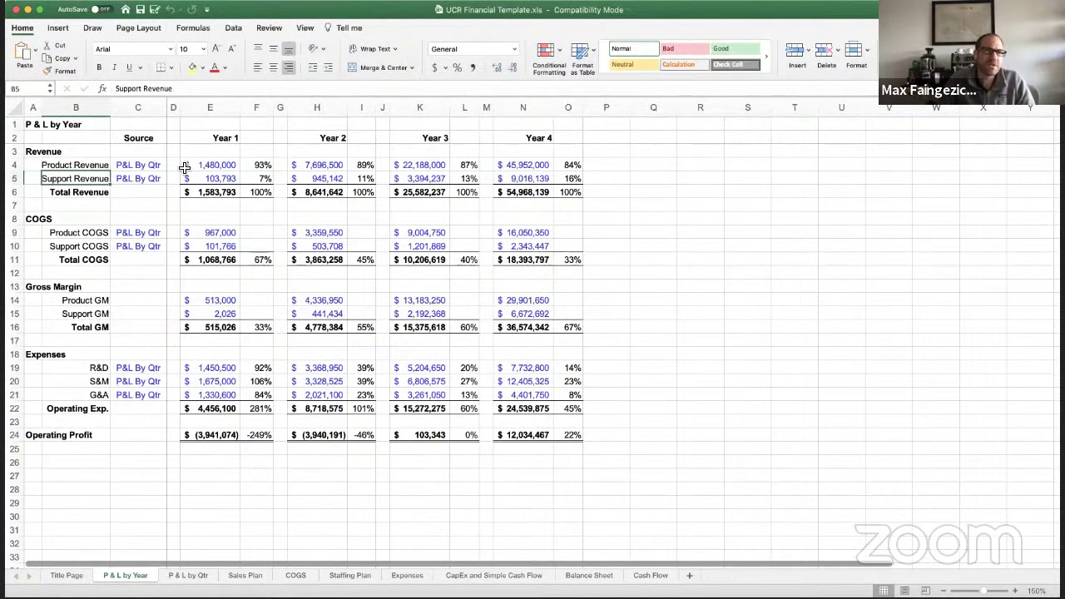
pyautogui.press('Up')
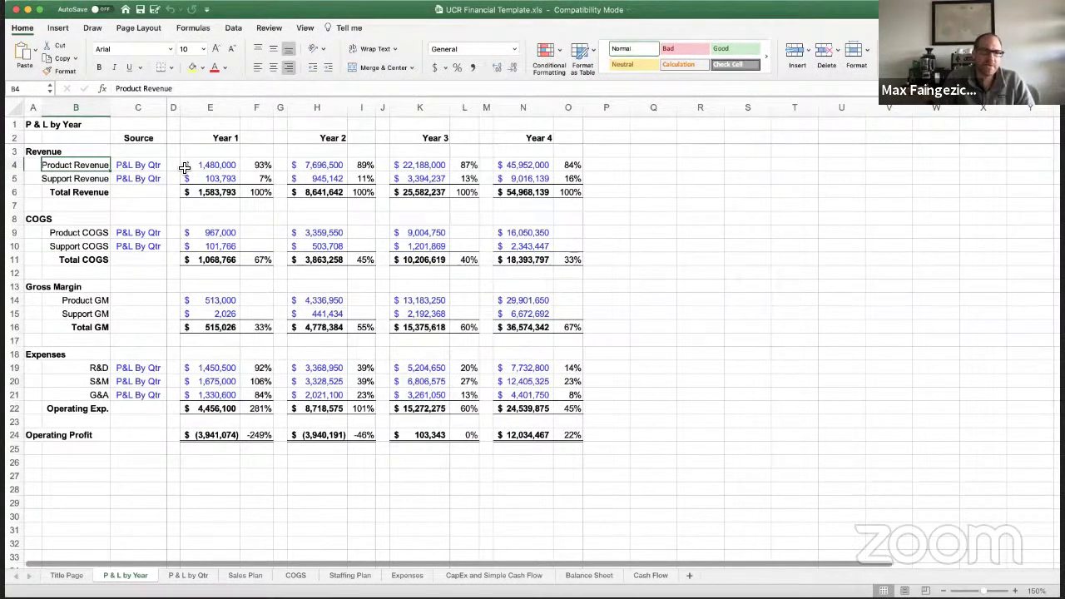
pyautogui.press('Down')
pyautogui.press('Up')
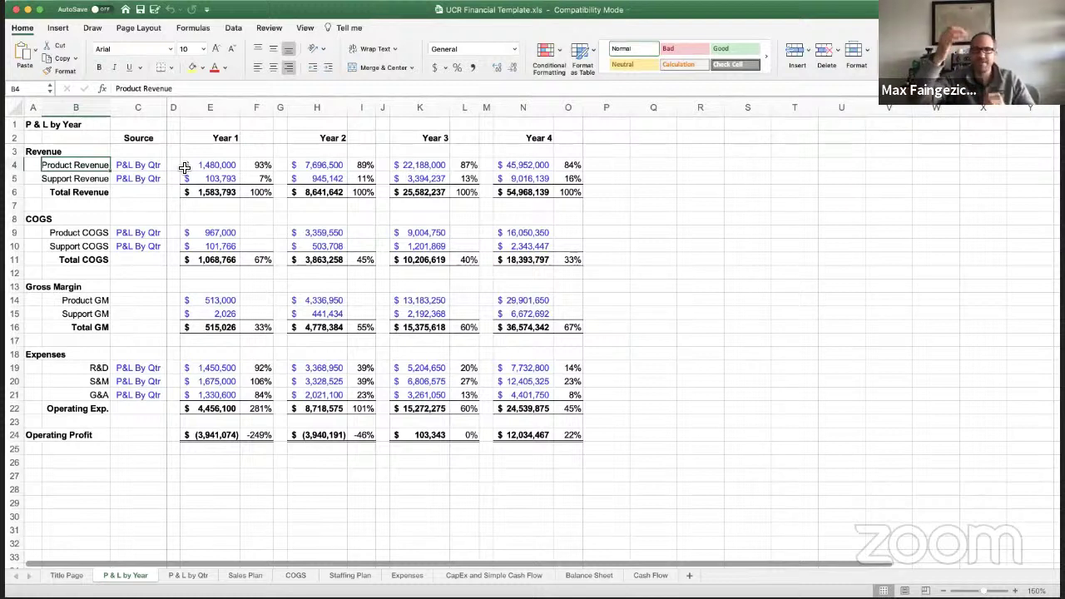
# - Examine the Total Revenue line, comparing its amounts from Year 1 through Year 3
pyautogui.press('Down')
pyautogui.press('Down')
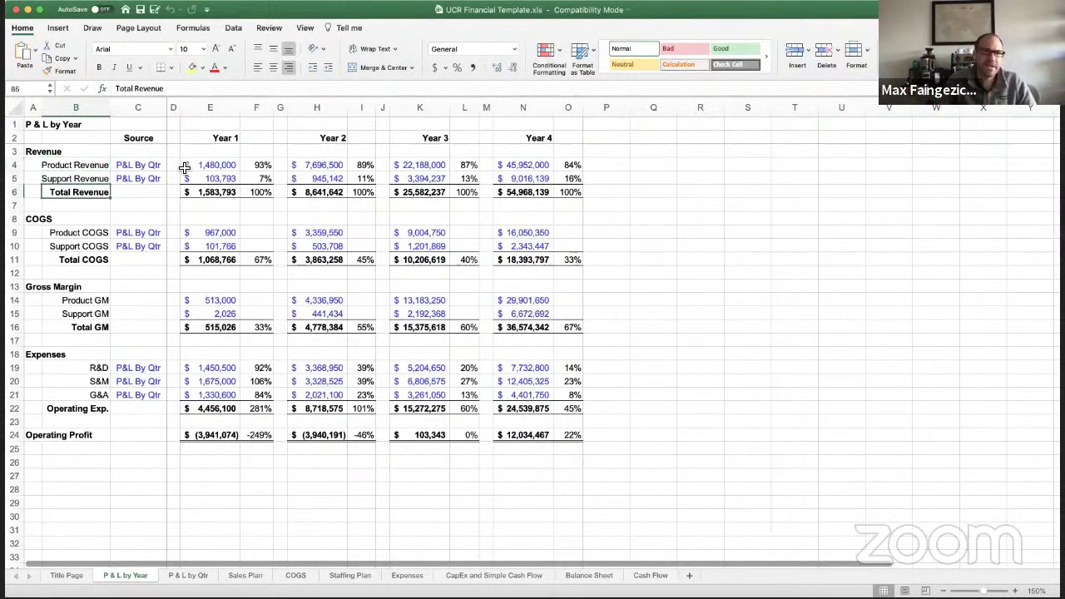
pyautogui.press('Right')
pyautogui.press('Right')
pyautogui.press('Right')
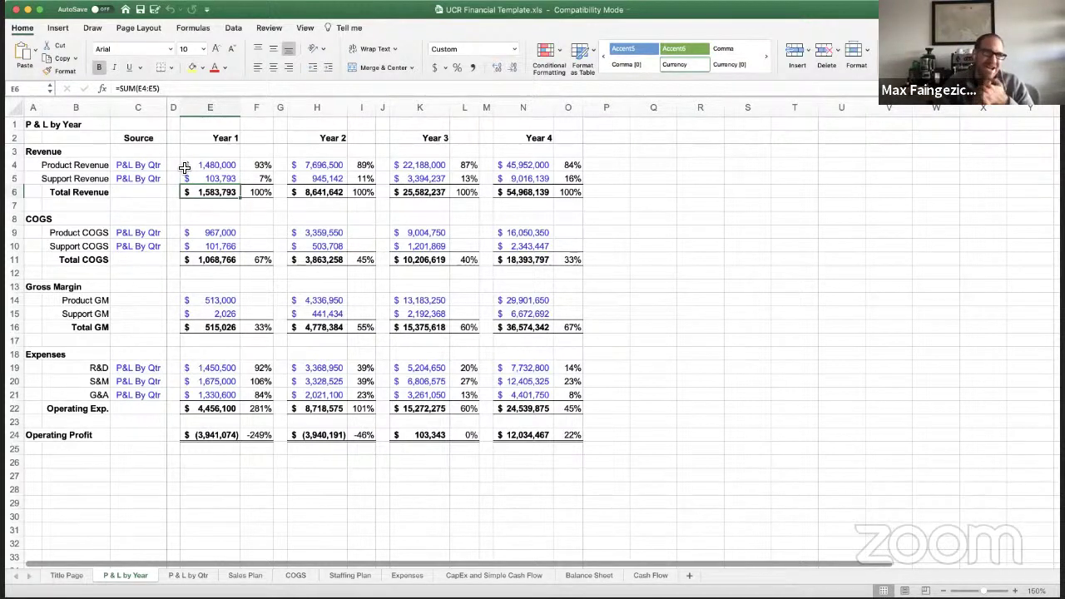
pyautogui.press('Right')
pyautogui.press('Right')
pyautogui.press('Right')
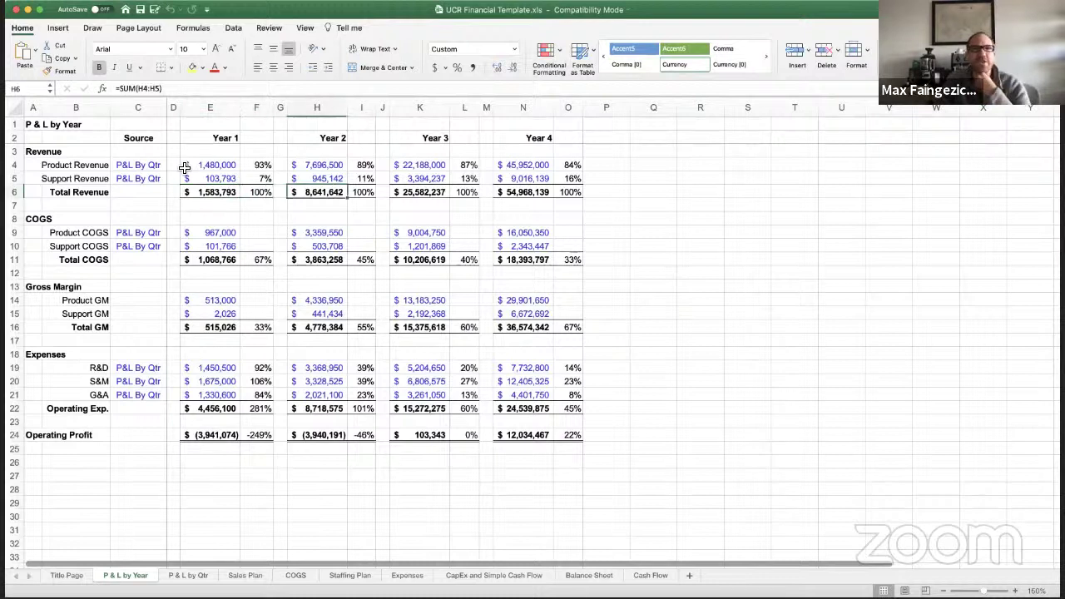
pyautogui.press('Left')
pyautogui.press('Left')
pyautogui.press('Left')
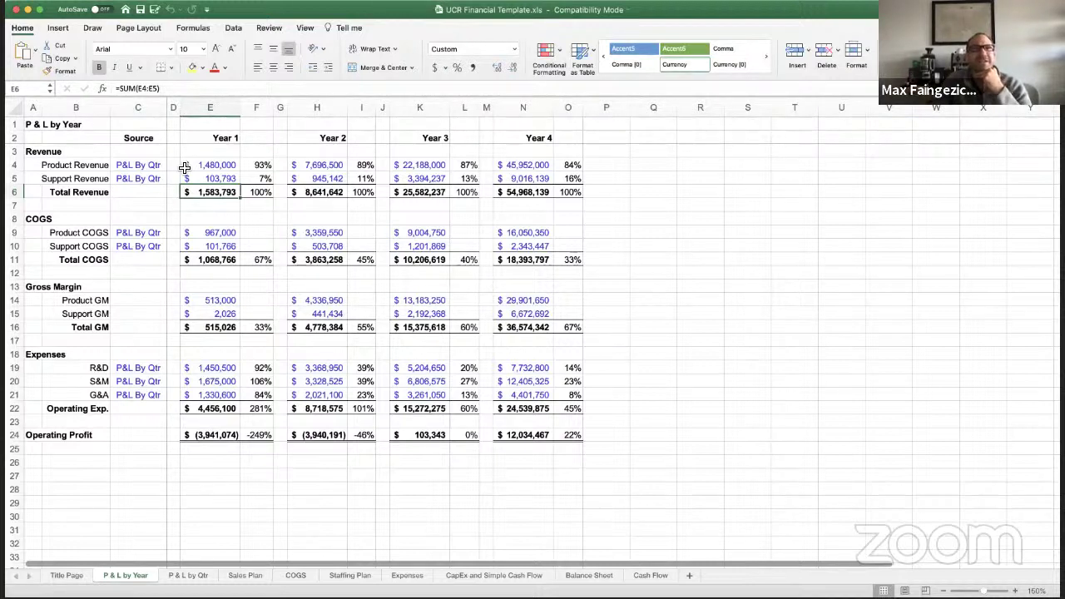
pyautogui.press('Right')
pyautogui.press('Right')
pyautogui.press('Right')
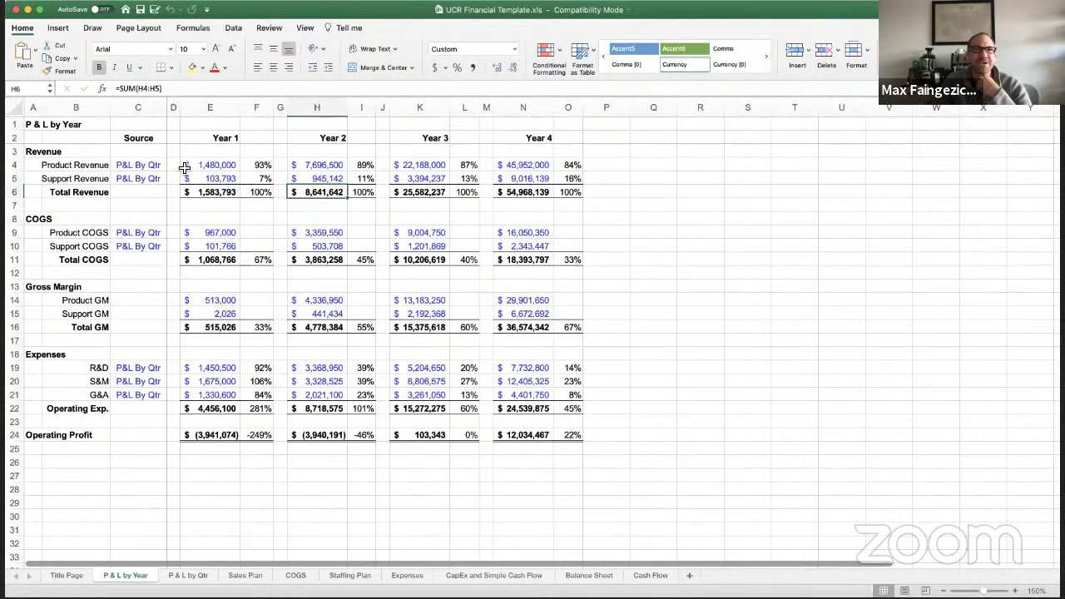
pyautogui.press('Right')
pyautogui.press('Right')
pyautogui.press('Right')
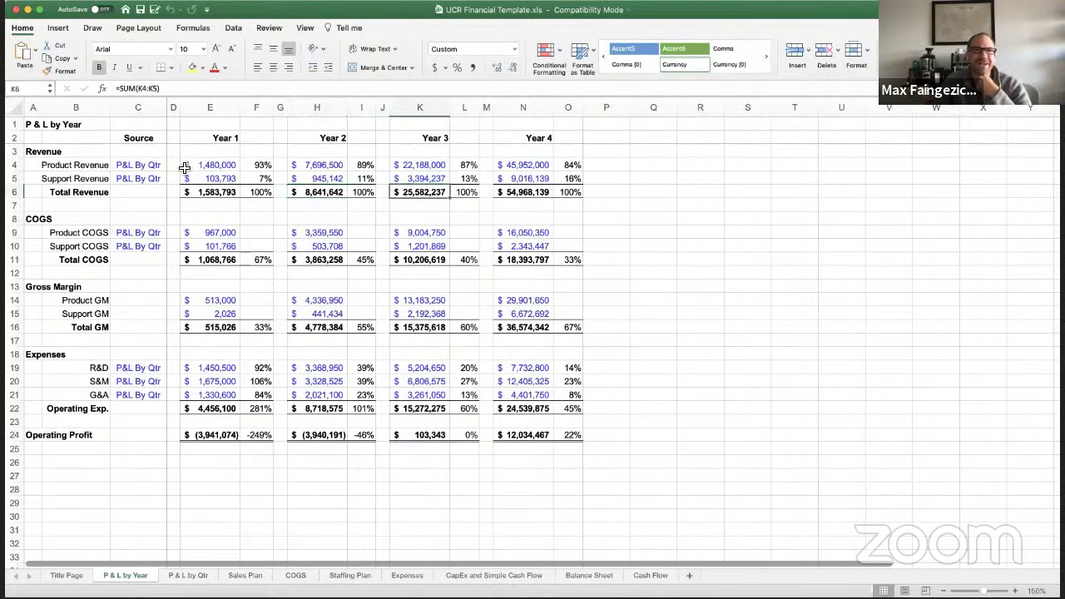
# - Compare the Total Revenue amounts of Years 2 and 3, continuing along the row to Year 4
pyautogui.press('Left')
pyautogui.press('Left')
pyautogui.press('Left')
pyautogui.press('Right')
pyautogui.press('Right')
pyautogui.press('Right')
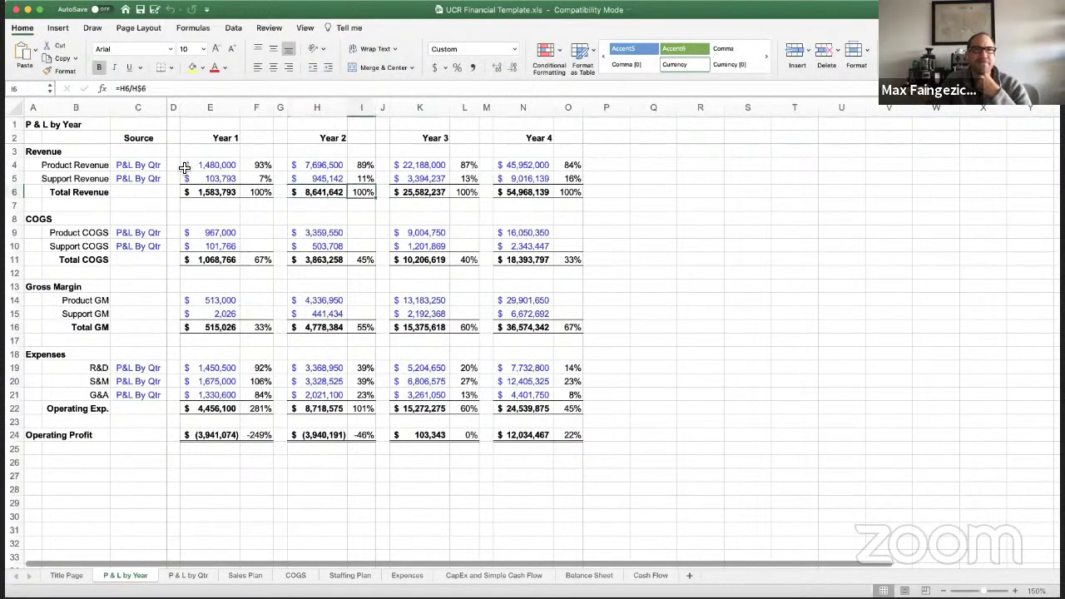
pyautogui.press('Right')
pyautogui.press('Right')
pyautogui.press('Right')
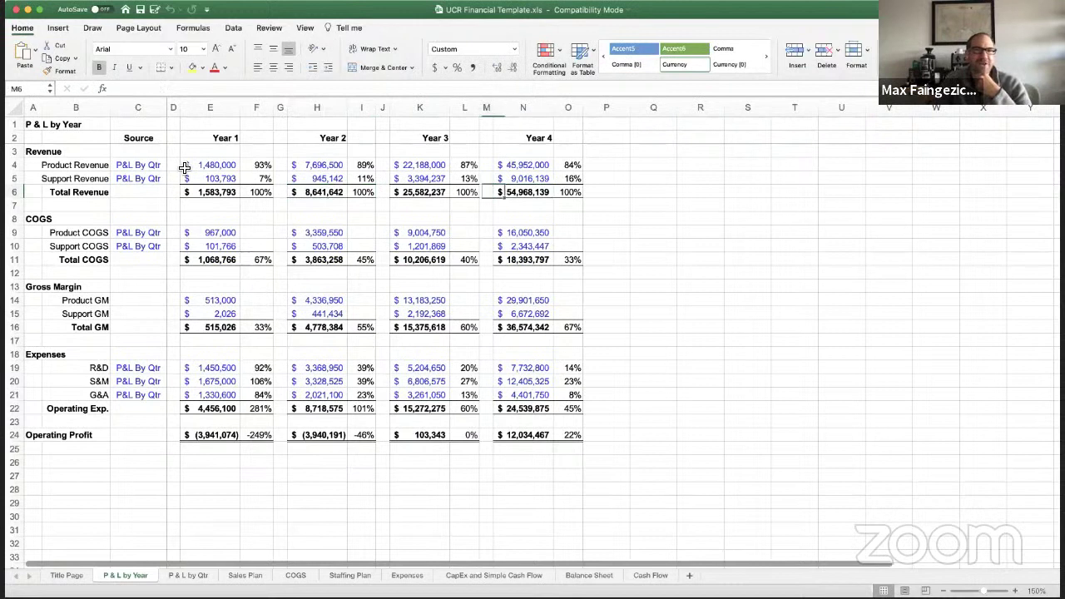
pyautogui.press('Left')
pyautogui.press('Left')
pyautogui.press('Left')
pyautogui.press('Right')
pyautogui.press('Right')
pyautogui.press('Right')
pyautogui.press('Left')
pyautogui.press('Left')
pyautogui.press('Left')
pyautogui.press('Left')
pyautogui.press('Left')
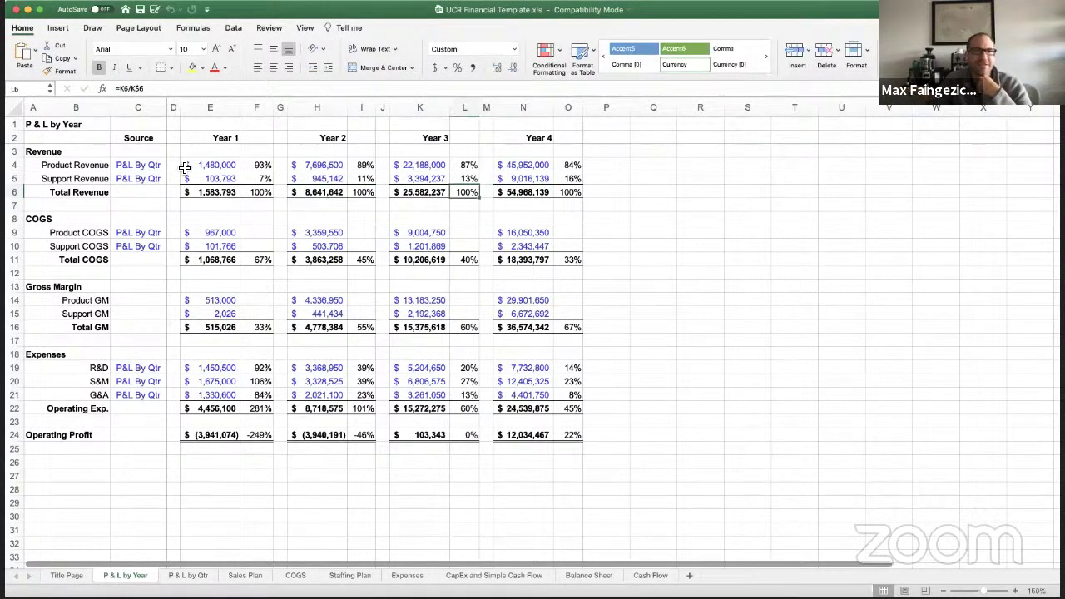
pyautogui.press('Right')
pyautogui.press('Right')
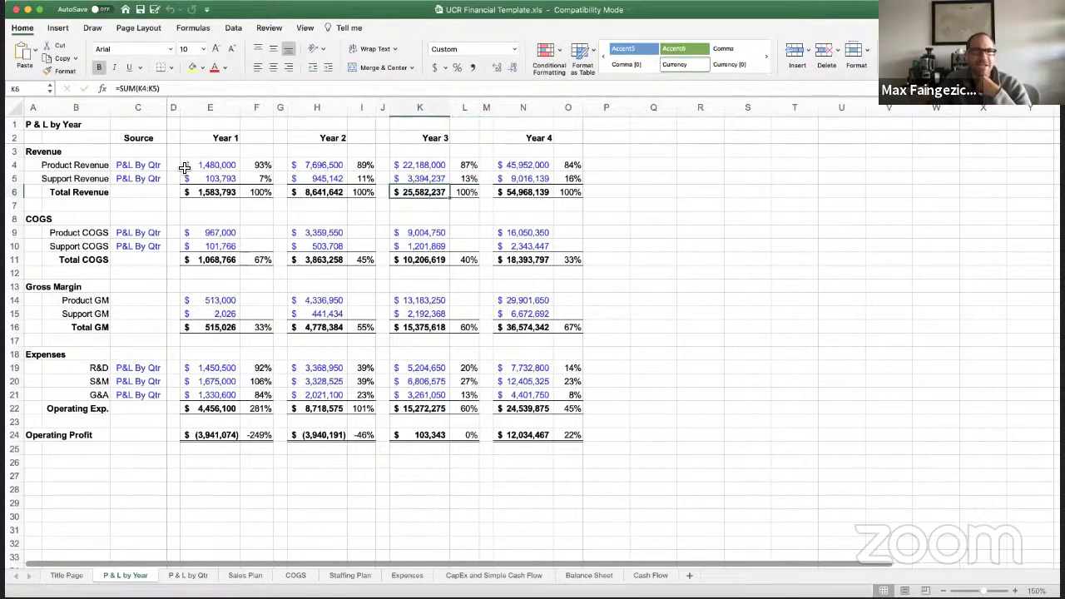
pyautogui.press('Right')
pyautogui.press('Right')
pyautogui.press('Right')
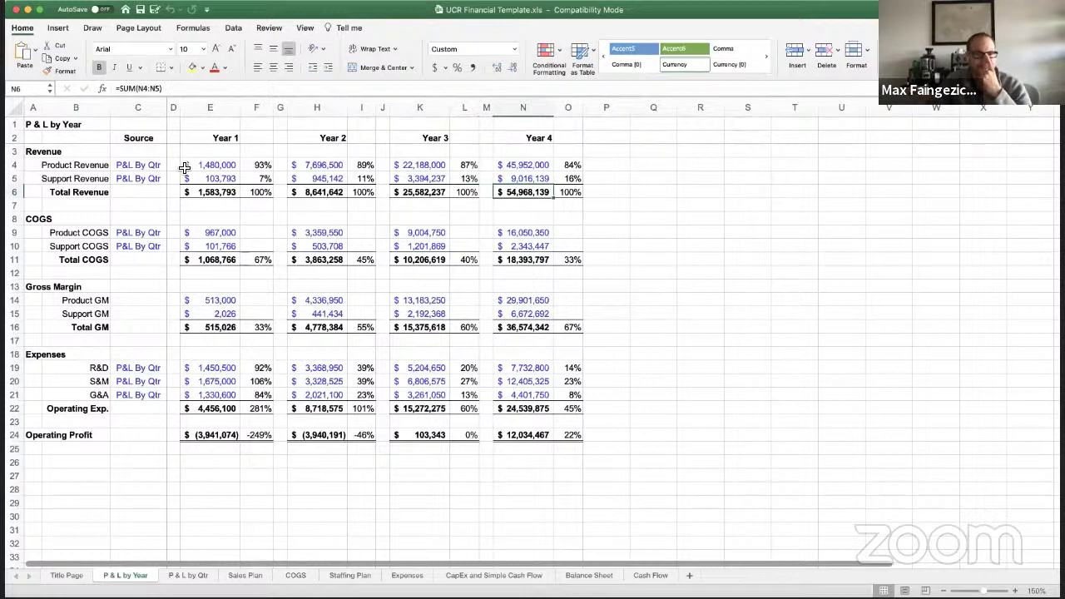
# - Go back from Year 4 along the Total Revenue row and compare Year 3 with Year 2
pyautogui.press('Left')
pyautogui.press('Left')
pyautogui.press('Left')
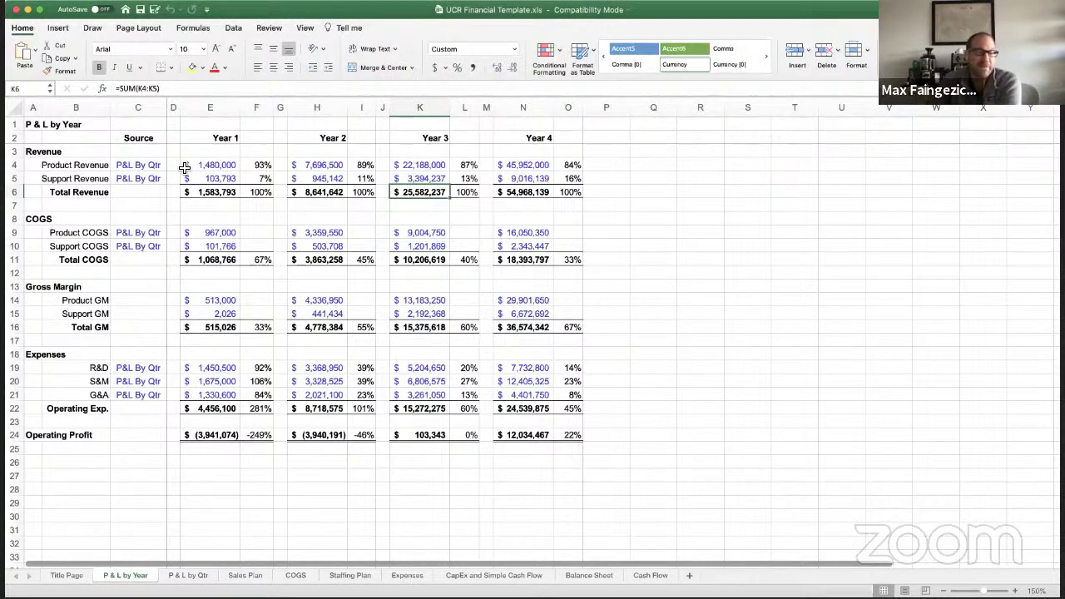
pyautogui.press('Left')
pyautogui.press('Left')
pyautogui.press('Left')
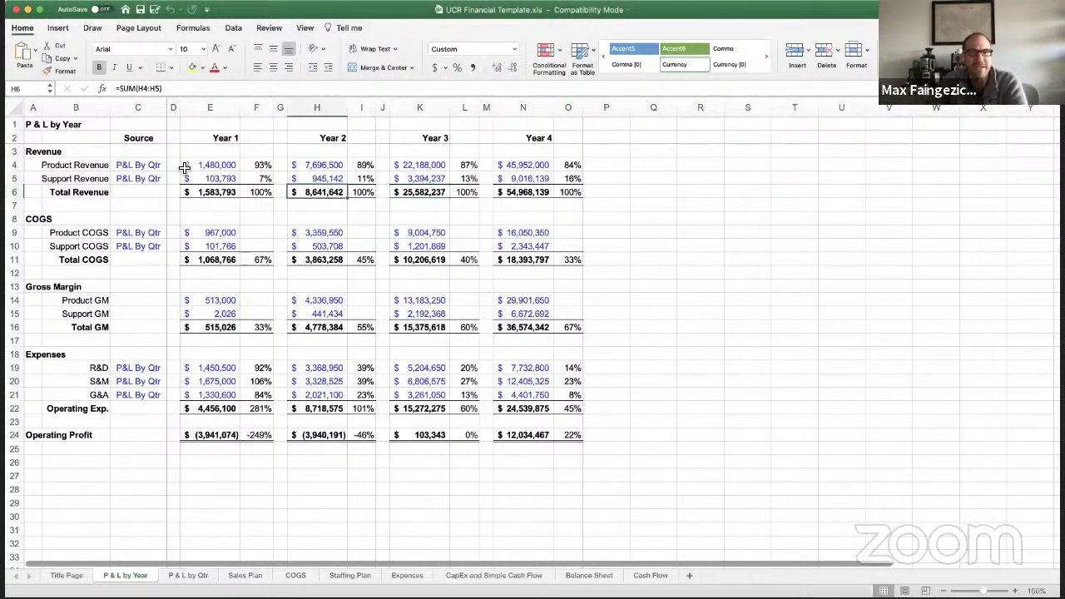
pyautogui.press('Right')
pyautogui.press('Right')
pyautogui.press('Right')
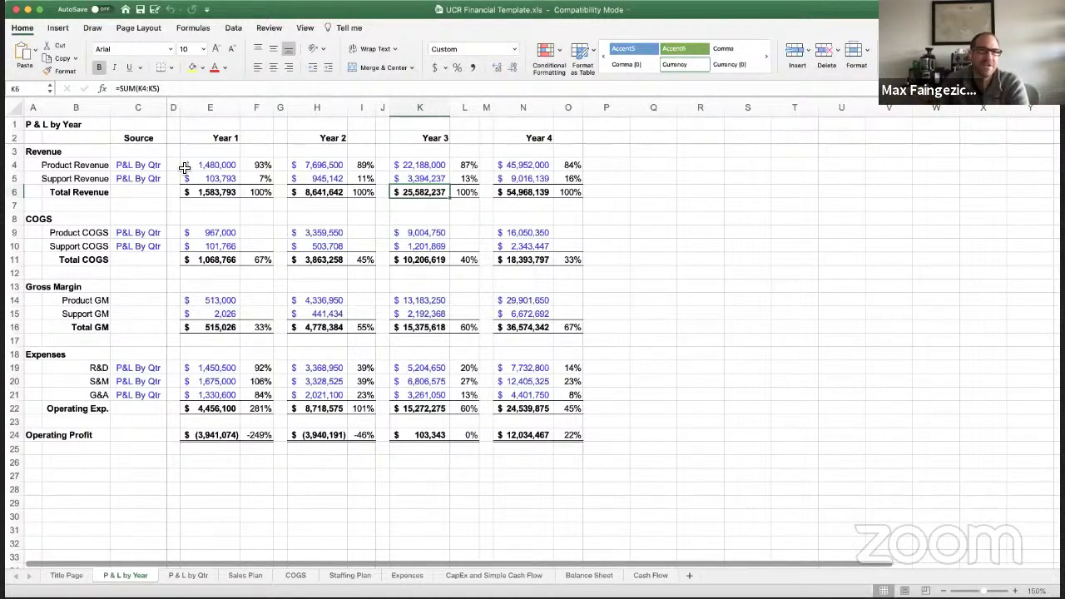
pyautogui.press('Left')
pyautogui.press('Left')
pyautogui.press('Left')
pyautogui.press('Right')
pyautogui.press('Right')
pyautogui.press('Right')
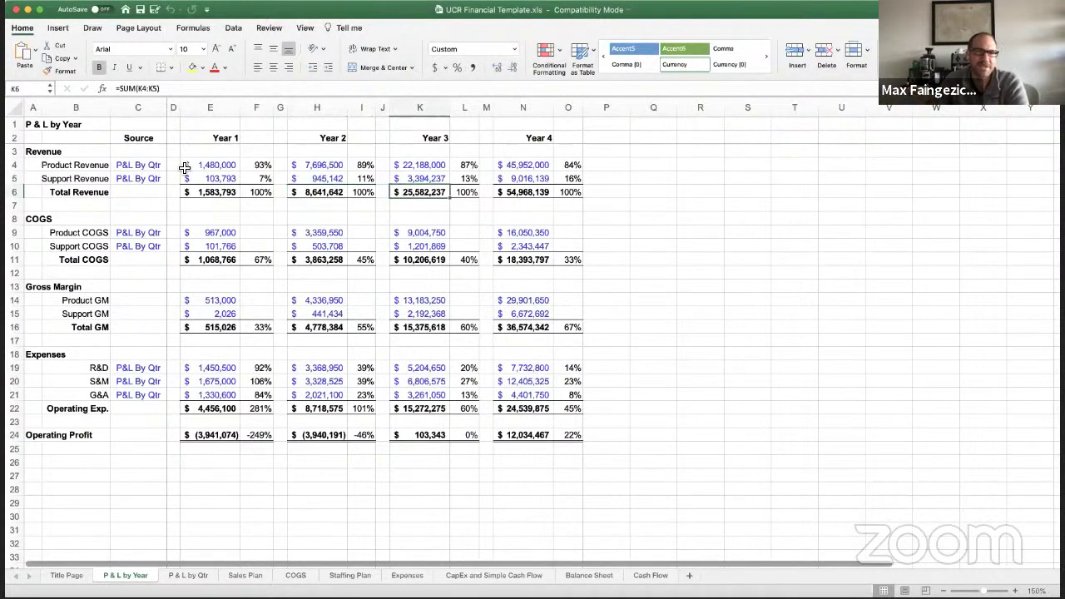
pyautogui.press('Left')
pyautogui.press('Left')
pyautogui.press('Left')
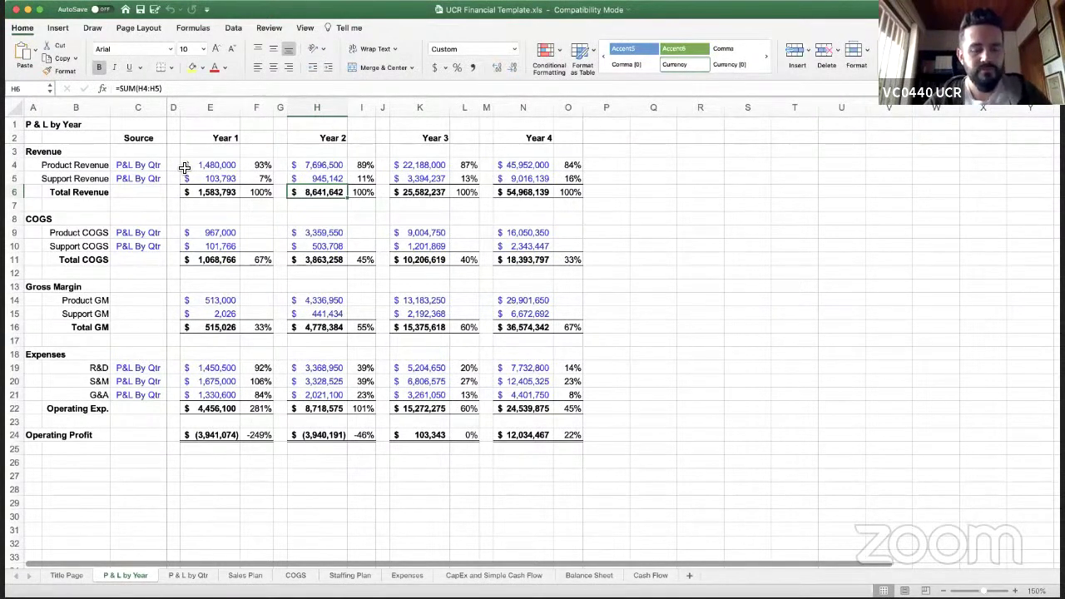
# - Review the Operating Profit row across the four years and inspect the formula behind Year 1's operating profit percentage
pyautogui.moveTo(218, 434); pyautogui.dragTo(571, 434)
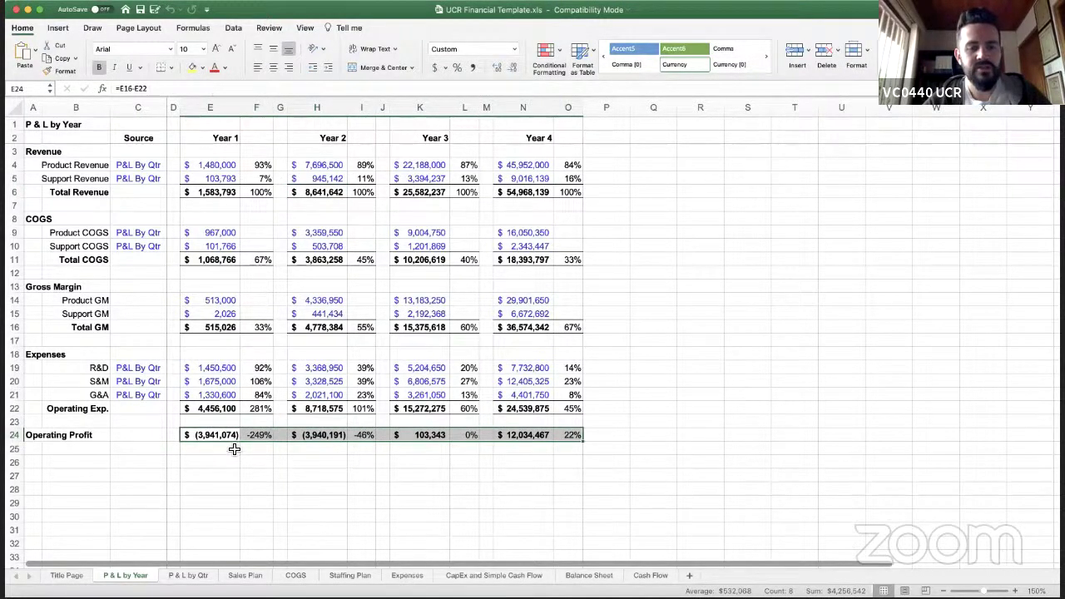
pyautogui.press('Left')
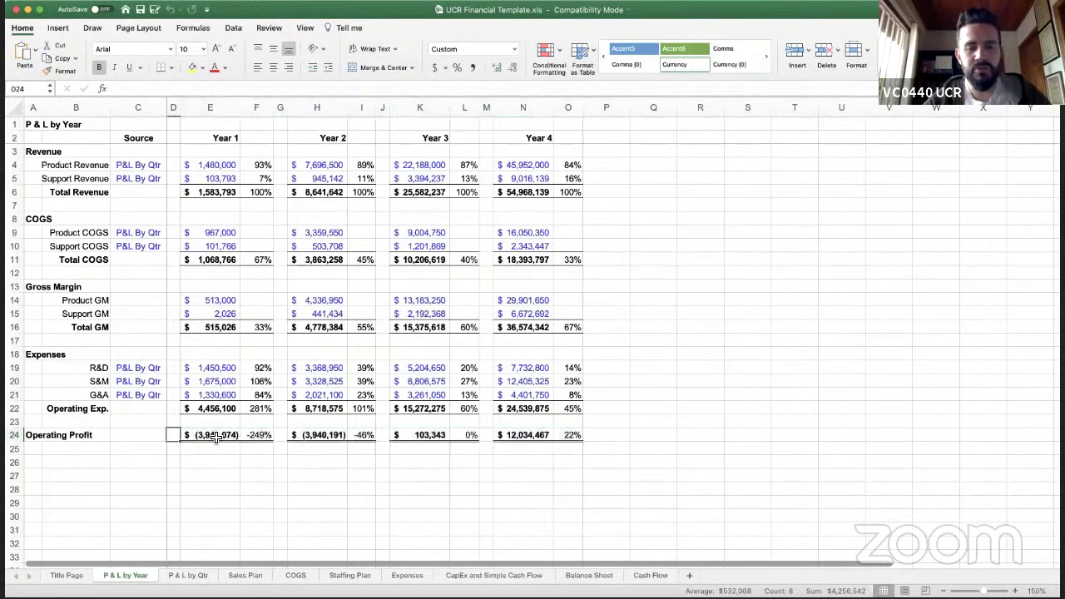
pyautogui.press('Right')
pyautogui.press('Right')
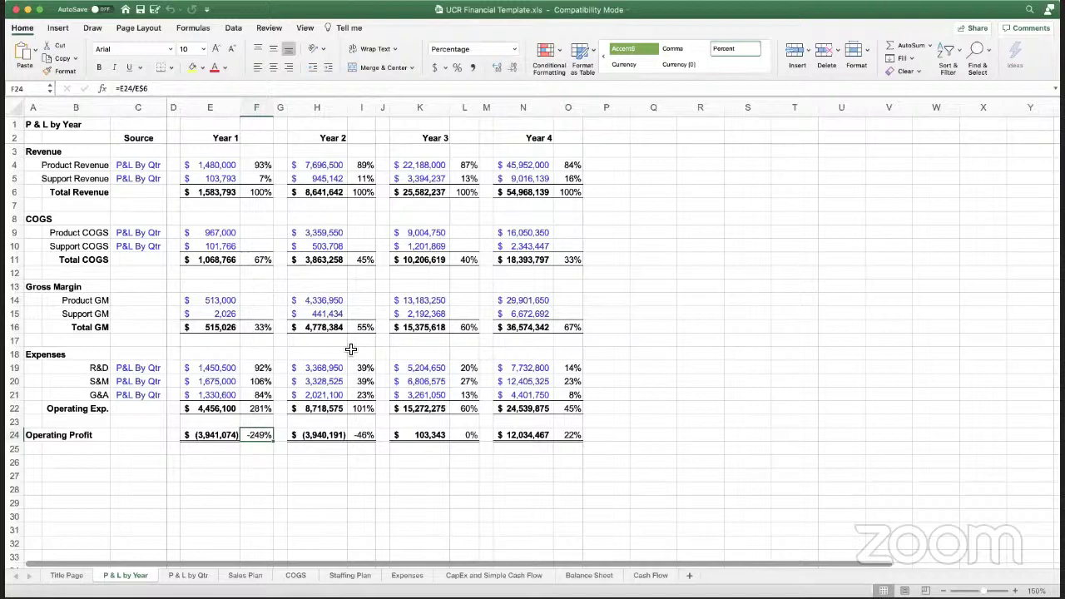
pyautogui.press('F2')
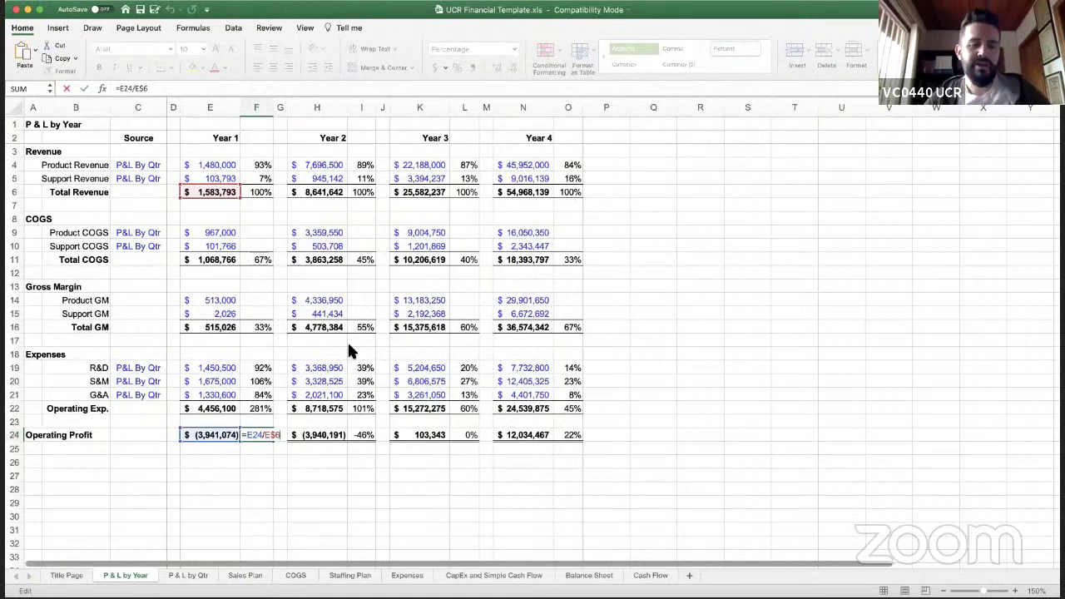
pyautogui.press('Return')
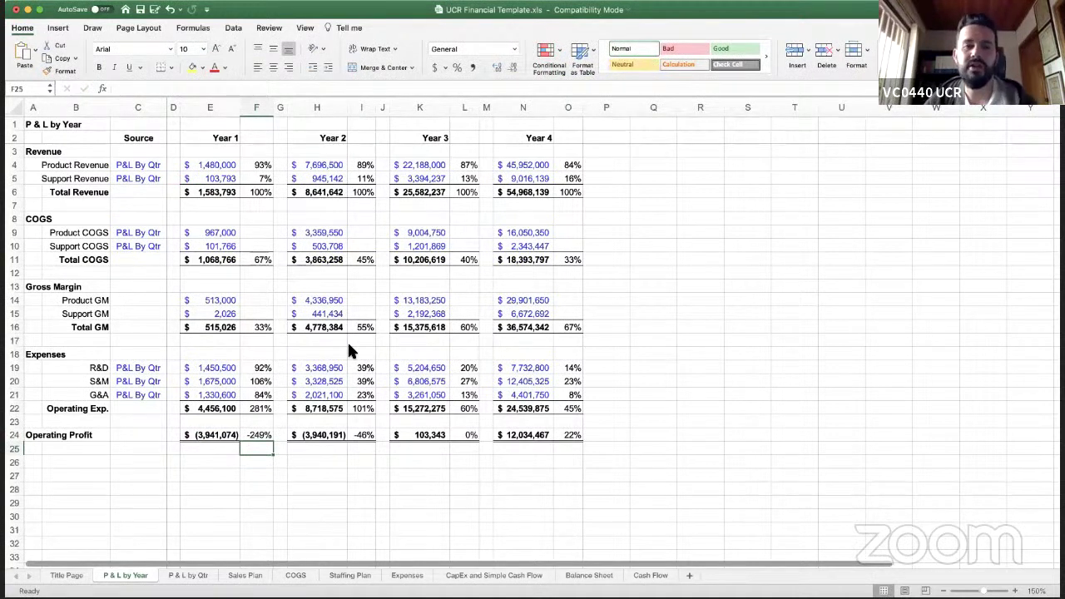
pyautogui.press('Up')
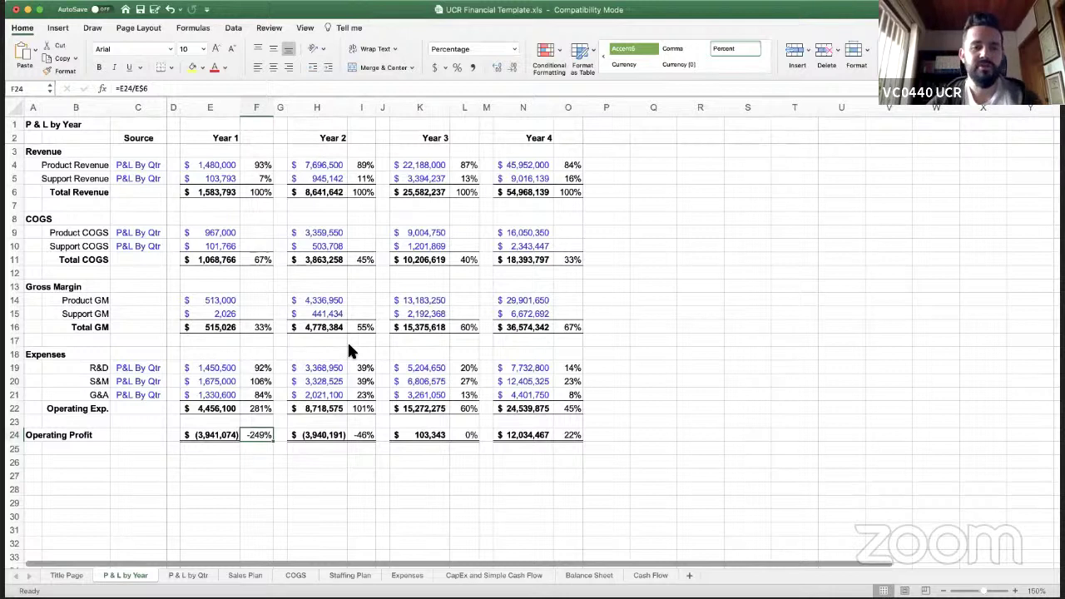
# - Check Year 2's operating profit percentage and highlight the Revenue section across all four years
pyautogui.press('Right')
pyautogui.press('Right')
pyautogui.press('Right')
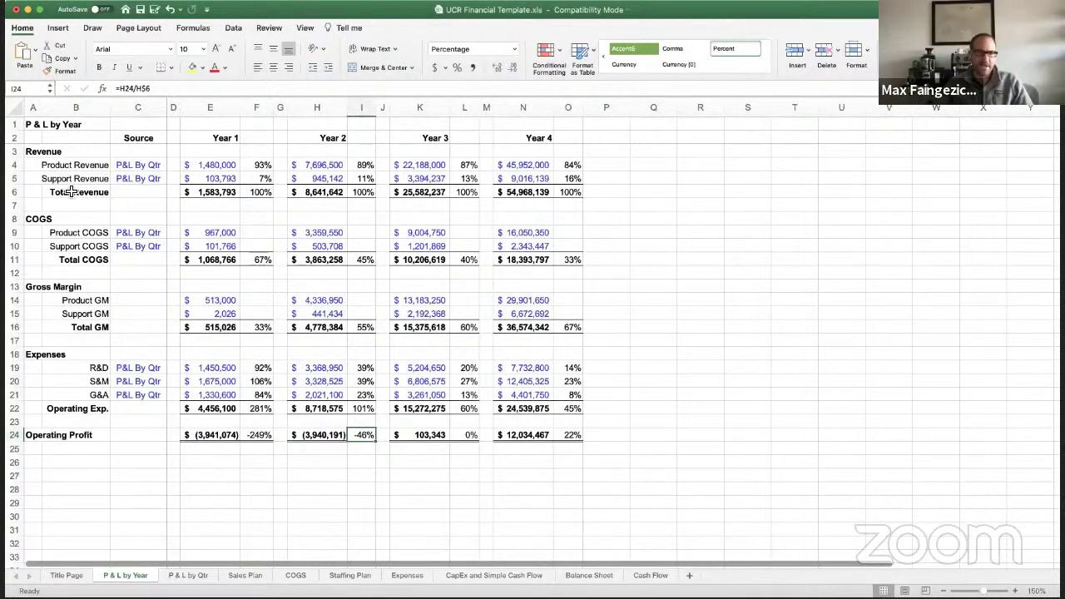
pyautogui.moveTo(44, 154); pyautogui.dragTo(567, 194)
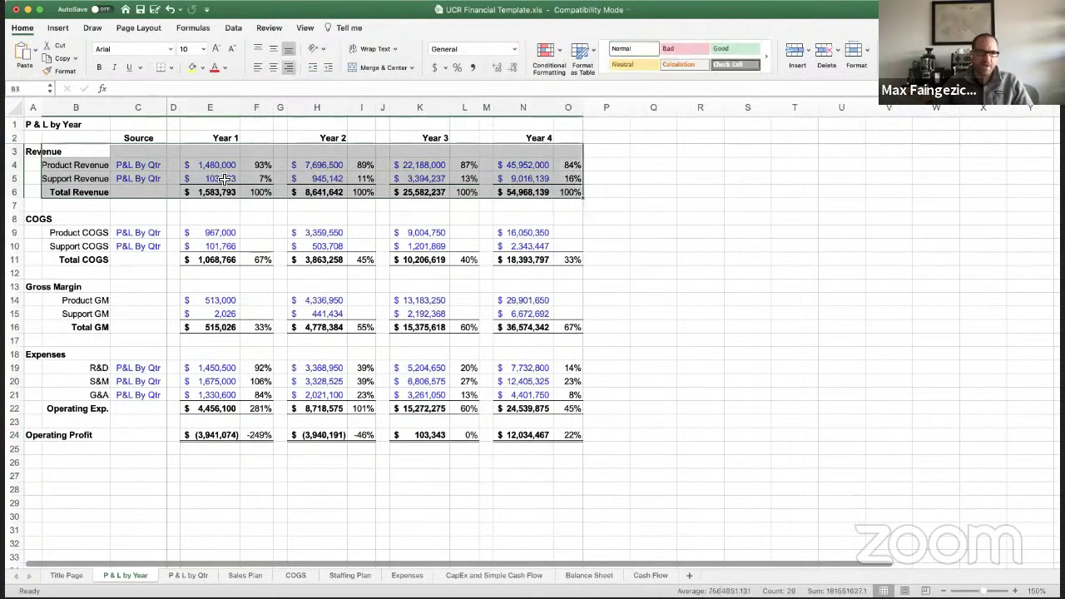
# - Go to the COGS section heading in cell A8
pyautogui.moveTo(83, 233); pyautogui.dragTo(38, 219)
pyautogui.click(42, 219)
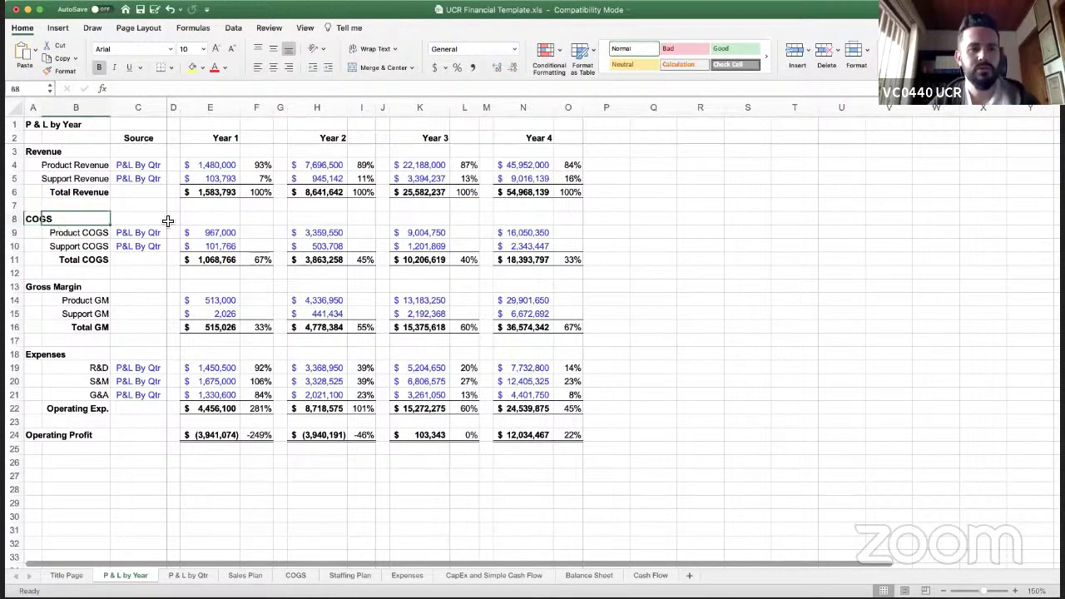
pyautogui.hotkey('shift', 'Right')
pyautogui.hotkey('shift', 'Left')
pyautogui.press('Left')
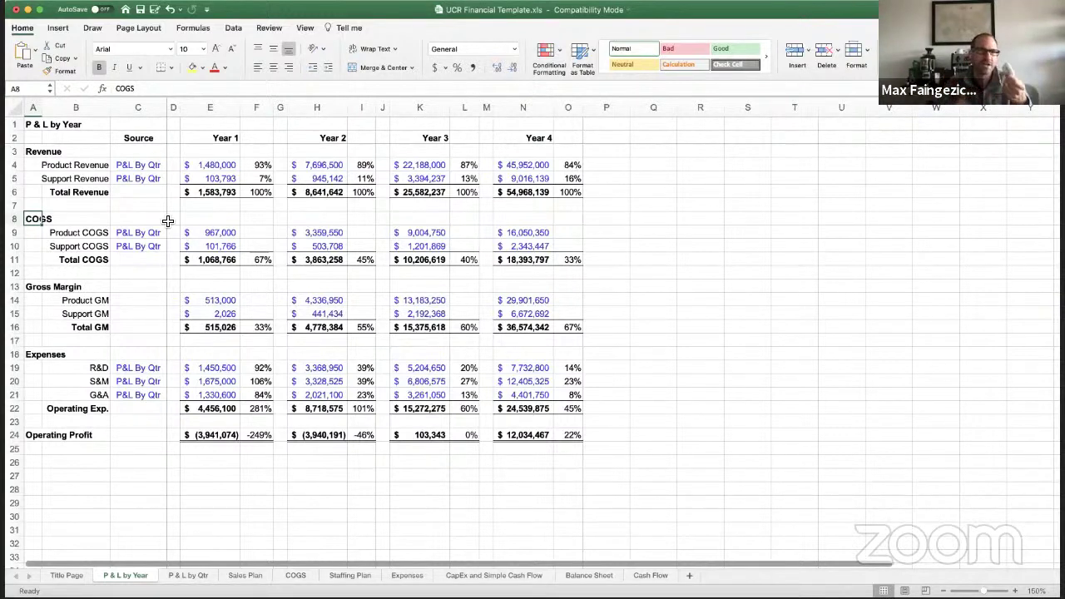
# - Examine the Product COGS line and inspect the formula behind its Year 1 amount
pyautogui.press('Down')
pyautogui.press('Down')
pyautogui.press('Right')
pyautogui.press('Up')
pyautogui.press('Right')
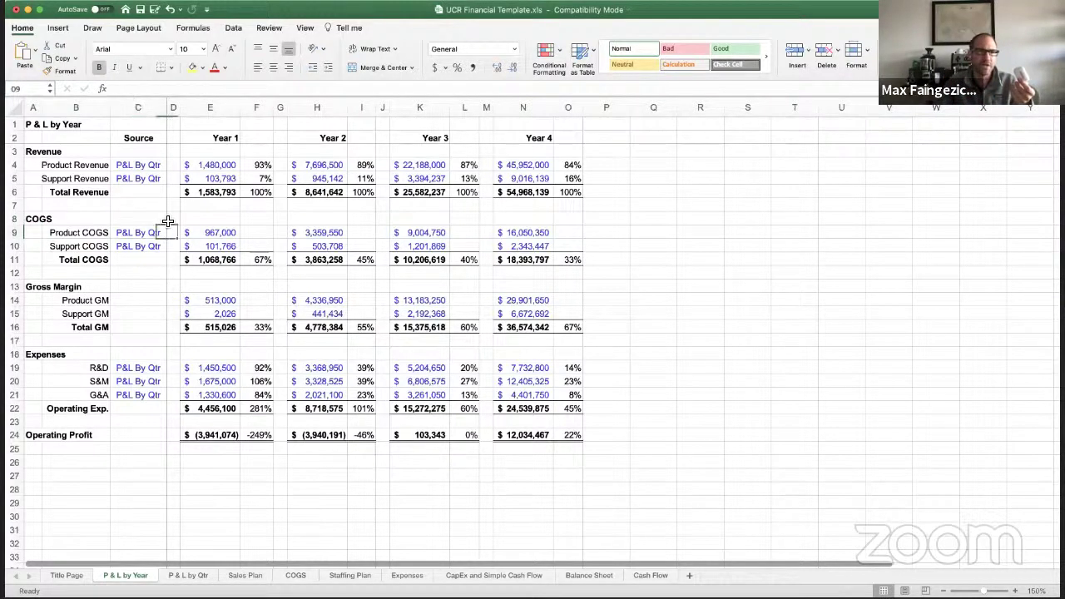
pyautogui.press('Right')
pyautogui.press('Right')
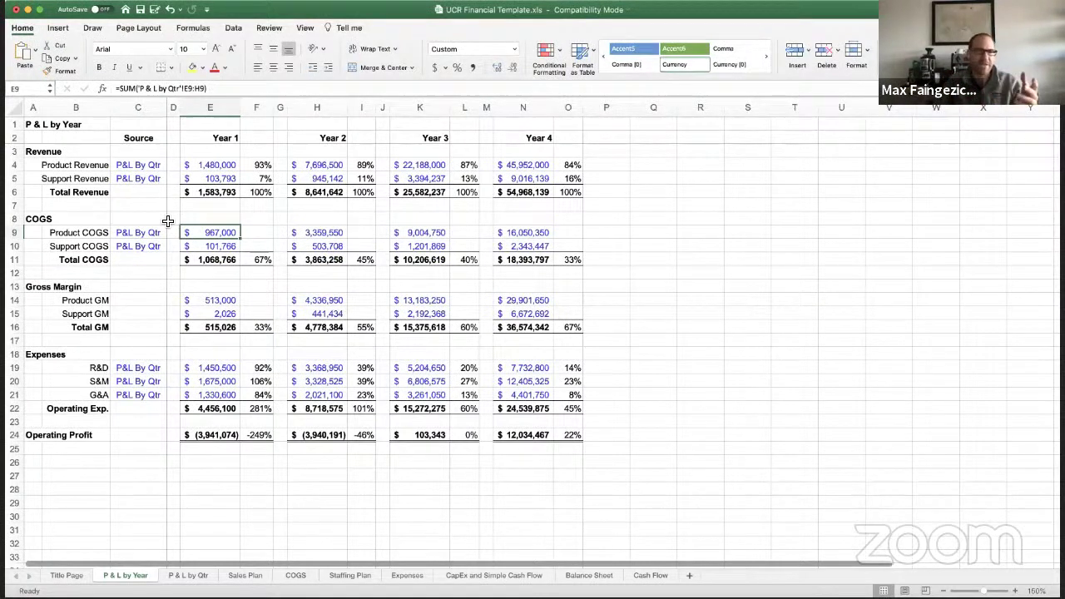
# - Review the Support COGS line from its label to the Year 1 amount and its formula
pyautogui.press('Down')
pyautogui.press('Left')
pyautogui.press('Left')
pyautogui.press('Left')
pyautogui.press('Right')
pyautogui.press('Right')
pyautogui.press('Right')
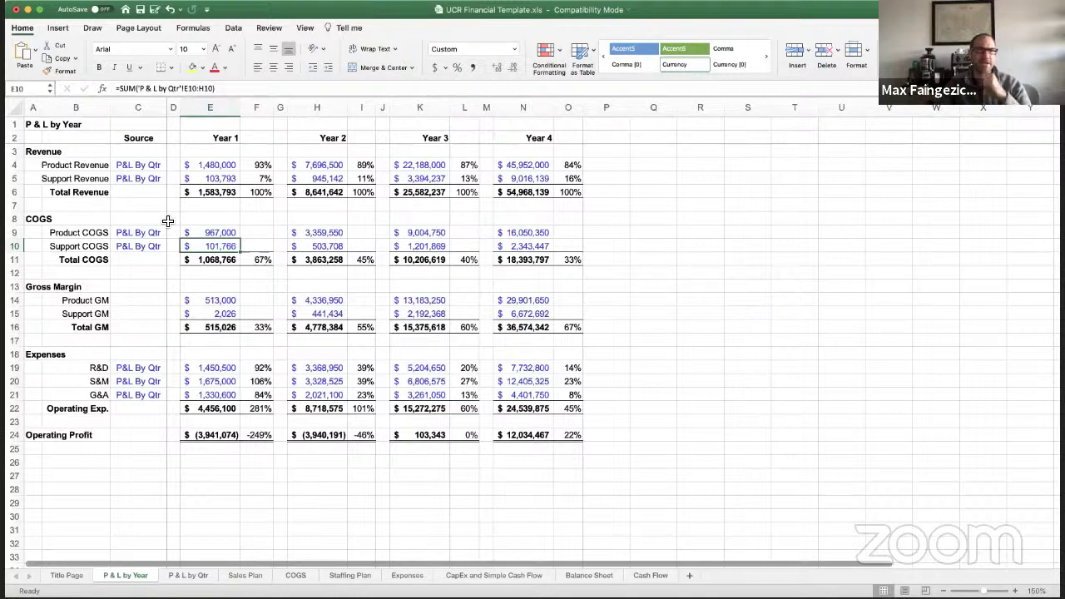
# - Compare Year 1's Total COGS with the Product COGS and Support COGS amounts that make it up
pyautogui.press('Up')
pyautogui.press('Up')
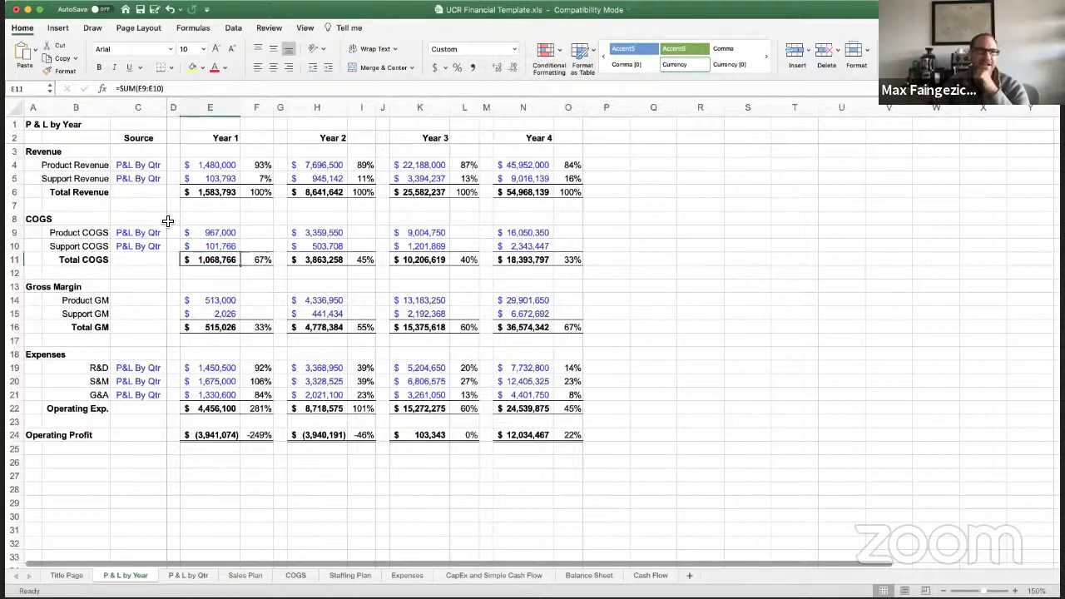
pyautogui.press('Up')
pyautogui.press('Up')
pyautogui.press('Down')
pyautogui.press('Down')
pyautogui.press('Down')
pyautogui.press('Down')
pyautogui.press('Down')
pyautogui.press('Down')
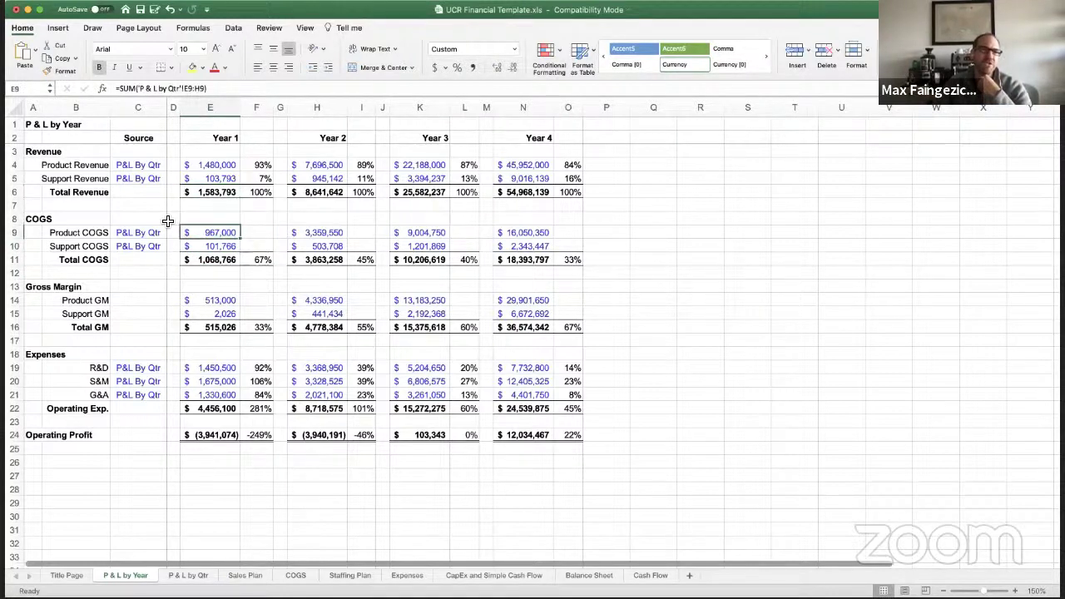
# - Compare Year 1's Total Revenue with its Total COGS and check the COGS percentage in F11
pyautogui.press('Up')
pyautogui.press('Up')
pyautogui.press('Up')
pyautogui.press('Up')
pyautogui.press('Up')
pyautogui.press('Up')
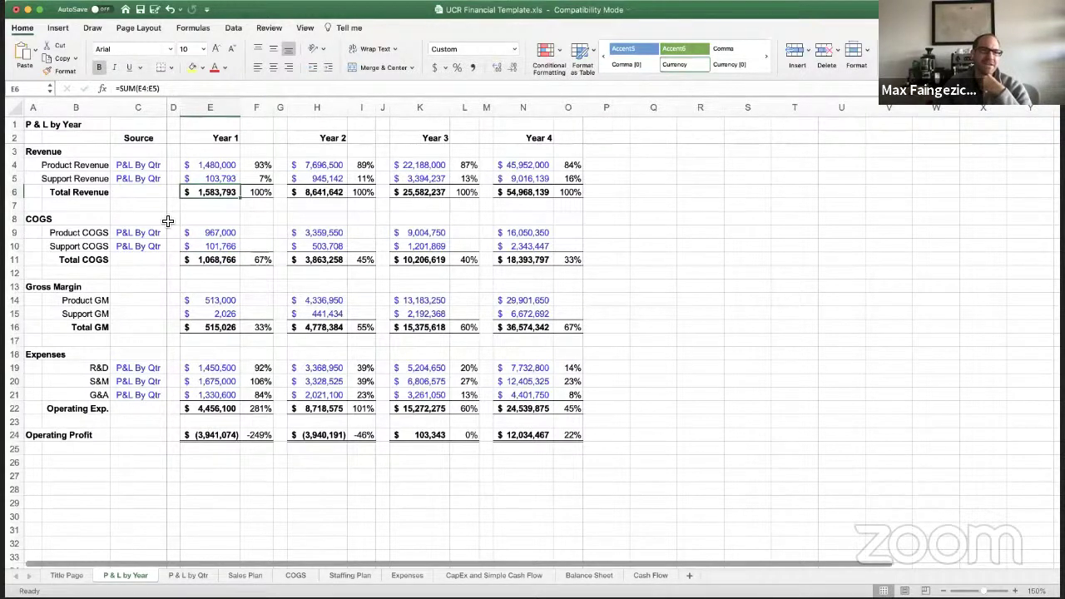
pyautogui.press('Down')
pyautogui.press('Down')
pyautogui.press('Down')
pyautogui.press('Down')
pyautogui.press('Down')
pyautogui.press('Right')
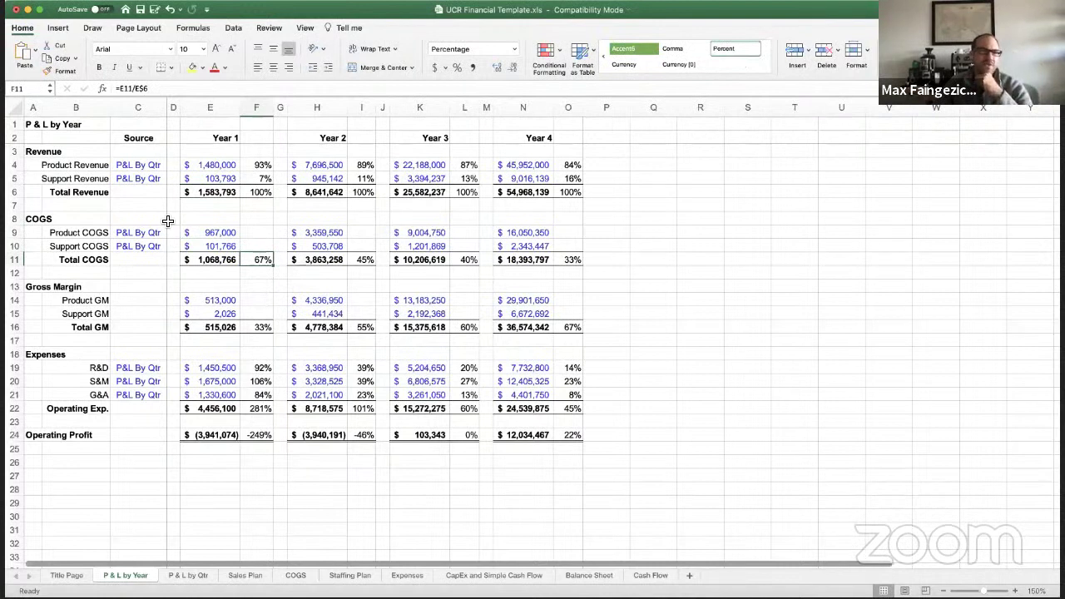
# - Inspect the formula behind Year 1's Total Revenue percentage in F6
pyautogui.press('Up')
pyautogui.press('Up')
pyautogui.press('Up')
pyautogui.press('Up')
pyautogui.press('Up')
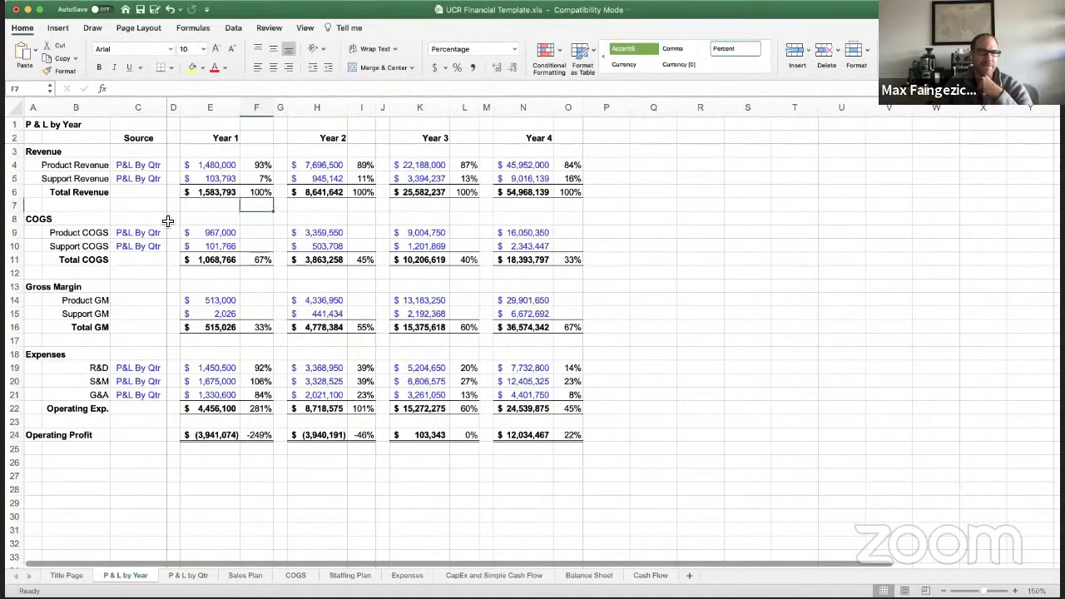
pyautogui.press('Left')
pyautogui.press('Right')
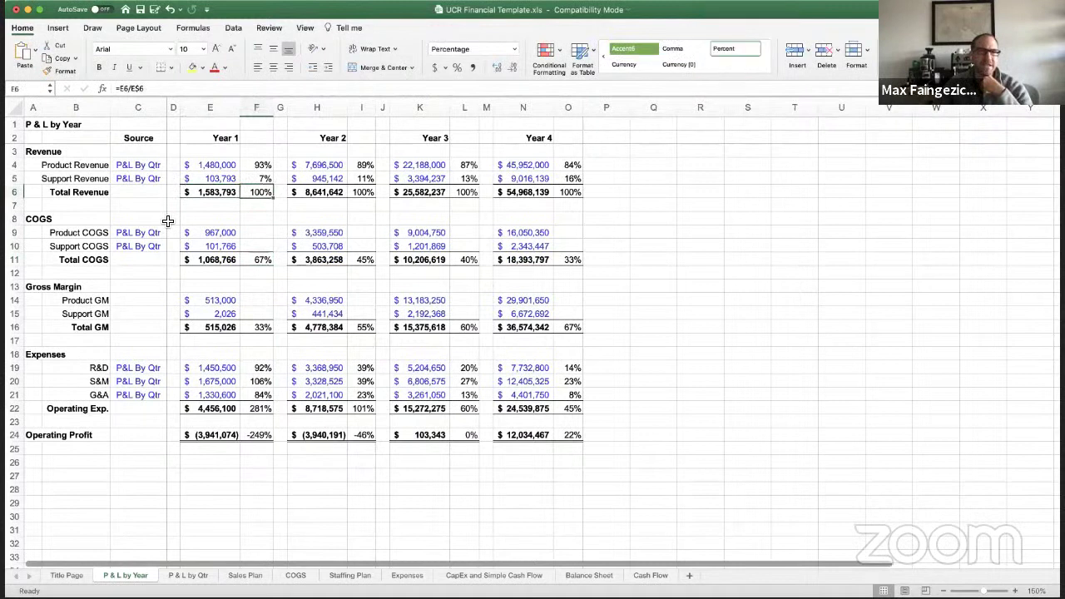
# - Inspect the formula behind Year 1's Total COGS percentage in F11, leaving it unedited, and check the adjacent Total COGS amount
pyautogui.press('Down')
pyautogui.press('Down')
pyautogui.press('Down')
pyautogui.press('Down')
pyautogui.press('Down')
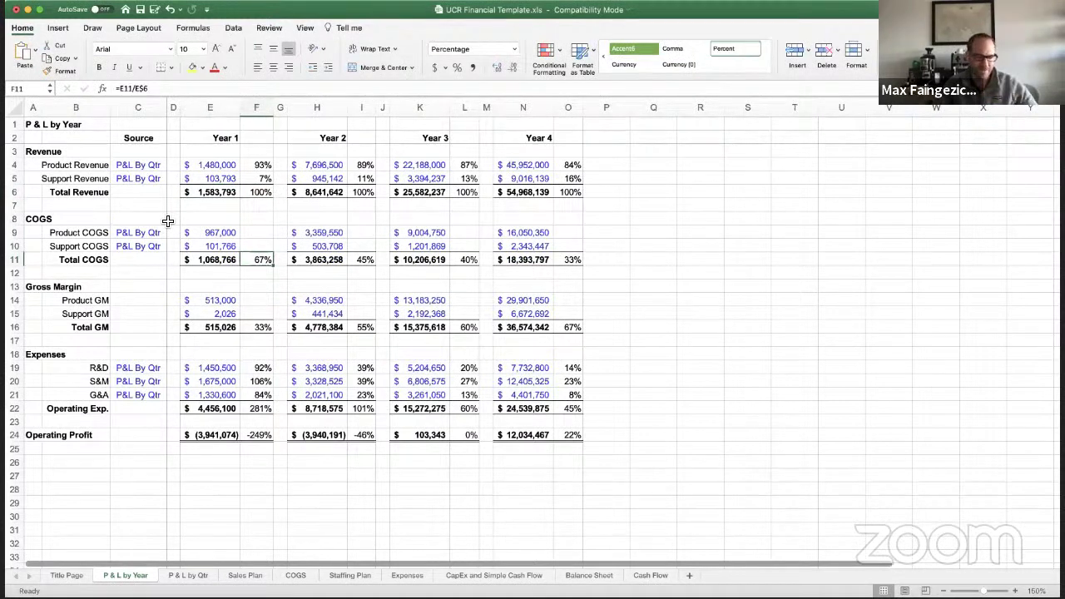
pyautogui.press('F2')
pyautogui.press('Escape')
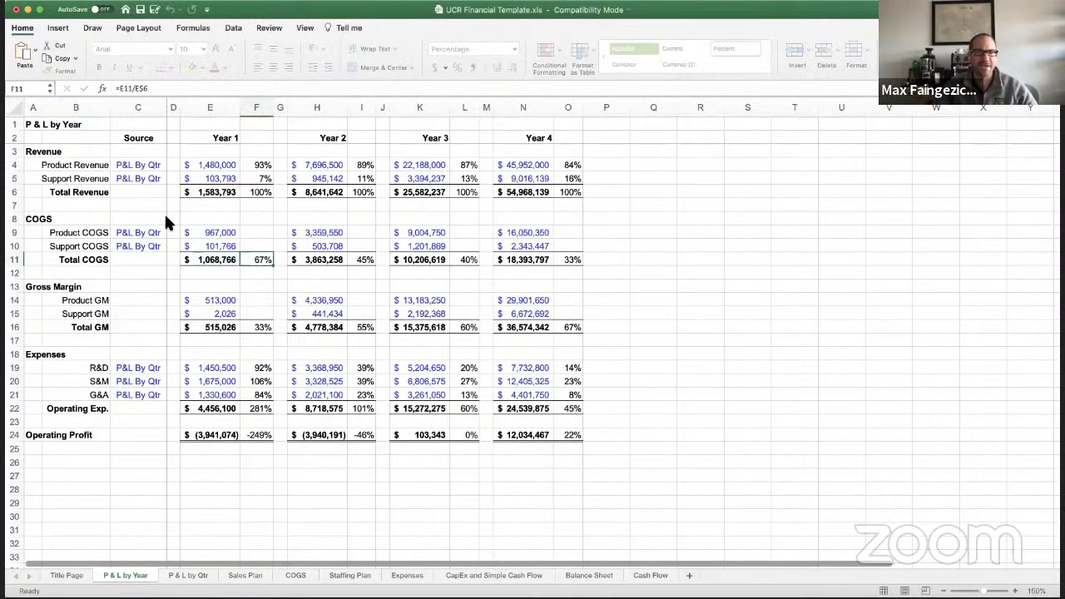
pyautogui.press('Left')
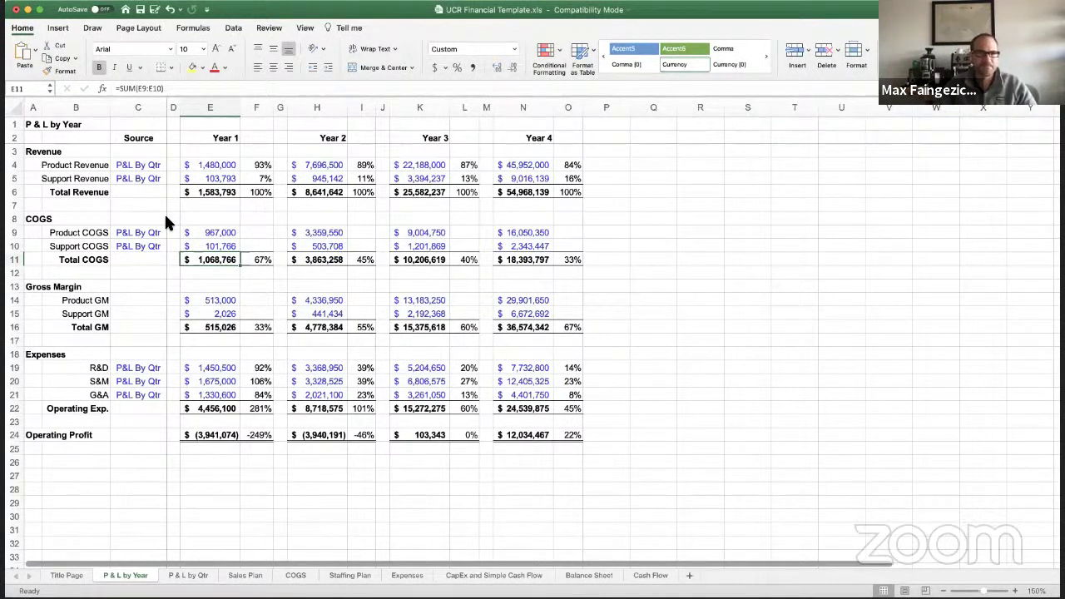
# - Go to the Gross Margin section heading in cell A13
pyautogui.press('Down')
pyautogui.press('Down')
pyautogui.press('Down')
pyautogui.press('Down')
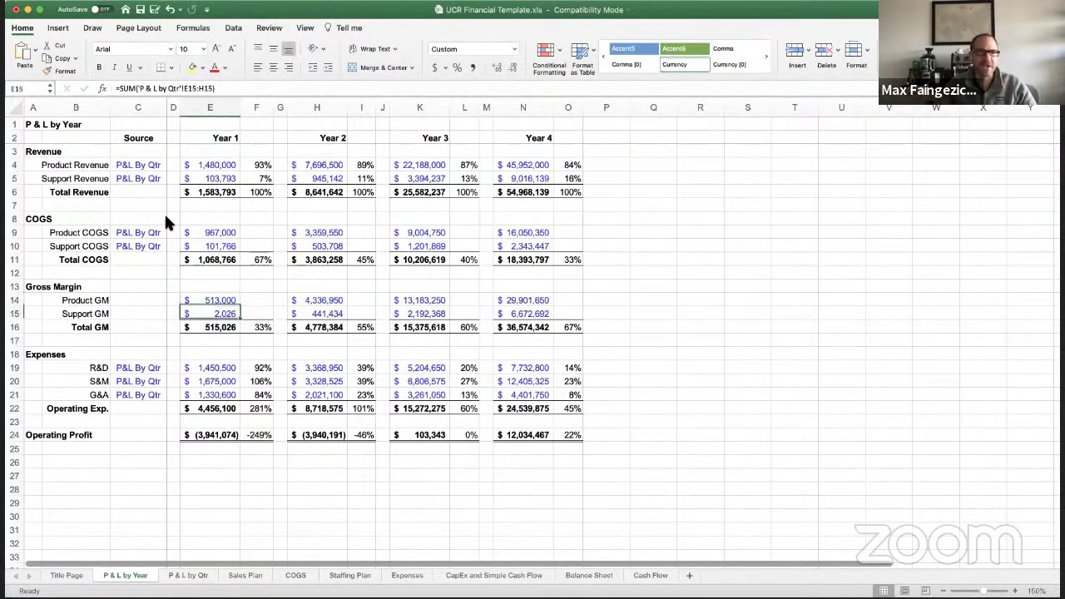
pyautogui.press('Left')
pyautogui.press('Up')
pyautogui.press('Left')
pyautogui.press('Left')
pyautogui.press('Up')
pyautogui.press('Left')
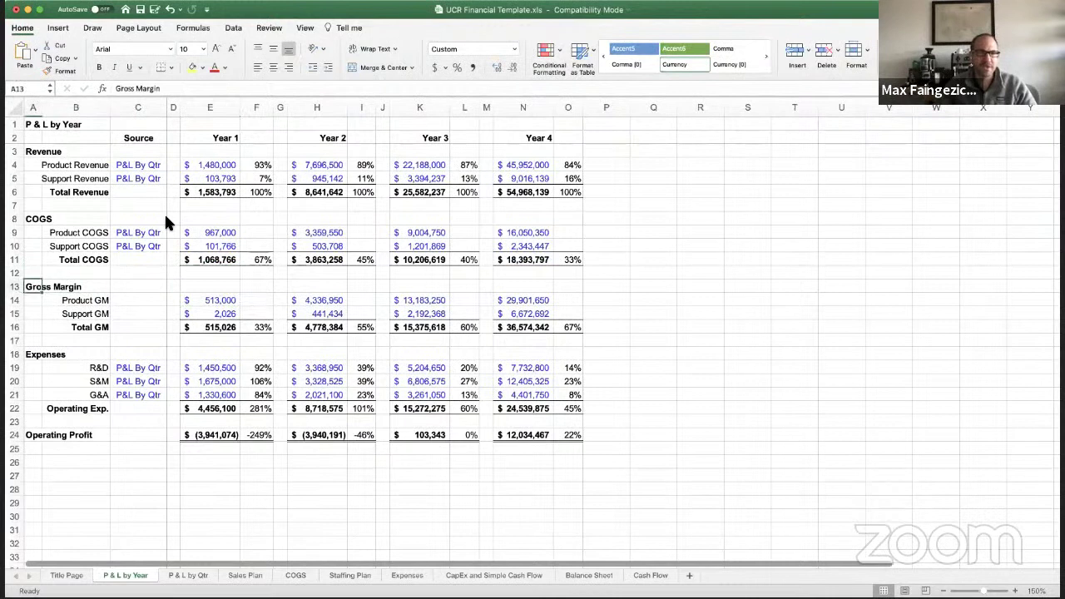
# - Review the Product GM, Support GM and Total GM amounts for Year 1 and their formulas
pyautogui.press('Right')
pyautogui.press('Right')
pyautogui.press('Down')
pyautogui.press('Left')
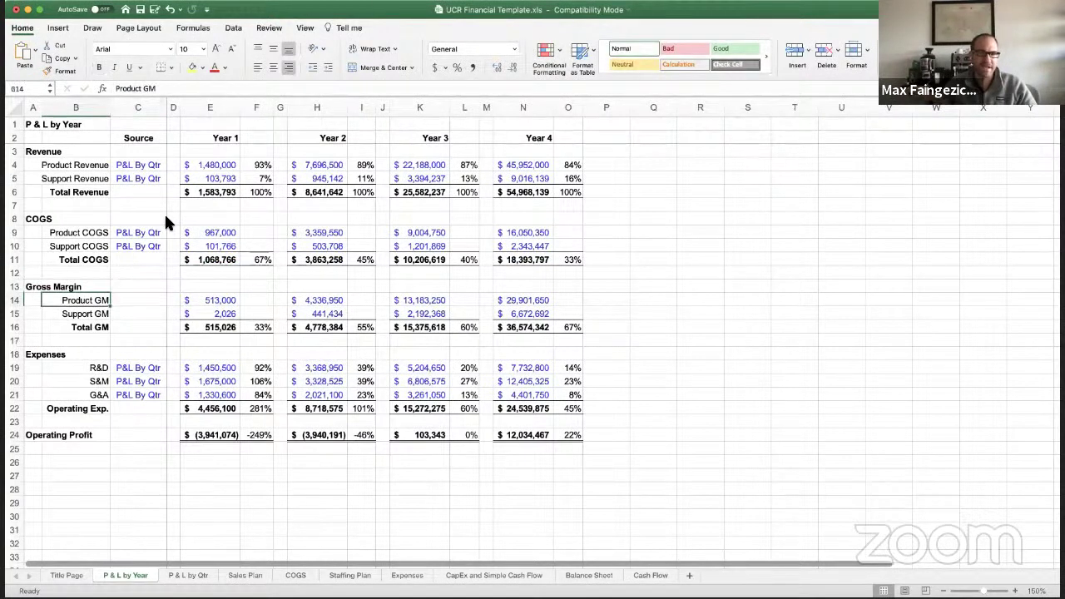
pyautogui.press('Right')
pyautogui.press('Right')
pyautogui.press('Right')
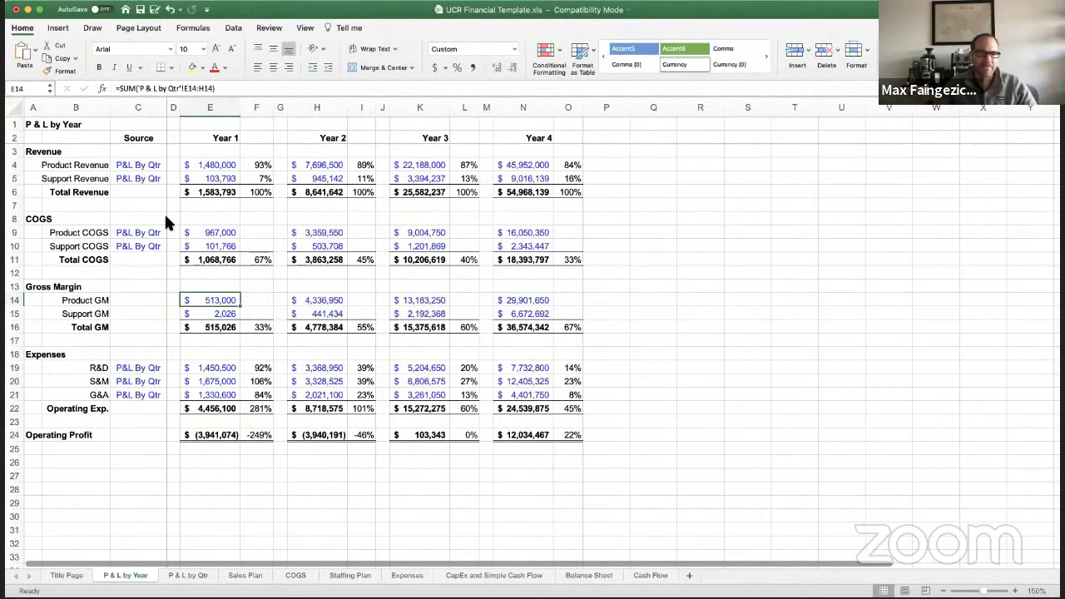
pyautogui.press('Down')
pyautogui.press('Down')
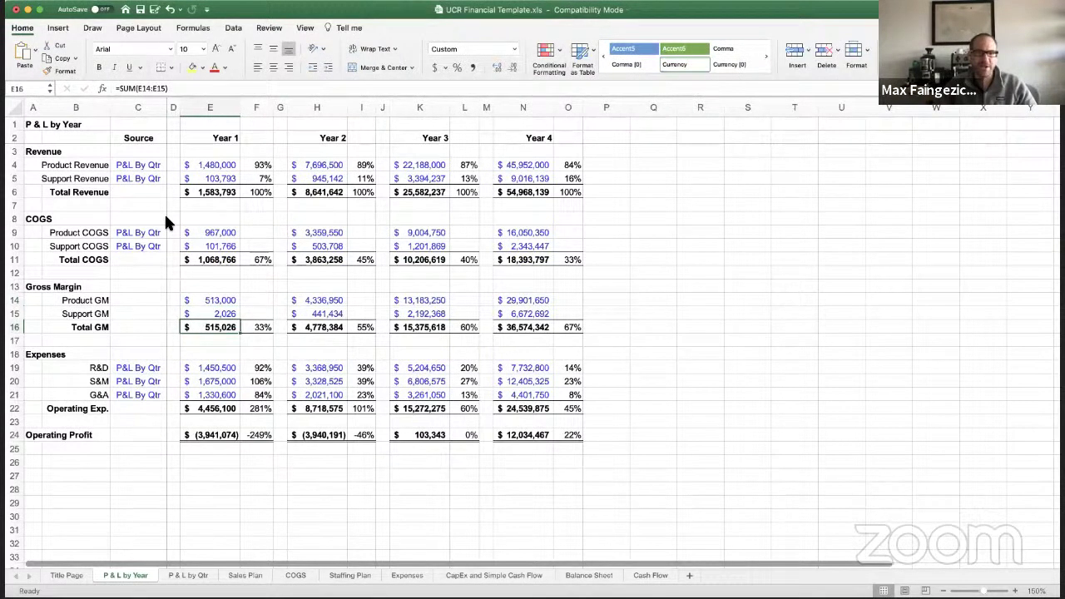
# - Trace Year 1's Total GM back up through the COGS lines to Total Revenue
pyautogui.press('Up')
pyautogui.press('Up')
pyautogui.press('Up')
pyautogui.press('Up')
pyautogui.press('Up')
pyautogui.press('Up')
pyautogui.press('Up')
pyautogui.press('Up')
pyautogui.press('Up')
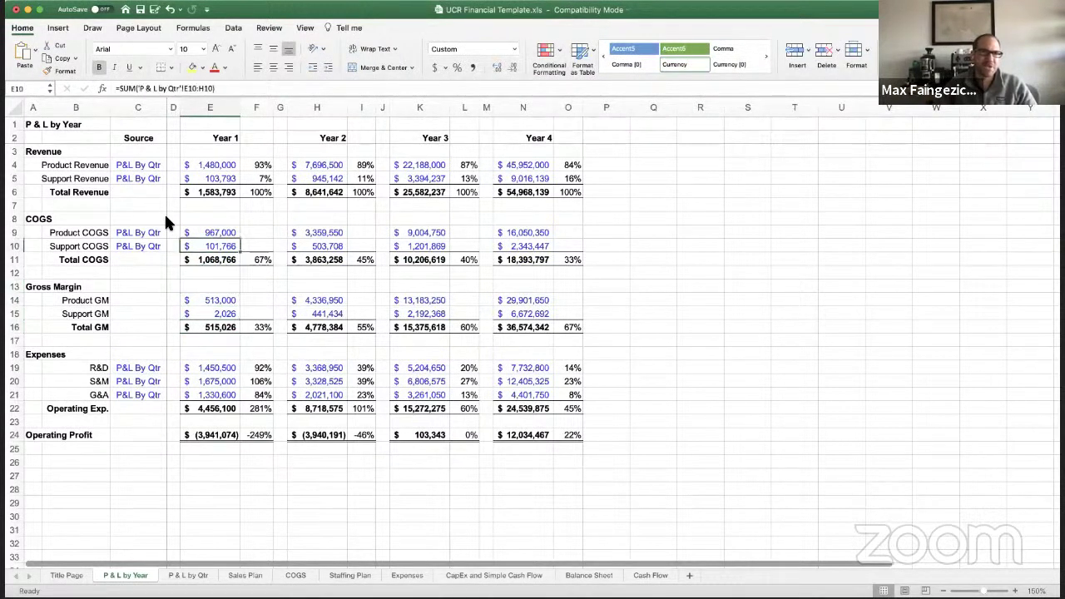
pyautogui.press('Up')
# - Follow the Year 1 column from Total Revenue through Total COGS down to Total GM
pyautogui.press('Down')
pyautogui.press('Down')
pyautogui.press('Down')
pyautogui.press('Down')
pyautogui.press('Down')
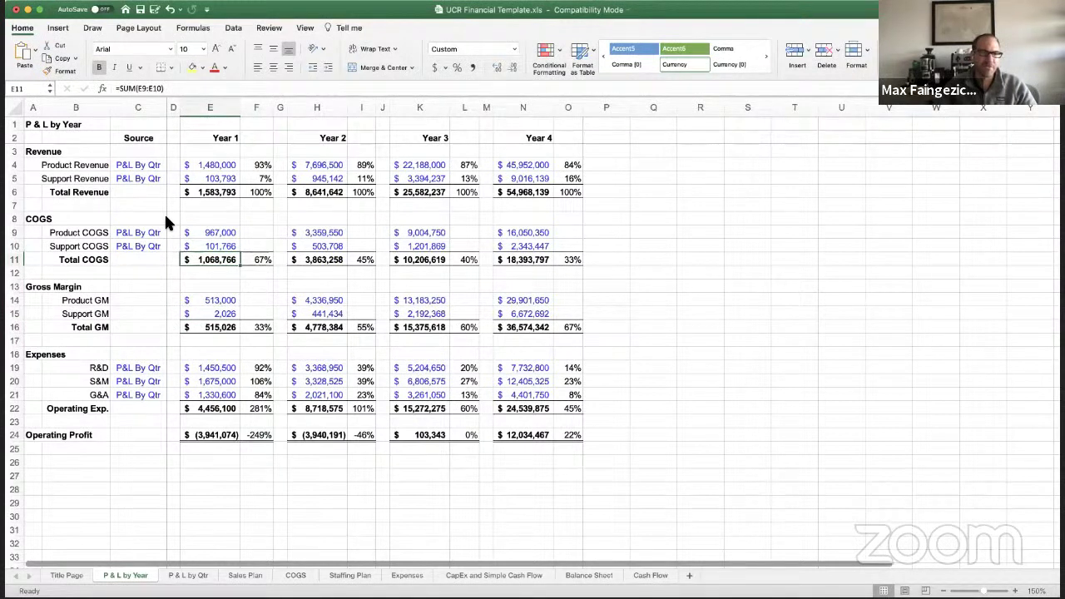
pyautogui.press('Down')
pyautogui.press('Down')
pyautogui.press('Down')
pyautogui.press('Down')
pyautogui.press('Down')
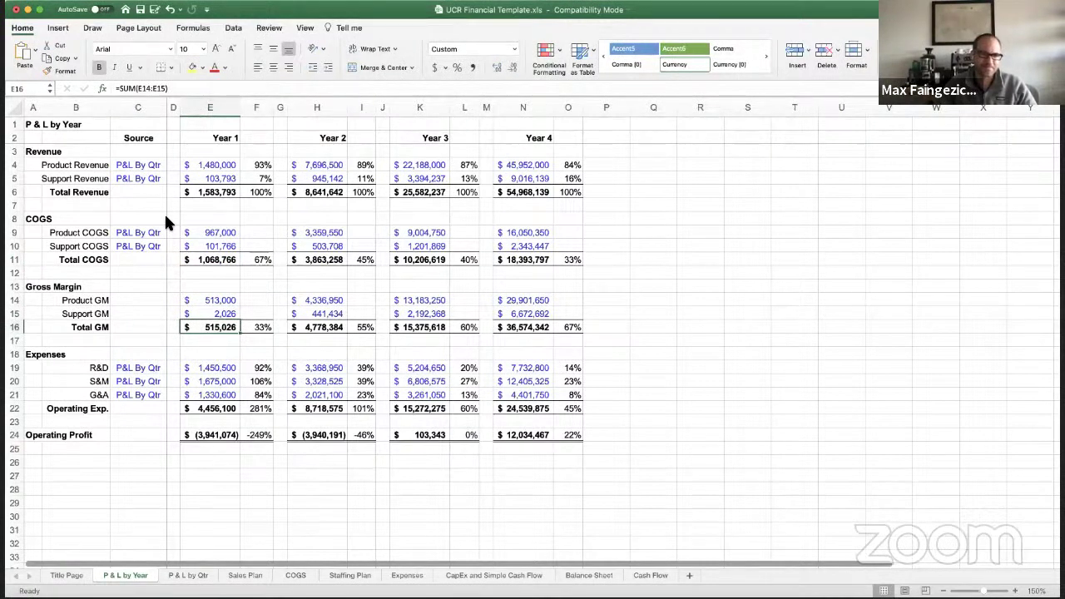
# - Inspect the formula behind Year 1's Total GM percentage and highlight F11:F16 to compare the COGS and GM percentages
pyautogui.press('Right')
pyautogui.press('F2')
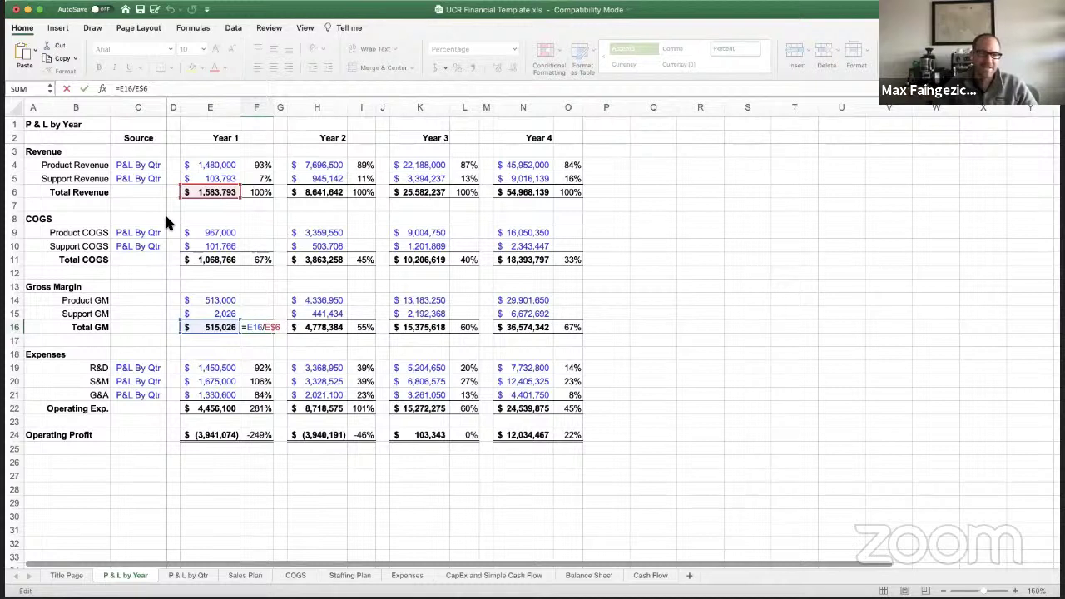
pyautogui.press('Escape')
pyautogui.hotkey('shift', 'Up')
pyautogui.hotkey('shift', 'Up')
pyautogui.hotkey('shift', 'Up')
pyautogui.hotkey('shift', 'Up')
pyautogui.hotkey('shift', 'Up')
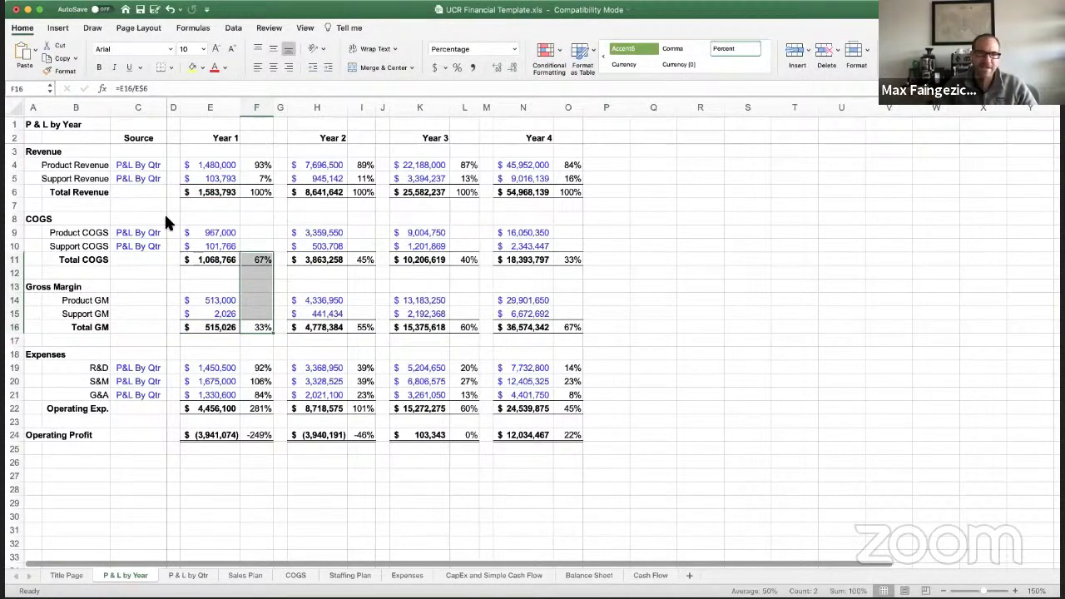
# - Return to Year 1's Total Revenue amount in E6, the base for the percentages
pyautogui.press('Down')
pyautogui.press('Up')
pyautogui.press('Left')
pyautogui.press('Up')
pyautogui.press('Up')
pyautogui.press('Up')
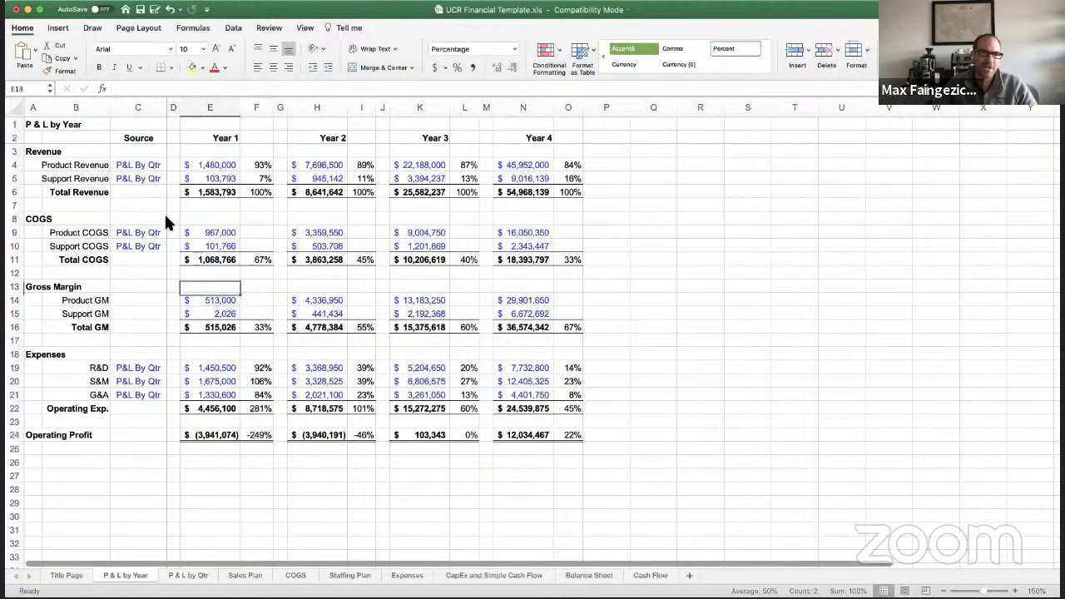
pyautogui.press('Up')
pyautogui.press('Up')
pyautogui.press('Up')
pyautogui.press('Up')
pyautogui.press('Up')
pyautogui.press('Up')
pyautogui.press('Up')
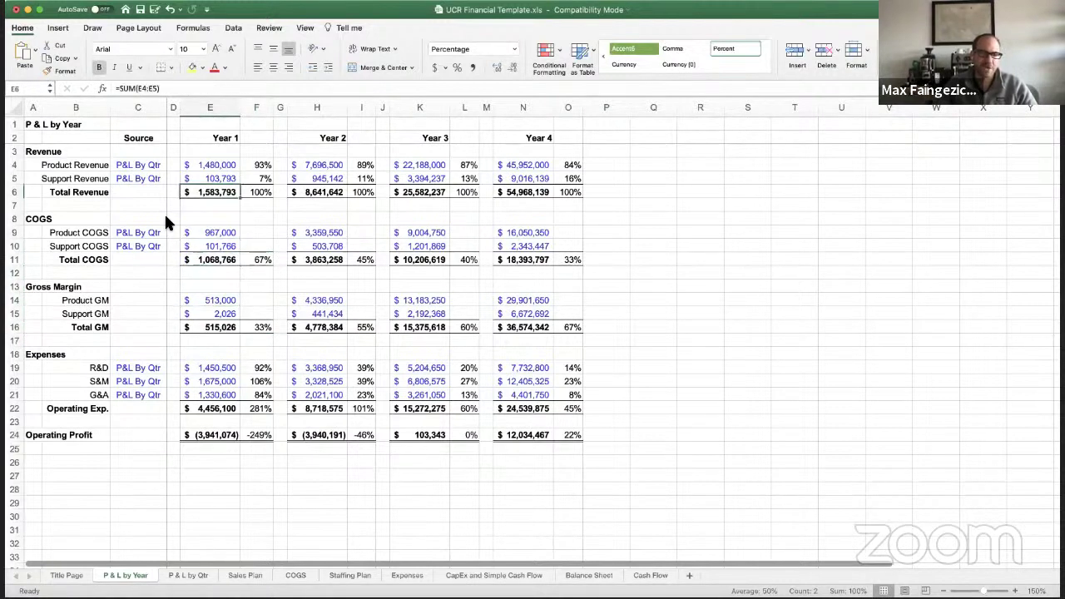
# - Move down the Year 1 column past Total GM to the R&D line of the Expenses section
pyautogui.press('Down')
pyautogui.press('Down')
pyautogui.press('Down')
pyautogui.press('Down')
pyautogui.press('Down')
pyautogui.press('Down')
pyautogui.press('Down')
pyautogui.press('Down')
pyautogui.press('Down')
pyautogui.press('Down')
pyautogui.press('Down')
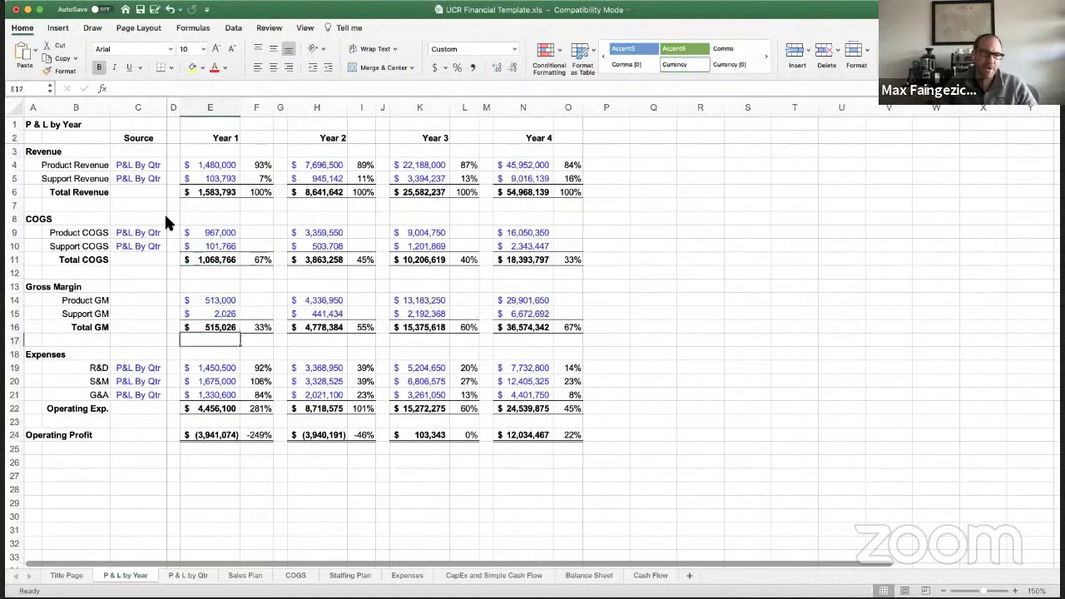
pyautogui.press('Down')
pyautogui.press('Down')
pyautogui.press('Left')
pyautogui.press('Left')
pyautogui.press('Left')
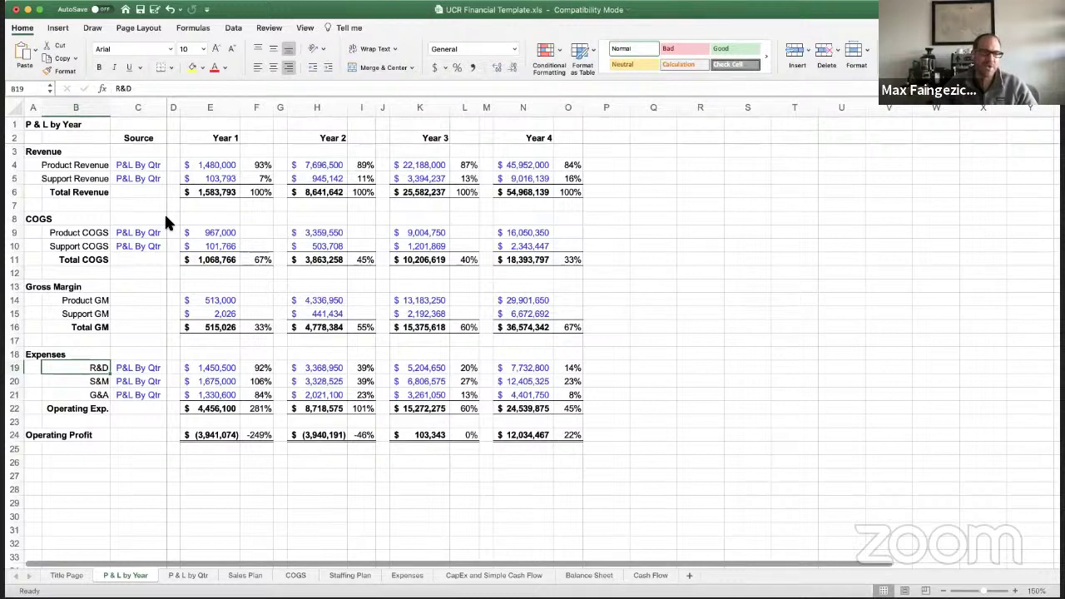
# - Review the R&D, S&M and G&A expense categories one by one
pyautogui.press('Down')
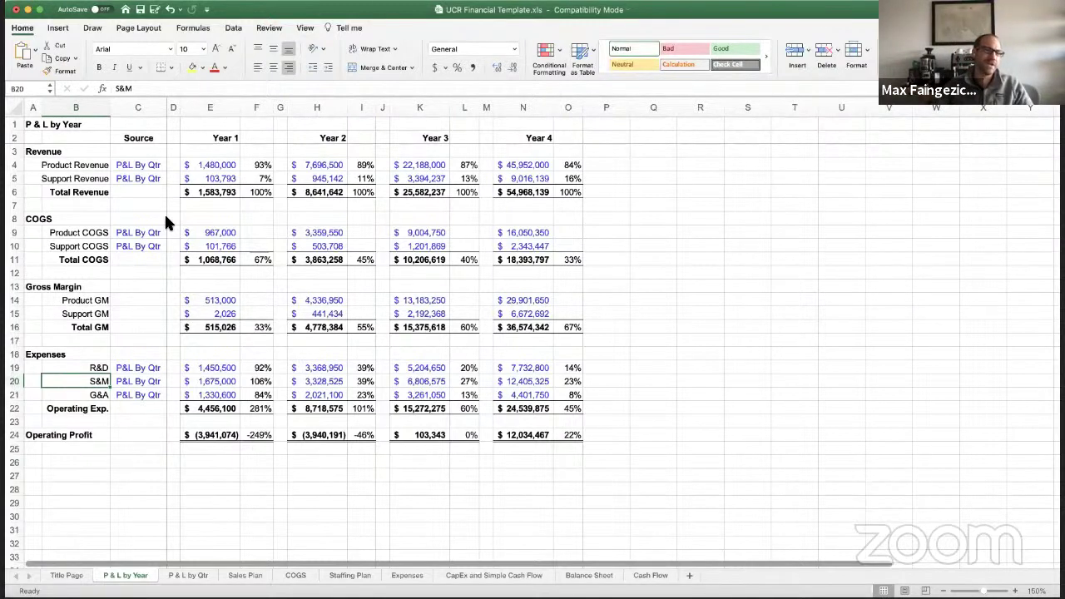
pyautogui.press('Down')
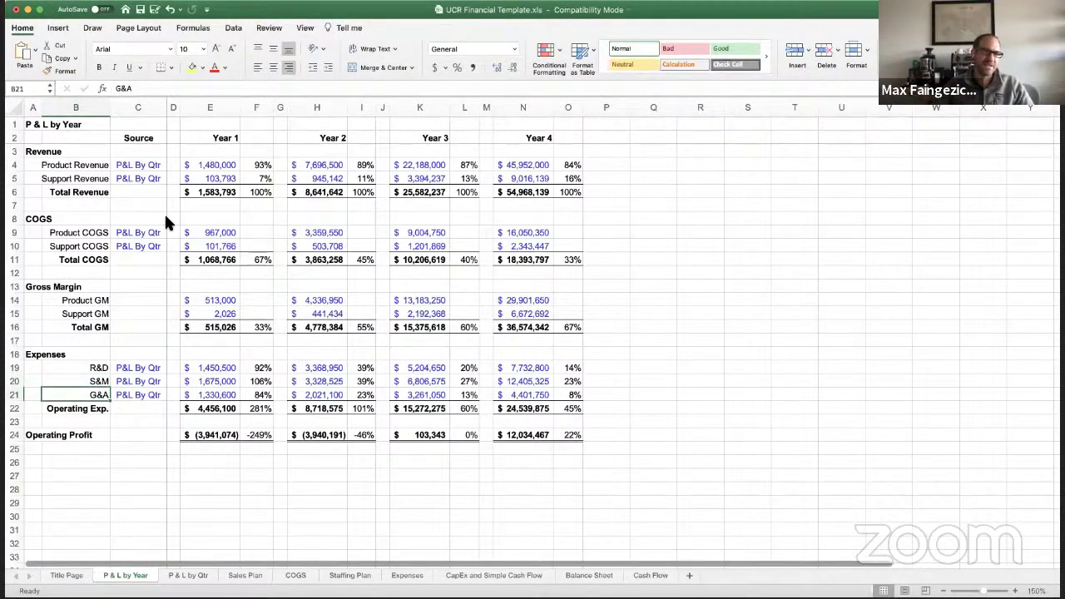
pyautogui.press('Up')
pyautogui.press('Up')
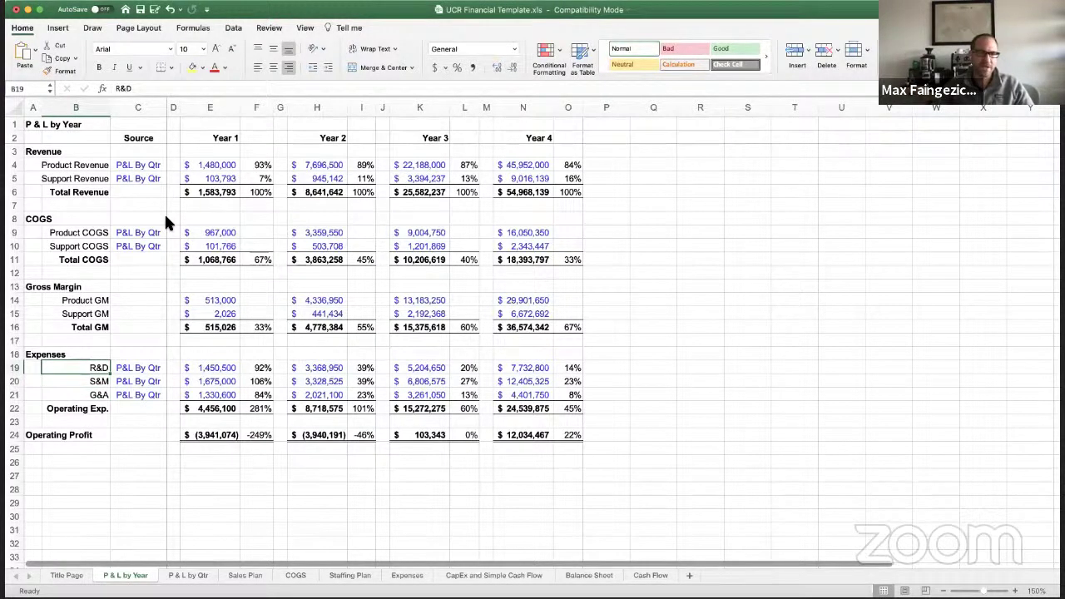
pyautogui.press('Down')
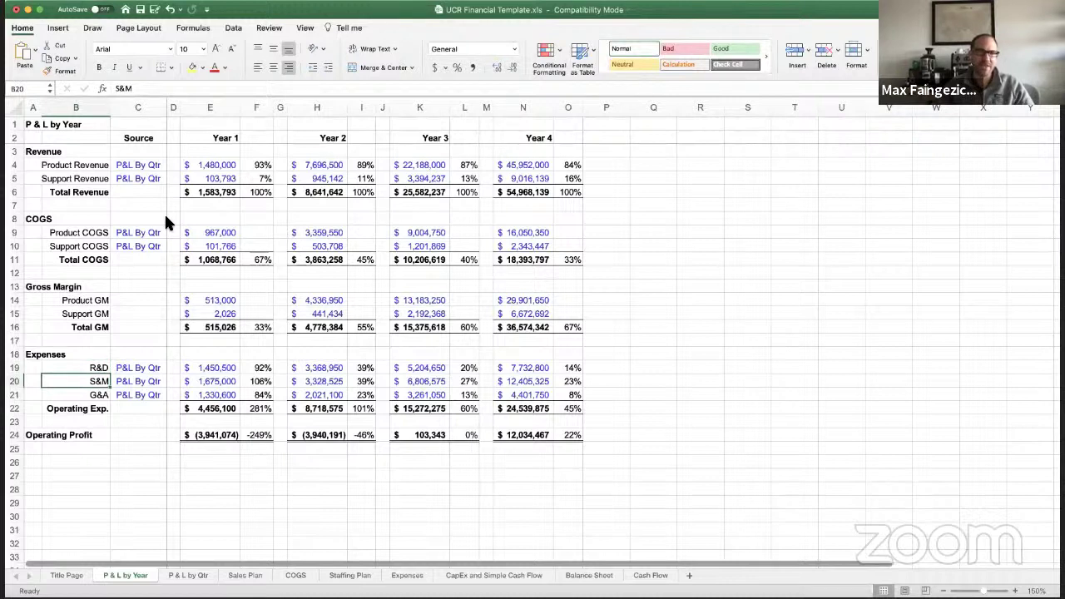
pyautogui.press('Down')
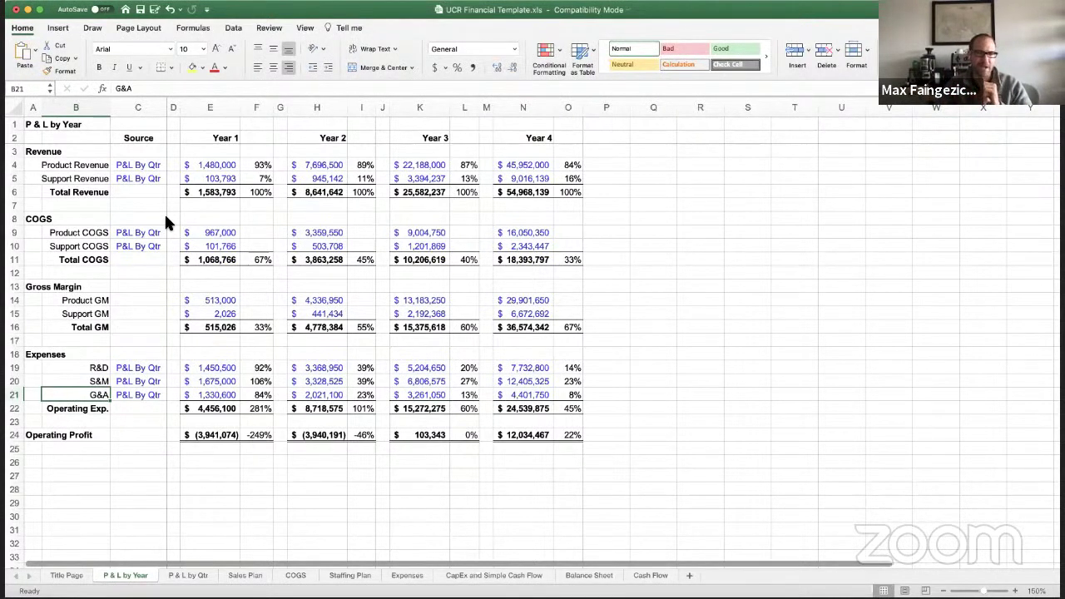
# - Go to Year 1's Operating Exp. total in E22 to inspect its formula
pyautogui.press('Down')
pyautogui.press('Right')
pyautogui.press('Right')
pyautogui.press('Right')
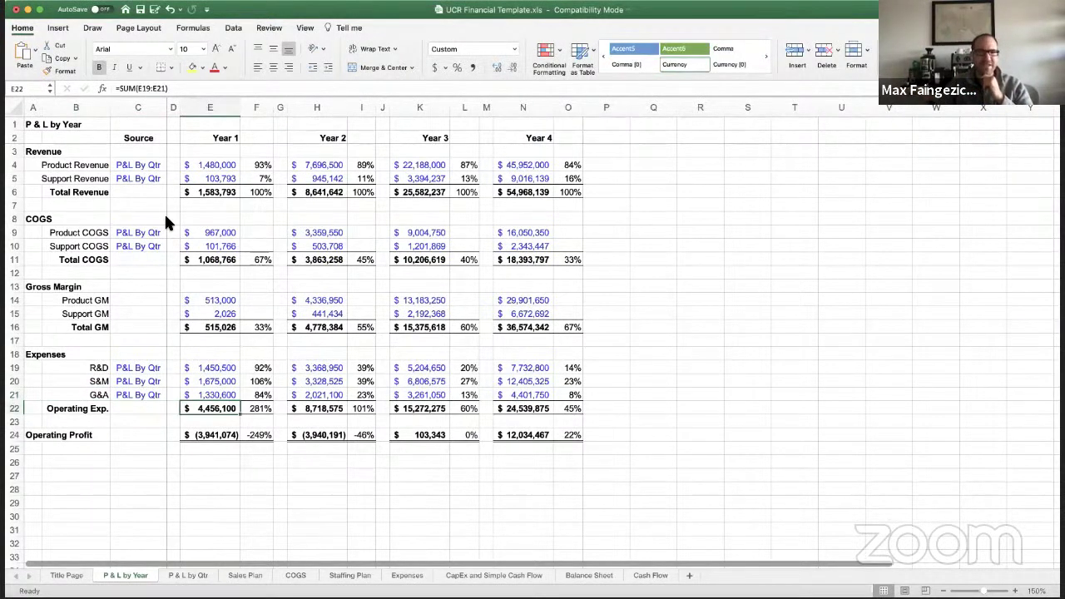
# - Return to the R&D line and inspect the source formula of its Year 1 amount in E19
pyautogui.press('Up')
pyautogui.press('Up')
pyautogui.press('Up')
pyautogui.press('Left')
pyautogui.press('Left')
pyautogui.press('Left')
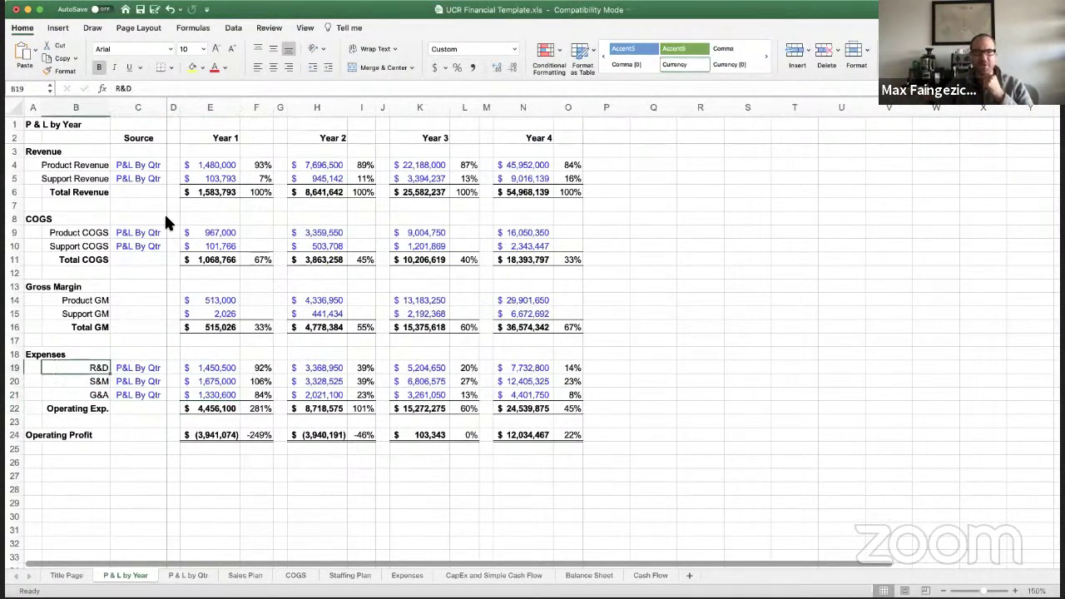
pyautogui.press('Right')
pyautogui.press('Right')
pyautogui.press('Right')
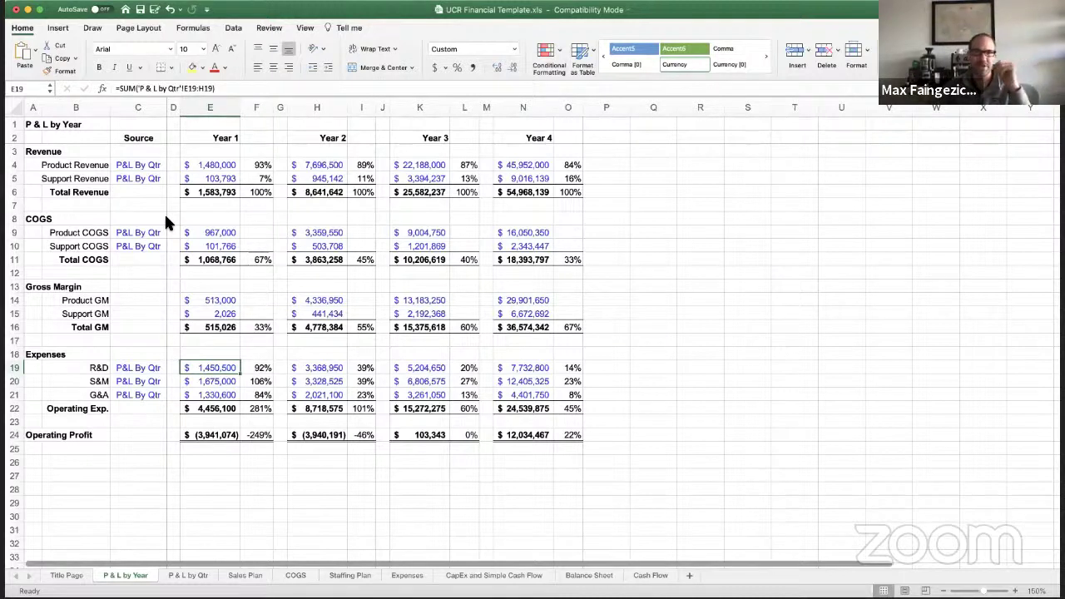
# - Revisit the G&A label, then examine Year 1's expense percentages down to the row below Operating Exp
pyautogui.press('Left')
pyautogui.press('Left')
pyautogui.press('Left')
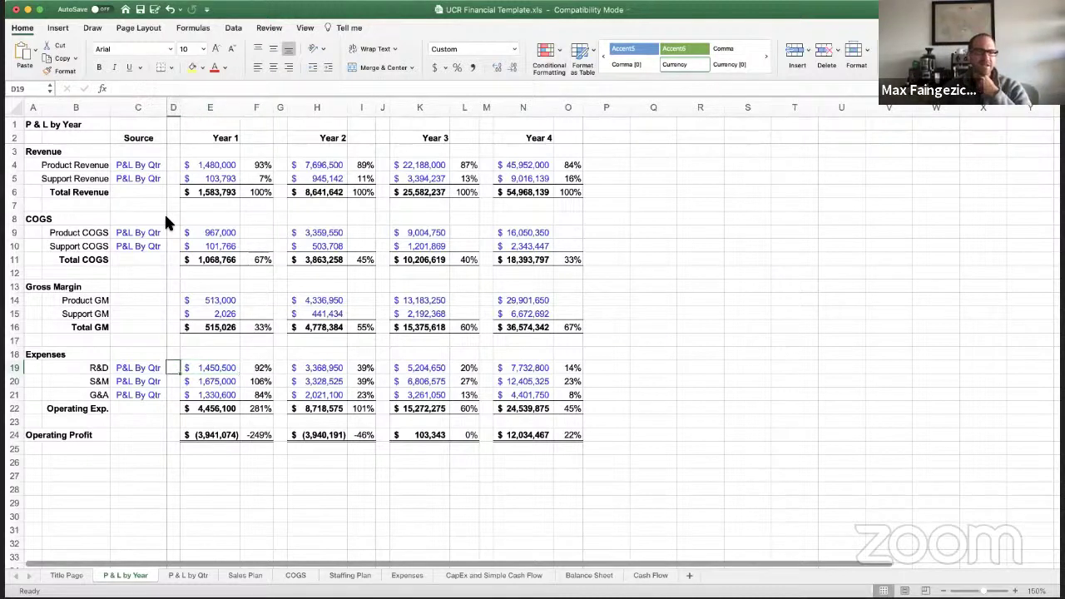
pyautogui.press('Down')
pyautogui.press('Down')
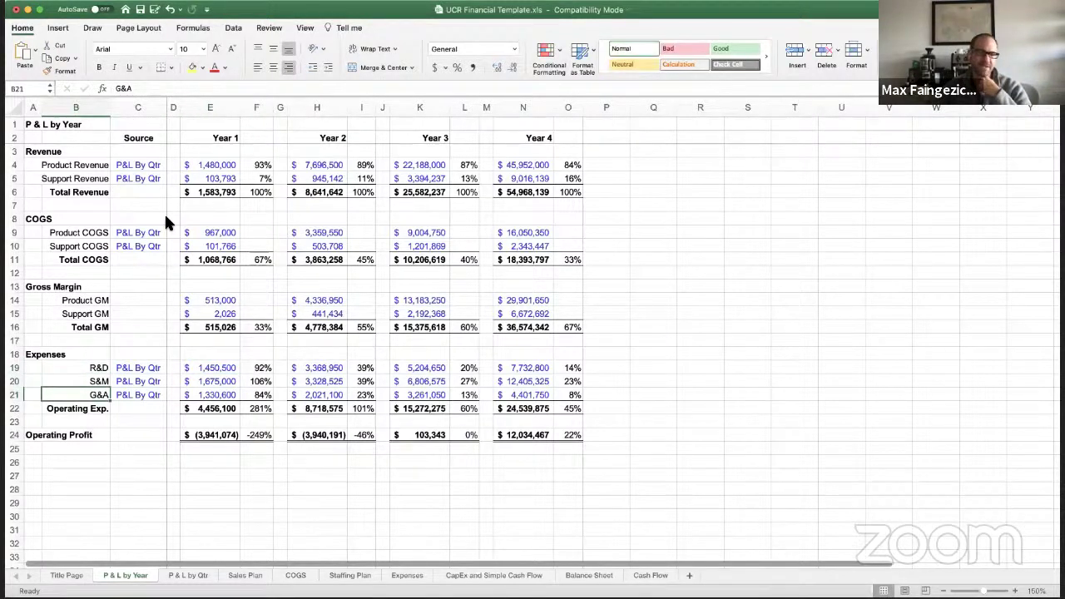
pyautogui.press('Right')
pyautogui.press('Right')
pyautogui.press('Right')
pyautogui.press('Right')
pyautogui.press('Down')
pyautogui.press('Down')
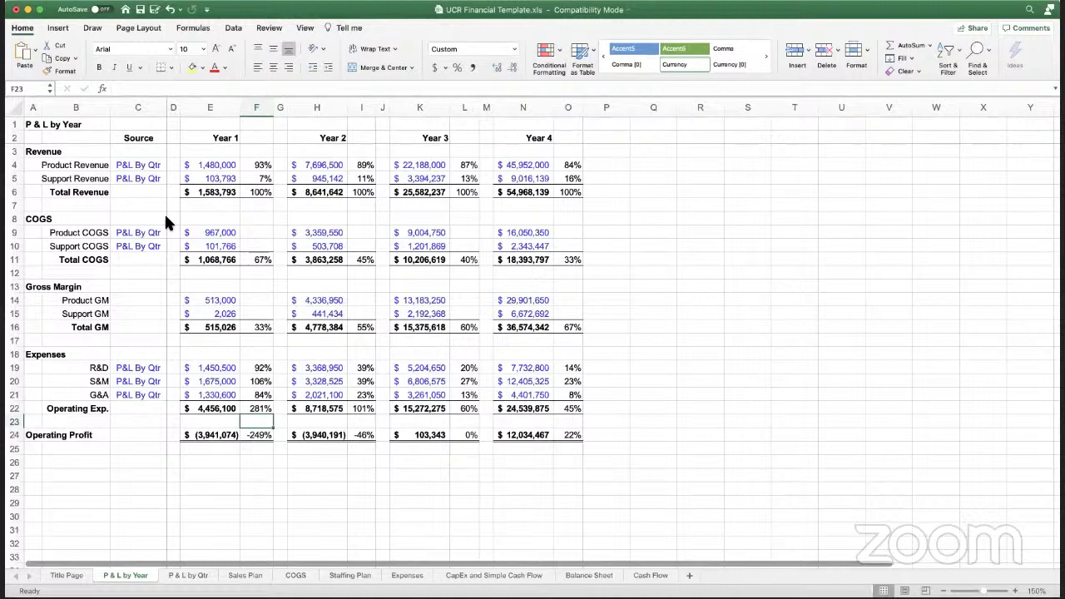
# - Go from the G&A source cell back up to the Support COGS and Product COGS labels
pyautogui.press('Left')
pyautogui.press('Left')
pyautogui.press('Left')
pyautogui.press('Up')
pyautogui.press('Up')
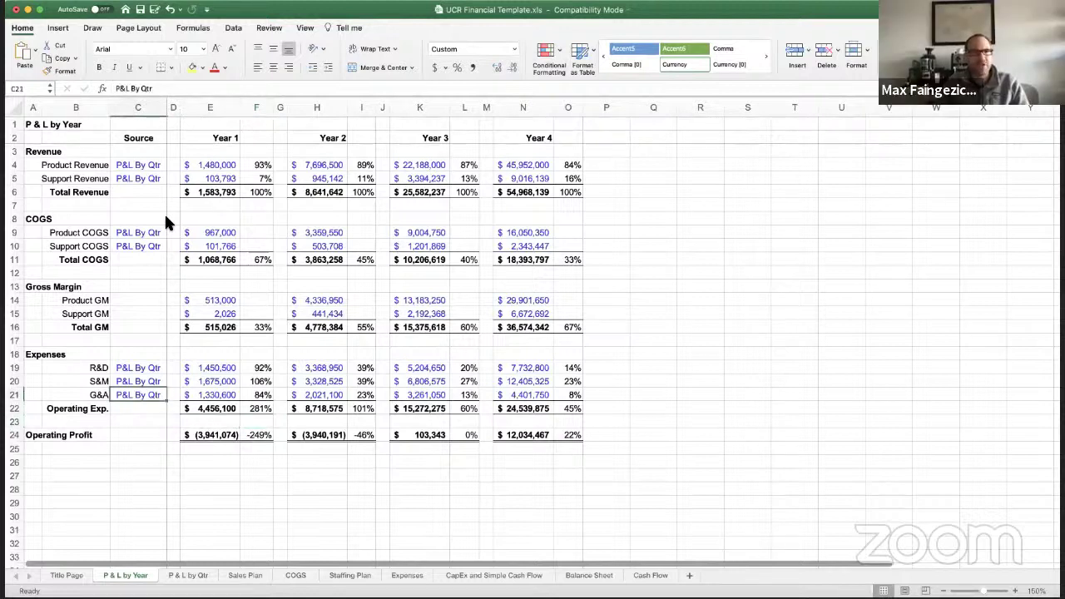
pyautogui.press('Up')
pyautogui.press('Up')
pyautogui.press('Up')
pyautogui.press('Up')
pyautogui.press('Up')
pyautogui.press('Up')
pyautogui.press('Up')
pyautogui.press('Up')
pyautogui.press('Up')
pyautogui.press('Up')
pyautogui.press('Up')
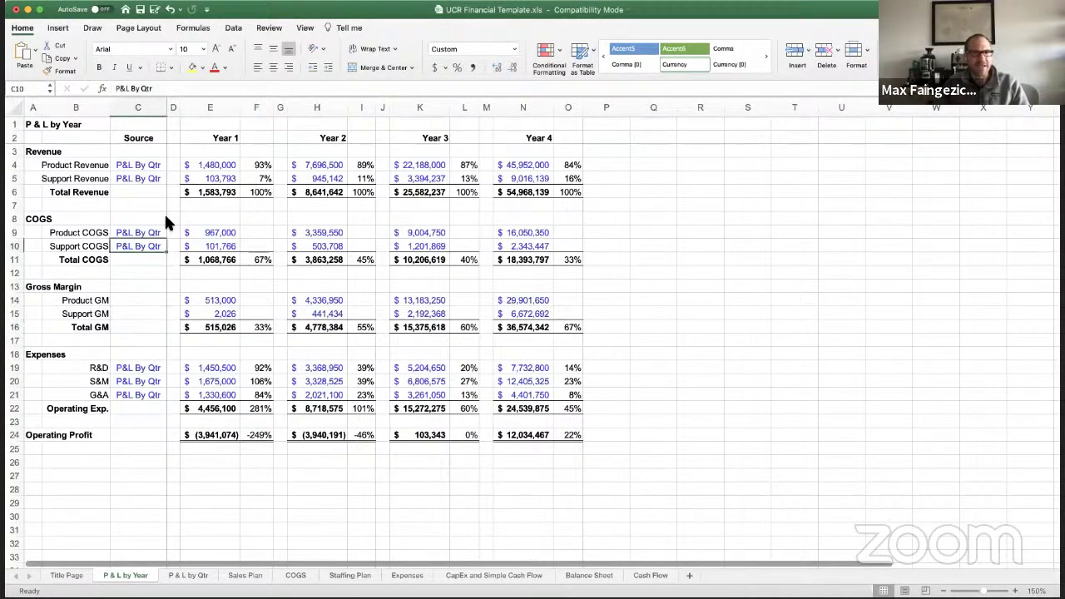
pyautogui.press('Left')
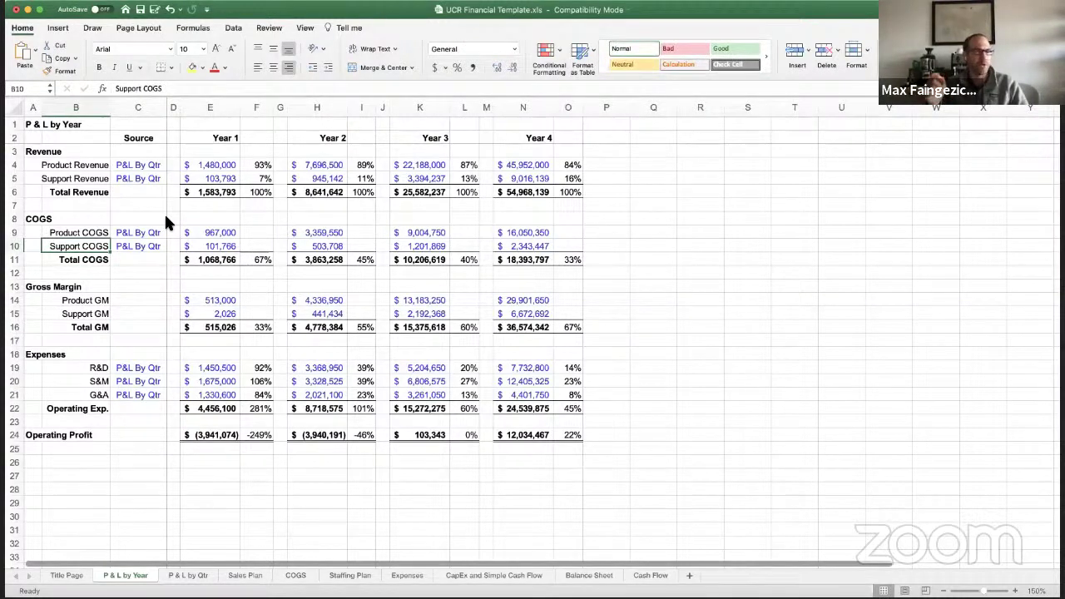
pyautogui.press('Up')
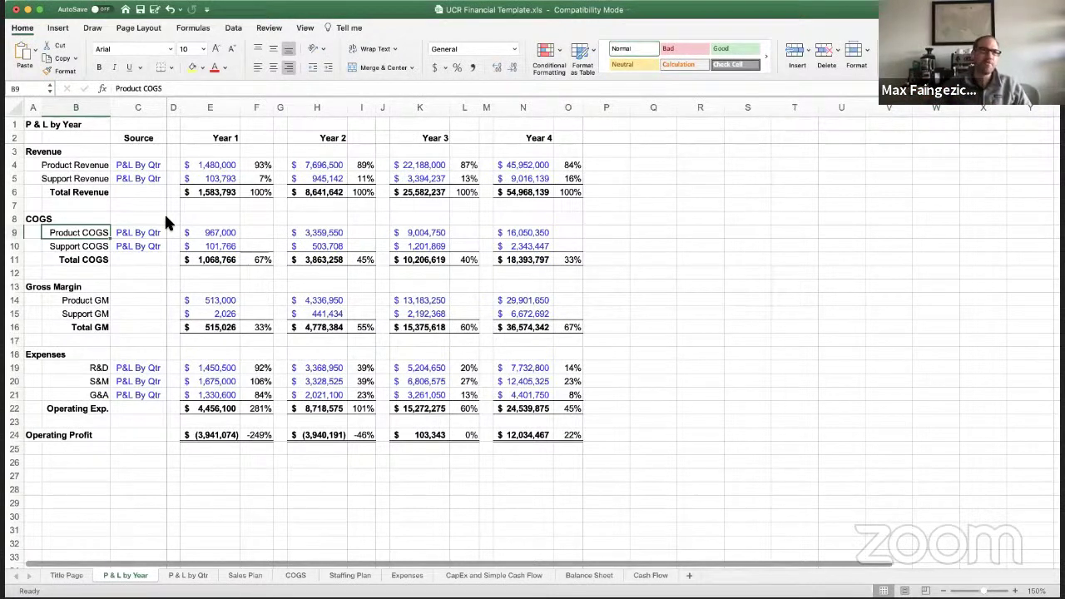
# - Move down from the COGS section to the Expenses section and review R&D through G&A again
pyautogui.press('Up')
pyautogui.press('Left')
pyautogui.press('Down')
pyautogui.press('Down')
pyautogui.press('Down')
pyautogui.press('Down')
pyautogui.press('Down')
pyautogui.press('Down')
pyautogui.press('Down')
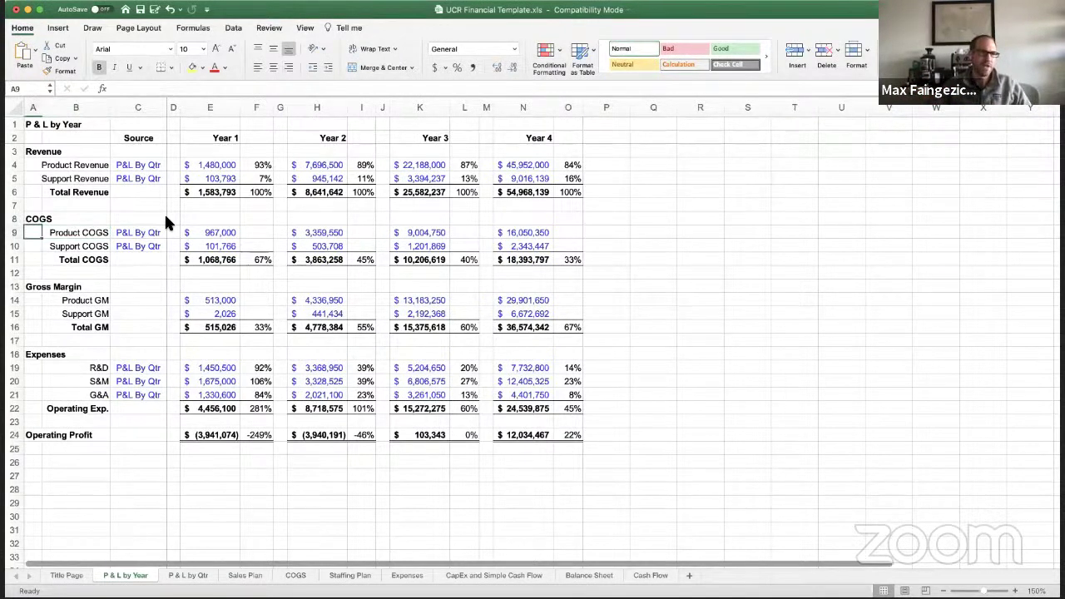
pyautogui.press('Right')
pyautogui.press('Down')
pyautogui.press('Down')
pyautogui.press('Down')
pyautogui.press('Down')
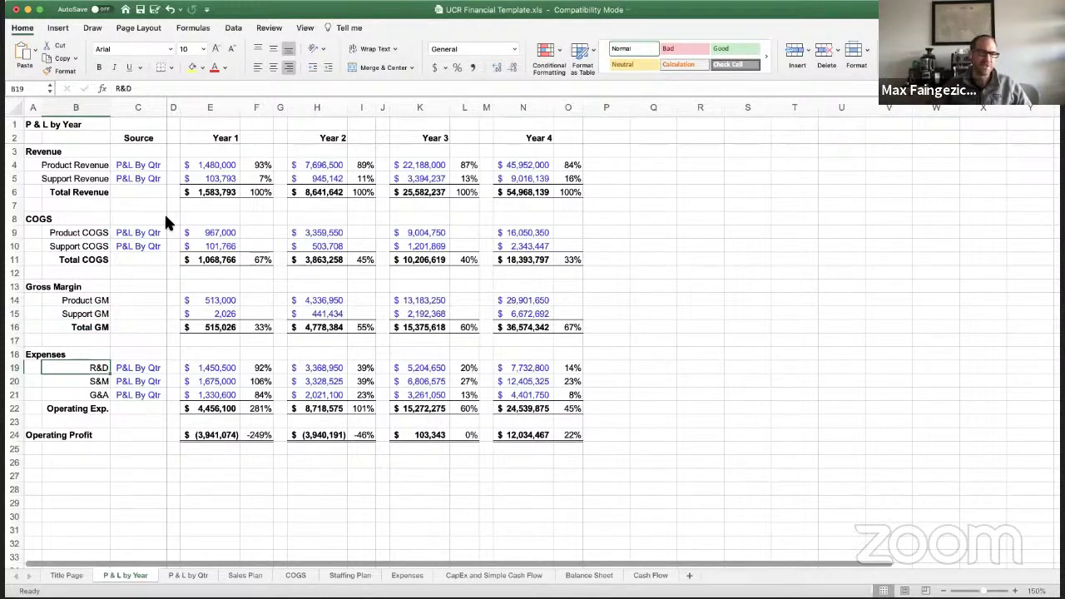
pyautogui.press('Down')
pyautogui.press('Down')
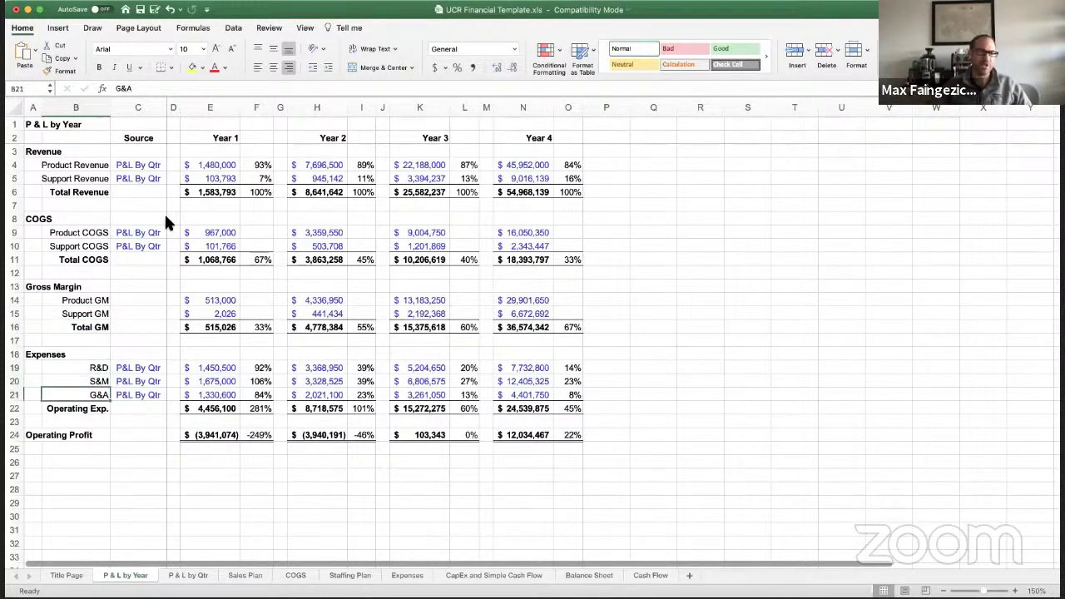
# - Move back up past the Gross Margin section to the COGS heading in A8
pyautogui.press('Up')
pyautogui.press('Up')
pyautogui.press('Up')
pyautogui.press('Up')
pyautogui.press('Up')
pyautogui.press('Up')
pyautogui.press('Up')
pyautogui.press('Up')
pyautogui.press('Up')
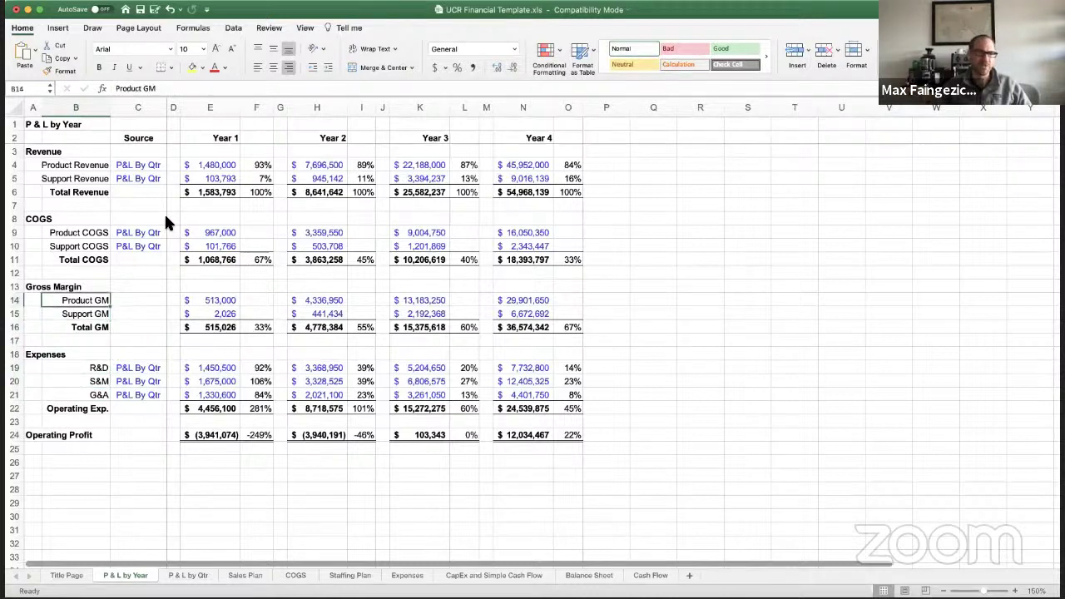
pyautogui.press('Up')
pyautogui.press('Up')
pyautogui.press('Up')
pyautogui.press('Up')
pyautogui.press('Left')
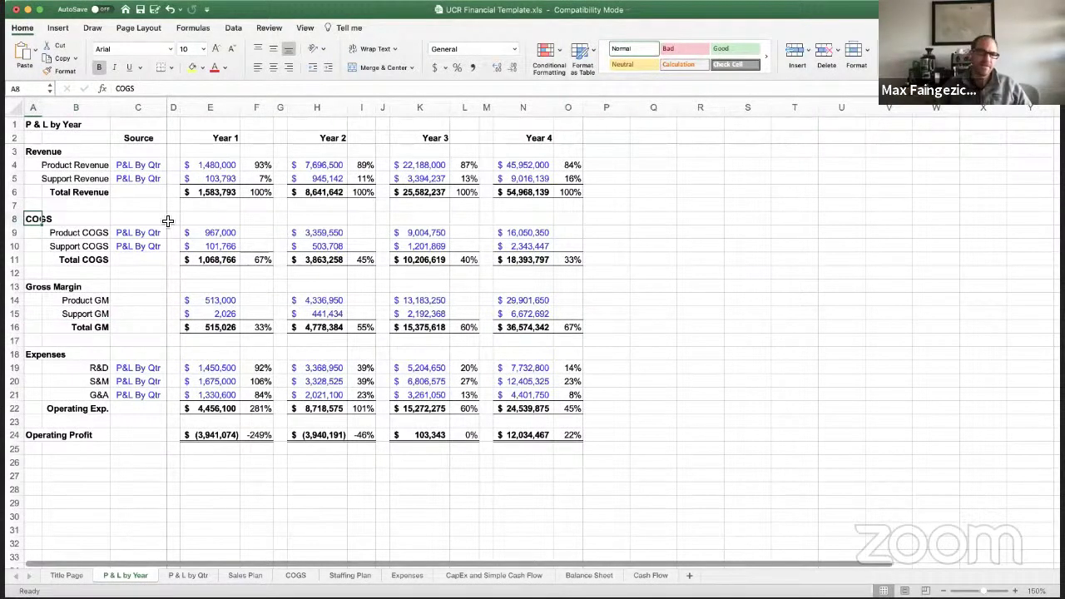
# - Switch between the P & L by Qtr and P & L by Year sheets, ending on P & L by Qtr
pyautogui.click(187, 576)
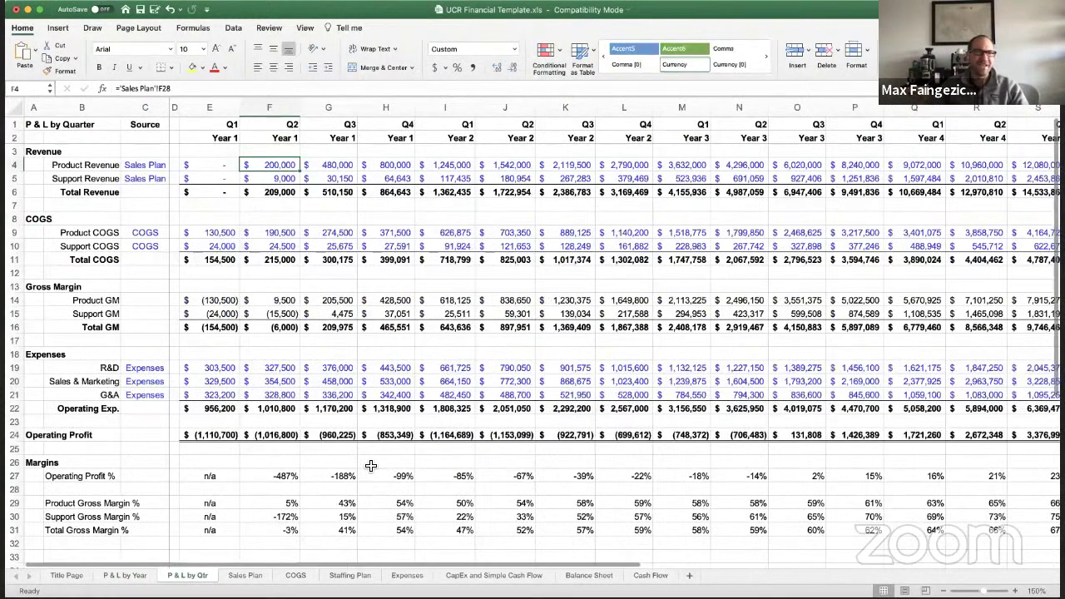
pyautogui.click(125, 575)
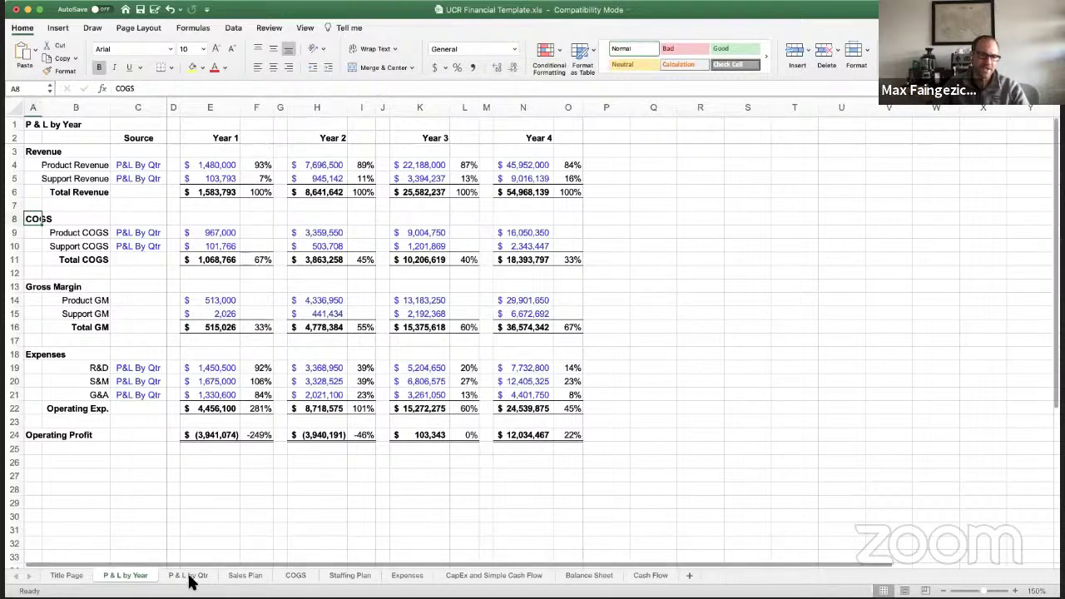
pyautogui.hotkey('ctrl', 'pagedown')
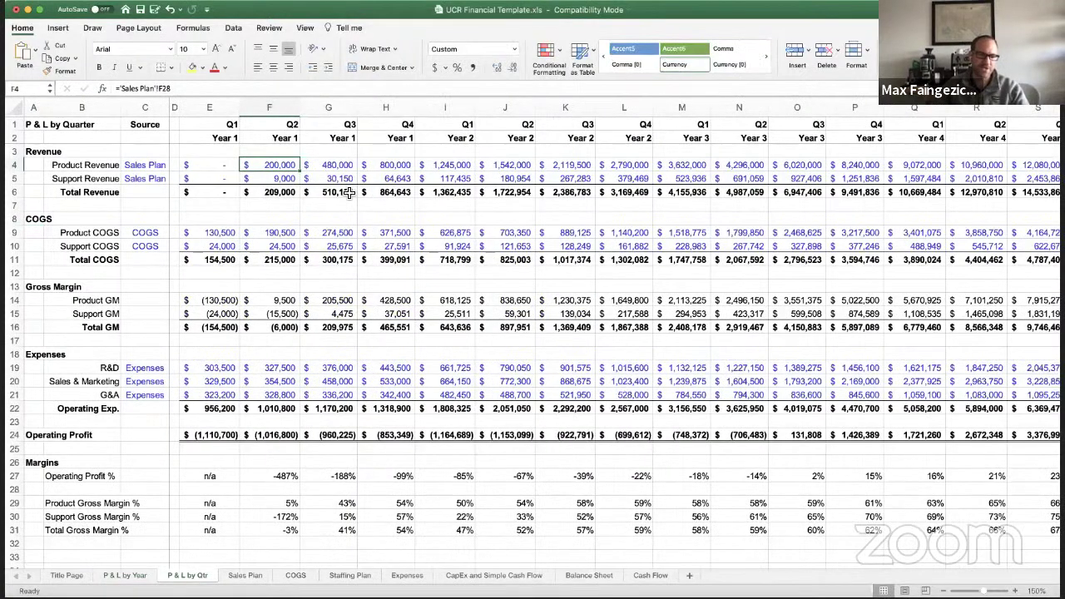
# - Select the Product Revenue label and move up to the Revenue heading of the quarterly sheet
pyautogui.press('Left')
pyautogui.press('Left')
pyautogui.press('Left')
pyautogui.press('Left')
pyautogui.press('Left')
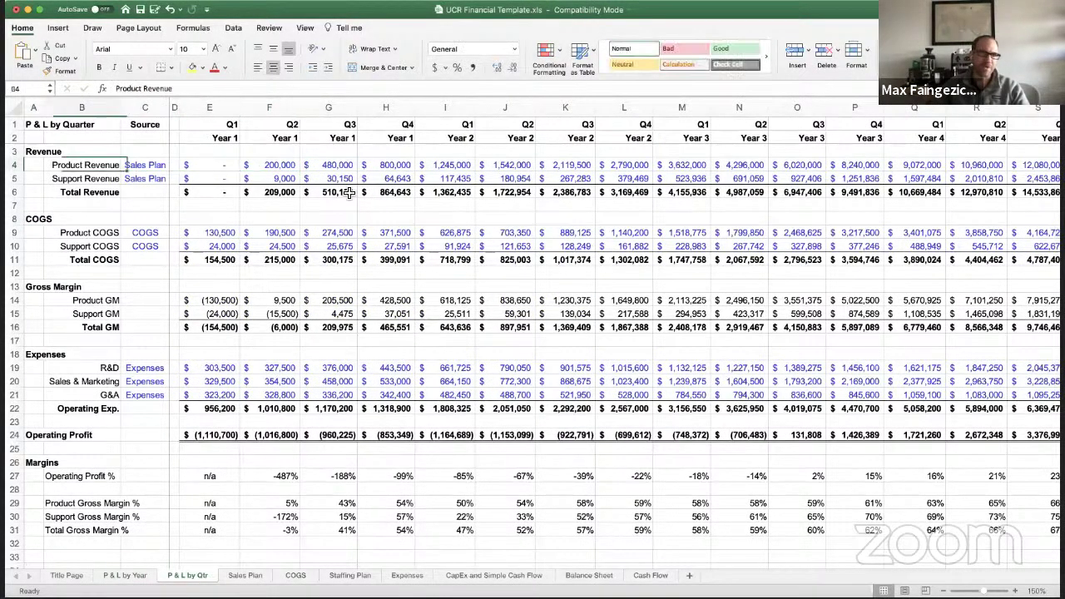
pyautogui.press('Up')
pyautogui.press('Up')
pyautogui.press('Up')
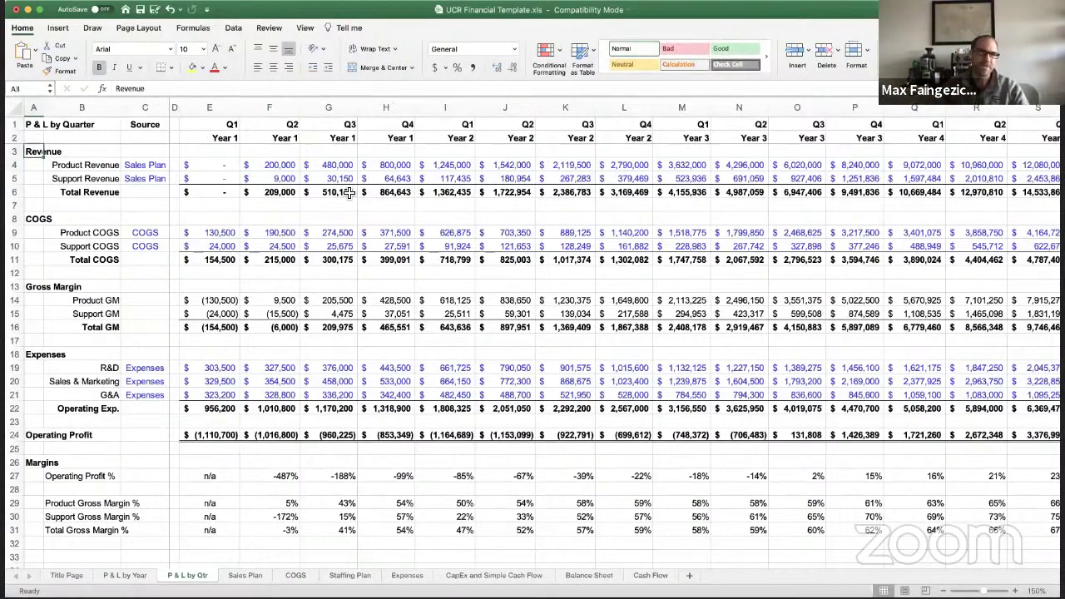
# - Review the quarter headers in row 1 from Year 1 into Year 2, then return to Year 1's Q1
pyautogui.press('Right')
pyautogui.press('Right')
pyautogui.press('Right')
pyautogui.press('Right')
pyautogui.press('Right')
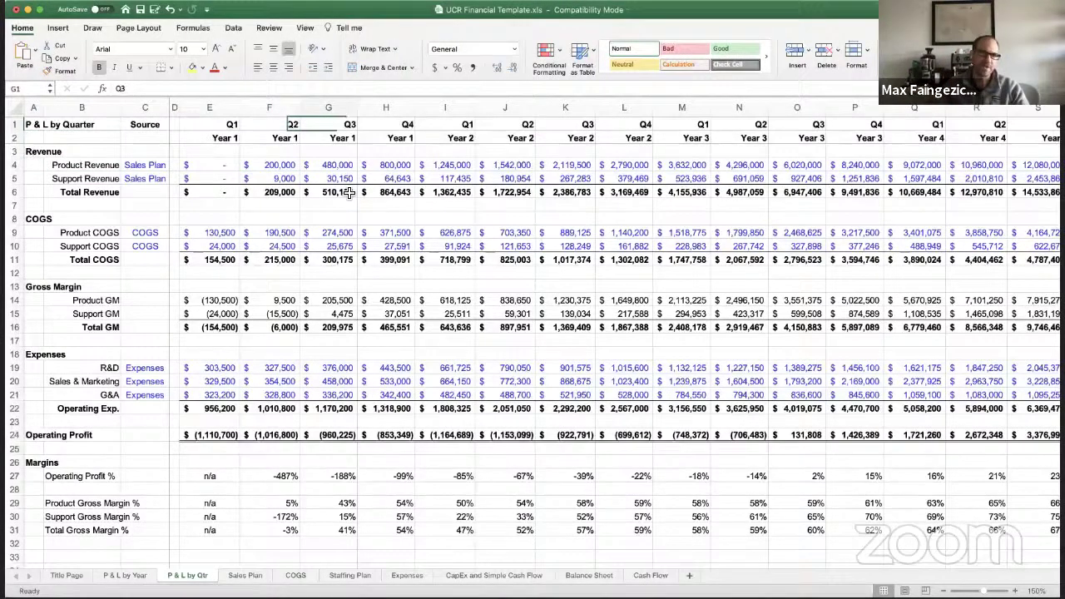
pyautogui.press('Left')
pyautogui.press('Left')
pyautogui.press('Left')
pyautogui.press('Right')
pyautogui.press('Right')
pyautogui.press('Right')
pyautogui.press('Right')
pyautogui.press('Right')
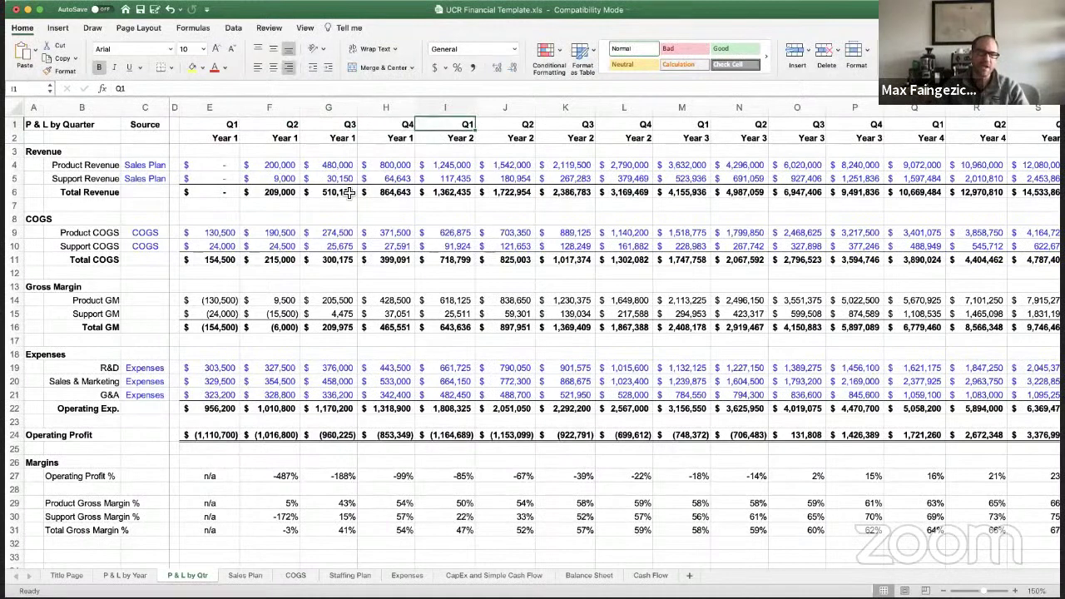
pyautogui.press('Right')
pyautogui.press('Right')
pyautogui.press('Left')
pyautogui.press('Left')
pyautogui.press('Left')
pyautogui.press('Left')
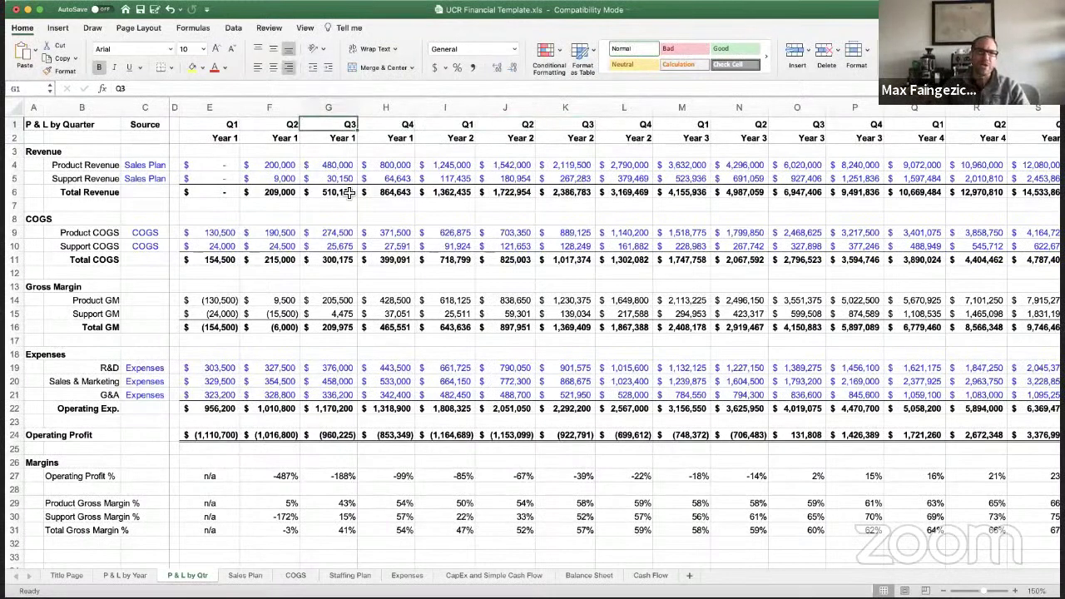
pyautogui.press('Left')
pyautogui.press('Left')
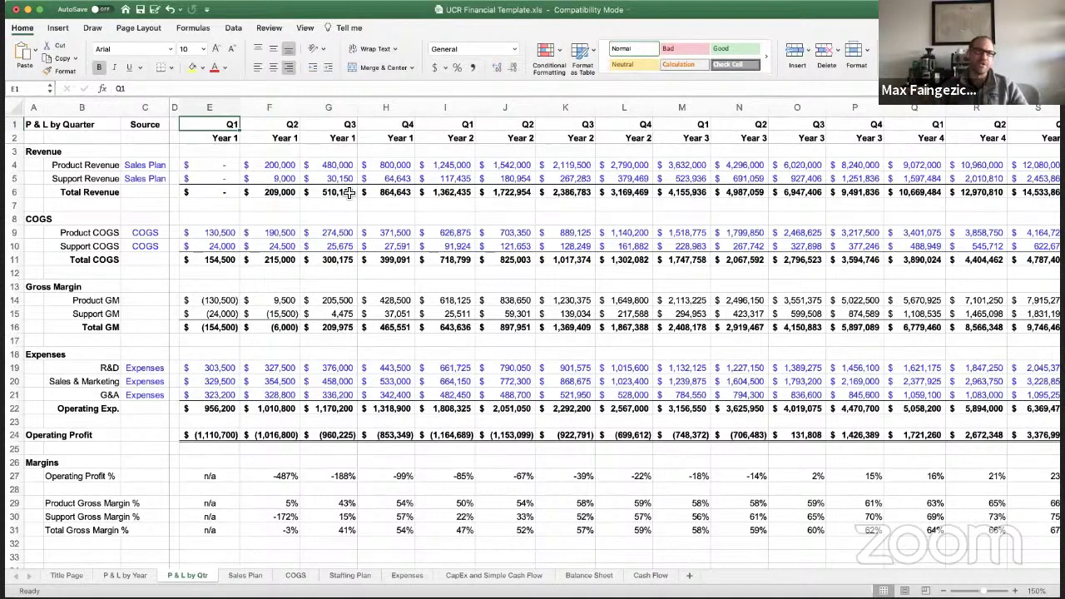
# - Inspect the Support Revenue formula for Year 1 Q1 in E5 and the Product Revenue source cell C4
pyautogui.press('Down')
pyautogui.press('Down')
pyautogui.press('Down')
pyautogui.press('Down')
pyautogui.press('Down')
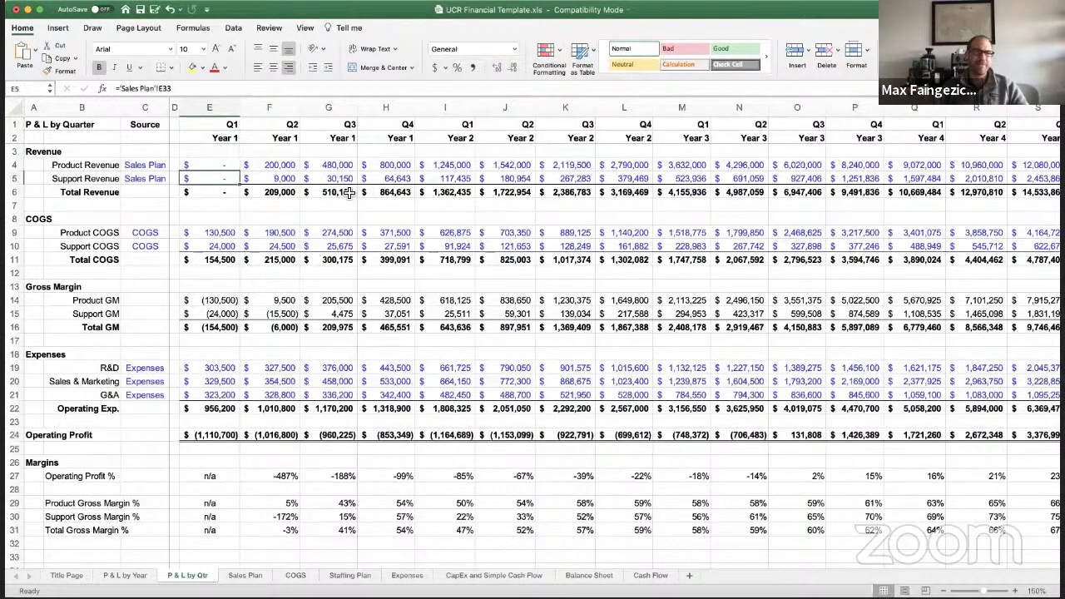
pyautogui.press('Up')
pyautogui.press('Up')
pyautogui.press('Left')
pyautogui.press('Left')
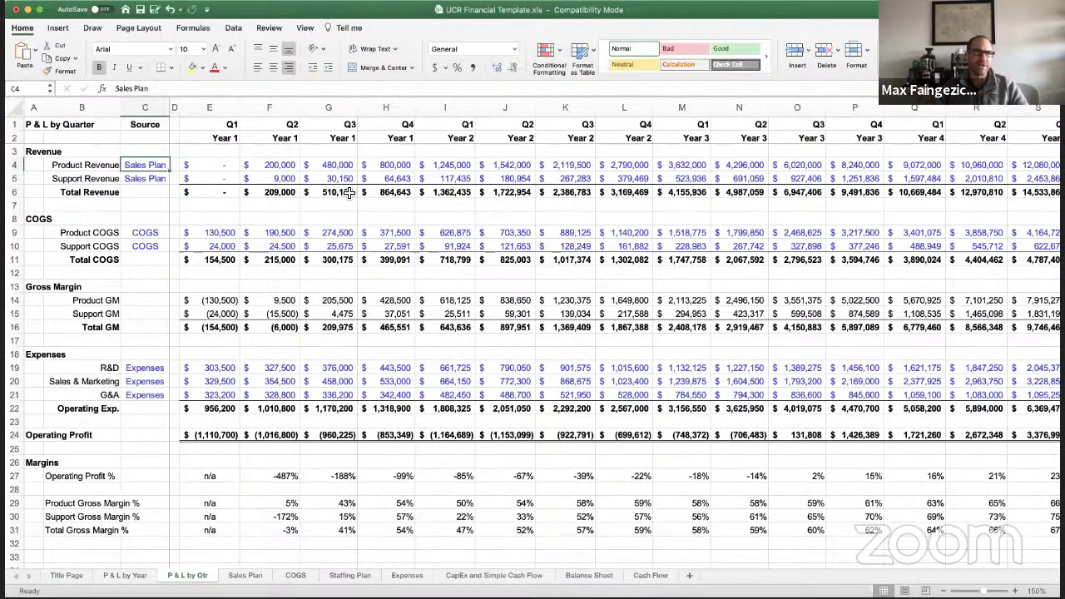
# - Return to the P & L by Quarter title in A1
pyautogui.press('Left')
pyautogui.press('Left')
pyautogui.press('Up')
pyautogui.press('Up')
pyautogui.press('Up')
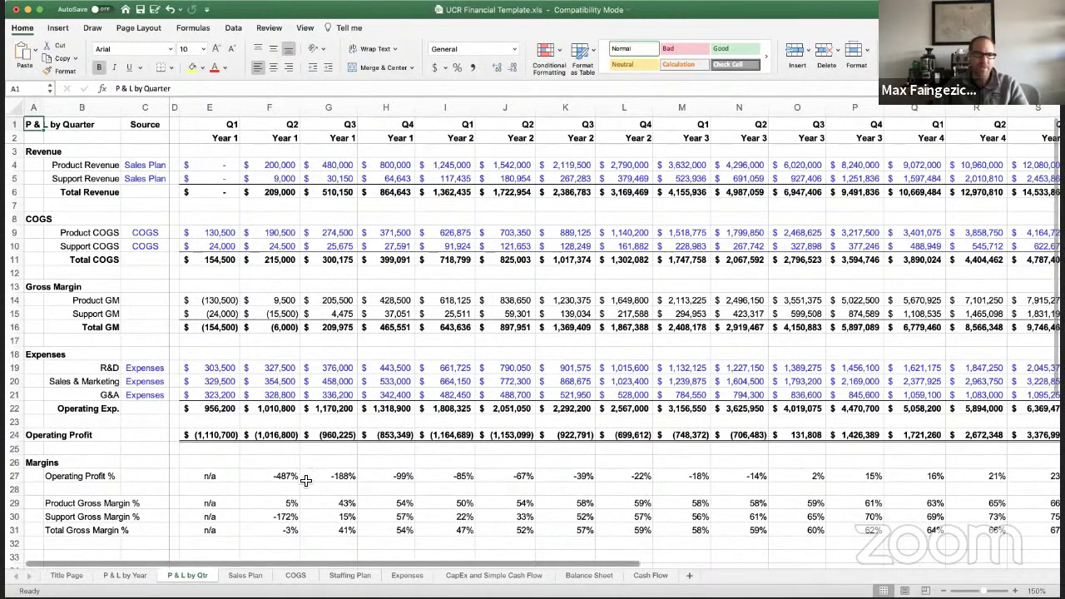
# - Open the Sales Plan sheet and move up the Source column to its header in C1
pyautogui.click(253, 576)
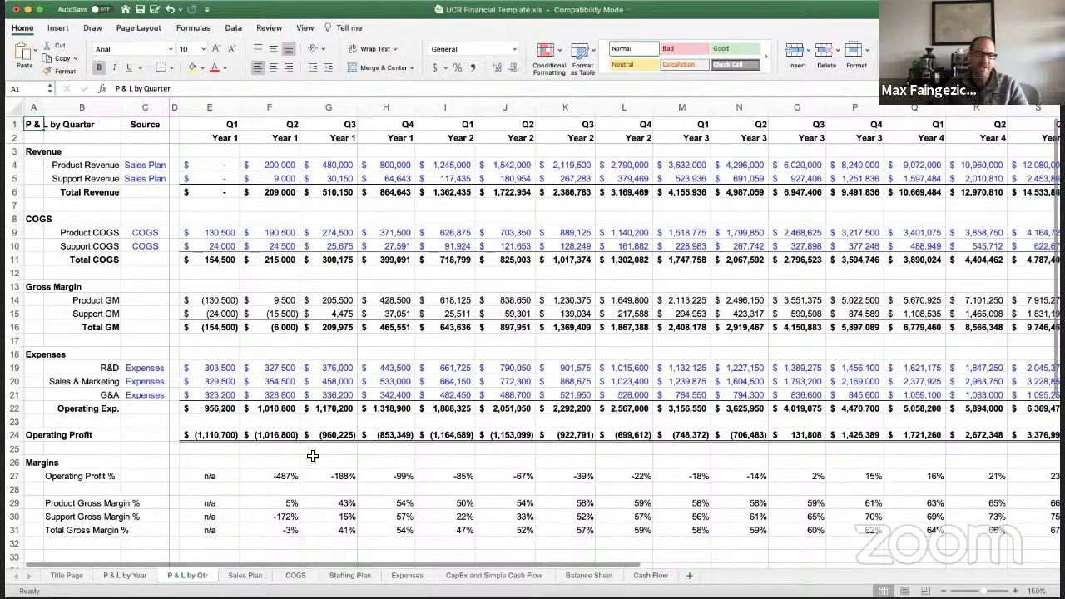
pyautogui.press('Up')
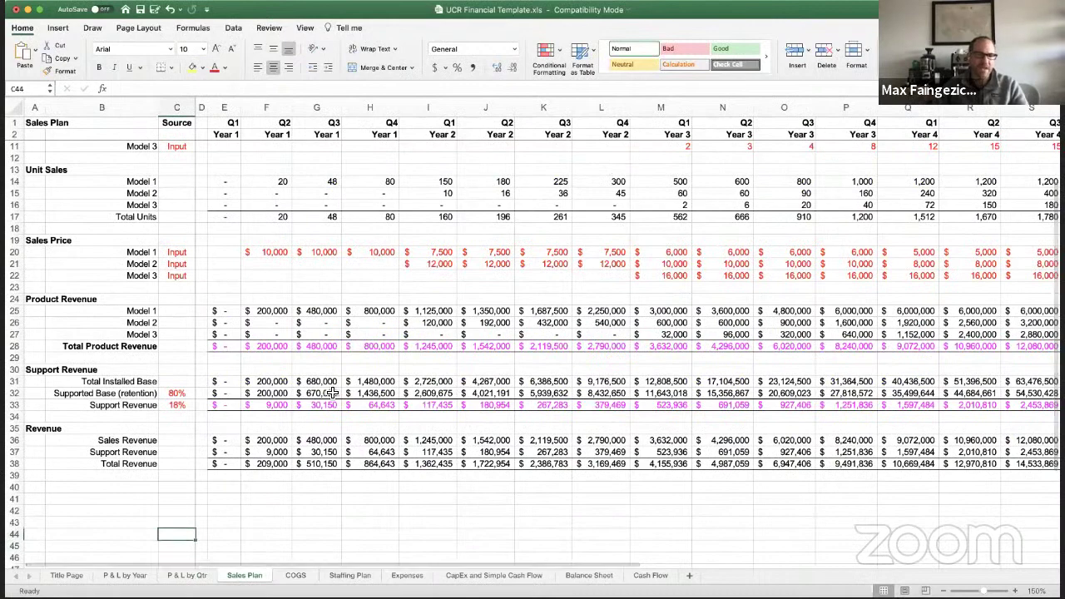
pyautogui.press('Up')
pyautogui.press('Up')
pyautogui.press('Up')
pyautogui.press('Up')
pyautogui.press('Up')
pyautogui.press('Up')
pyautogui.press('Up')
pyautogui.press('Up')
pyautogui.press('Up')
pyautogui.press('Up')
pyautogui.press('Up')
pyautogui.press('Up')
pyautogui.press('Up')
pyautogui.press('Up')
pyautogui.press('Up')
pyautogui.press('Up')
pyautogui.press('Up')
pyautogui.press('Up')
pyautogui.press('Up')
pyautogui.press('Up')
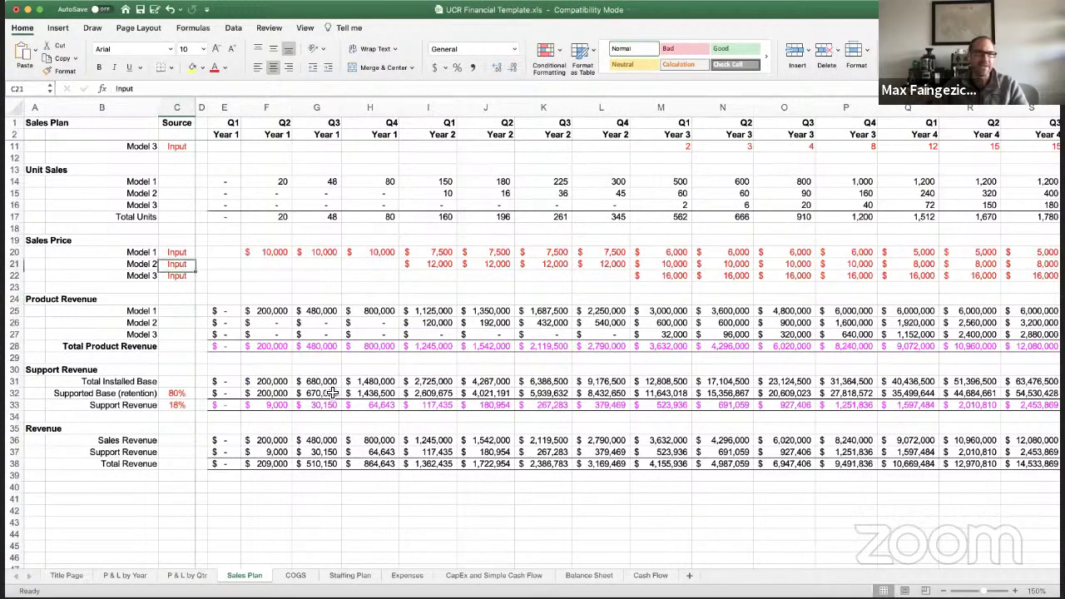
pyautogui.press('Up')
pyautogui.press('Up')
pyautogui.press('Up')
pyautogui.press('Up')
pyautogui.press('Up')
pyautogui.press('Up')
pyautogui.press('Up')
pyautogui.press('Up')
pyautogui.press('Up')
pyautogui.press('Up')
pyautogui.press('Up')
pyautogui.press('Up')
pyautogui.press('Up')
pyautogui.press('Up')
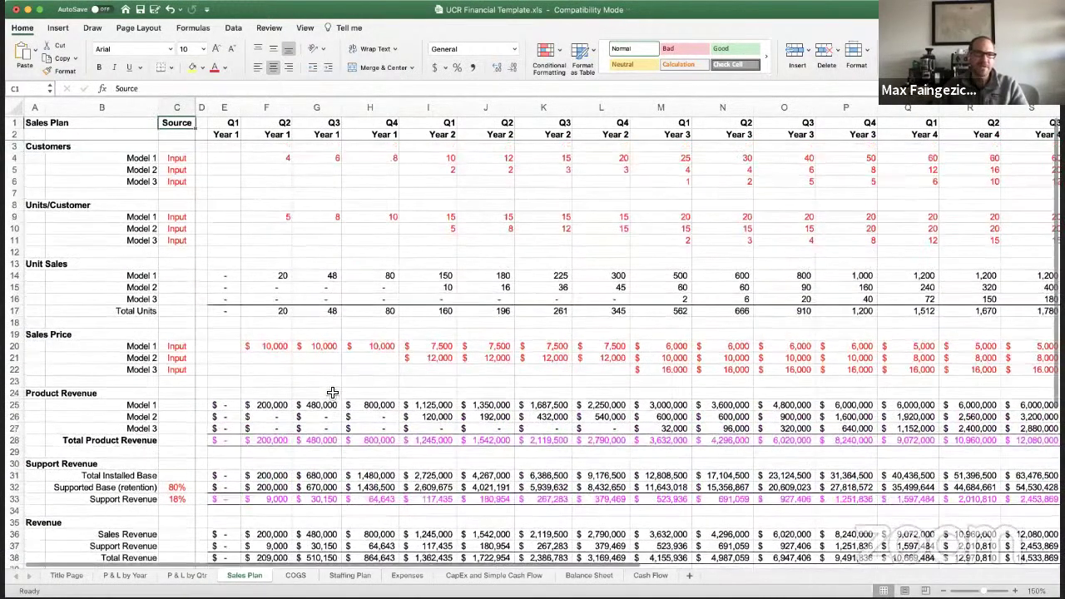
# - Go to the Customers heading at the start of the Sales Plan sheet
pyautogui.press('Left')
pyautogui.press('Left')
pyautogui.press('Down')
pyautogui.press('Down')
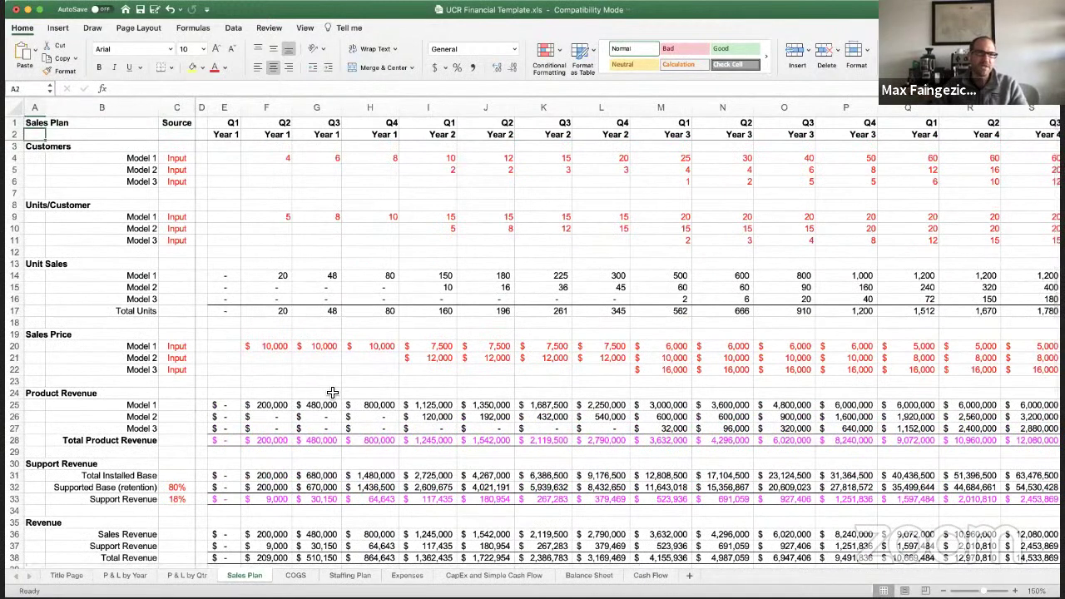
# - Inspect the Source cells for Model 1 and Model 2 under Customers and their model labels
pyautogui.press('Right')
pyautogui.press('Right')
pyautogui.press('Down')
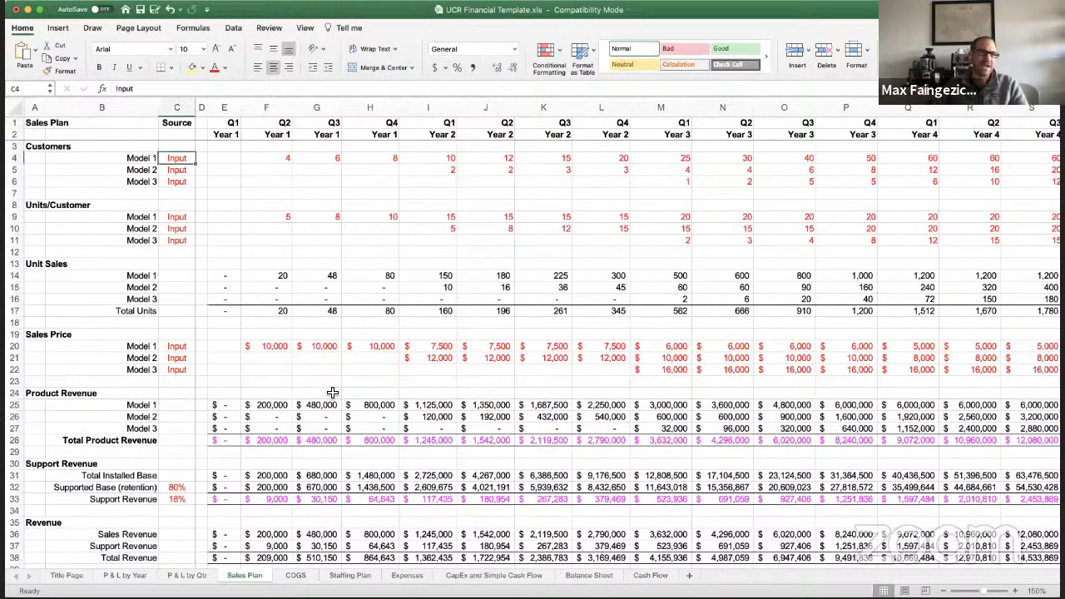
pyautogui.press('Down')
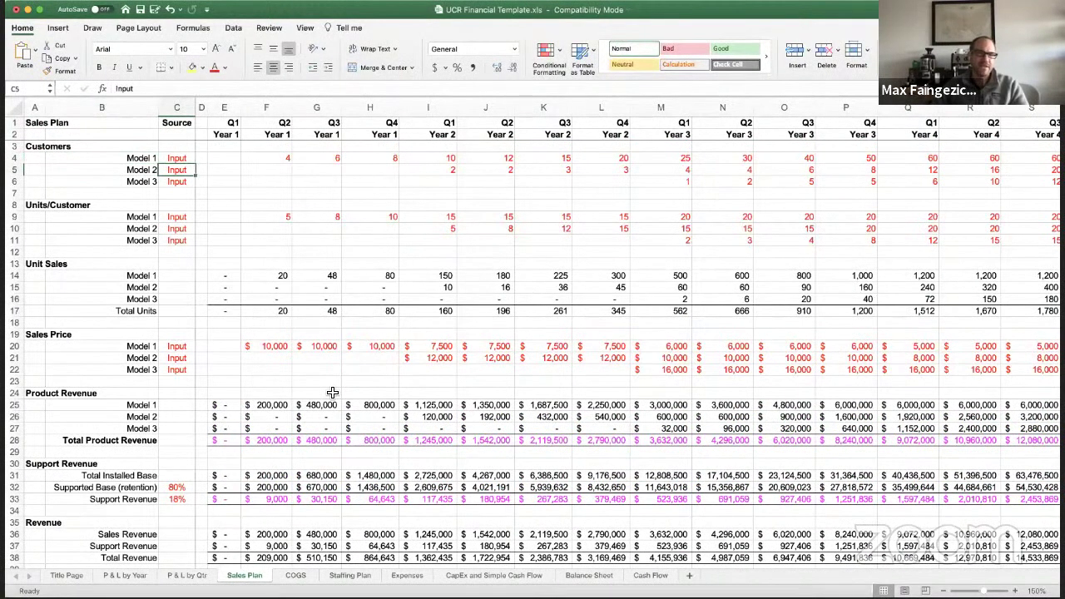
pyautogui.press('Left')
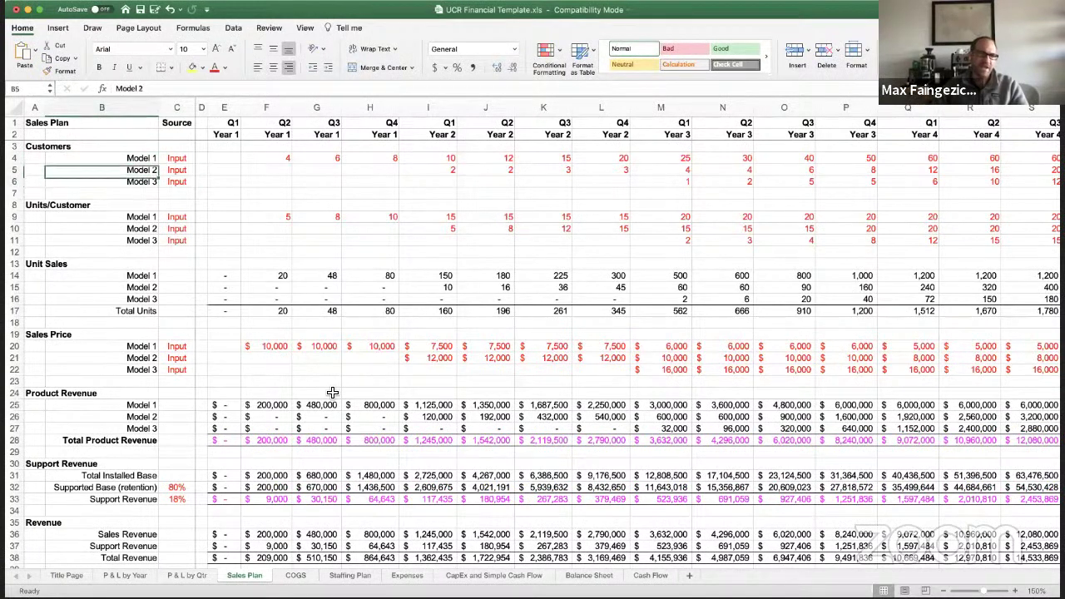
pyautogui.press('Up')
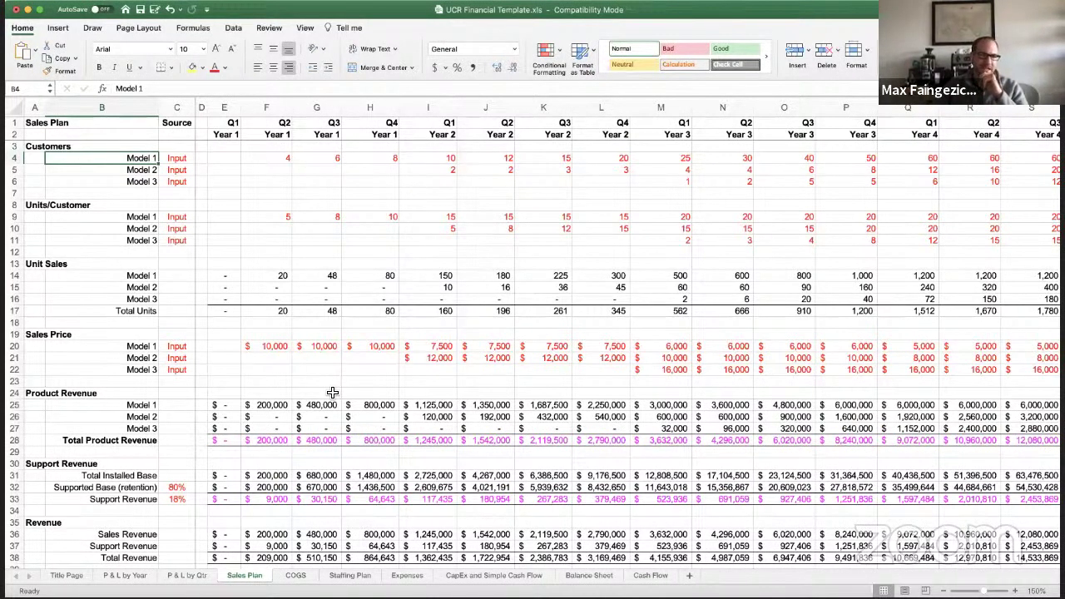
# - Clear the Customers inputs for all three models from Year 1 Q2 through Year 4 Q4
pyautogui.press('Right')
pyautogui.press('Right')
pyautogui.press('Right')
pyautogui.press('Right')
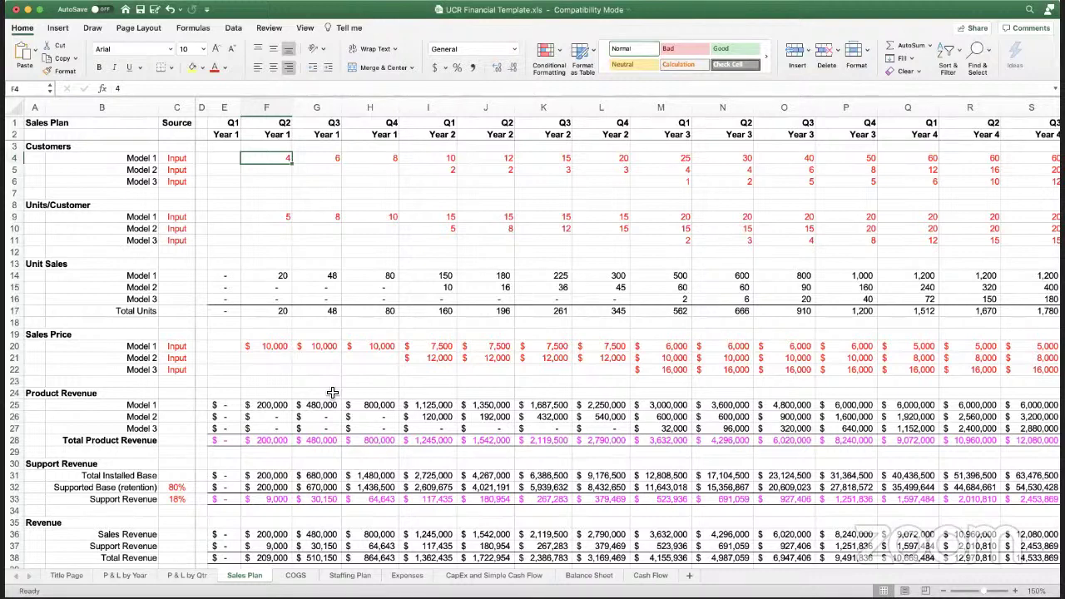
pyautogui.hotkey('shift', 'Right')
pyautogui.hotkey('shift', 'Right')
pyautogui.hotkey('shift', 'Right')
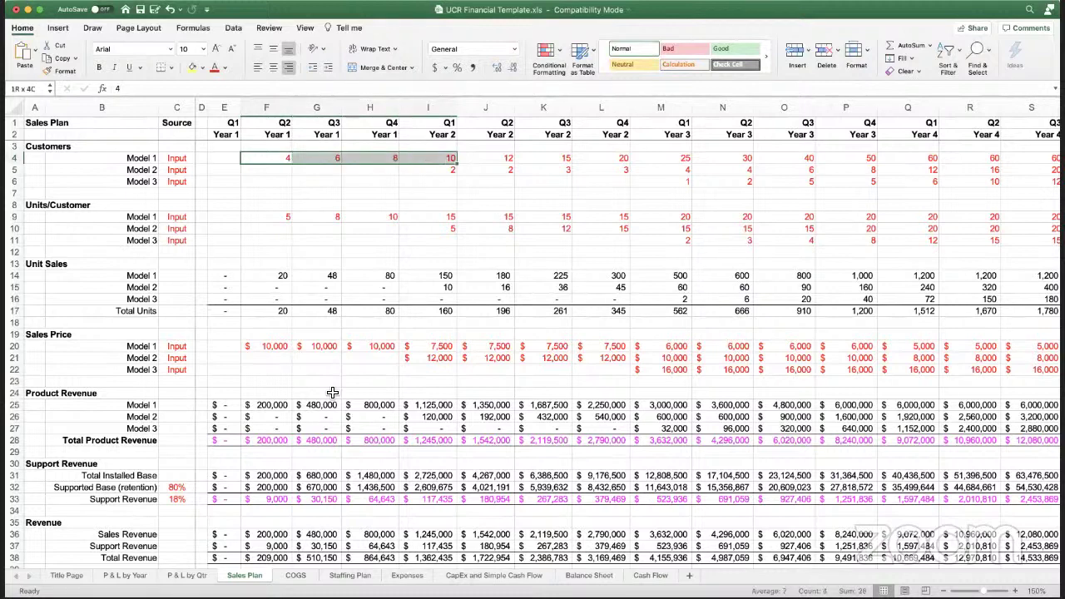
pyautogui.hotkey('shift', 'Right')
pyautogui.hotkey('shift', 'Down')
pyautogui.hotkey('shift', 'Right')
pyautogui.hotkey('shift', 'Right')
pyautogui.hotkey('shift', 'Right')
pyautogui.hotkey('shift', 'Right')
pyautogui.hotkey('shift', 'Down')
pyautogui.hotkey('shift', 'Right')
pyautogui.hotkey('shift', 'Right')
pyautogui.hotkey('shift', 'Right')
pyautogui.hotkey('shift', 'Right')
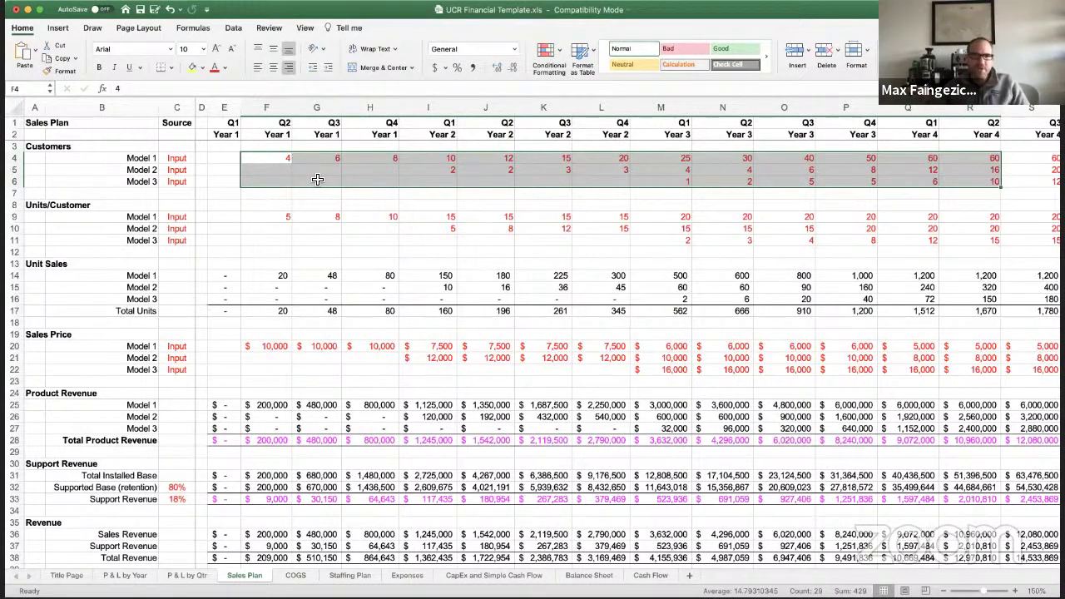
pyautogui.hotkey('shift', 'Right')
pyautogui.hotkey('shift', 'Right')
pyautogui.hotkey('shift', 'Right')
pyautogui.hotkey('shift', 'Right')
pyautogui.hotkey('shift', 'Right')
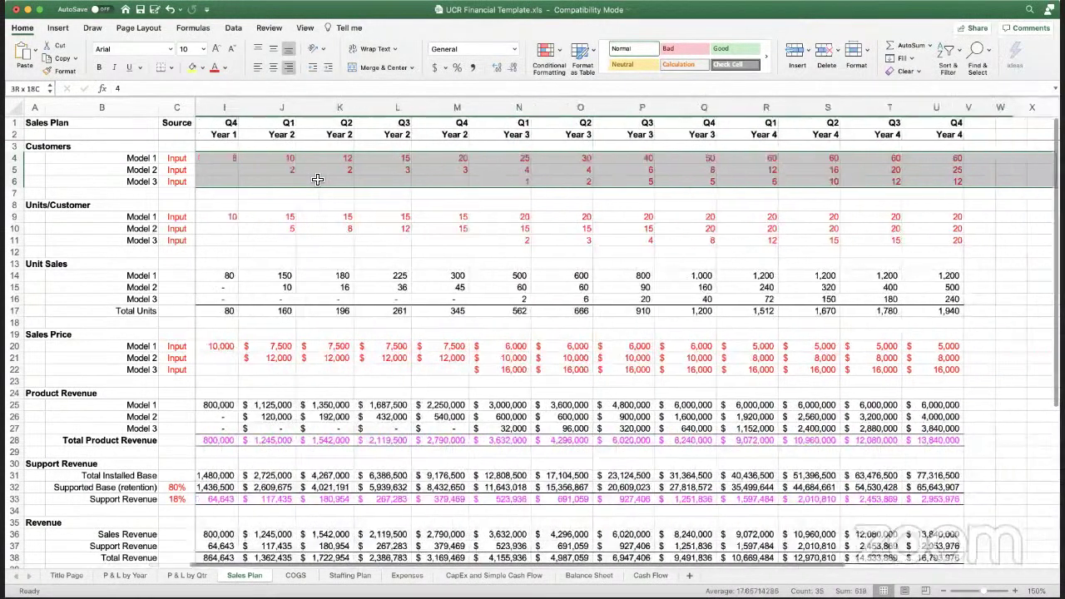
pyautogui.press('Delete')
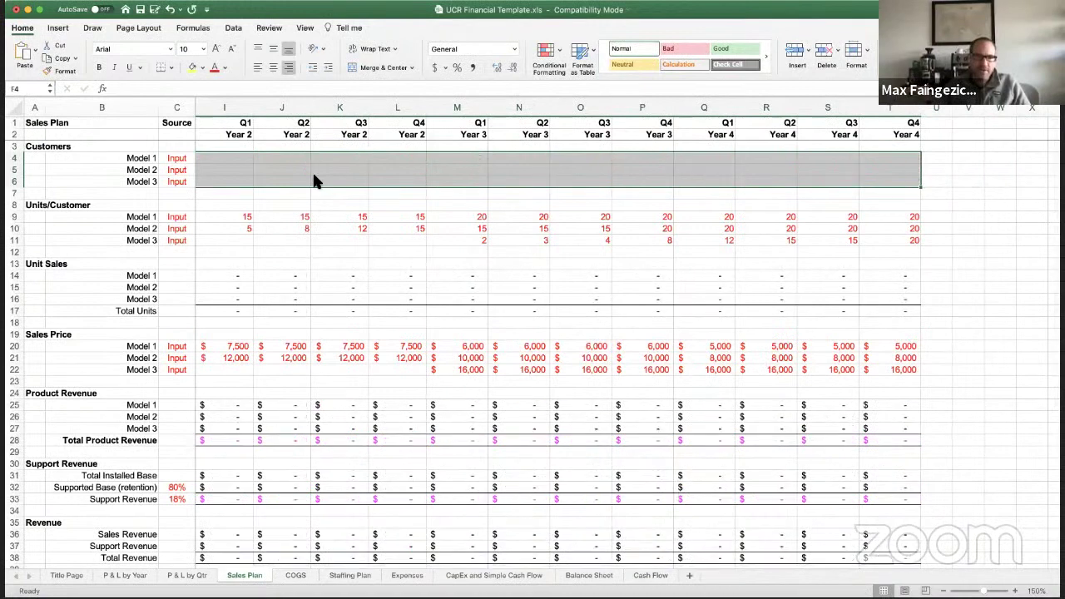
# - Return to Year 1 and examine the Model 1 customer cells for its four quarters
pyautogui.press('Home')
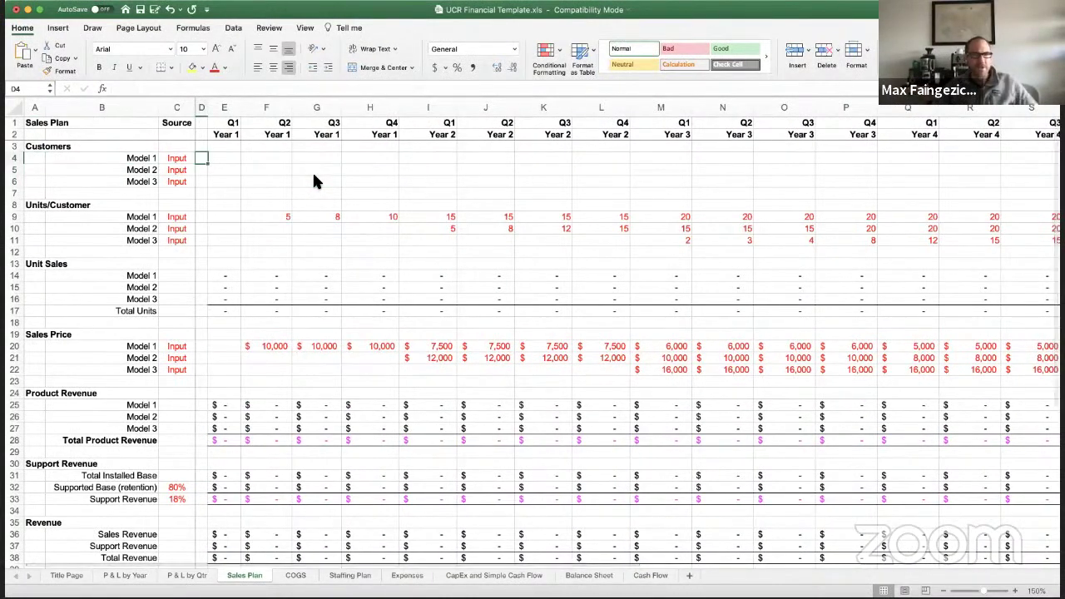
pyautogui.press('Right')
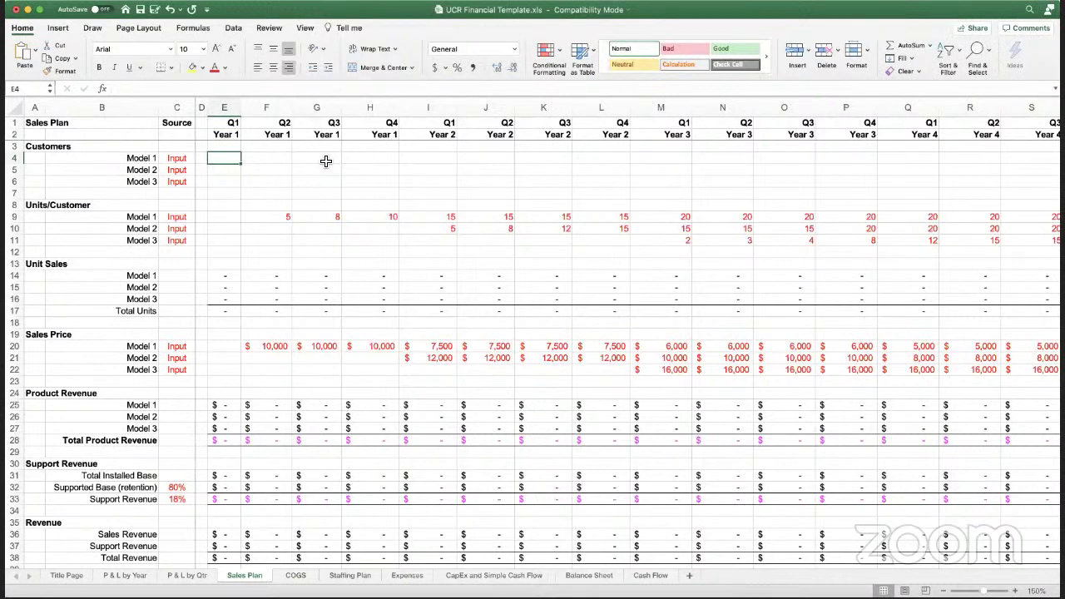
pyautogui.press('Right')
pyautogui.press('Left')
pyautogui.press('Right')
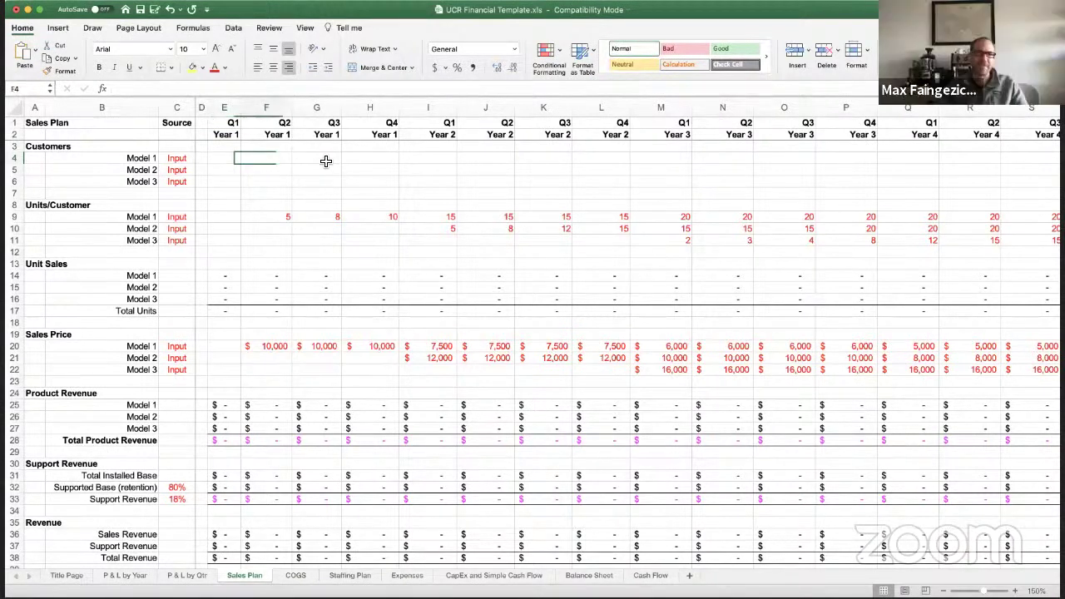
pyautogui.press('Right')
pyautogui.press('Right')
pyautogui.press('Left')
pyautogui.press('Left')
pyautogui.press('Left')
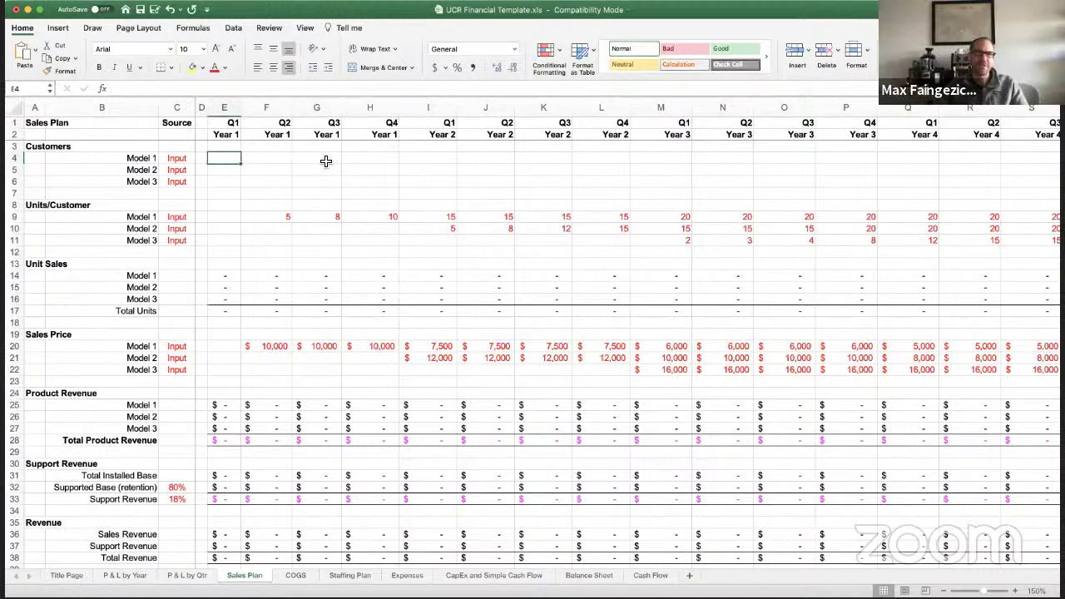
pyautogui.press('Right')
pyautogui.press('Left')
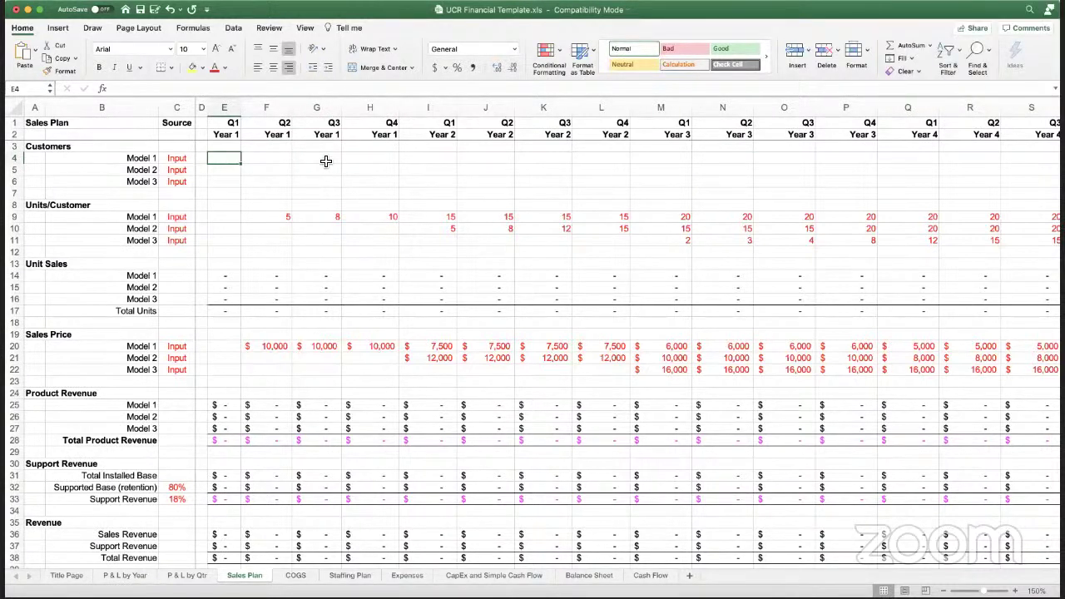
pyautogui.press('Right')
pyautogui.press('Right')
pyautogui.press('Right')
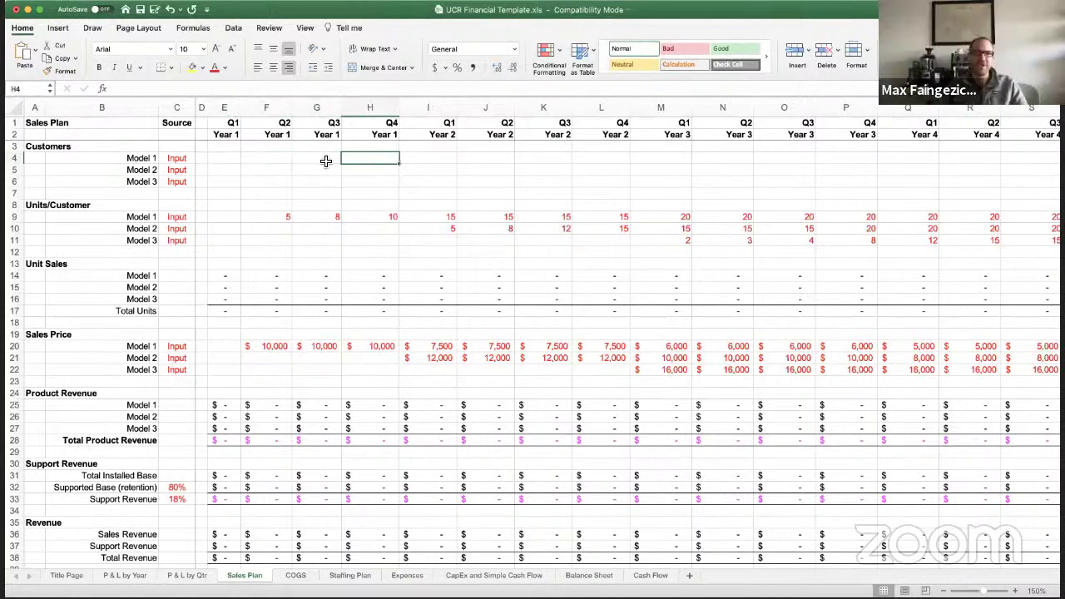
pyautogui.press('Left')
pyautogui.press('Left')
pyautogui.press('Left')
pyautogui.press('Right')
pyautogui.press('Right')
pyautogui.press('Right')
pyautogui.press('Left')
pyautogui.press('Left')
pyautogui.press('Left')
pyautogui.press('Right')
pyautogui.press('Right')
pyautogui.press('Right')
pyautogui.press('Left')
pyautogui.press('Left')
pyautogui.press('Left')
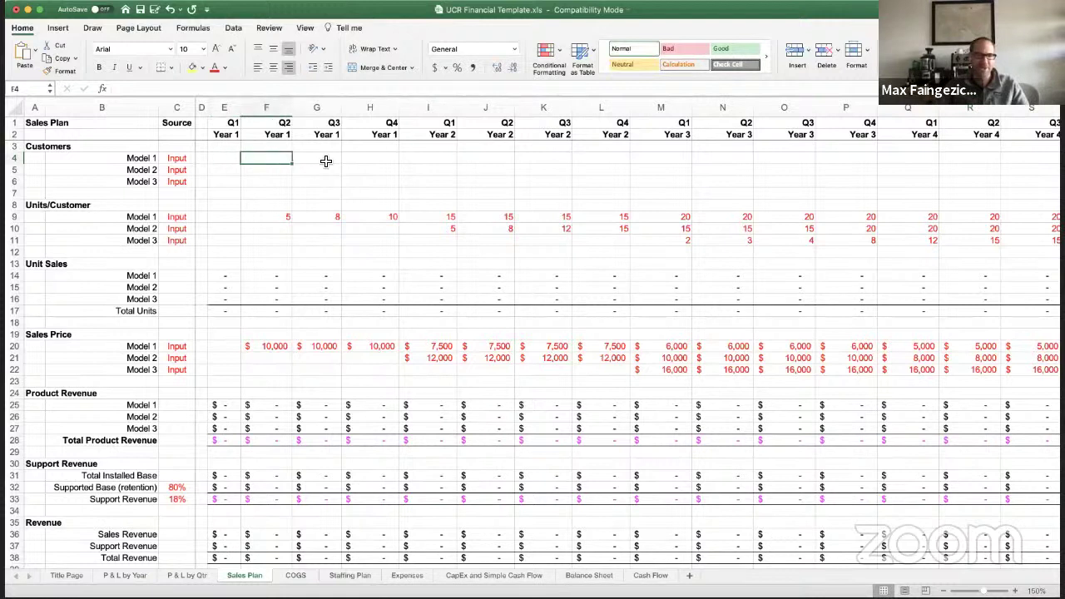
# - Enter Model 1 customers of 0, 2, 2 and 4 for Year 1 Q1 through Q4
pyautogui.write('0')
pyautogui.press('Tab')
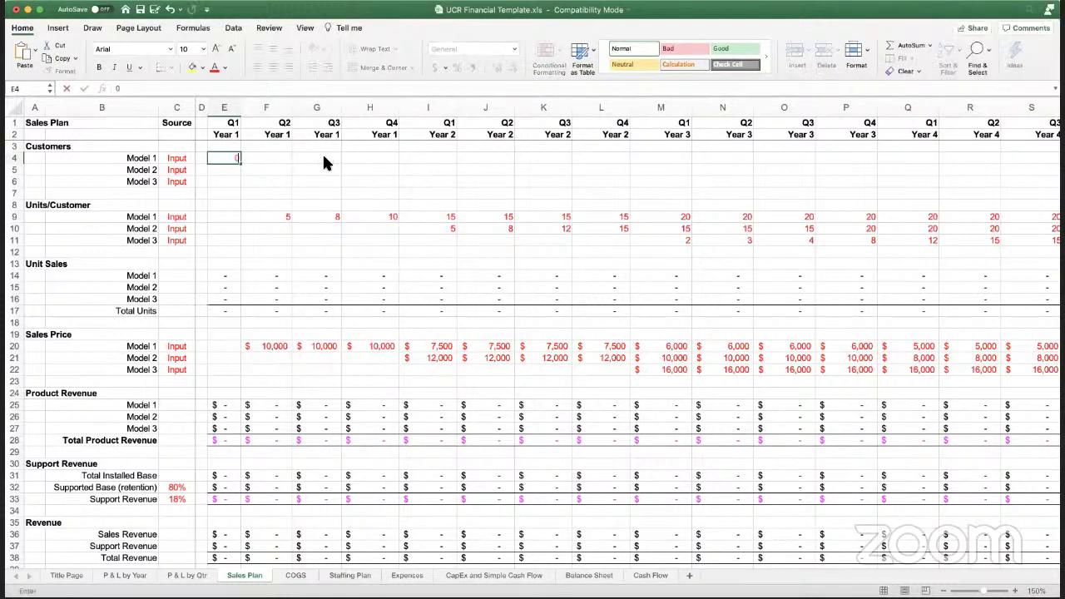
pyautogui.press('Right')
pyautogui.press('Right')
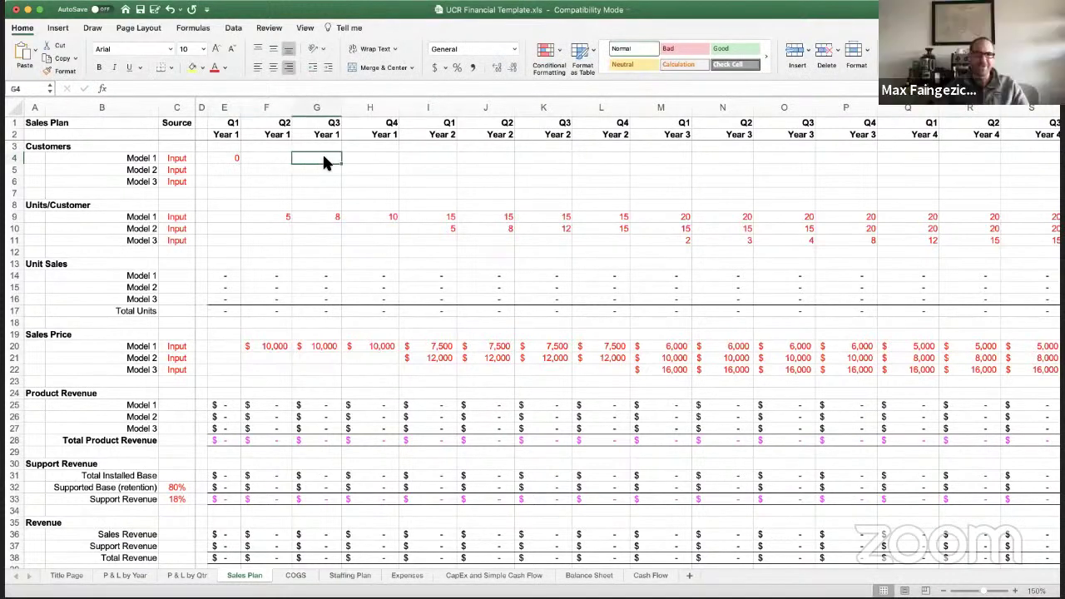
pyautogui.press('Left')
pyautogui.press('Left')
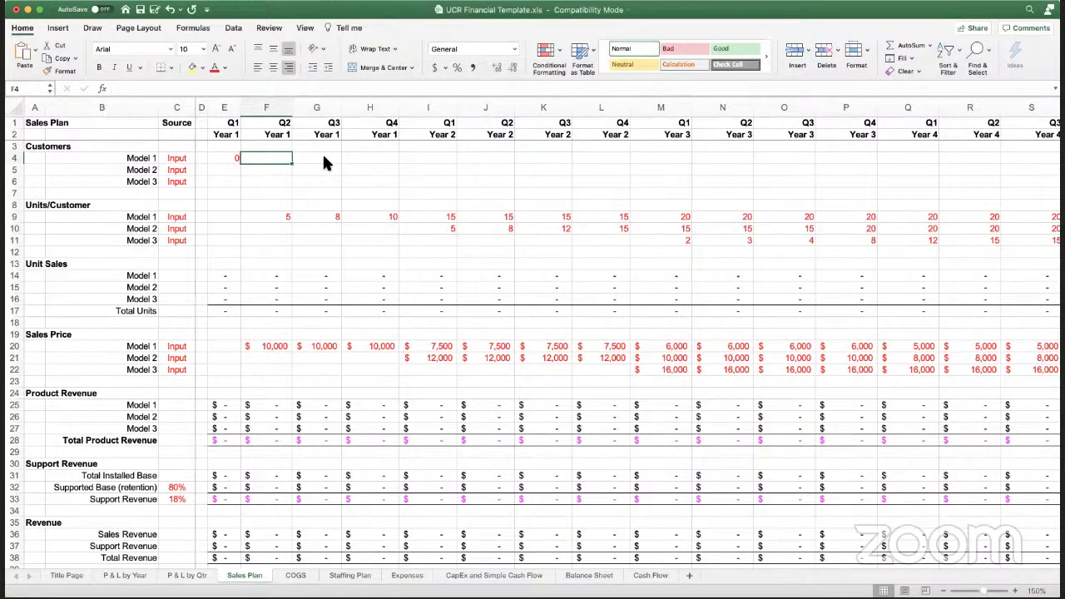
pyautogui.write('2')
pyautogui.press('Right')
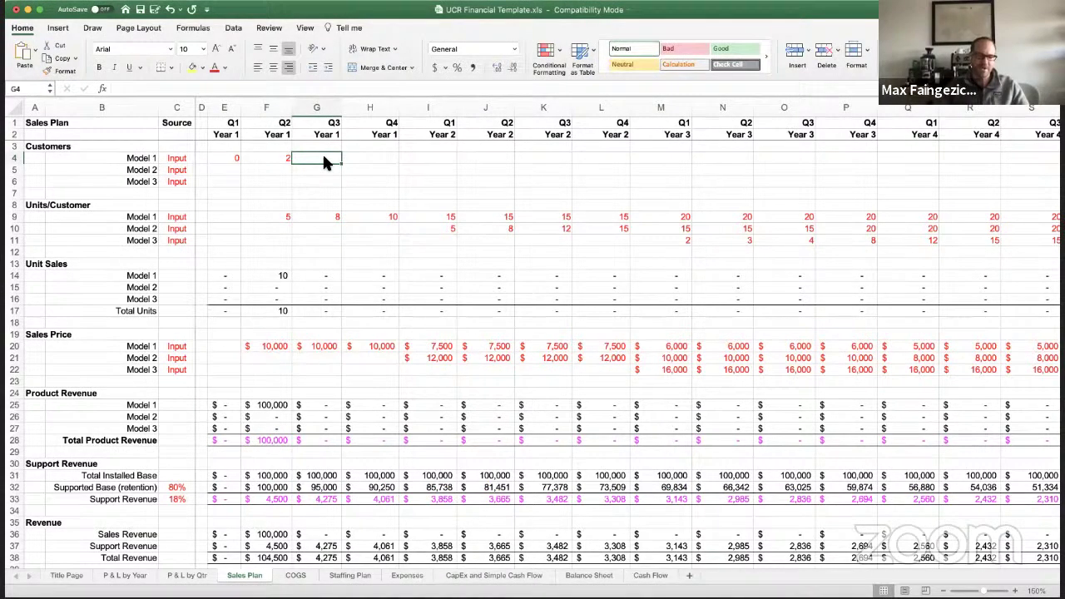
pyautogui.write('2')
pyautogui.press('Tab')
pyautogui.write('4')
pyautogui.press('Tab')
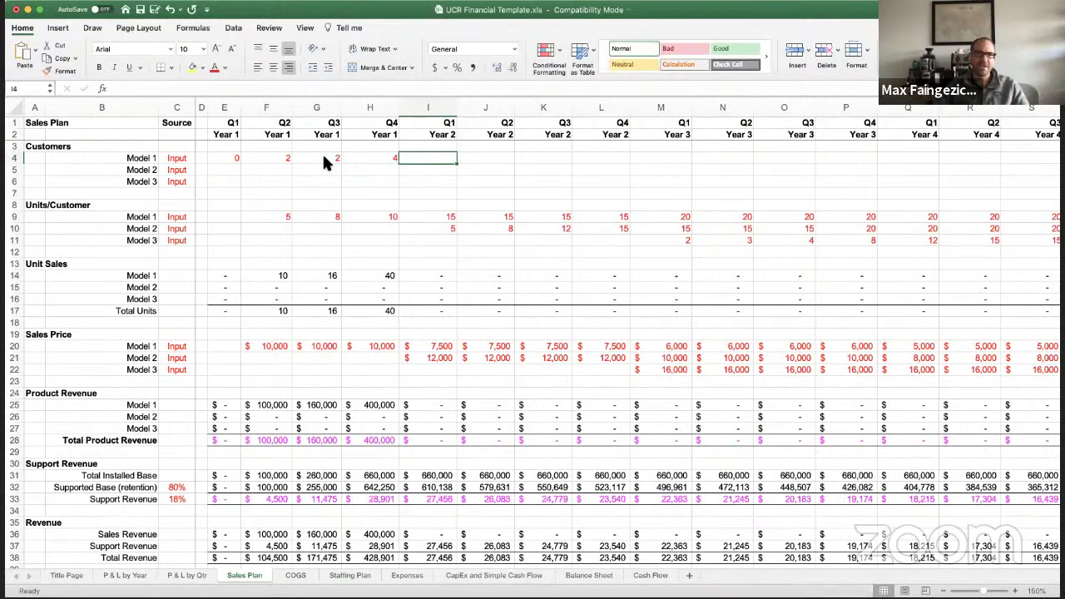
# - Change the Model 1 customers to 1 in Year 1 Q2 and 3 in Year 1 Q3
pyautogui.press('Left')
pyautogui.press('Left')
pyautogui.press('Left')
pyautogui.press('Right')
pyautogui.press('Right')
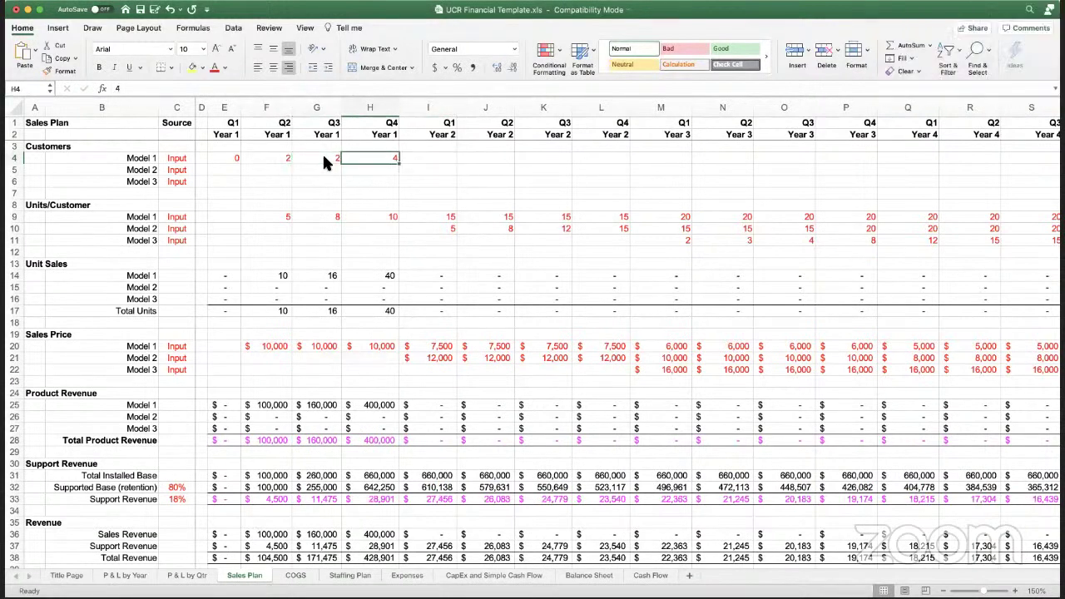
pyautogui.press('Left')
pyautogui.press('Left')
pyautogui.write('2')
pyautogui.press('Tab')
pyautogui.write('3')
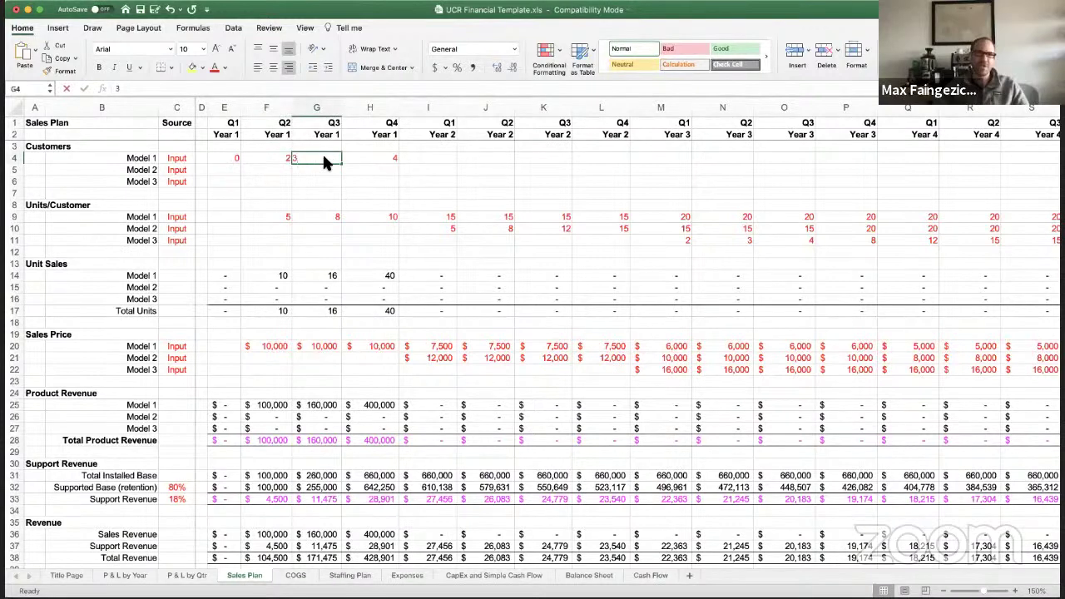
pyautogui.press('Tab')
pyautogui.press('Left')
pyautogui.press('Left')
pyautogui.write('1')
pyautogui.press('Tab')
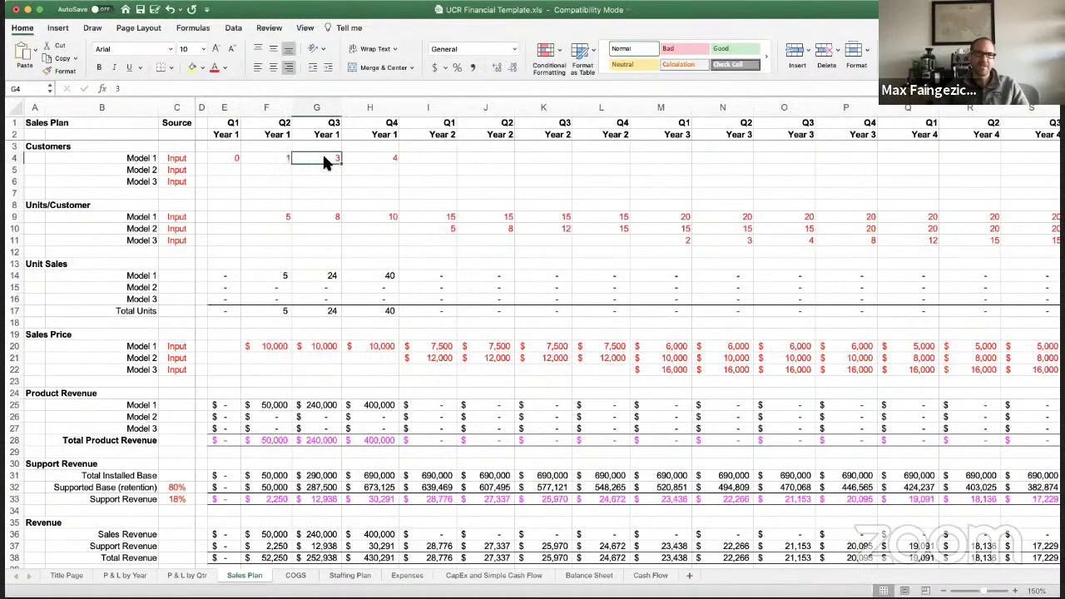
# - Review the Model 1 customer entries across the Year 1 quarters
pyautogui.press('Right')
pyautogui.press('Right')
pyautogui.press('Left')
pyautogui.press('Left')
pyautogui.press('Left')
pyautogui.press('Right')
pyautogui.press('Right')
pyautogui.press('Right')
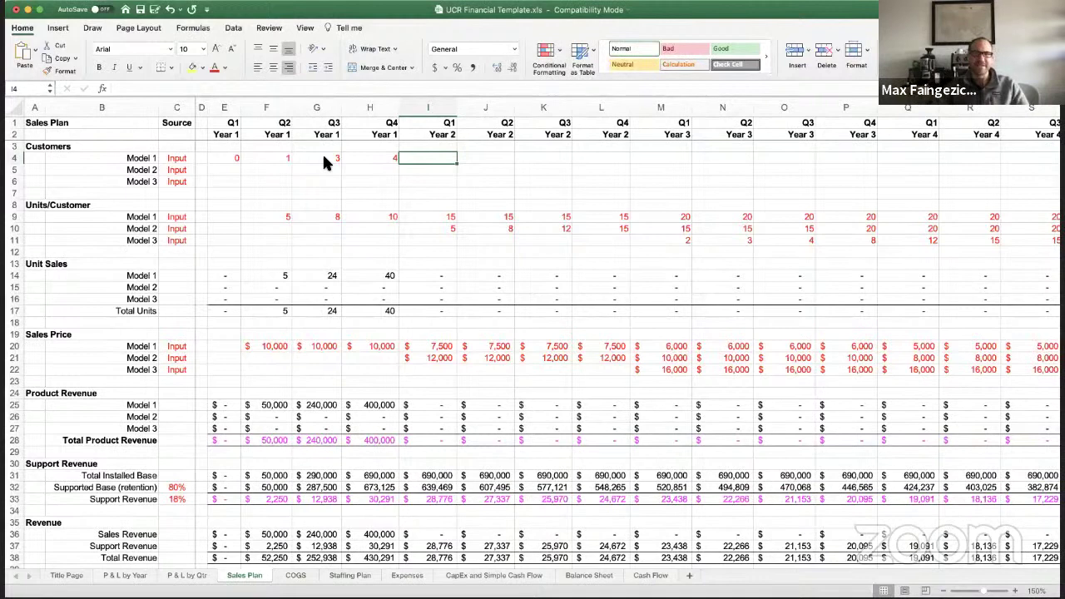
# - Examine the Model 1 customer cells for the Year 2 quarters, ending on Q1 in I4
pyautogui.press('Right')
pyautogui.press('Left')
pyautogui.press('Left')
pyautogui.press('Right')
pyautogui.press('Right')
pyautogui.press('Right')
pyautogui.press('Left')
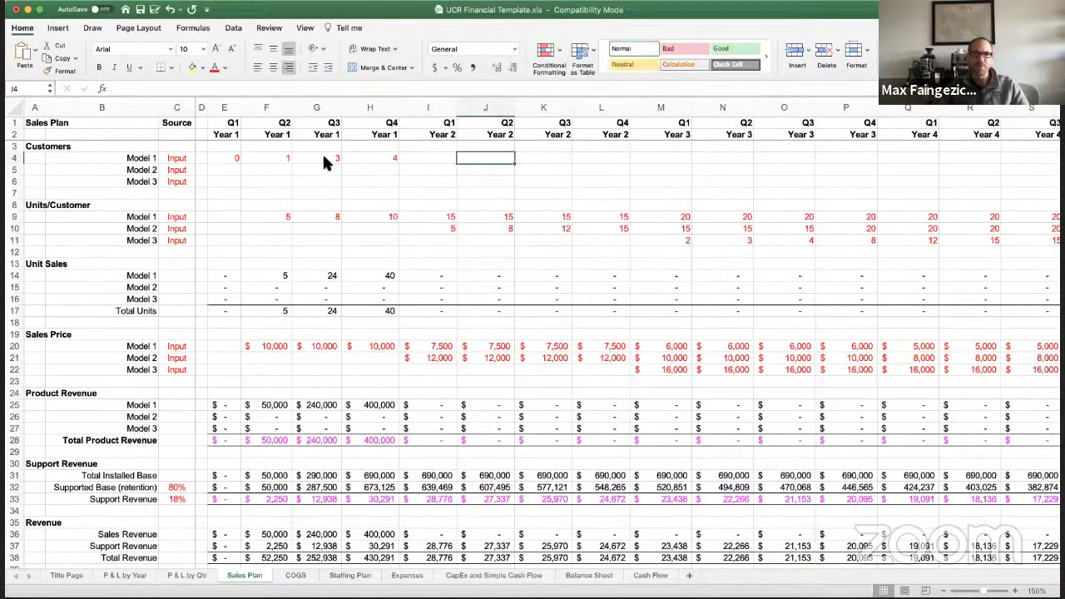
pyautogui.press('Left')
pyautogui.press('Right')
pyautogui.press('Right')
pyautogui.press('Right')
pyautogui.press('Left')
pyautogui.press('Left')
pyautogui.press('Left')
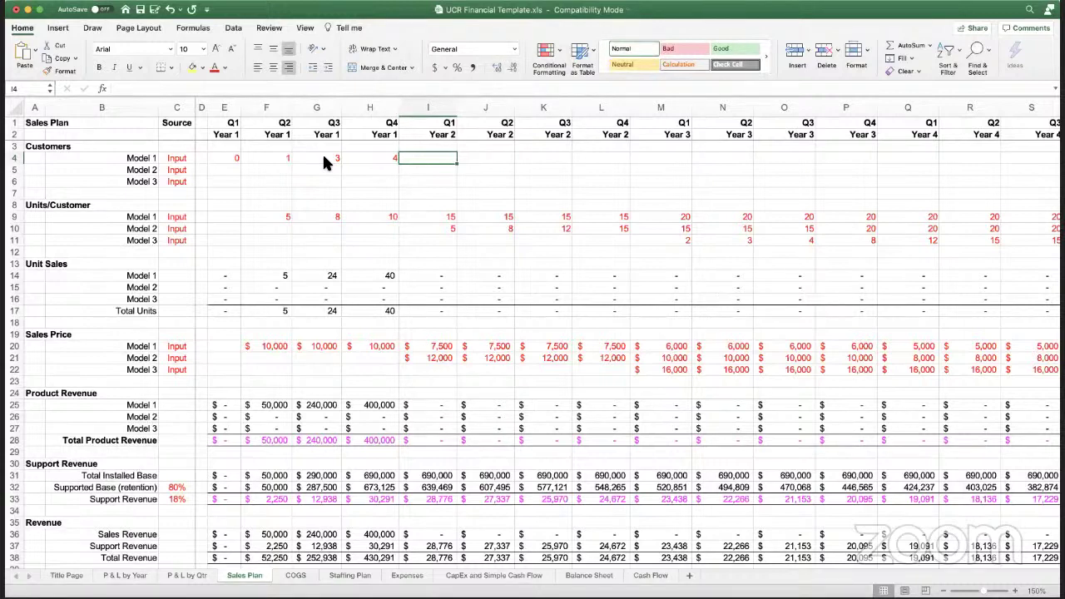
# - Enter Model 1 customers of 2, 4, 4 and 3 for Year 2 Q1 through Q4
pyautogui.write('2')
pyautogui.press('Tab')
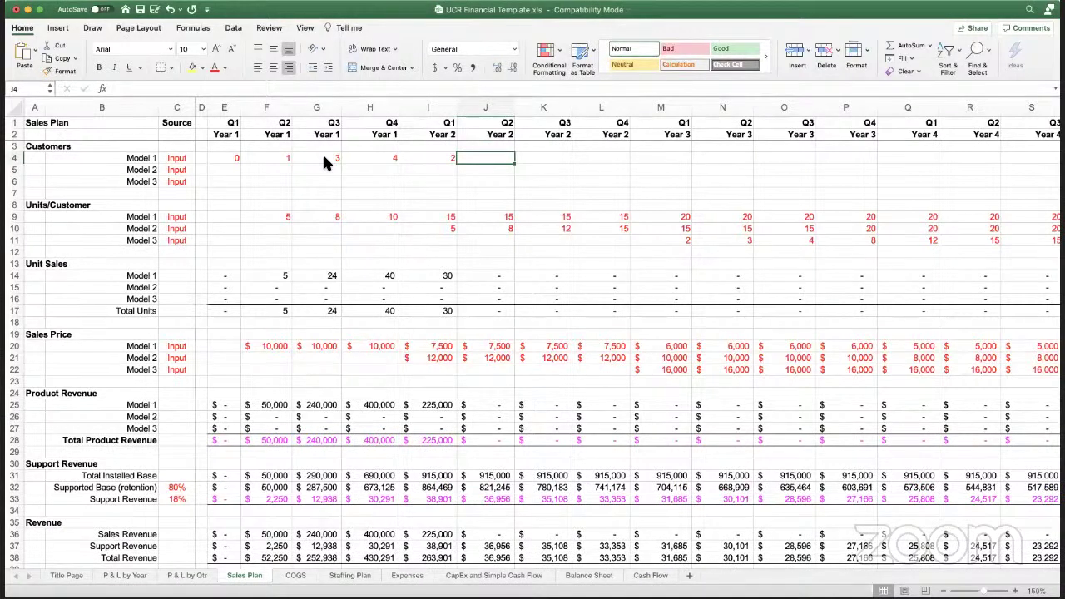
pyautogui.write('4')
pyautogui.press('Tab')
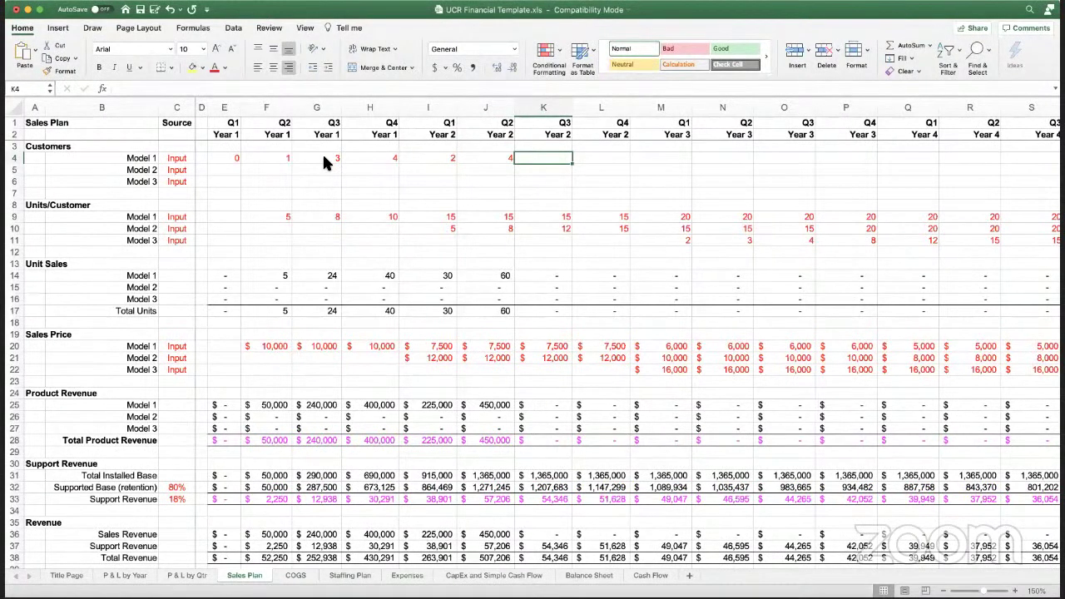
pyautogui.write('4')
pyautogui.press('Tab')
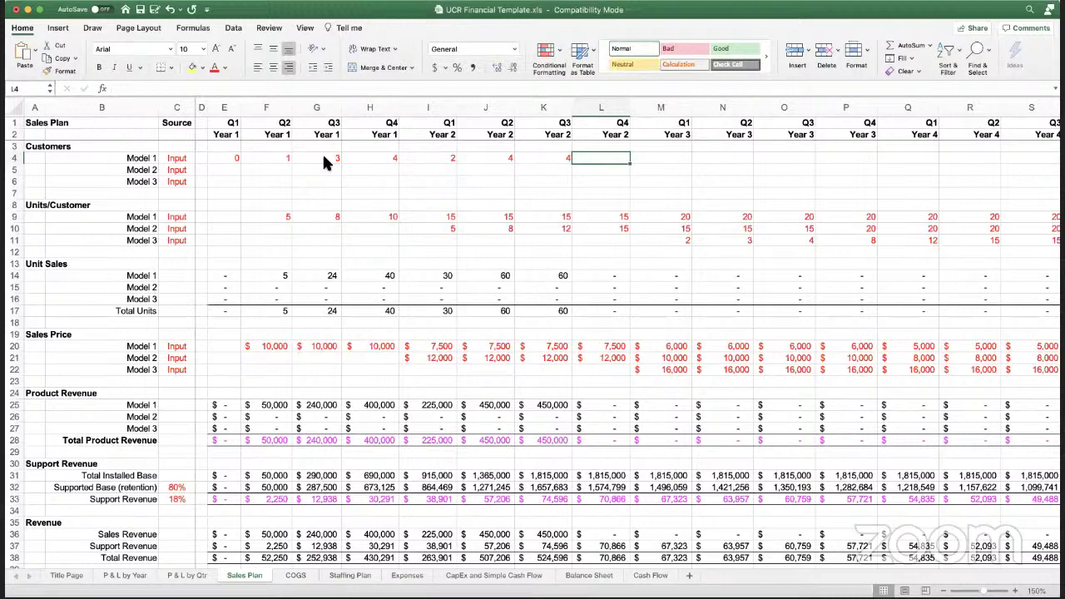
pyautogui.write('3')
pyautogui.press('Left')
# - Examine the Year 1 Q4 column from its headings down to the Model 1 customers in H4
pyautogui.press('Left')
pyautogui.press('Left')
pyautogui.press('Left')
pyautogui.press('Up')
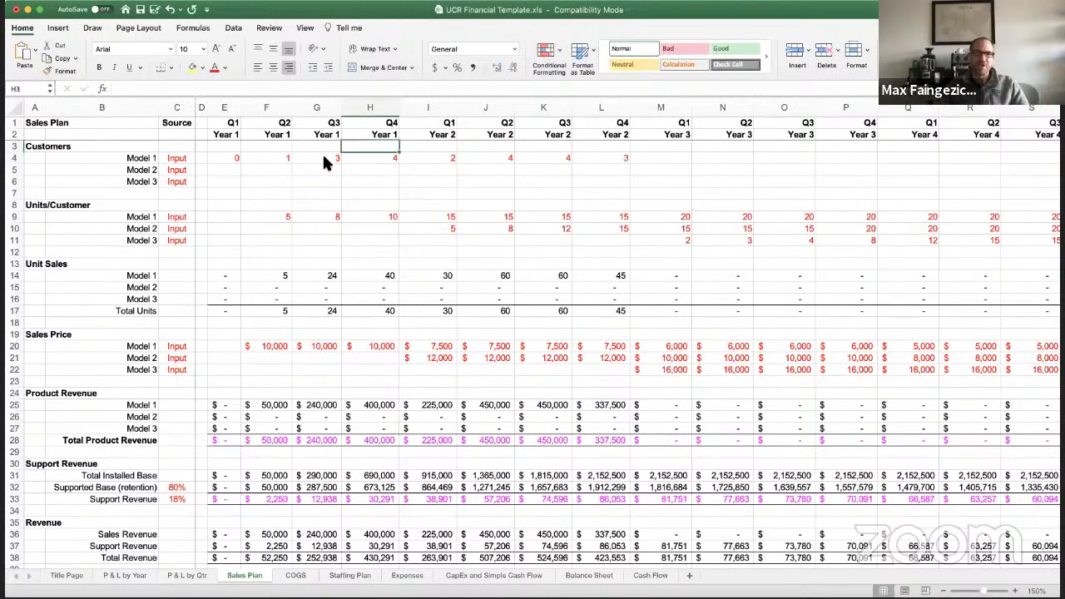
pyautogui.press('Up')
pyautogui.press('Up')
pyautogui.press('Down')
pyautogui.press('Down')
pyautogui.press('Up')
pyautogui.press('Down')
pyautogui.press('Down')
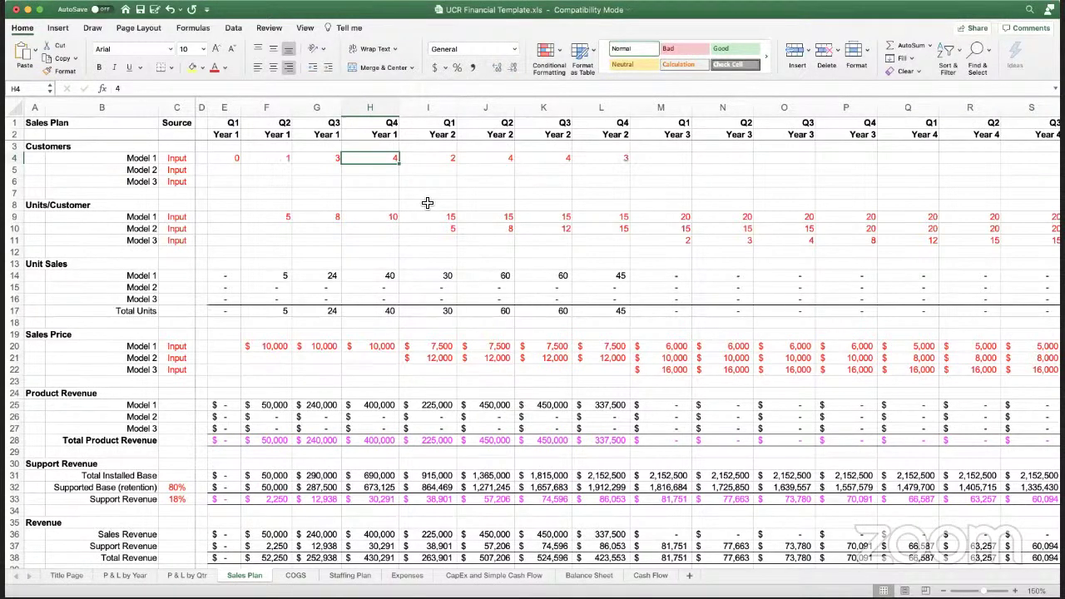
# - Set the Model 1 customers for Year 2 Q4 to 6 and reselect that cell
pyautogui.click(619, 162)
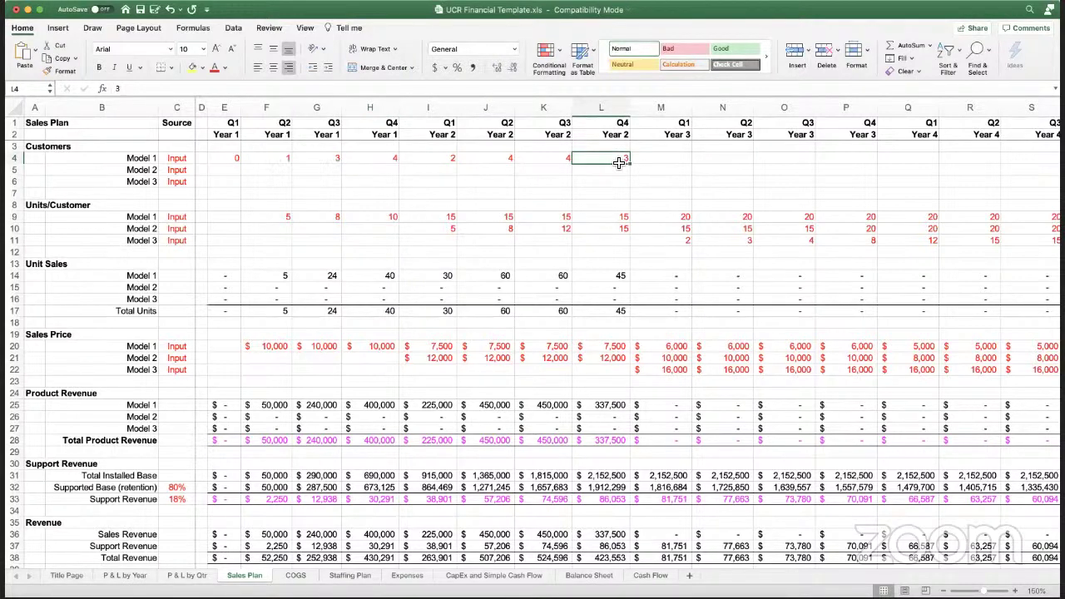
pyautogui.write('6')
pyautogui.press('Return')
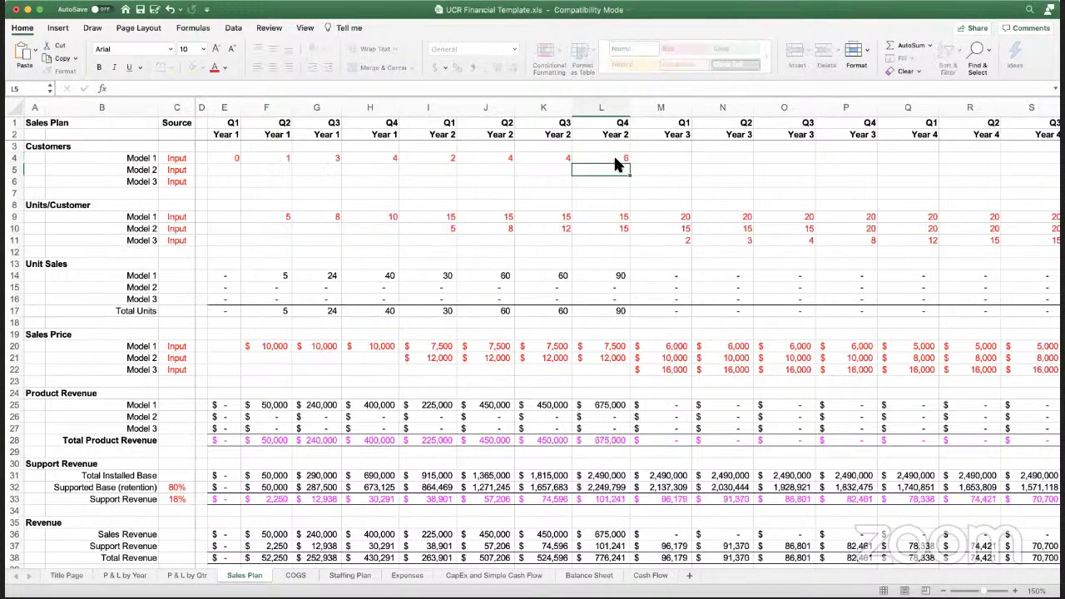
pyautogui.click(615, 158)
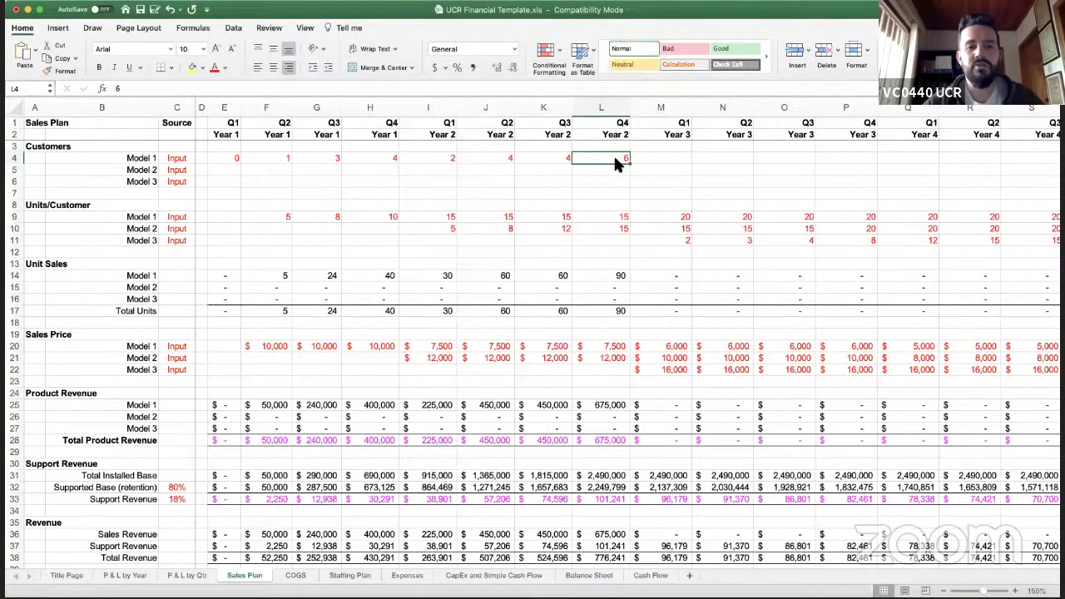
# - Inspect the Total Installed Base formula for Year 1 Q3 in G31
pyautogui.press('Left')
pyautogui.press('Left')
pyautogui.press('Left')
pyautogui.press('Left')
pyautogui.press('Left')
pyautogui.press('Down')
pyautogui.press('Down')
pyautogui.press('Down')
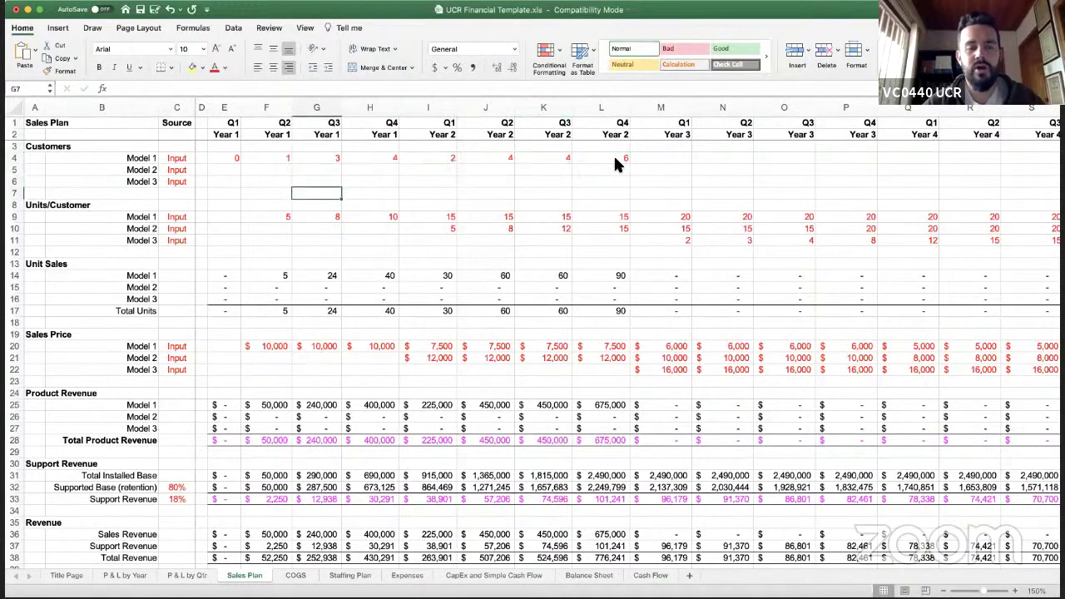
pyautogui.press('Down')
pyautogui.press('Down')
pyautogui.press('Down')
pyautogui.press('Down')
pyautogui.press('Down')
pyautogui.press('Down')
pyautogui.press('Down')
pyautogui.press('Down')
pyautogui.press('Down')
pyautogui.press('Down')
pyautogui.press('Down')
pyautogui.press('Down')
pyautogui.press('Down')
pyautogui.press('Down')
pyautogui.press('Down')
pyautogui.press('Down')
pyautogui.press('Down')
pyautogui.press('Down')
pyautogui.press('Down')
pyautogui.press('Down')
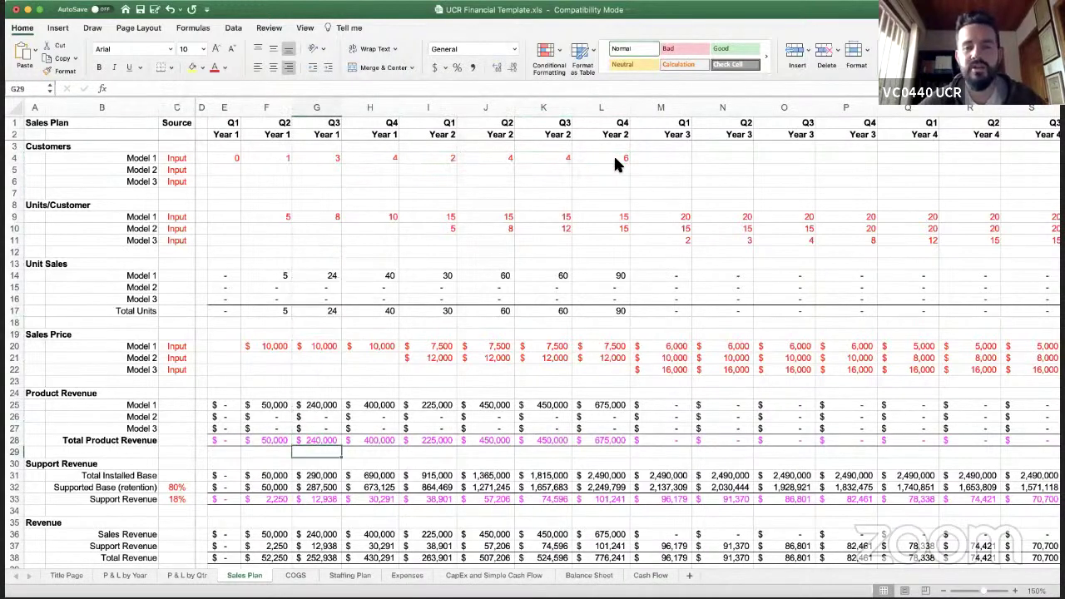
pyautogui.press('Down')
pyautogui.press('Down')
pyautogui.write('=F31+G28')
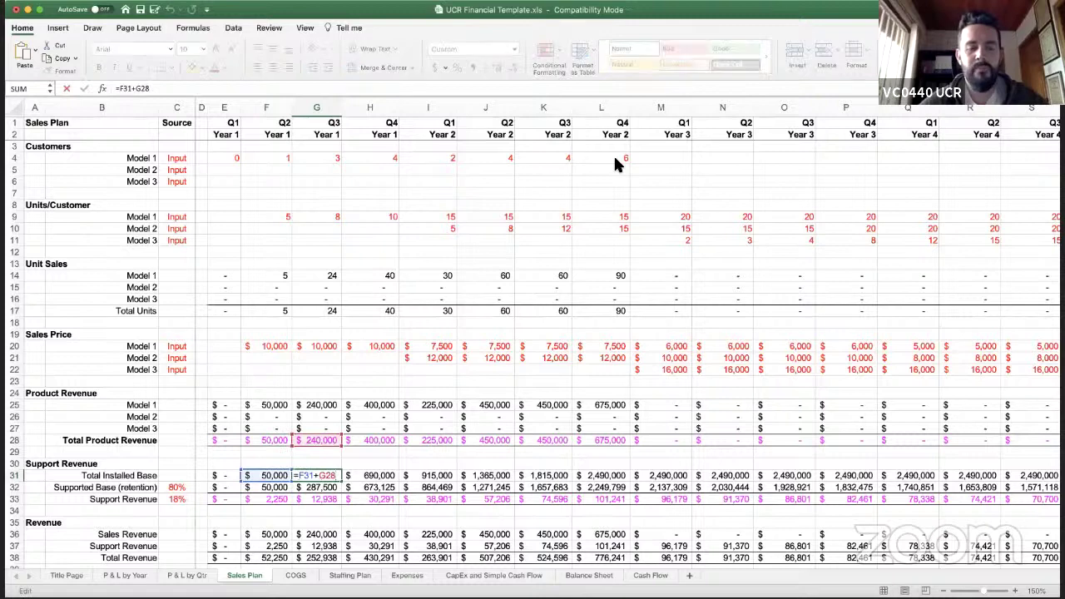
pyautogui.press('Return')
# - Check the Year 1 Q3 Total Product Revenue in G28 and inspect the Model 1 product revenue formula in G25
pyautogui.press('Up')
pyautogui.press('Up')
pyautogui.press('Up')
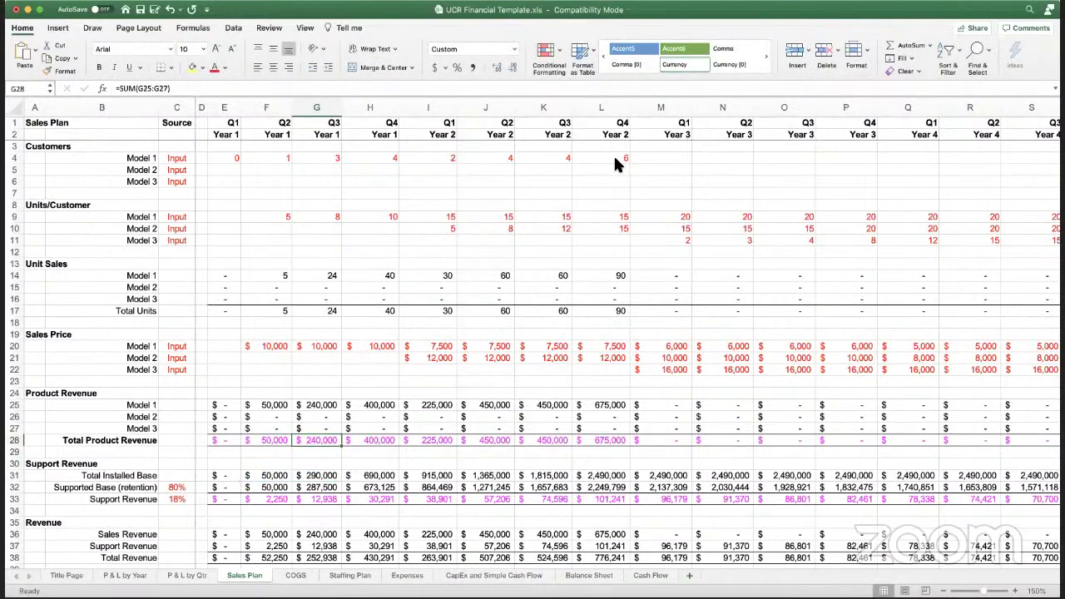
pyautogui.press('Up')
pyautogui.press('Up')
pyautogui.press('Up')
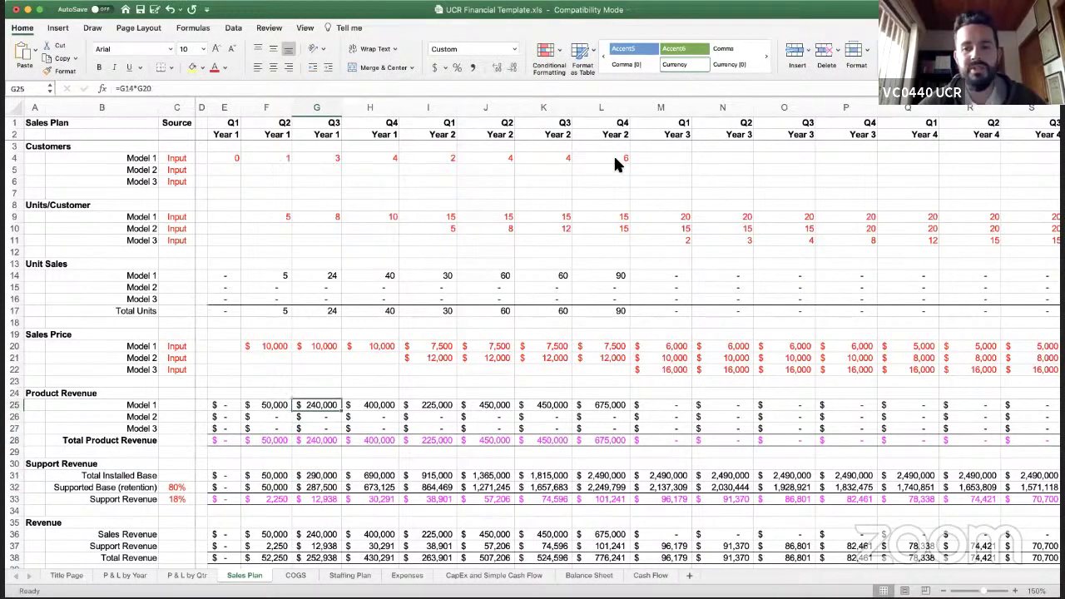
pyautogui.press('F2')
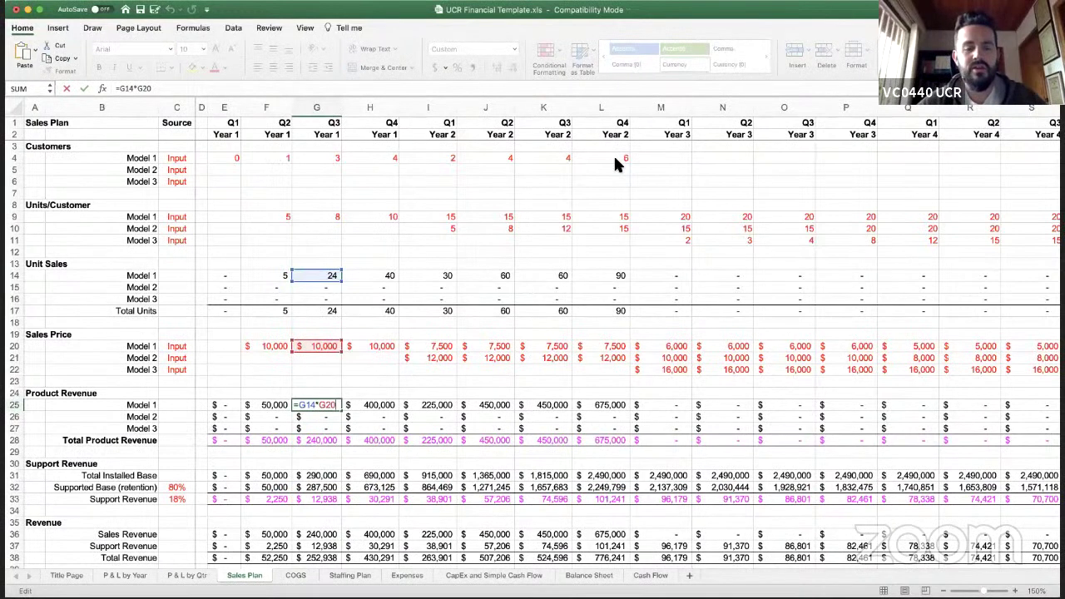
pyautogui.press('Escape')
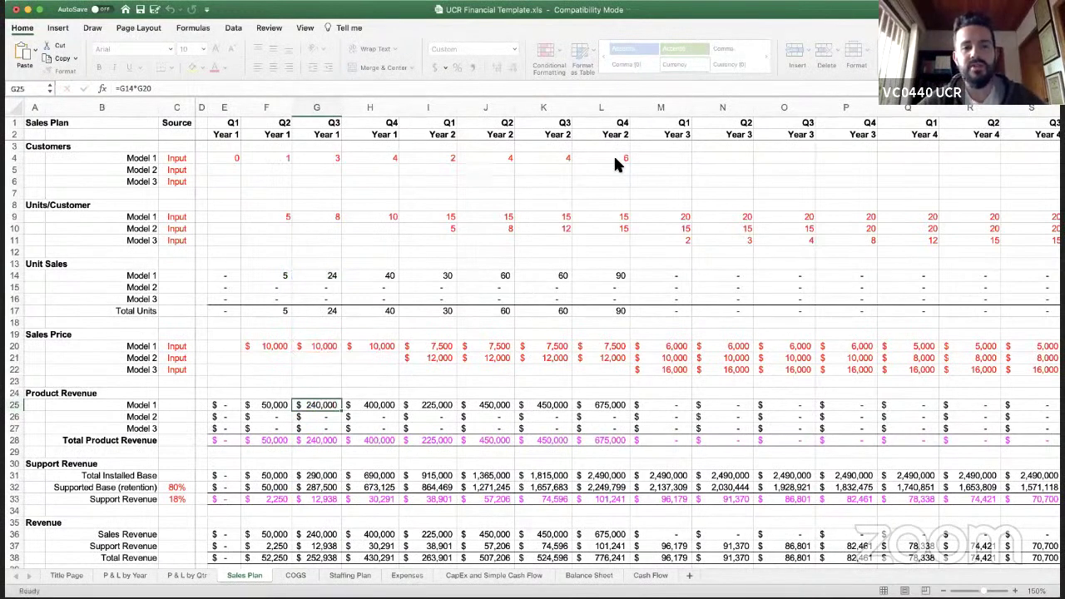
# - Follow the Year 1 Q3 column up from the Model 1 sales price in G20 to the Customers inputs
pyautogui.press('Up')
pyautogui.press('Up')
pyautogui.press('Up')
pyautogui.press('Up')
pyautogui.press('Up')
pyautogui.press('Up')
pyautogui.press('Up')
pyautogui.press('Up')
pyautogui.press('Up')
pyautogui.press('Up')
pyautogui.press('Up')
pyautogui.press('Up')
pyautogui.press('Up')
pyautogui.press('Up')
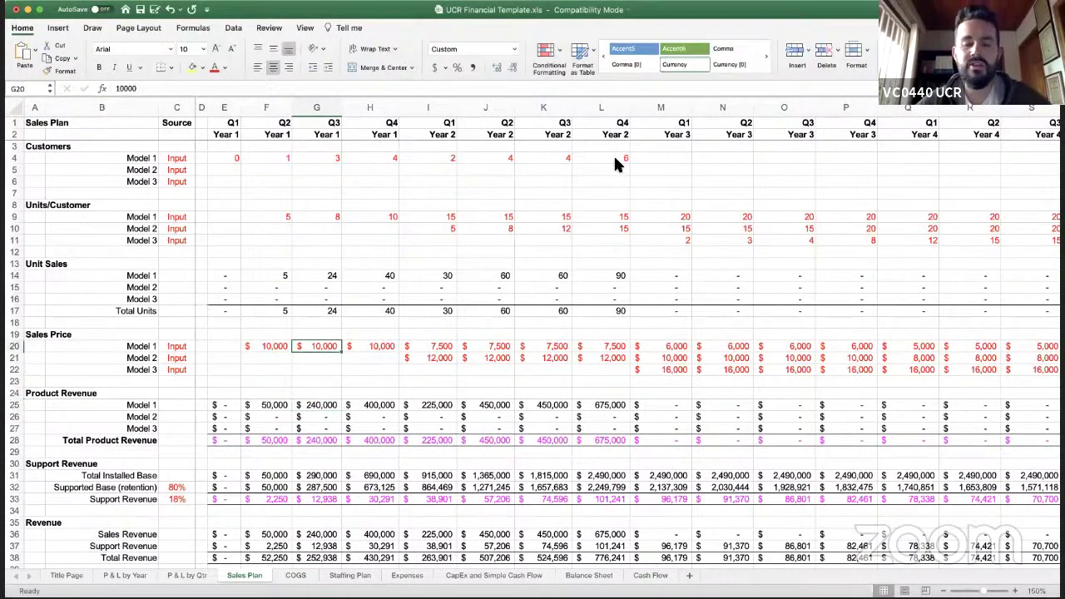
pyautogui.press('Up')
pyautogui.press('Up')
pyautogui.press('Up')
pyautogui.press('Up')
pyautogui.press('Up')
pyautogui.press('Up')
pyautogui.press('Up')
# - Review the Model 1 customer inputs across the Year 1 quarters and into Year 2 Q1 in I4
pyautogui.press('Left')
pyautogui.press('Left')
pyautogui.press('Right')
pyautogui.press('Right')
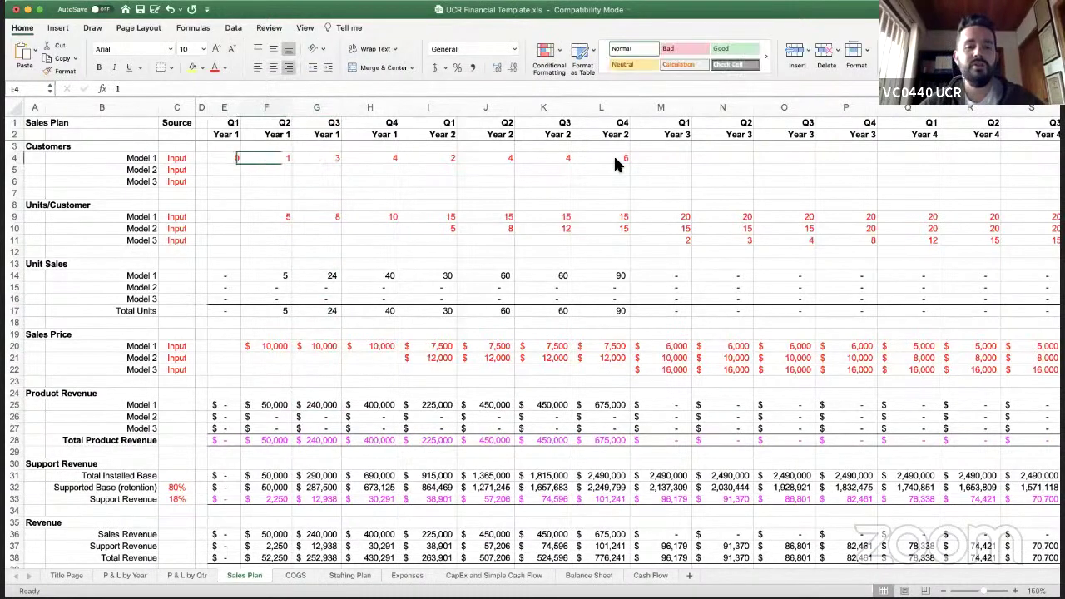
pyautogui.press('Right')
pyautogui.press('Right')
pyautogui.press('Right')
pyautogui.press('Right')
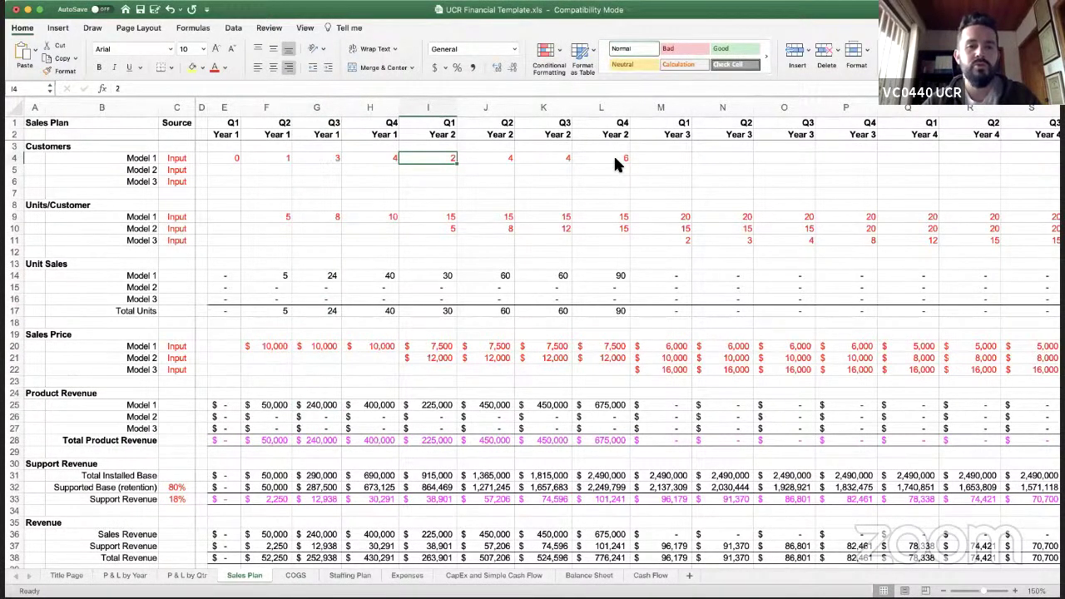
pyautogui.press('Left')
pyautogui.press('Left')
pyautogui.press('Left')
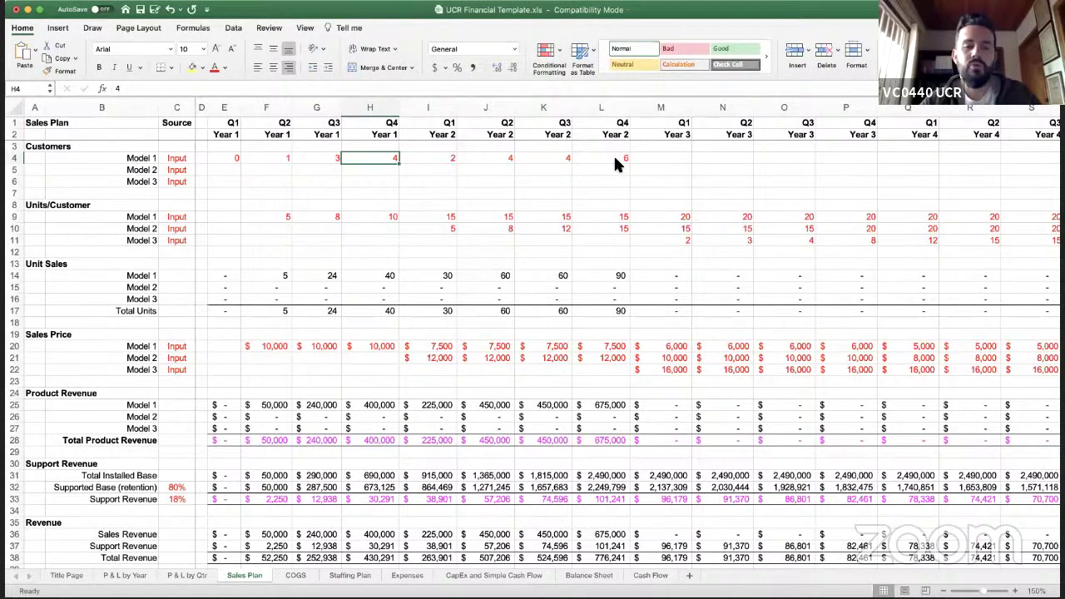
pyautogui.press('Left')
pyautogui.press('Left')
pyautogui.press('Left')
pyautogui.press('Right')
pyautogui.press('Right')
pyautogui.press('Right')
pyautogui.press('Right')
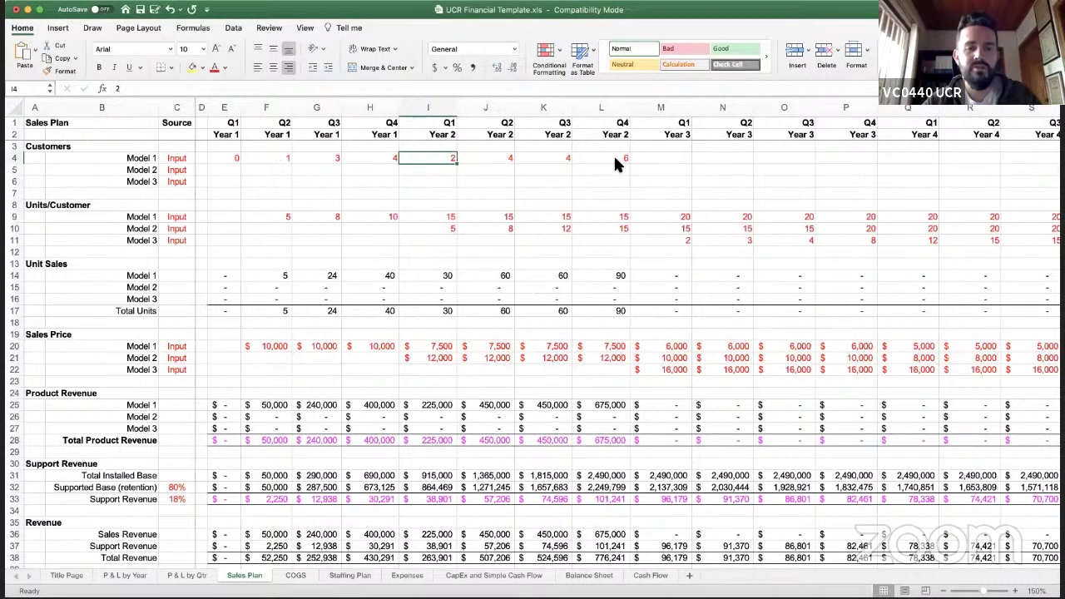
# - Inspect the Supported Base (retention) formulas for Year 1 Q2 and Q3 in F32 and G32
pyautogui.press('Left')
pyautogui.press('Left')
pyautogui.press('Left')
pyautogui.press('Down')
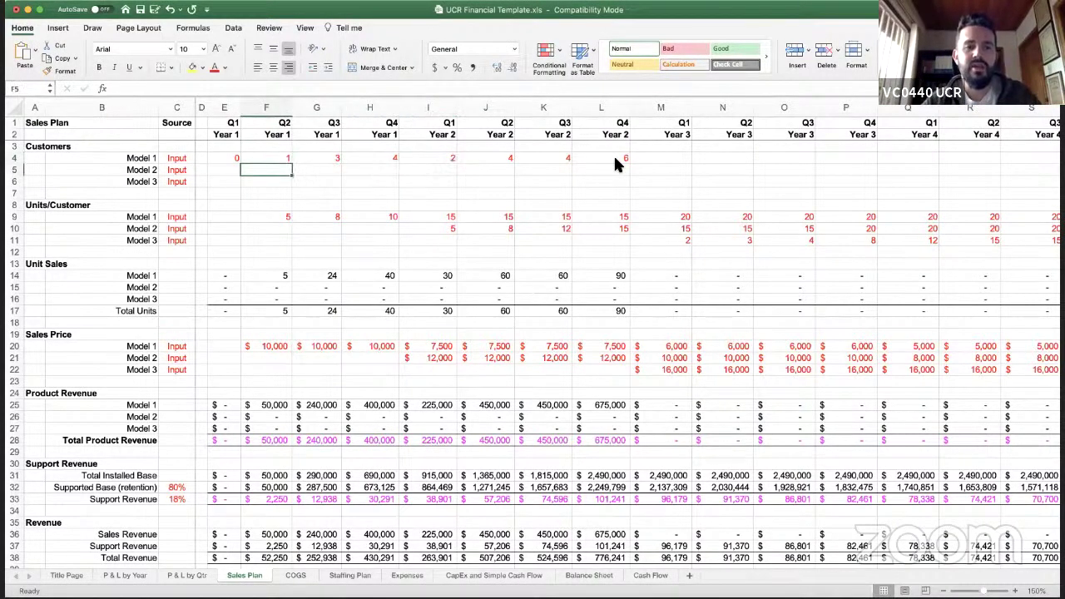
pyautogui.press('Down')
pyautogui.press('Down')
pyautogui.press('Down')
pyautogui.press('Down')
pyautogui.press('Down')
pyautogui.press('Down')
pyautogui.press('Down')
pyautogui.press('Down')
pyautogui.press('Down')
pyautogui.press('Down')
pyautogui.press('Down')
pyautogui.press('Down')
pyautogui.press('Down')
pyautogui.press('Down')
pyautogui.press('Down')
pyautogui.press('Down')
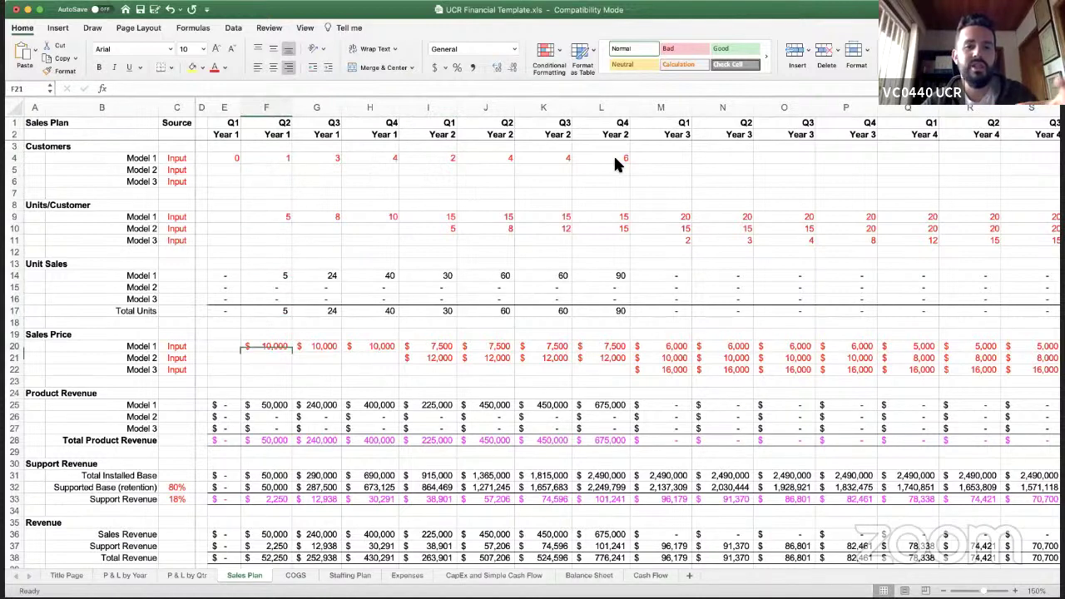
pyautogui.press('Down')
pyautogui.press('Down')
pyautogui.press('Down')
pyautogui.press('Down')
pyautogui.press('Down')
pyautogui.press('Down')
pyautogui.press('Down')
pyautogui.press('Down')
pyautogui.press('Down')
pyautogui.press('Down')
pyautogui.press('Down')
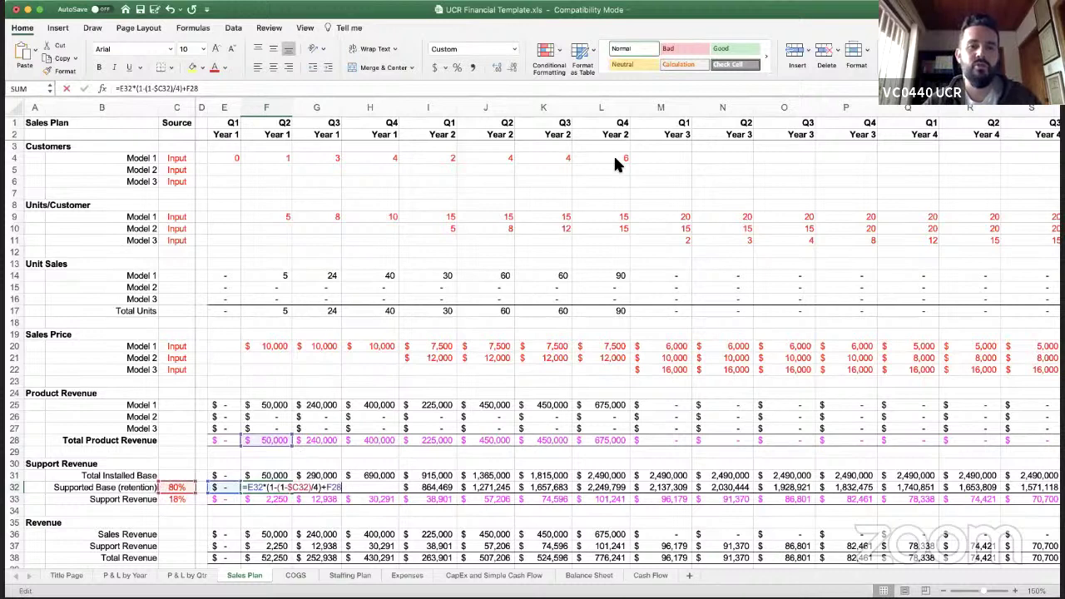
pyautogui.press('Right')
pyautogui.press('F2')
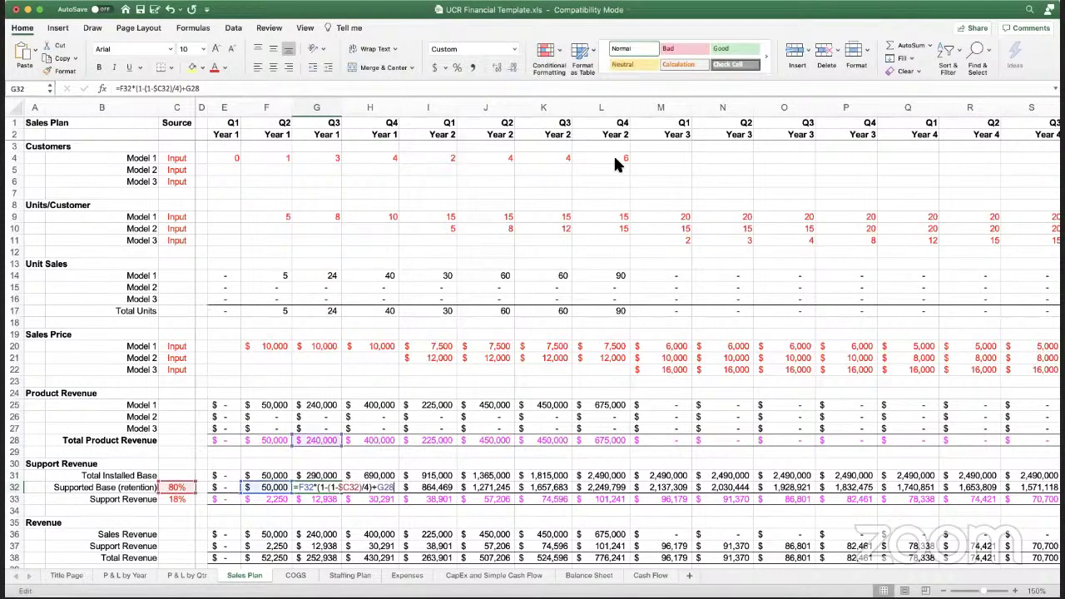
pyautogui.press('Escape')
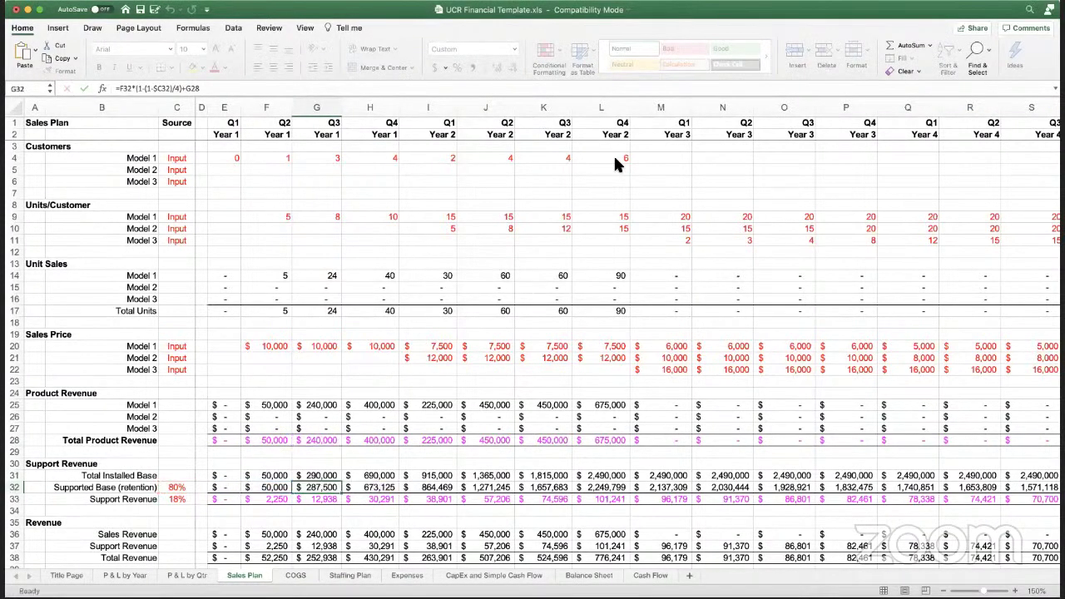
# - Review the Year 1 Q3 column from Sales Price up through Unit Sales, ending on the Model 1 units per customer in G9
pyautogui.press('Up')
pyautogui.press('Up')
pyautogui.press('Up')
pyautogui.press('Up')
pyautogui.press('Up')
pyautogui.press('Up')
pyautogui.press('Up')
pyautogui.press('Up')
pyautogui.press('Up')
pyautogui.press('Up')
pyautogui.press('Up')
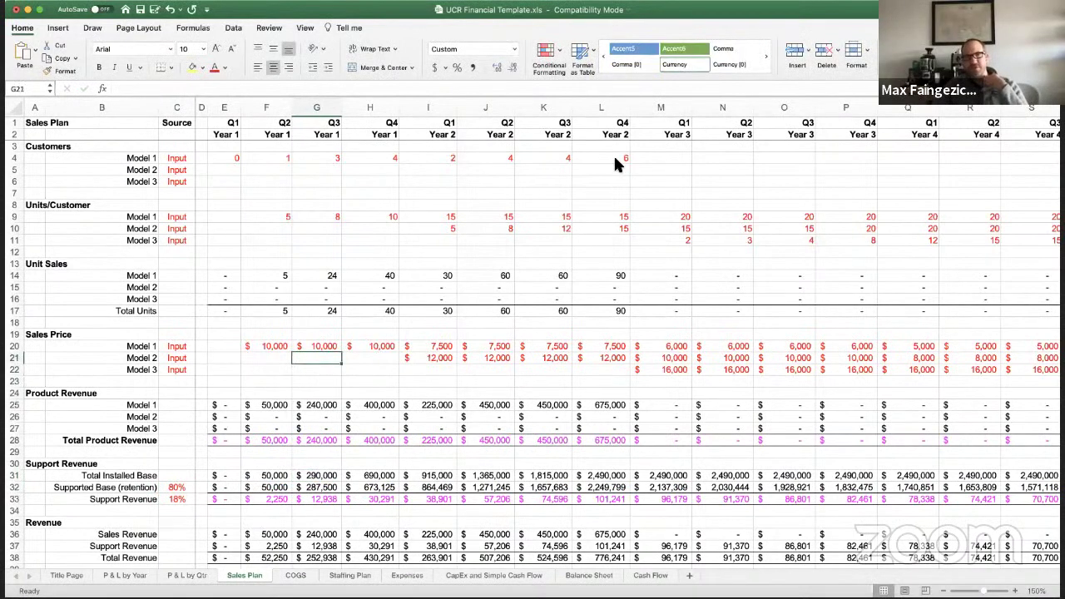
pyautogui.press('Up')
pyautogui.press('Up')
pyautogui.press('Up')
pyautogui.press('Up')
pyautogui.press('Up')
pyautogui.press('Up')
pyautogui.press('Up')
pyautogui.press('Up')
pyautogui.press('Up')
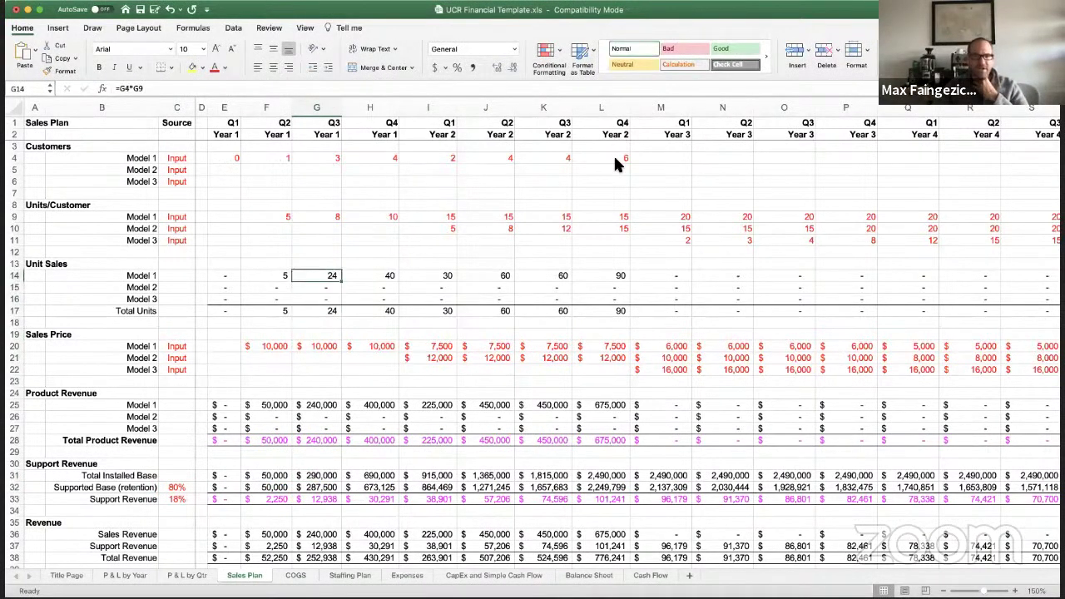
pyautogui.press('Up')
pyautogui.press('Up')
pyautogui.press('Up')
pyautogui.press('Up')
pyautogui.press('Up')
pyautogui.press('Up')
pyautogui.press('Up')
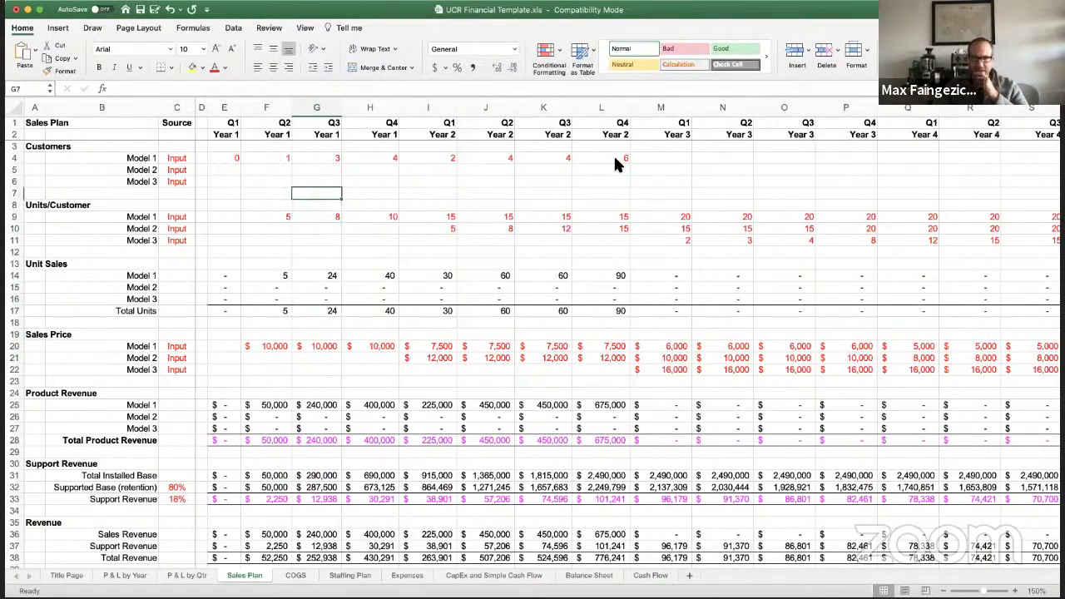
pyautogui.press('Down')
pyautogui.press('Down')
pyautogui.press('Down')
pyautogui.press('Down')
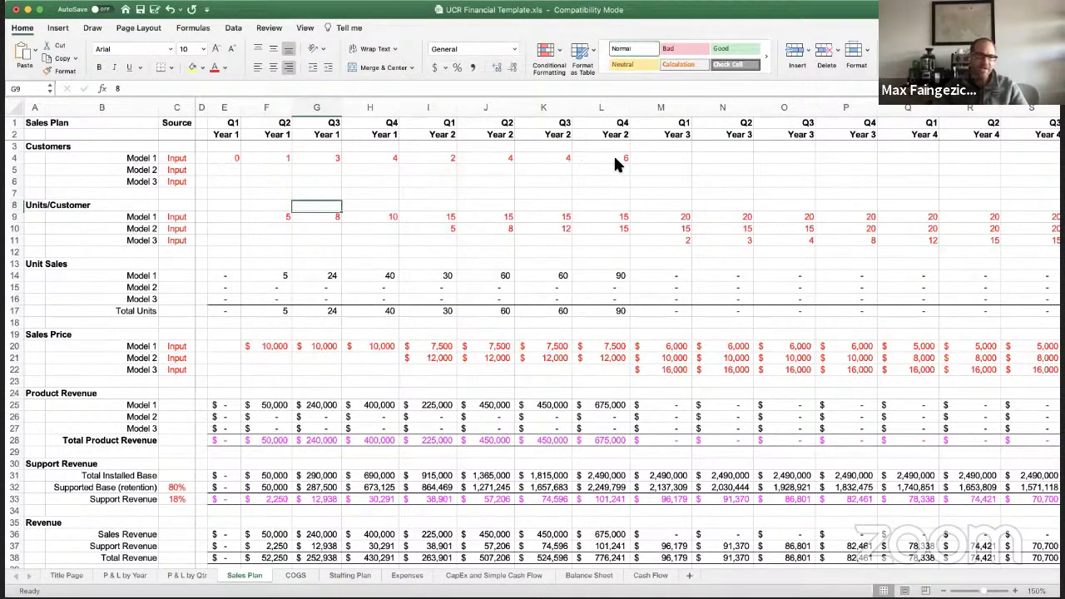
# - Move down from the Model 1 units per customer to the Support Revenue rows and inspect the Total Installed Base formula in F31
pyautogui.press('Down')
pyautogui.press('Down')
pyautogui.press('Down')
pyautogui.press('Down')
pyautogui.press('Down')
pyautogui.press('Down')
pyautogui.press('Down')
pyautogui.press('Down')
pyautogui.press('Down')
pyautogui.press('Down')
pyautogui.press('Down')
pyautogui.press('Down')
pyautogui.press('Down')
pyautogui.press('Down')
pyautogui.press('Down')
pyautogui.press('Down')
pyautogui.press('Down')
pyautogui.press('Down')
pyautogui.press('Down')
pyautogui.press('Down')
pyautogui.press('Left')
pyautogui.press('Left')
pyautogui.press('Left')
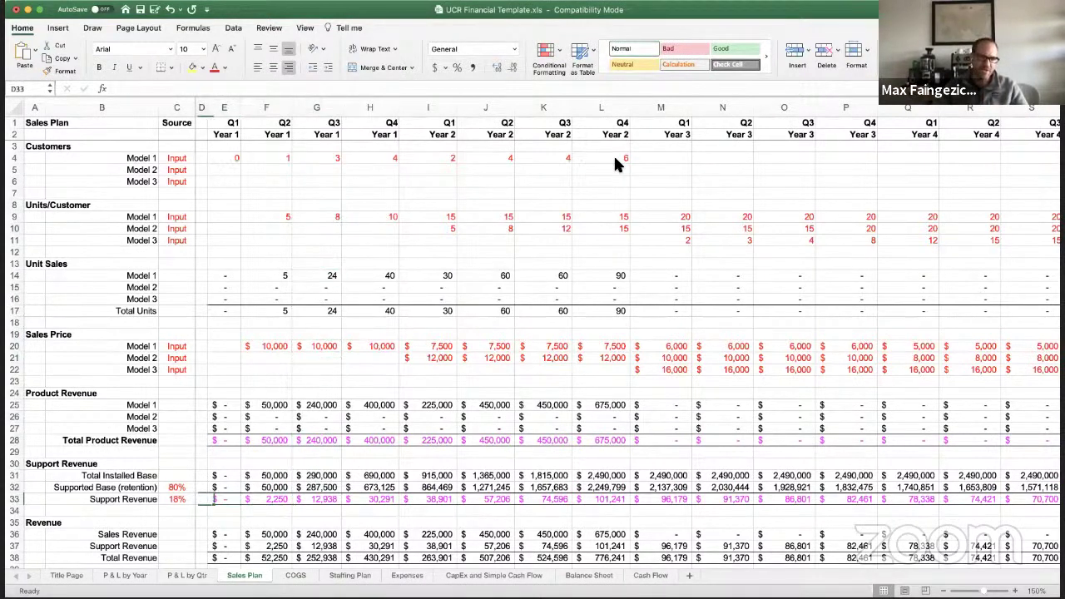
pyautogui.press('Up')
pyautogui.press('Left')
pyautogui.press('Right')
pyautogui.press('Right')
pyautogui.press('Right')
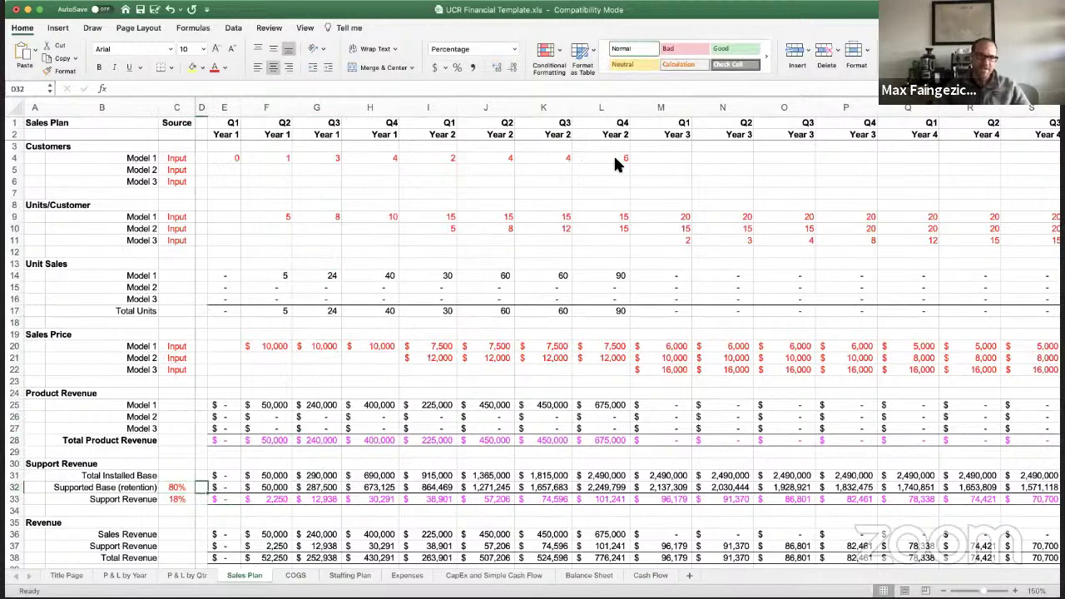
pyautogui.press('Up')
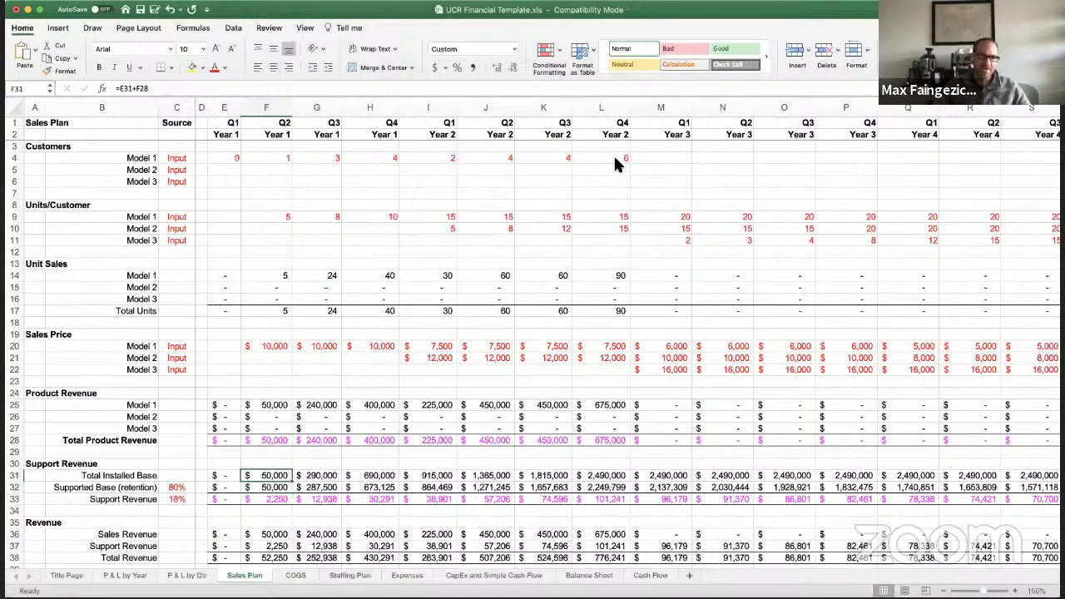
# - Set the Model 1 units per customer for Year 1 Q2 in F9 to 1
pyautogui.press('Up')
pyautogui.press('Up')
pyautogui.press('Up')
pyautogui.press('Up')
pyautogui.press('Up')
pyautogui.press('Up')
pyautogui.press('Up')
pyautogui.press('Up')
pyautogui.press('Up')
pyautogui.press('Up')
pyautogui.press('Up')
pyautogui.press('Up')
pyautogui.press('Up')
pyautogui.press('Up')
pyautogui.press('Up')
pyautogui.press('Up')
pyautogui.press('Up')
pyautogui.press('Up')
pyautogui.press('Up')
pyautogui.press('Up')
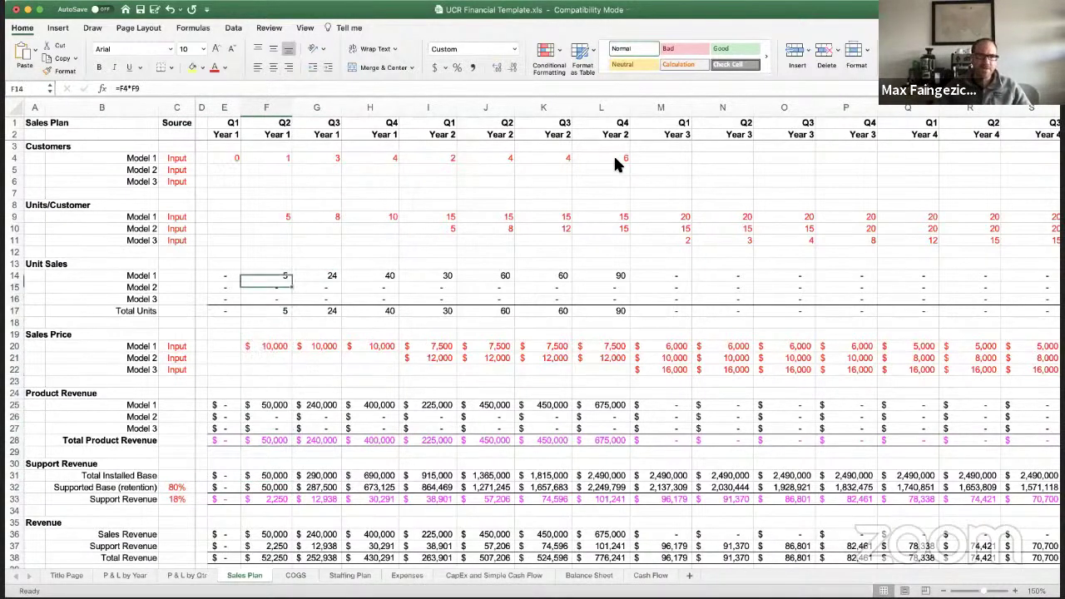
pyautogui.press('Down')
pyautogui.write('1')
pyautogui.press('Return')
# - Copy the Model 1 units per customer value in F9 across all the following quarters in row 9
pyautogui.press('Up')
pyautogui.press('super+c')
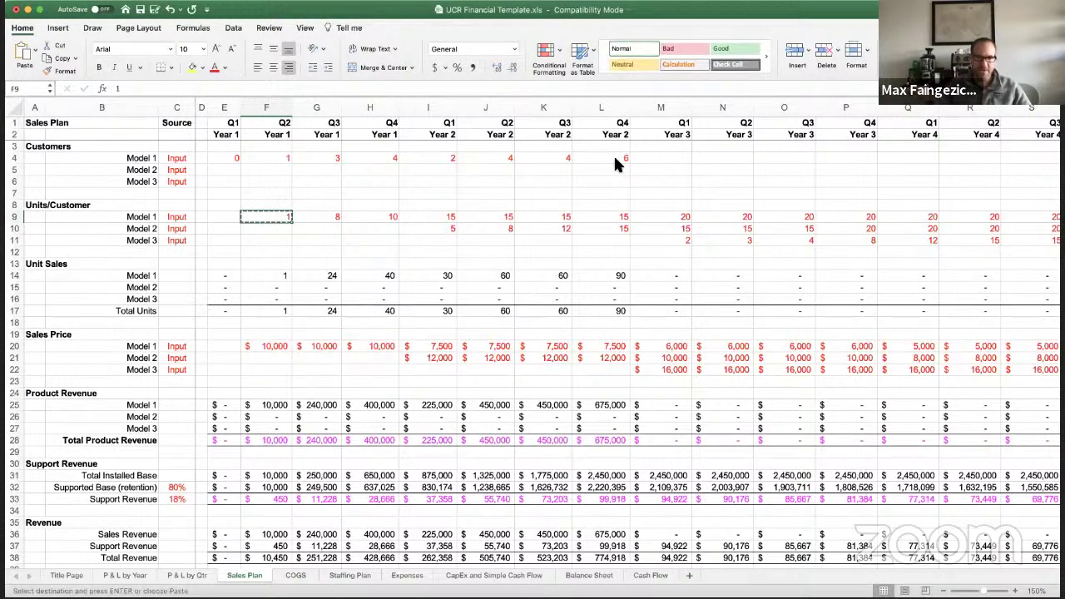
pyautogui.press('super+shift+Right')
pyautogui.press('super+v')
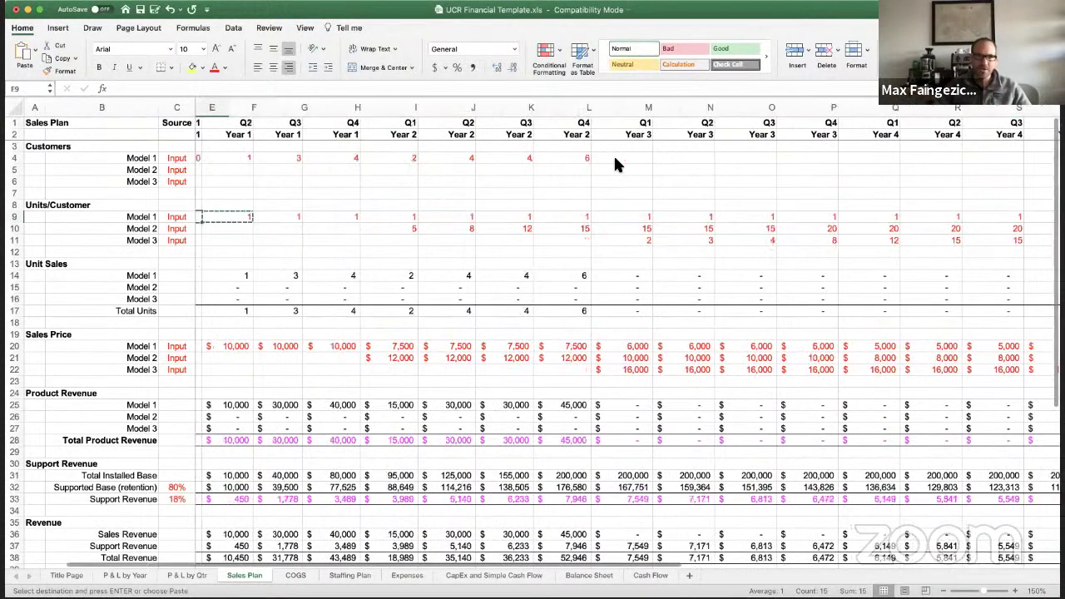
pyautogui.press('Escape')
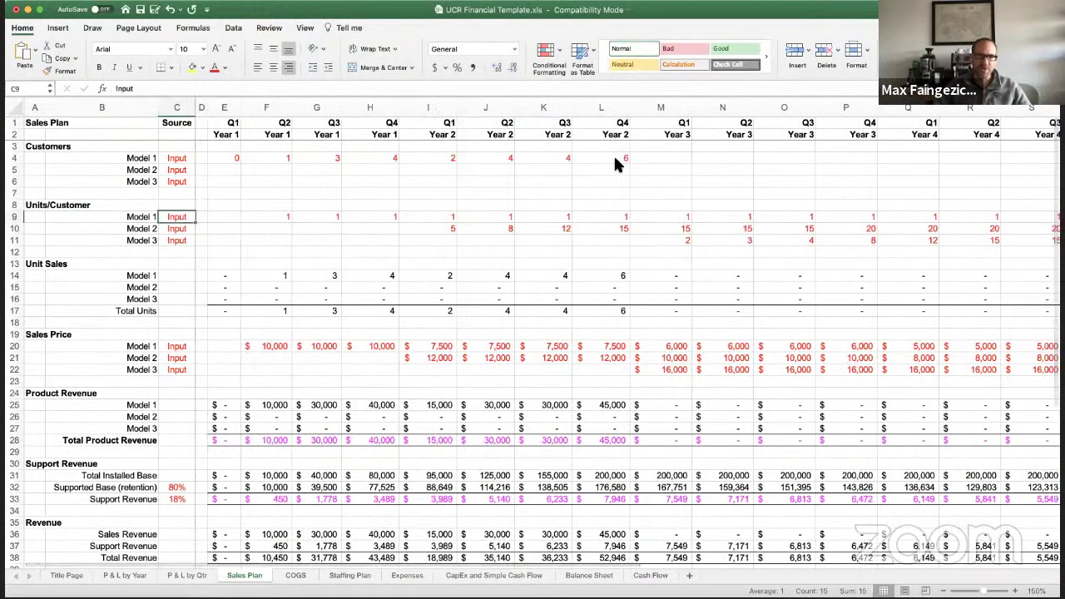
# - Review the Year 1 Q2 column from the Model 1 customers in F4 down through Unit Sales to Sales Price
pyautogui.press('Right')
pyautogui.press('Right')
pyautogui.press('Up')
pyautogui.press('Up')
pyautogui.press('Up')
pyautogui.press('Up')
pyautogui.press('Up')
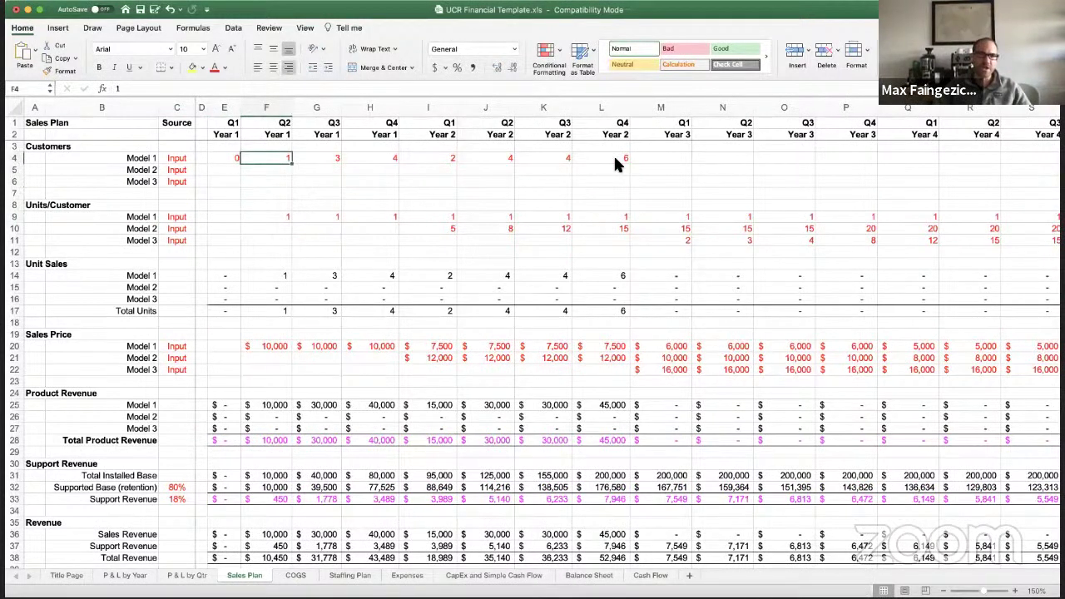
pyautogui.press('Down')
pyautogui.press('Down')
pyautogui.press('Down')
pyautogui.press('Down')
pyautogui.press('Down')
pyautogui.press('Down')
pyautogui.press('Down')
pyautogui.press('Down')
pyautogui.press('Down')
pyautogui.press('Down')
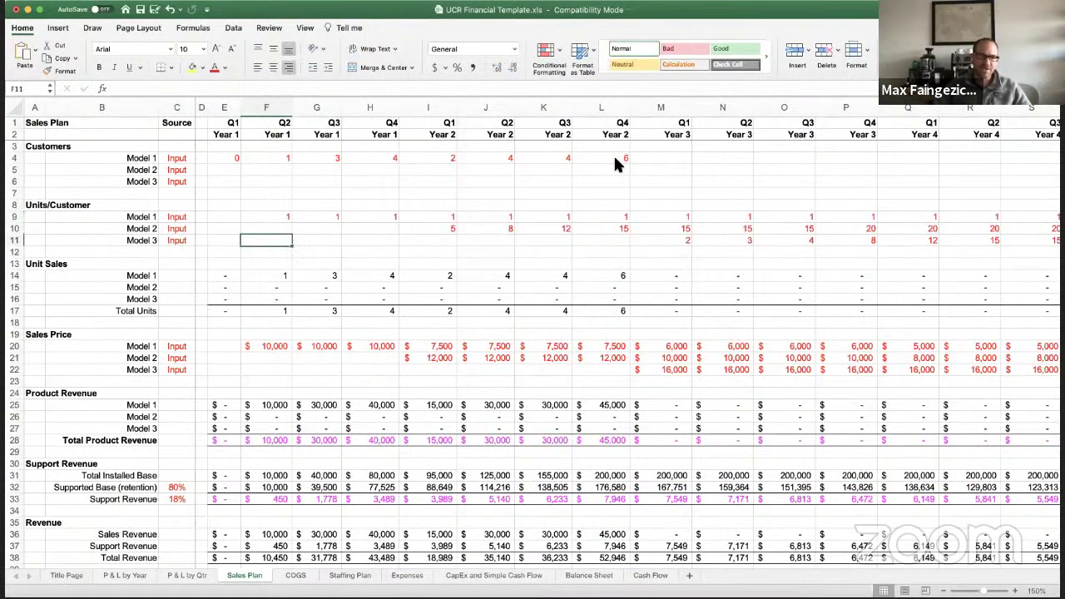
pyautogui.press('Down')
pyautogui.press('Down')
pyautogui.press('Down')
pyautogui.press('Down')
pyautogui.press('Down')
pyautogui.press('Down')
pyautogui.press('Up')
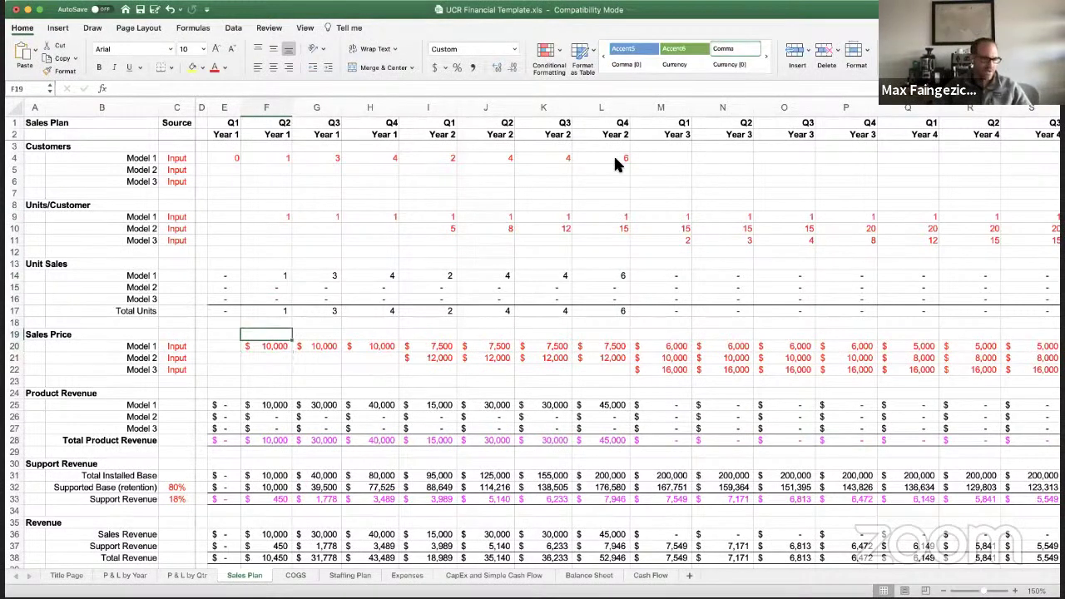
pyautogui.press('Up')
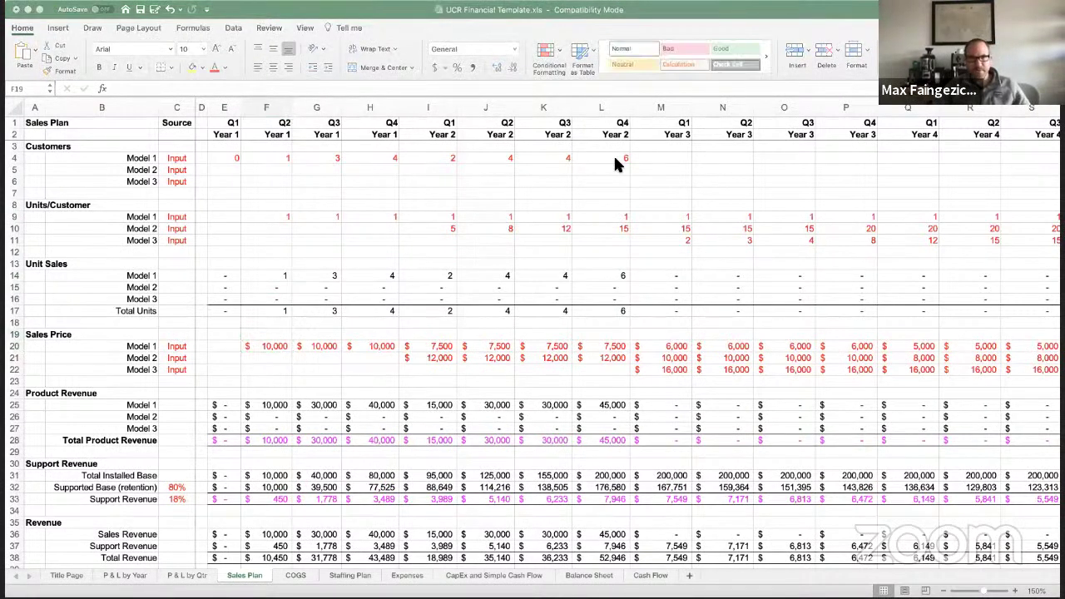
# - Inspect the Year 1 Q2 Total Installed Base formula in F31 and the cell references of the Supported Base (retention) formula in F32
pyautogui.click(321, 400)
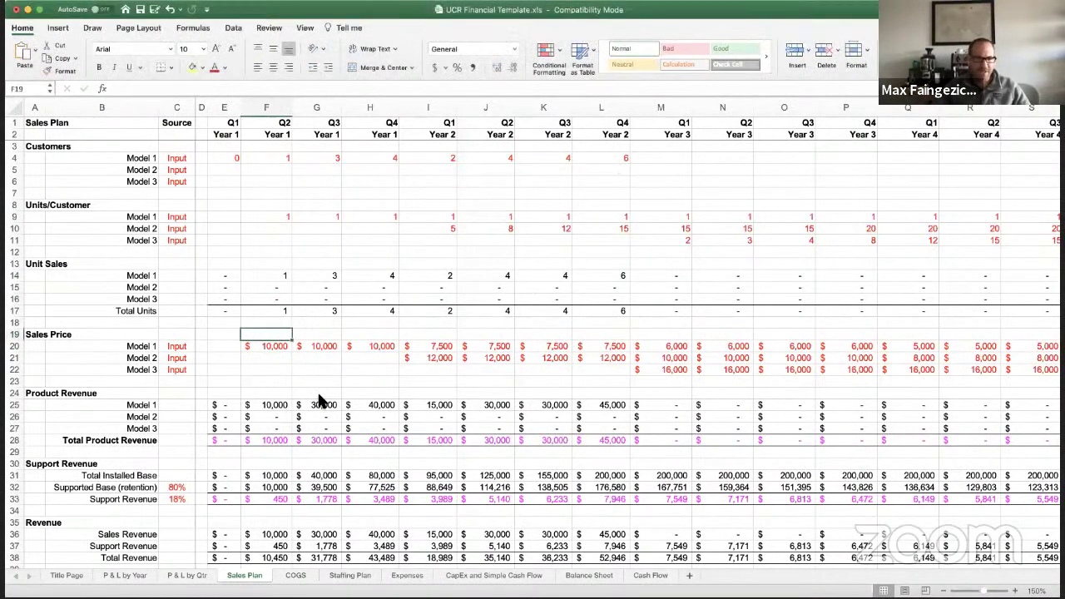
pyautogui.press('Down')
pyautogui.press('Down')
pyautogui.press('Down')
pyautogui.press('Down')
pyautogui.press('Down')
pyautogui.press('Down')
pyautogui.press('Down')
pyautogui.press('Down')
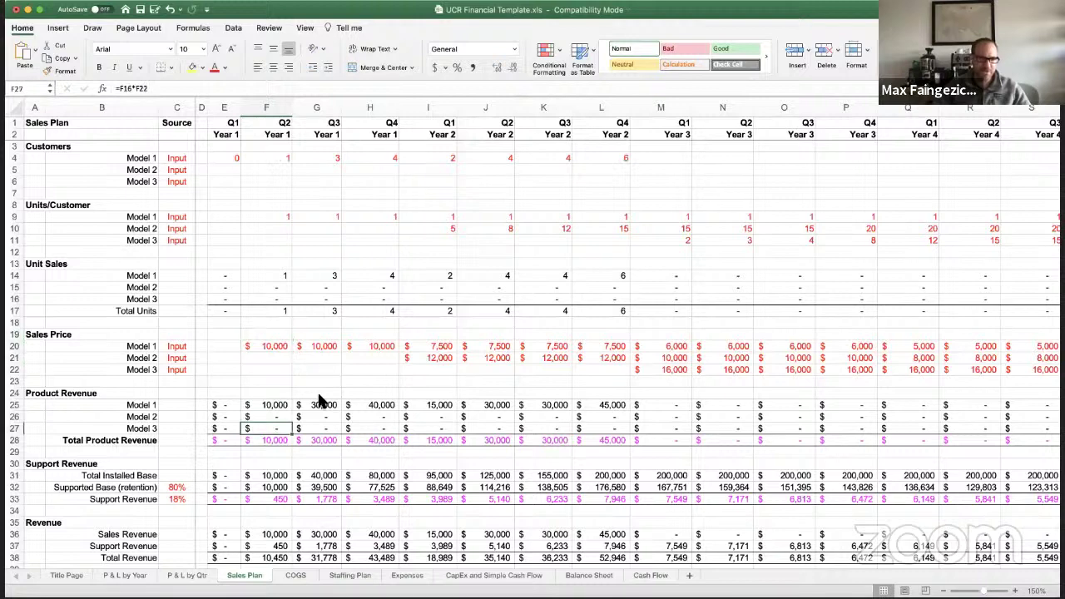
pyautogui.press('Down')
pyautogui.press('Down')
pyautogui.press('Down')
pyautogui.press('Down')
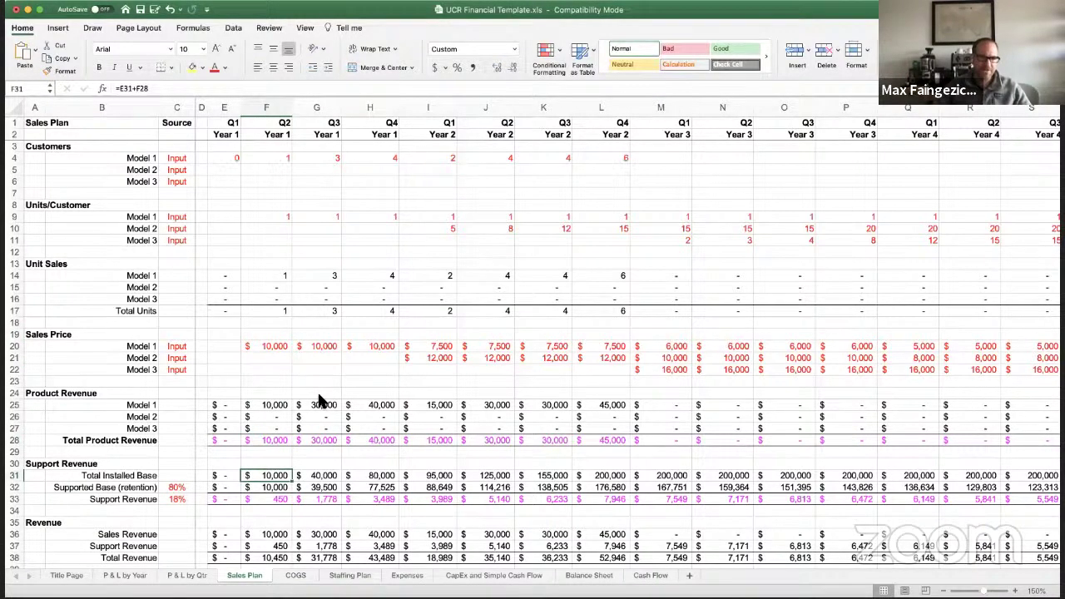
pyautogui.press('Down')
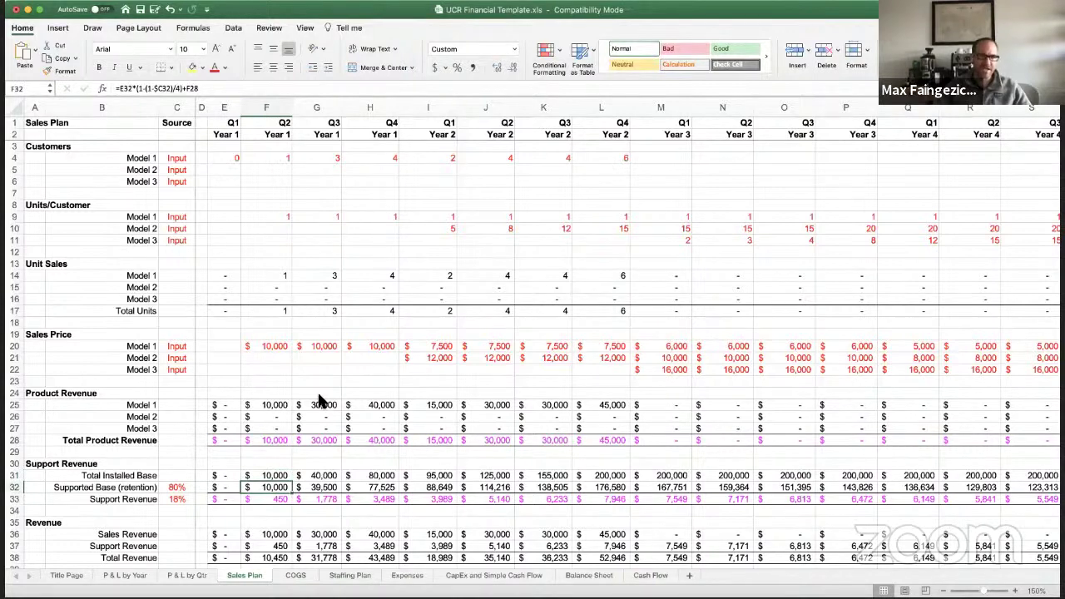
pyautogui.press('F2')
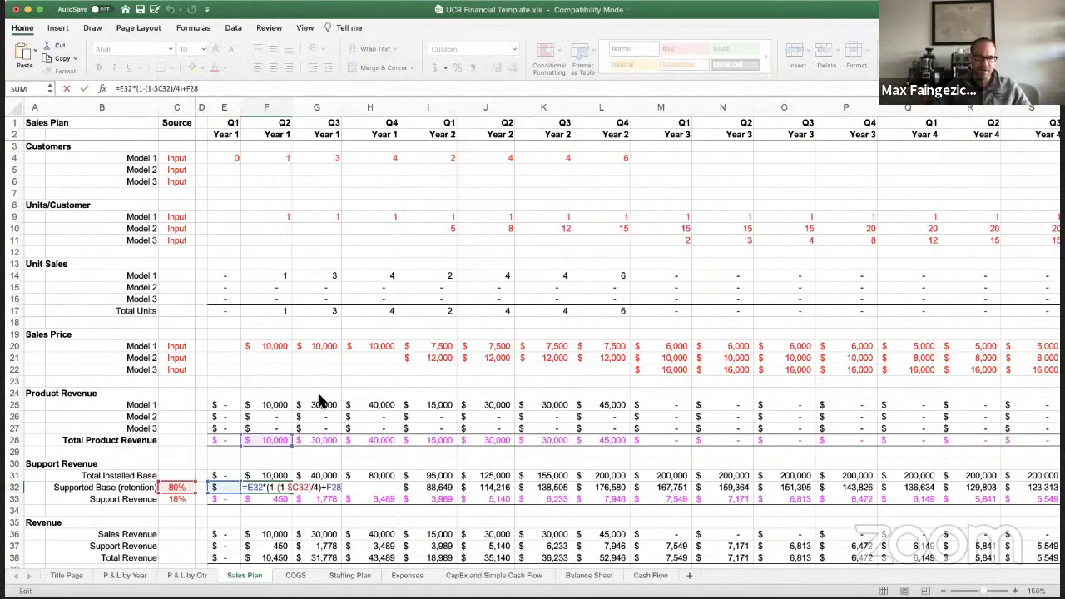
pyautogui.press('Escape')
# - Set the Model 1 customers for Year 1 Q3 in G4 to 1
pyautogui.press('Right')
pyautogui.press('Up')
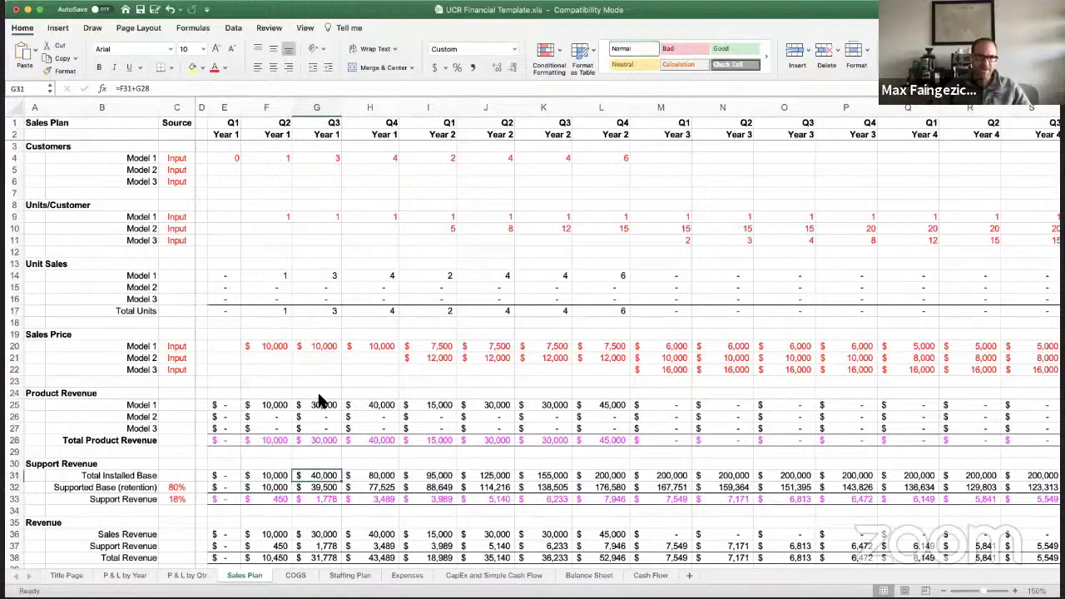
pyautogui.press('Up')
pyautogui.click(319, 396)
pyautogui.press('Up')
pyautogui.press('Up')
pyautogui.press('Up')
pyautogui.press('Up')
pyautogui.press('Up')
pyautogui.press('Up')
pyautogui.press('Up')
pyautogui.press('Up')
pyautogui.press('Up')
pyautogui.press('Up')
pyautogui.press('Up')
pyautogui.press('Up')
pyautogui.press('Up')
pyautogui.press('Up')
pyautogui.press('Up')
pyautogui.press('Up')
pyautogui.press('Up')
pyautogui.press('Up')
pyautogui.press('Up')
pyautogui.press('Up')
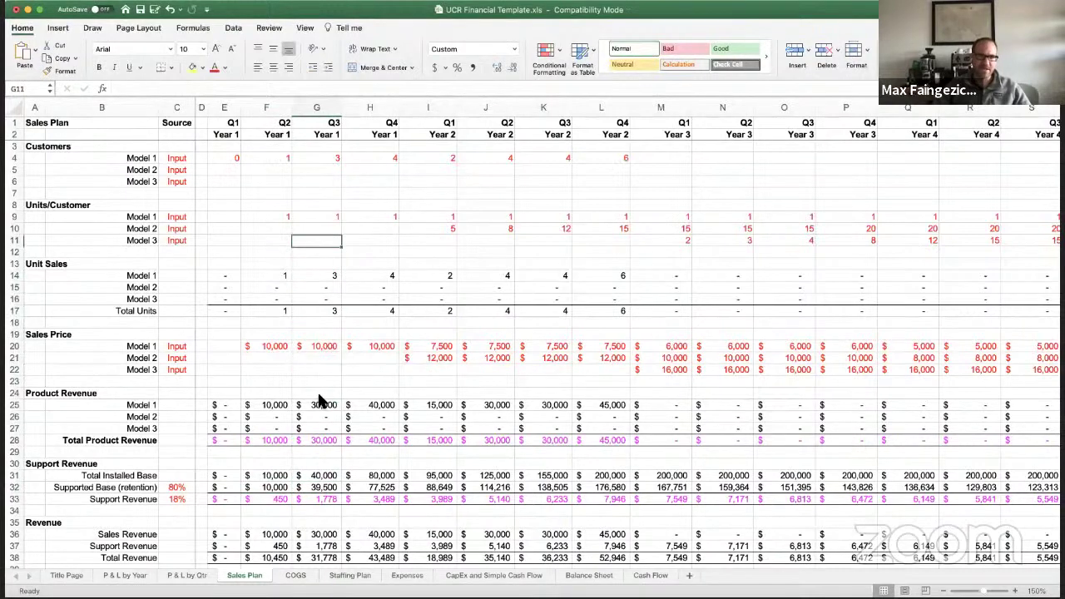
pyautogui.write('1')
pyautogui.press('Return')
# - Follow the Year 1 Q3 column down to the Total Installed Base and Supported Base (retention) formulas in G31 and G32
pyautogui.press('Down')
pyautogui.press('Down')
pyautogui.press('Down')
pyautogui.press('Down')
pyautogui.press('Down')
pyautogui.press('Down')
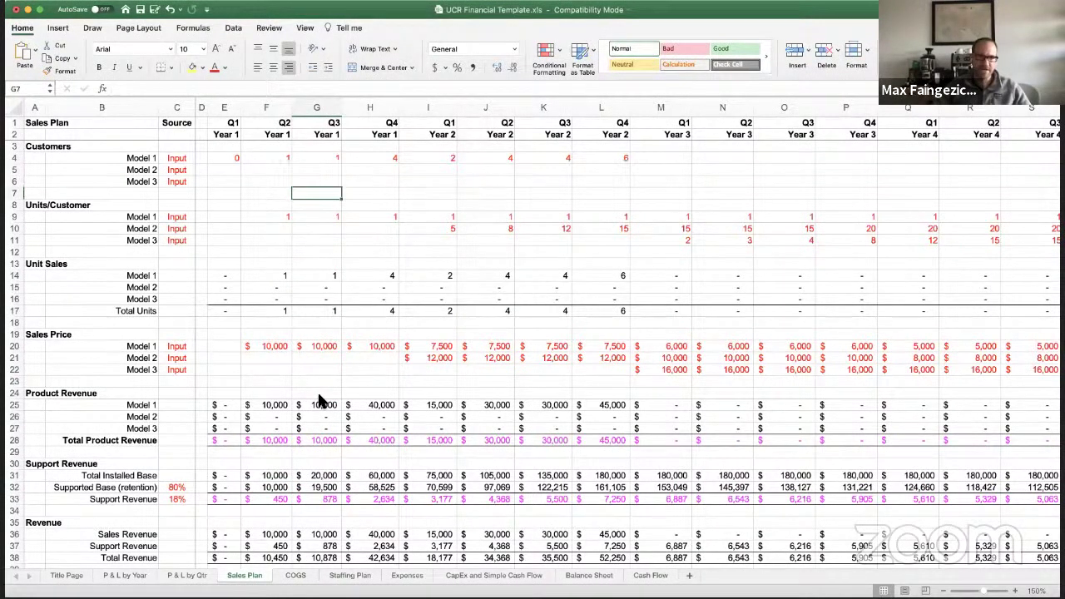
pyautogui.press('Down')
pyautogui.press('Down')
pyautogui.press('Down')
pyautogui.press('Down')
pyautogui.press('Down')
pyautogui.press('Down')
pyautogui.press('Down')
pyautogui.press('Down')
pyautogui.press('Down')
pyautogui.press('Down')
pyautogui.press('Down')
pyautogui.press('Down')
pyautogui.press('Down')
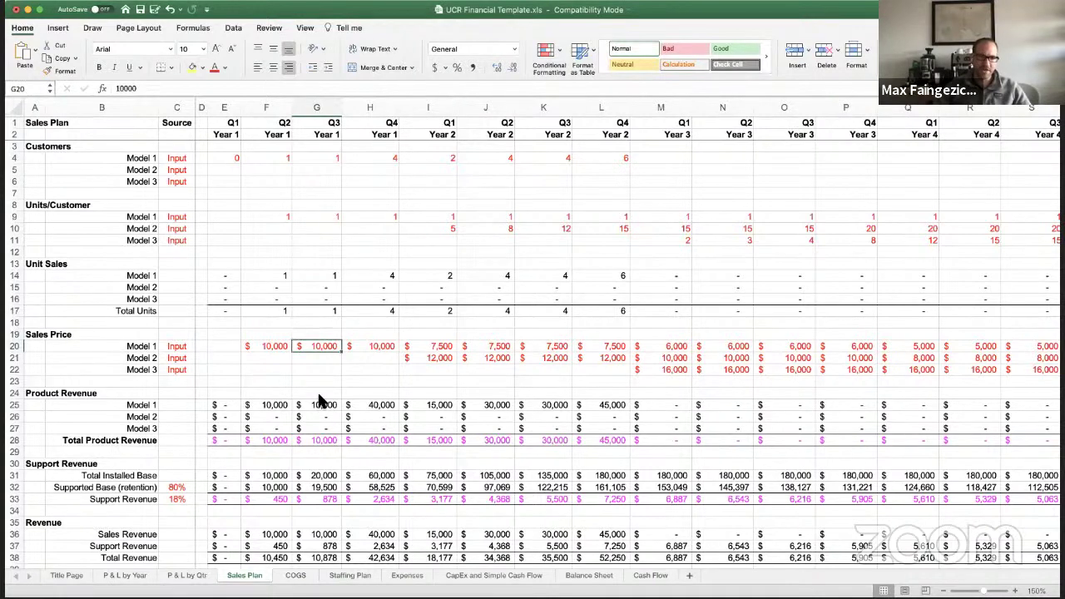
pyautogui.press('Down')
pyautogui.press('Down')
pyautogui.press('Down')
pyautogui.press('Down')
pyautogui.press('Down')
pyautogui.press('Down')
pyautogui.press('Down')
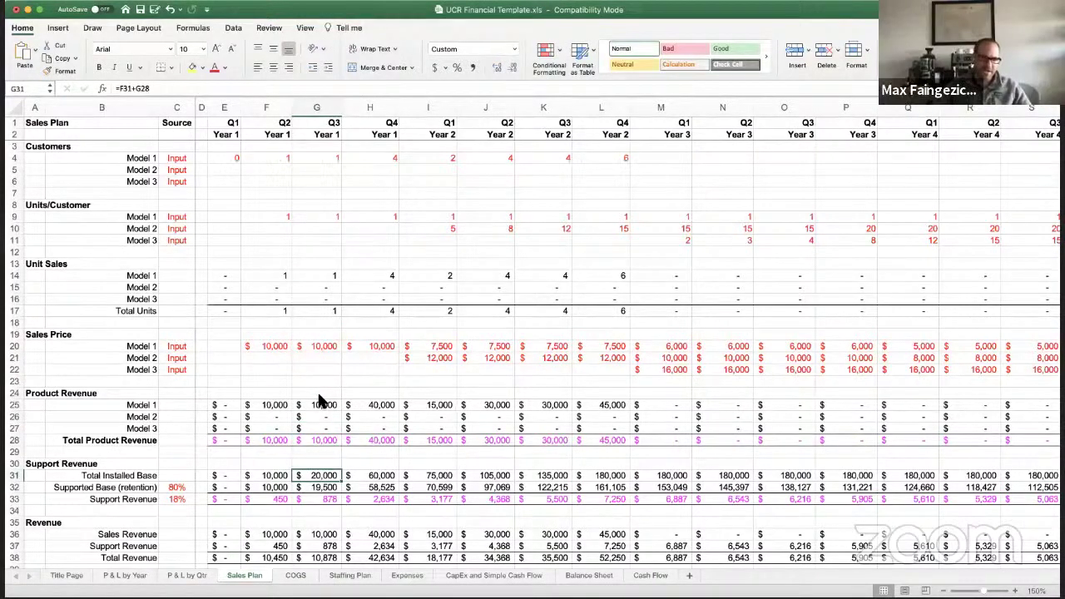
pyautogui.press('Down')
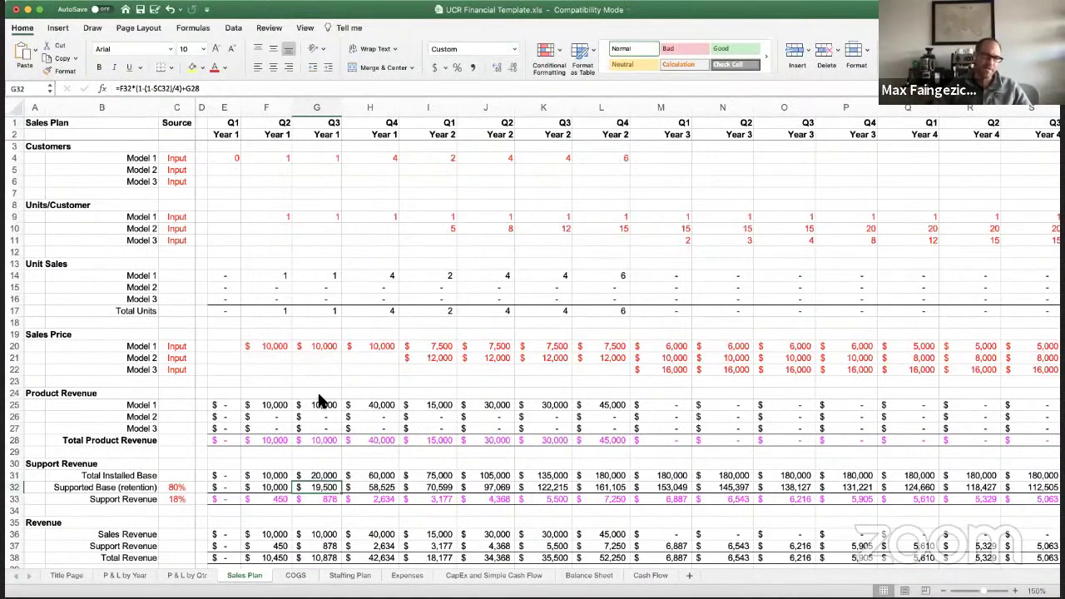
# - Set the Model 1 customers for Year 1 Q3 in G4 to 3
pyautogui.press('Up')
pyautogui.press('Up')
pyautogui.press('Up')
pyautogui.press('Up')
pyautogui.press('Up')
pyautogui.press('Up')
pyautogui.press('Up')
pyautogui.press('Up')
pyautogui.press('Up')
pyautogui.press('Up')
pyautogui.press('Up')
pyautogui.press('Up')
pyautogui.press('Up')
pyautogui.press('Up')
pyautogui.press('Up')
pyautogui.press('Up')
pyautogui.press('Up')
pyautogui.press('Up')
pyautogui.press('Up')
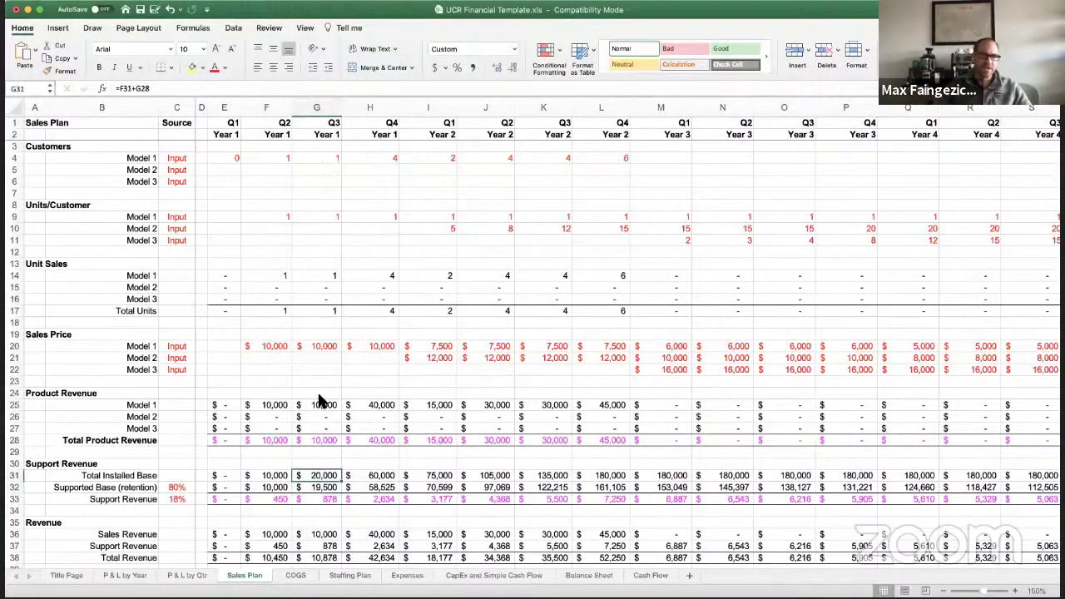
pyautogui.press('Up')
pyautogui.press('Up')
pyautogui.press('Up')
pyautogui.press('Up')
pyautogui.press('Up')
pyautogui.press('Up')
pyautogui.press('Up')
pyautogui.press('Up')
pyautogui.press('Up')
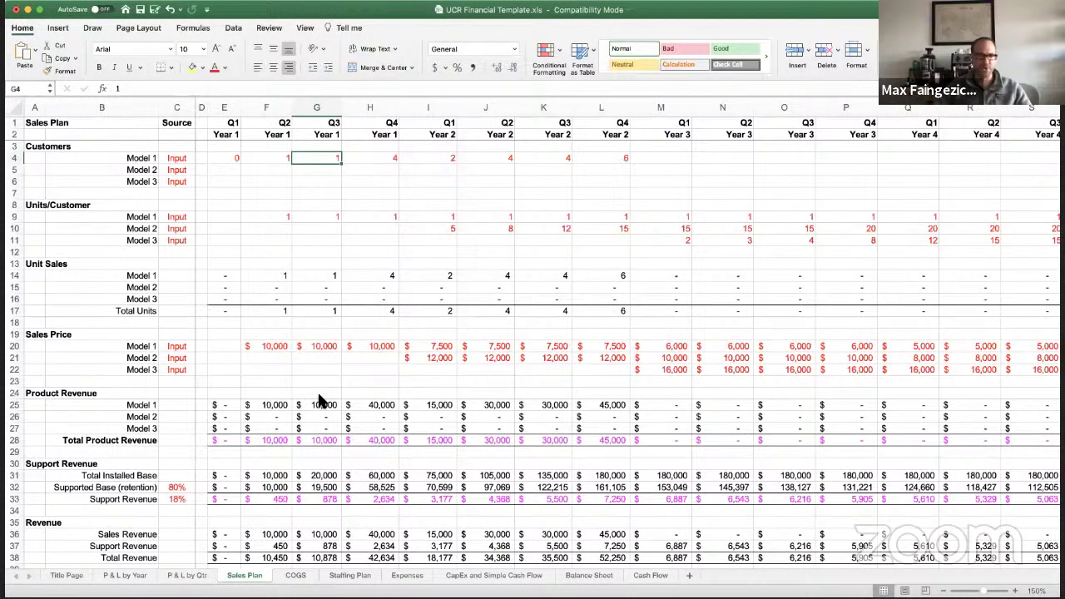
pyautogui.write('3')
pyautogui.press('Right')
# - Set the Model 1 customers for Year 2 Q4 in L4 to 3
pyautogui.press('Right')
pyautogui.press('Right')
pyautogui.press('Right')
pyautogui.press('Right')
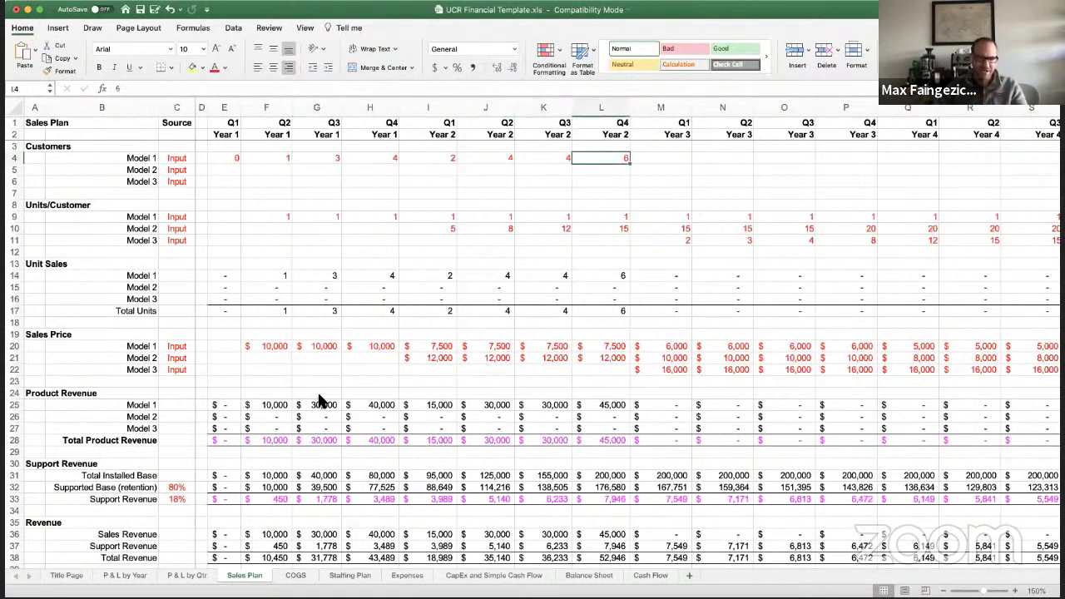
pyautogui.write('2')
pyautogui.press('Right')
pyautogui.press('Left')
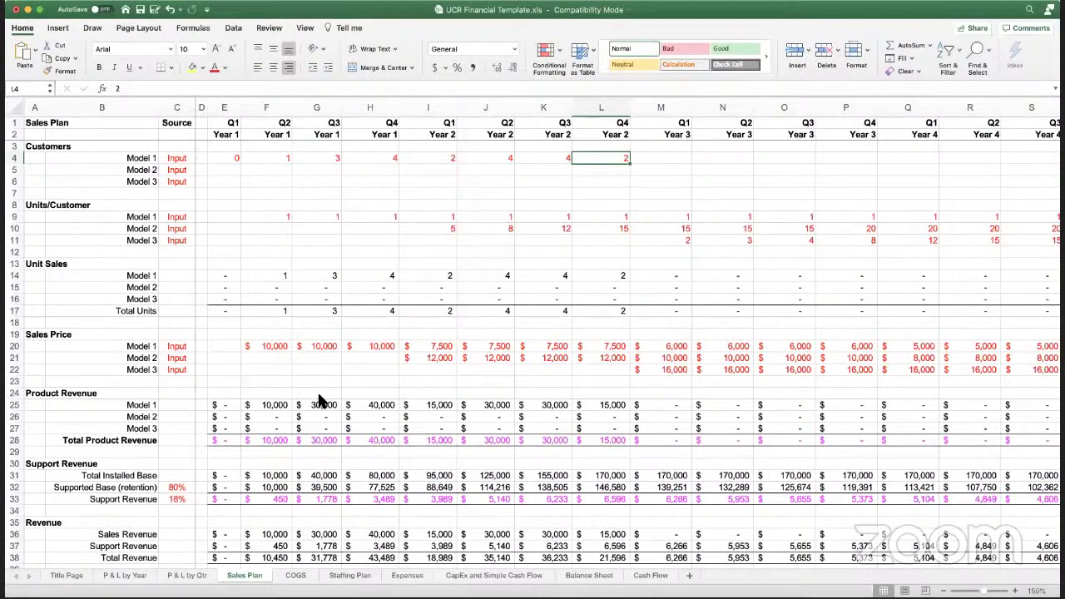
pyautogui.write('3')
pyautogui.press('Left')
# - Compare the Model 1 customer counts from Year 1 Q4 through Year 2 Q4 in H4:L4
pyautogui.press('Left')
pyautogui.press('Left')
pyautogui.press('Left')
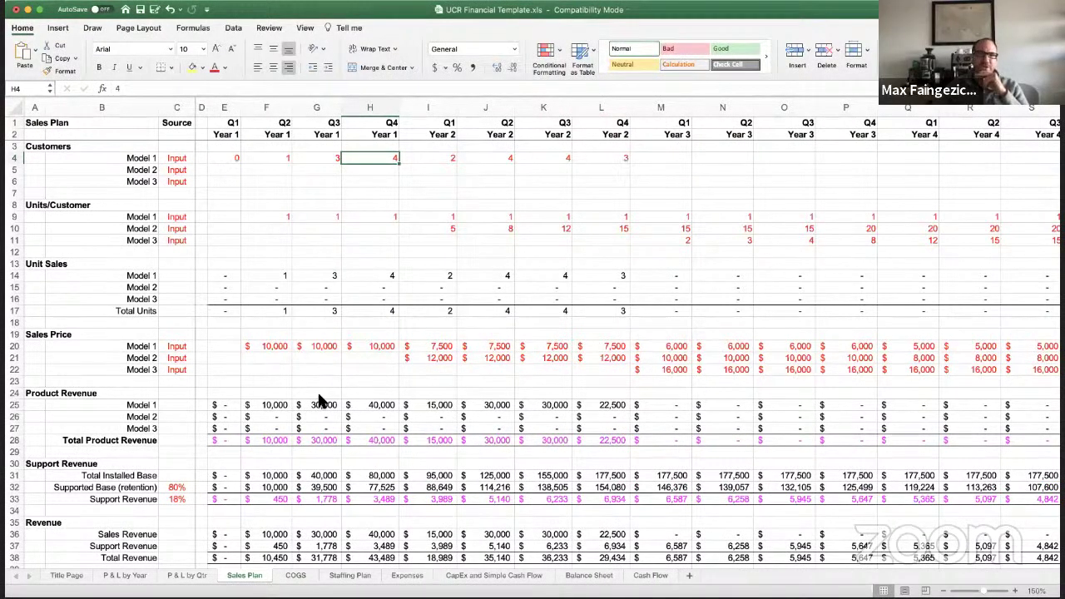
pyautogui.press('Right')
pyautogui.press('Right')
pyautogui.press('Right')
pyautogui.press('Right')
pyautogui.press('Left')
pyautogui.press('Left')
pyautogui.press('Left')
pyautogui.press('Left')
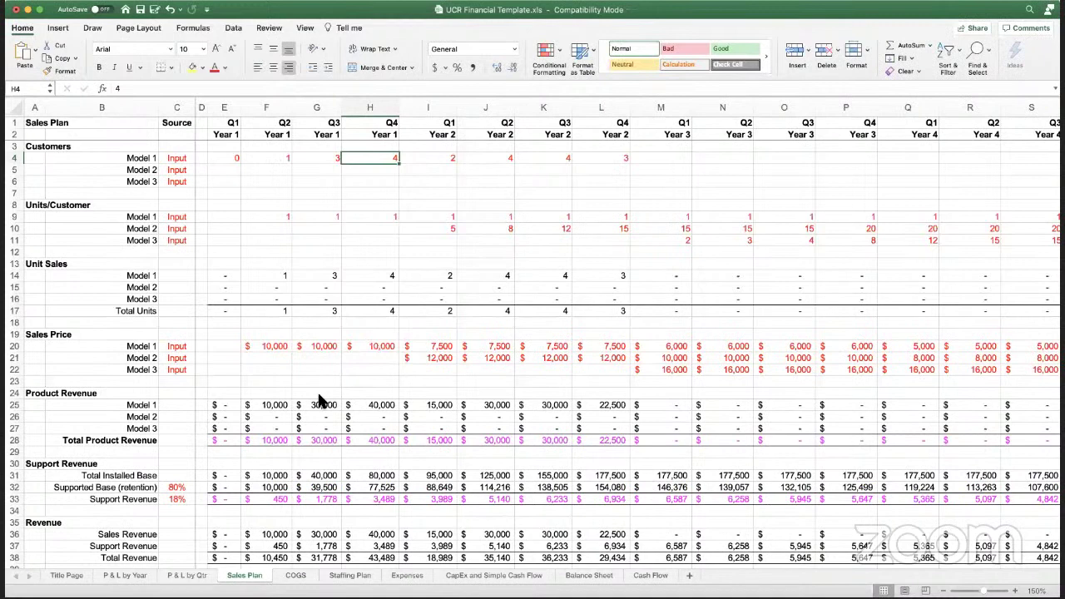
pyautogui.press('Right')
pyautogui.press('Right')
pyautogui.press('Right')
pyautogui.press('Right')
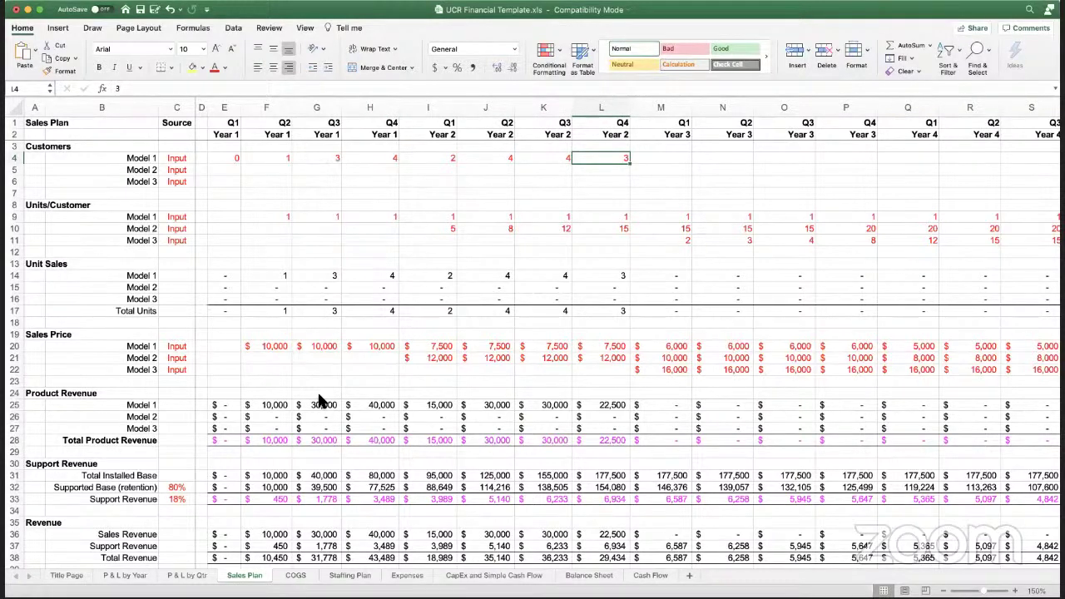
# - Set the Model 1 customers for Year 1 Q4 in H4 to 2
pyautogui.press('Left')
pyautogui.press('Left')
pyautogui.press('Left')
pyautogui.press('Left')
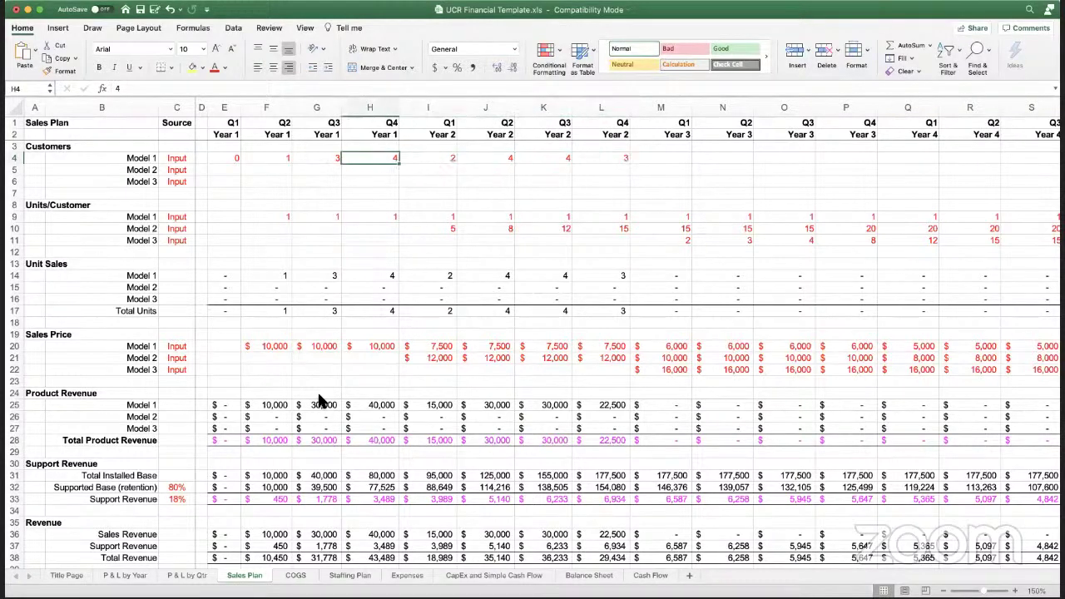
pyautogui.write('2')
pyautogui.press('Right')
# - Check the total of the Model 1 customers for Year 1 Q2 to Q4 in F4:H4 and go through the individual quarters
pyautogui.press('Left')
pyautogui.press('Left')
pyautogui.press('Left')
pyautogui.hotkey('shift', 'Right')
pyautogui.hotkey('shift', 'Right')
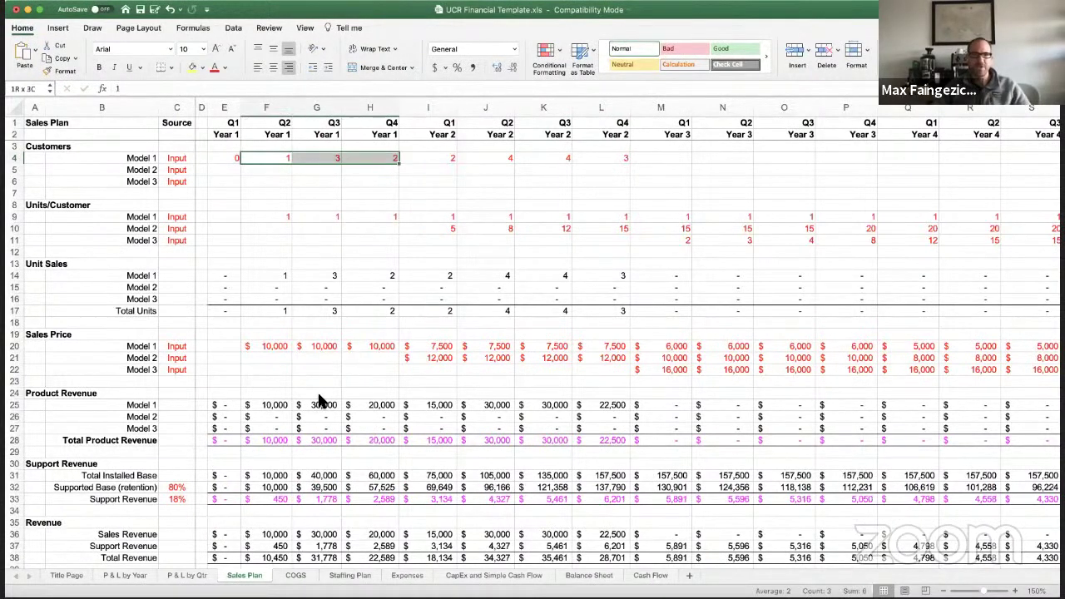
pyautogui.press('Right')
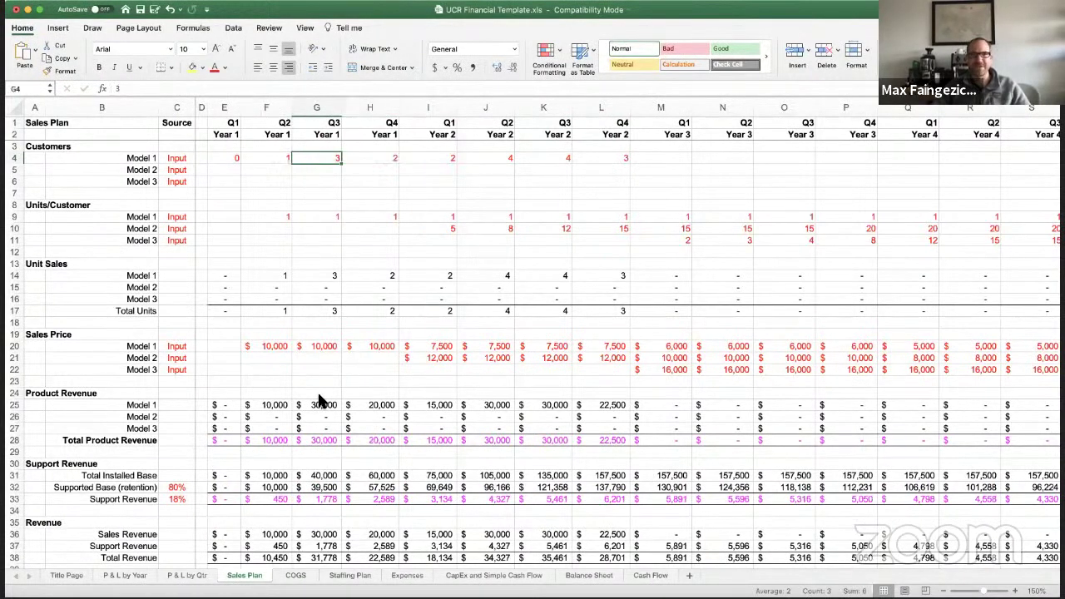
pyautogui.press('Right')
pyautogui.press('Right')
pyautogui.press('Left')
pyautogui.press('Left')
pyautogui.press('Left')
pyautogui.press('Right')
pyautogui.press('Right')
pyautogui.press('Right')
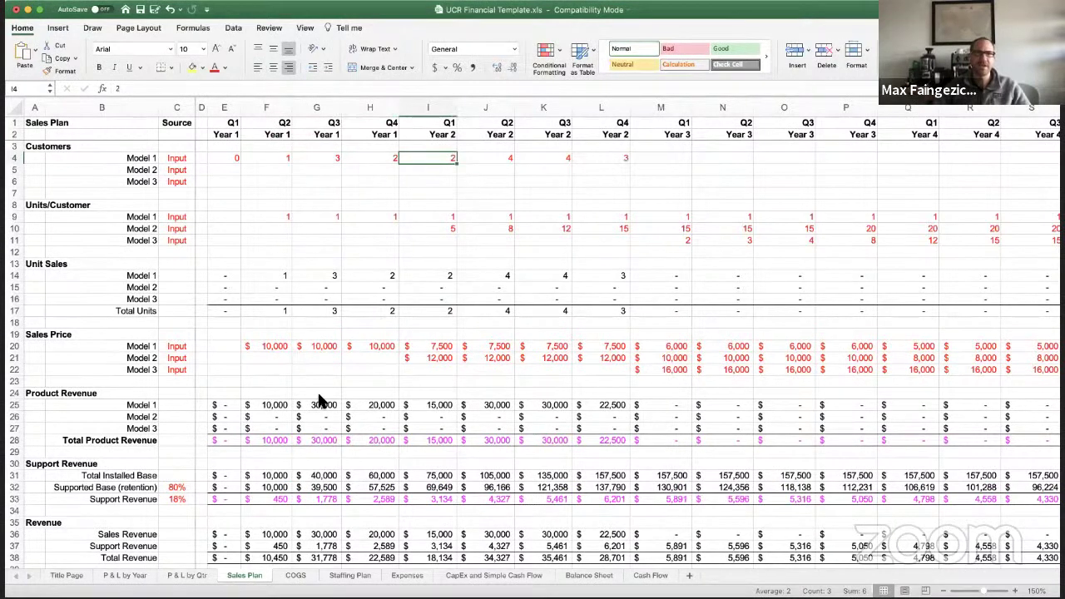
# - Enter Model 1 customers of 3, 4, 4 and 5 for Year 3 Q1 to Q4 in M4:P4
pyautogui.press('Right')
pyautogui.press('Right')
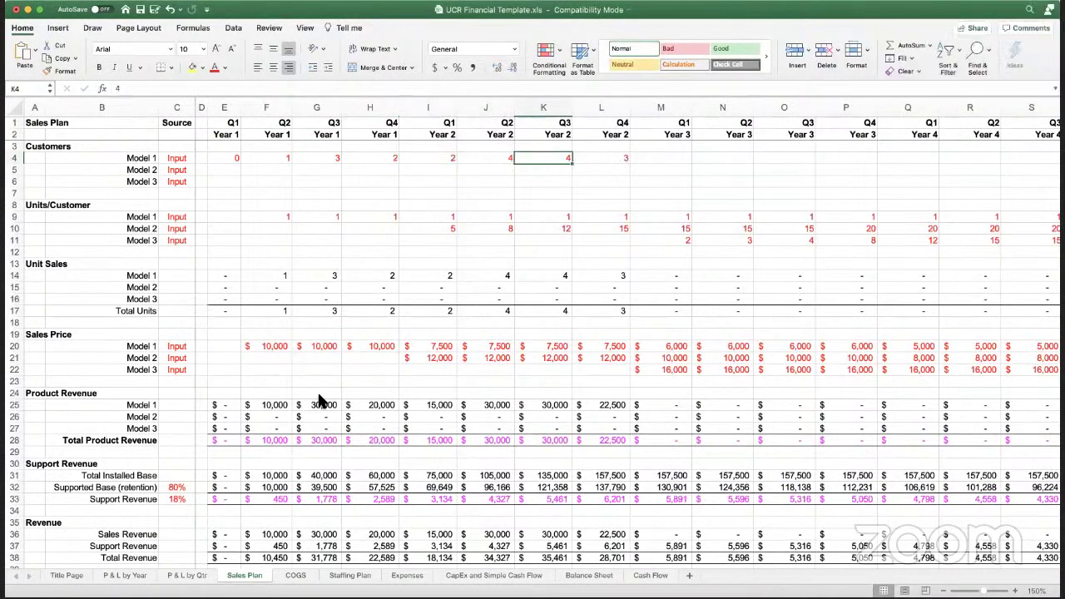
pyautogui.press('Right')
pyautogui.press('Right')
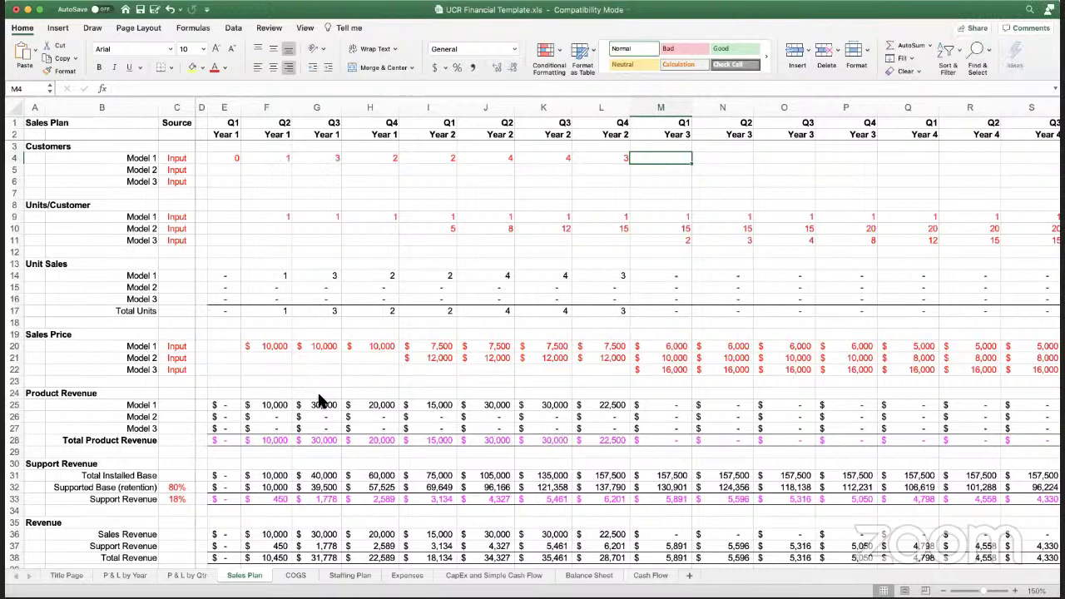
pyautogui.write('3')
pyautogui.press('Tab')
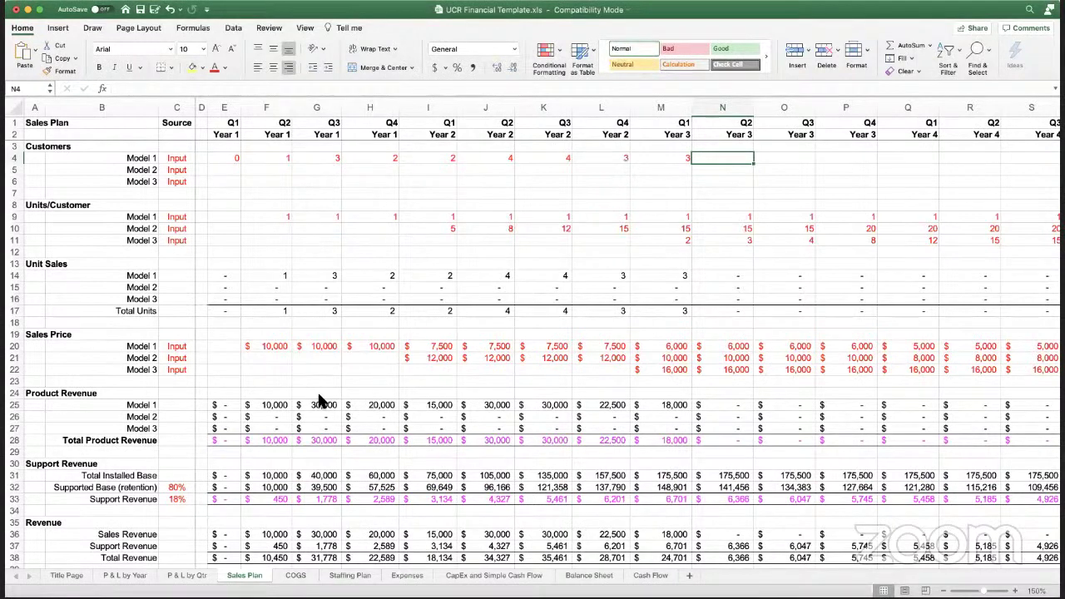
pyautogui.write('4')
pyautogui.press('Tab')
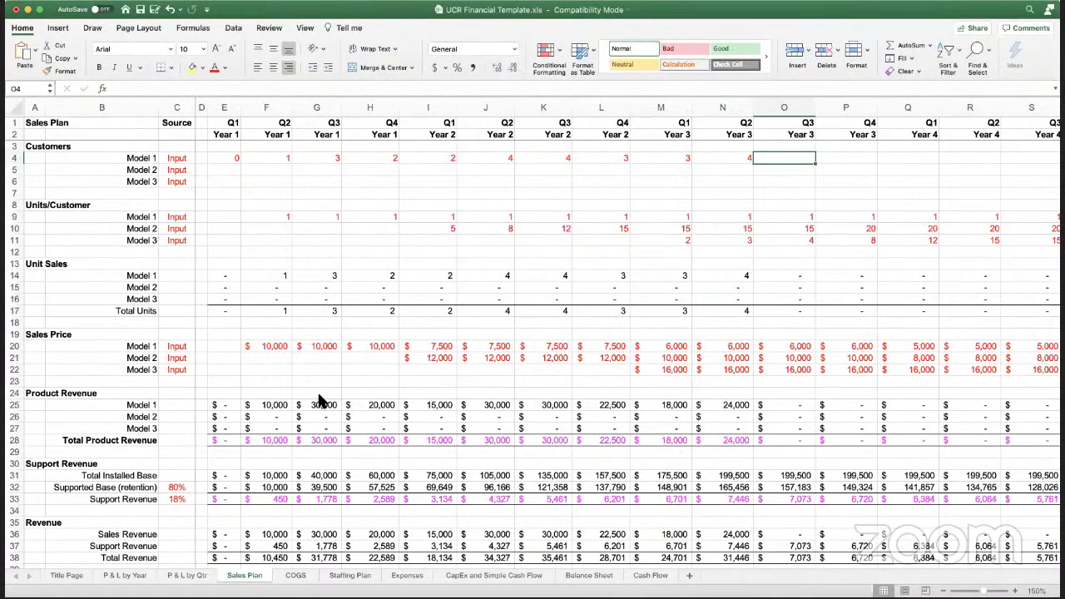
pyautogui.write('4')
pyautogui.press('Tab')
pyautogui.write('5')
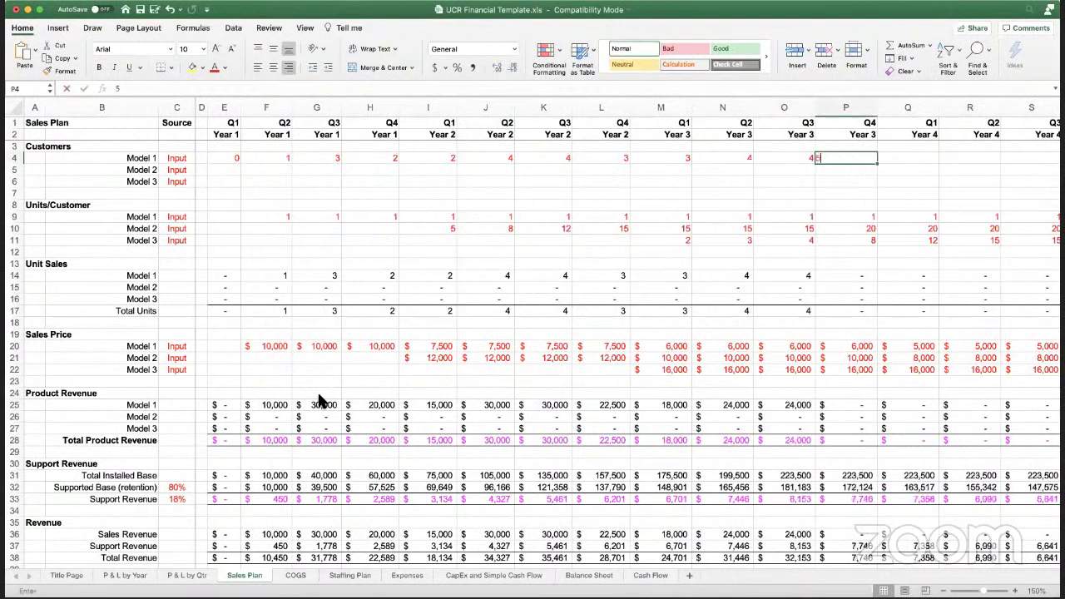
pyautogui.press('Tab')
# - Enter Model 1 customers of 5, 5, 5 and 6 for Year 4 Q1 to Q4 in Q4:T4
pyautogui.press('Left')
pyautogui.press('Left')
pyautogui.press('Right')
pyautogui.press('Right')
pyautogui.press('Right')
pyautogui.press('Right')
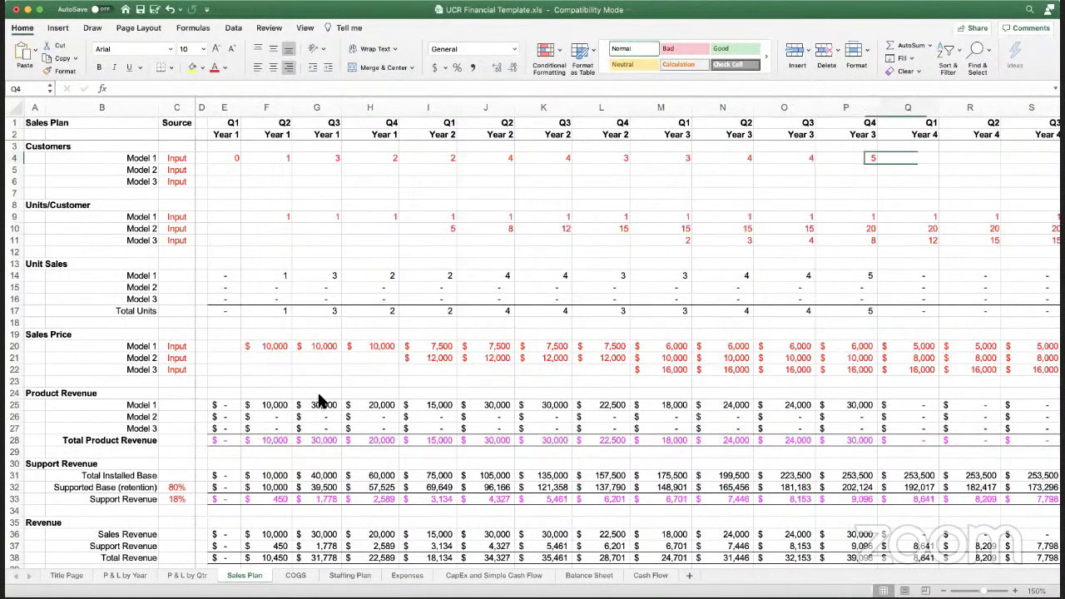
pyautogui.press('Right')
pyautogui.press('Right')
pyautogui.press('Left')
pyautogui.press('Left')
pyautogui.press('Left')
pyautogui.press('Left')
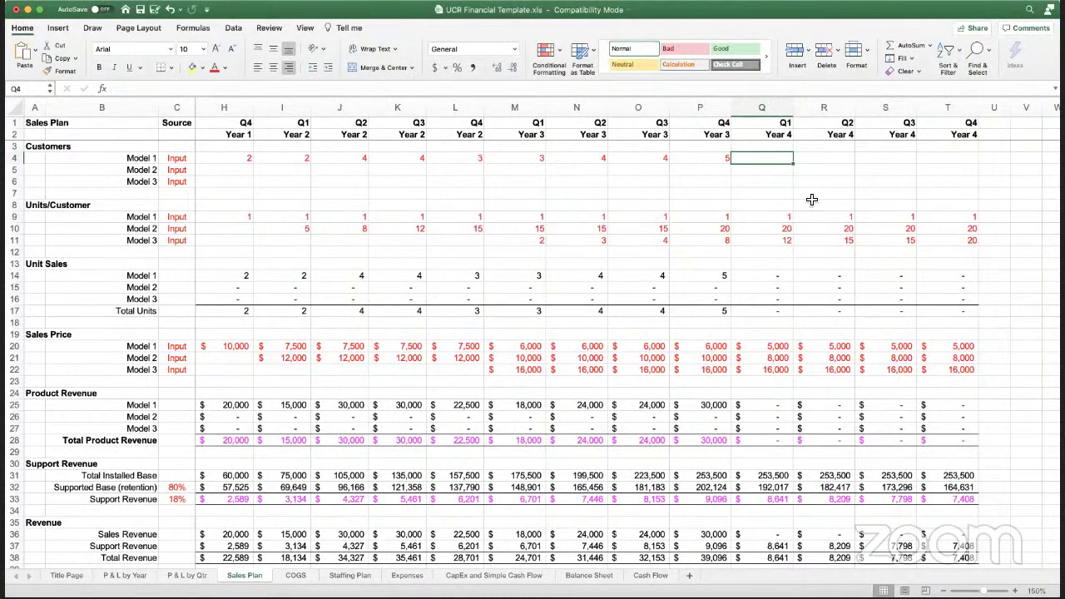
pyautogui.write('5')
pyautogui.press('Tab')
pyautogui.write('5')
pyautogui.press('Tab')
pyautogui.write('5')
pyautogui.press('Tab')
pyautogui.write('6')
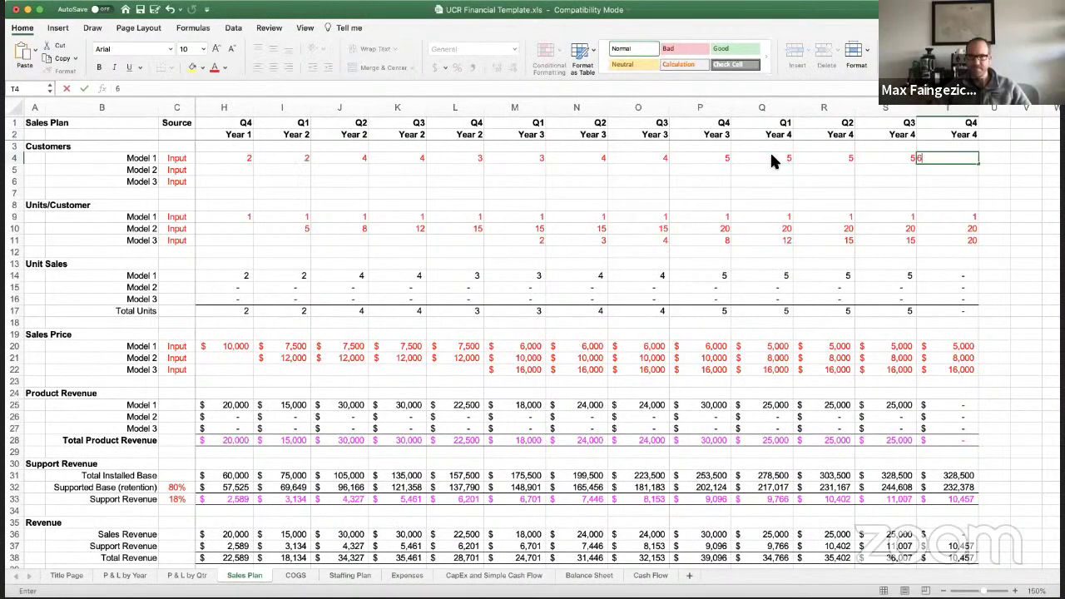
# - Total the Model 1 customers row and calculate +56/80 in the empty cell V4 beside it
pyautogui.hotkey('shift', 'space')
pyautogui.hscroll(-3, 770, 150)
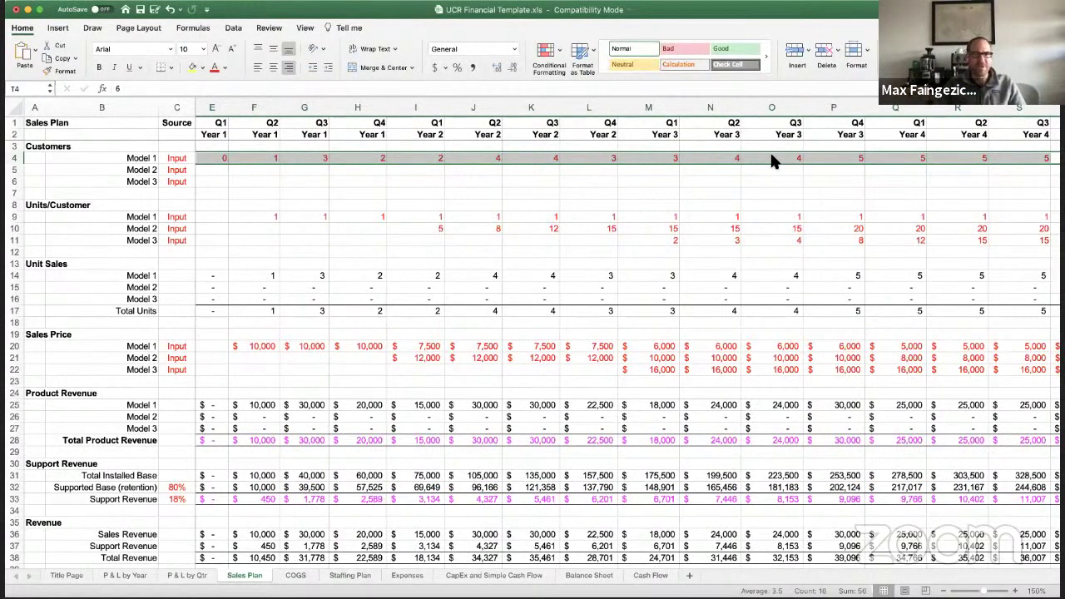
pyautogui.press('Right')
pyautogui.press('Right')
pyautogui.write('+56*')
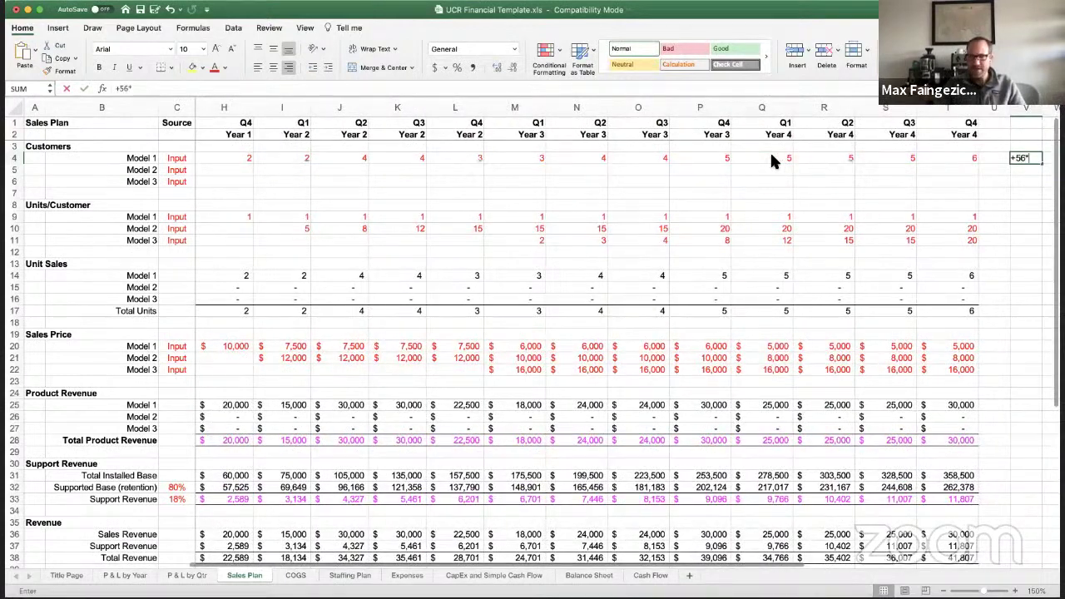
pyautogui.press('BackSpace')
pyautogui.write('/')
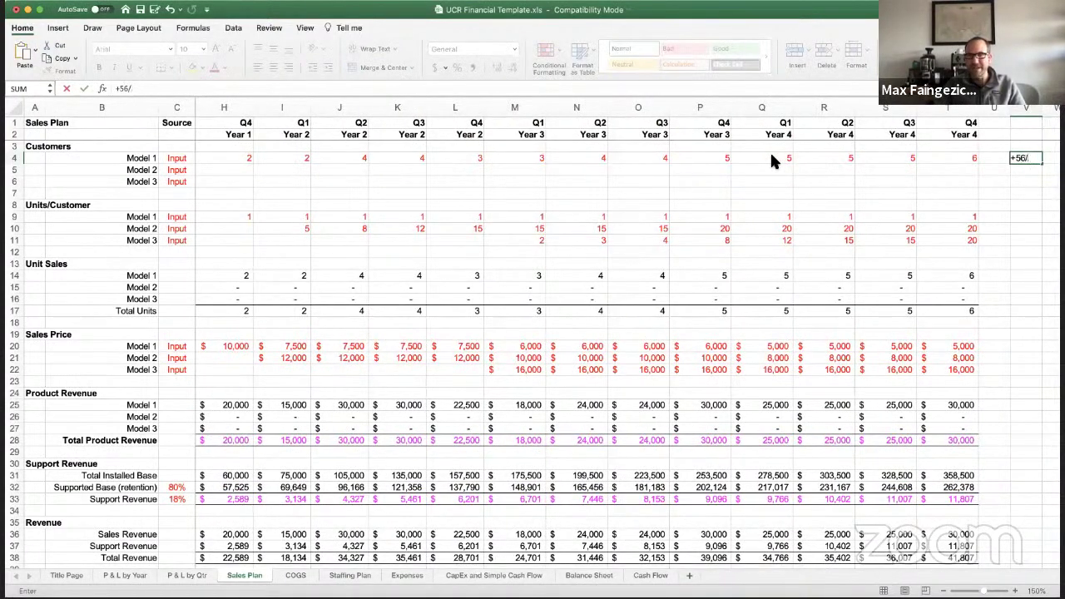
pyautogui.write('80')
pyautogui.press('Return')
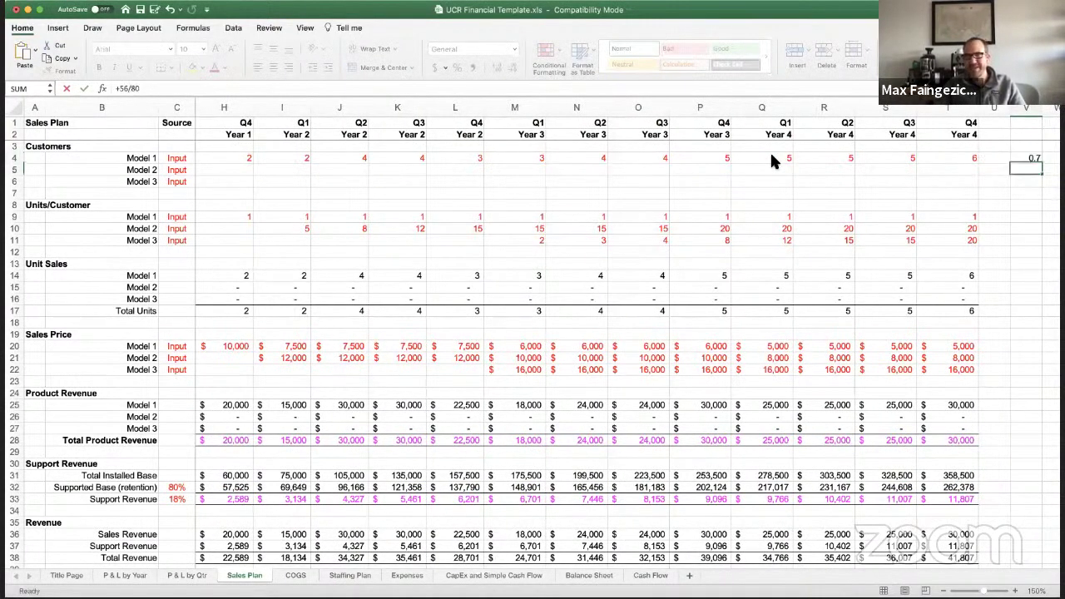
# - Undo the scratch calculation in V4 and return to the Year 4 Q4 customers in T4
pyautogui.press('super+z')
pyautogui.press('Left')
pyautogui.press('Left')
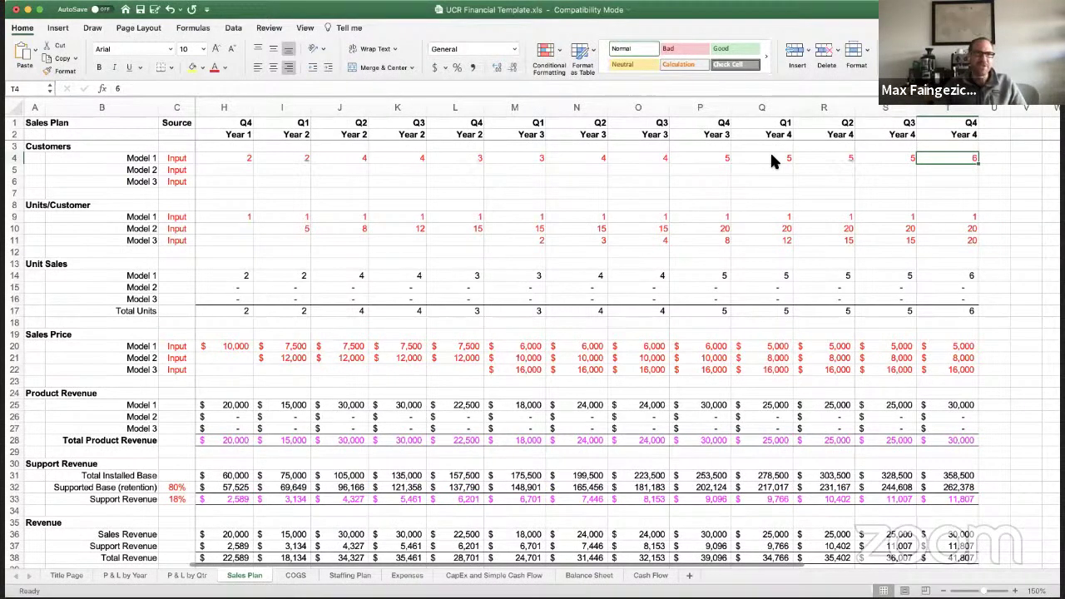
# - Review the Model 1 customers in row 4 from Year 4 Q4 back to Year 1 Q1
pyautogui.press('Left')
pyautogui.press('Left')
pyautogui.press('Left')
pyautogui.press('Left')
pyautogui.press('Left')
pyautogui.press('Left')
pyautogui.press('Left')
pyautogui.press('Left')
pyautogui.press('Left')
pyautogui.press('Left')
pyautogui.press('Left')
pyautogui.press('Left')
pyautogui.press('Left')
pyautogui.press('Left')
pyautogui.press('Left')
pyautogui.press('Left')
pyautogui.press('Left')
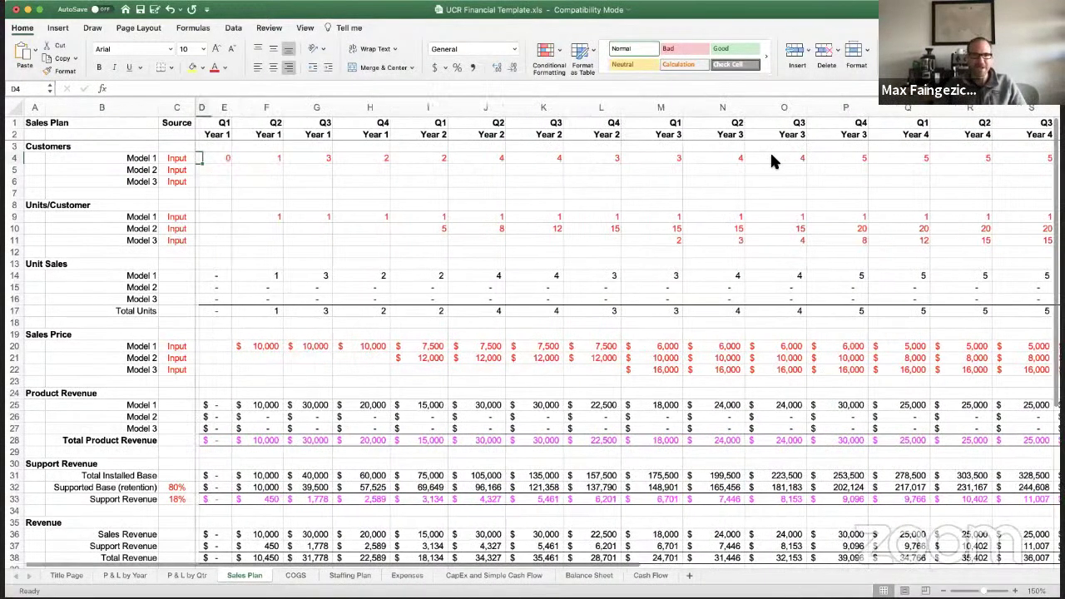
pyautogui.press('Right')
pyautogui.press('Right')
# - Examine the Units/Customer section and its Model 1 row starting at Year 1 Q2
pyautogui.press('Down')
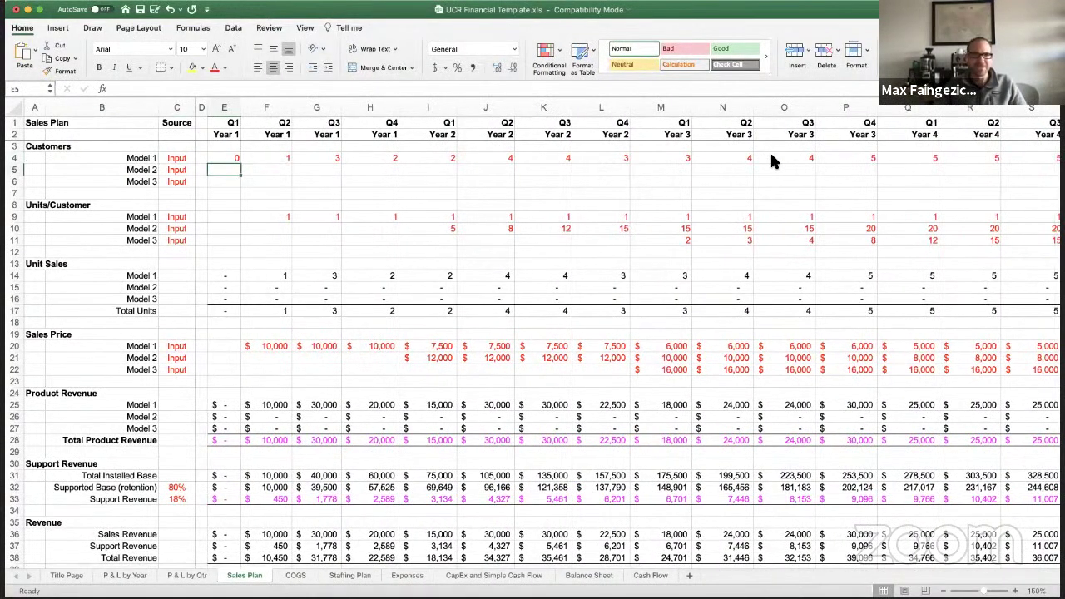
pyautogui.press('Down')
pyautogui.press('Down')
pyautogui.press('Down')
pyautogui.press('Down')
pyautogui.press('Down')
pyautogui.press('Up')
pyautogui.press('Up')
pyautogui.press('Left')
pyautogui.press('Left')
pyautogui.press('Left')
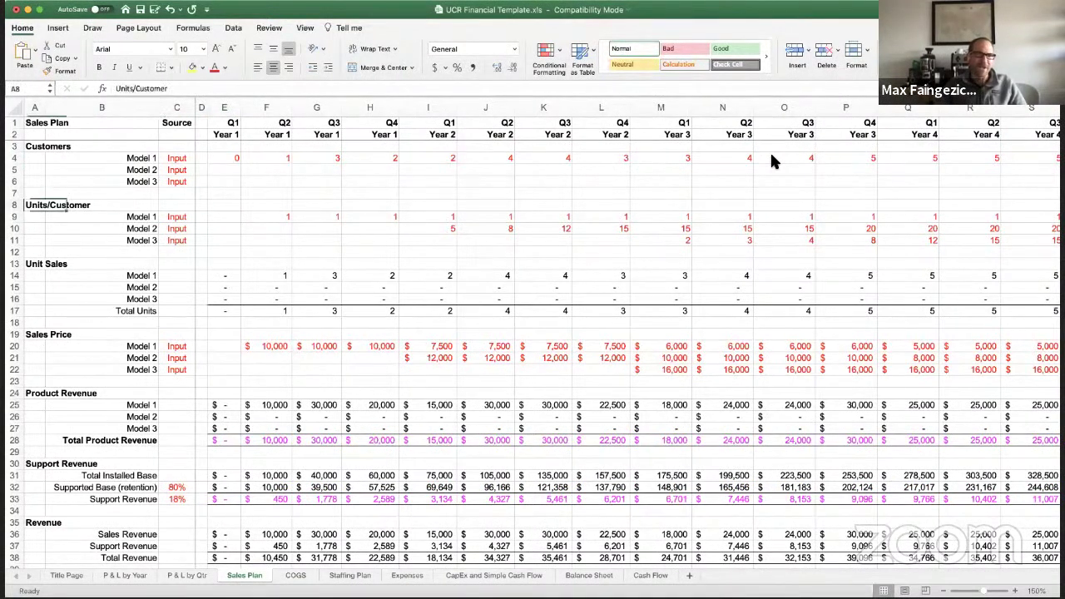
pyautogui.press('Right')
pyautogui.press('Right')
pyautogui.press('Down')
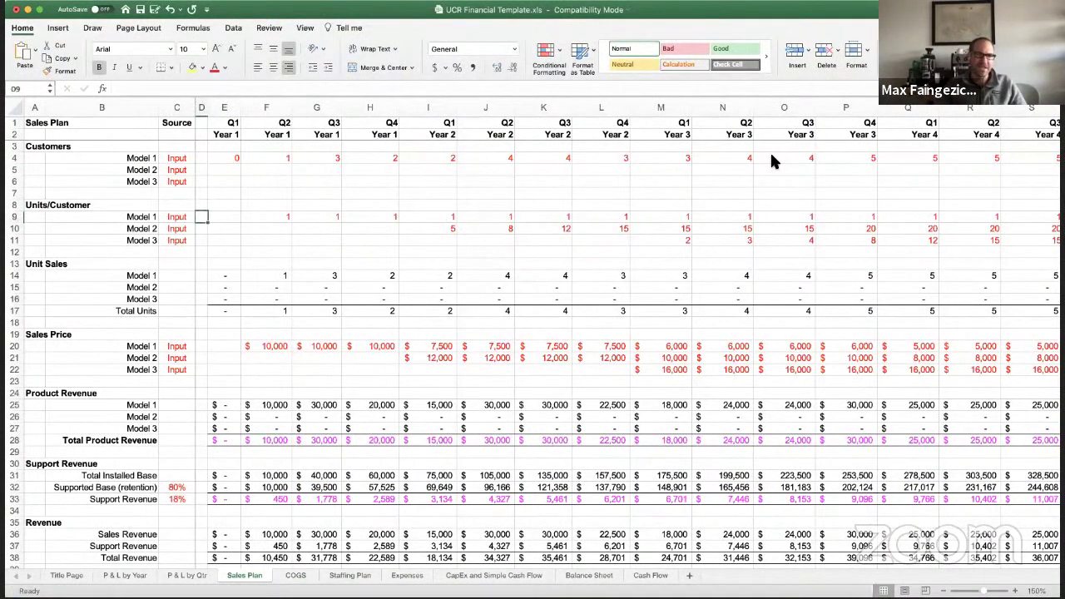
pyautogui.press('Right')
pyautogui.press('Right')
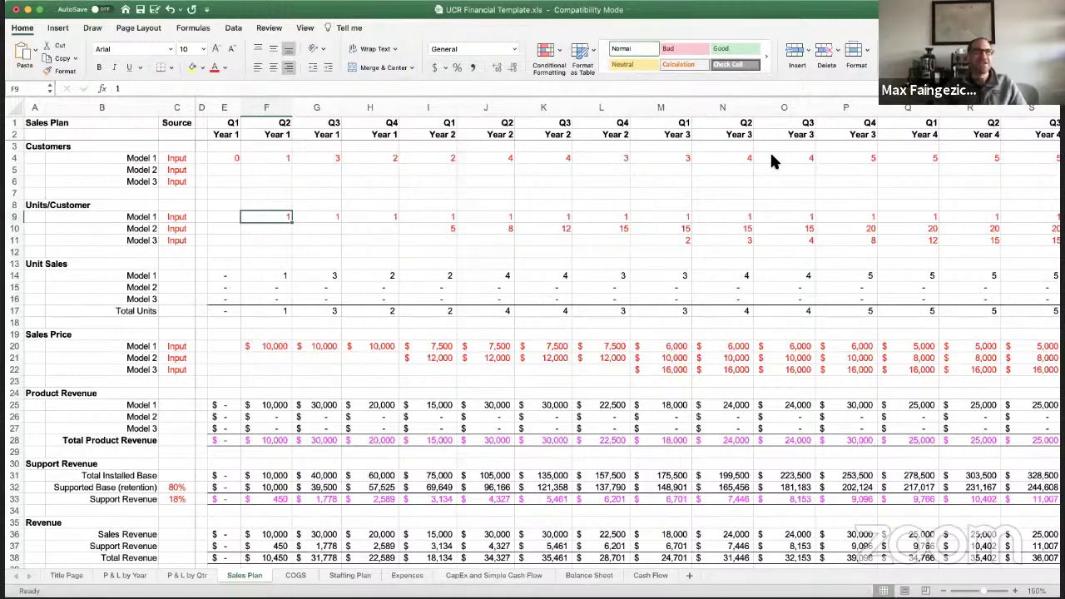
# - Clear the Model 2 and Model 3 units per customer for Years 2 to 4 in rows 10 and 11
pyautogui.press('Right')
pyautogui.press('Right')
pyautogui.press('Right')
pyautogui.press('Right')
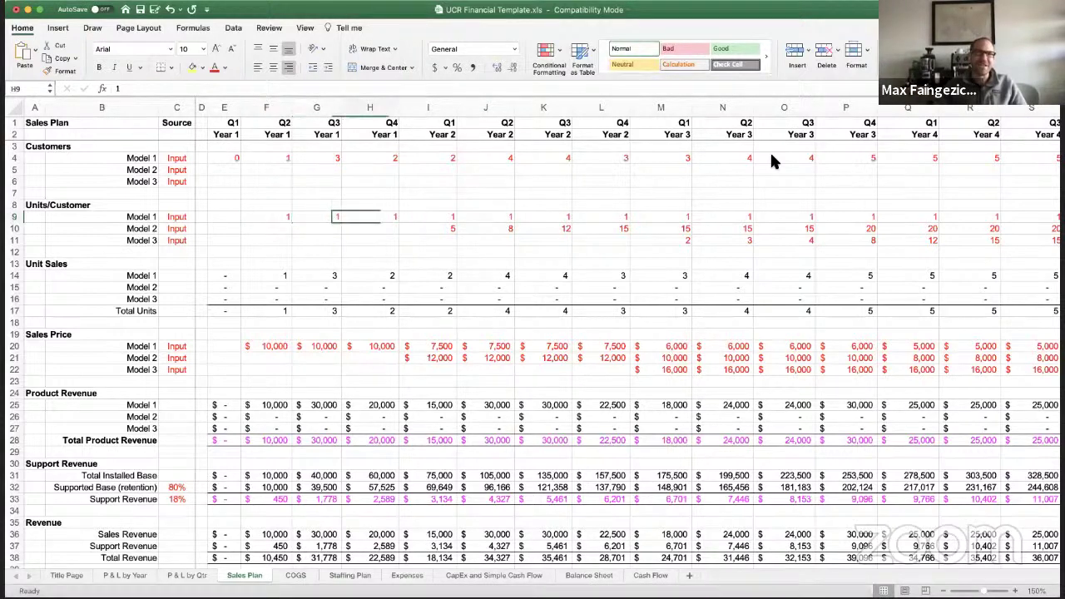
pyautogui.press('Down')
pyautogui.press('Left')
pyautogui.hotkey('shift', 'Down')
pyautogui.hotkey('shift', 'Right')
pyautogui.hotkey('shift', 'Right')
pyautogui.hotkey('shift', 'Right')
pyautogui.hotkey('shift', 'Right')
pyautogui.hotkey('shift', 'Right')
pyautogui.hotkey('shift', 'Right')
pyautogui.hotkey('shift', 'Right')
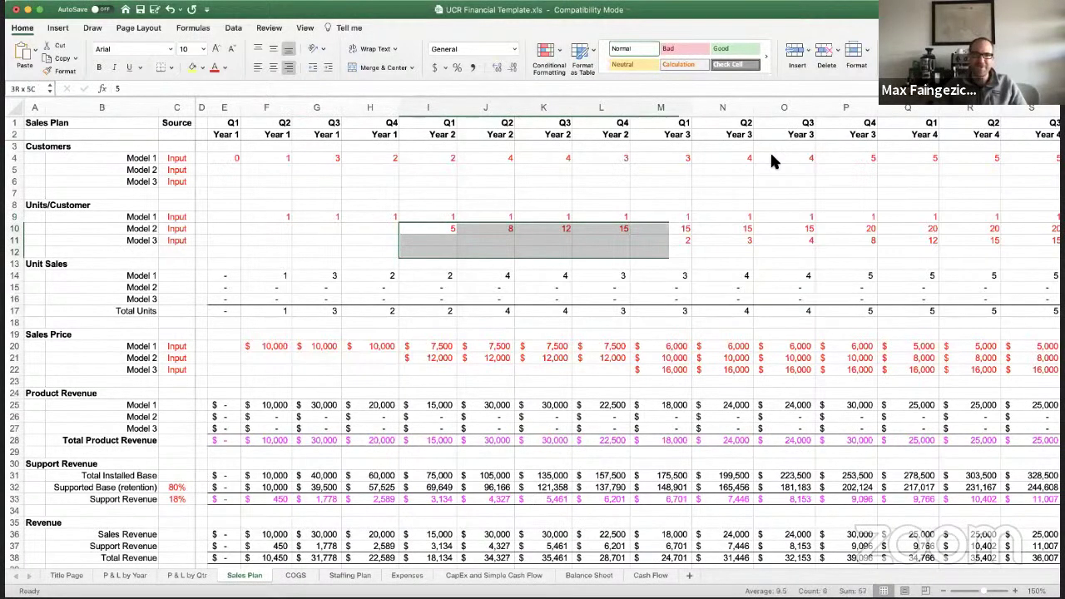
pyautogui.hotkey('shift', 'Right')
pyautogui.hotkey('shift', 'Right')
pyautogui.hotkey('shift', 'Right')
pyautogui.hotkey('shift', 'Right')
pyautogui.hotkey('shift', 'Right')
pyautogui.hotkey('shift', 'Right')
pyautogui.hotkey('shift', 'Right')
pyautogui.hotkey('shift', 'Right')
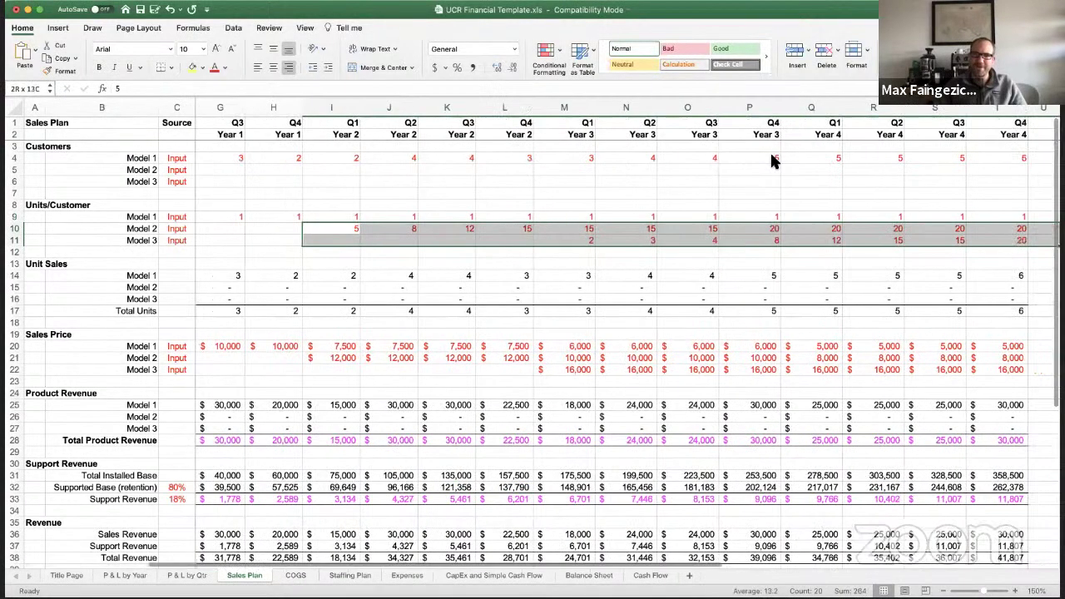
pyautogui.press('Delete')
# - Review the Model 1 units per customer in row 9 across the Year 1 quarters
pyautogui.press('Up')
pyautogui.press('Left')
pyautogui.press('Left')
pyautogui.press('Left')
pyautogui.press('Left')
pyautogui.press('Left')
pyautogui.press('Left')
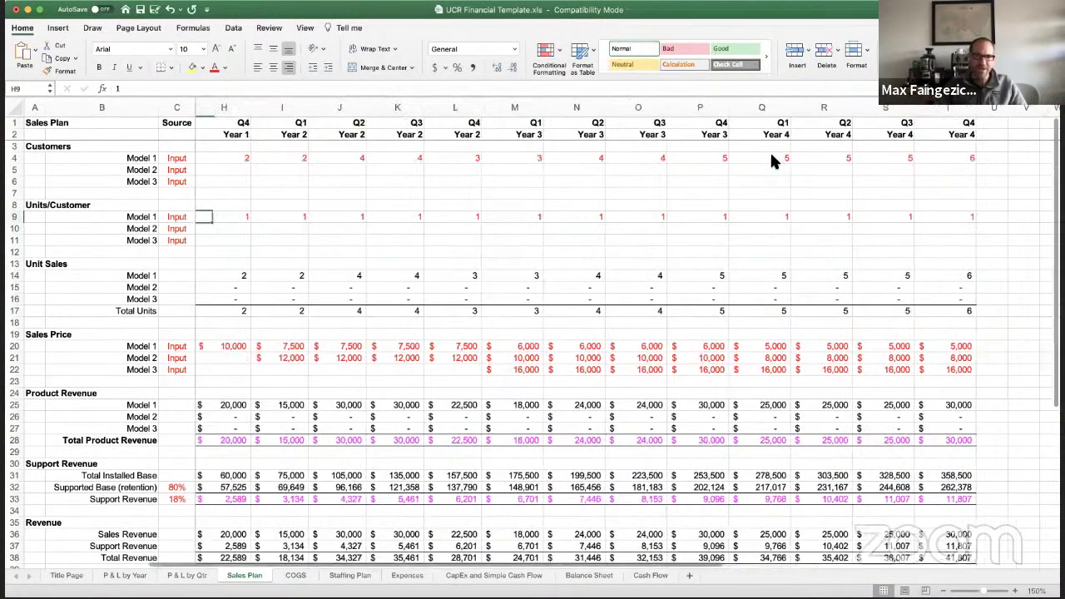
pyautogui.press('Right')
pyautogui.press('Right')
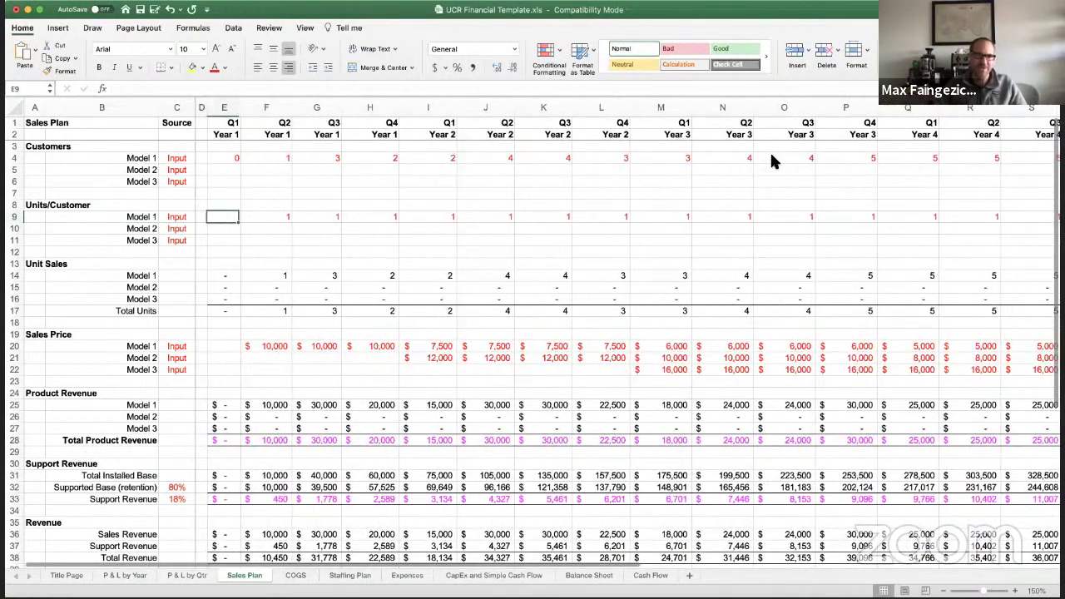
pyautogui.press('Right')
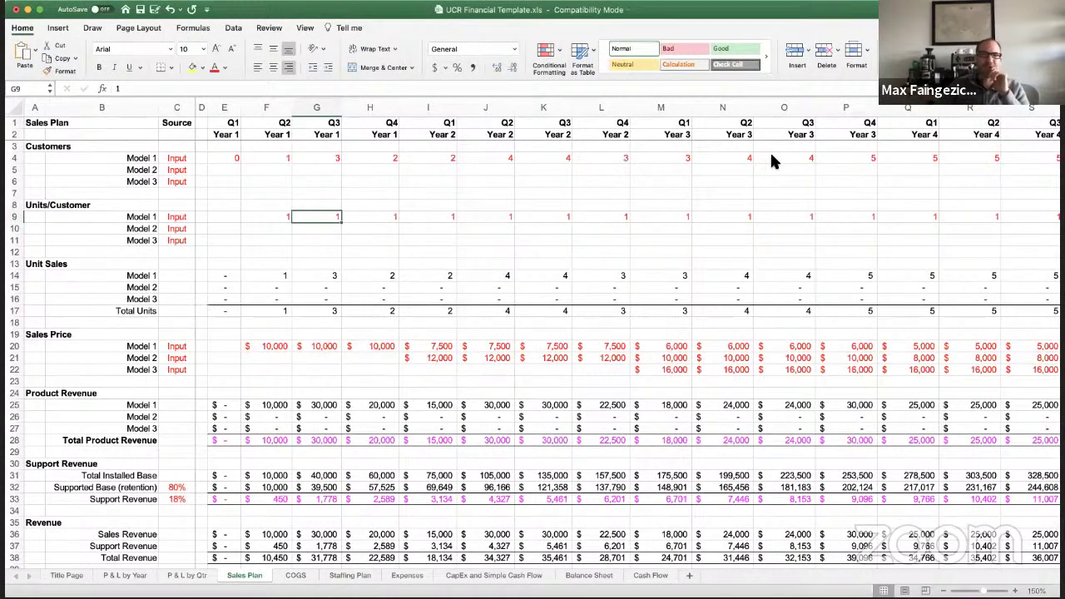
pyautogui.press('Left')
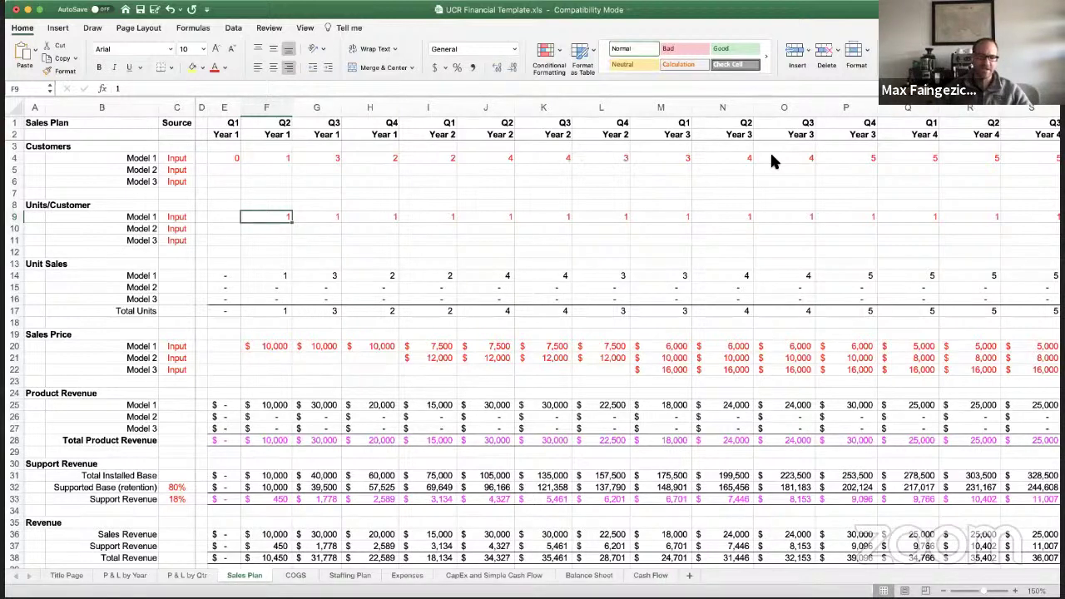
pyautogui.press('Left')
pyautogui.press('Left')
pyautogui.press('Left')
pyautogui.press('Left')
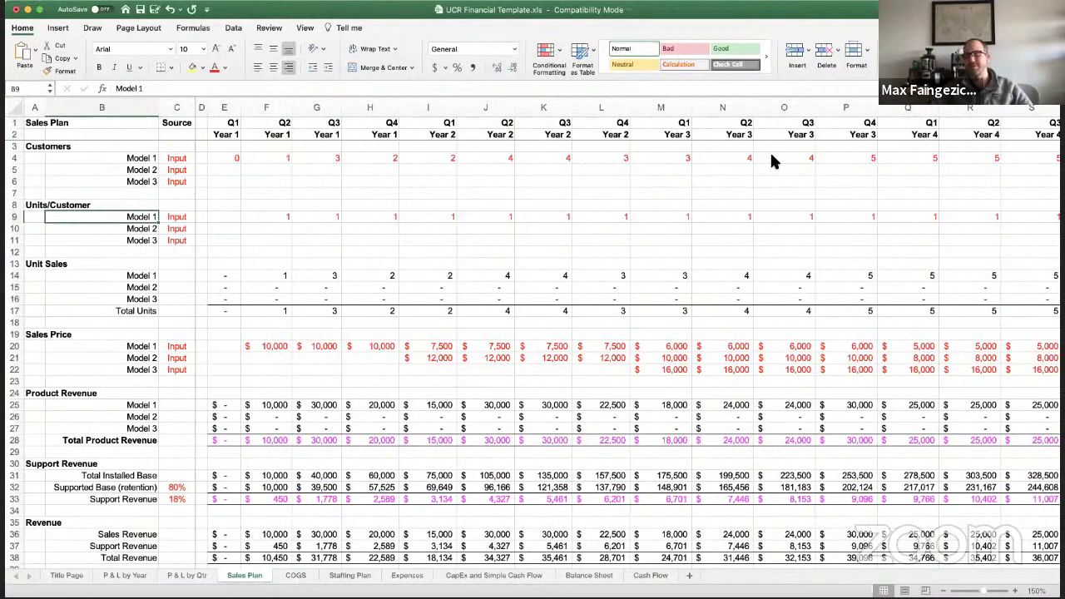
pyautogui.press('Right')
pyautogui.press('Right')
pyautogui.press('Right')
pyautogui.press('Right')
pyautogui.press('Right')
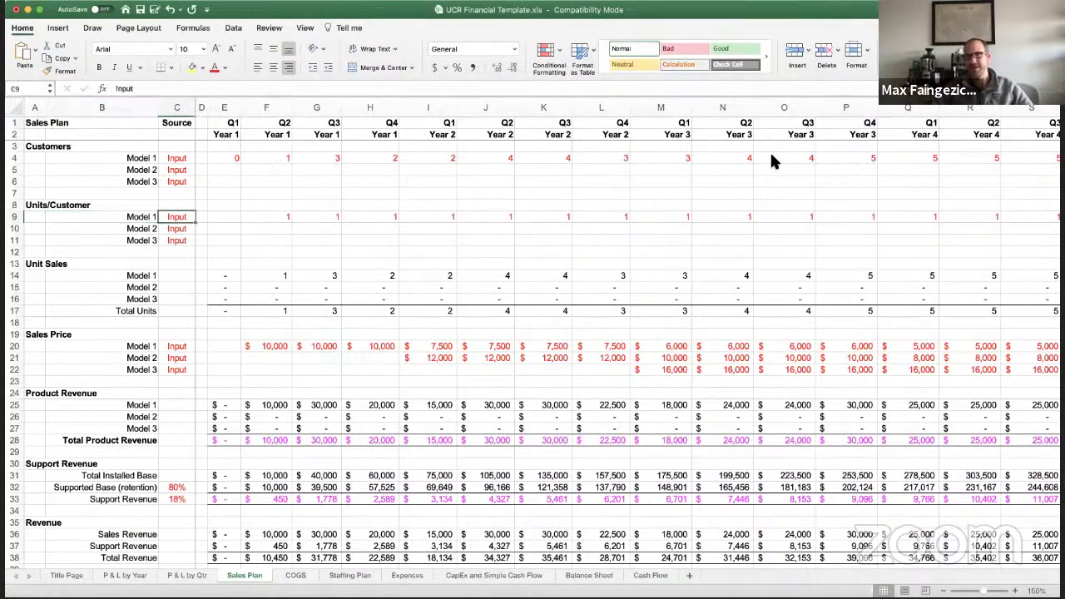
pyautogui.press('Left')
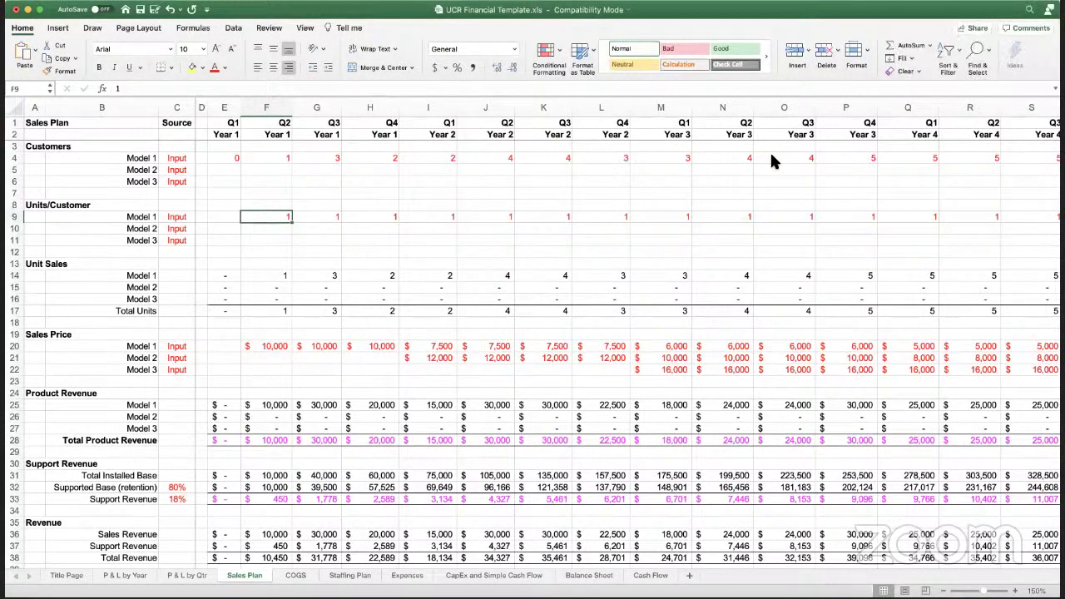
# - Set the Model 1 units per customer to 2 for both Year 1 Q3 and Q4 in G9:H9
pyautogui.press('Right')
pyautogui.press('Right')
pyautogui.write('22')
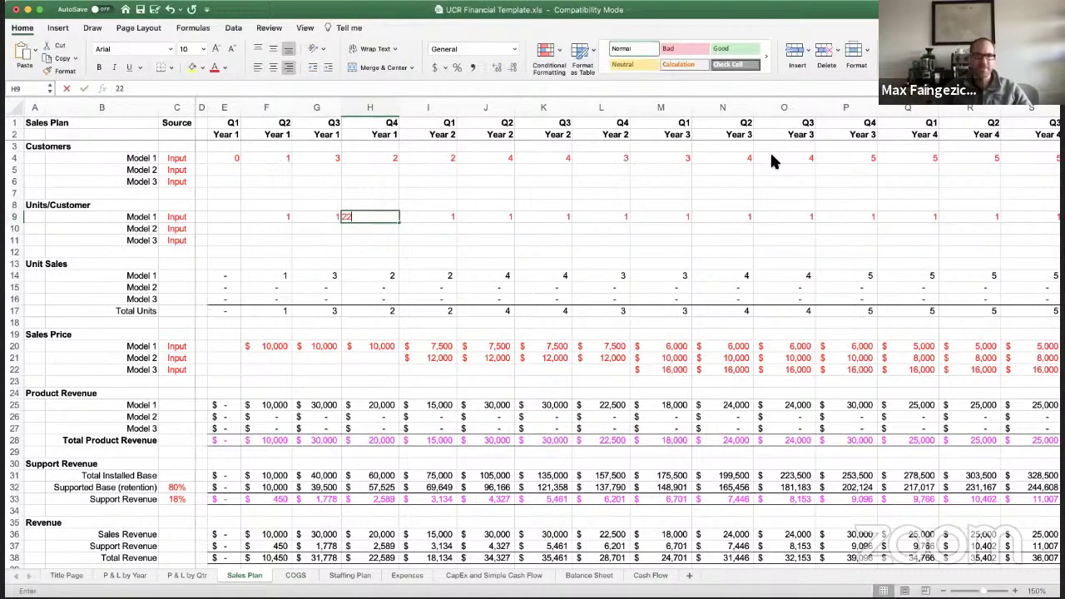
pyautogui.press('Left')
pyautogui.write('2')
pyautogui.press('Right')
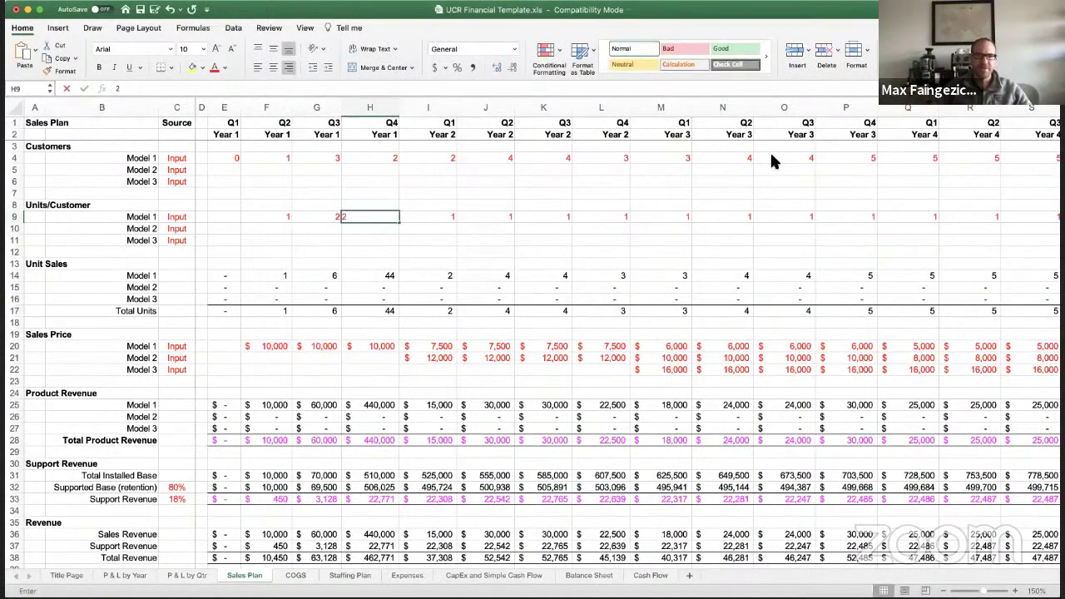
pyautogui.write('2')
pyautogui.press('Right')
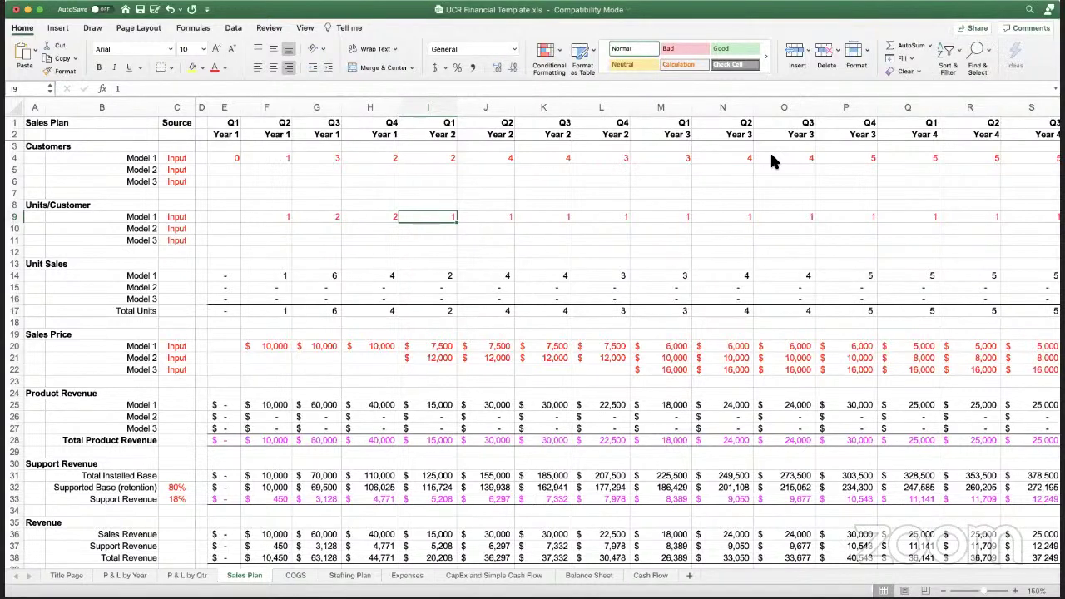
# - Enter Model 1 units per customer of 3, 4, 4 and 5 for Year 2 Q1 to Q4 in I9:L9
pyautogui.press('Right')
pyautogui.press('Left')
pyautogui.write('3')
pyautogui.press('Right')
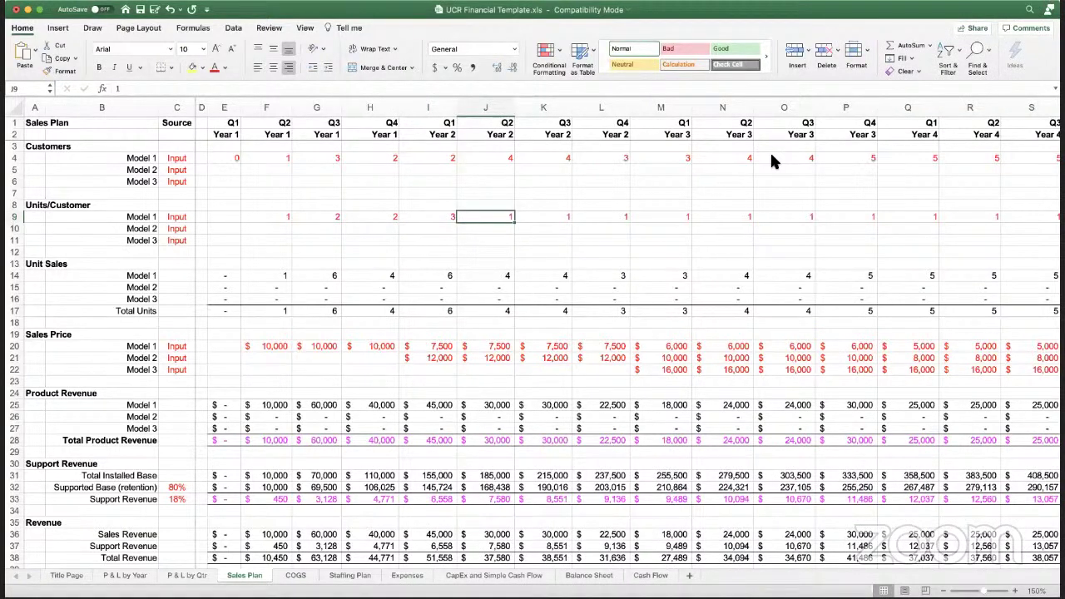
pyautogui.write('4')
pyautogui.press('Right')
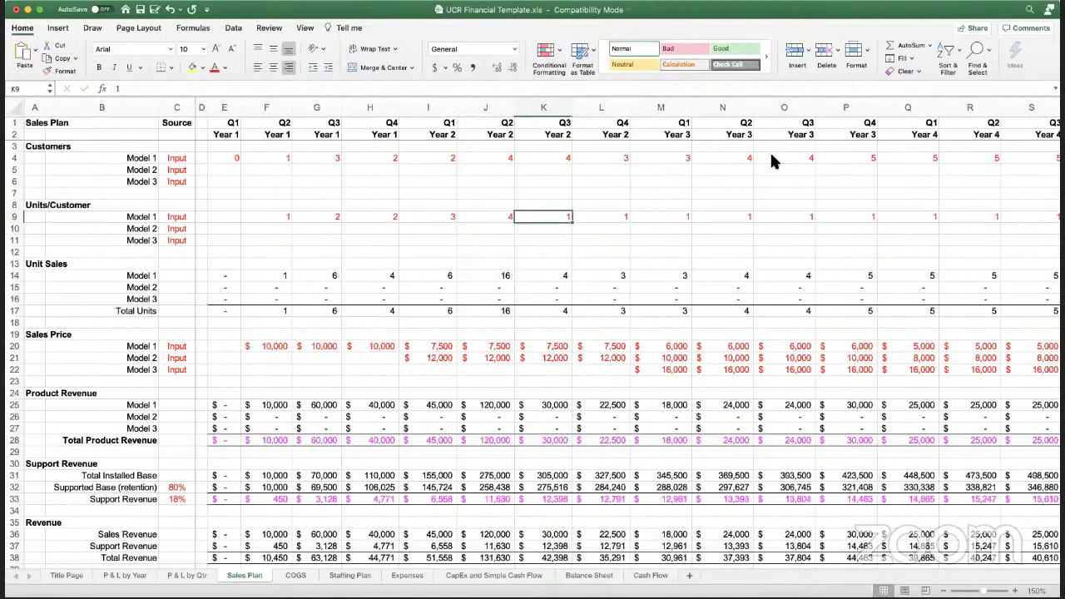
pyautogui.write('4')
pyautogui.press('Right')
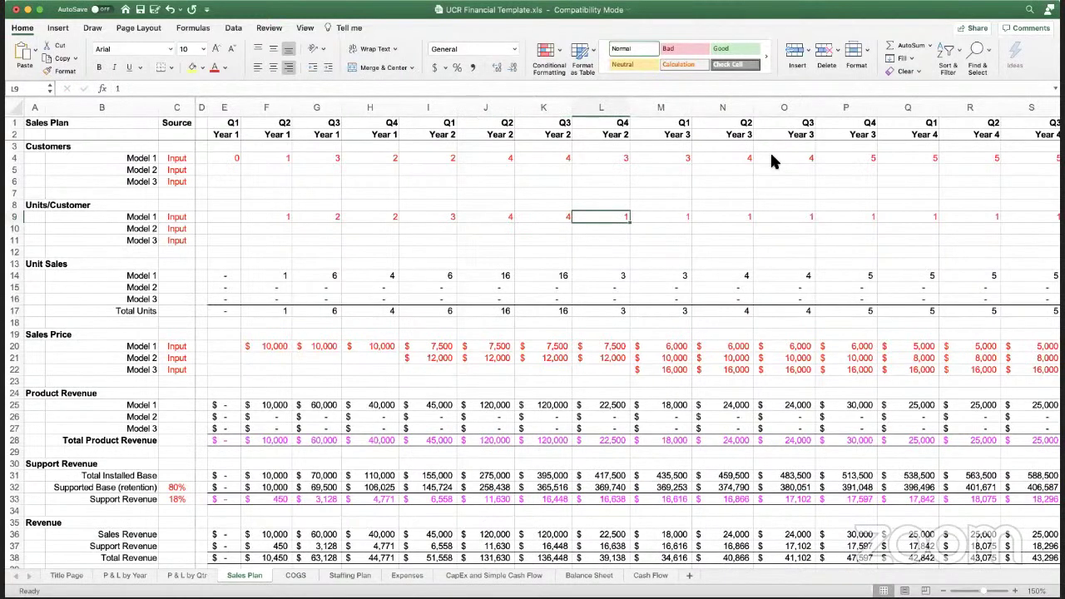
pyautogui.write('5')
pyautogui.press('Right')
# - Enter Model 1 units per customer of 6, 8, 10 and 20 for Year 3 Q1 to Q4 in M9:P9
pyautogui.write('6')
pyautogui.press('Right')
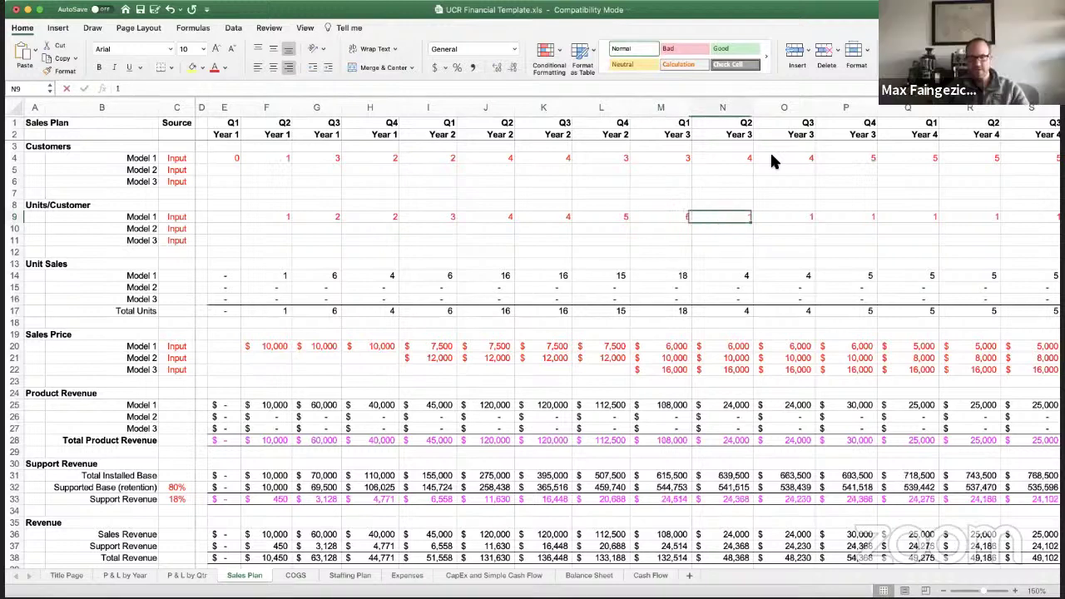
pyautogui.write('8')
pyautogui.press('Right')
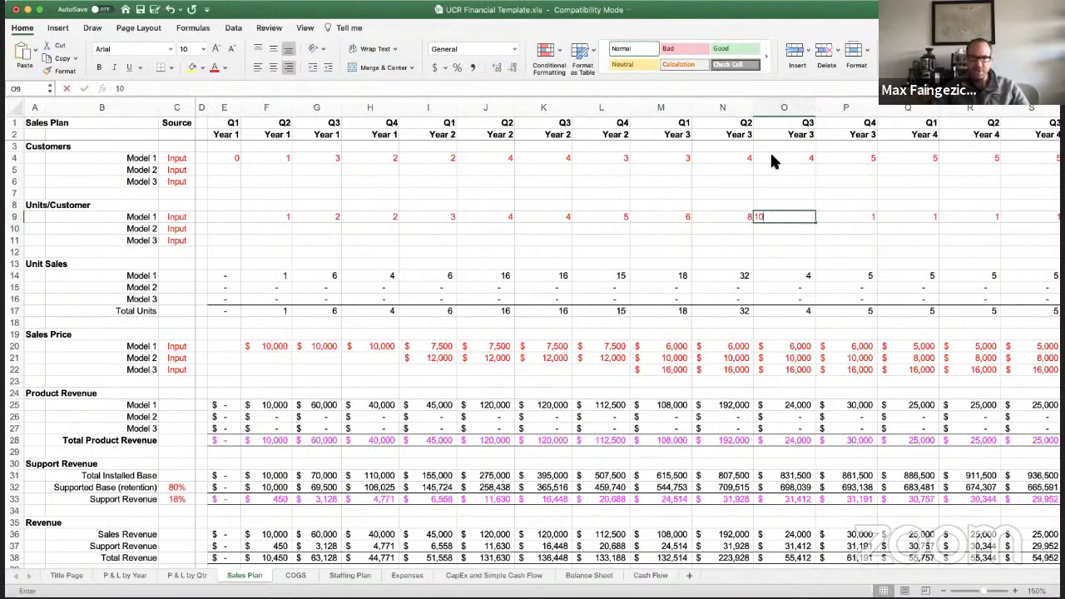
pyautogui.write('10')
pyautogui.press('Right')
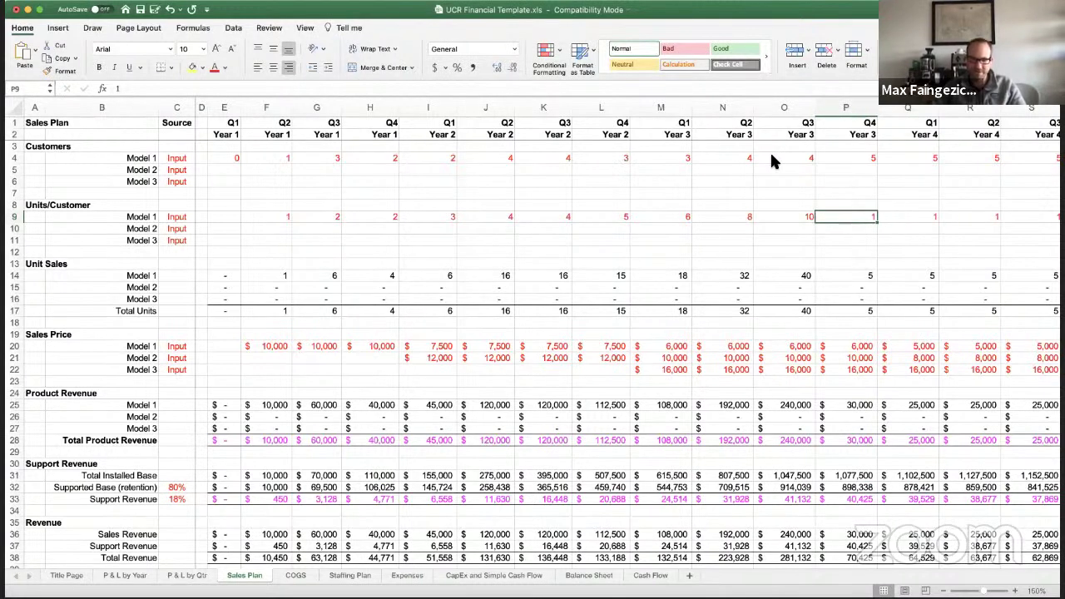
pyautogui.write('20')
pyautogui.press('Right')
# - Enter Model 1 units per customer of 40, 60, 80 and 100 for Year 4 Q1 to Q4 in Q9:T9
pyautogui.write('40')
pyautogui.press('Right')
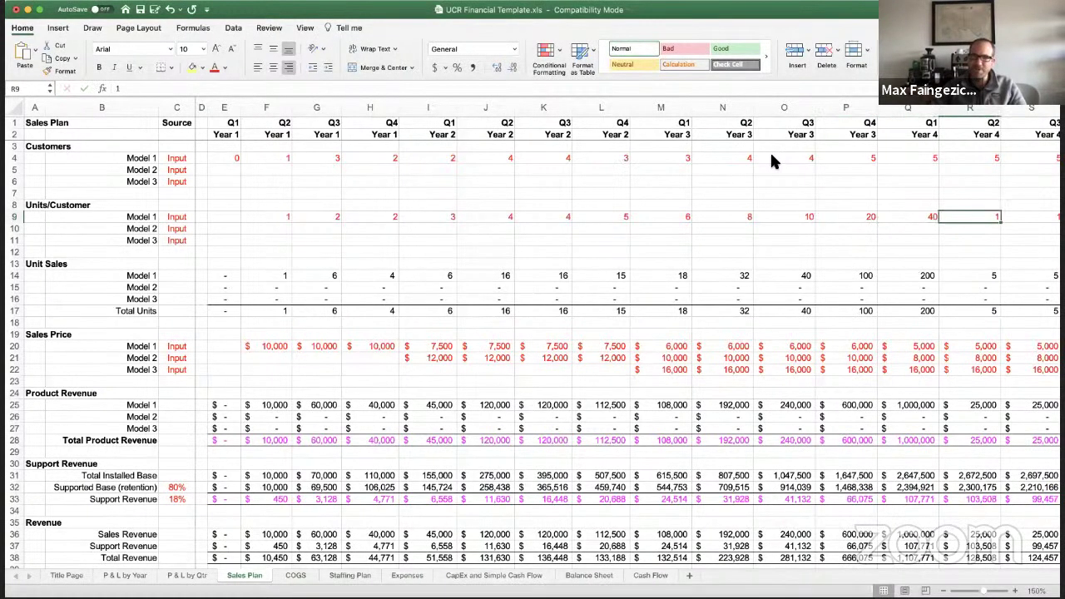
pyautogui.write('60')
pyautogui.press('Right')
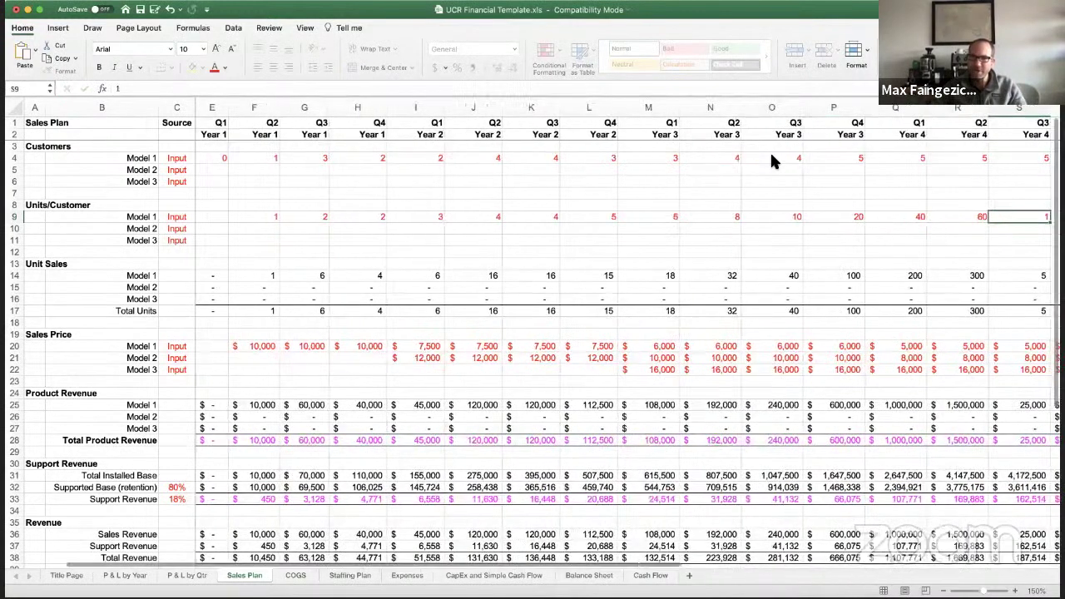
pyautogui.write('80')
pyautogui.press('Right')
pyautogui.write('100')
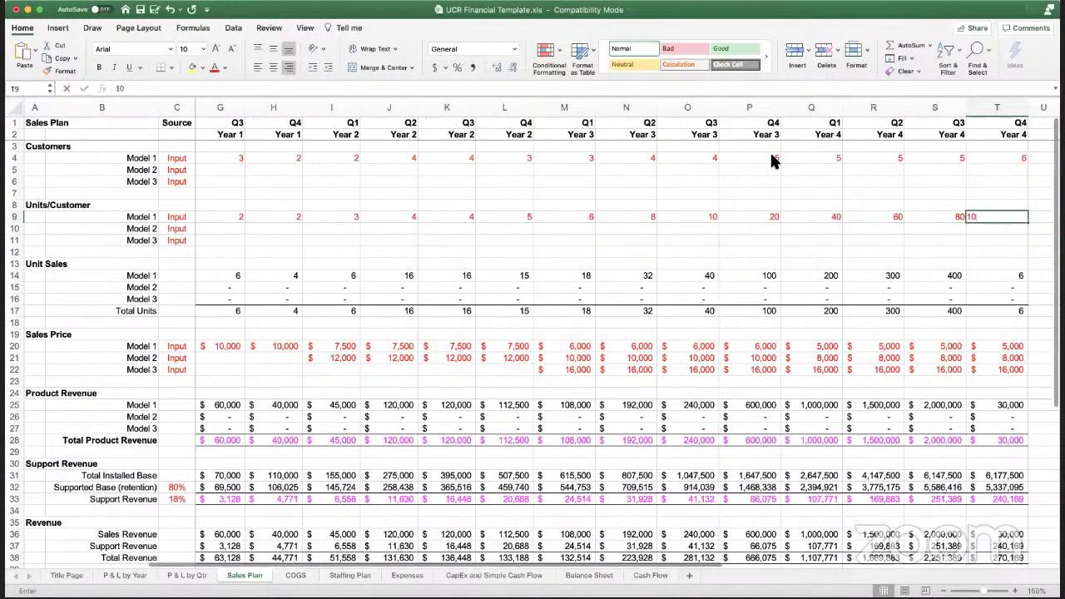
pyautogui.press('Left')
# - Review the Model 1 units per customer in row 9 from Year 4 back to Year 1 Q2
pyautogui.press('Left')
pyautogui.press('Left')
pyautogui.press('Left')
pyautogui.press('Left')
pyautogui.press('Left')
pyautogui.press('Left')
pyautogui.press('Left')
pyautogui.press('Left')
pyautogui.press('Left')
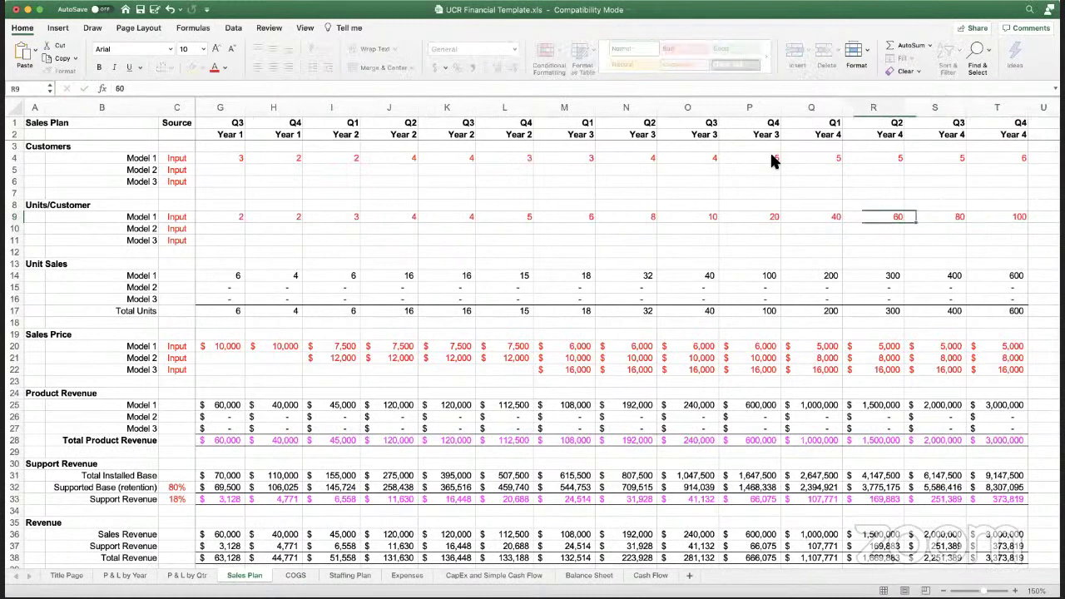
pyautogui.press('Left')
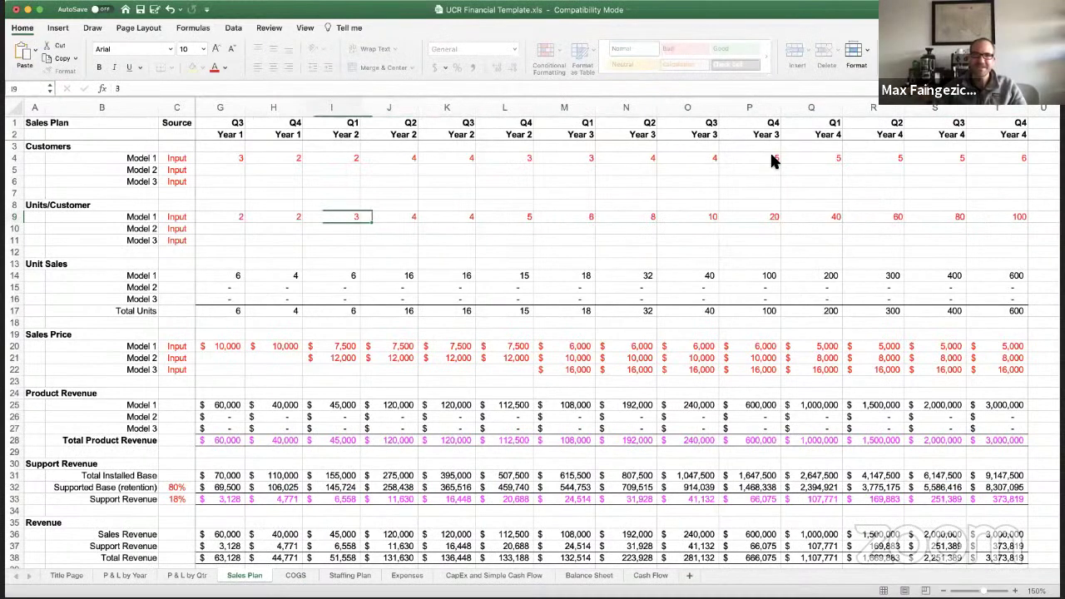
pyautogui.press('Left')
pyautogui.press('Left')
pyautogui.press('Left')
pyautogui.press('Left')
pyautogui.press('Left')
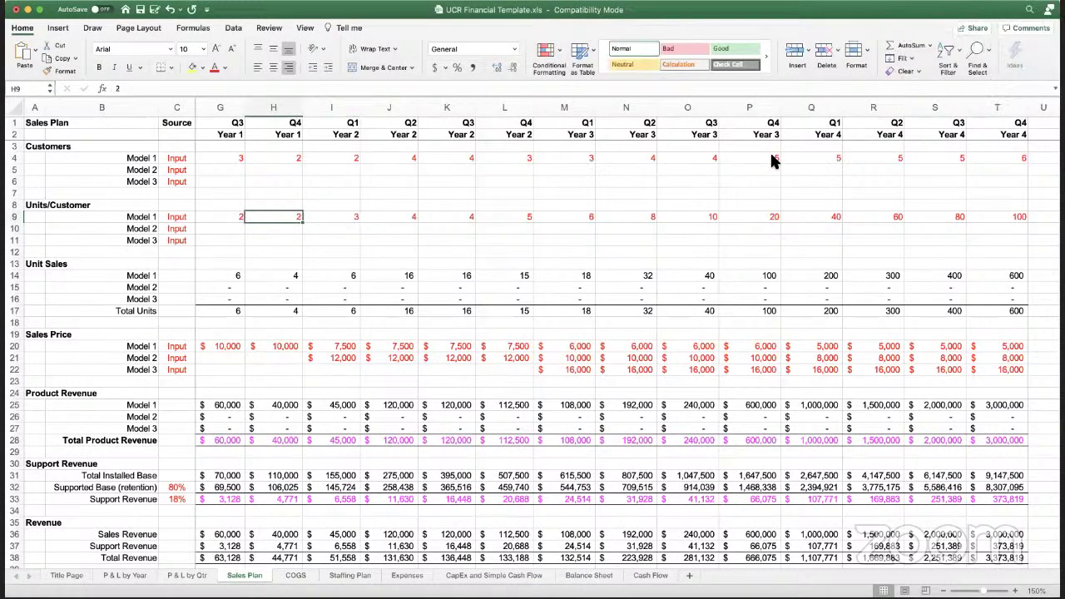
pyautogui.press('Left')
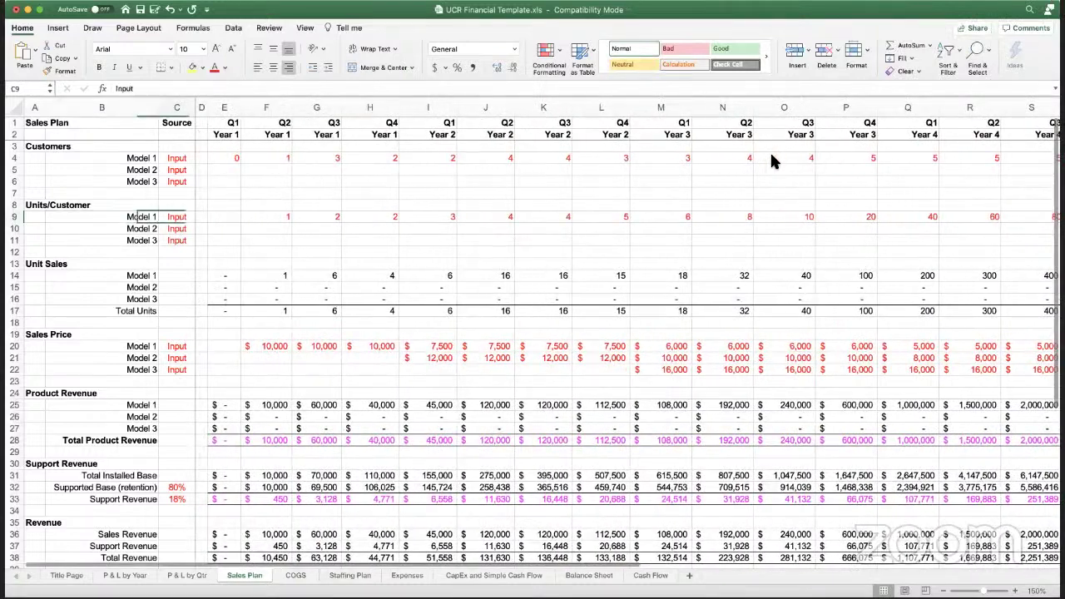
pyautogui.press('Right')
pyautogui.press('Right')
pyautogui.press('Right')
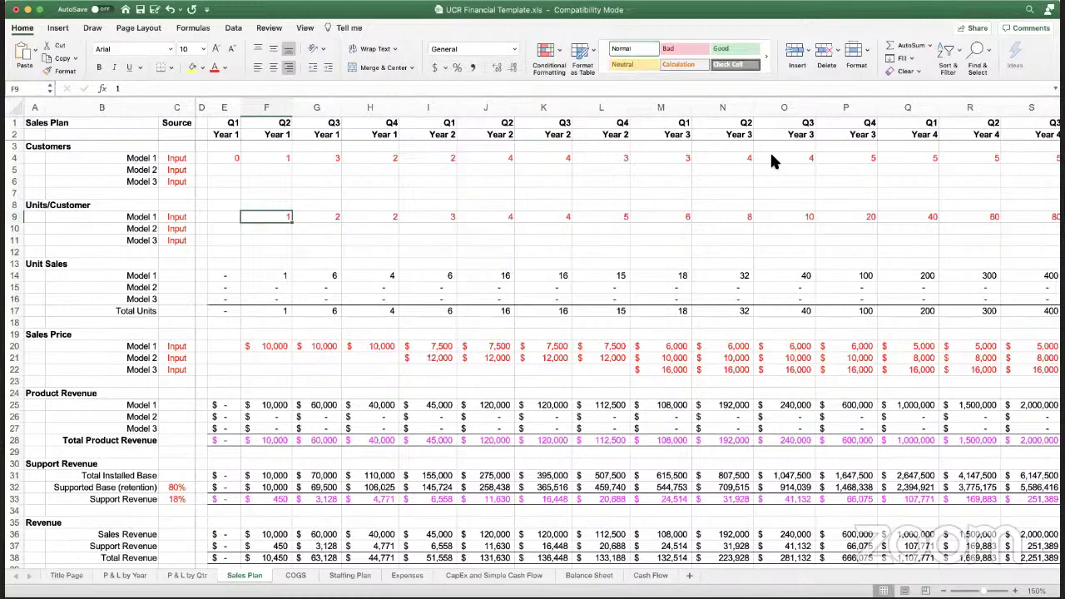
# - Clear the Model 2 and Model 3 sales prices for Years 2 to 4 in rows 21 and 22
pyautogui.press('Down')
pyautogui.press('Down')
pyautogui.press('Down')
pyautogui.press('Down')
pyautogui.press('Down')
pyautogui.press('Down')
pyautogui.press('Down')
pyautogui.press('Down')
pyautogui.press('Down')
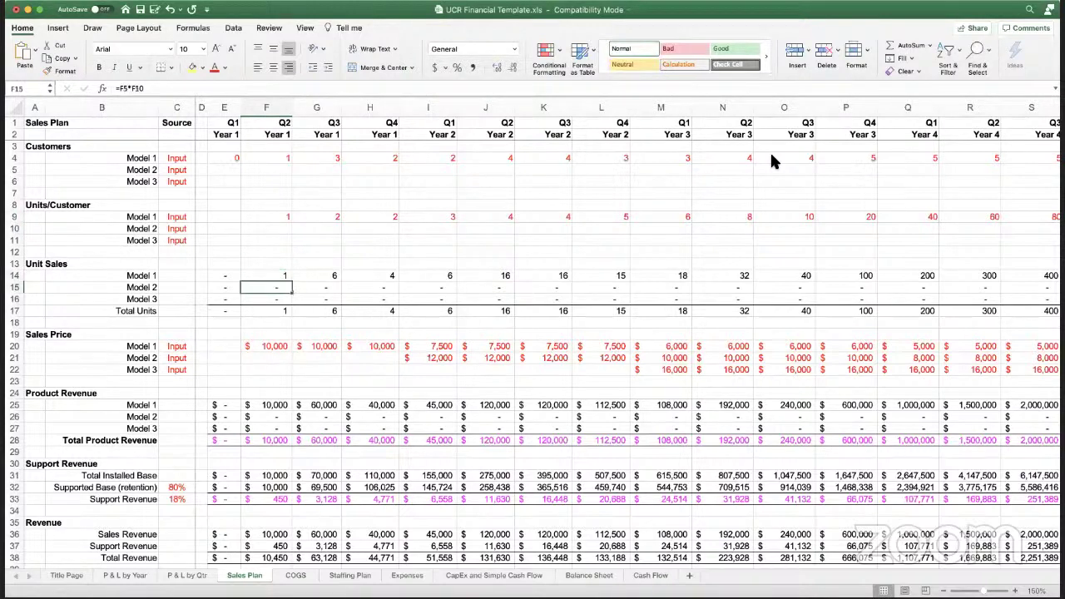
pyautogui.press('Down')
pyautogui.press('Down')
pyautogui.press('Right')
pyautogui.press('Right')
pyautogui.press('Right')
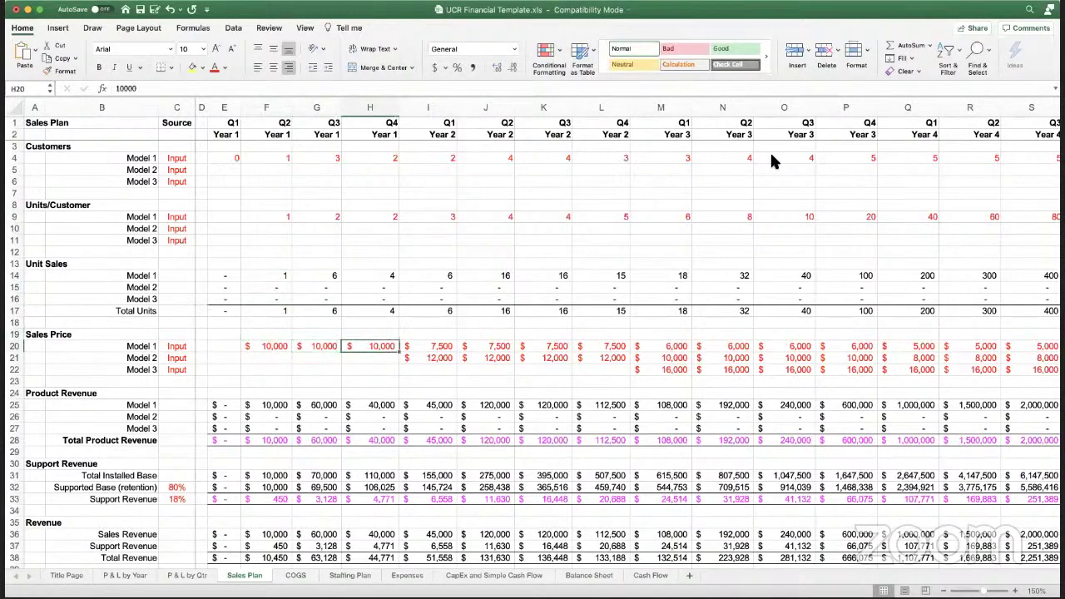
pyautogui.press('Down')
pyautogui.hotkey('shift', 'Right')
pyautogui.hotkey('shift', 'Right')
pyautogui.hotkey('shift', 'Right')
pyautogui.hotkey('shift', 'Right')
pyautogui.hotkey('shift', 'Down')
pyautogui.hotkey('shift', 'Right')
pyautogui.hotkey('shift', 'Right')
pyautogui.hotkey('shift', 'Right')
pyautogui.hotkey('shift', 'Right')
pyautogui.hotkey('shift', 'Right')
pyautogui.hotkey('shift', 'Right')
pyautogui.hotkey('shift', 'Right')
pyautogui.hotkey('shift', 'Right')
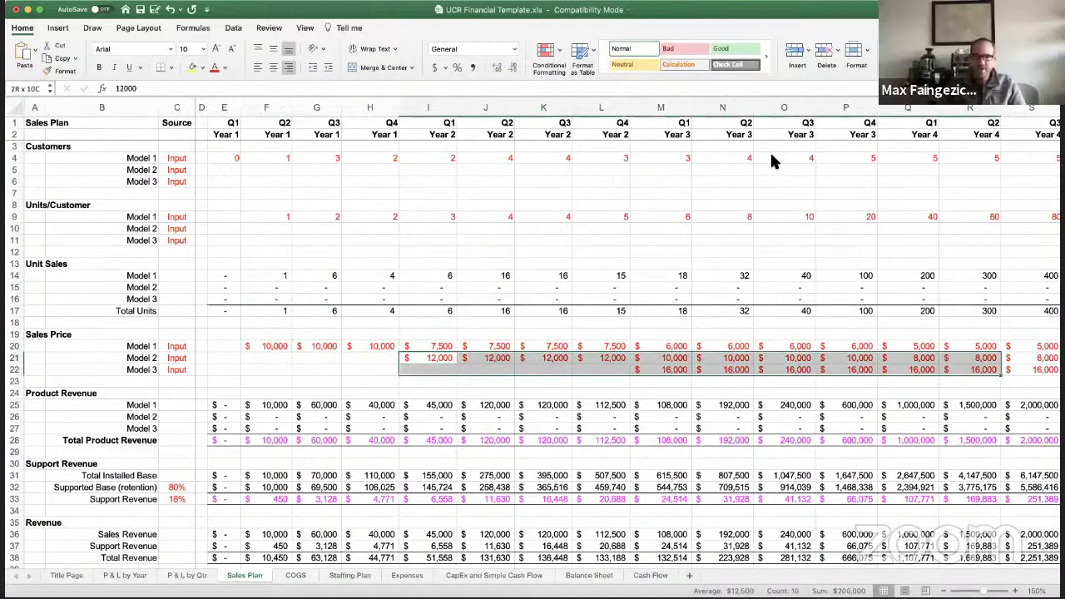
pyautogui.press('Delete')
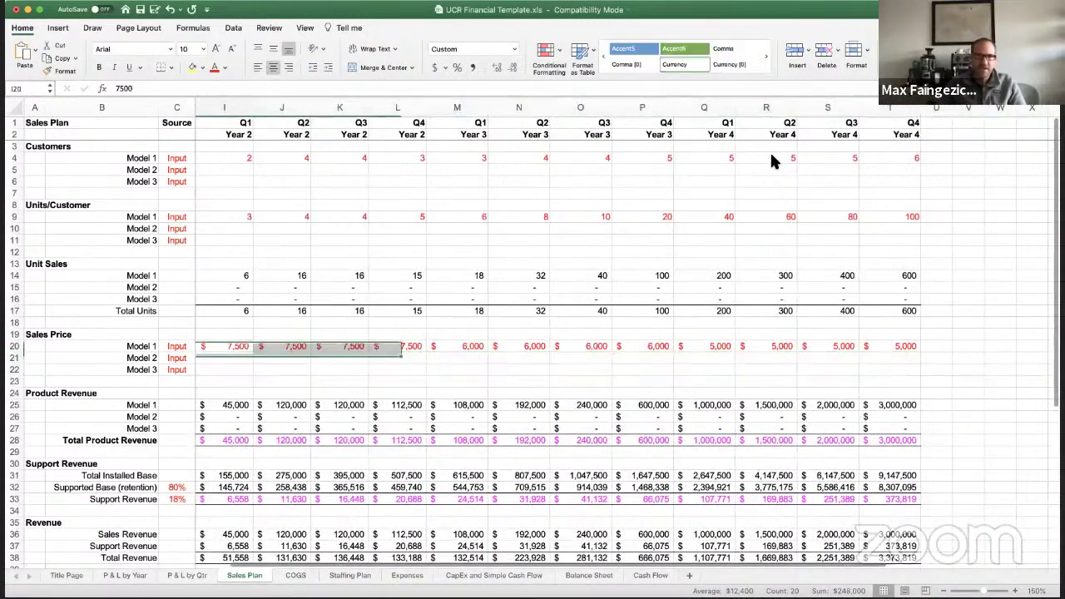
# - Set the Model 1 sales price to 1000 for Year 1 Q2 and Q3 in F20:G20
pyautogui.press('Up')
pyautogui.press('Left')
pyautogui.press('Left')
pyautogui.press('Left')
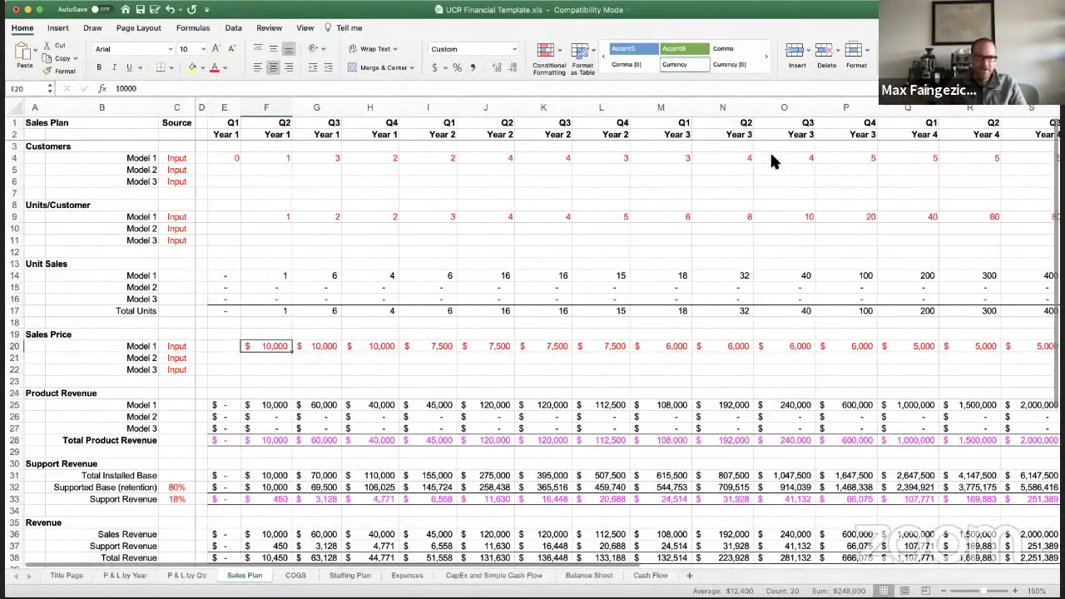
pyautogui.write('1000')
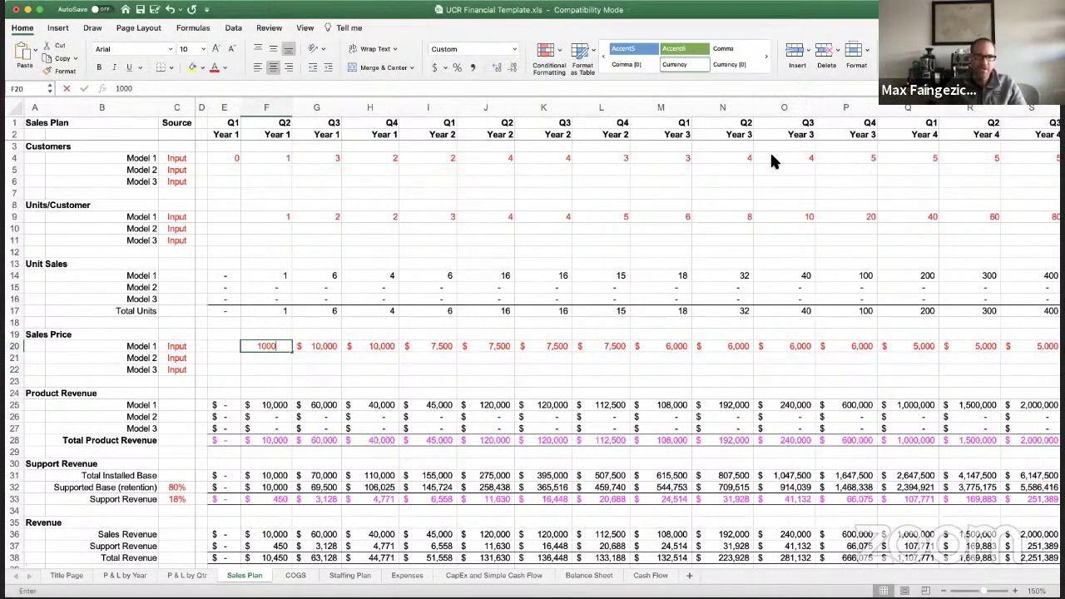
pyautogui.press('Tab')
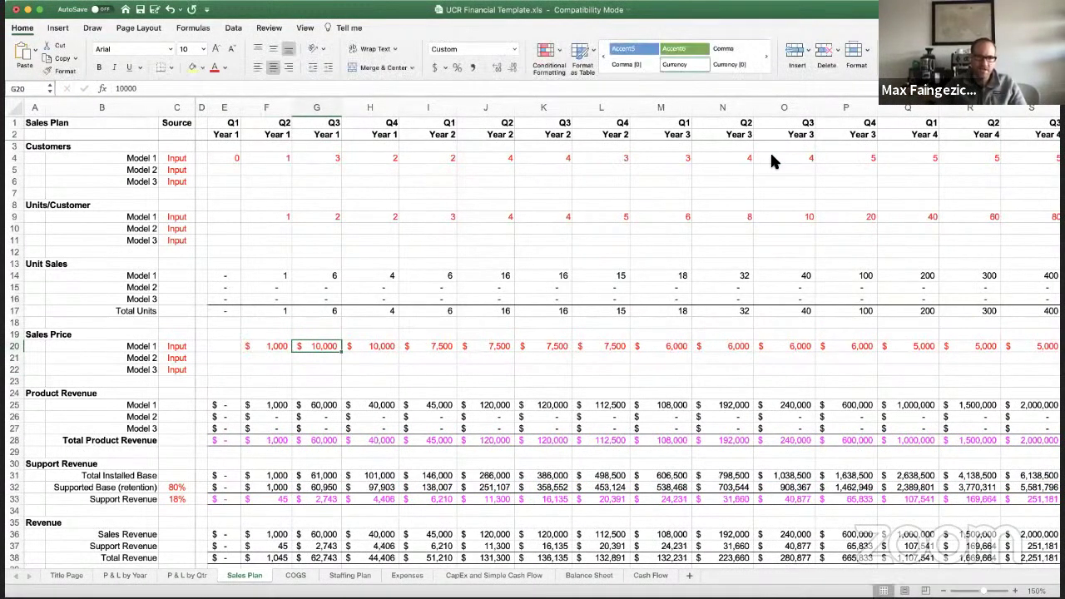
pyautogui.write('1000')
pyautogui.press('Tab')
pyautogui.press('Left')
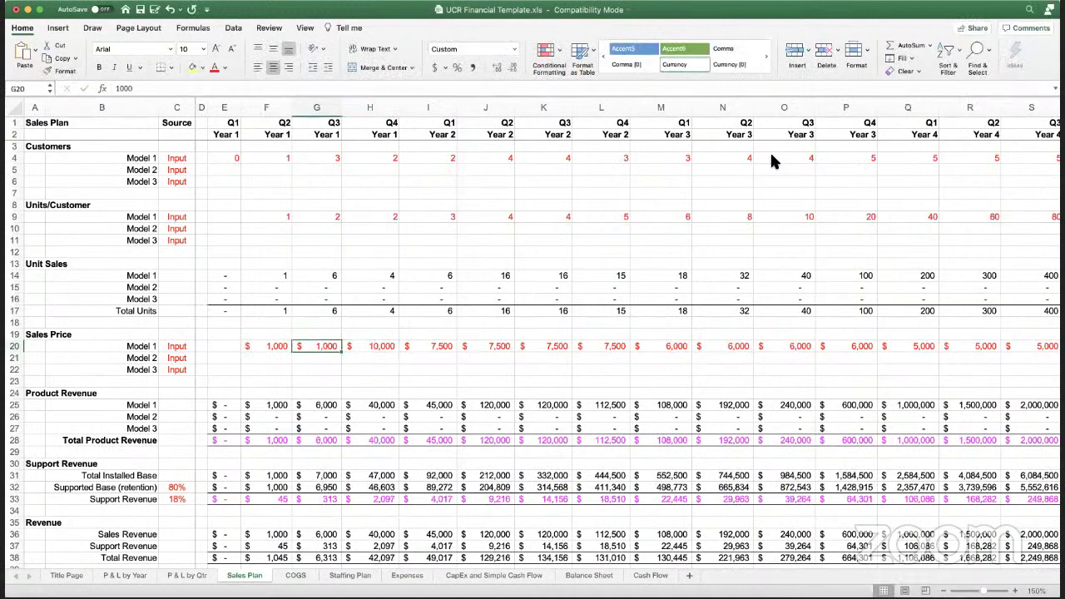
# - Set the Model 1 sales price to 1000 for Year 1 Q4 and Year 2 Q1 in H20:I20
pyautogui.press('super+c')
pyautogui.press('Right')
pyautogui.write('1000')
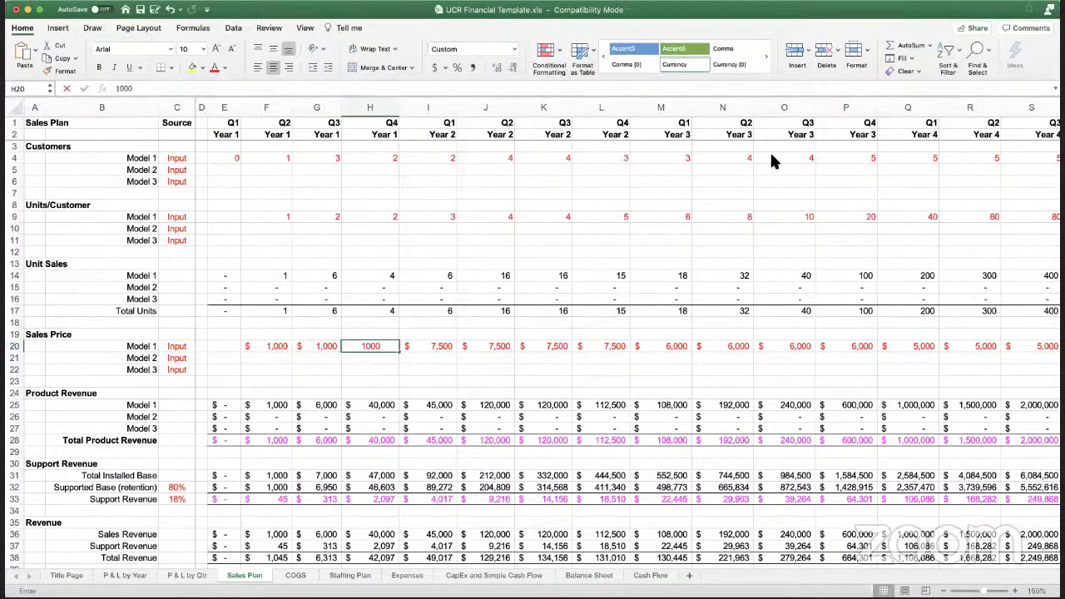
pyautogui.press('Tab')
pyautogui.write('1000')
pyautogui.press('Tab')
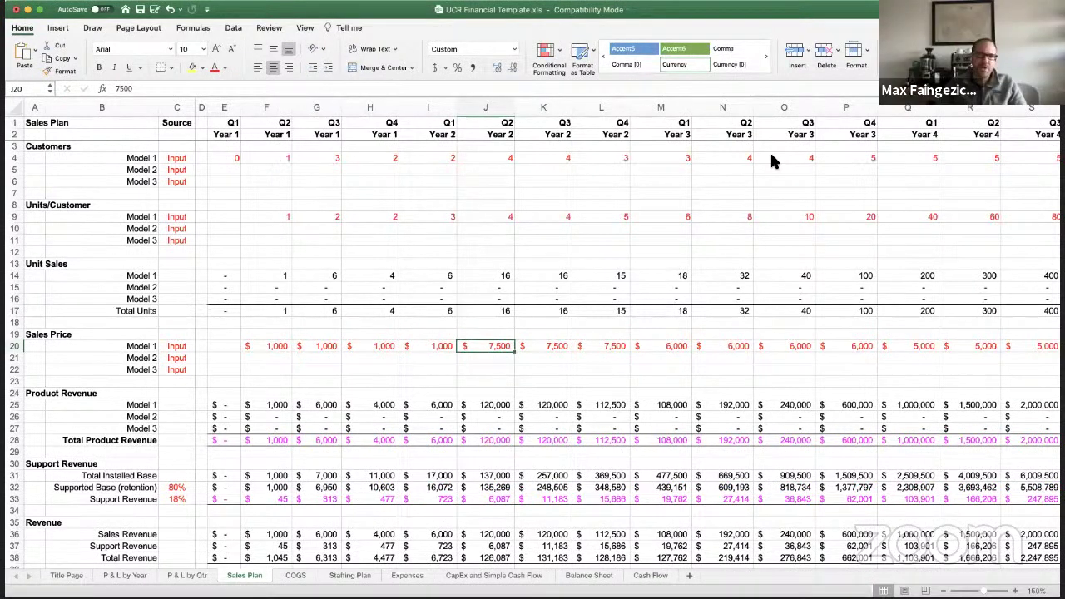
# - Review the Model 1 sales prices along row 20 from Year 1 Q2 to Year 4 Q1
pyautogui.press('Tab')
pyautogui.press('Tab')
pyautogui.press('Tab')
pyautogui.press('Tab')
pyautogui.press('Tab')
pyautogui.press('Tab')
pyautogui.press('Tab')
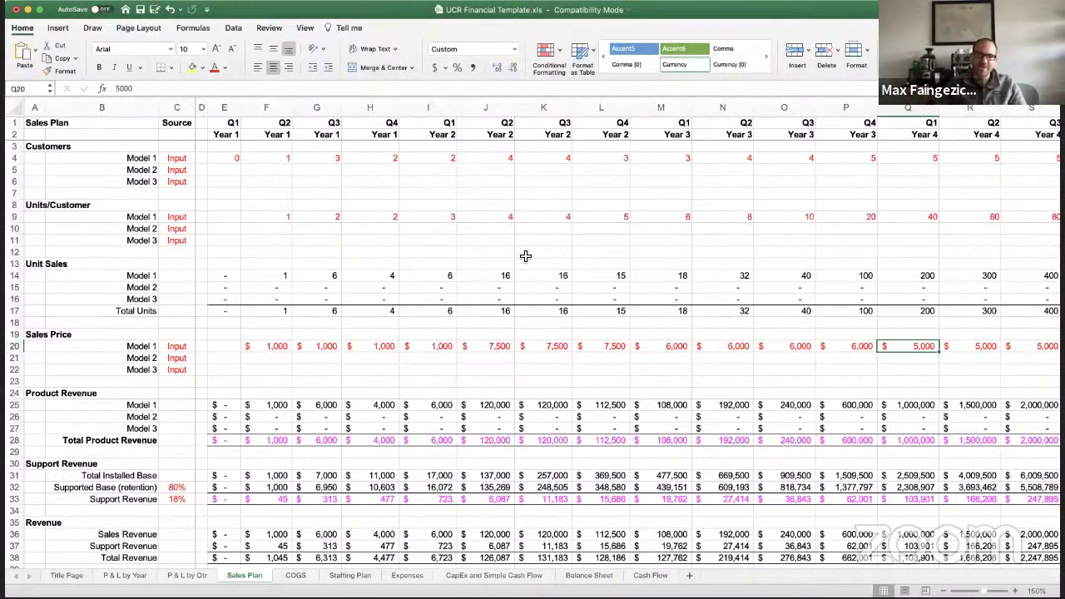
pyautogui.click(498, 356)
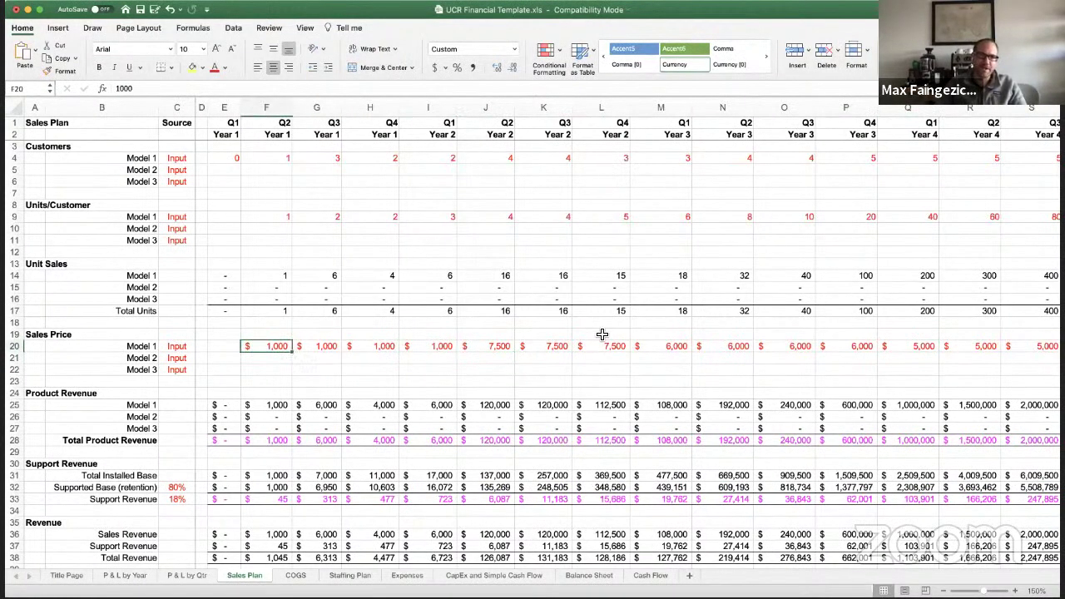
pyautogui.press('Right')
pyautogui.press('Right')
pyautogui.press('Right')
pyautogui.press('Right')
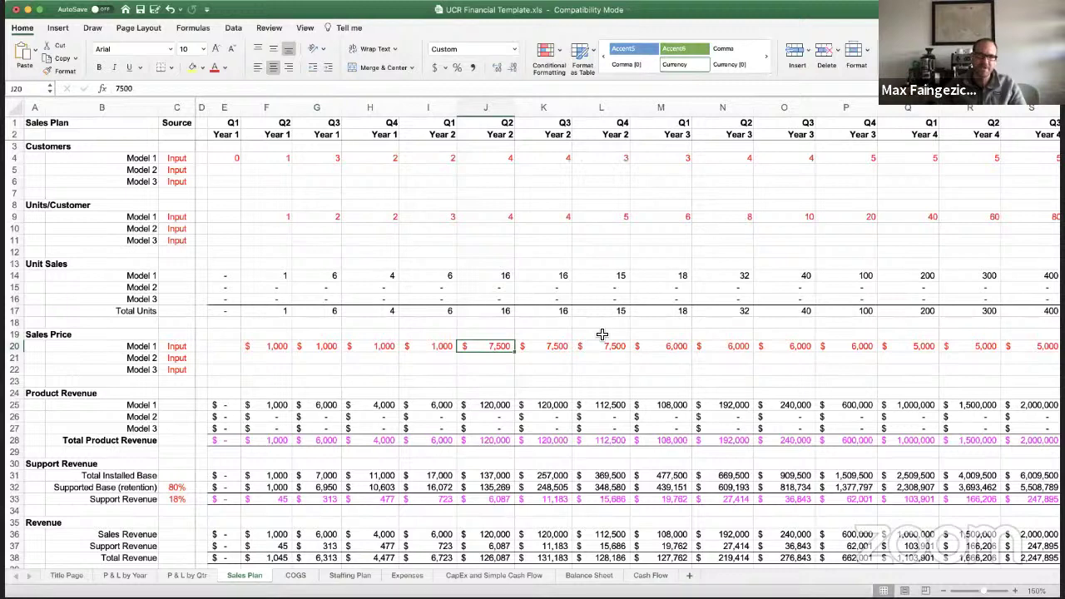
# - Copy the Year 2 Q1 Model 1 sales price in I20 across J20:P20, through Year 3 Q4
pyautogui.press('Left')
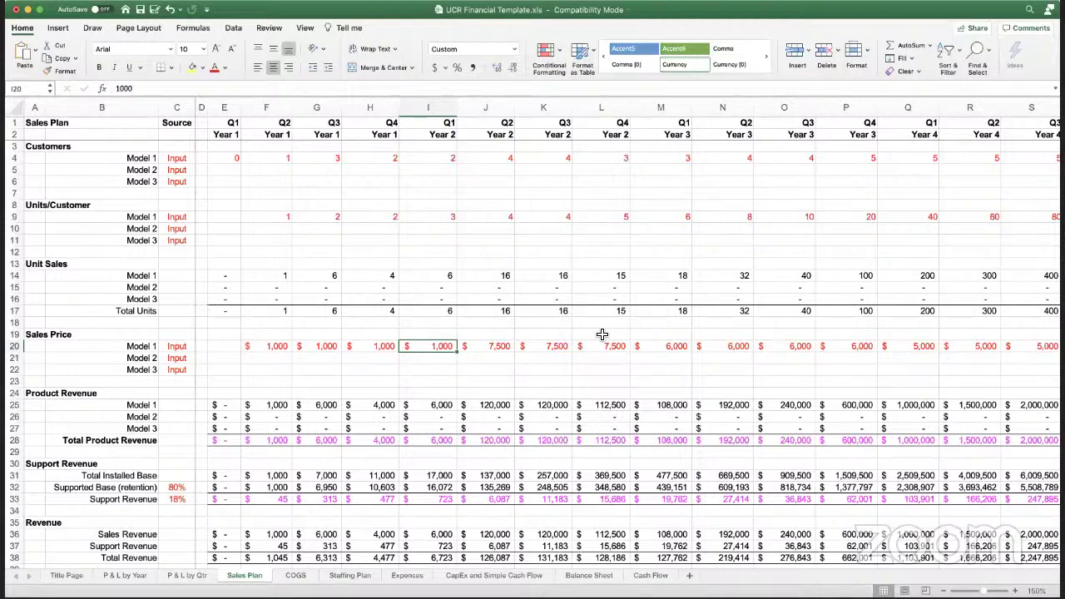
pyautogui.press('super+c')
pyautogui.hotkey('shift', 'Right')
pyautogui.hotkey('shift', 'Right')
pyautogui.hotkey('shift', 'Right')
pyautogui.hotkey('shift', 'Right')
pyautogui.hotkey('shift', 'Right')
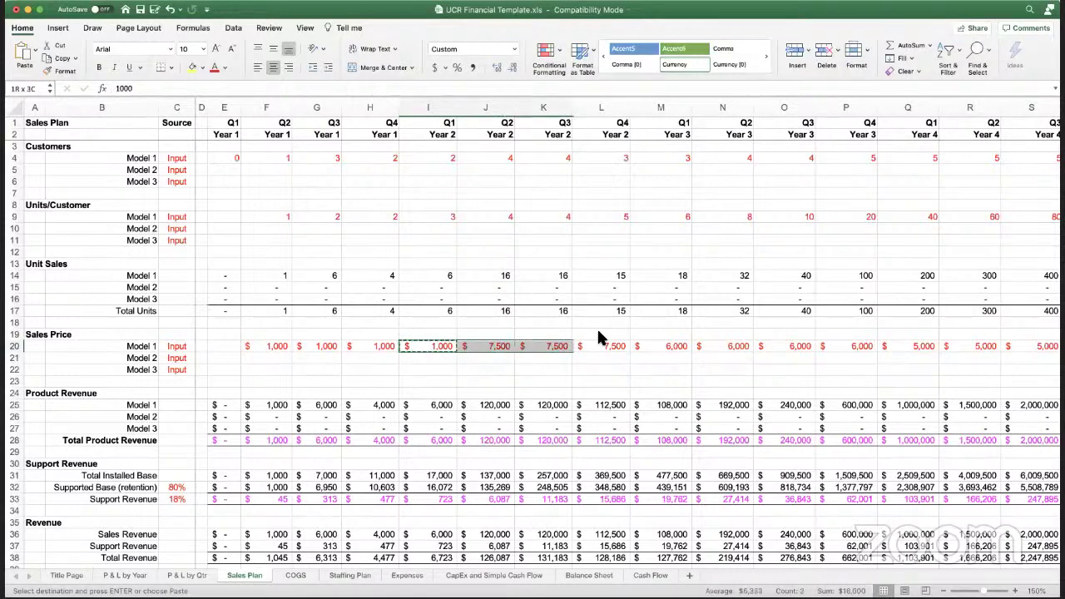
pyautogui.hotkey('shift', 'Right')
pyautogui.hotkey('shift', 'Right')
pyautogui.press('super+v')
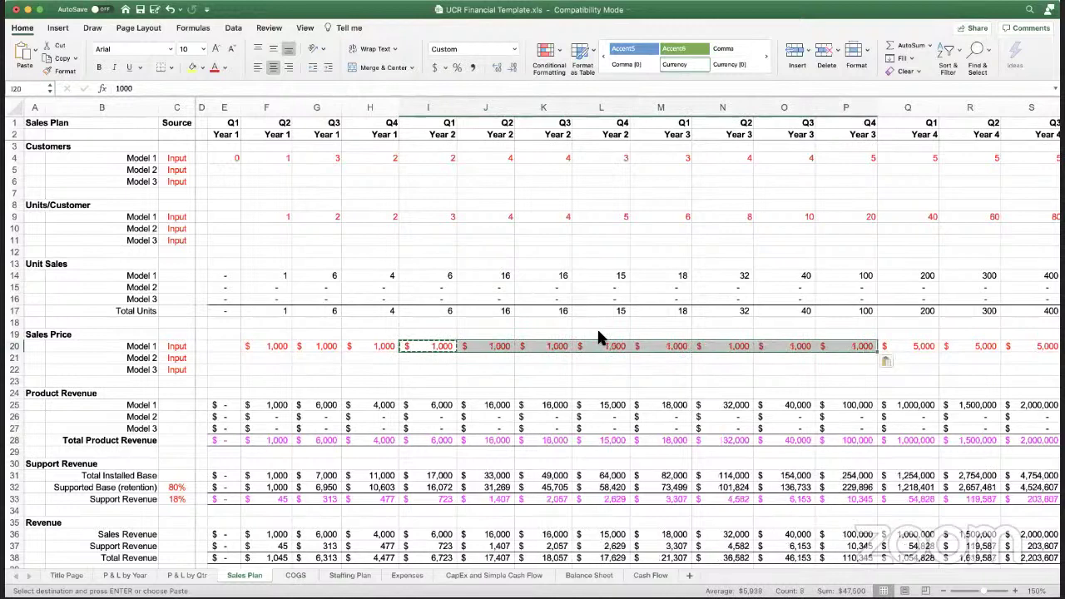
# - Set the Model 1 sales price for Year 4 Q1 in Q20 to 800
pyautogui.press('Right')
pyautogui.press('Right')
pyautogui.press('Right')
pyautogui.press('Right')
pyautogui.press('Right')
pyautogui.press('Right')
pyautogui.press('Right')
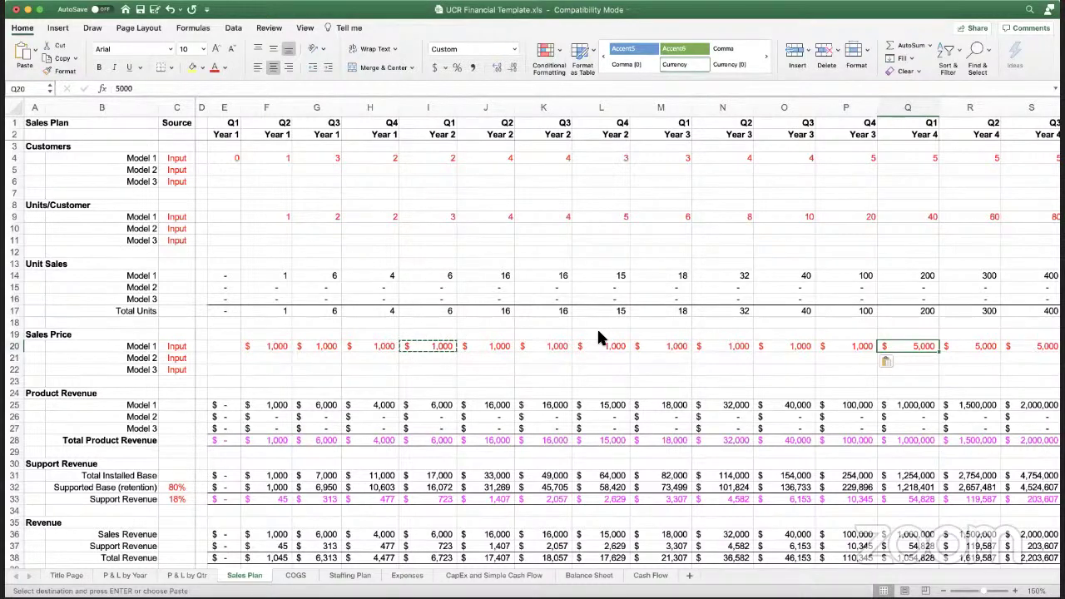
pyautogui.write('800')
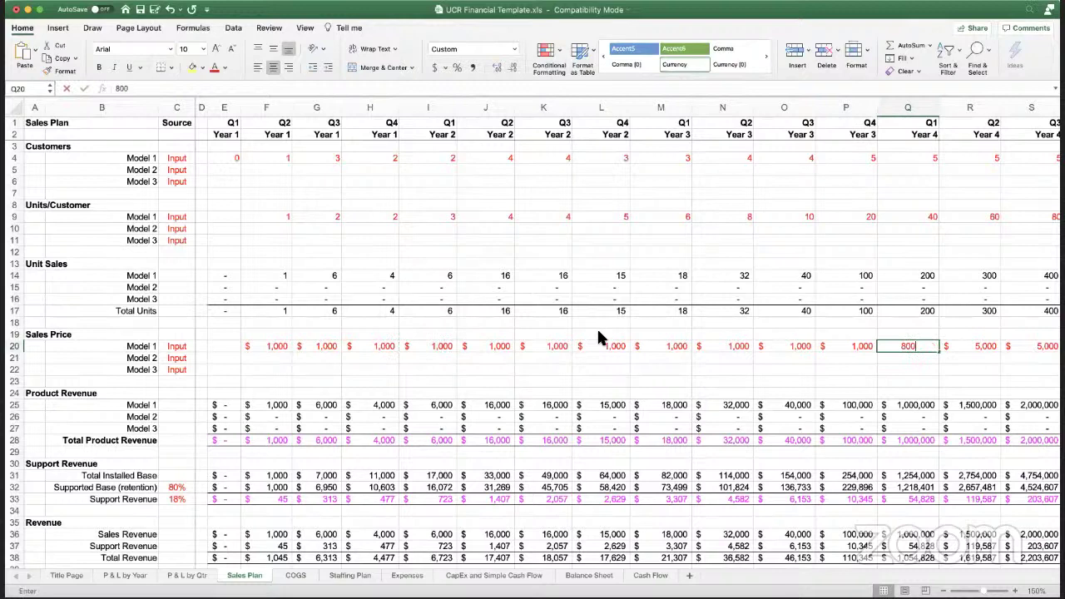
pyautogui.hotkey('ctrl', 'Return')
# - Copy the Year 4 Q1 Model 1 sales price from Q20 to Year 4 Q2 through Q4 in R20:T20
pyautogui.press('super+c')
pyautogui.hotkey('shift', 'Right')
pyautogui.hotkey('shift', 'Right')
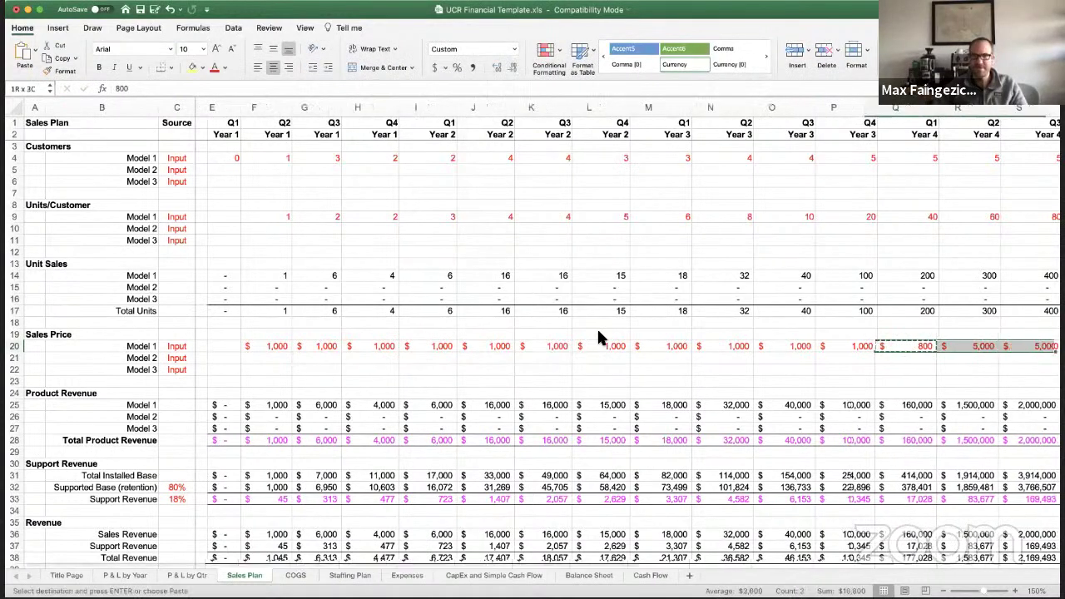
pyautogui.hotkey('shift', 'Right')
pyautogui.press('super+v')
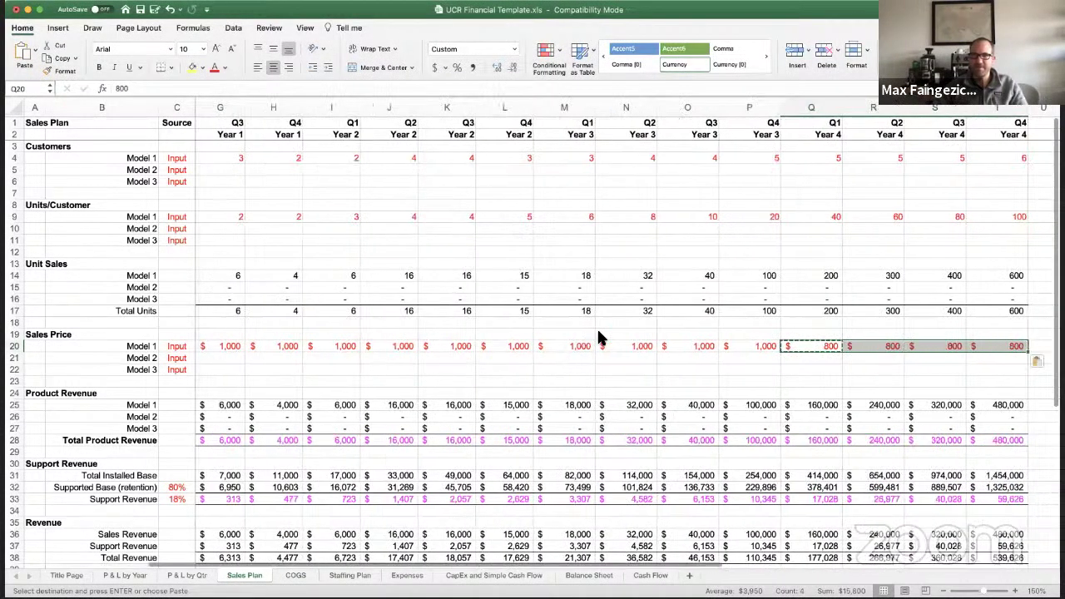
pyautogui.press('Right')
pyautogui.press('Escape')
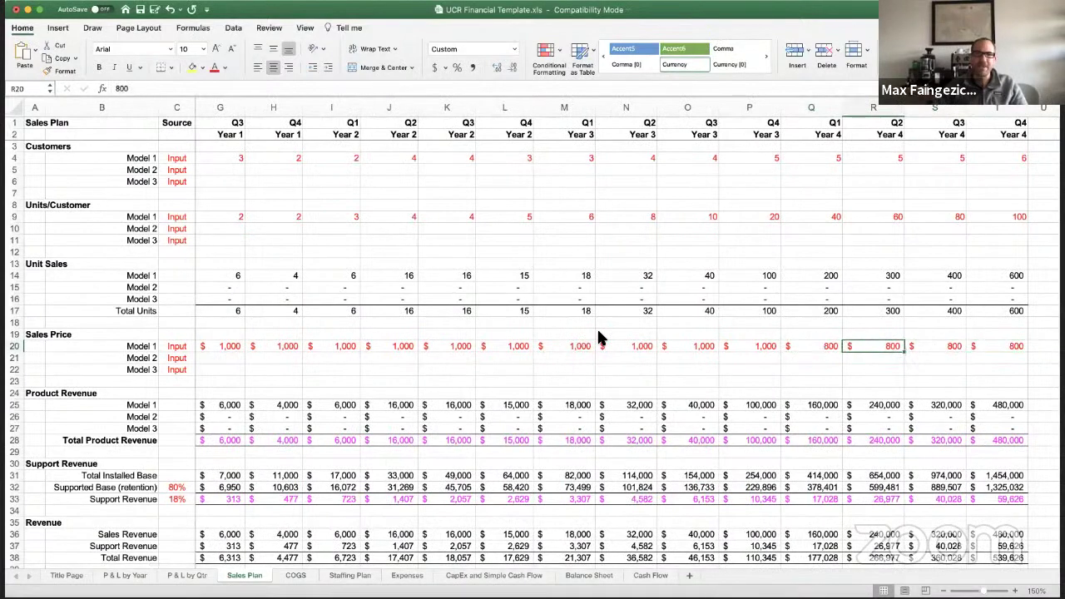
# - Review the Model 1 sales prices in row 20 from Year 4 back to Year 1 Q1
pyautogui.press('Left')
pyautogui.press('Left')
pyautogui.press('Left')
pyautogui.press('Left')
pyautogui.press('Left')
pyautogui.press('Left')
pyautogui.press('Left')
pyautogui.press('Left')
pyautogui.press('Left')
pyautogui.press('Left')
pyautogui.press('Left')
pyautogui.press('Left')
pyautogui.press('Left')
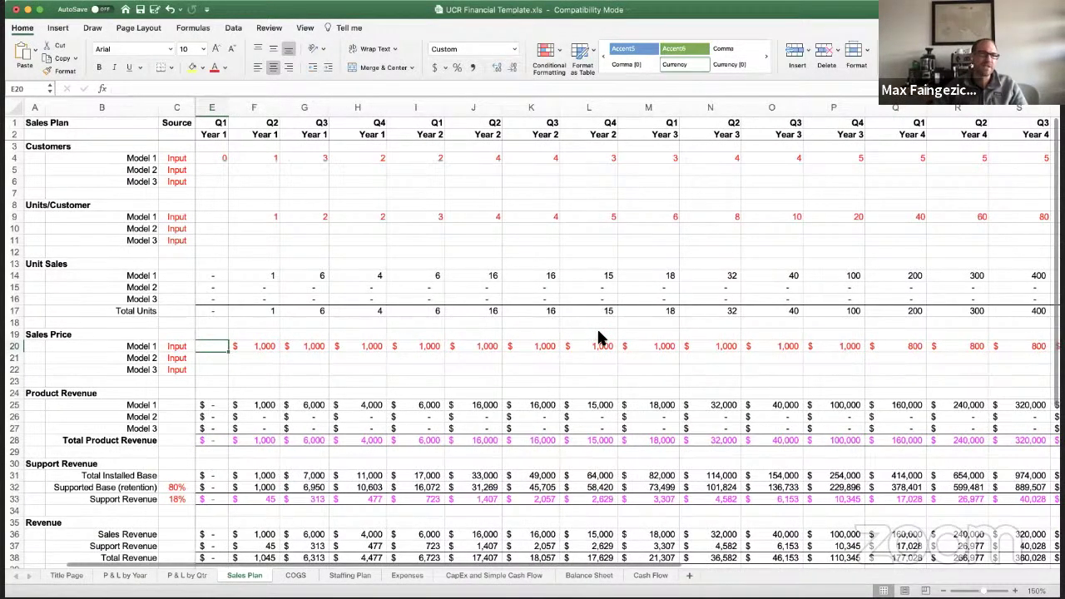
pyautogui.press('Left')
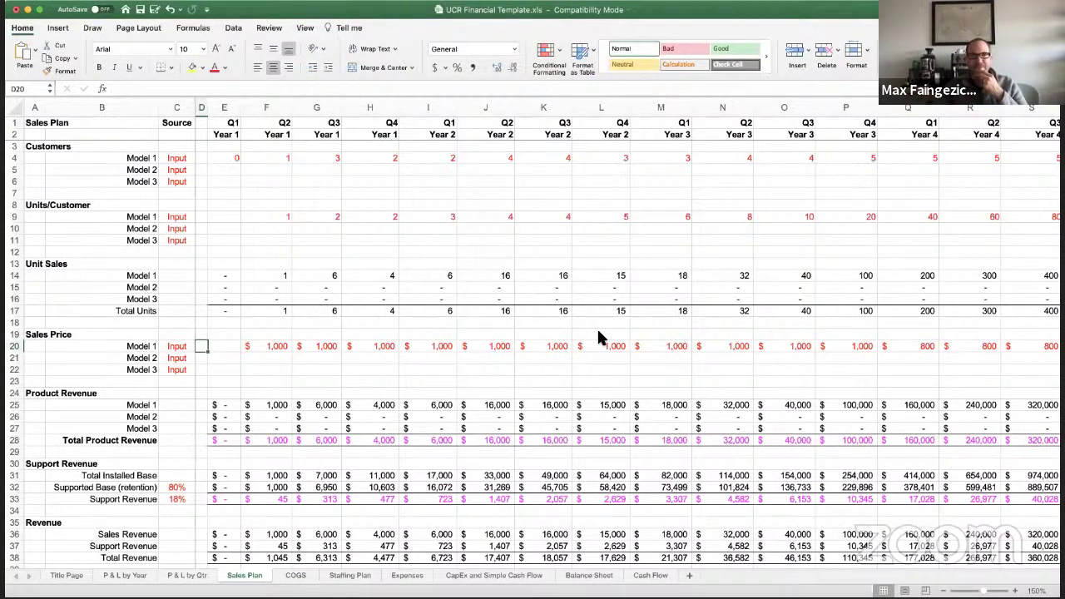
# - Compare the Year 1 Model 1 sales price with the units per customer in row 9
pyautogui.press('Right')
pyautogui.press('Right')
pyautogui.press('Up')
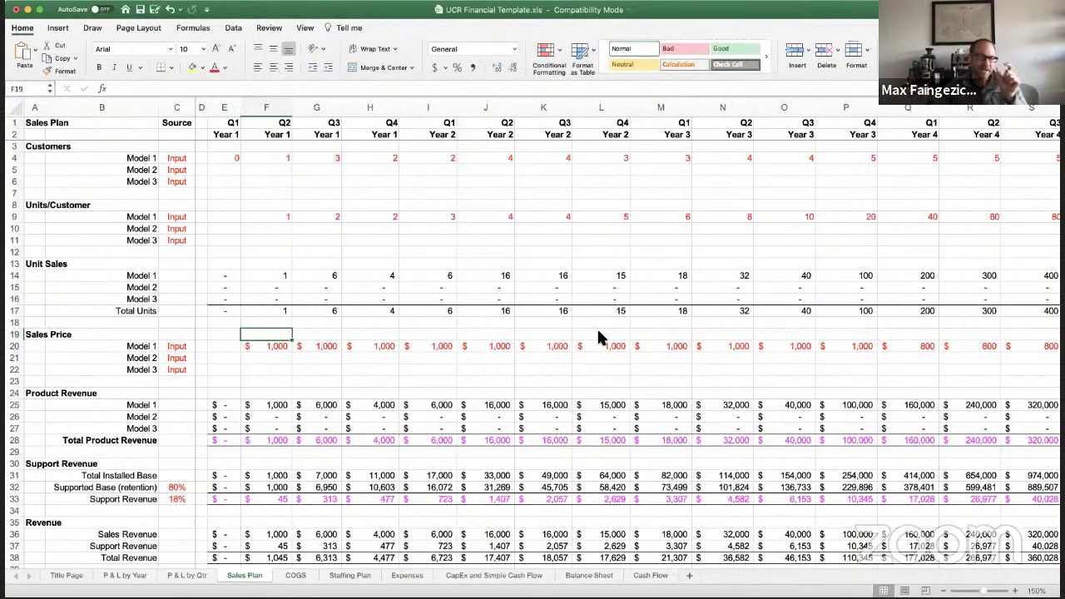
pyautogui.press('Up')
pyautogui.press('Down')
pyautogui.press('Down')
pyautogui.press('Up')
pyautogui.press('Up')
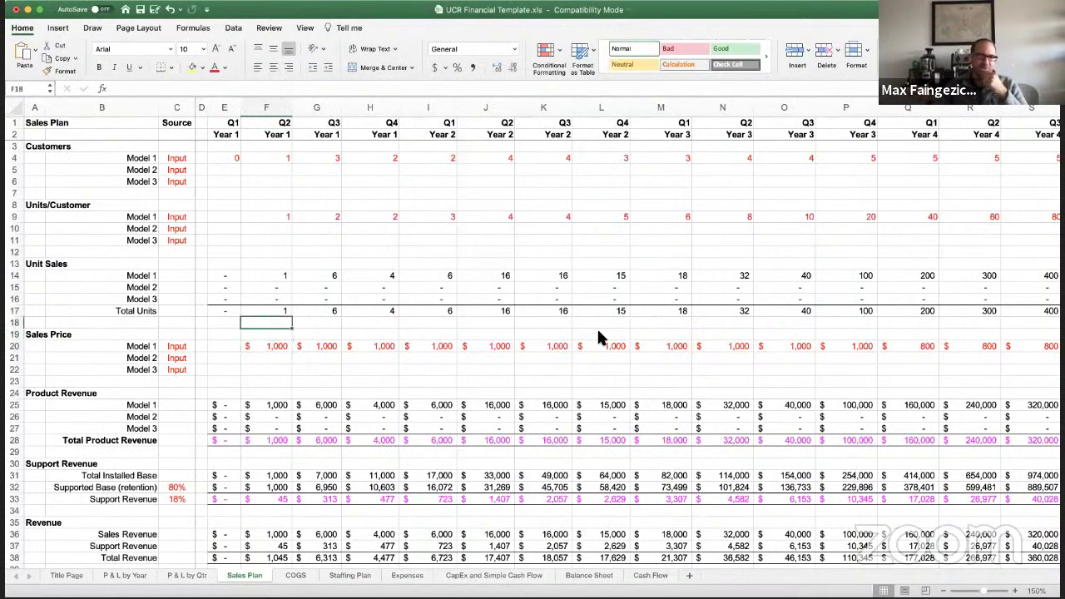
pyautogui.press('Up')
pyautogui.press('Up')
pyautogui.press('Up')
pyautogui.press('Up')
pyautogui.press('Up')
pyautogui.press('Up')
pyautogui.press('Up')
pyautogui.press('Up')
pyautogui.press('Up')
pyautogui.press('Up')
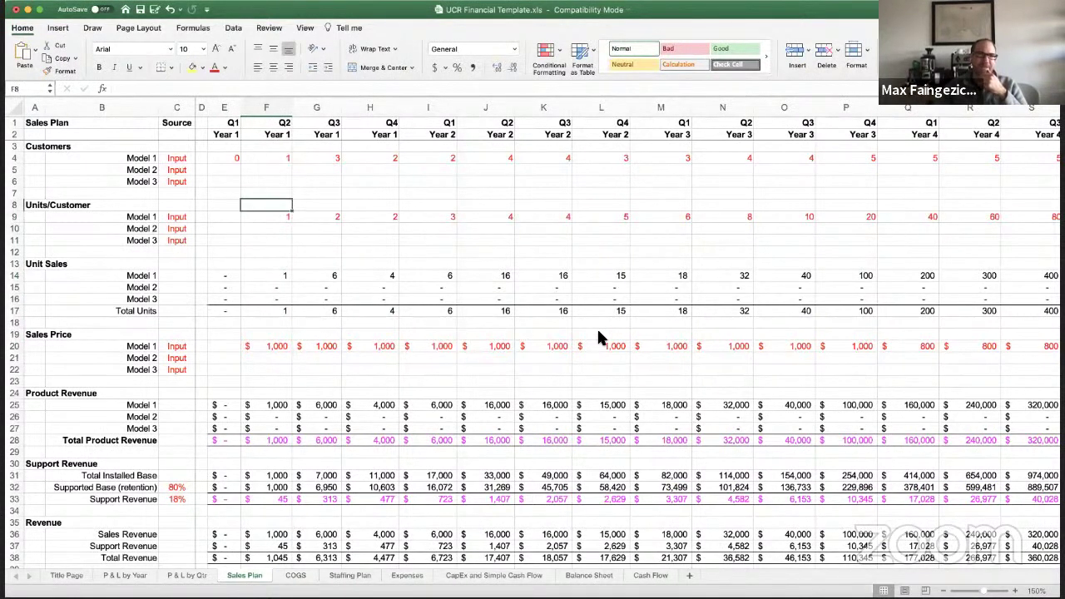
pyautogui.press('Right')
pyautogui.press('Down')
pyautogui.press('Right')
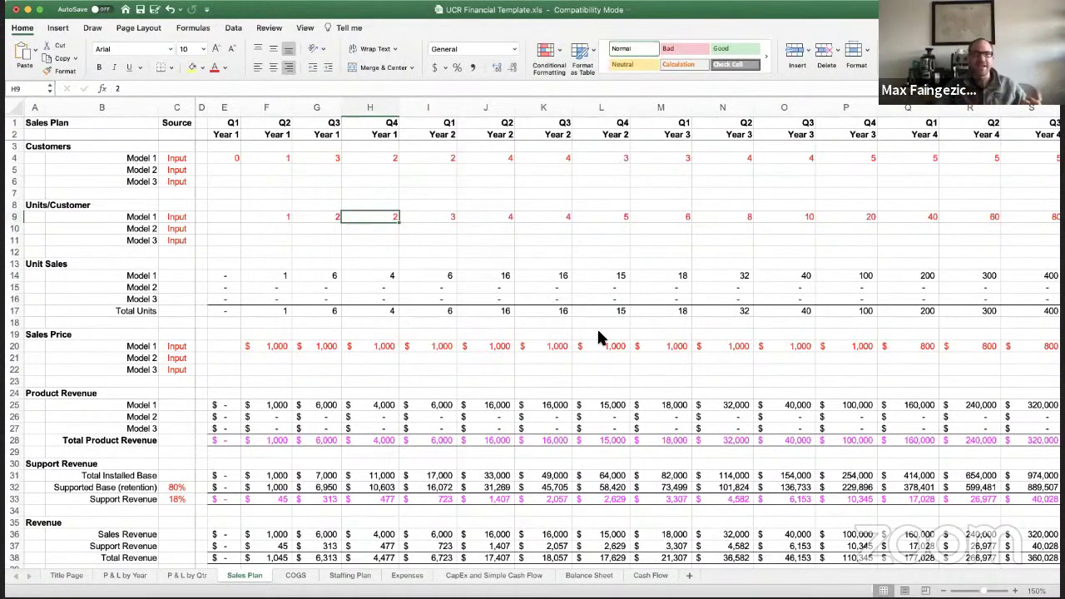
# - Follow the Year 1 Model 1 figures from units per customer through unit sales down to the sales price row
pyautogui.press('Down')
pyautogui.press('Down')
pyautogui.press('Down')
pyautogui.press('Down')
pyautogui.press('Down')
pyautogui.press('Down')
pyautogui.press('Down')
pyautogui.press('Down')
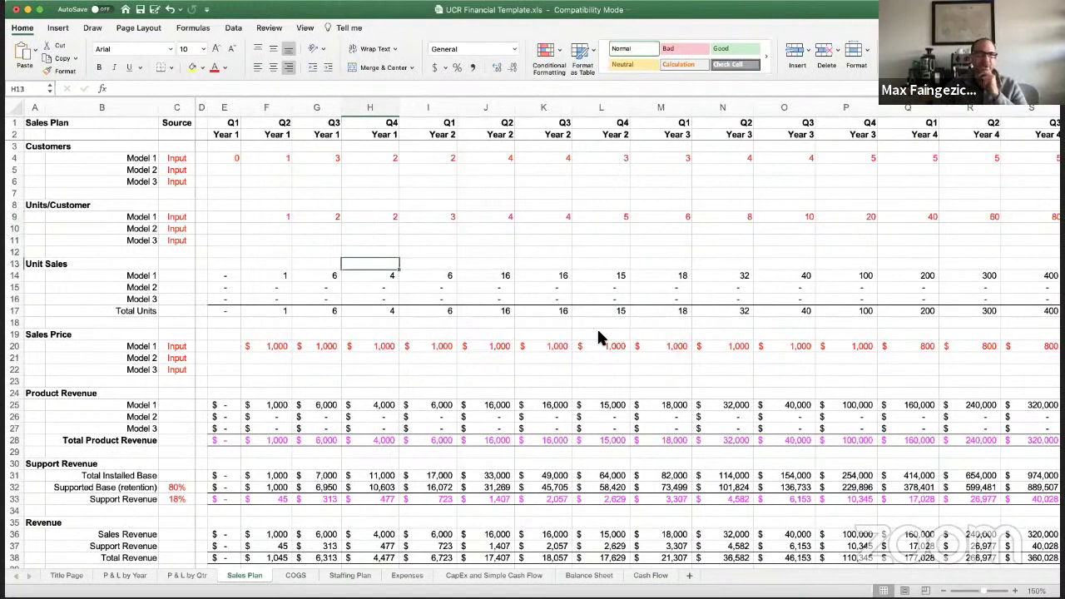
pyautogui.press('Down')
pyautogui.press('Down')
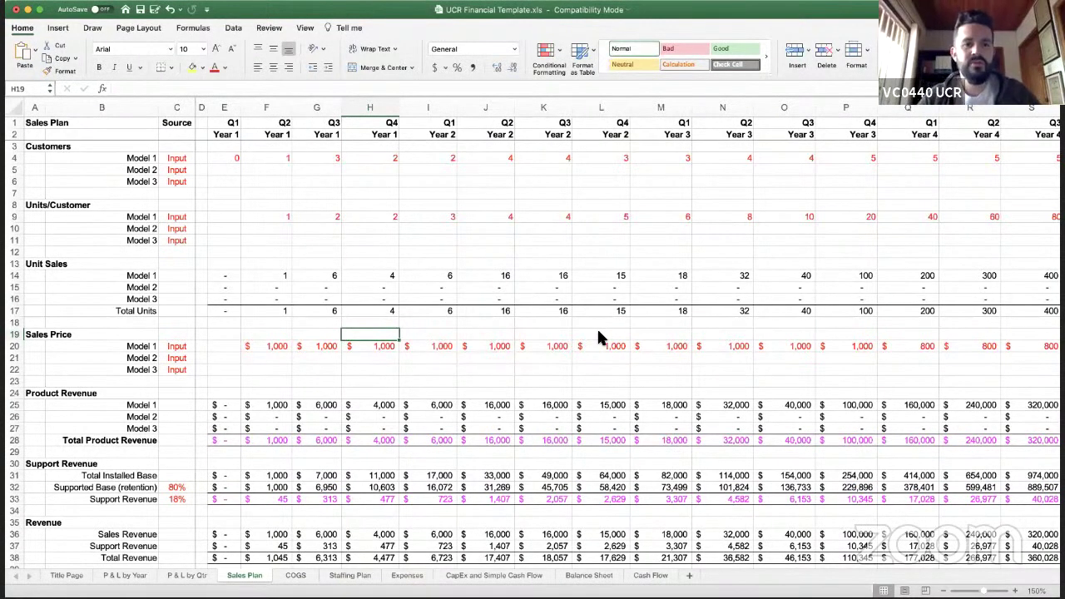
pyautogui.press('Down')
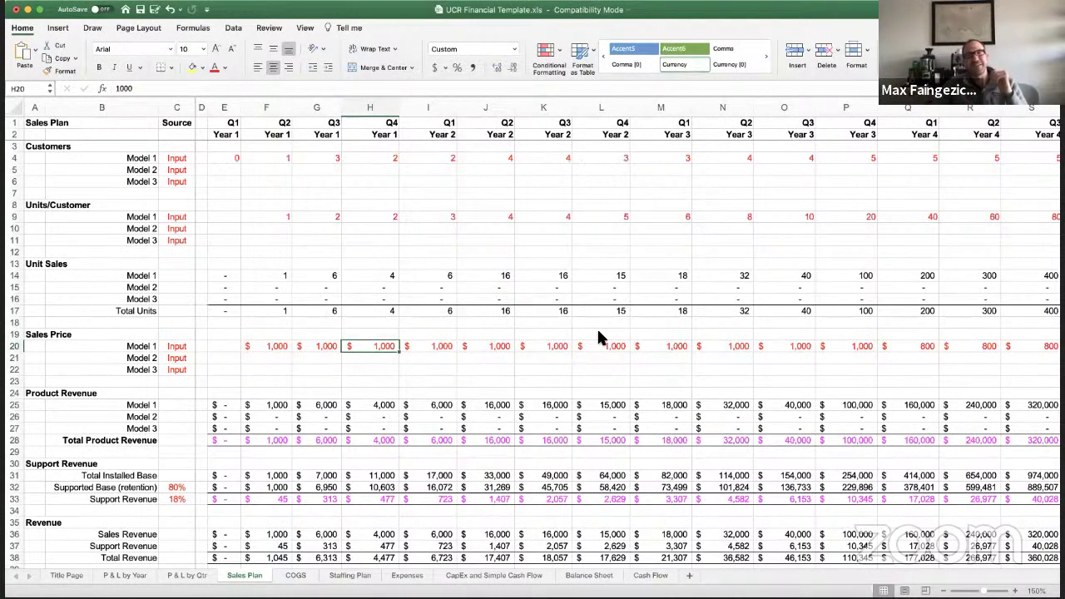
pyautogui.press('Left')
pyautogui.press('Left')
pyautogui.press('Left')
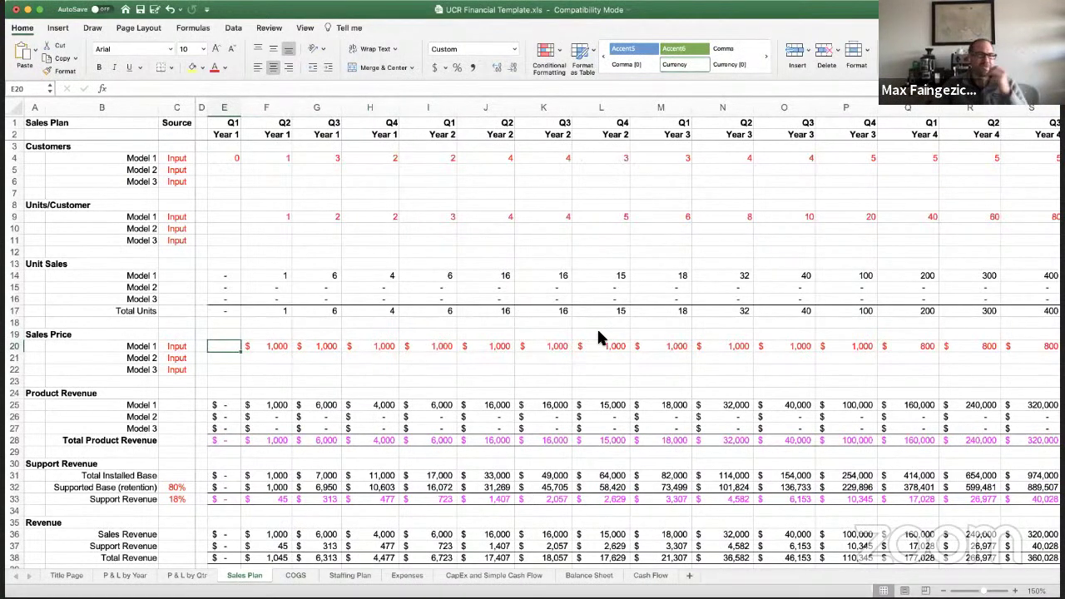
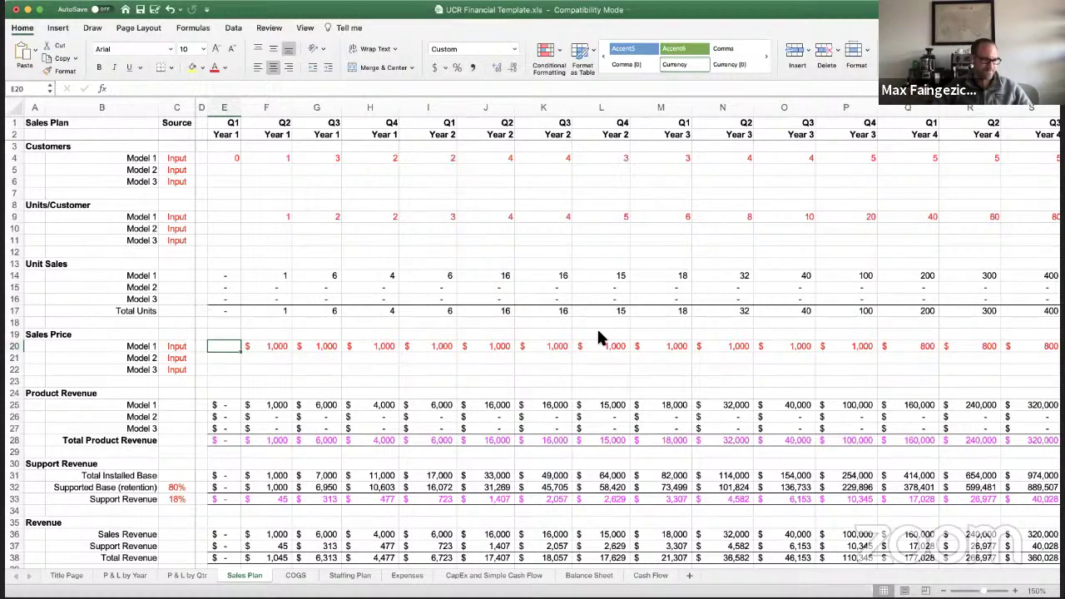
# - Examine the Model 1 line of Product Revenue in row 25 for early Year 1
pyautogui.press('Down')
pyautogui.press('Down')
pyautogui.press('Down')
pyautogui.press('Down')
pyautogui.press('Down')
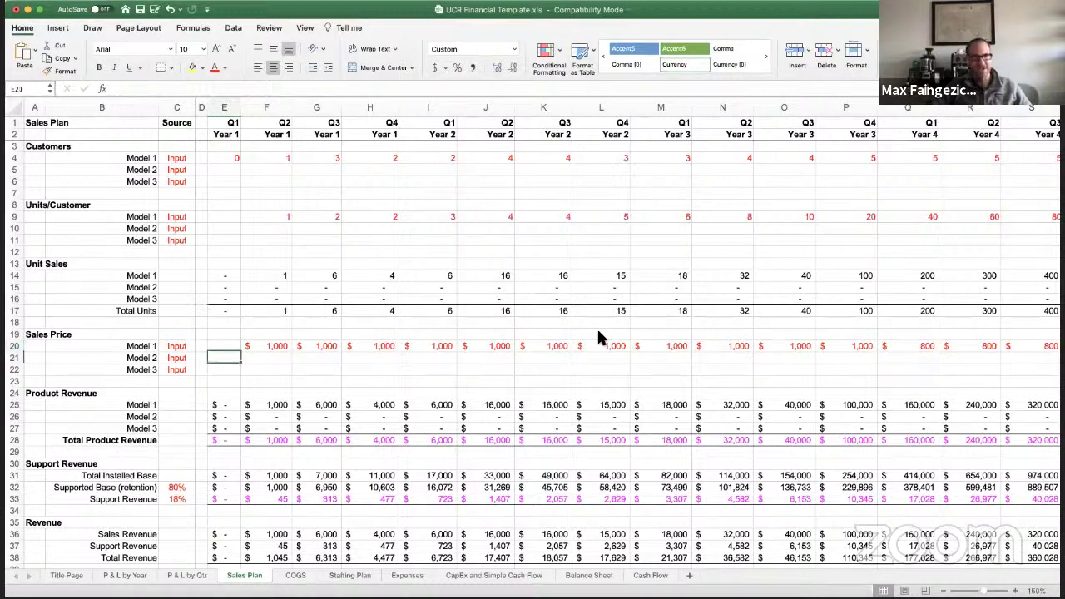
pyautogui.press('Right')
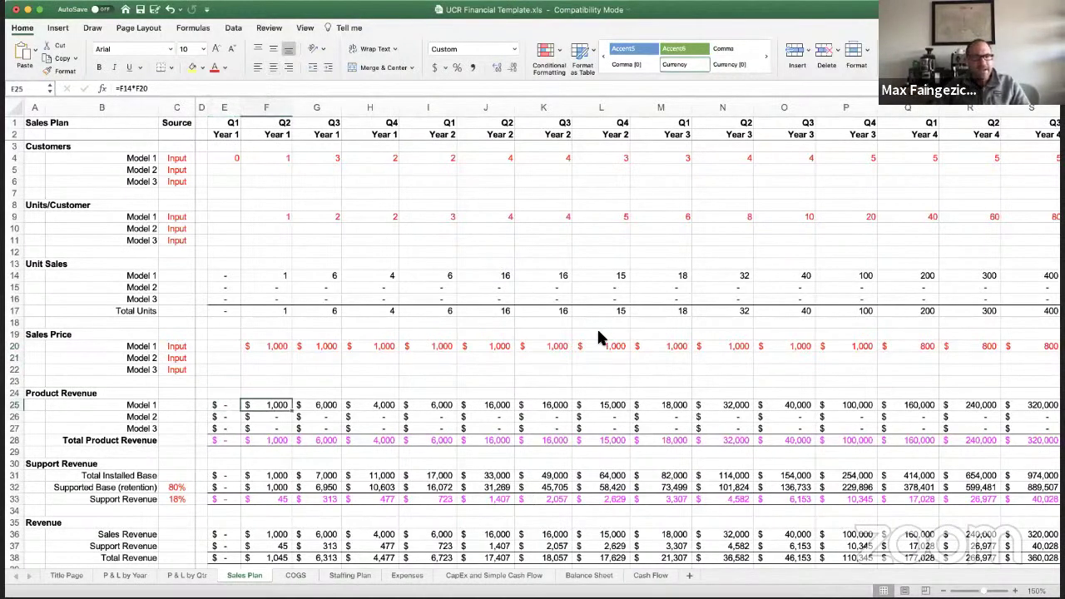
pyautogui.press('Left')
pyautogui.press('Left')
pyautogui.press('Left')
pyautogui.press('Left')
pyautogui.press('Left')
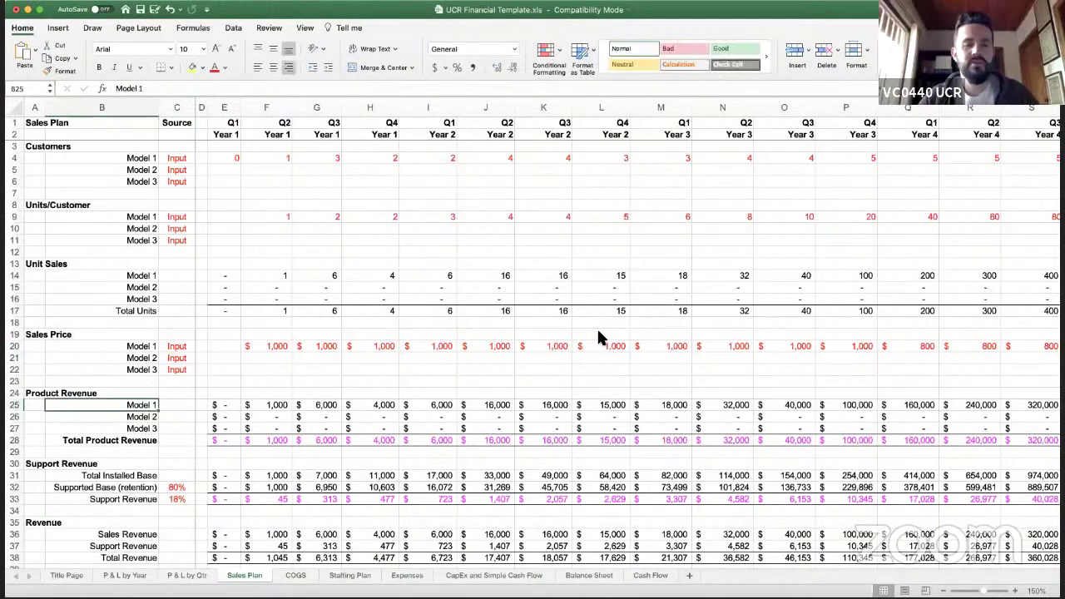
# - Inspect the Year 1 Q2 Model 1 product revenue formula in F25 and the cells it references
pyautogui.press('Up')
pyautogui.press('Down')
pyautogui.press('Right')
pyautogui.press('Right')
pyautogui.press('Right')
pyautogui.press('Right')
pyautogui.press('Right')
pyautogui.press('Right')
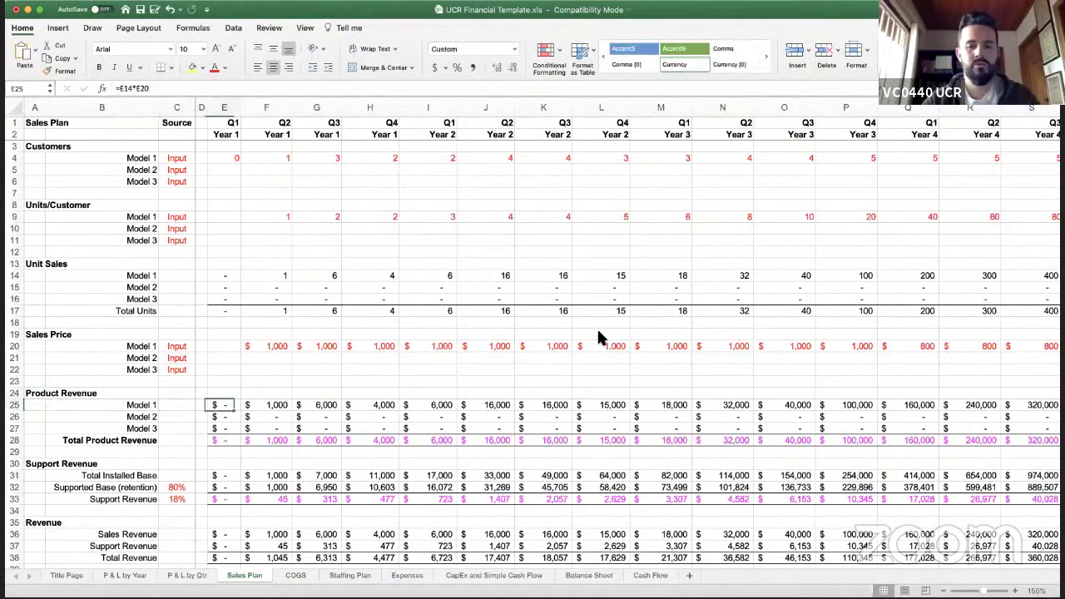
pyautogui.press('Left')
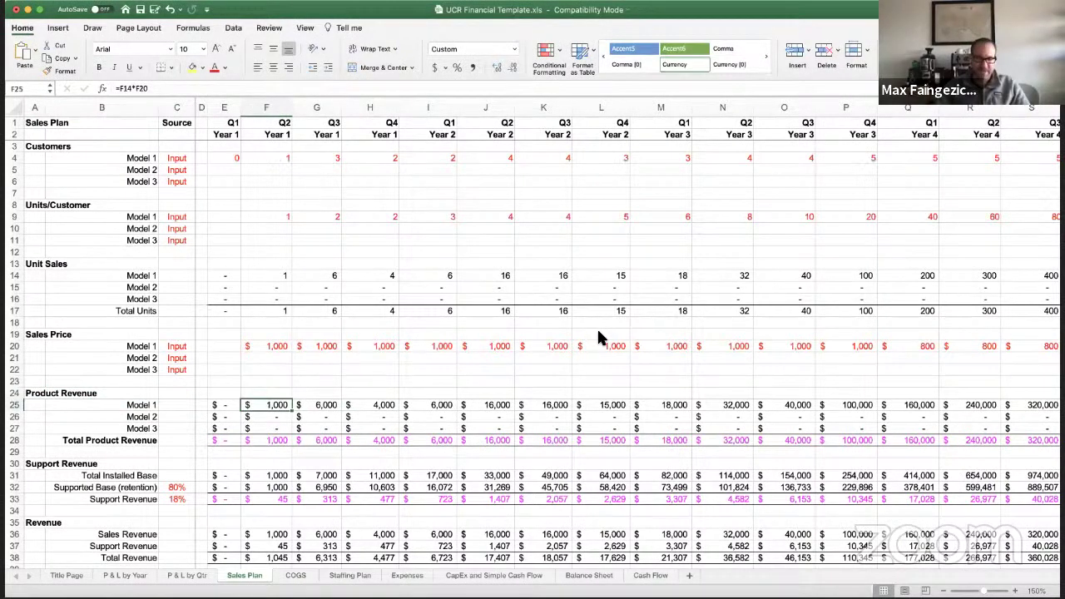
pyautogui.press('F2')
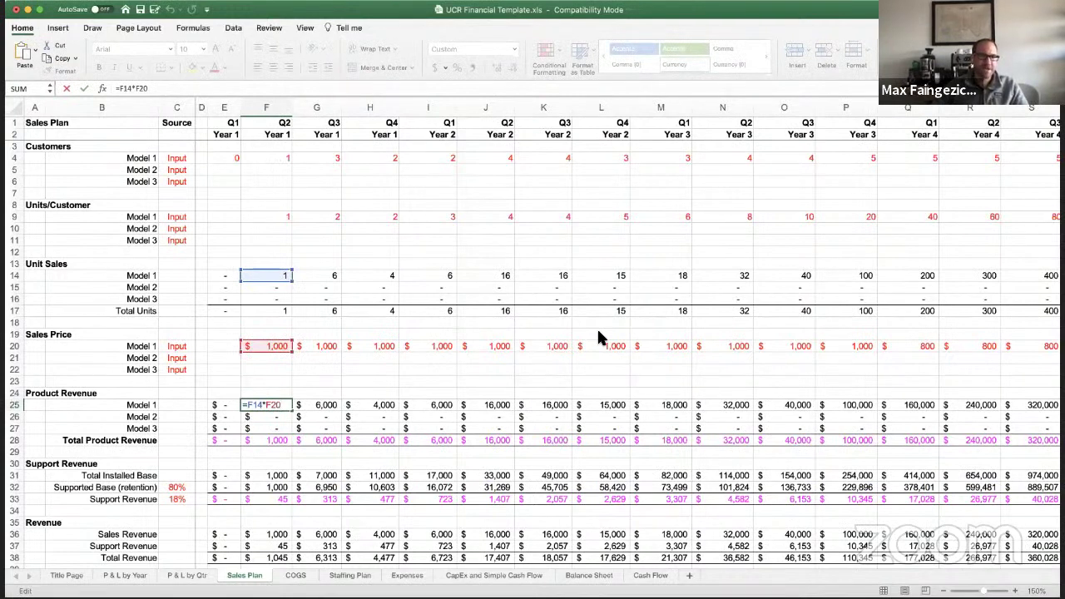
pyautogui.press('Escape')
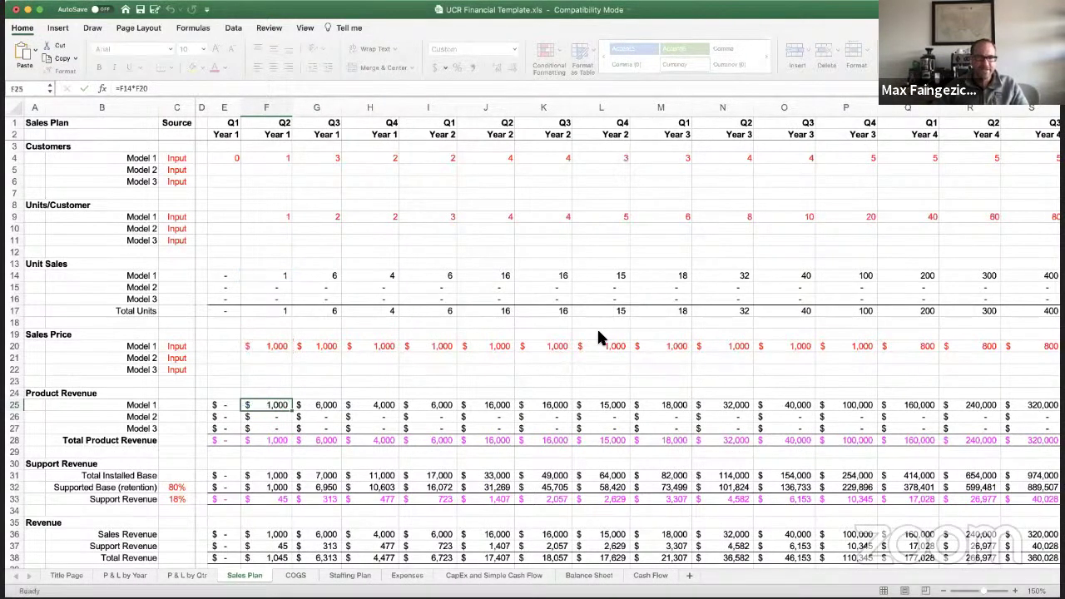
# - Inspect the Year 1 Q3 Total Product Revenue formula in G28 and the range it sums
pyautogui.press('Right')
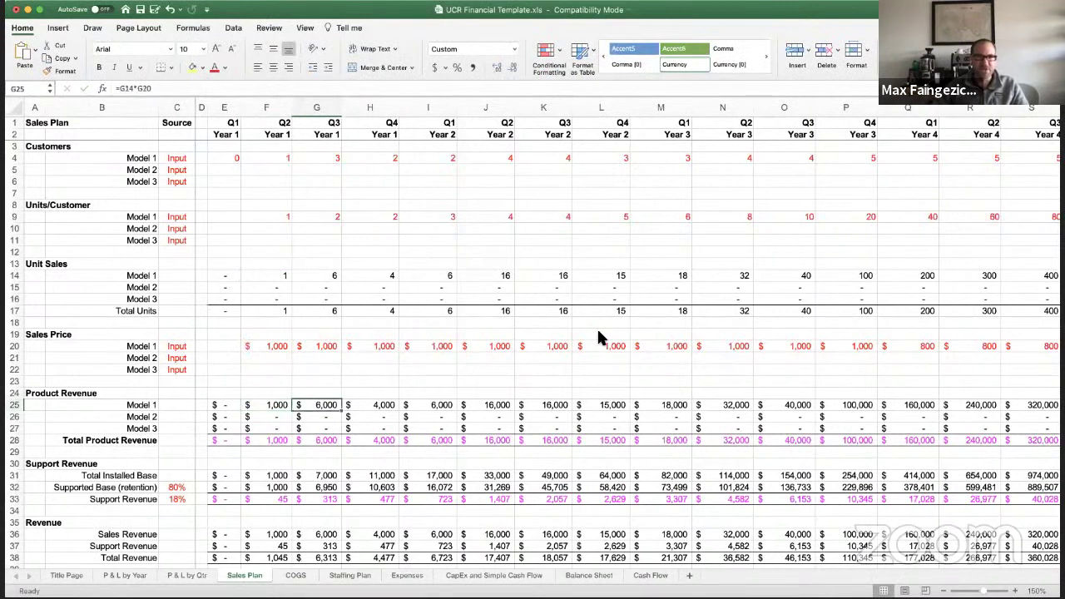
pyautogui.press('Down')
pyautogui.press('Down')
pyautogui.press('Down')
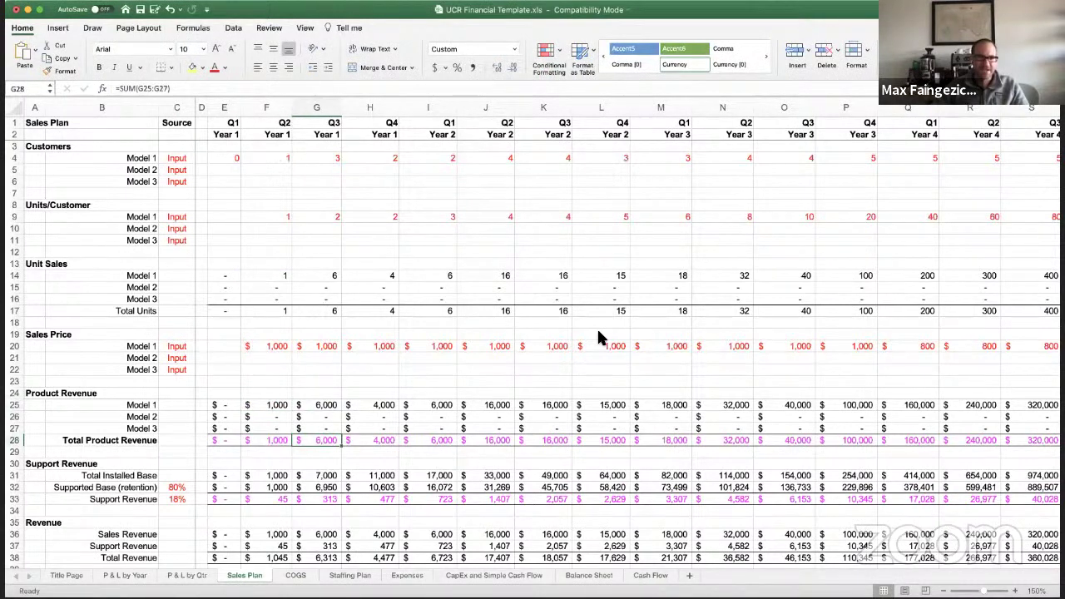
pyautogui.press('F2')
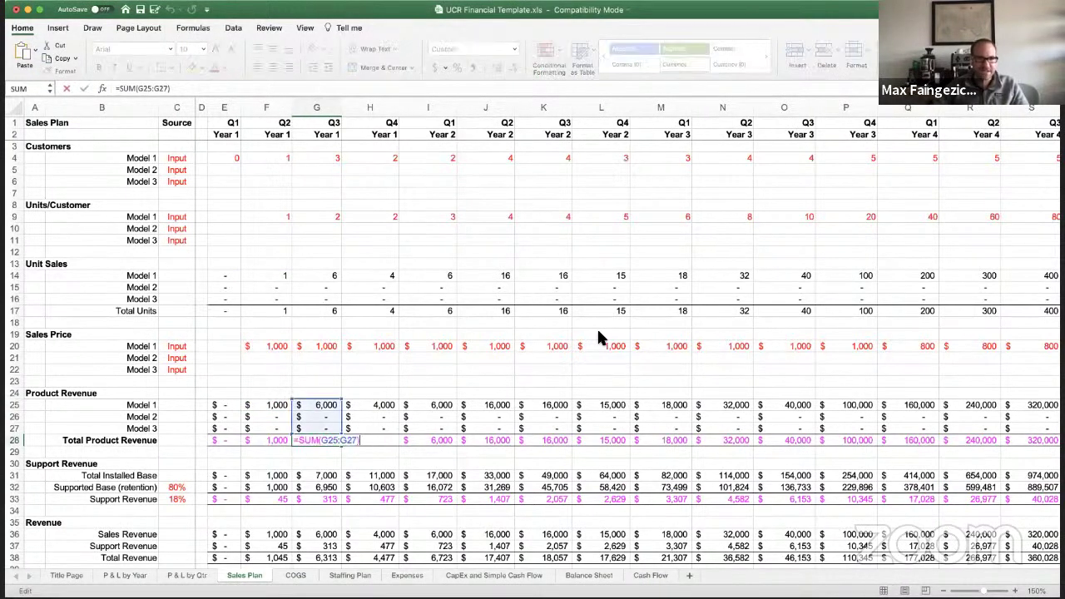
pyautogui.press('Escape')
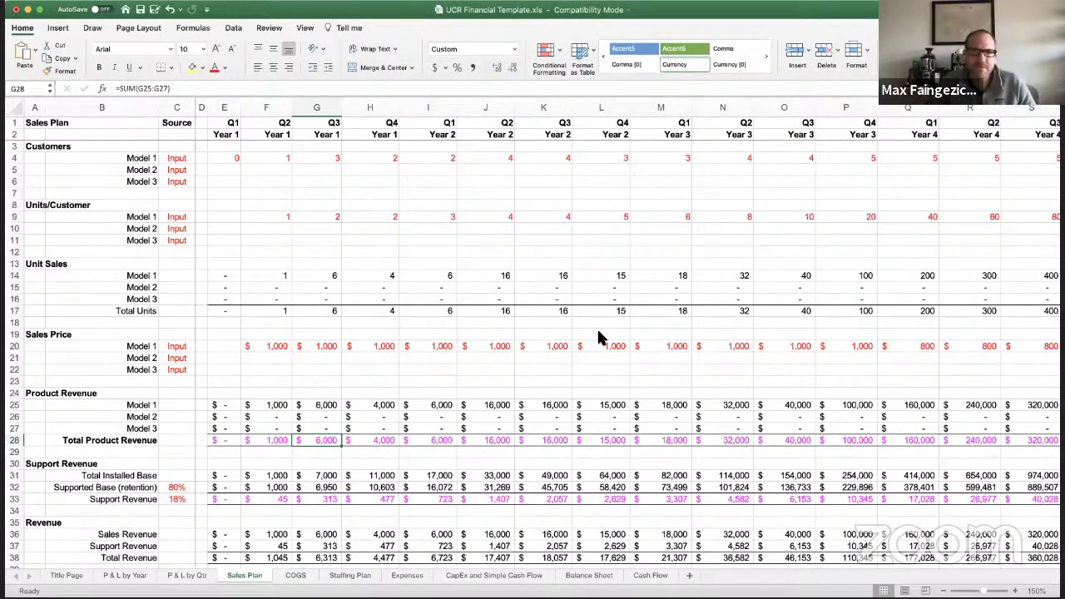
# - Examine the Year 1 Q3 Total Installed Base formula in G31 under Support Revenue
pyautogui.press('Up')
pyautogui.press('Up')
pyautogui.press('Up')
pyautogui.press('Up')
pyautogui.press('Up')
pyautogui.press('Up')
pyautogui.press('Up')
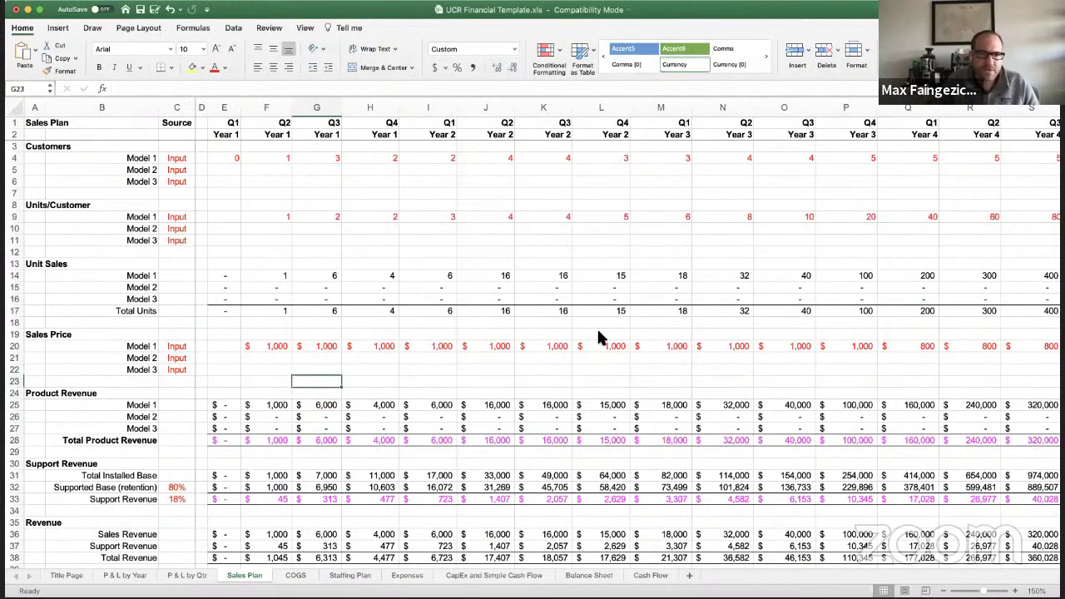
pyautogui.press('Down')
pyautogui.press('Down')
pyautogui.press('Down')
pyautogui.press('Down')
pyautogui.press('Down')
pyautogui.press('Down')
pyautogui.press('Down')
pyautogui.press('Down')
pyautogui.press('Down')
pyautogui.press('Down')
pyautogui.write('=F31+G28')
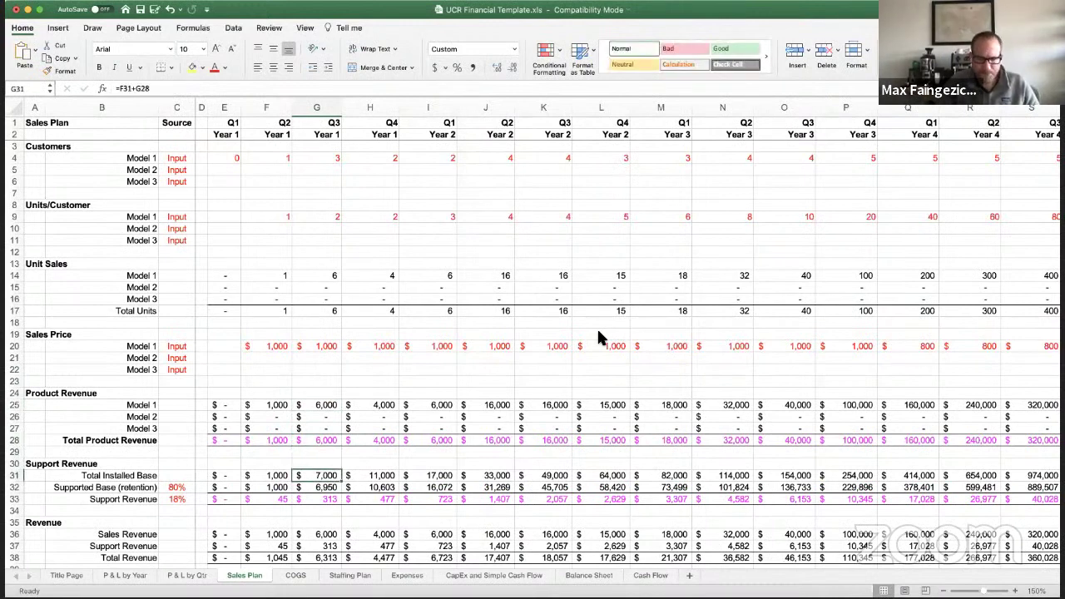
pyautogui.press('Return')
# - Trace the Year 1 Q3 figures from Total Product Revenue back up to the Model 1 unit sales formula in G14
pyautogui.press('Up')
pyautogui.press('Up')
pyautogui.press('Up')
pyautogui.press('Up')
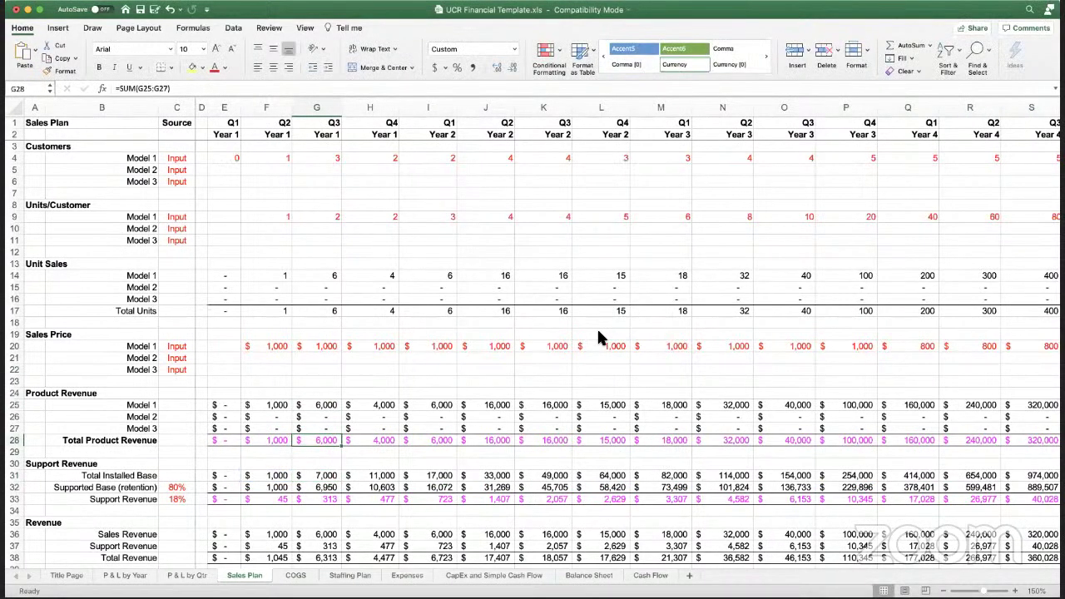
pyautogui.press('Up')
pyautogui.press('Up')
pyautogui.press('Up')
pyautogui.press('Up')
pyautogui.press('Up')
pyautogui.press('Up')
pyautogui.press('Up')
pyautogui.press('Up')
pyautogui.press('Up')
pyautogui.press('Up')
pyautogui.press('Up')
pyautogui.press('Up')
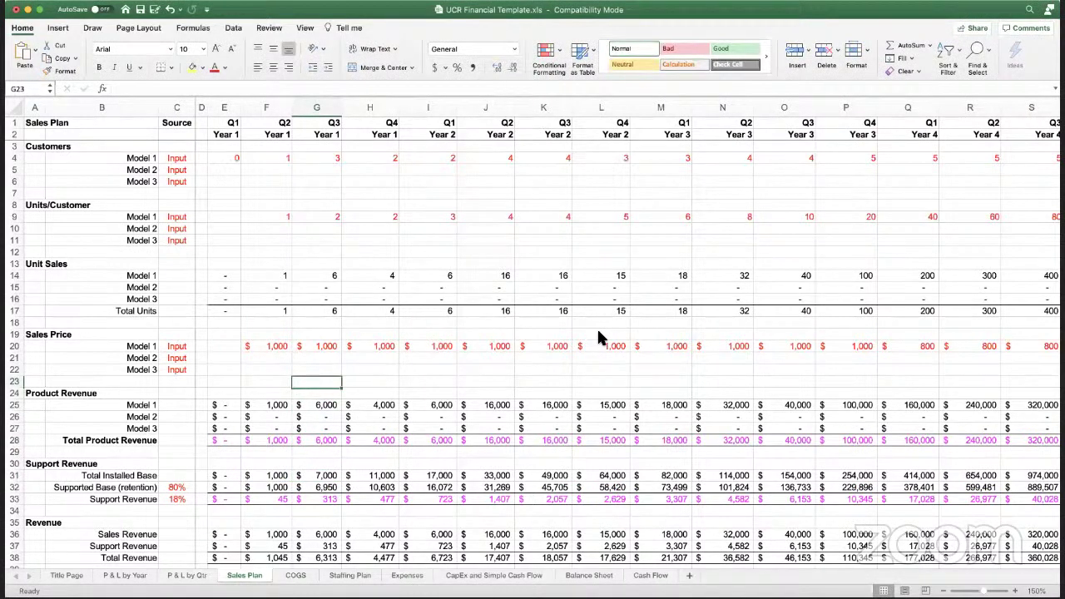
pyautogui.press('Up')
pyautogui.press('Up')
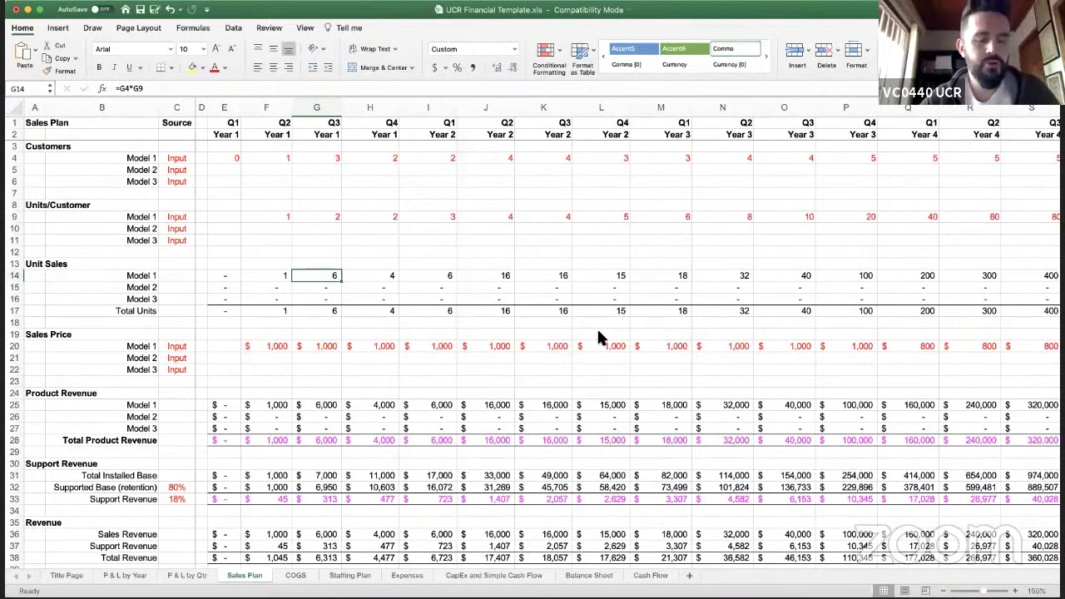
# - Follow Year 1 Q3 from Model 1 unit sales down to the product revenue formula in G25
pyautogui.press('Down')
pyautogui.press('Down')
pyautogui.press('Down')
pyautogui.press('Down')
pyautogui.press('Down')
pyautogui.press('Down')
pyautogui.press('Down')
pyautogui.press('Down')
pyautogui.press('Down')
pyautogui.press('Down')
pyautogui.press('Down')
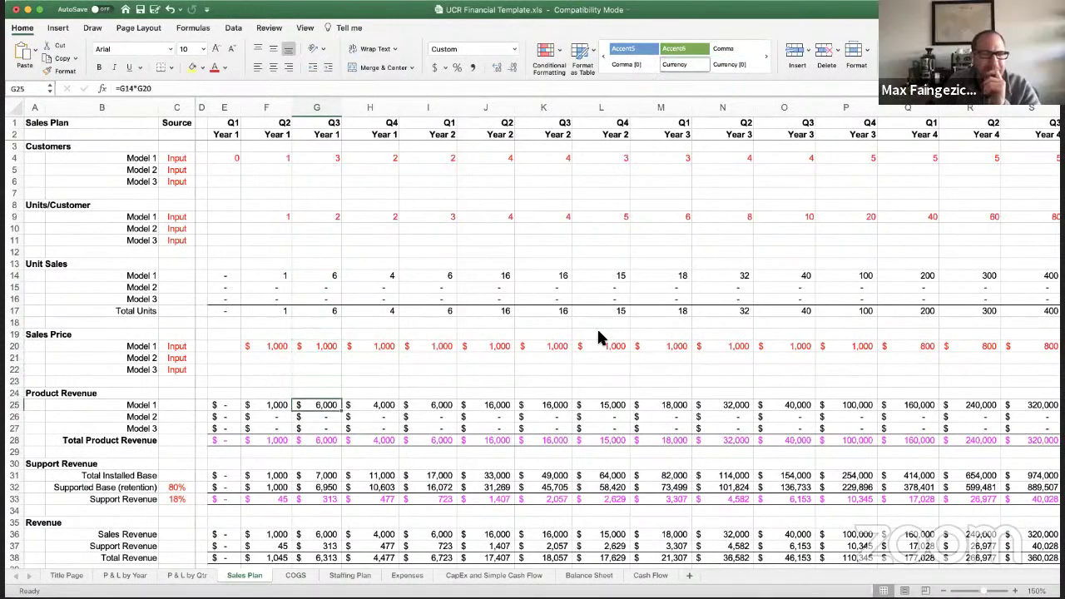
# - Examine the Year 1 Q3 Support Revenue and Revenue sections down to the Total Revenue formula in row 38
pyautogui.press('Down')
pyautogui.press('Down')
pyautogui.press('Down')
pyautogui.press('Down')
pyautogui.press('Down')
pyautogui.press('Down')
pyautogui.press('Down')
pyautogui.press('Down')
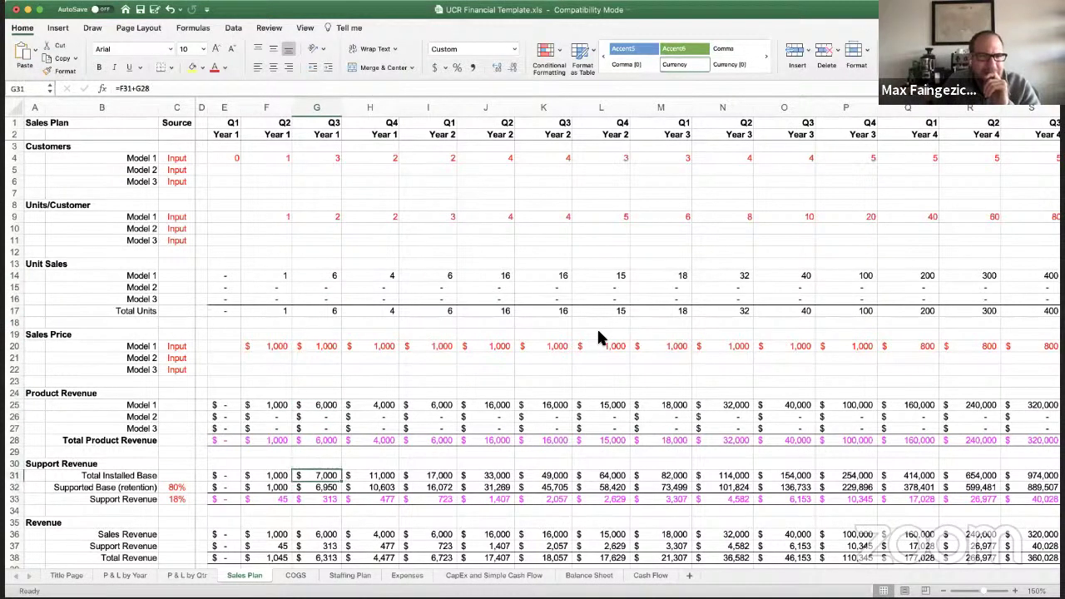
pyautogui.press('Down')
pyautogui.press('Down')
pyautogui.press('Down')
pyautogui.press('Down')
pyautogui.press('Down')
pyautogui.press('Down')
pyautogui.press('Down')
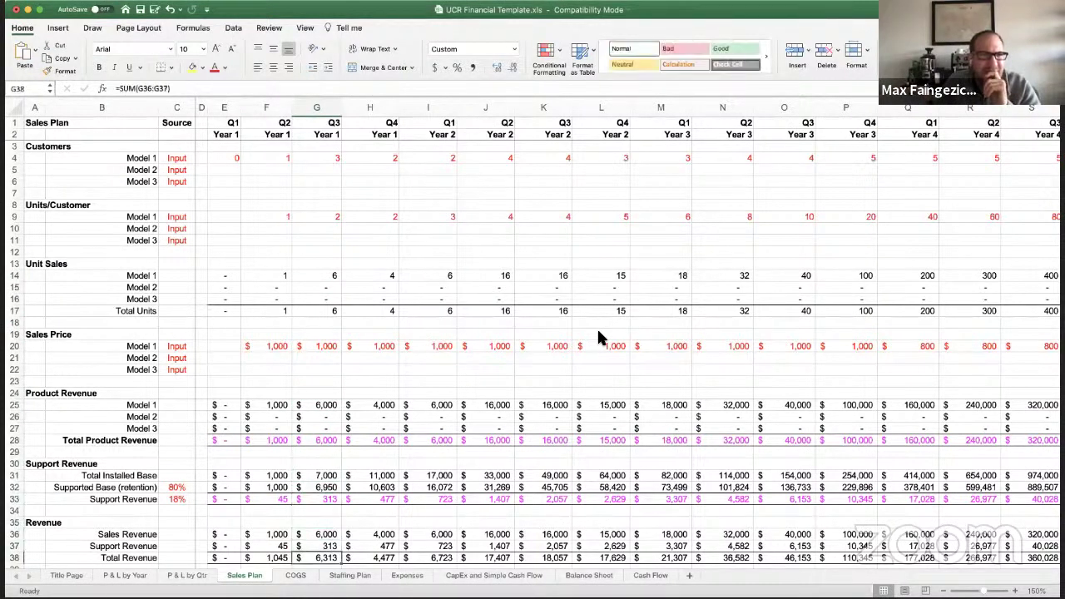
pyautogui.press('Down')
# - Review Year 1 Q3 from Total Revenue back up to Total Product Revenue in row 28
pyautogui.press('Up')
pyautogui.press('Up')
pyautogui.press('Up')
pyautogui.press('Up')
pyautogui.press('Up')
pyautogui.press('Up')
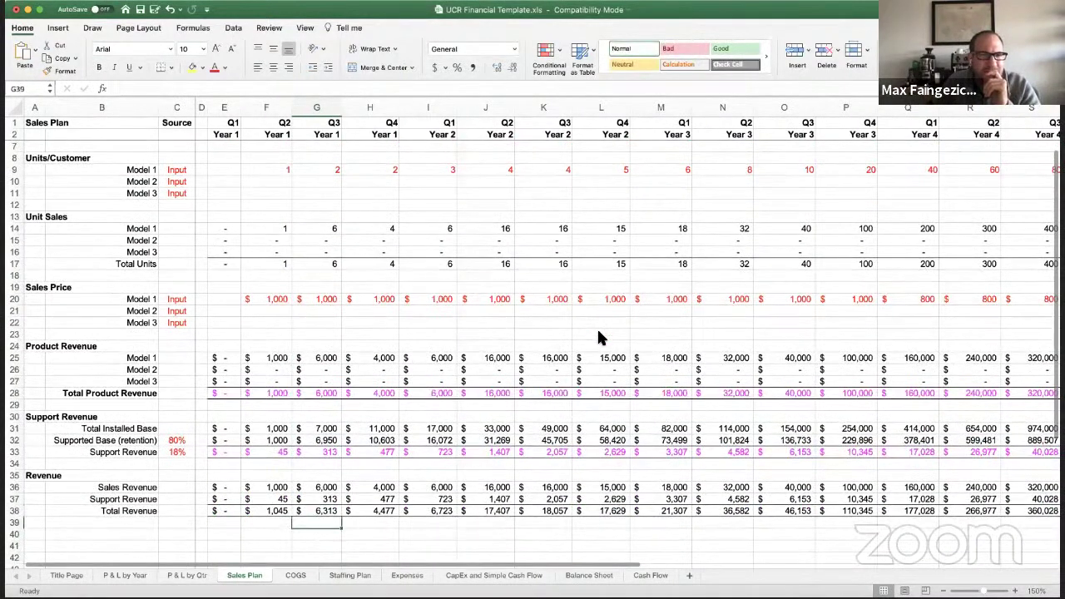
pyautogui.press('Up')
pyautogui.press('Up')
pyautogui.press('Up')
pyautogui.press('Up')
pyautogui.press('Up')
pyautogui.press('Up')
pyautogui.press('Up')
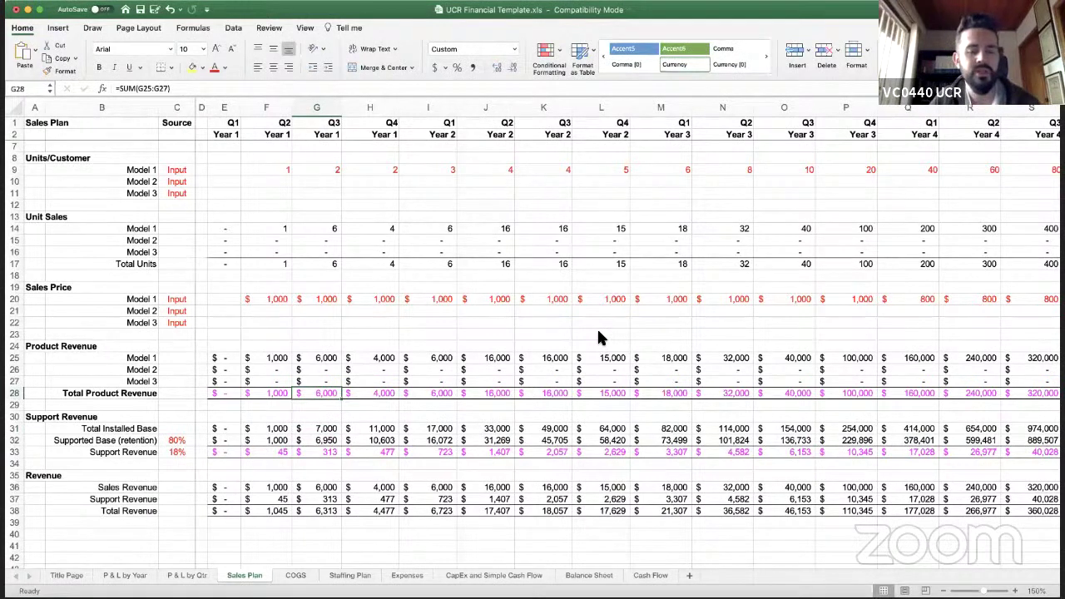
# - Trace Year 1 Q3 product revenue back up to the Model 1 units per customer input in G9
pyautogui.press('Up')
pyautogui.press('Up')
pyautogui.press('Up')
pyautogui.press('Up')
pyautogui.press('Up')
pyautogui.press('Up')
pyautogui.press('Up')
pyautogui.press('Up')
pyautogui.press('Up')
pyautogui.press('Up')
pyautogui.press('Up')
pyautogui.press('Up')
pyautogui.press('Up')
pyautogui.press('Up')
pyautogui.press('Up')
pyautogui.press('Up')
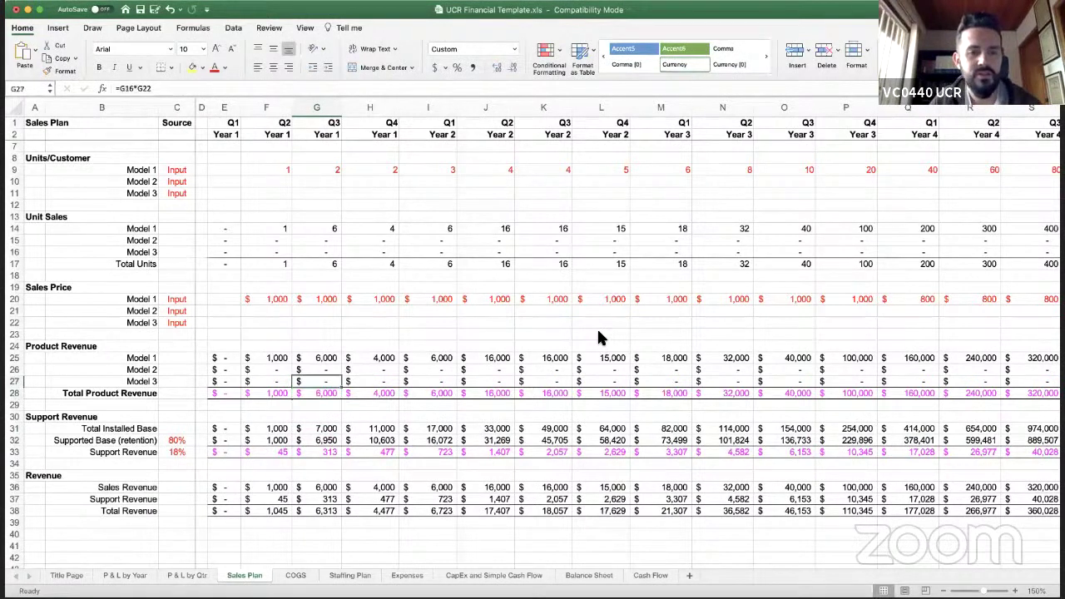
pyautogui.press('Up')
pyautogui.press('Up')
pyautogui.press('Up')
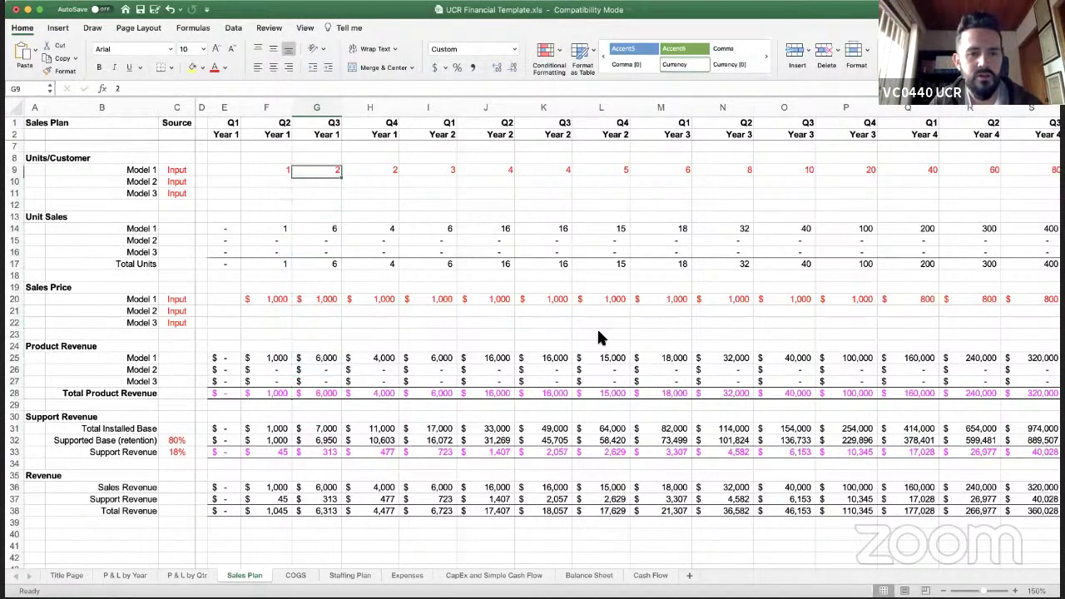
# - Compare the Year 1 Q3 Model 1 unit sales formula in G14 with the sales price in G20
pyautogui.press('Down')
pyautogui.press('Down')
pyautogui.press('Down')
pyautogui.press('Down')
pyautogui.press('Down')
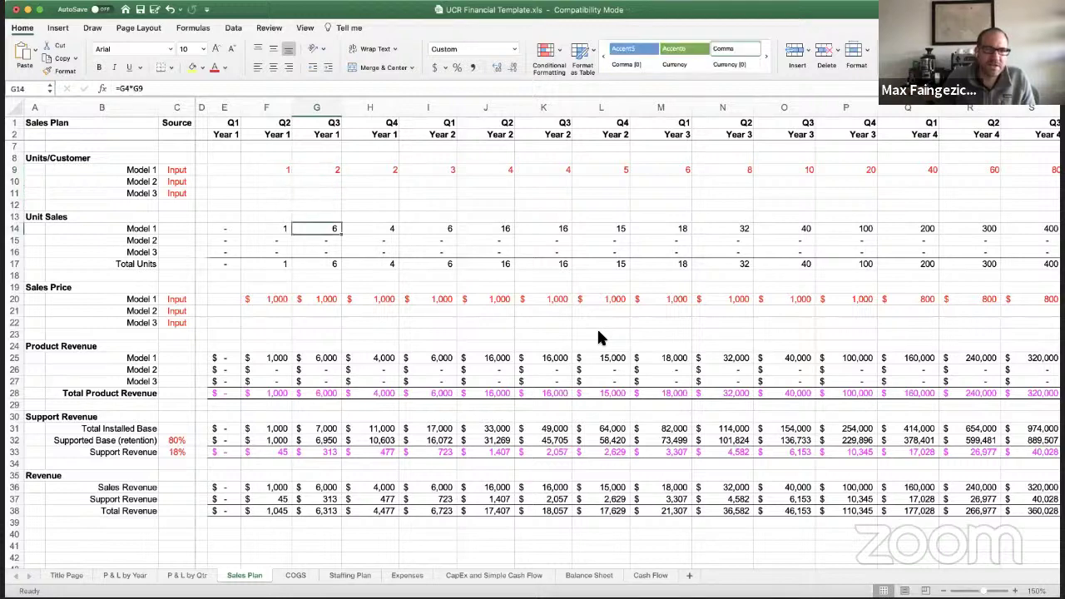
pyautogui.press('Down')
pyautogui.press('Down')
pyautogui.press('Down')
pyautogui.press('Down')
pyautogui.press('Down')
pyautogui.press('Down')
pyautogui.press('Down')
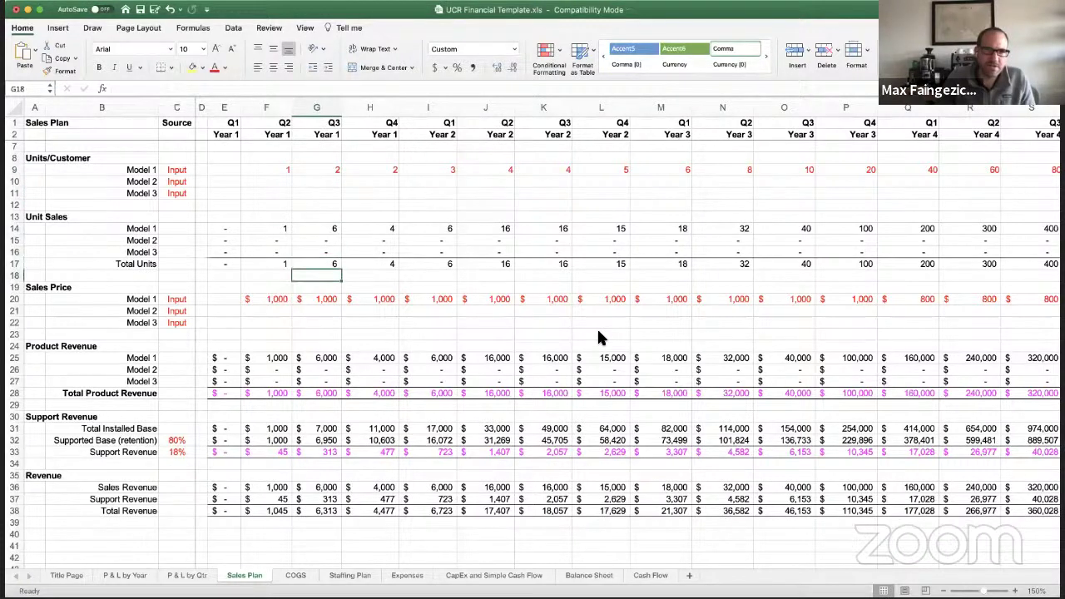
pyautogui.press('Up')
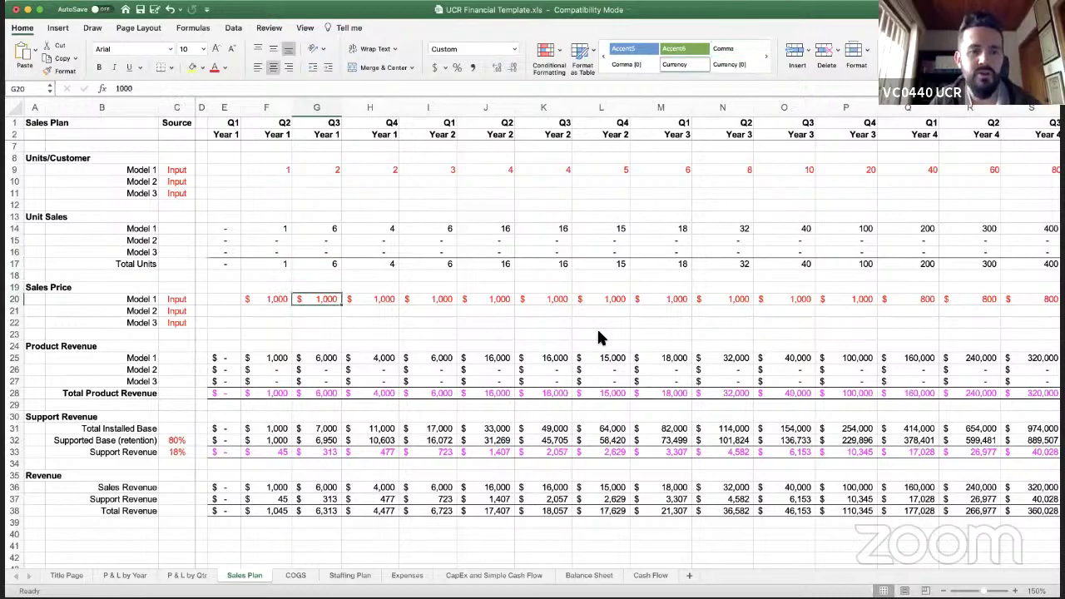
# - Review the Year 1 Q3 column from the sales price up through the Customers section to the quarter heading
pyautogui.press('Up')
pyautogui.press('Up')
pyautogui.press('Up')
pyautogui.press('Up')
pyautogui.press('Up')
pyautogui.press('Up')
pyautogui.press('Up')
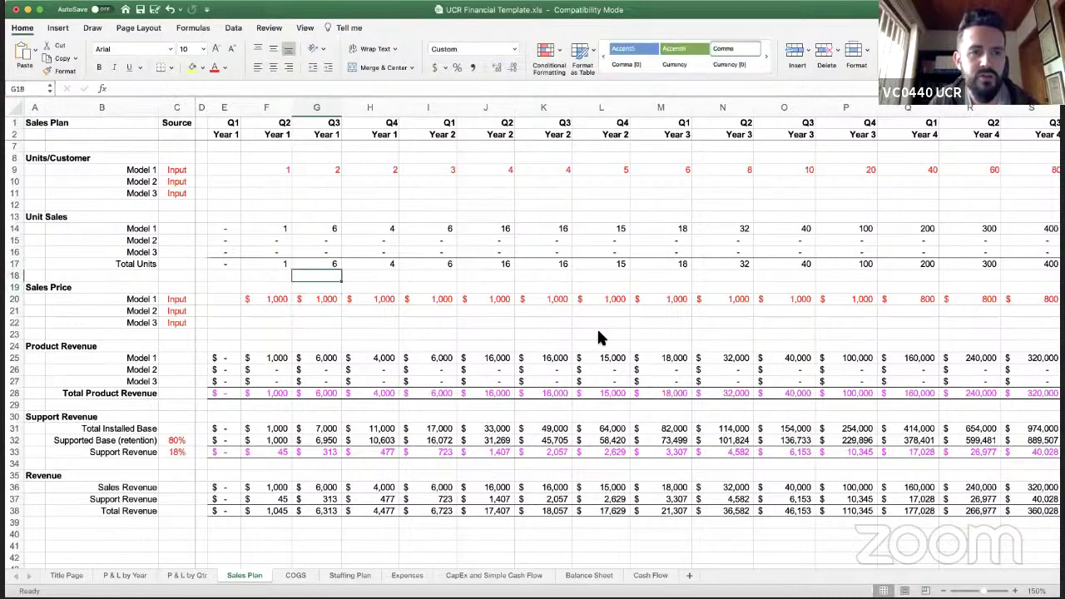
pyautogui.press('Up')
pyautogui.press('Up')
pyautogui.press('Up')
pyautogui.press('Up')
pyautogui.press('Up')
pyautogui.press('Up')
pyautogui.press('Up')
pyautogui.press('Up')
pyautogui.press('Up')
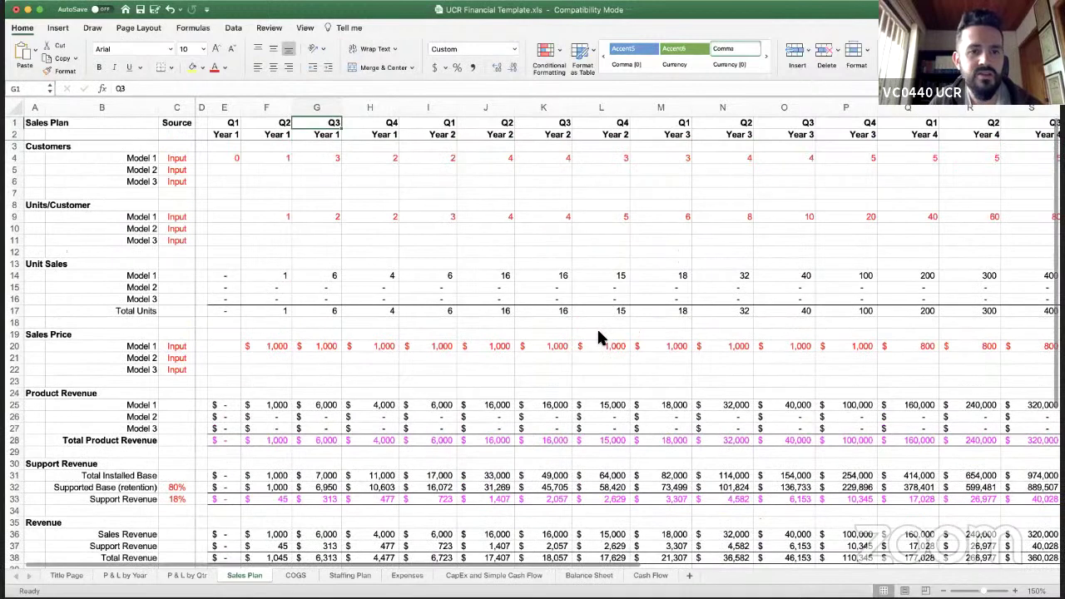
# - Follow the Year 1 Q3 Model 1 customers and units per customer into the unit sales formula in G14
pyautogui.press('Down')
pyautogui.press('Down')
pyautogui.press('Down')
pyautogui.press('Down')
pyautogui.press('Down')
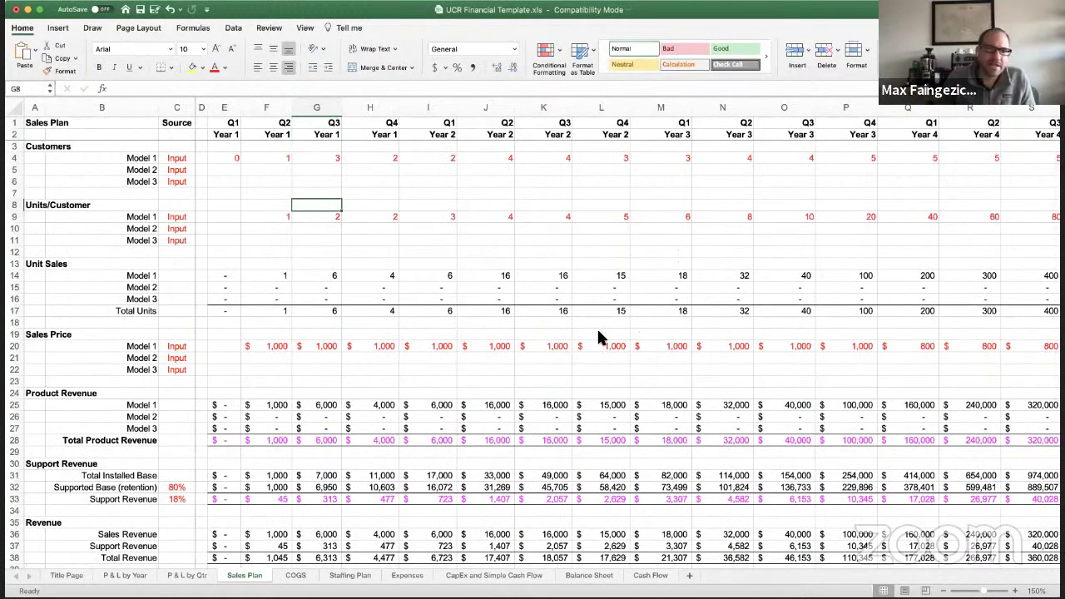
pyautogui.press('Up')
pyautogui.press('Up')
pyautogui.press('Up')
pyautogui.press('Up')
pyautogui.press('Up')
pyautogui.press('Down')
pyautogui.press('Down')
pyautogui.press('Down')
pyautogui.press('Down')
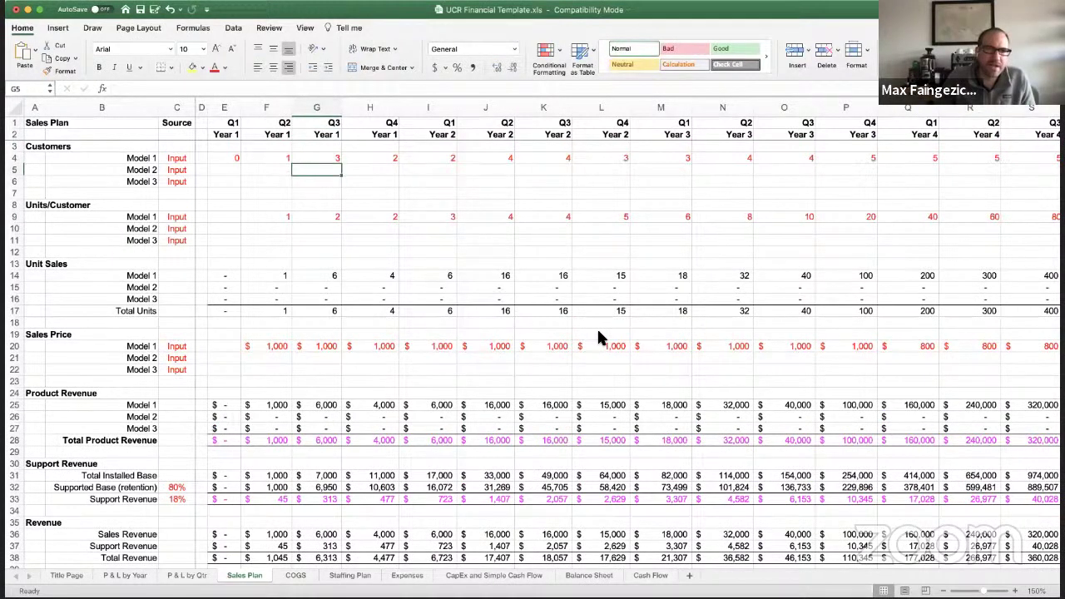
pyautogui.press('Down')
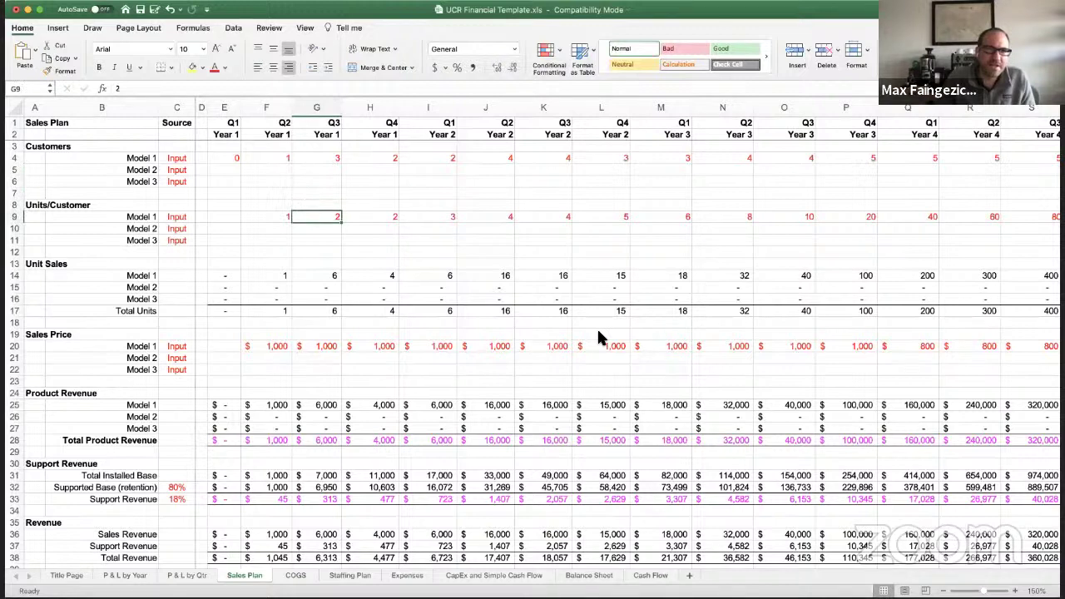
pyautogui.press('Down')
pyautogui.press('Down')
pyautogui.press('Down')
pyautogui.press('Down')
pyautogui.press('Down')
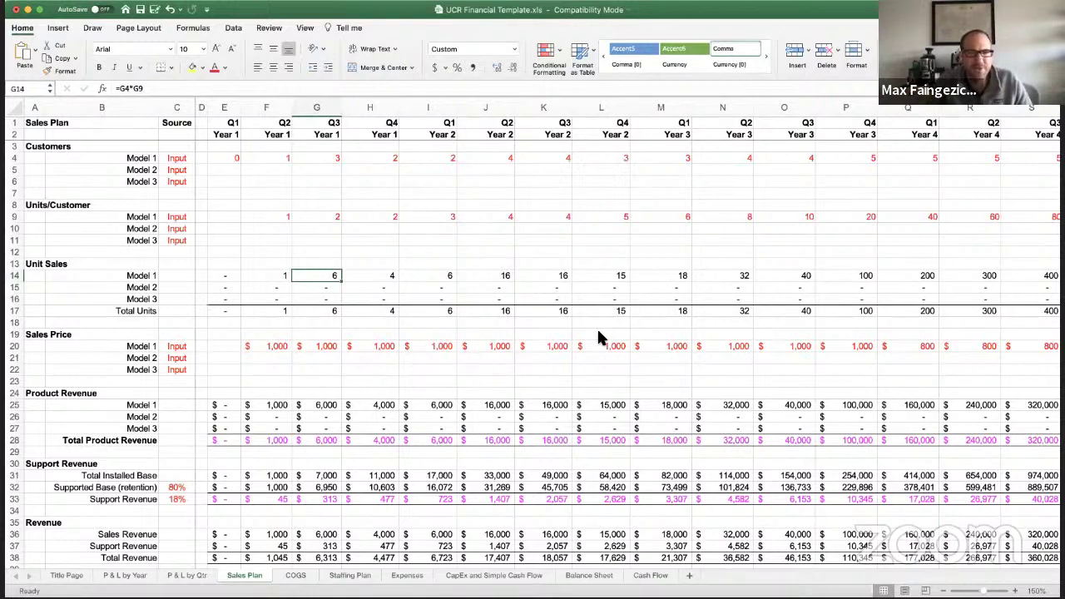
# - Follow the Year 1 Q3 column from Model 1 unit sales past the sales price to total product revenue in G28
pyautogui.press('Down')
pyautogui.press('Down')
pyautogui.press('Down')
pyautogui.press('Down')
pyautogui.press('Down')
pyautogui.press('Down')
pyautogui.press('Down')
pyautogui.press('Down')
pyautogui.press('Down')
pyautogui.press('Down')
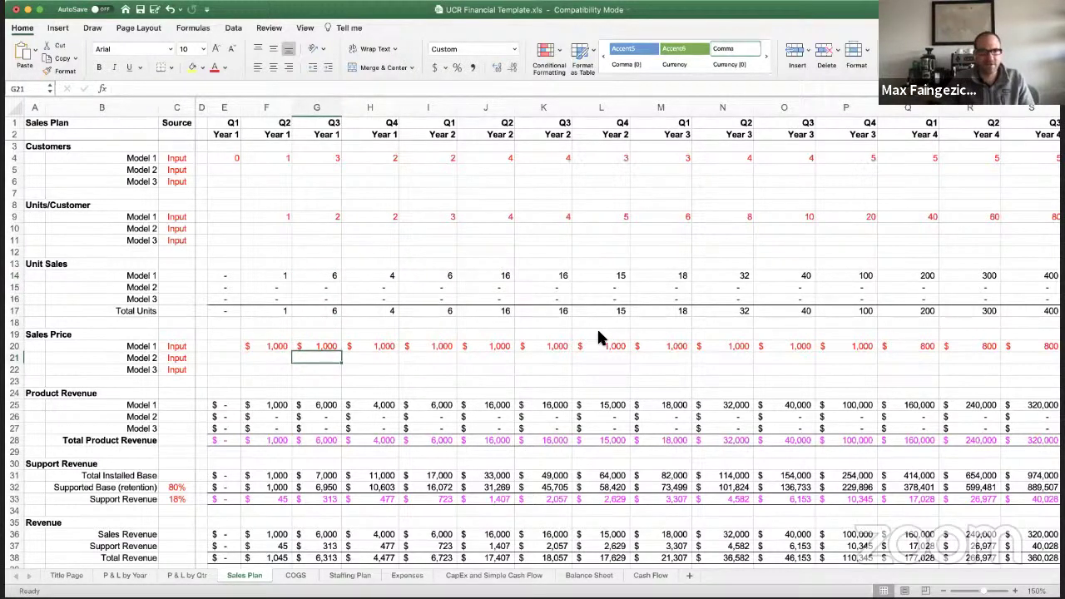
pyautogui.press('Down')
pyautogui.press('Down')
pyautogui.press('Down')
pyautogui.press('Down')
pyautogui.press('Down')
pyautogui.press('Down')
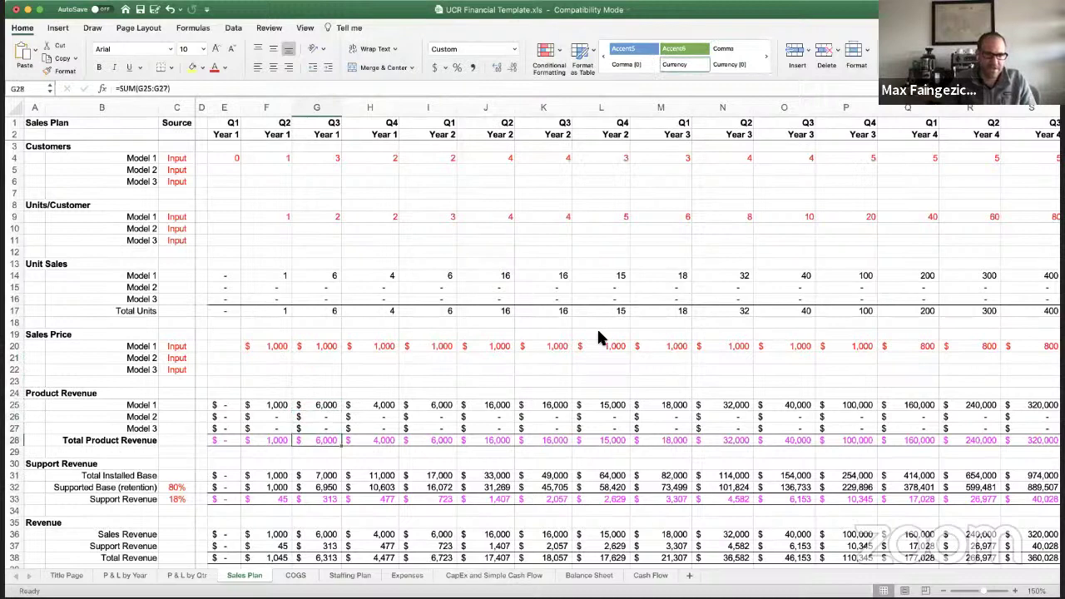
# - Set the Supported Base (retention) rate in C32 to 95%
pyautogui.press('Down')
pyautogui.press('Down')
pyautogui.press('Left')
pyautogui.press('Left')
pyautogui.press('Left')
pyautogui.press('Left')
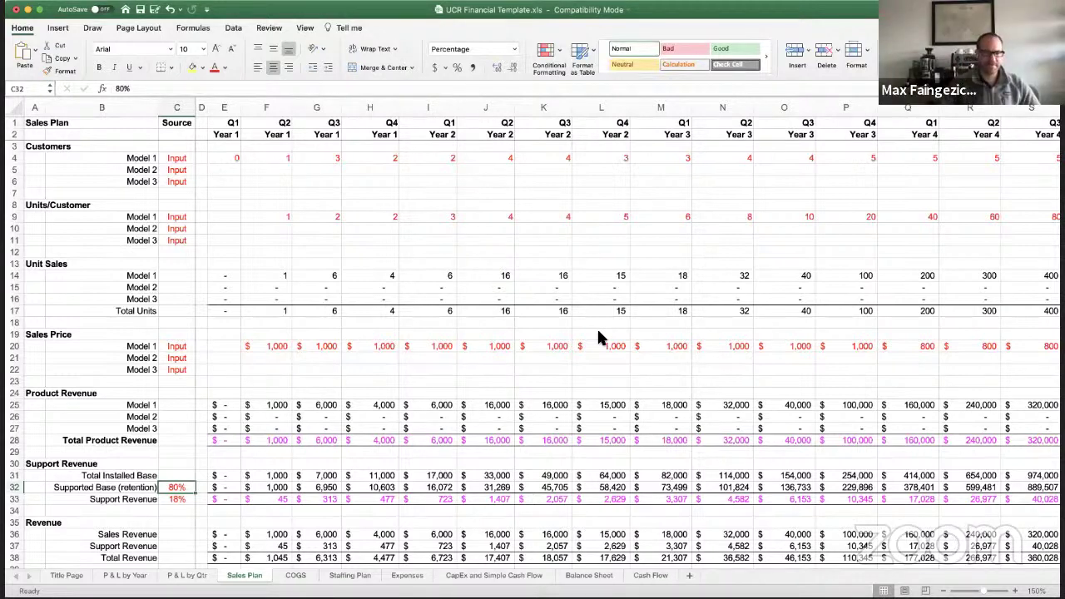
pyautogui.write('95')
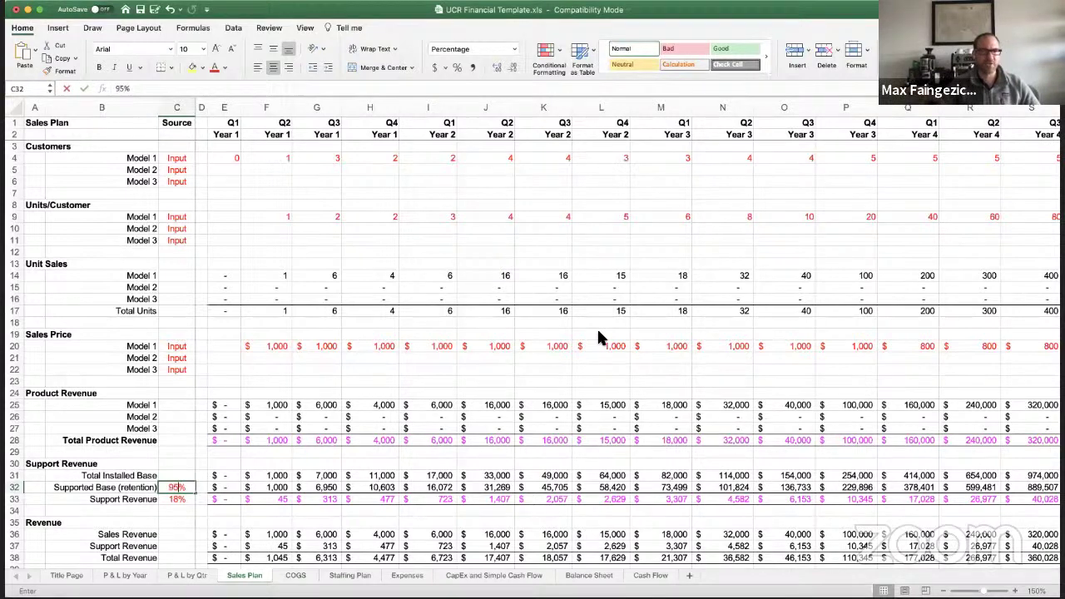
pyautogui.press('Tab')
pyautogui.press('Tab')
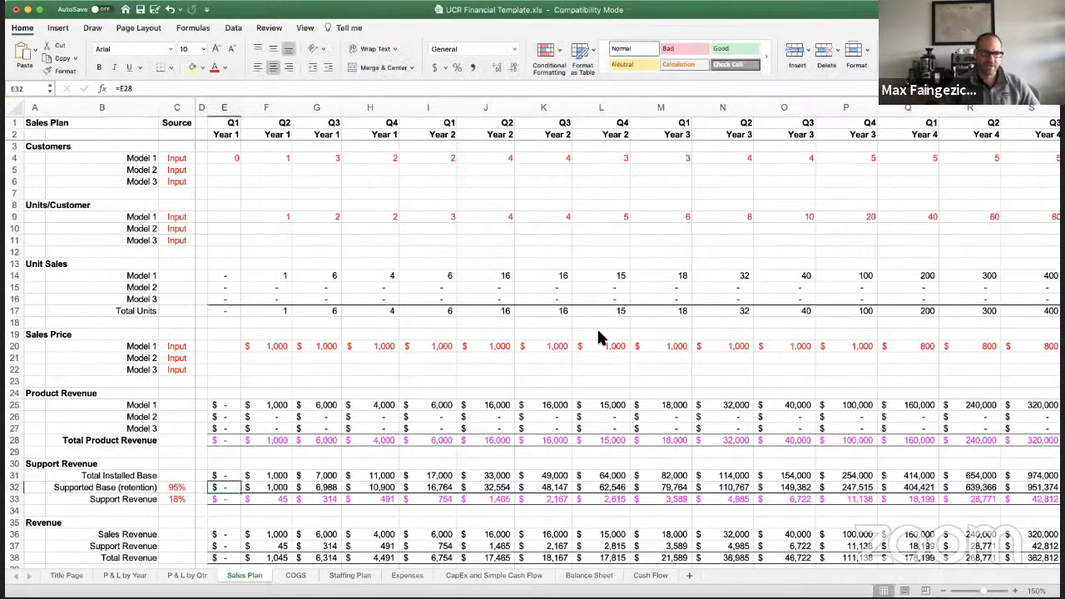
# - Set the Support Revenue rate in C33 to 0%
pyautogui.press('Left')
pyautogui.press('Left')
pyautogui.press('Down')
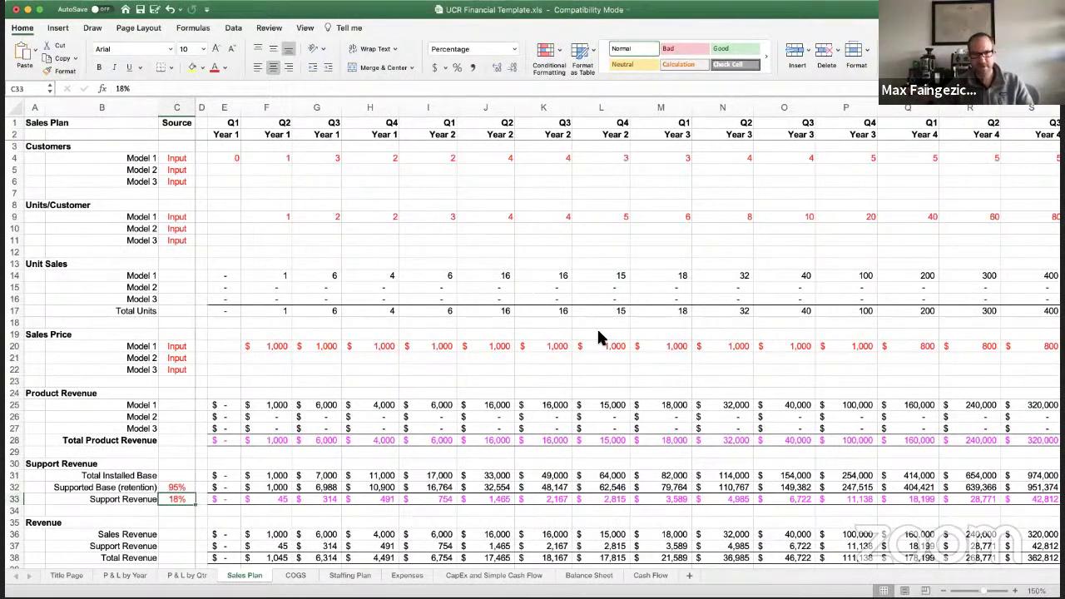
pyautogui.write('0')
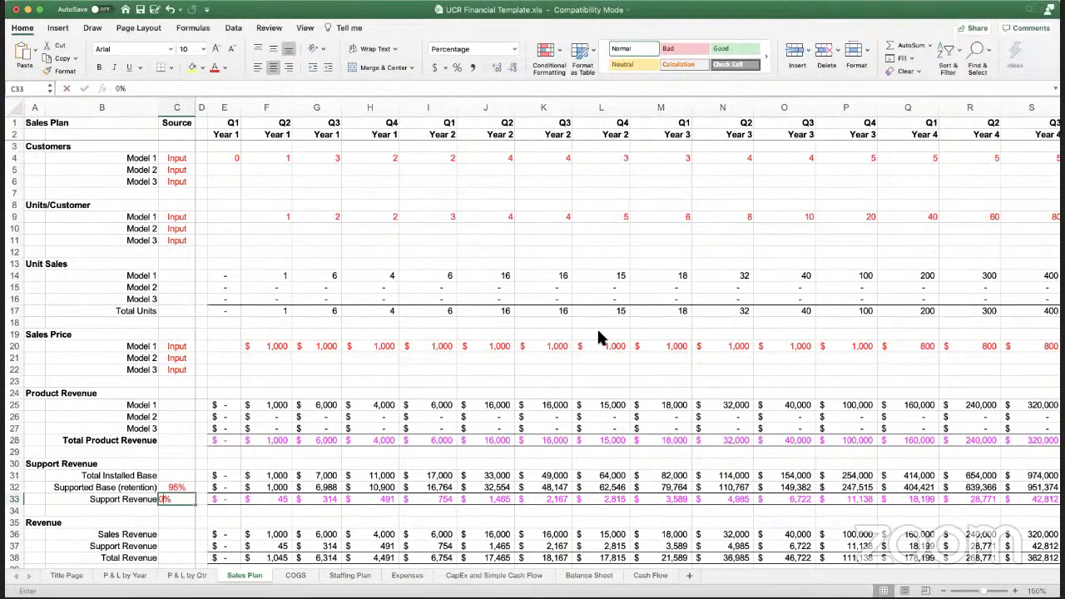
pyautogui.press('Tab')
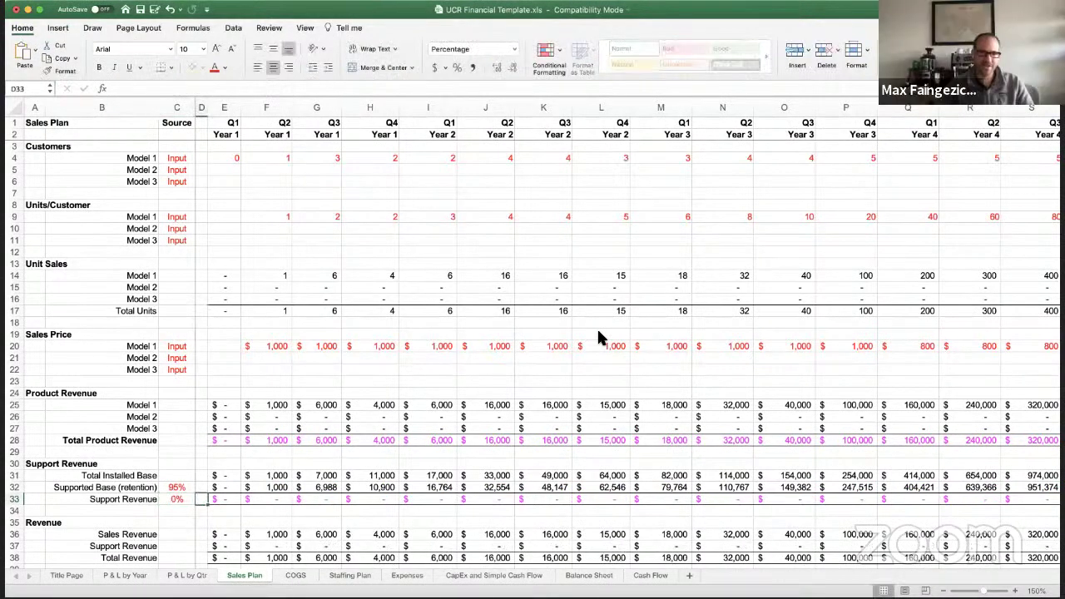
# - Examine the early quarters of the Revenue section below Support Revenue, including the total revenue row
pyautogui.press('Right')
pyautogui.press('Right')
pyautogui.press('Right')
pyautogui.press('Right')
pyautogui.press('Down')
pyautogui.press('Down')
pyautogui.press('Down')
pyautogui.press('Down')
pyautogui.press('Down')
pyautogui.press('Down')
pyautogui.press('Down')
pyautogui.press('Down')
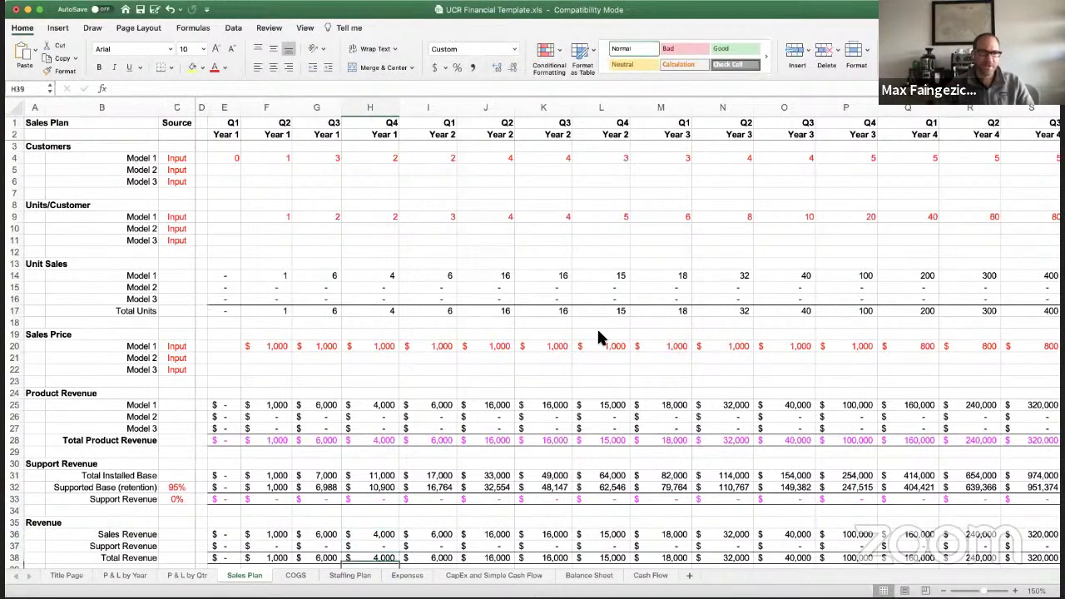
pyautogui.press('Up')
pyautogui.press('Up')
pyautogui.press('Up')
pyautogui.press('Left')
pyautogui.press('Left')
pyautogui.press('Left')
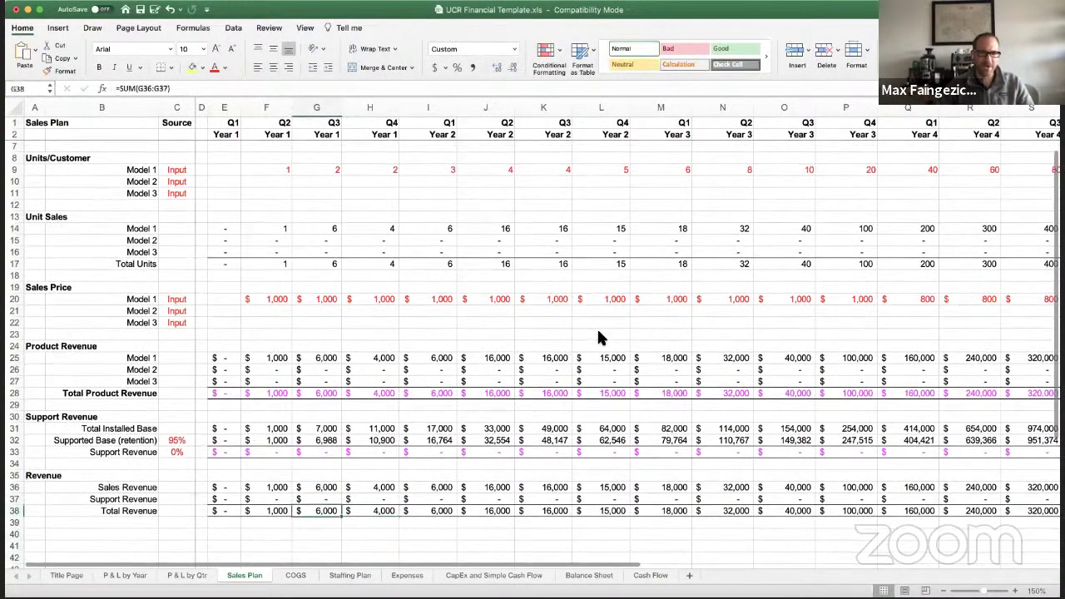
# - Review the Total Revenue row quarter by quarter from Year 1 through Year 3 Q2
pyautogui.press('Right')
pyautogui.press('Right')
pyautogui.press('Right')
pyautogui.press('Right')
pyautogui.press('Right')
pyautogui.press('Right')
pyautogui.press('Right')
pyautogui.press('Right')
pyautogui.press('Right')
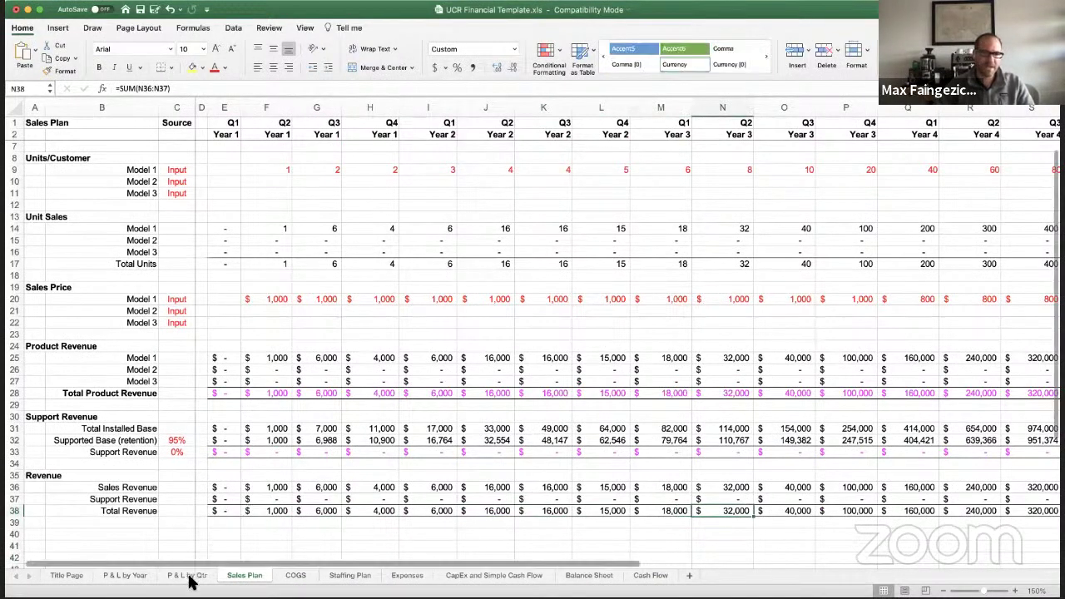
# - On the P & L by Qtr sheet, check the product revenue link in E4 and total revenue through Year 2 Q1
pyautogui.hotkey('ctrl', 'pageup')
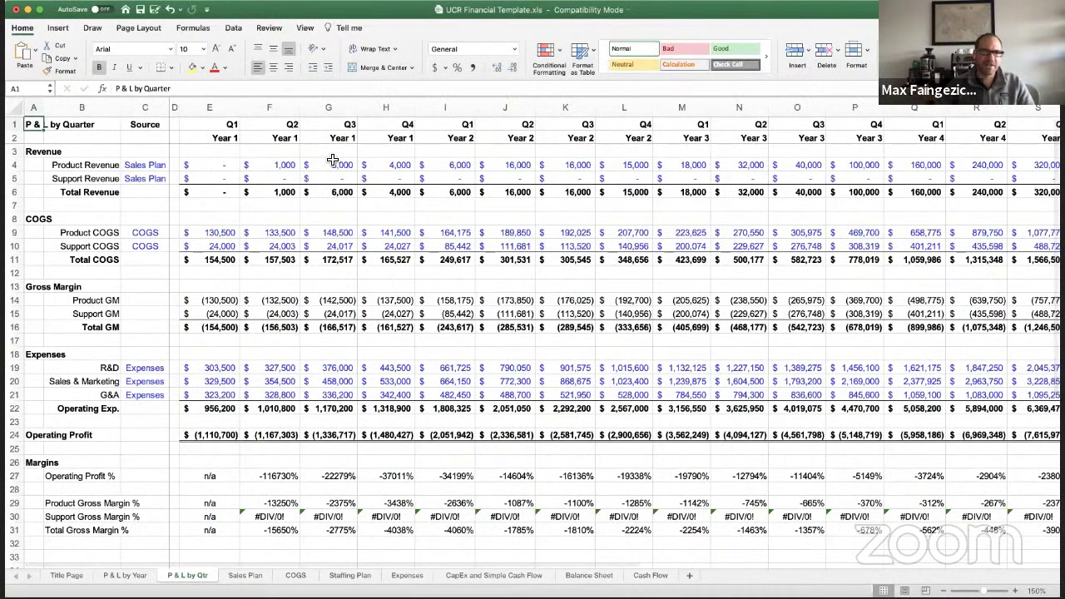
pyautogui.click(332, 160)
pyautogui.press('Left')
pyautogui.press('Left')
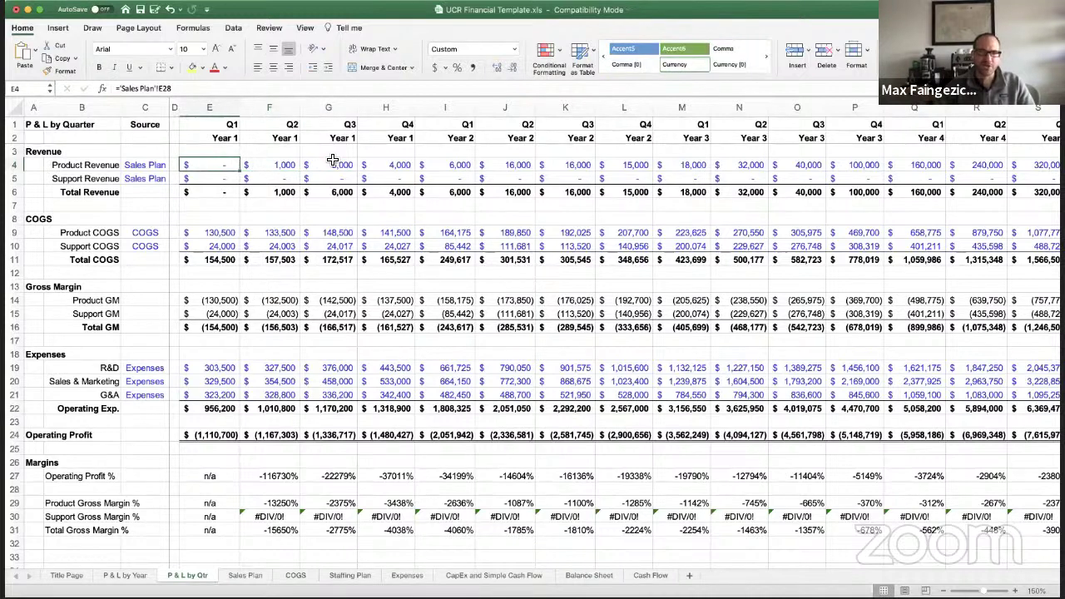
pyautogui.press('Down')
pyautogui.press('Down')
pyautogui.press('Right')
pyautogui.press('Right')
pyautogui.press('Right')
pyautogui.press('Right')
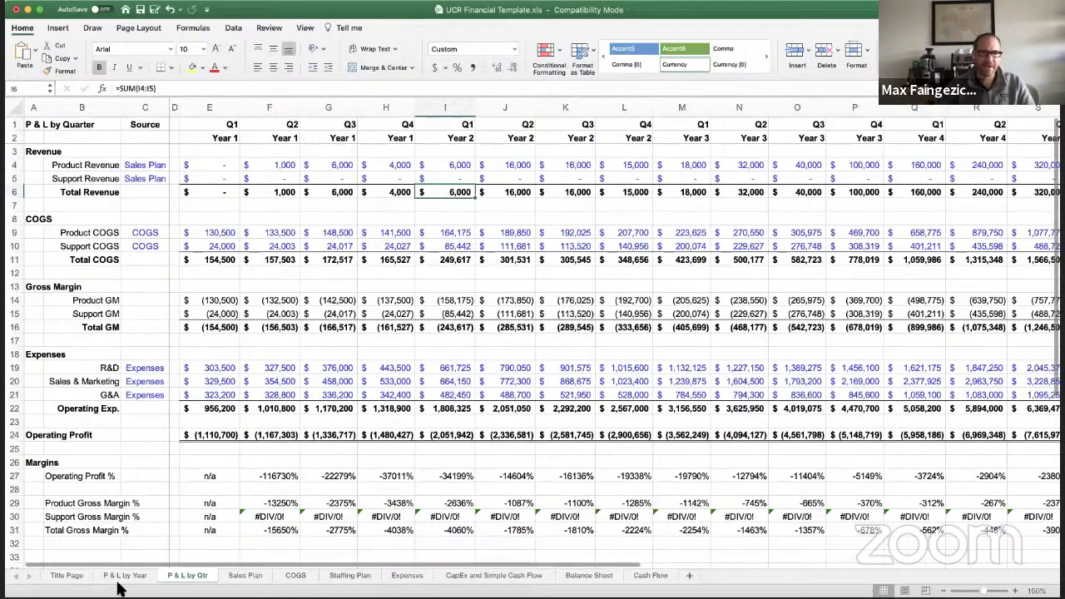
# - Review the yearly figures on the P & L by Year sheet and return to the Sales Plan sheet
pyautogui.hotkey('ctrl', 'pageup')
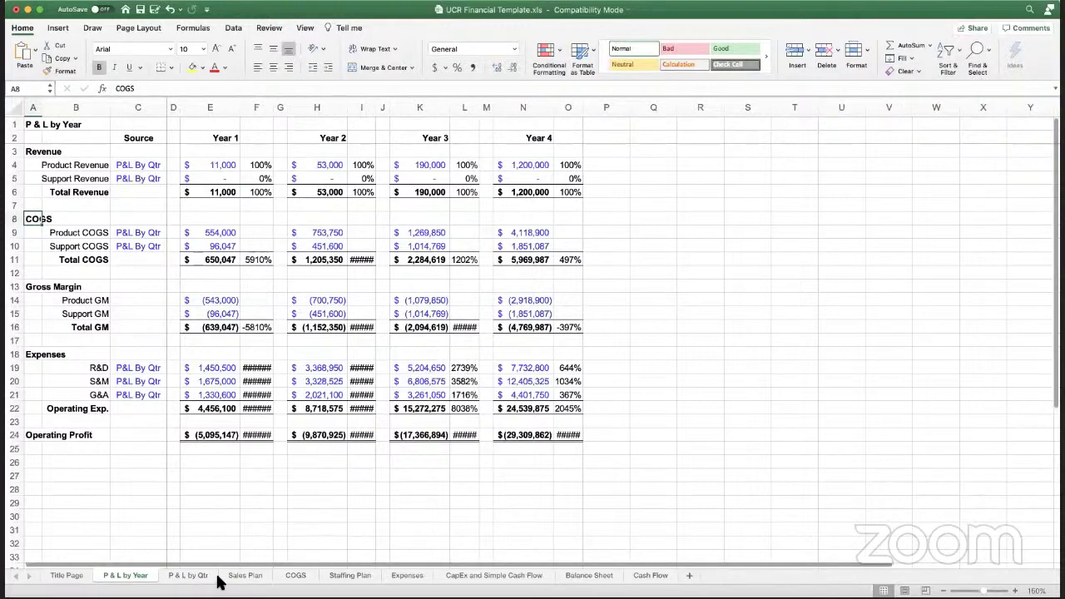
pyautogui.click(247, 575)
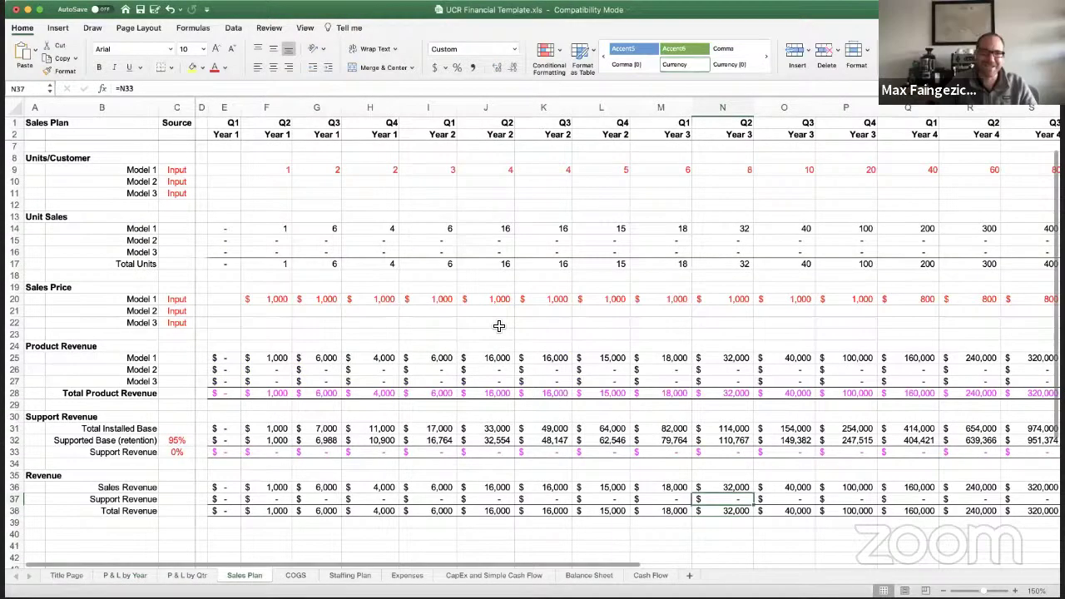
# - Overwrite Model 1 unit sales with 50 for Q4 Year 3 and 50, 60, 60 and 75 for Q1 to Q4 of Year 4
pyautogui.press('Up')
pyautogui.press('Up')
pyautogui.press('Up')
pyautogui.press('Up')
pyautogui.press('Up')
pyautogui.press('Up')
pyautogui.press('Up')
pyautogui.press('Up')
pyautogui.press('Up')
pyautogui.press('Up')
pyautogui.press('Up')
pyautogui.press('Up')
pyautogui.press('Up')
pyautogui.press('Up')
pyautogui.press('Up')
pyautogui.press('Up')
pyautogui.press('Up')
pyautogui.press('Up')
pyautogui.press('Up')
pyautogui.press('Up')
pyautogui.press('Up')
pyautogui.press('Up')
pyautogui.press('Up')
pyautogui.press('Up')
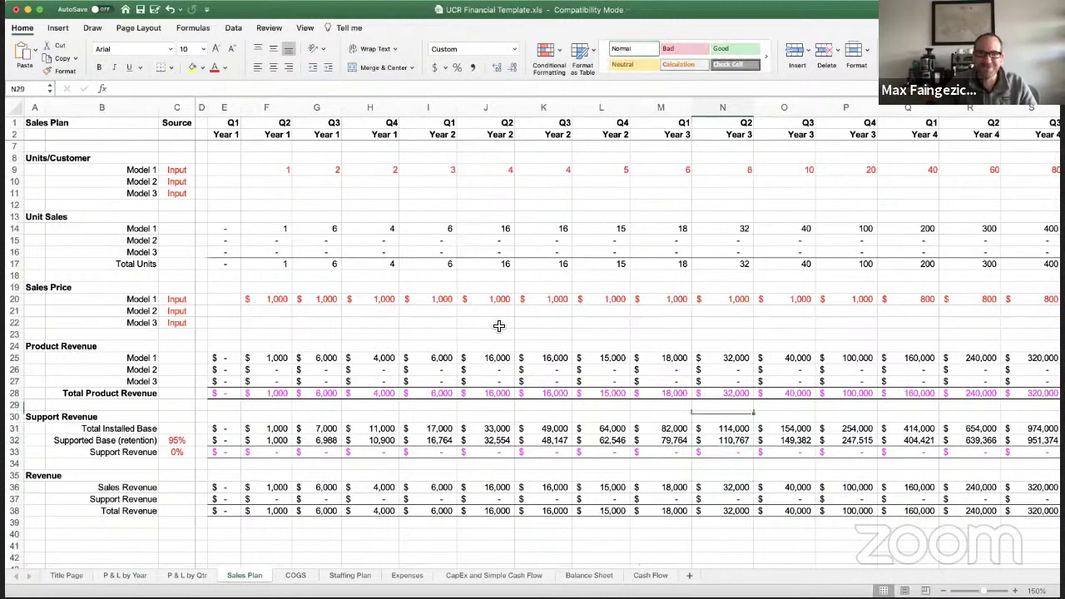
pyautogui.press('Right')
pyautogui.press('Right')
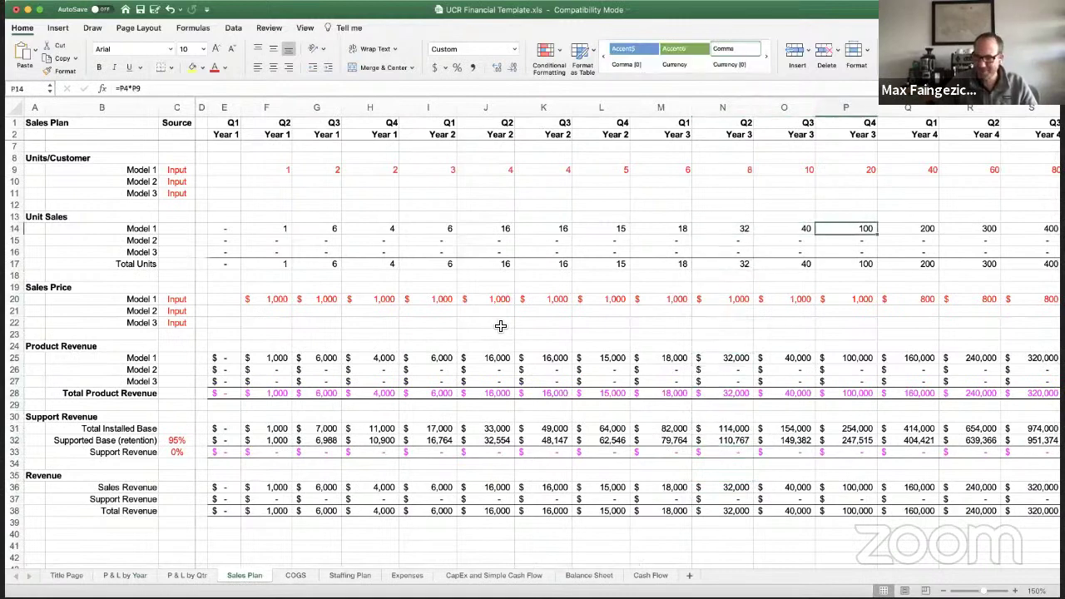
pyautogui.write('50')
pyautogui.press('Right')
pyautogui.write('50')
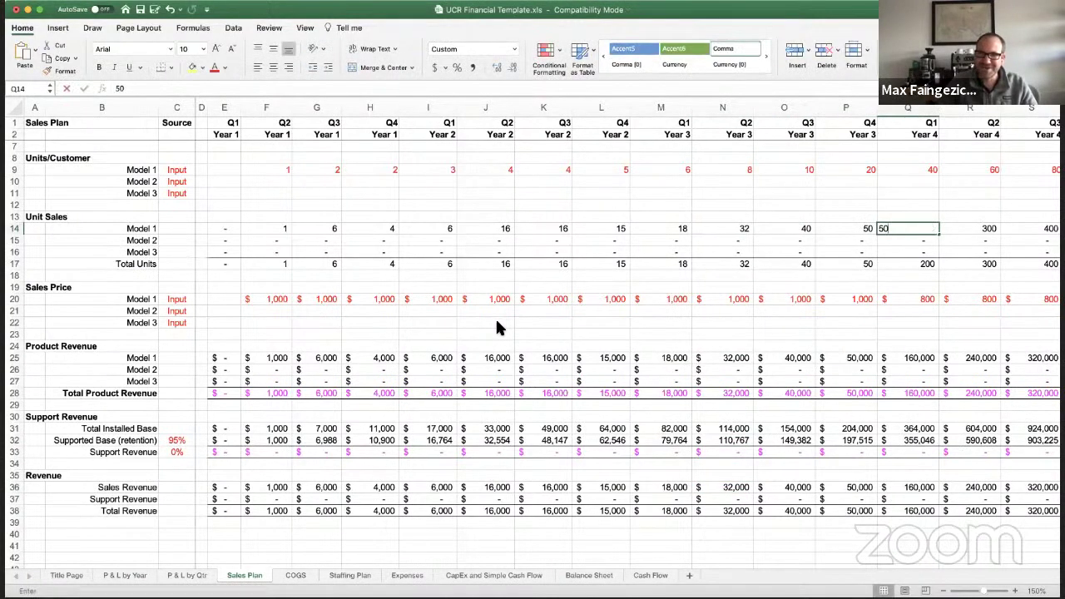
pyautogui.press('Right')
pyautogui.write('60')
pyautogui.press('Right')
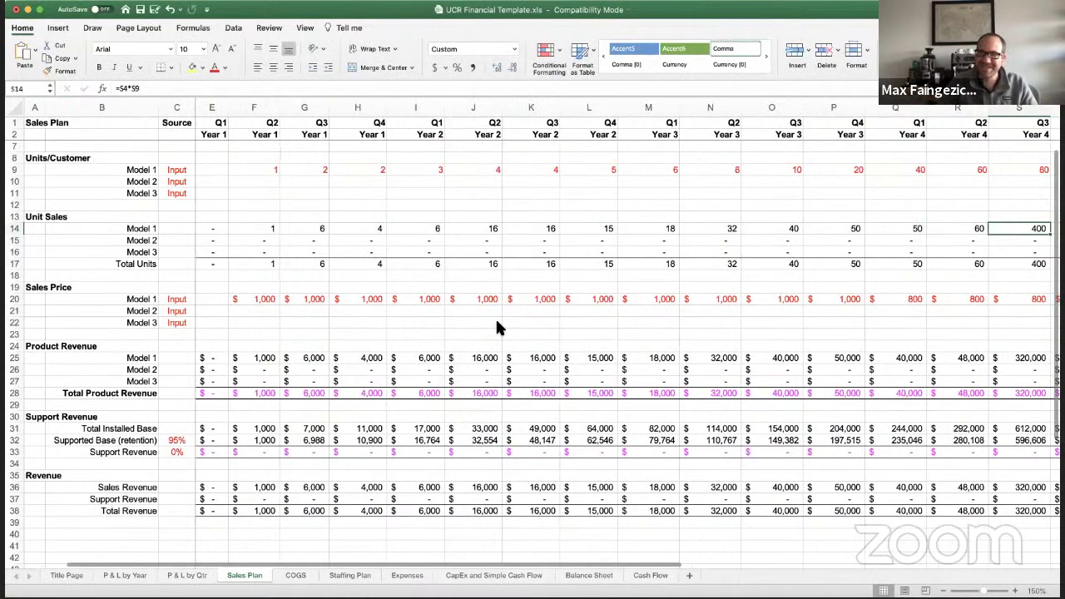
pyautogui.write('60')
pyautogui.press('Right')
pyautogui.write('75')
pyautogui.press('Right')
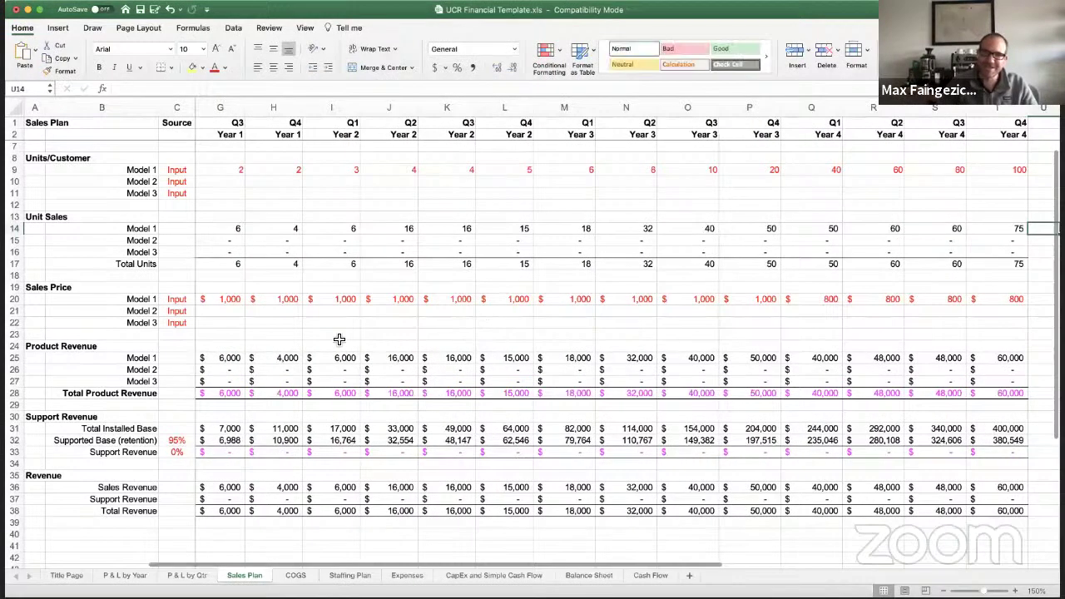
# - Check the yearly results on the P & L by Year sheet and return to the start of the Sales Plan
pyautogui.click(125, 575)
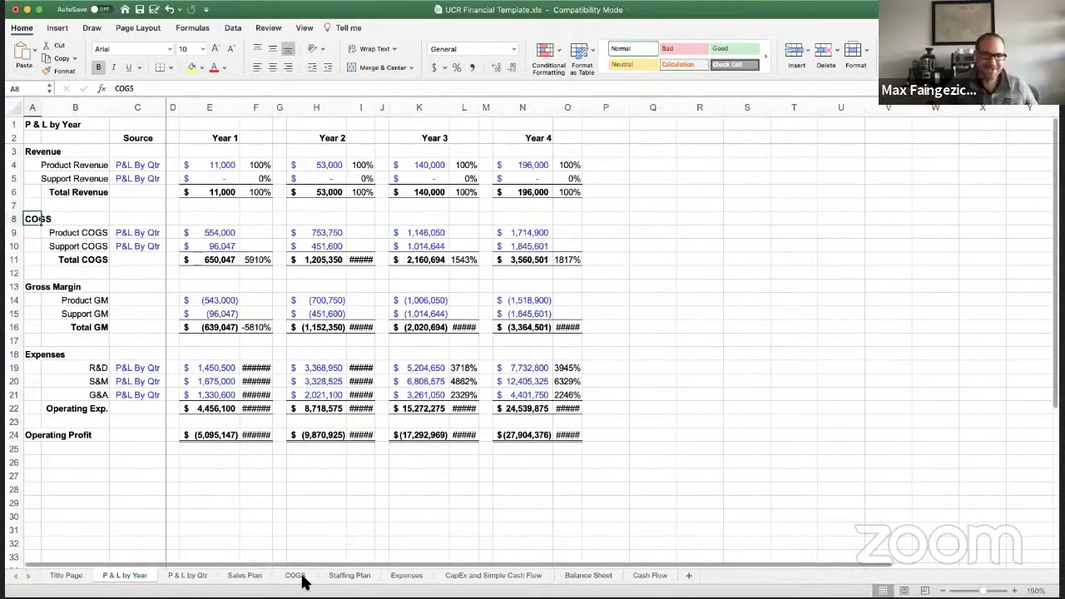
pyautogui.click(252, 577)
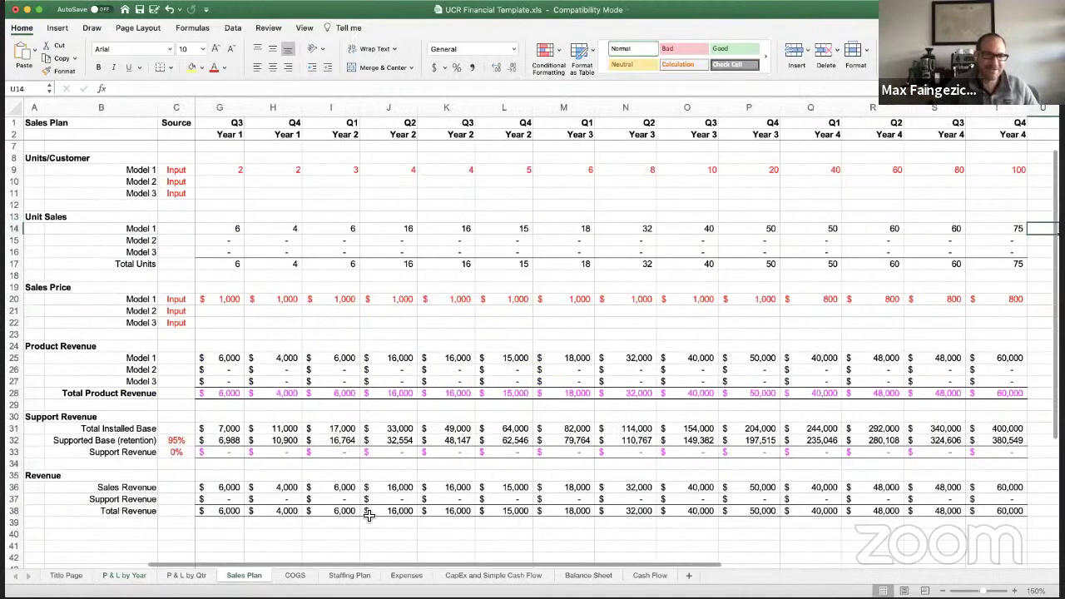
pyautogui.scroll(3, 369, 513)
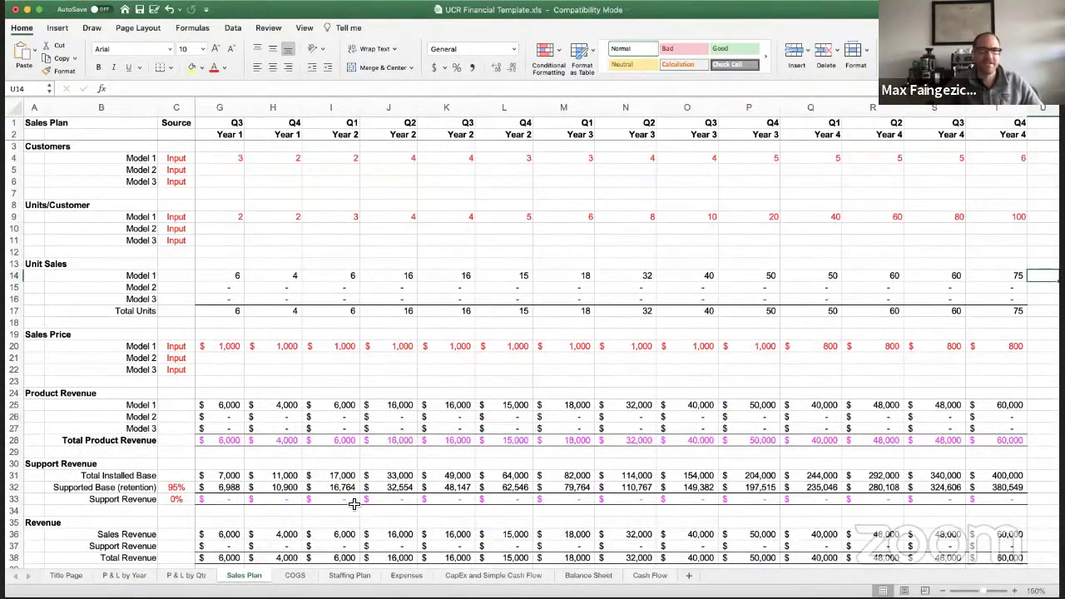
# - Open the COGS sheet and review it from the support section up to the unit sales rows
pyautogui.click(296, 575)
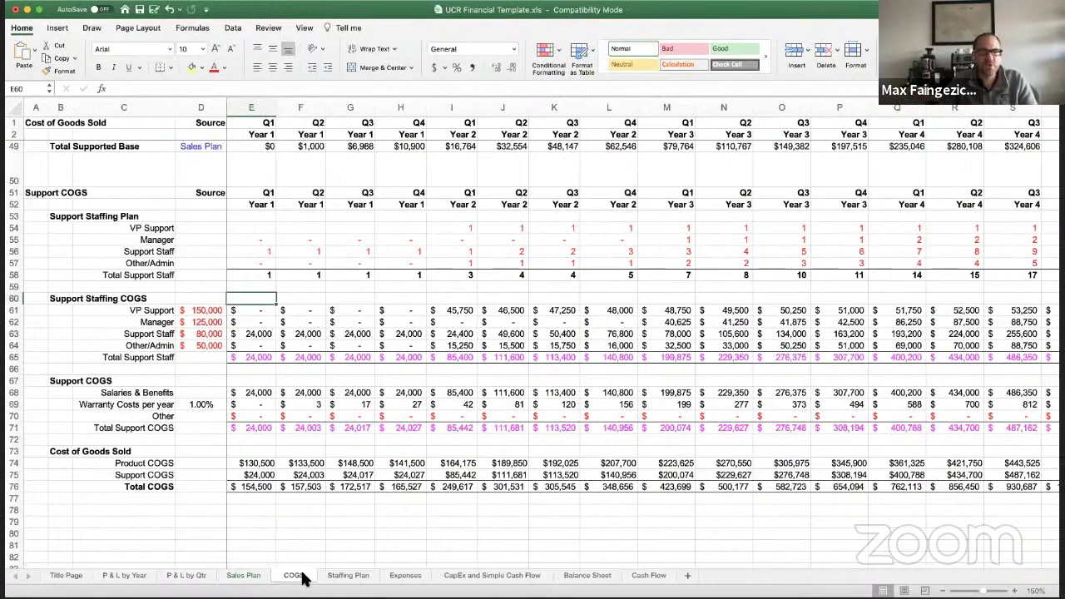
pyautogui.press('Up')
pyautogui.press('Up')
pyautogui.press('Up')
pyautogui.press('Up')
pyautogui.press('Up')
pyautogui.press('Up')
pyautogui.press('Up')
pyautogui.press('Up')
pyautogui.press('Up')
pyautogui.press('Up')
pyautogui.press('Up')
pyautogui.press('Up')
pyautogui.press('Up')
pyautogui.press('Up')
pyautogui.press('Up')
pyautogui.press('Up')
pyautogui.press('Up')
pyautogui.press('Up')
pyautogui.press('Up')
pyautogui.press('Up')
pyautogui.press('Up')
pyautogui.press('Up')
pyautogui.press('Up')
pyautogui.press('Up')
pyautogui.press('Up')
pyautogui.press('Up')
pyautogui.press('Up')
pyautogui.press('Up')
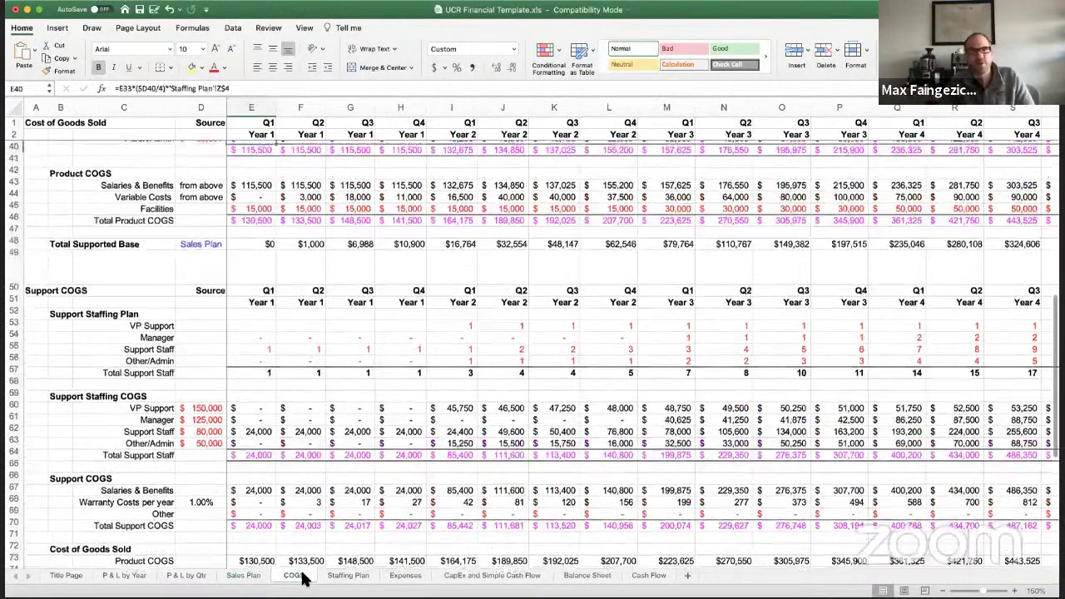
pyautogui.press('Up')
pyautogui.press('Up')
pyautogui.press('Up')
pyautogui.press('Up')
pyautogui.press('Up')
pyautogui.press('Up')
pyautogui.press('Up')
pyautogui.press('Up')
pyautogui.press('Up')
pyautogui.press('Up')
pyautogui.press('Up')
pyautogui.press('Up')
pyautogui.press('Up')
pyautogui.press('Up')
pyautogui.press('Up')
pyautogui.press('Up')
pyautogui.press('Up')
pyautogui.press('Up')
pyautogui.press('Up')
pyautogui.press('Up')
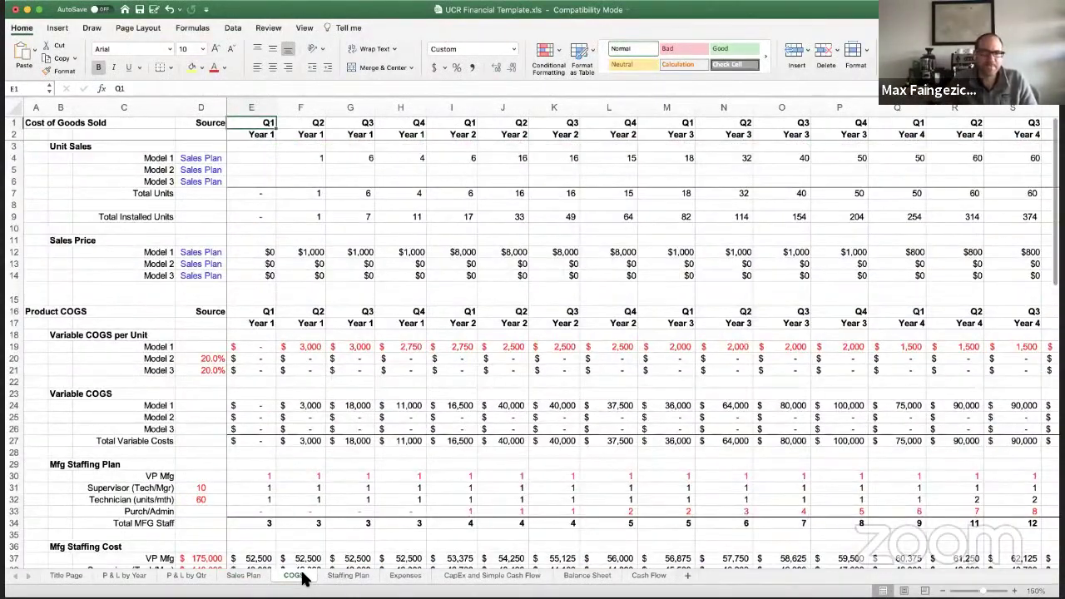
# - Clear the variable COGS per unit percentages for Model 2 and Model 3 in D20 and D21
pyautogui.press('Down')
pyautogui.press('Down')
pyautogui.press('Down')
pyautogui.press('Down')
pyautogui.press('Down')
pyautogui.press('Down')
pyautogui.press('Down')
pyautogui.press('Down')
pyautogui.press('Down')
pyautogui.press('Down')
pyautogui.press('Down')
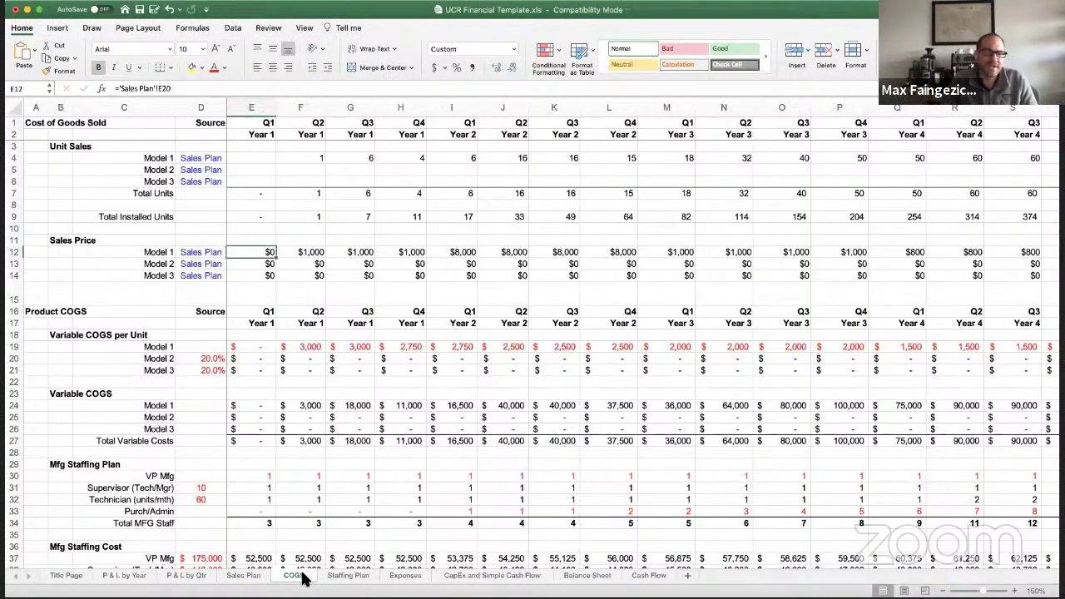
pyautogui.press('Down')
pyautogui.press('Down')
pyautogui.press('Down')
pyautogui.press('Down')
pyautogui.press('Down')
pyautogui.press('Down')
pyautogui.press('Down')
pyautogui.press('Down')
pyautogui.press('Down')
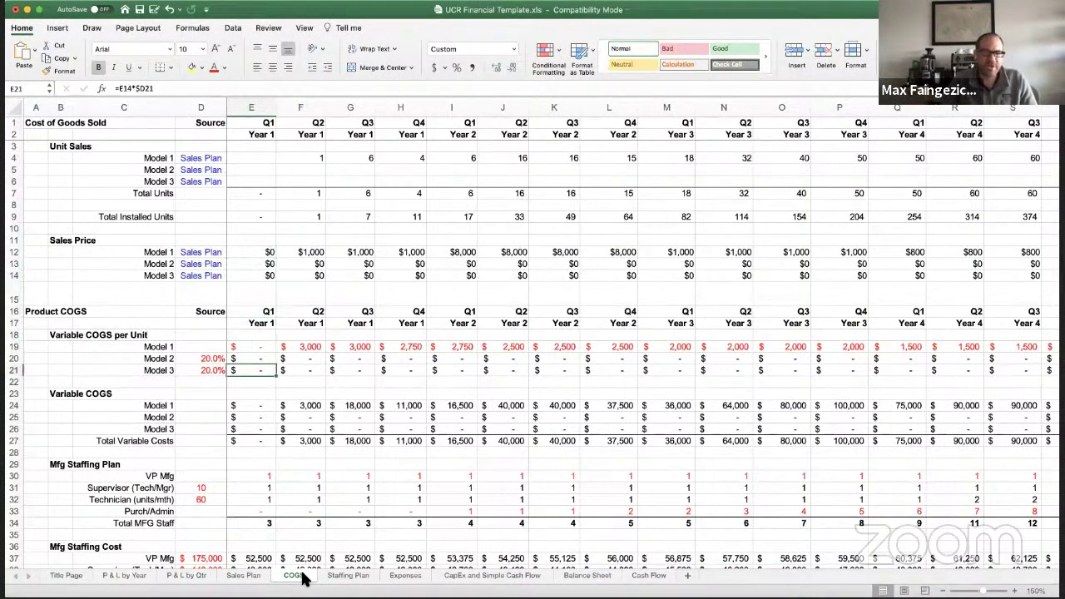
pyautogui.press('Up')
pyautogui.press('Left')
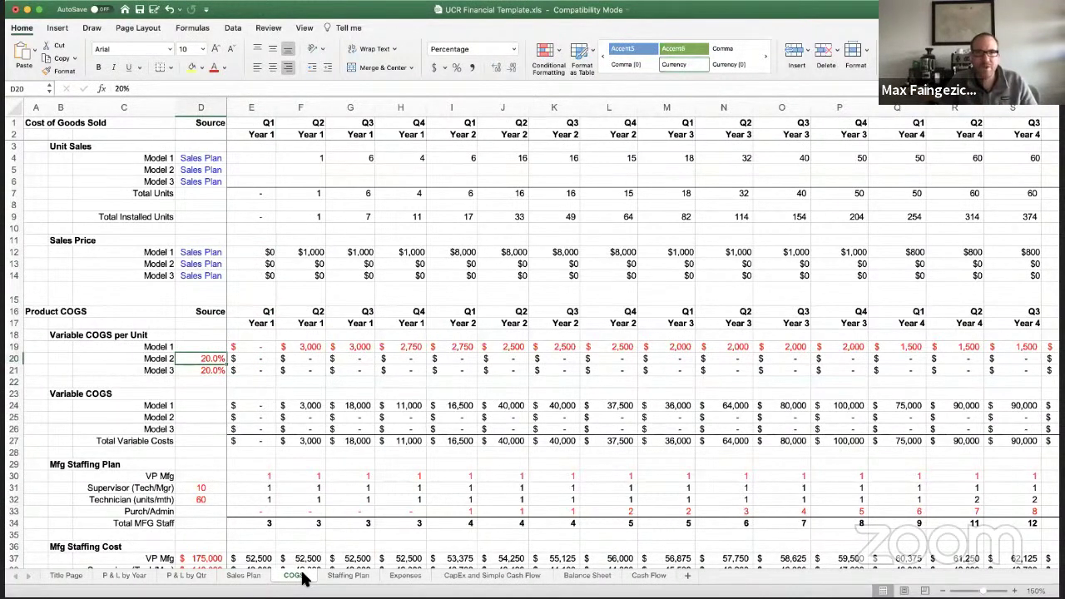
pyautogui.press('Delete')
pyautogui.press('Down')
pyautogui.press('Delete')
# - Set Model 1's variable COGS per unit for Q2 Year 1 to 350
pyautogui.press('Up')
pyautogui.press('Up')
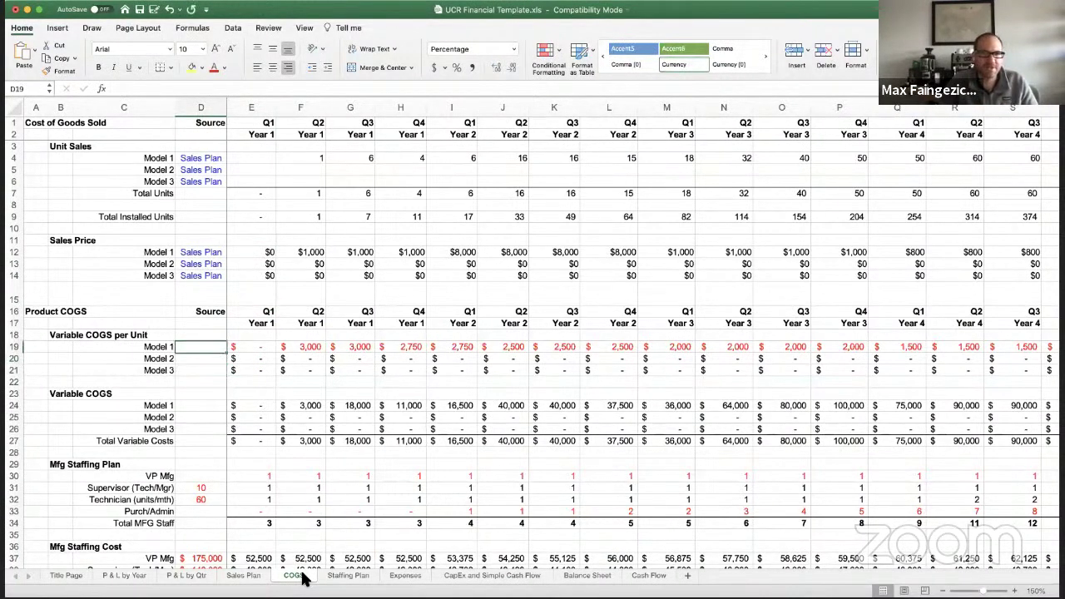
pyautogui.press('Right')
pyautogui.press('Right')
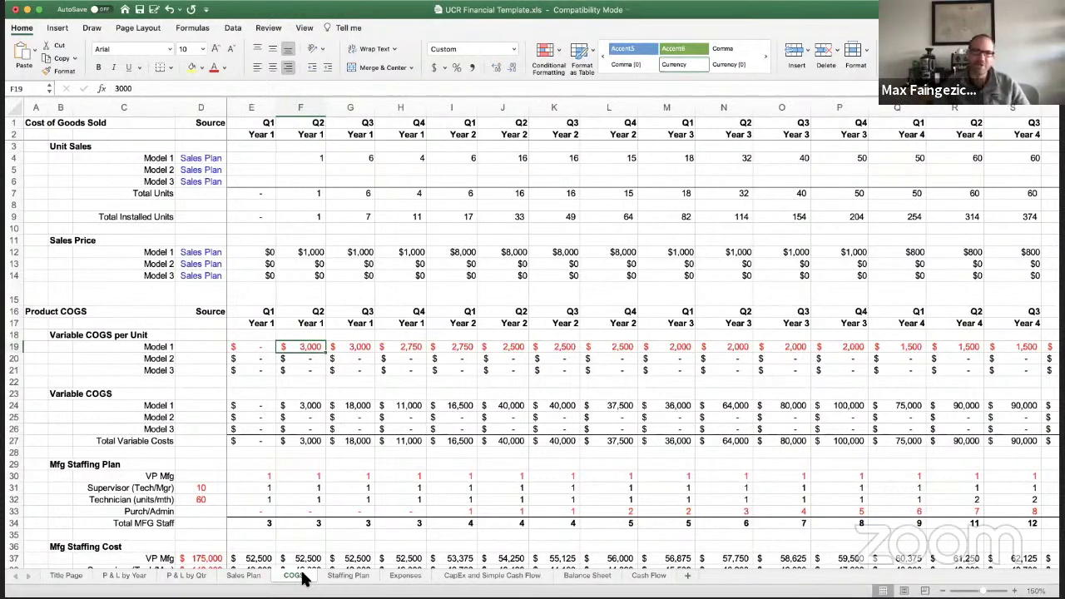
pyautogui.write('350')
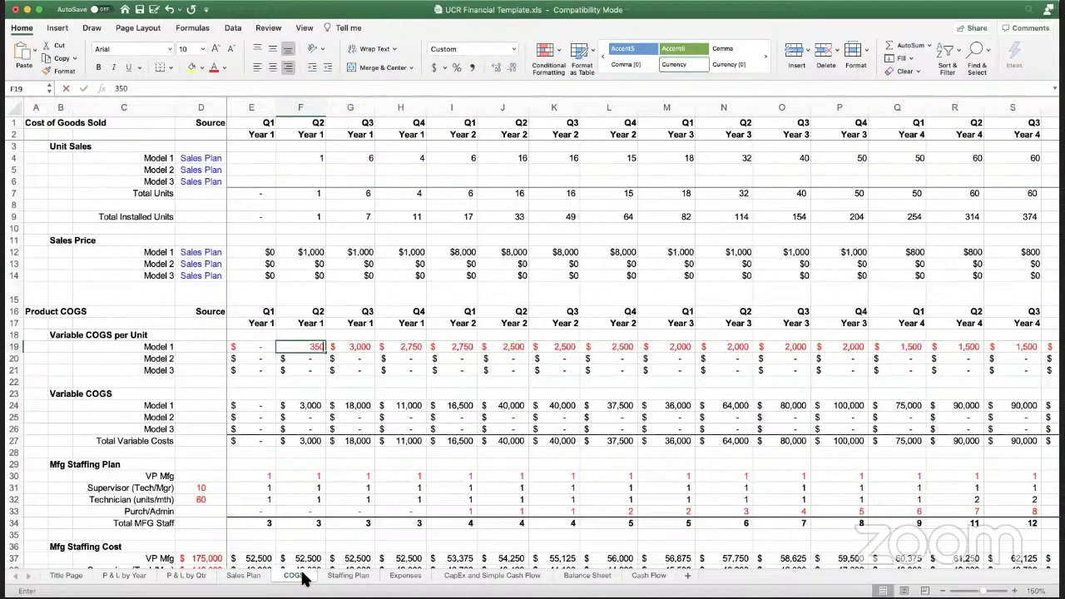
pyautogui.press('Return')
pyautogui.press('super+c')
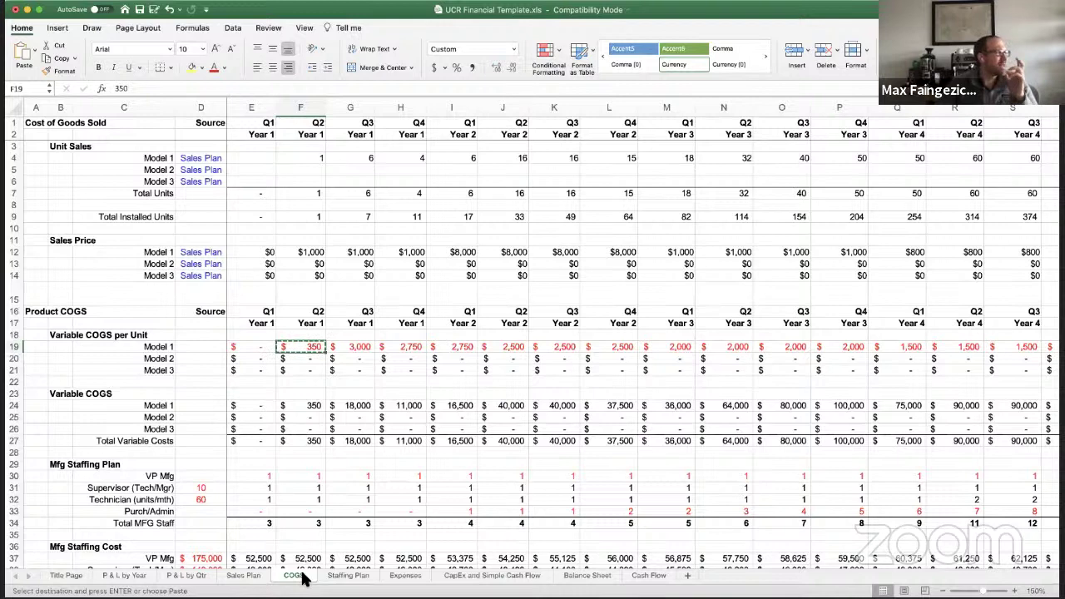
pyautogui.hotkey('shift', 'Right')
pyautogui.hotkey('shift', 'Left')
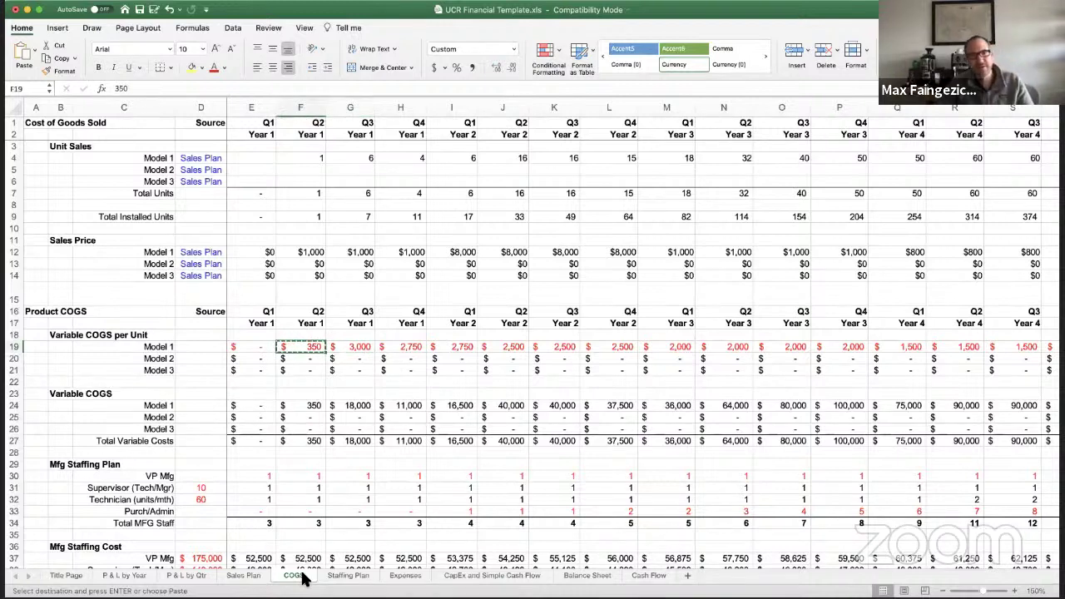
pyautogui.press('Escape')
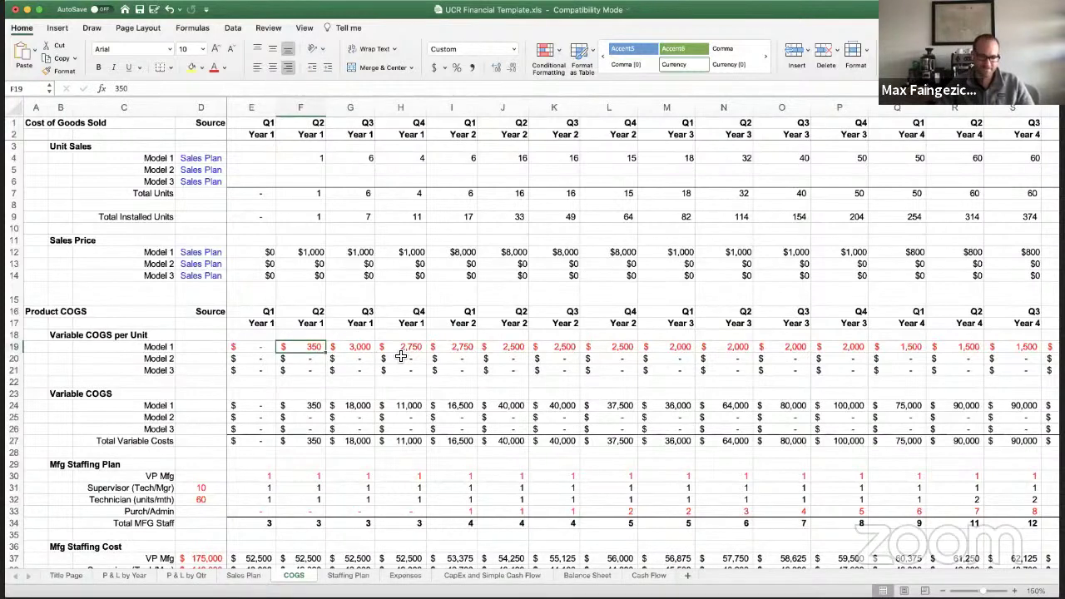
# - Copy Model 1's Q2 Year 1 variable COGS per unit across all remaining quarters through Q4 Year 4
pyautogui.press('super+c')
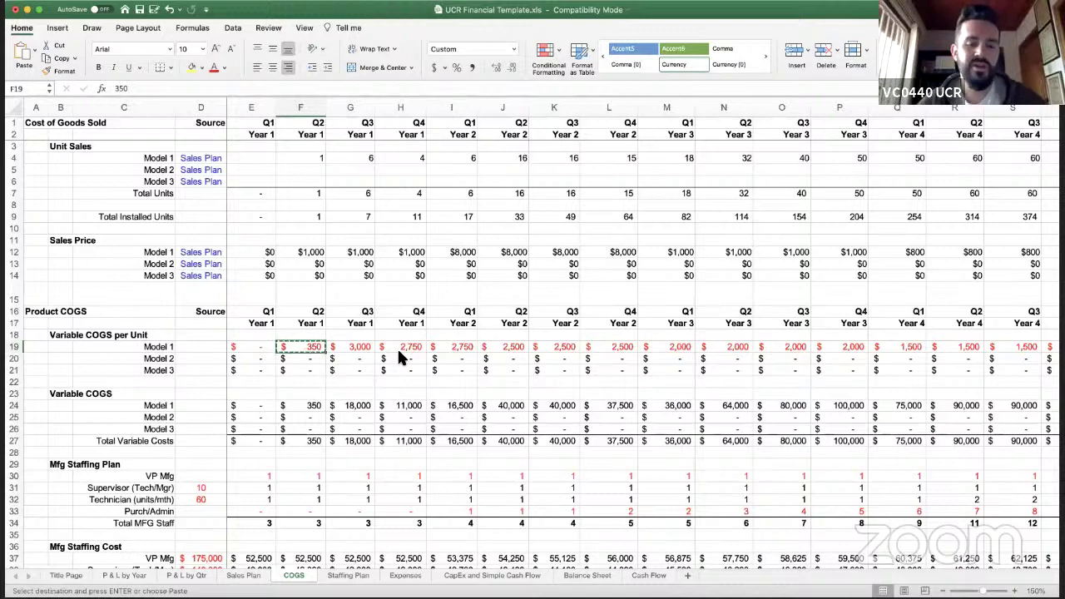
pyautogui.press('Right')
pyautogui.press('Left')
pyautogui.press('super+shift+Right')
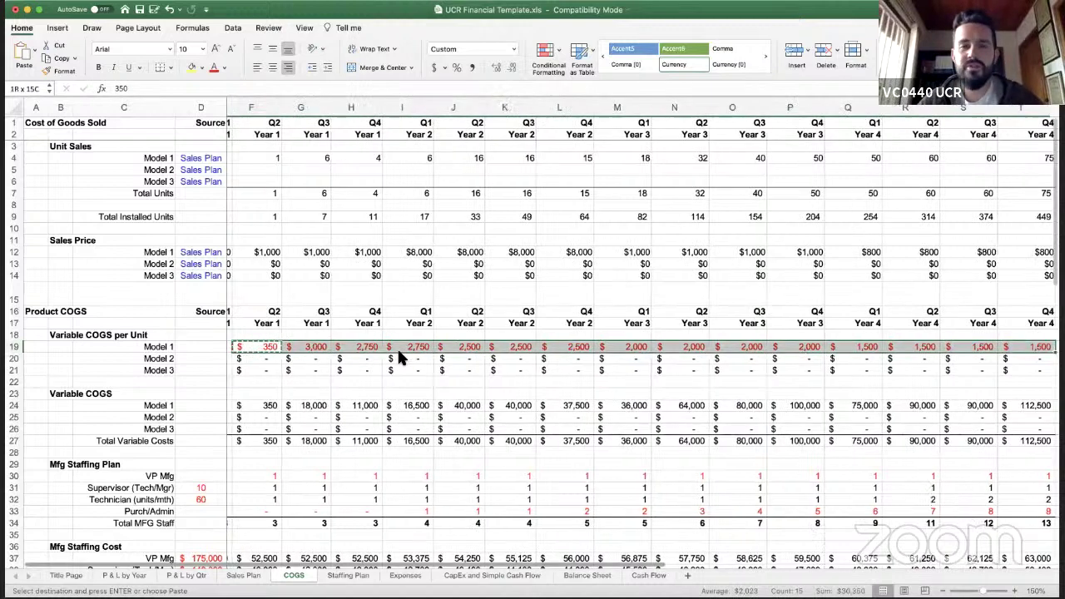
pyautogui.press('super+v')
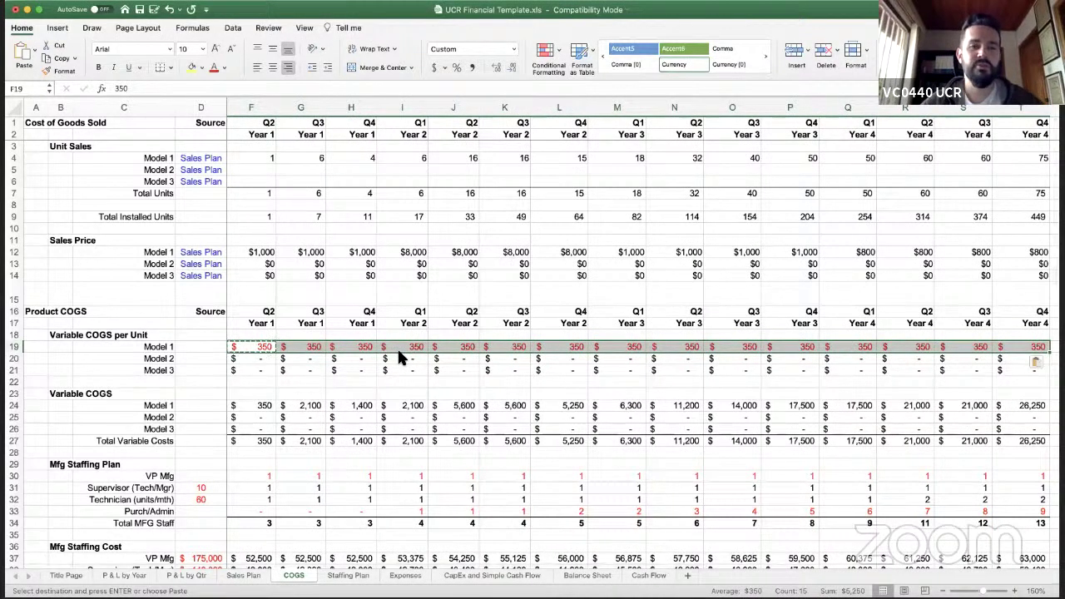
pyautogui.press('Left')
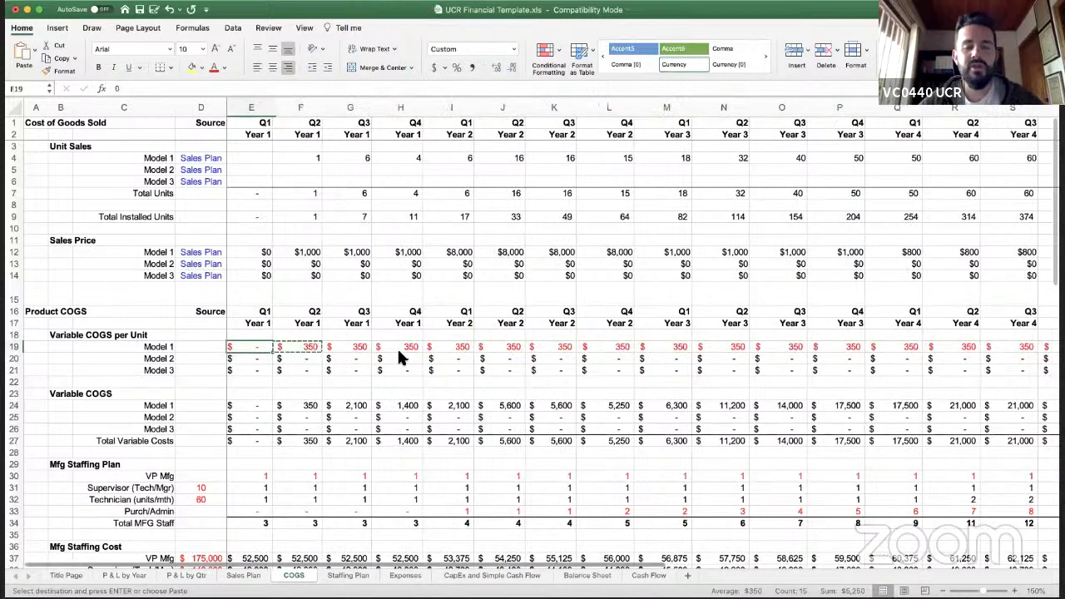
pyautogui.press('Escape')
pyautogui.press('Right')
pyautogui.press('Down')
pyautogui.press('Down')
pyautogui.press('Down')
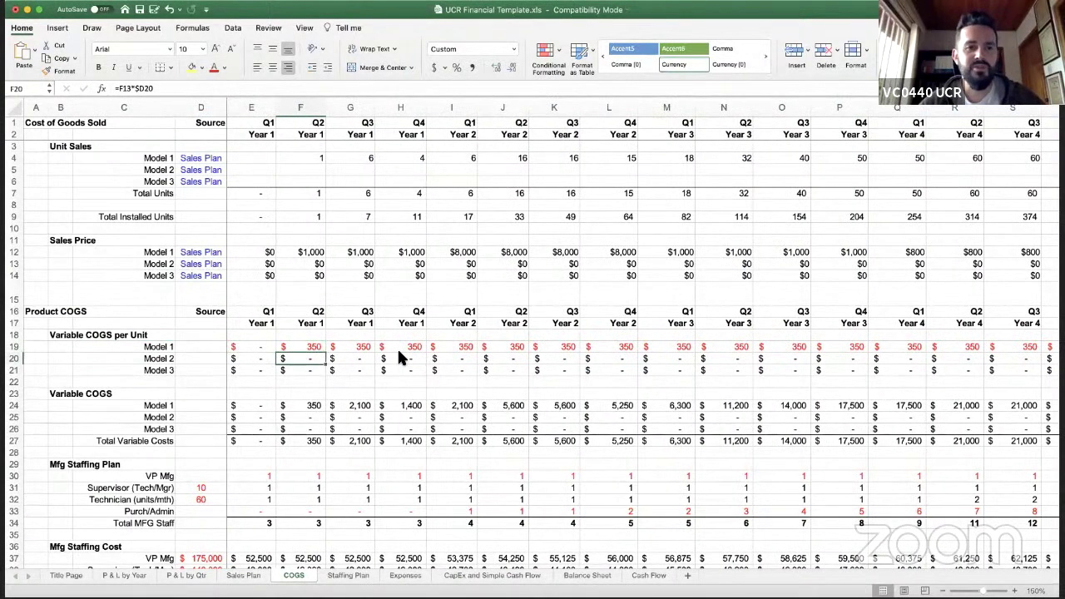
pyautogui.press('Up')
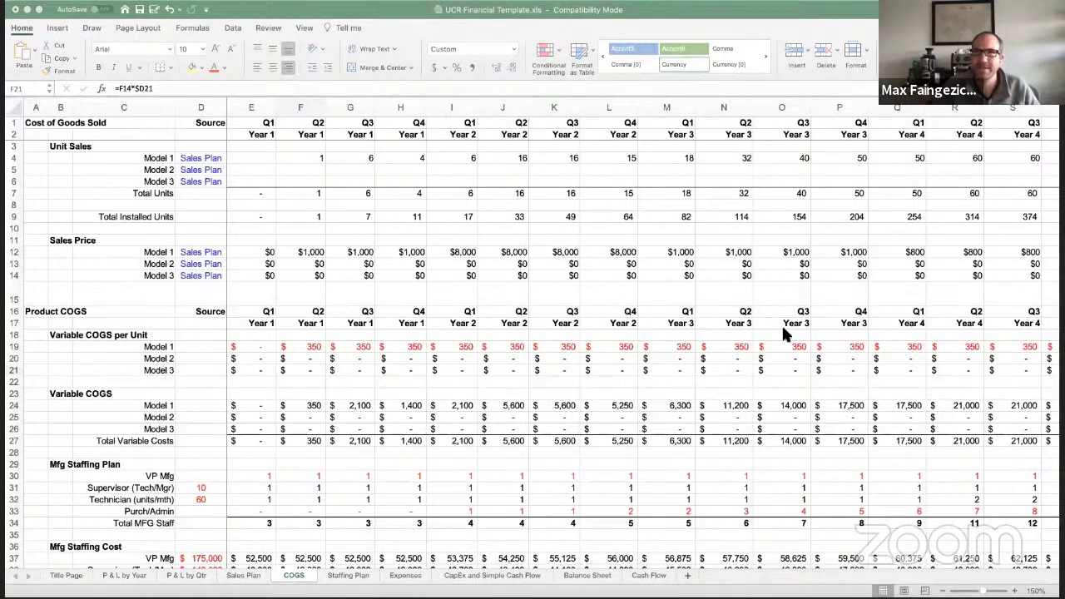
pyautogui.click(310, 366)
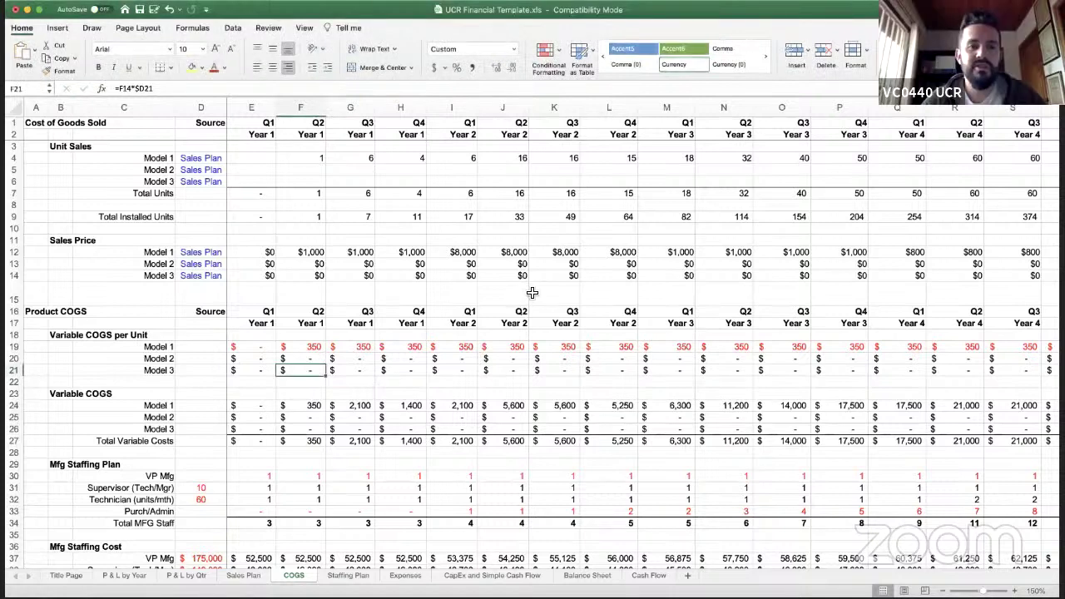
pyautogui.press('Up')
pyautogui.press('Up')
pyautogui.press('Left')
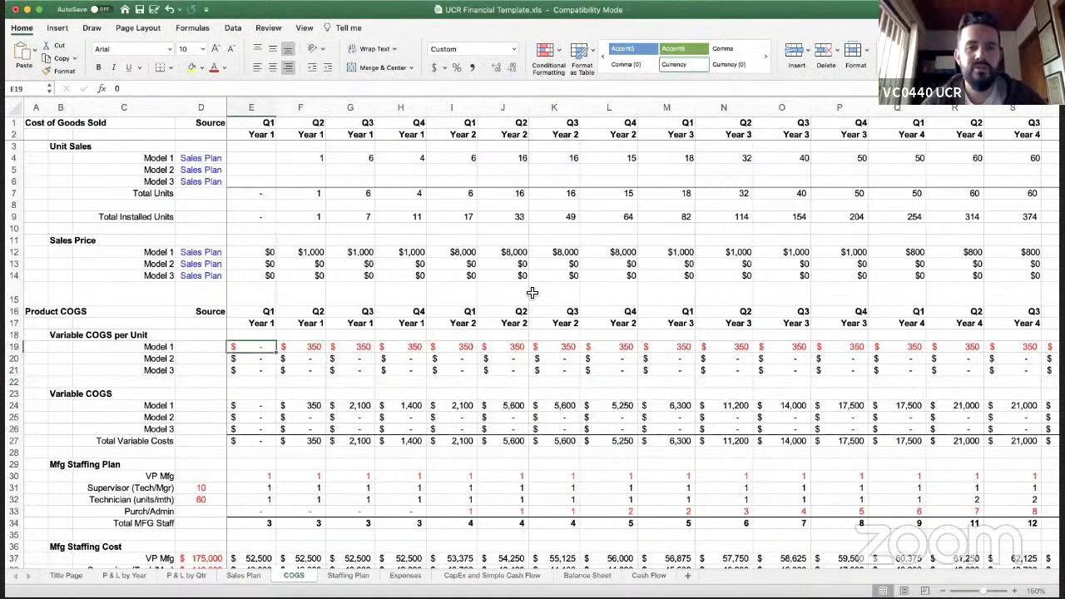
pyautogui.press('Right')
pyautogui.press('Left')
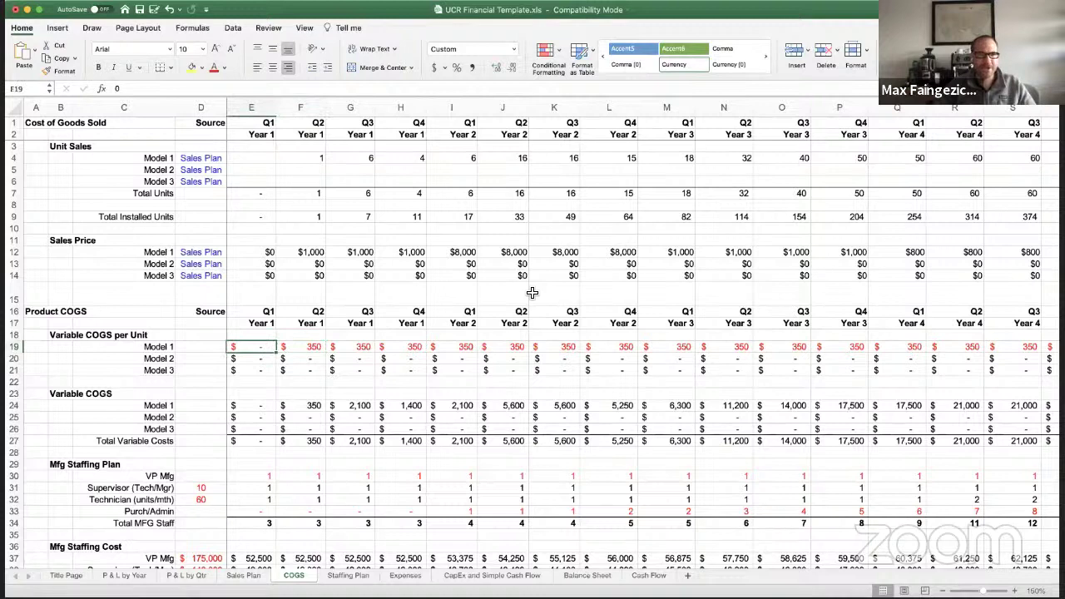
pyautogui.press('Left')
pyautogui.press('Left')
pyautogui.press('Right')
pyautogui.press('Right')
pyautogui.press('Right')
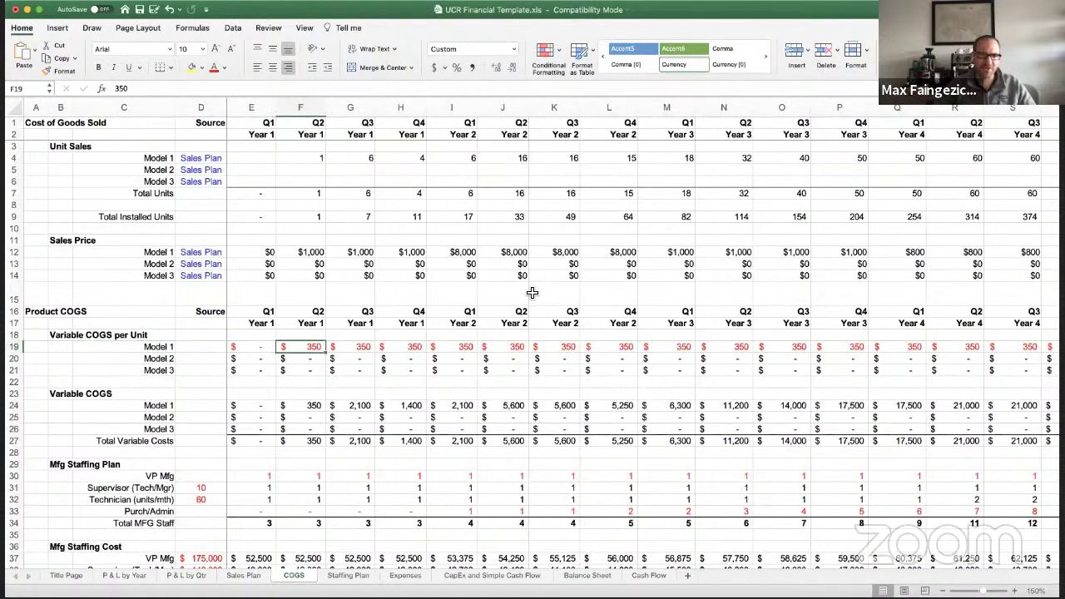
pyautogui.press('Right')
pyautogui.press('Right')
pyautogui.press('Right')
pyautogui.press('Right')
pyautogui.press('Right')
pyautogui.press('Right')
pyautogui.press('Right')
pyautogui.press('Right')
pyautogui.press('Right')
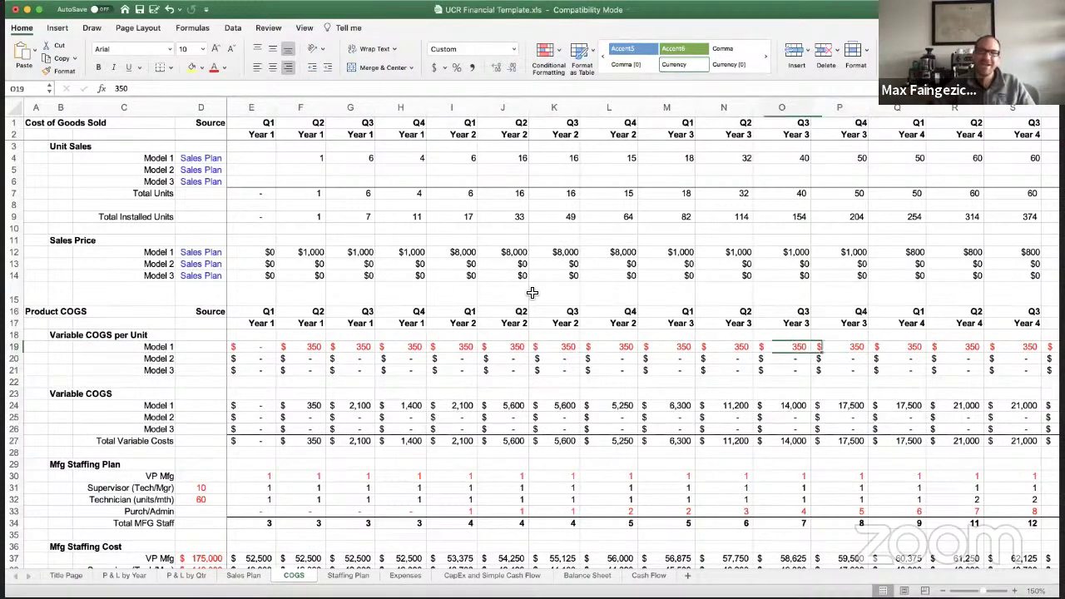
# - Examine Model 1's variable COGS per unit across the quarters of Years 1 to 3
pyautogui.press('Left')
pyautogui.press('Left')
pyautogui.press('Left')
pyautogui.press('Left')
pyautogui.press('Left')
pyautogui.press('Left')
pyautogui.press('Left')
pyautogui.press('Right')
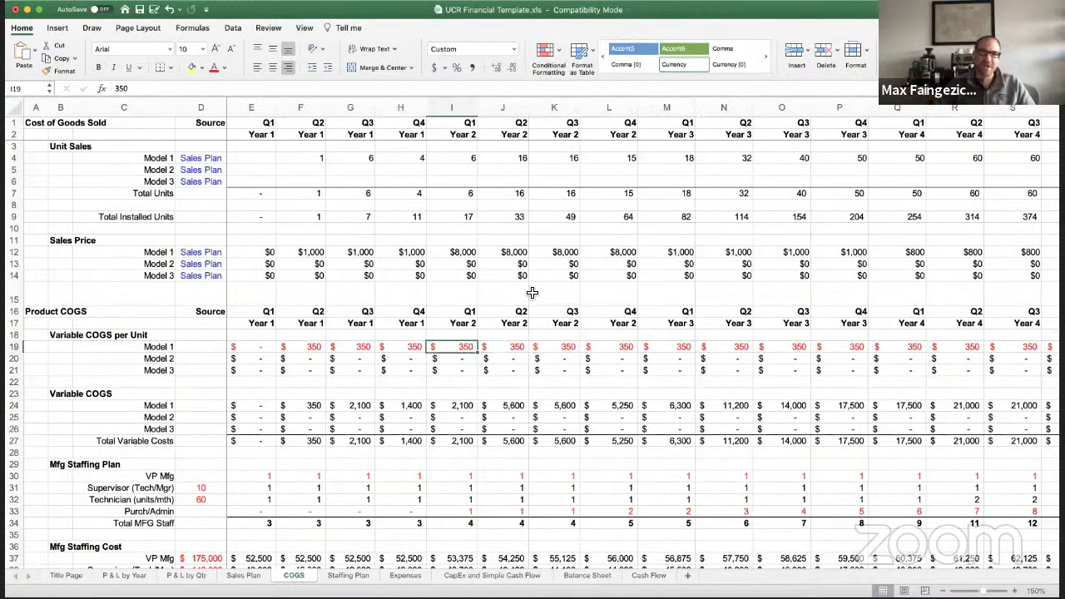
pyautogui.press('Right')
pyautogui.press('Right')
pyautogui.press('Right')
pyautogui.press('Right')
pyautogui.press('Right')
pyautogui.press('Right')
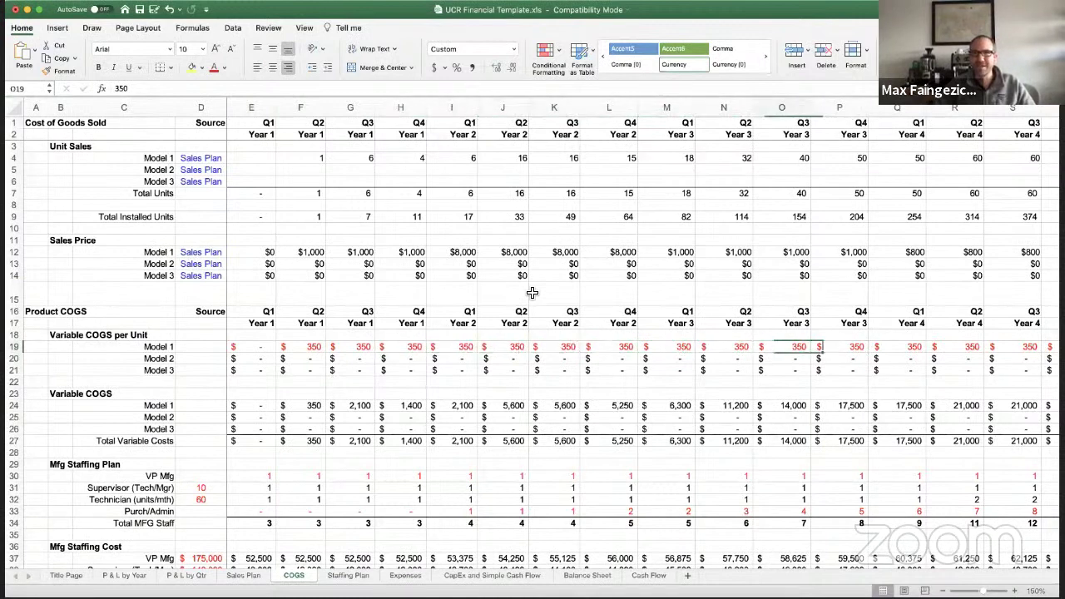
pyautogui.press('Left')
pyautogui.press('Left')
pyautogui.press('Left')
pyautogui.press('Left')
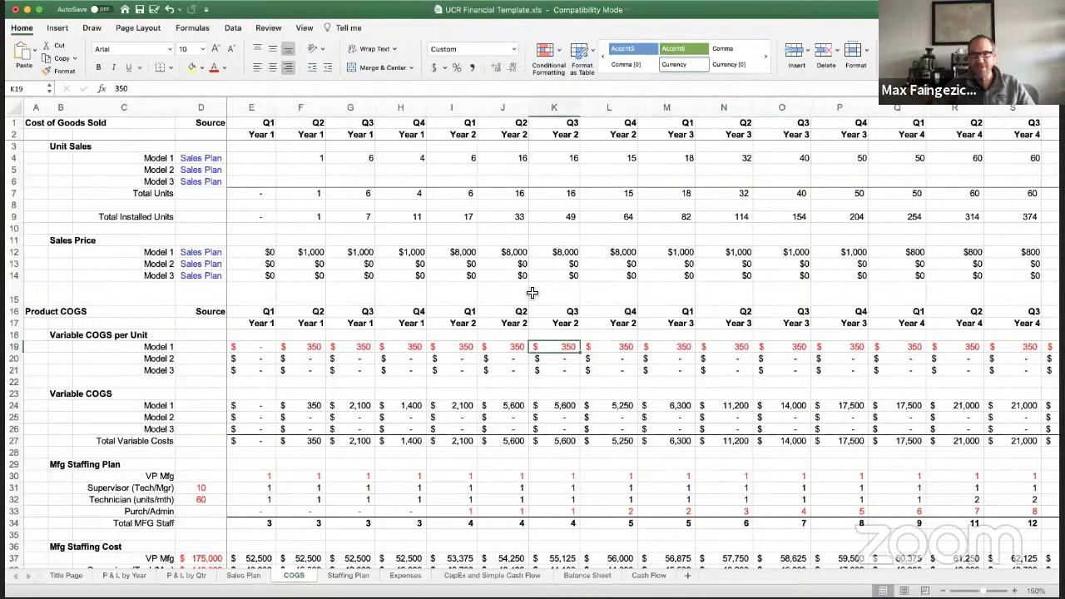
pyautogui.press('Left')
pyautogui.press('Left')
pyautogui.press('Right')
pyautogui.press('Right')
pyautogui.press('Right')
pyautogui.press('Right')
pyautogui.press('Left')
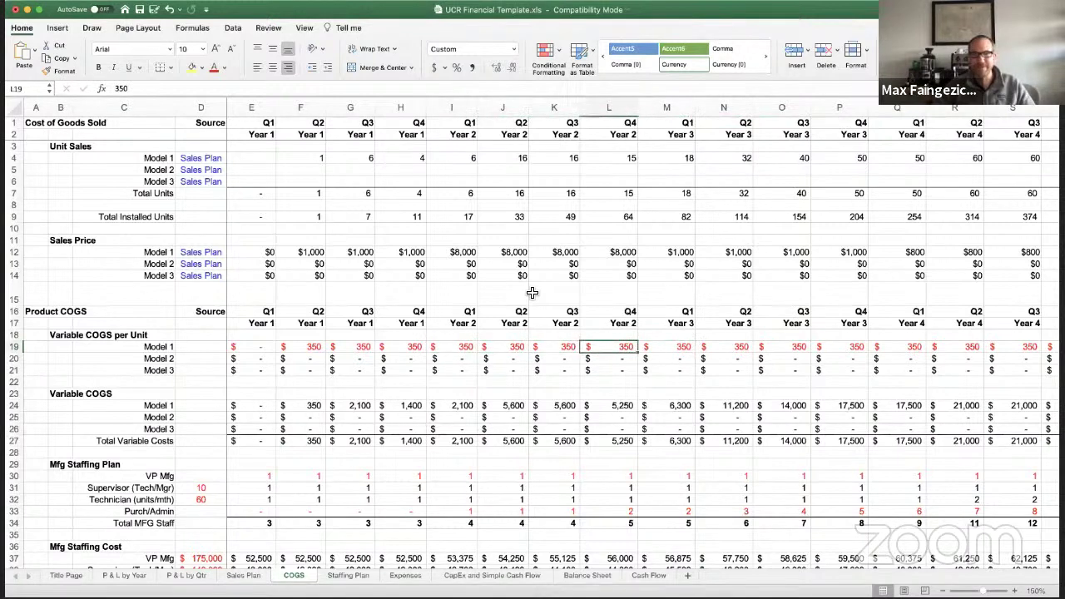
pyautogui.press('Left')
pyautogui.press('Left')
pyautogui.press('Left')
pyautogui.press('Left')
pyautogui.press('Left')
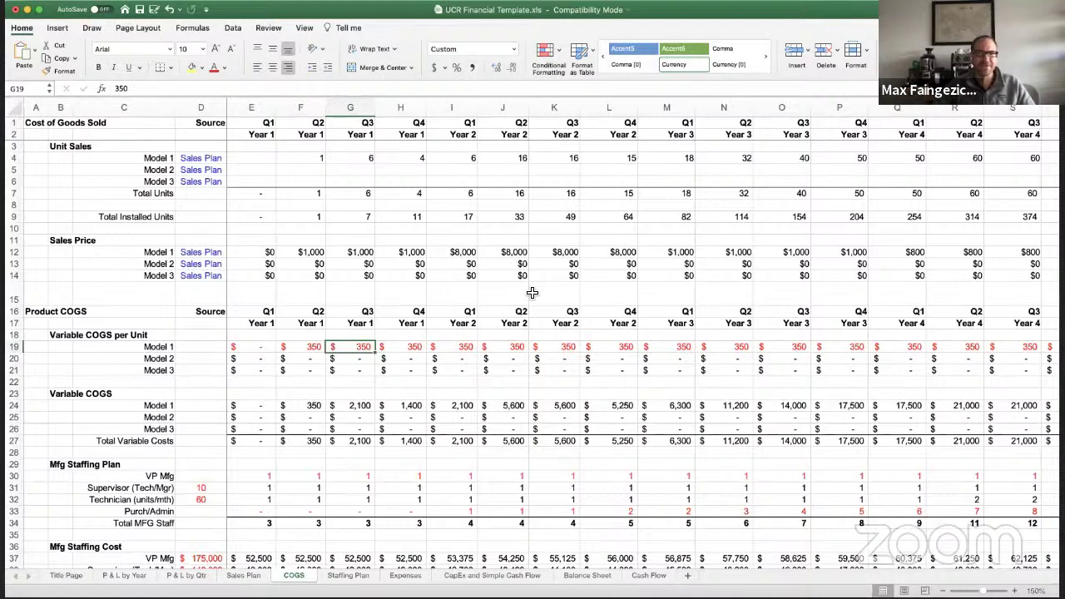
pyautogui.press('Right')
pyautogui.press('Left')
pyautogui.press('Left')
pyautogui.press('Right')
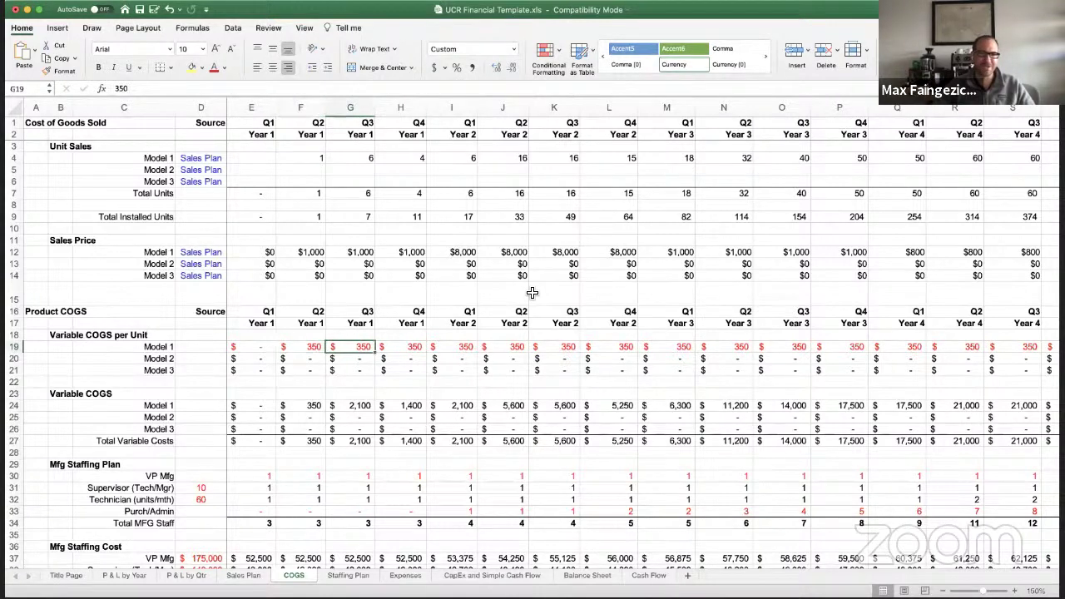
# - Set Model 1's variable COGS per unit for Q1 Year 3 to 300
pyautogui.press('Right')
pyautogui.press('Right')
pyautogui.press('Right')
pyautogui.press('Right')
pyautogui.press('Right')
pyautogui.press('Right')
pyautogui.press('Right')
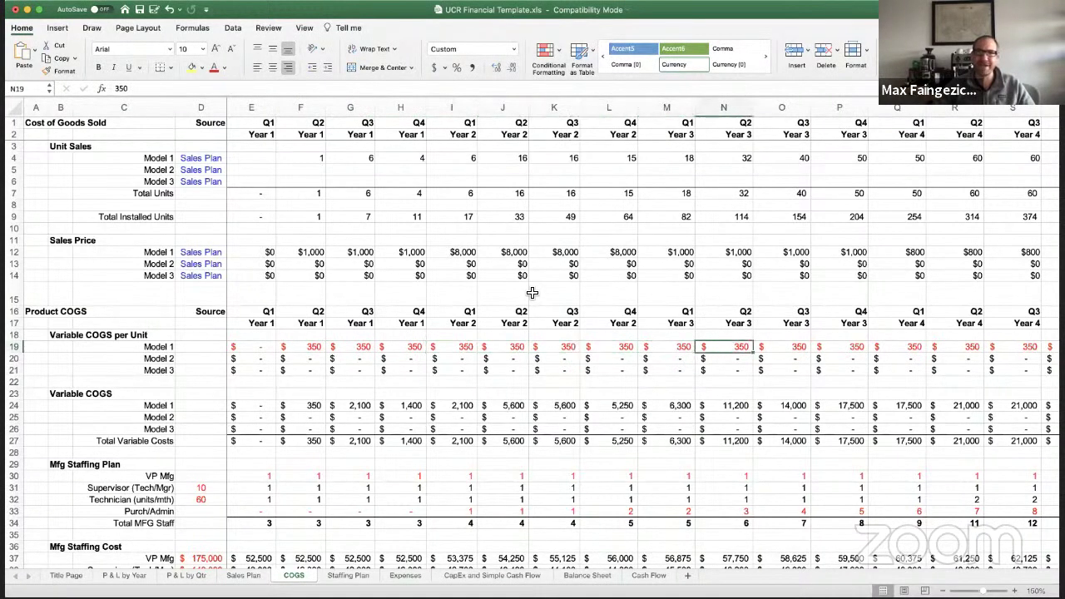
pyautogui.press('Left')
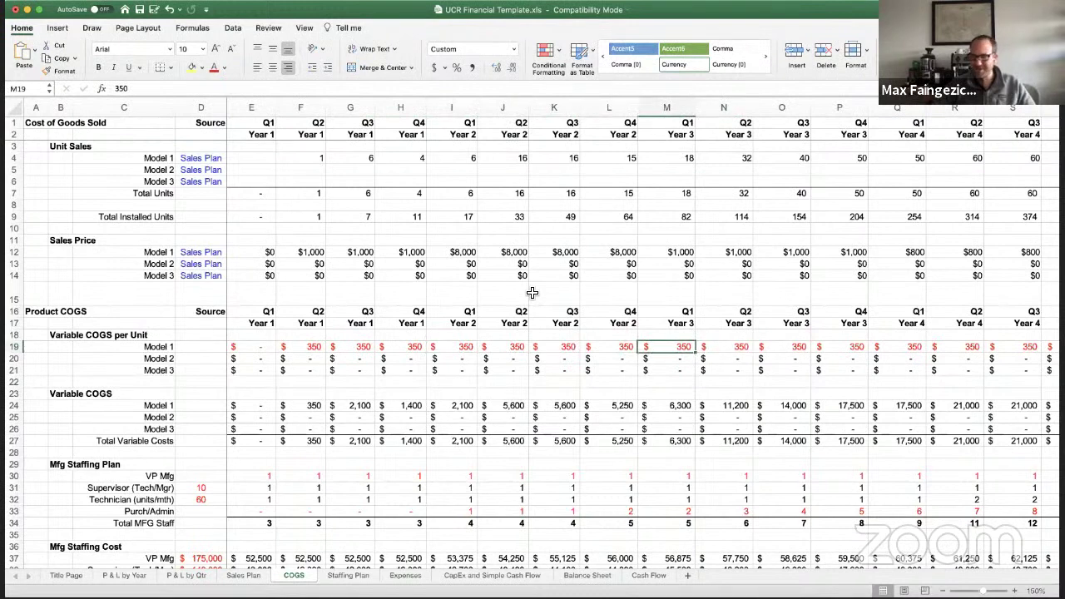
pyautogui.write('300')
pyautogui.press('Right')
pyautogui.press('Left')
# - Copy Model 1's Q1 Year 3 variable COGS per unit across Q2 to Q4 of Year 3
pyautogui.press('super+c')
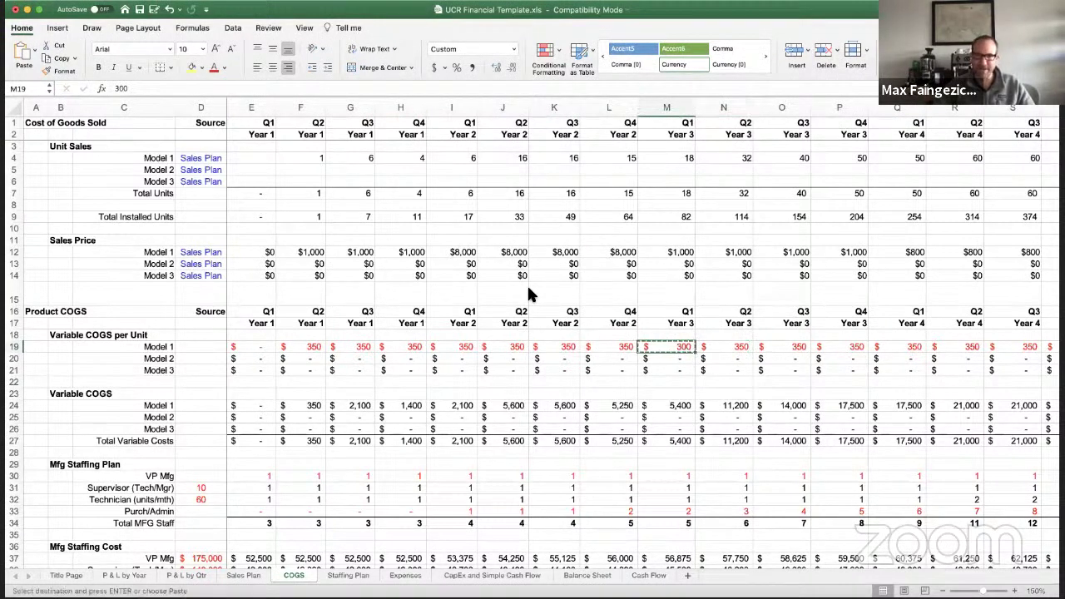
pyautogui.hotkey('shift', 'Right')
pyautogui.hotkey('shift', 'Right')
pyautogui.hotkey('shift', 'Right')
# - Set Model 1's variable COGS per unit for Q1 Year 4 to 250
pyautogui.press('Right')
pyautogui.press('Right')
pyautogui.press('Right')
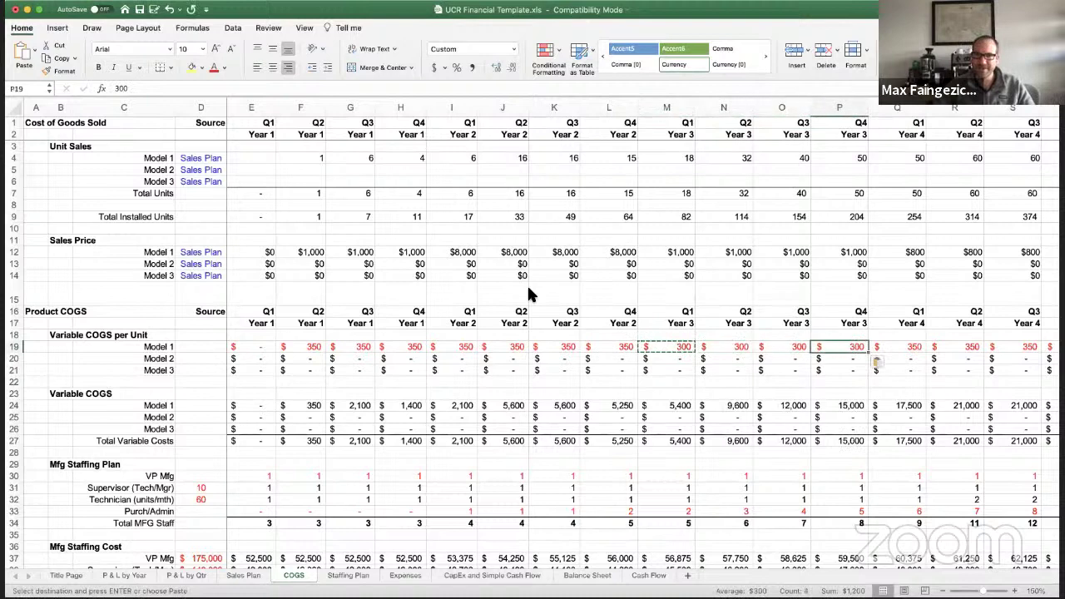
pyautogui.write('250')
pyautogui.hotkey('ctrl', 'Return')
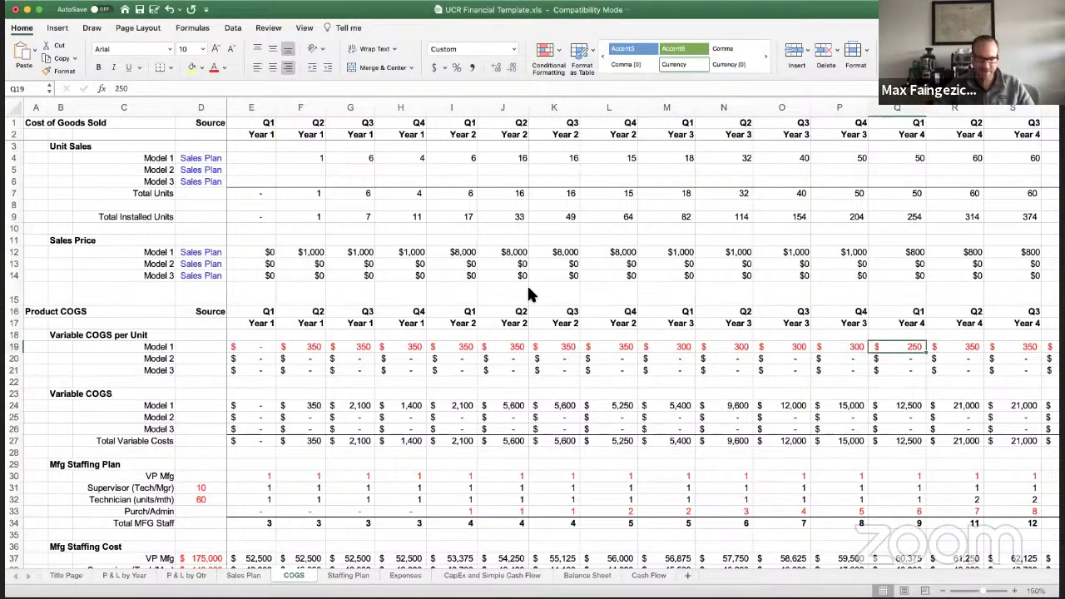
# - Copy Model 1's Q1 Year 4 variable COGS per unit across Q2 to Q4 of Year 4
pyautogui.press('super+c')
pyautogui.hotkey('shift', 'Right')
pyautogui.hotkey('shift', 'Right')
pyautogui.hotkey('shift', 'Right')
pyautogui.press('super+v')
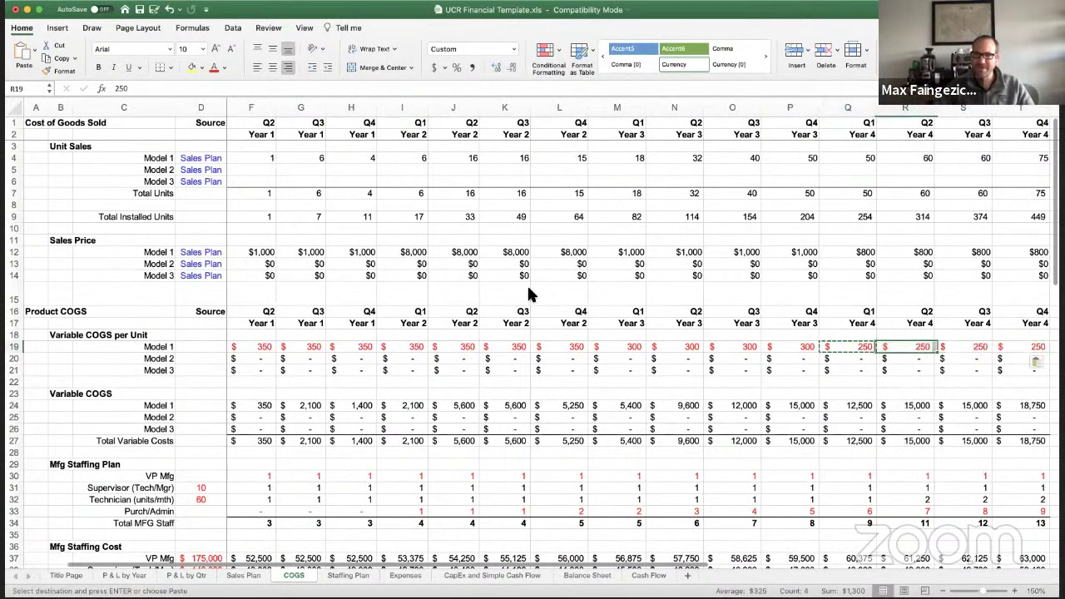
# - Review the COGS sheet from the variable COGS rows down to the Mfg Staffing Plan and the staffing cost section
pyautogui.press('Left')
pyautogui.press('Left')
pyautogui.press('Left')
pyautogui.press('Left')
pyautogui.press('Left')
pyautogui.press('Left')
pyautogui.press('Left')
pyautogui.press('Left')
pyautogui.press('Left')
pyautogui.press('Left')
pyautogui.press('Left')
pyautogui.press('Left')
pyautogui.press('Left')
pyautogui.press('Left')
pyautogui.press('Left')
pyautogui.press('Left')
pyautogui.press('Left')
pyautogui.press('Left')
pyautogui.press('Left')
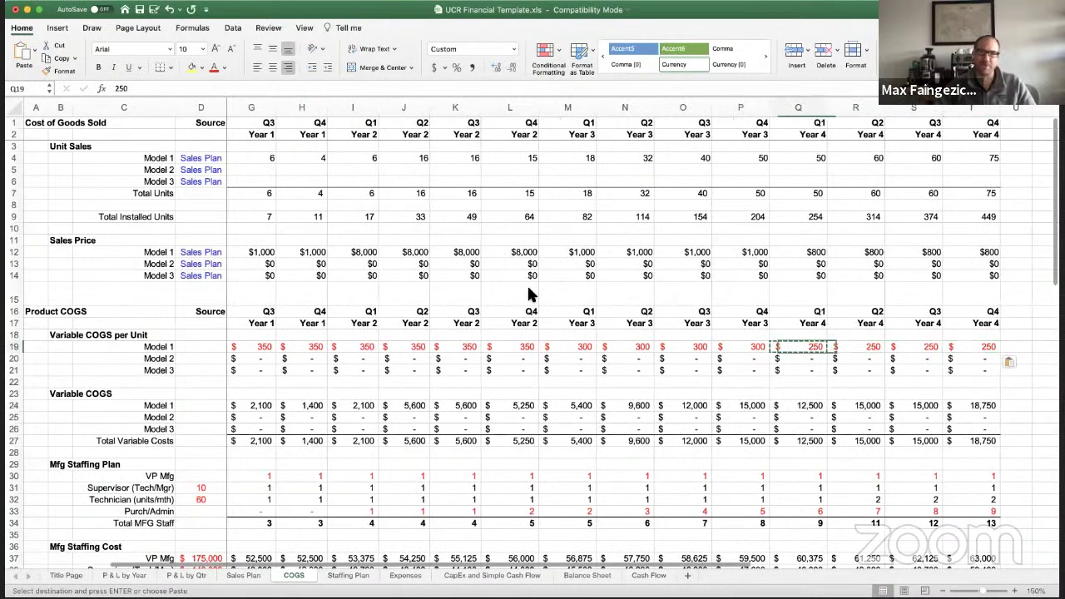
pyautogui.press('Escape')
pyautogui.press('Right')
pyautogui.press('Right')
pyautogui.press('Right')
pyautogui.press('Right')
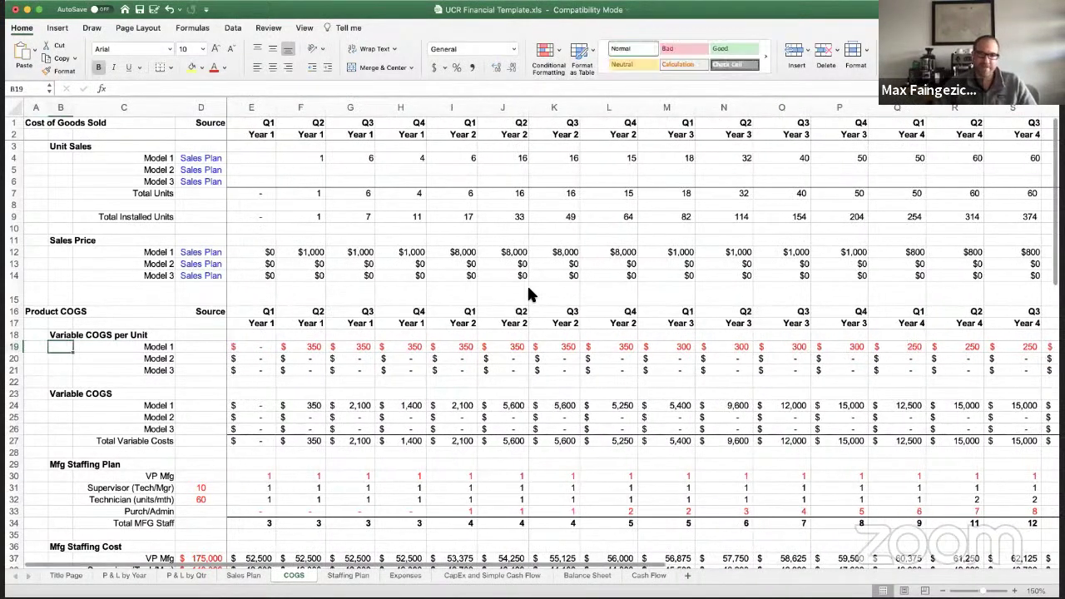
pyautogui.press('Down')
pyautogui.press('Down')
pyautogui.press('Down')
pyautogui.press('Down')
pyautogui.press('Down')
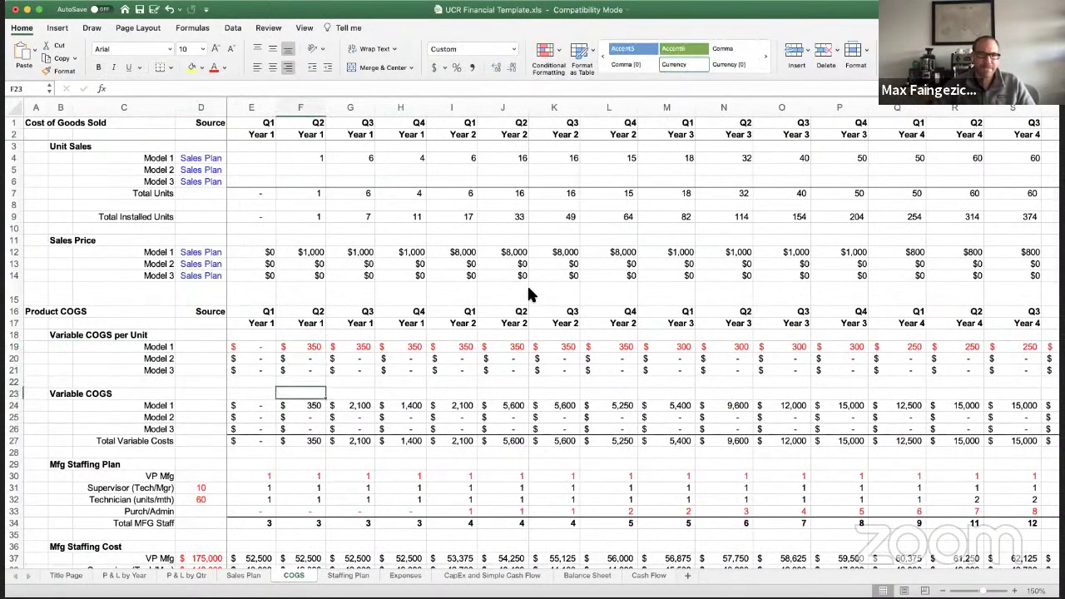
pyautogui.press('Left')
pyautogui.press('Down')
pyautogui.press('Down')
pyautogui.press('Down')
pyautogui.press('Down')
pyautogui.press('Down')
pyautogui.press('Down')
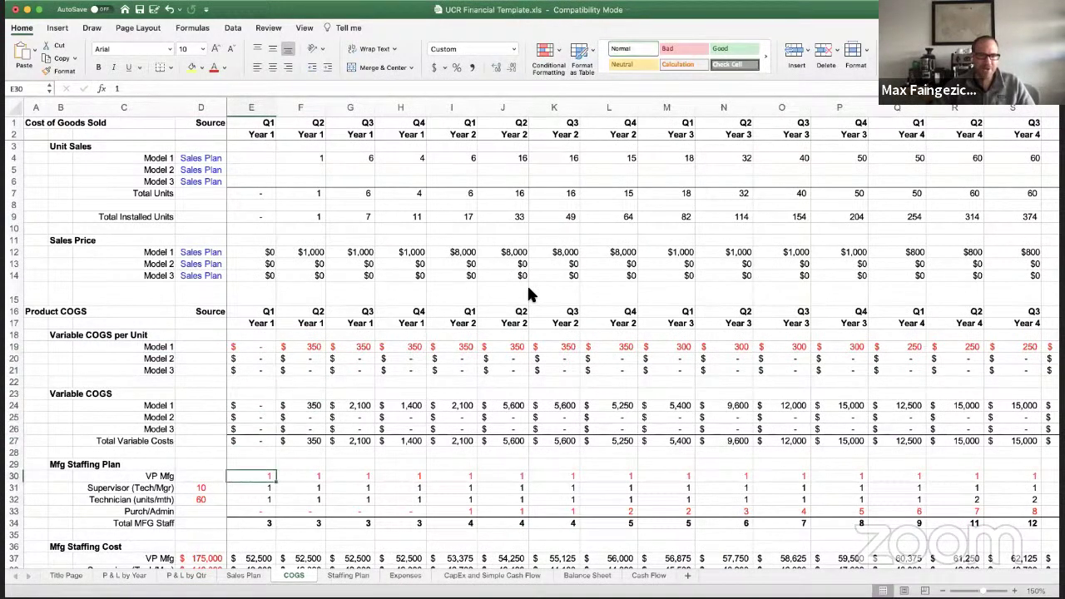
pyautogui.scroll(-5, 485, 403)
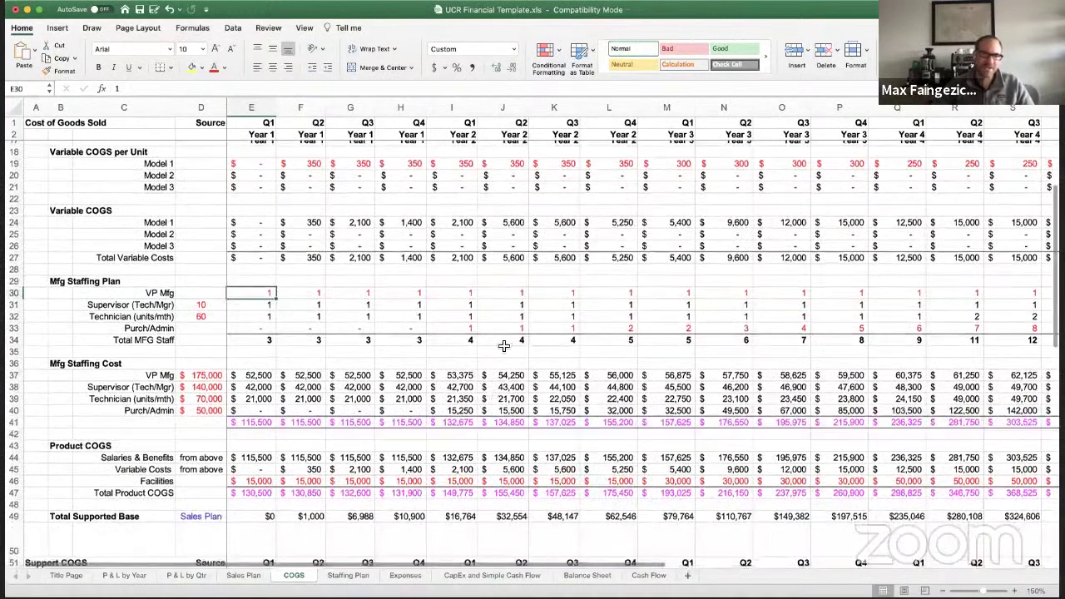
pyautogui.press('Up')
pyautogui.press('Left')
pyautogui.press('Left')
pyautogui.press('Left')
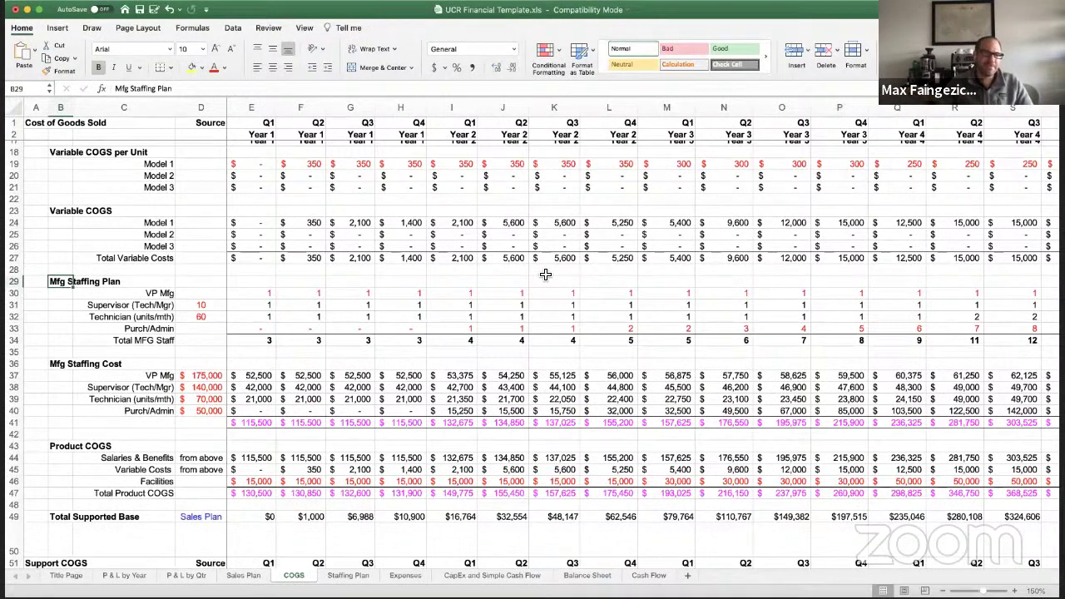
# - Rename the VP Mfg role in the Mfg Staffing Plan as VP Servicio
pyautogui.press('Down')
pyautogui.press('Right')
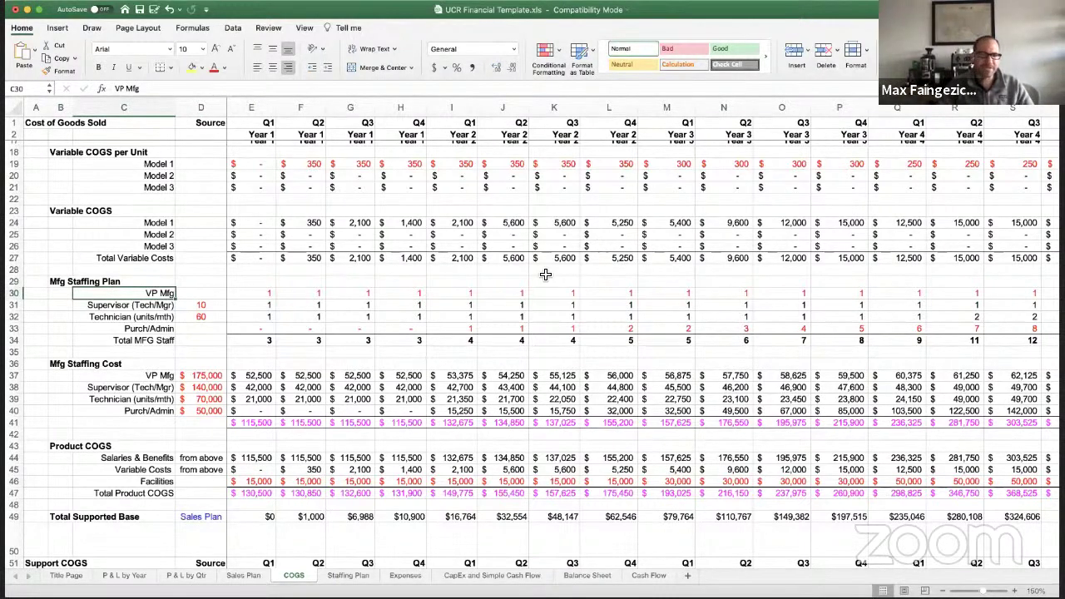
pyautogui.press('F2')
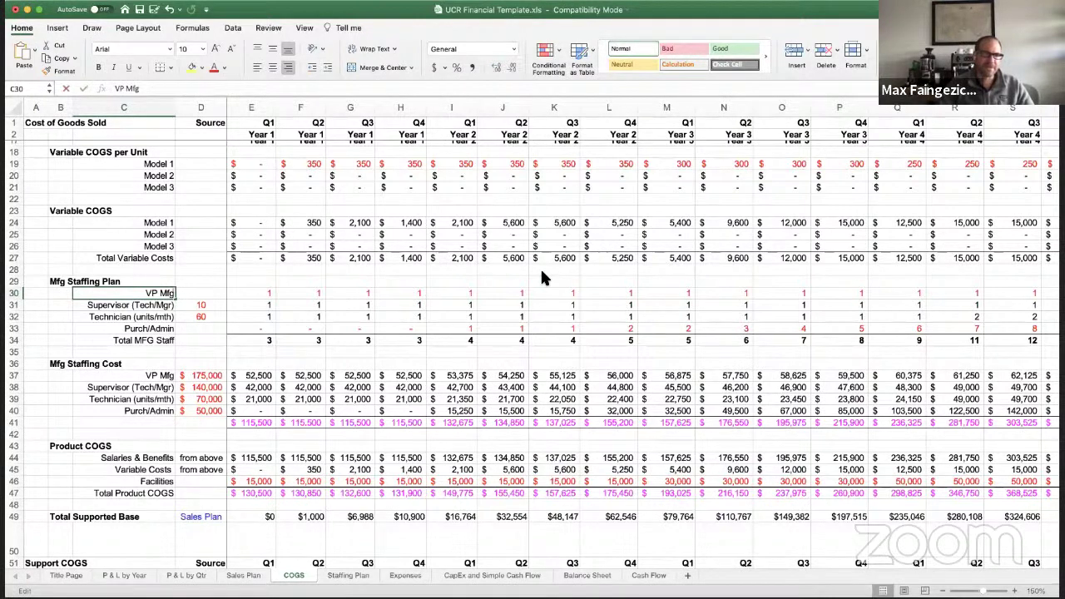
pyautogui.press('BackSpace')
pyautogui.press('BackSpace')
pyautogui.press('BackSpace')
pyautogui.write('S')
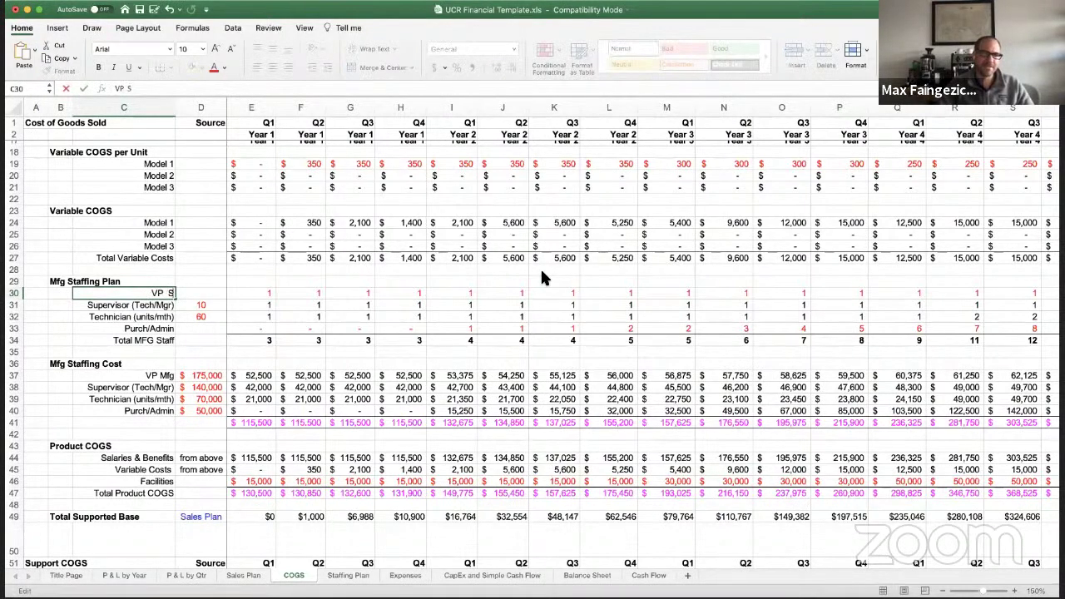
pyautogui.write('ervicio')
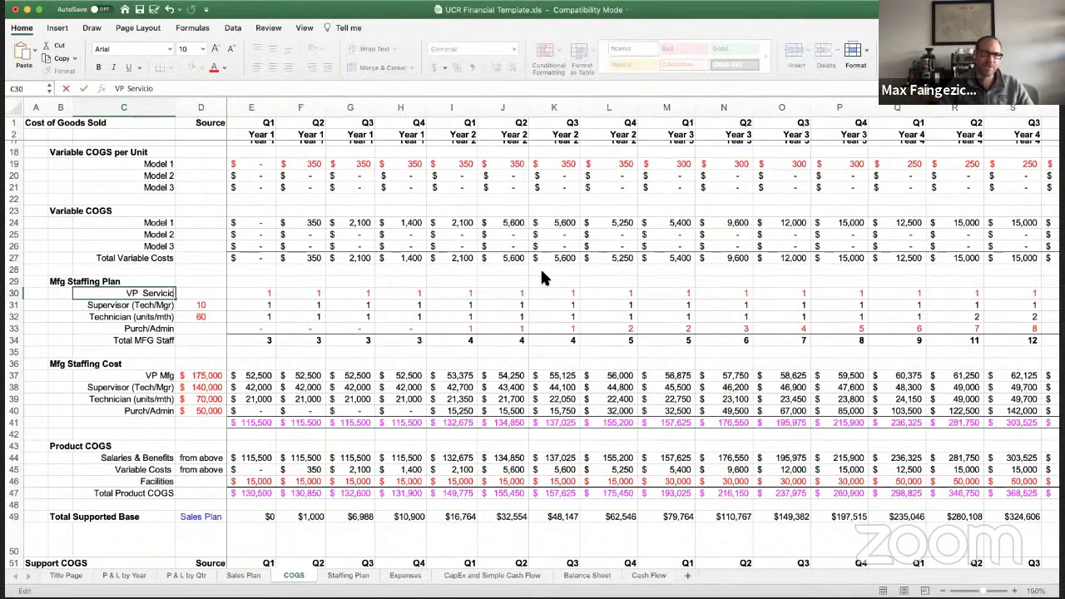
pyautogui.press('Return')
pyautogui.press('Up')
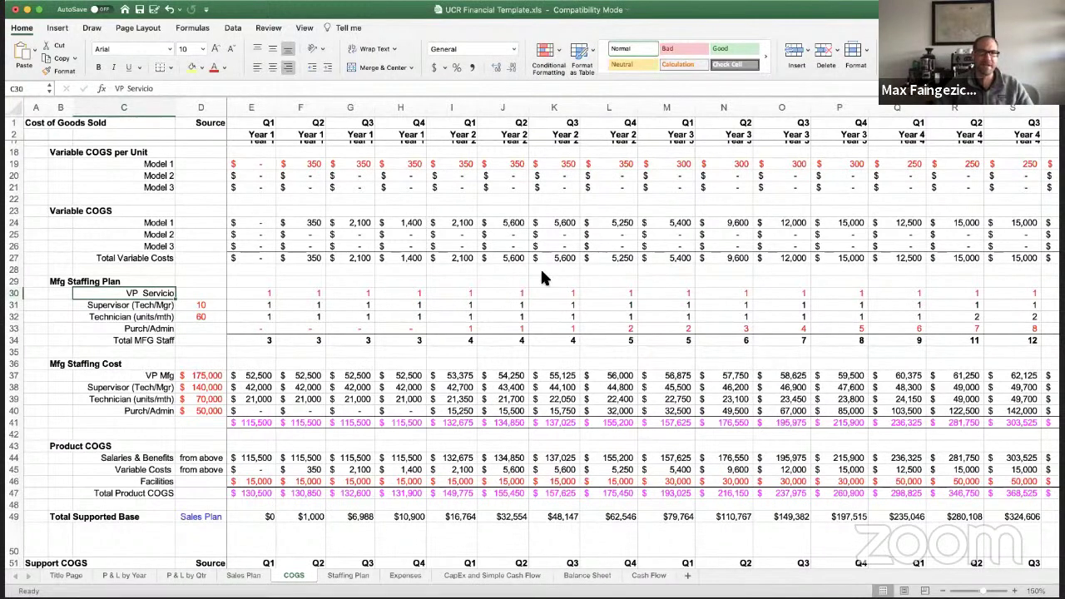
# - Examine the VP Servicio headcount for the first quarters of Year 1 in the Mfg Staffing Plan
pyautogui.press('Right')
pyautogui.press('Right')
pyautogui.press('Right')
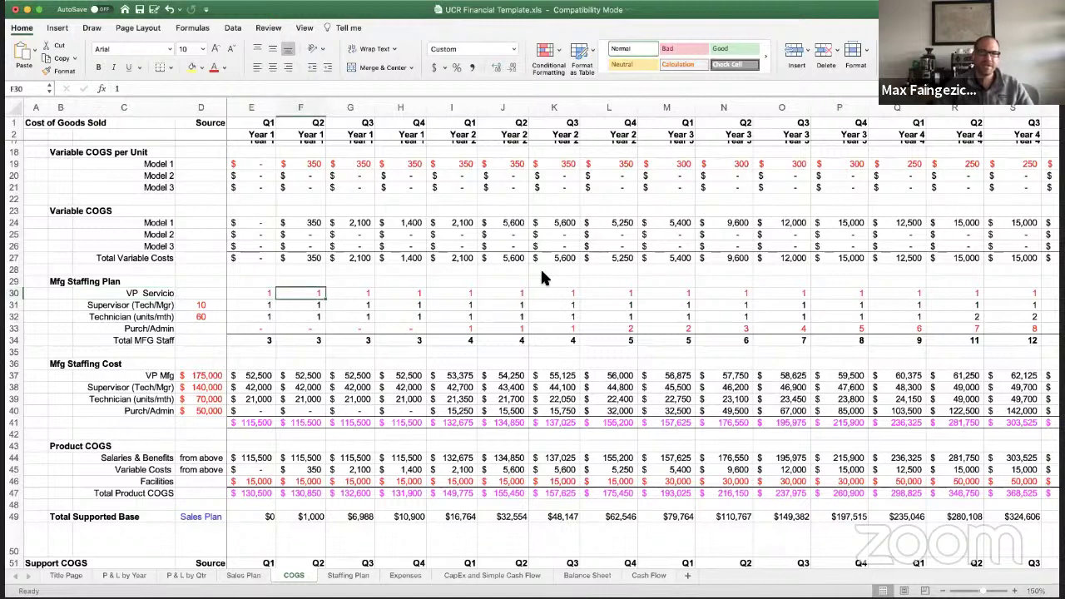
pyautogui.press('Left')
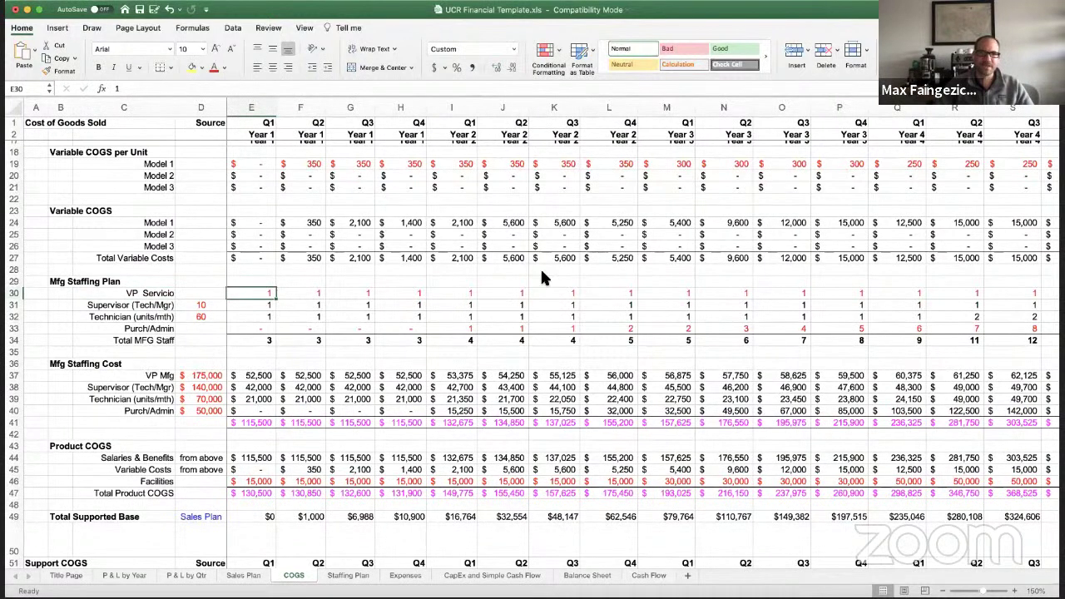
pyautogui.press('Right')
pyautogui.press('Left')
pyautogui.press('Right')
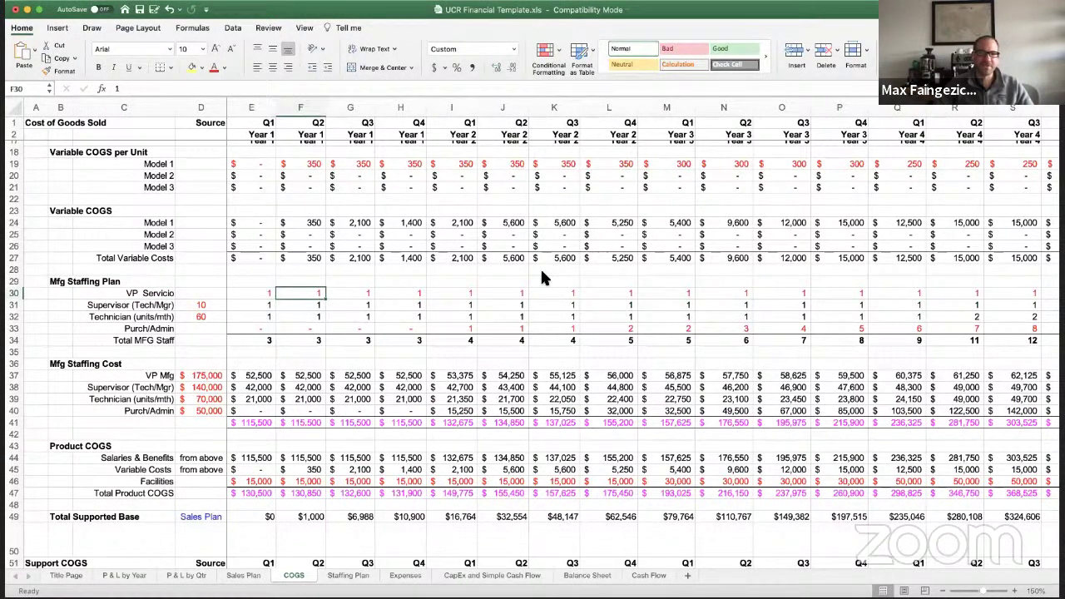
pyautogui.press('Left')
pyautogui.press('Left')
pyautogui.press('Left')
pyautogui.press('Right')
pyautogui.press('Right')
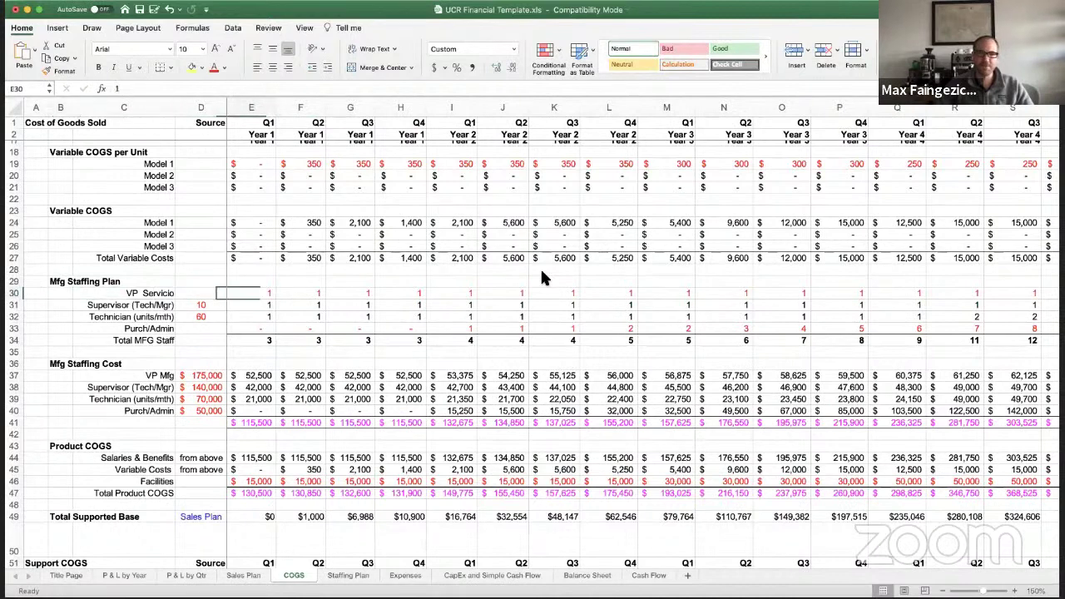
pyautogui.press('Right')
pyautogui.press('Right')
pyautogui.press('Left')
pyautogui.press('Left')
pyautogui.press('Left')
pyautogui.press('Right')
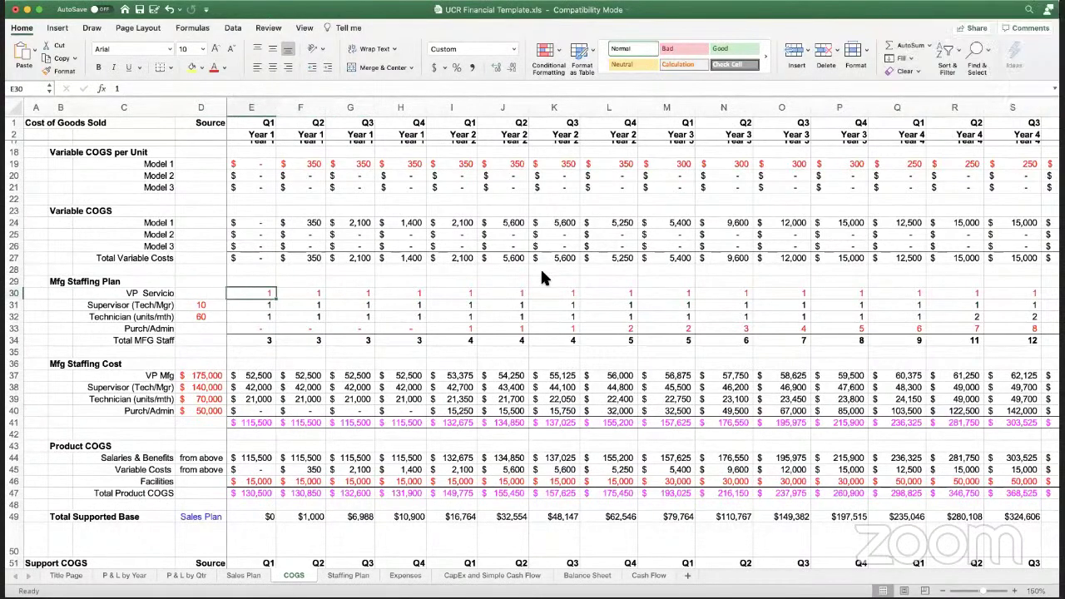
pyautogui.press('Right')
pyautogui.press('Left')
pyautogui.press('Left')
pyautogui.press('Left')
# - Examine the Supervisor and Technician rows of the Mfg Staffing Plan, including the technician headcount formulas across the quarters
pyautogui.press('Down')
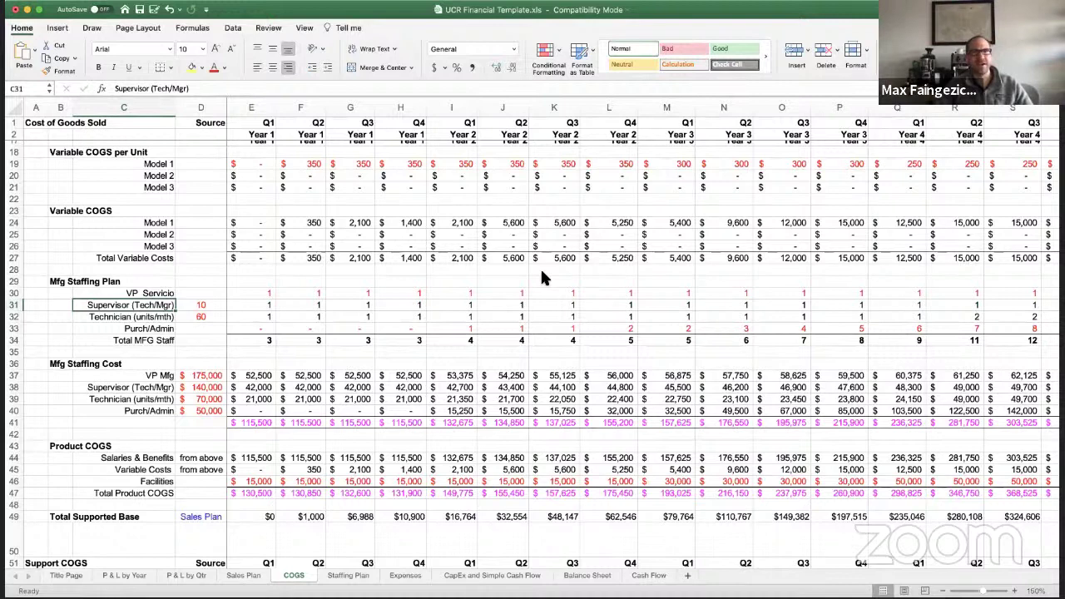
pyautogui.press('Up')
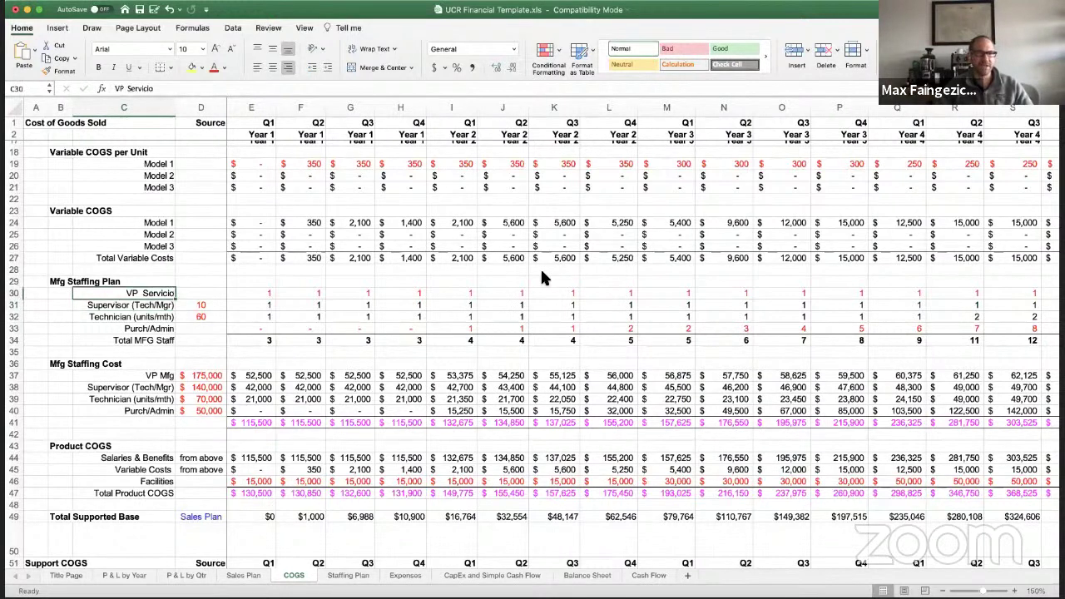
pyautogui.press('Down')
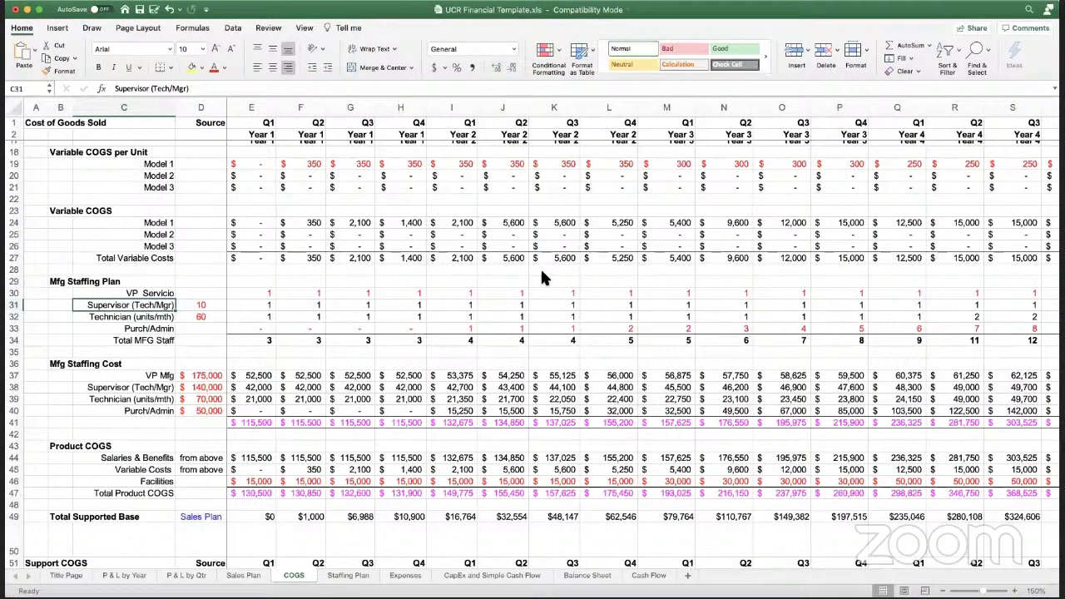
pyautogui.press('Down')
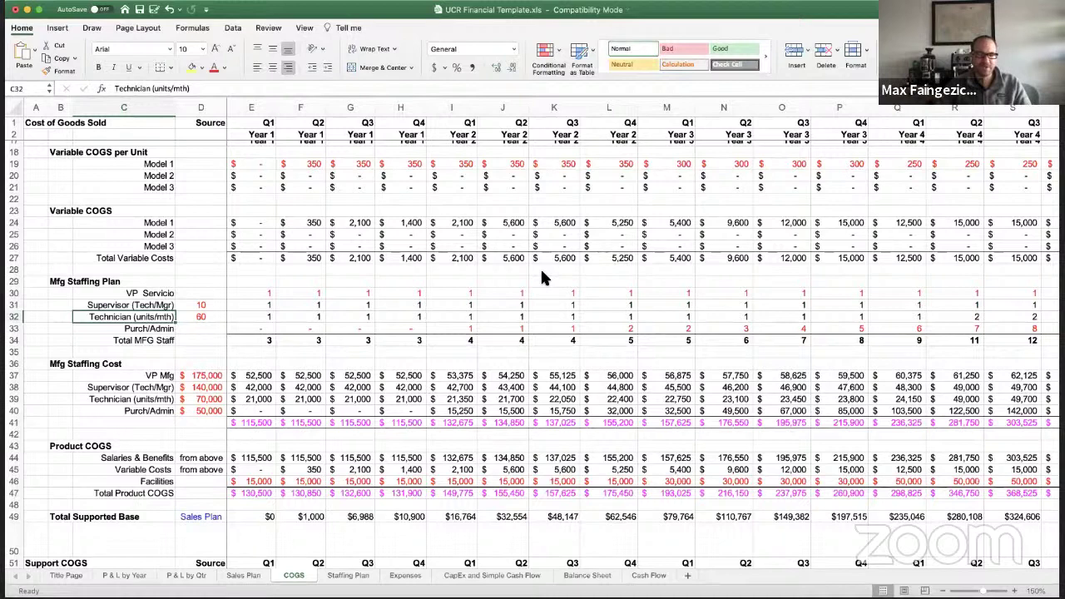
pyautogui.press('Right')
pyautogui.press('Right')
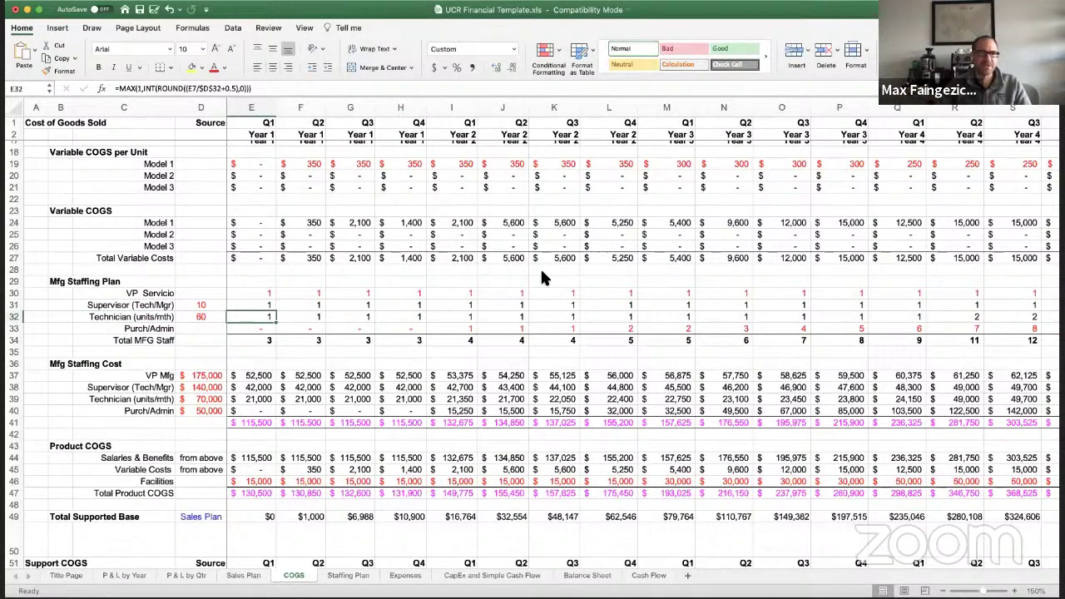
pyautogui.press('Left')
pyautogui.press('Left')
pyautogui.press('Right')
pyautogui.press('Right')
pyautogui.press('Right')
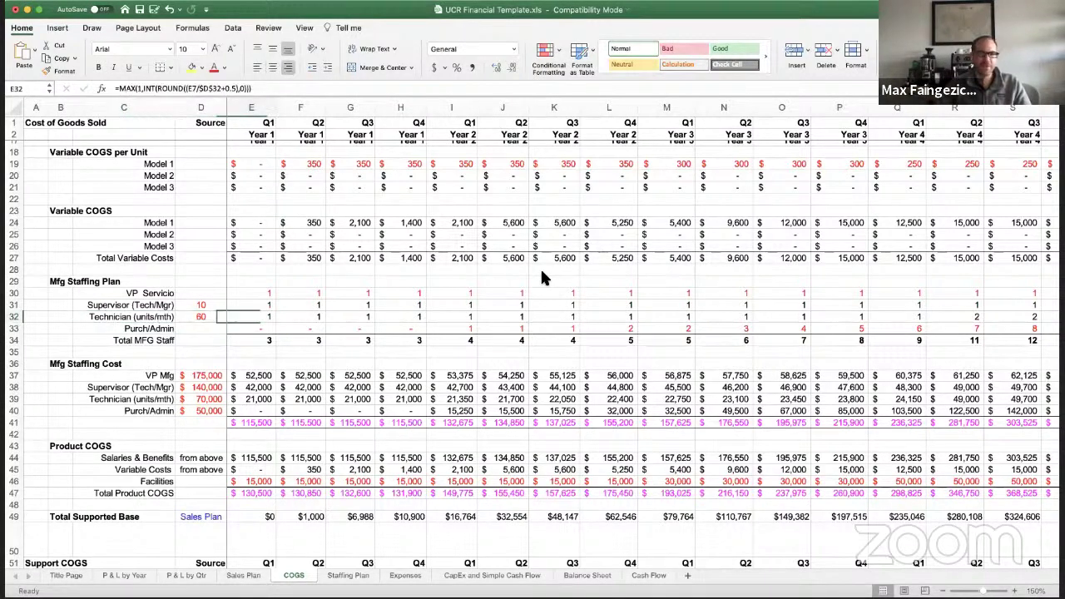
pyautogui.press('Left')
pyautogui.press('Right')
pyautogui.press('Right')
pyautogui.press('Right')
pyautogui.press('Right')
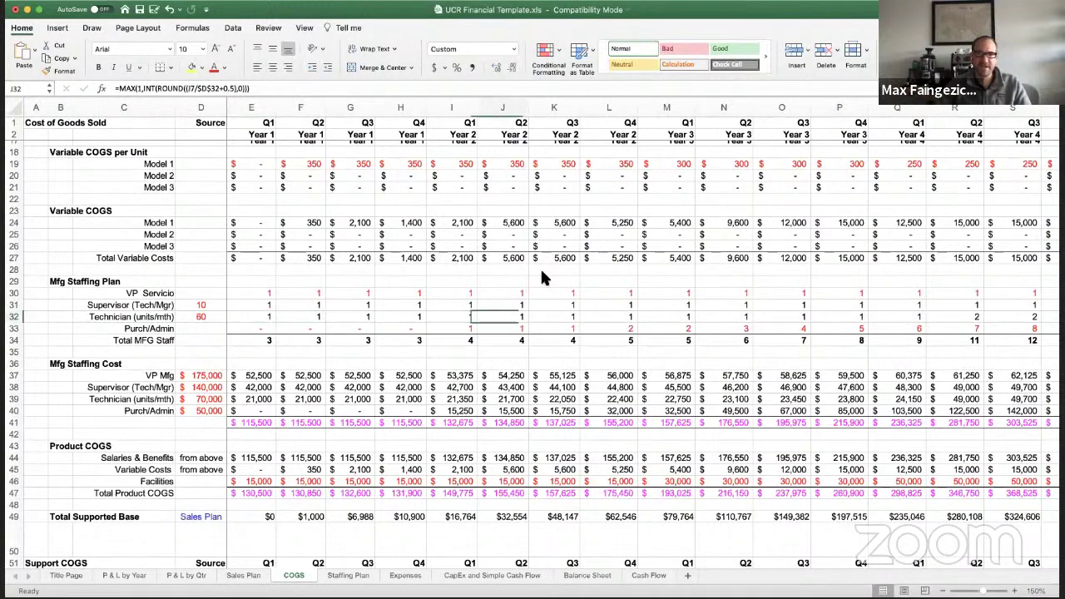
# - Inspect the Technician headcount formula for Q1 of Year 1 and its units-per-month source value
pyautogui.press('Left')
pyautogui.press('Left')
pyautogui.press('Left')
pyautogui.press('Left')
pyautogui.press('Left')
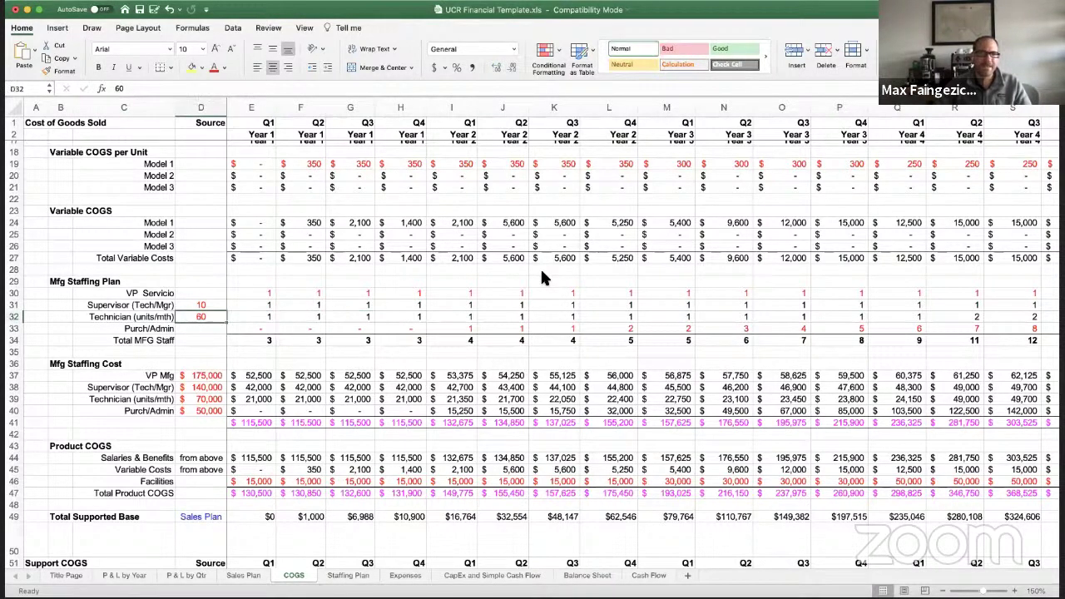
pyautogui.press('Right')
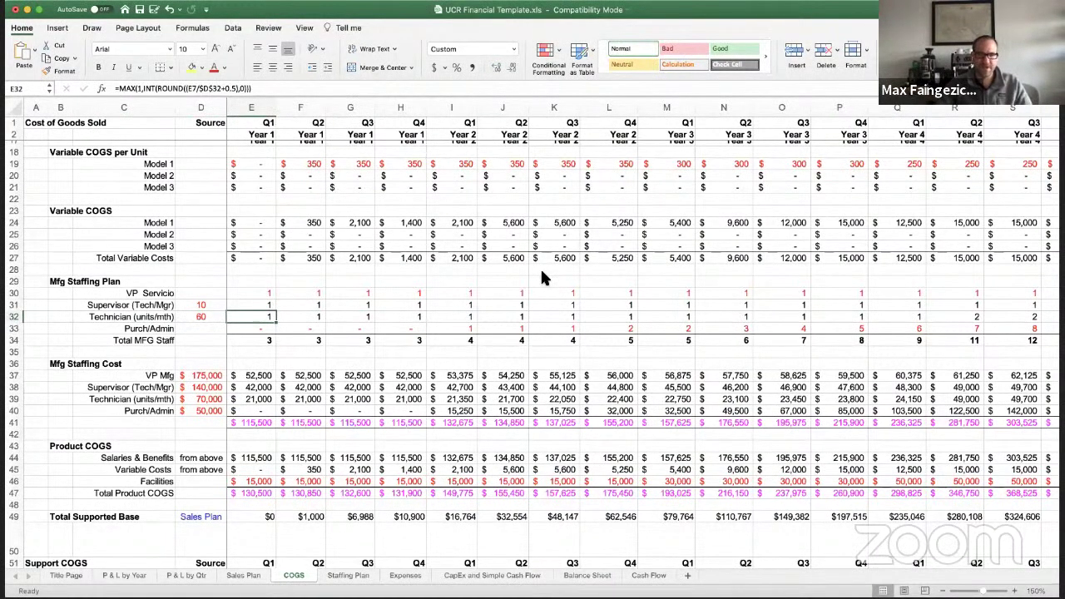
pyautogui.press('F2')
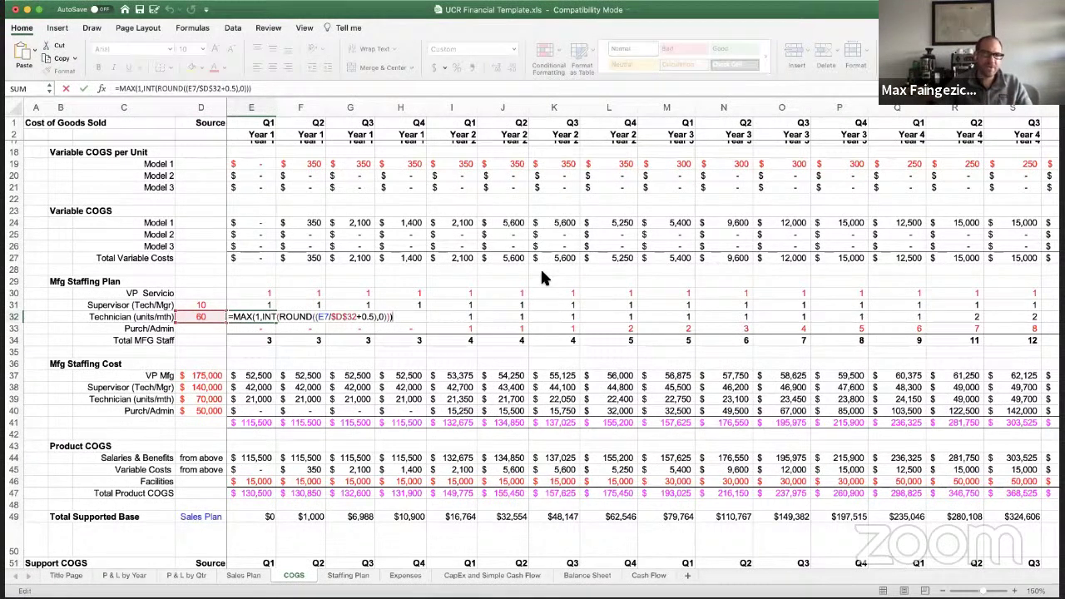
pyautogui.press('Escape')
# - Set the Technician capacity in the Mfg Staffing Plan to 20 units per month
pyautogui.press('Left')
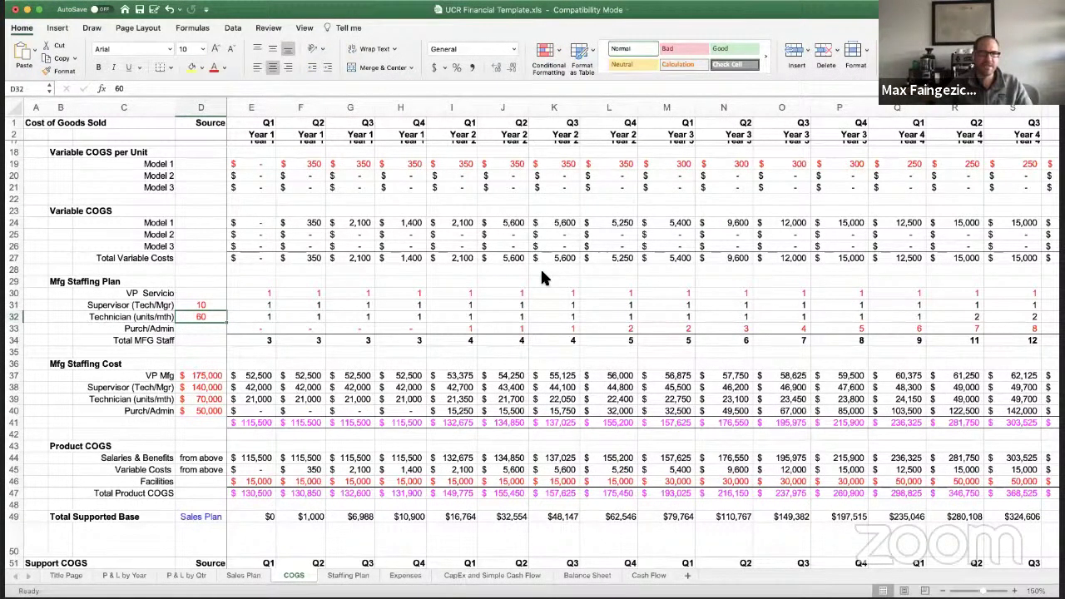
pyautogui.write('20')
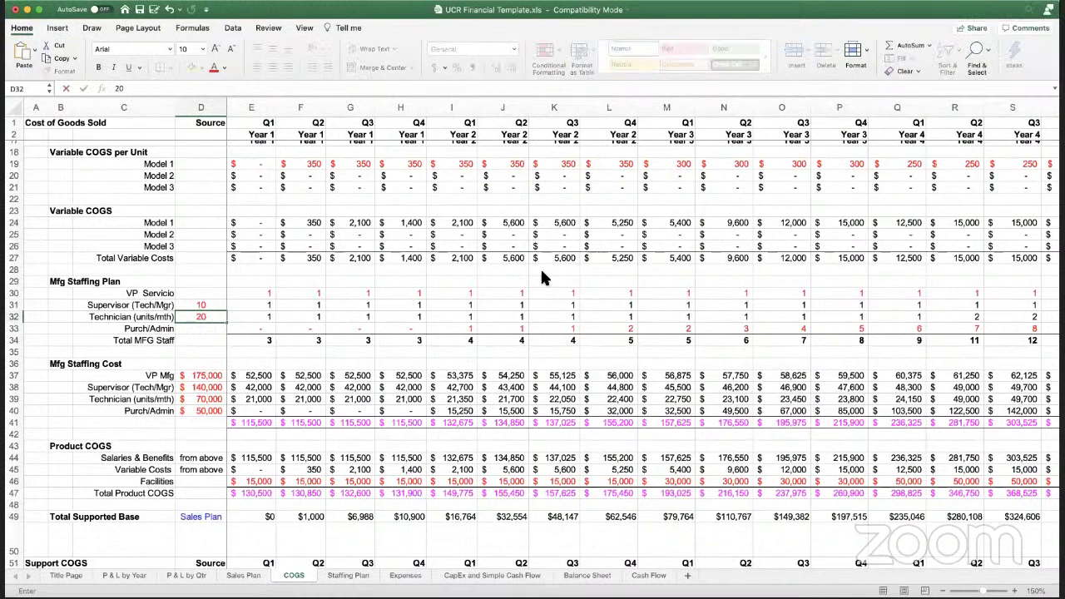
pyautogui.press('Return')
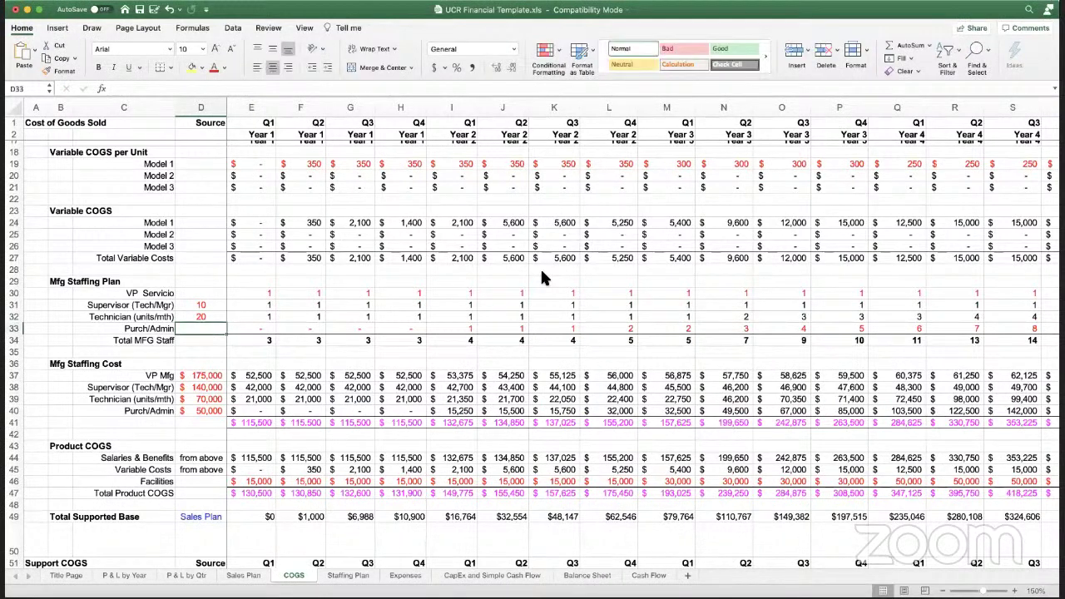
# - Set the Technician capacity in the Mfg Staffing Plan to 15 units per month
pyautogui.press('Up')
pyautogui.write('15')
pyautogui.press('Up')
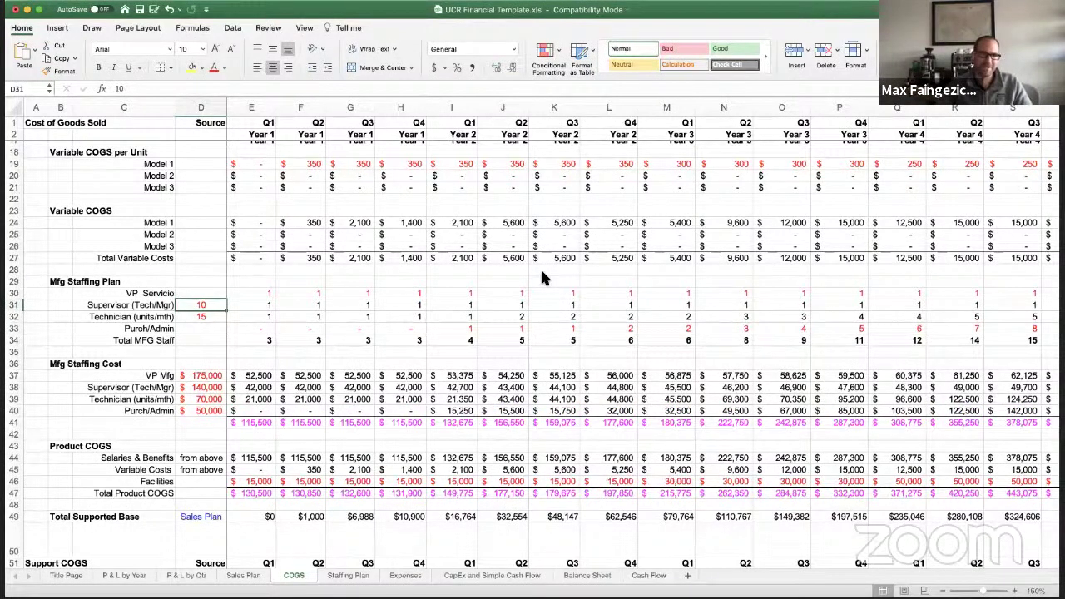
# - Clear the Supervisor ratio and its quarterly headcounts from Q1 of Year 1 through Q4 of Year 4 in the Mfg Staffing Plan
pyautogui.press('Delete')
pyautogui.press('Right')
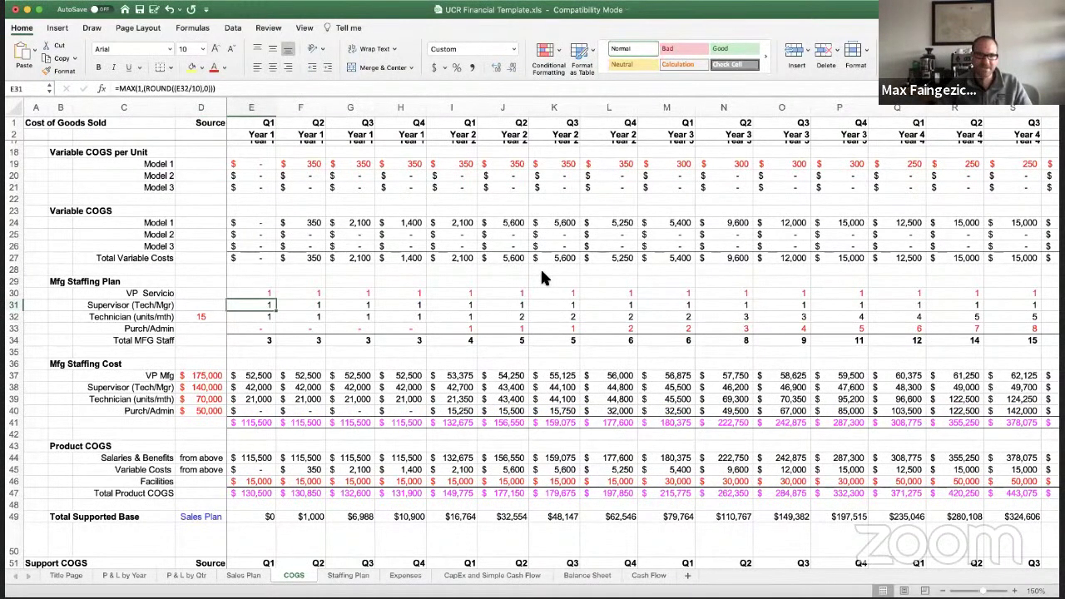
pyautogui.press('Left')
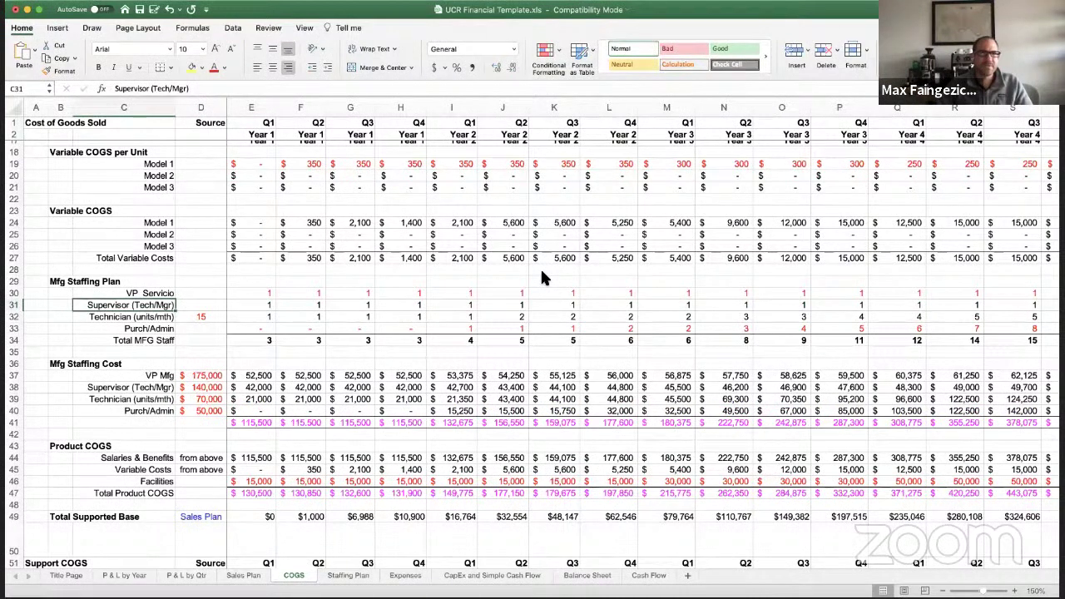
pyautogui.press('Right')
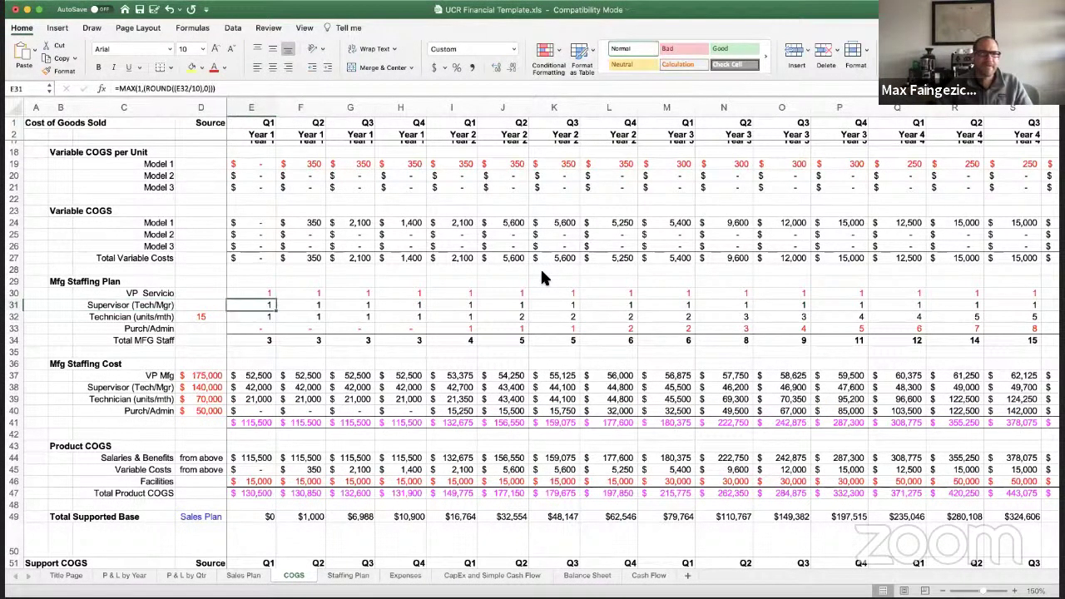
pyautogui.hotkey('shift', 'Right')
pyautogui.hotkey('shift', 'Right')
pyautogui.hotkey('shift', 'Right')
pyautogui.hotkey('shift', 'Right')
pyautogui.hotkey('shift', 'Right')
pyautogui.hotkey('shift', 'Right')
pyautogui.hotkey('shift', 'Right')
pyautogui.hotkey('shift', 'Right')
pyautogui.hotkey('shift', 'Right')
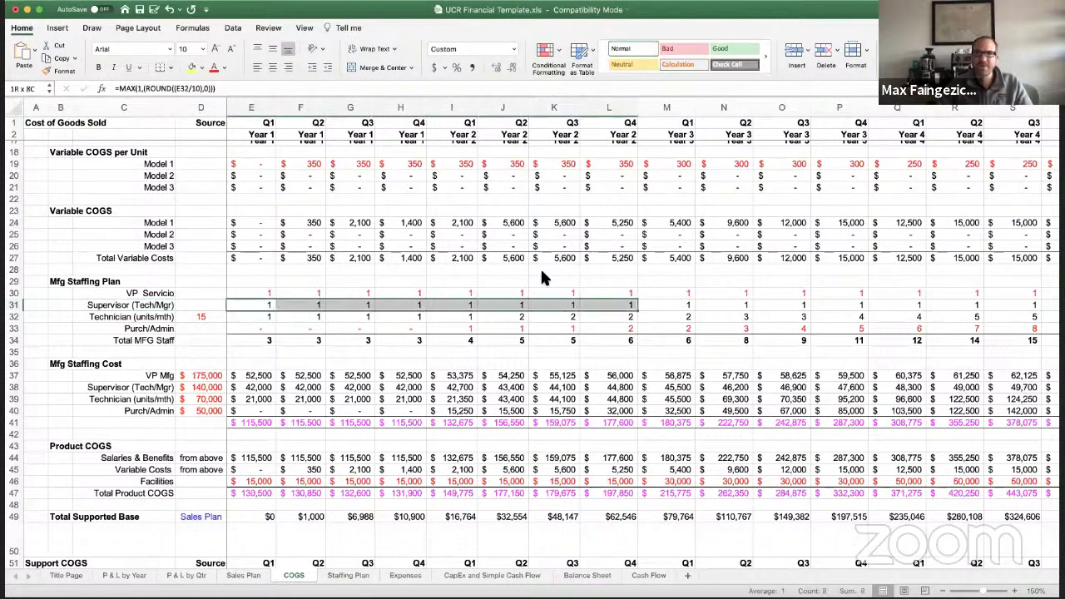
pyautogui.hotkey('shift', 'Right')
pyautogui.hotkey('shift', 'Right')
pyautogui.hotkey('shift', 'Right')
pyautogui.hotkey('shift', 'Right')
pyautogui.hotkey('shift', 'Right')
pyautogui.hotkey('shift', 'Right')
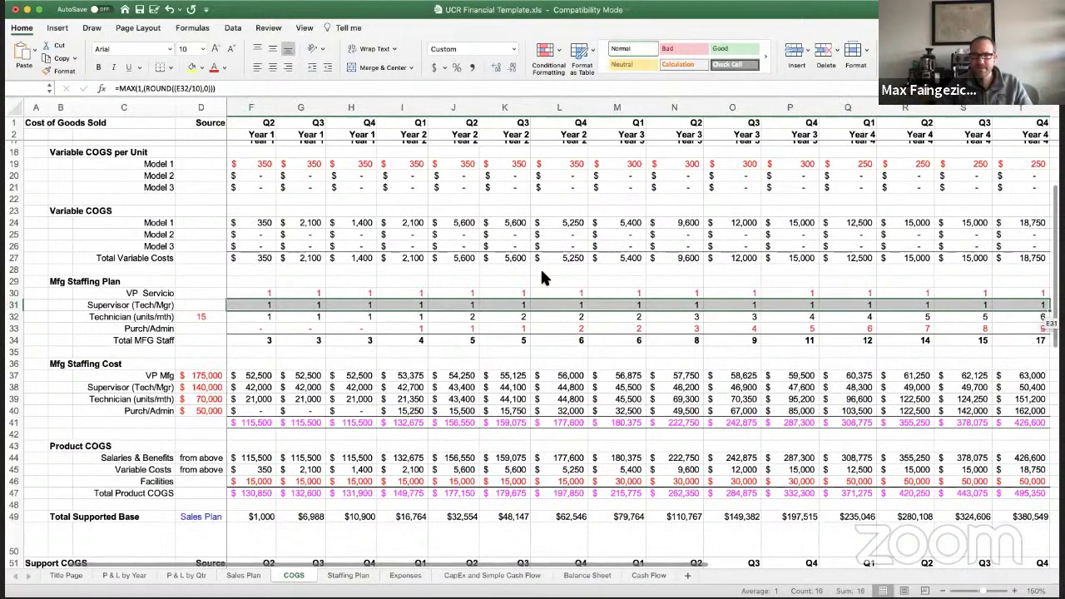
pyautogui.press('Delete')
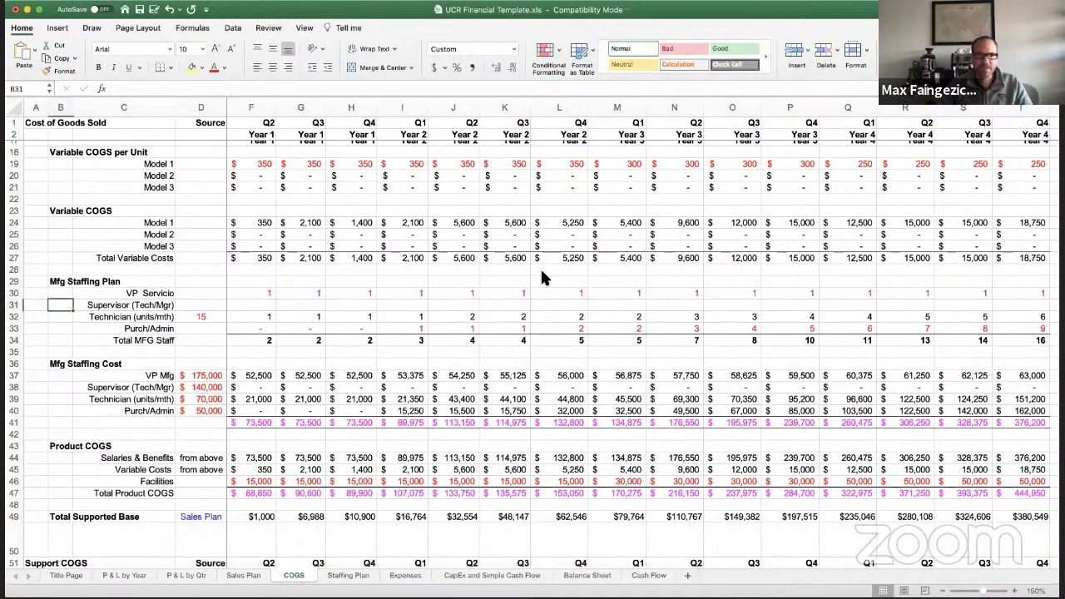
# - Examine the Purch/Admin row of the Mfg Staffing Plan
pyautogui.press('Down')
pyautogui.press('Down')
pyautogui.press('Down')
pyautogui.press('Down')
pyautogui.press('Down')
pyautogui.press('Left')
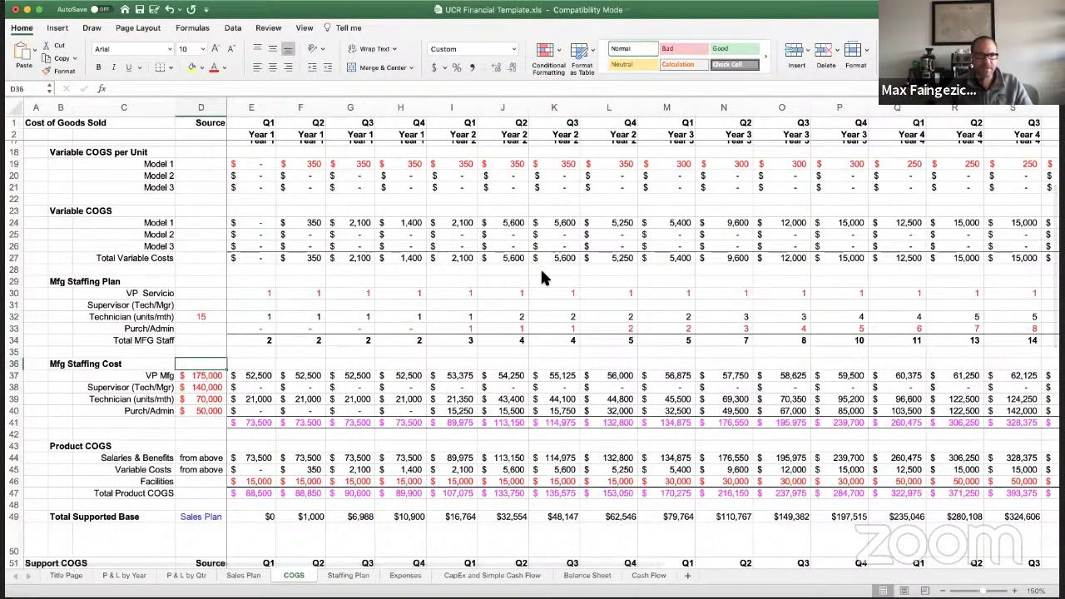
pyautogui.press('Up')
pyautogui.press('Up')
pyautogui.press('Up')
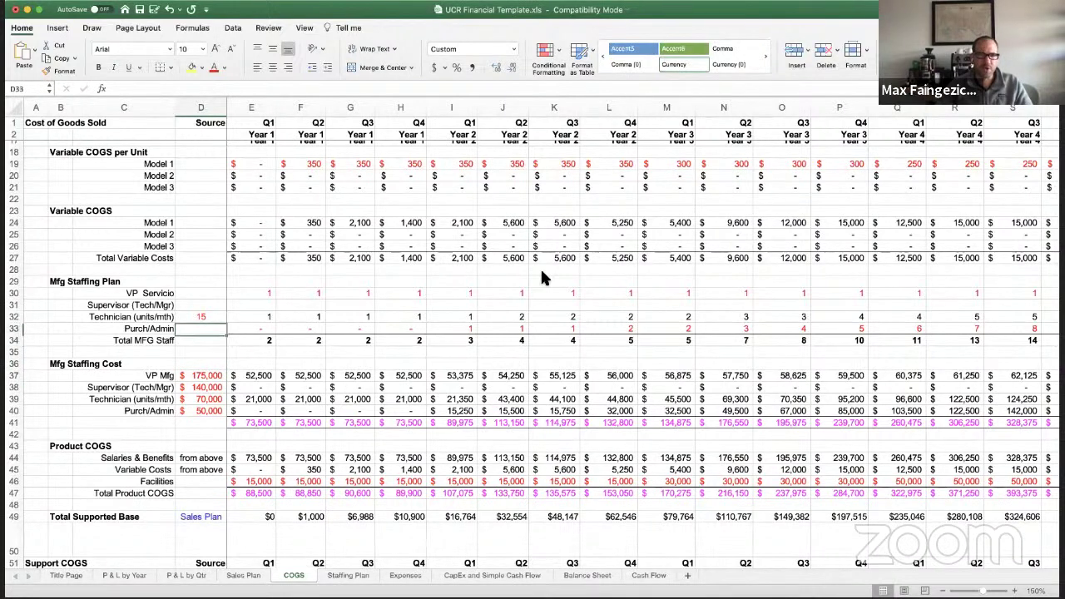
pyautogui.press('Left')
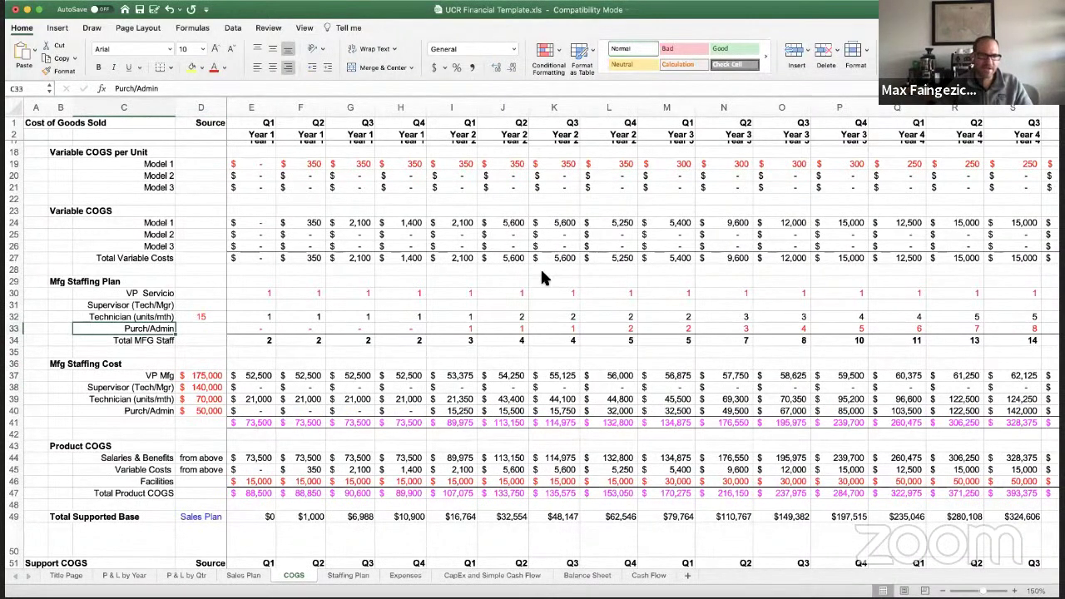
pyautogui.press('Right')
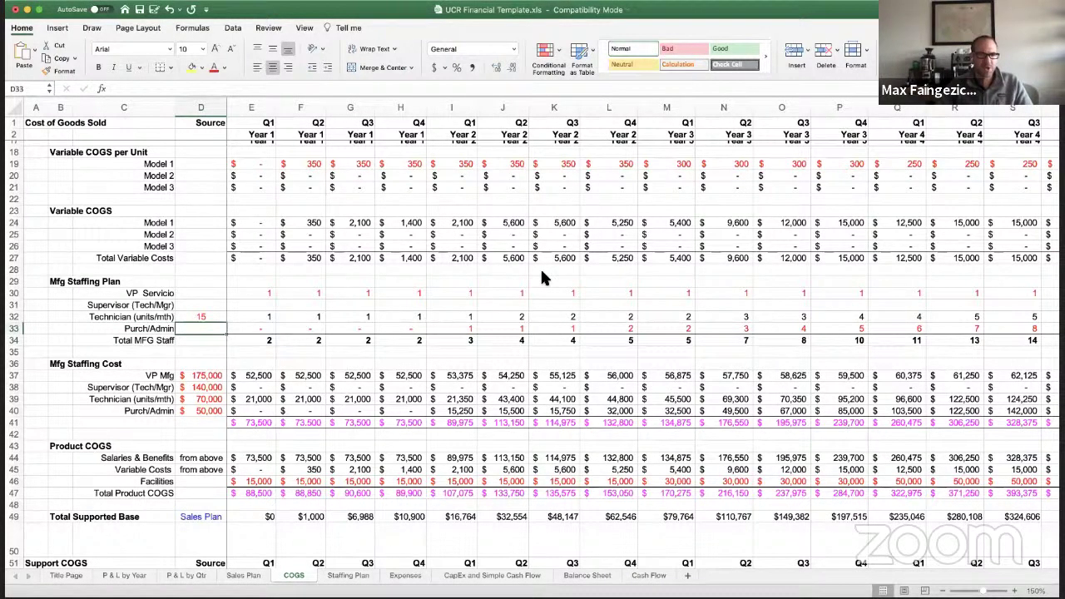
# - Replace the VP Mfg label in the Mfg Staffing Cost section with a copy of the VP Servicio label
pyautogui.press('Down')
pyautogui.press('Down')
pyautogui.press('Down')
pyautogui.press('Down')
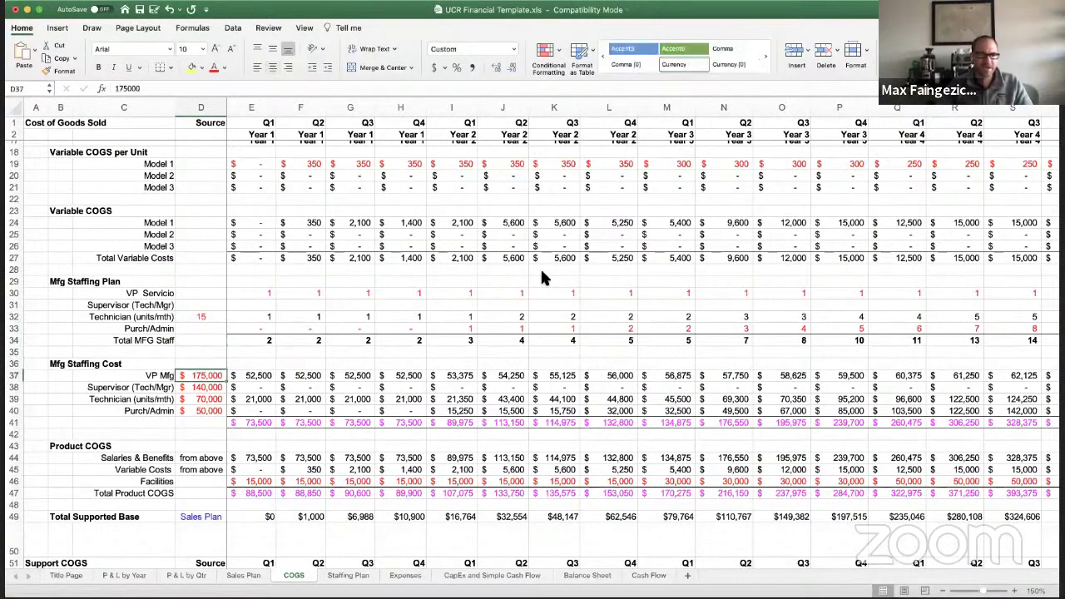
pyautogui.press('Left')
pyautogui.press('Up')
pyautogui.press('Up')
pyautogui.press('Up')
pyautogui.press('Up')
pyautogui.press('Up')
pyautogui.press('Up')
pyautogui.press('Up')
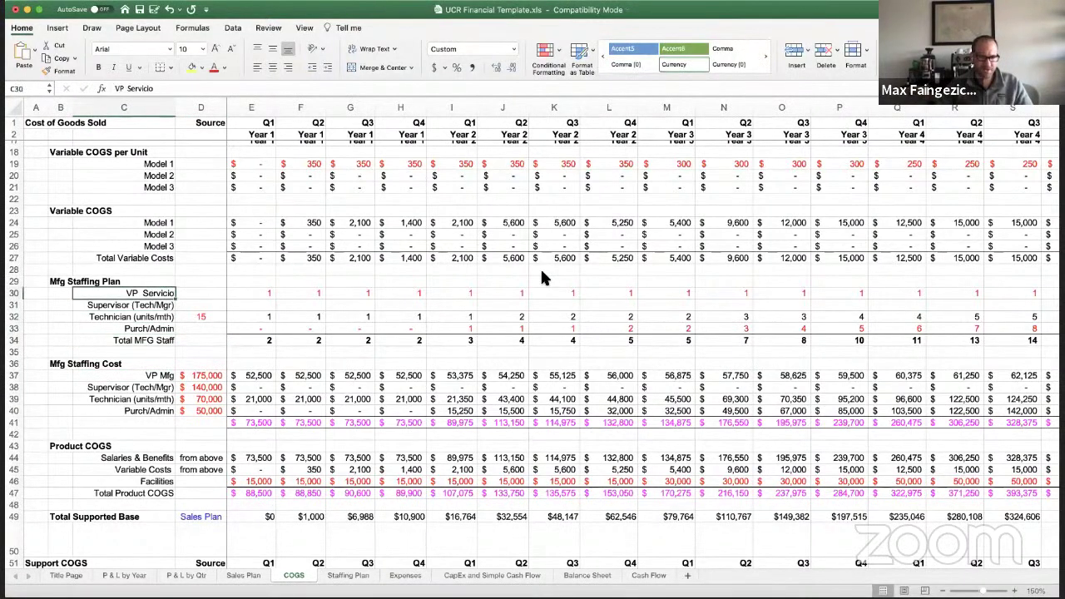
pyautogui.press('super+c')
pyautogui.press('Down')
pyautogui.press('Down')
pyautogui.press('Down')
pyautogui.press('Down')
pyautogui.press('Down')
pyautogui.press('Down')
pyautogui.press('Down')
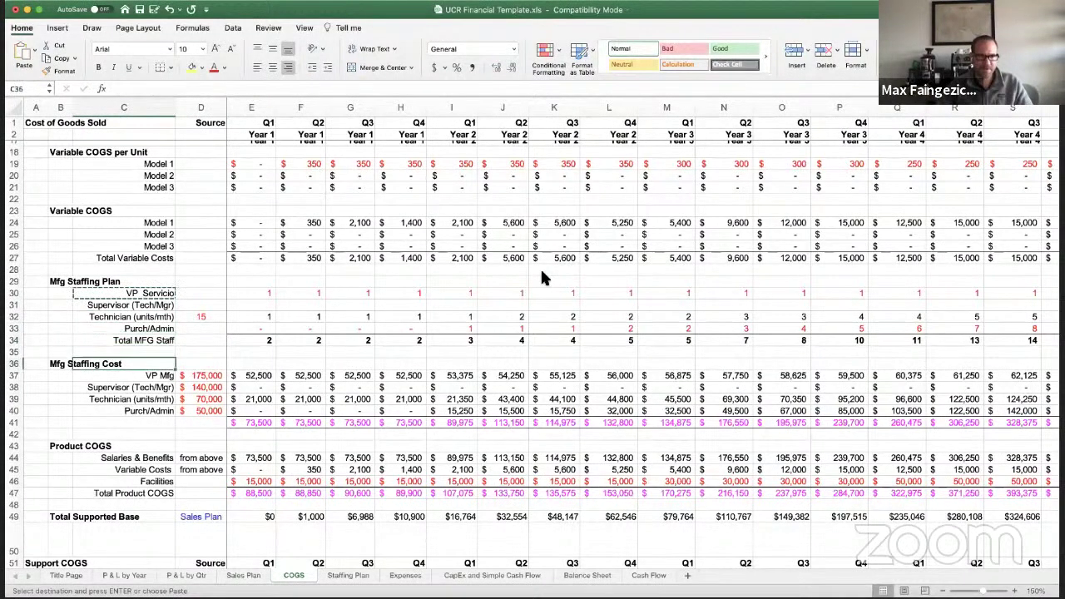
pyautogui.press('super+v')
# - Set the VP Servicio salary to 12000 and clear the Supervisor salary in the Mfg Staffing Cost section
pyautogui.press('Right')
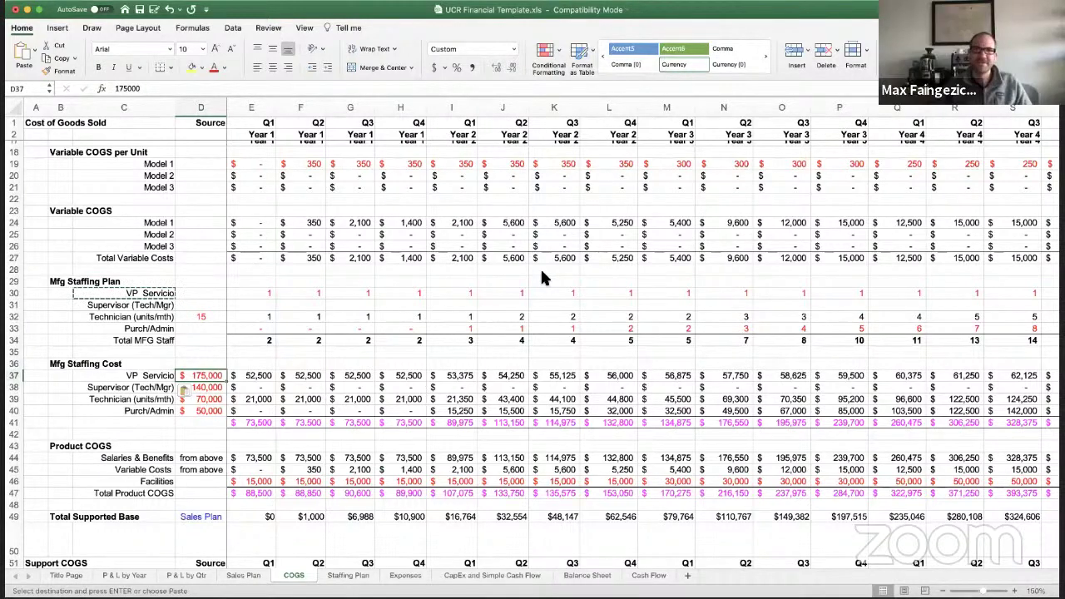
pyautogui.write('12')
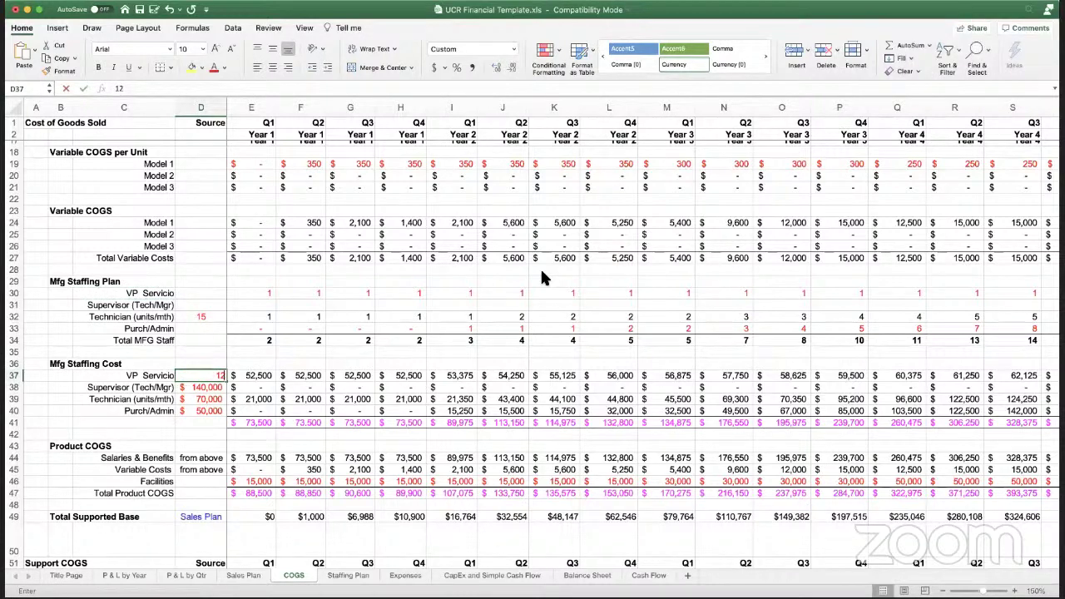
pyautogui.write('000')
pyautogui.hotkey('ctrl', 'Return')
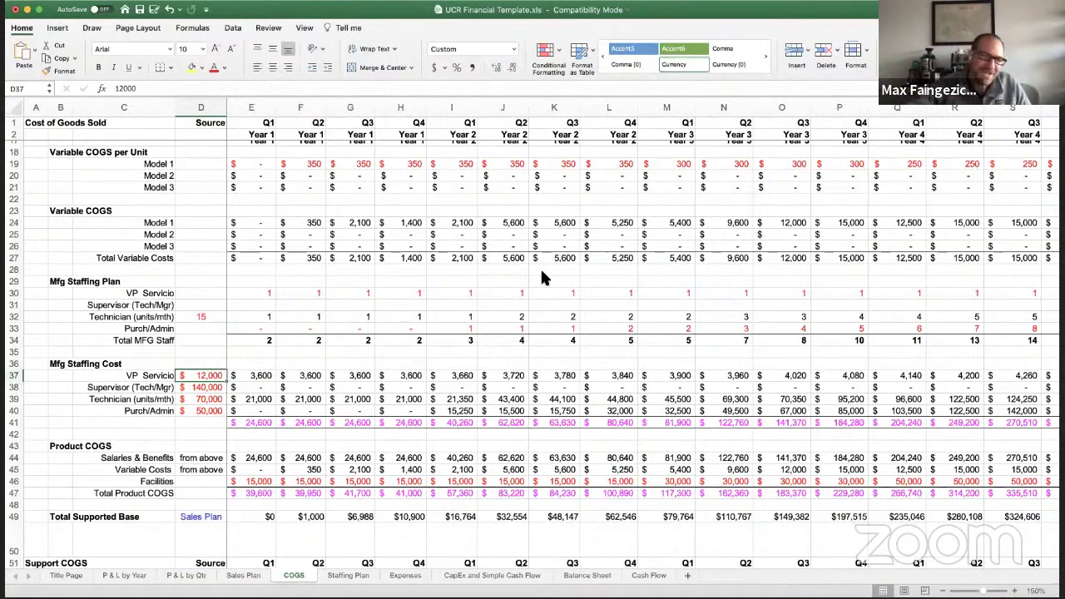
pyautogui.press('Down')
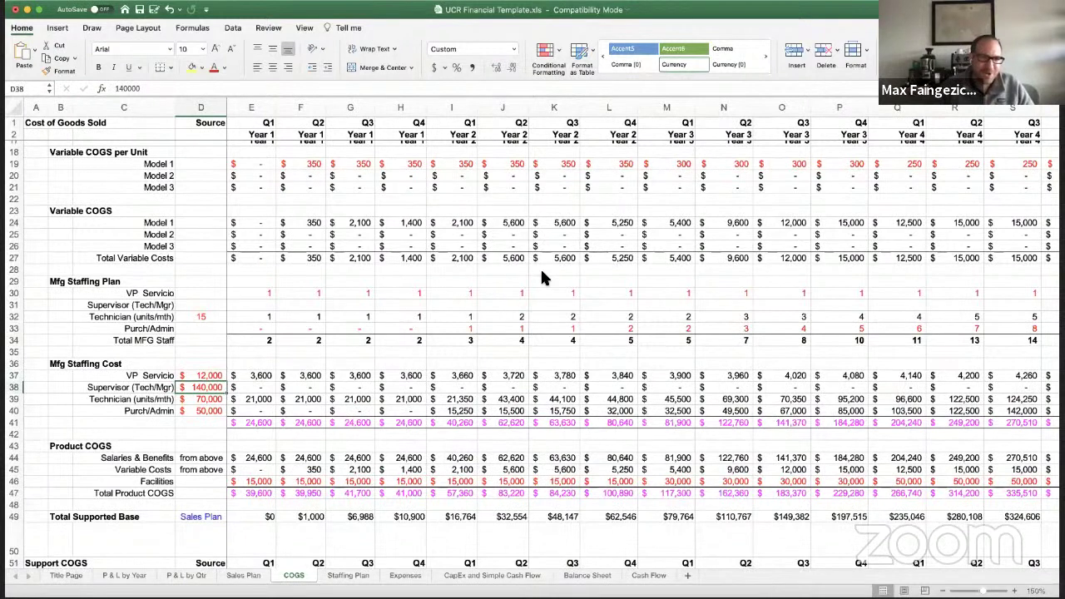
pyautogui.press('Delete')
# - Calculate the Technician salary in the Mfg Staffing Cost section as =350000/600
pyautogui.press('Down')
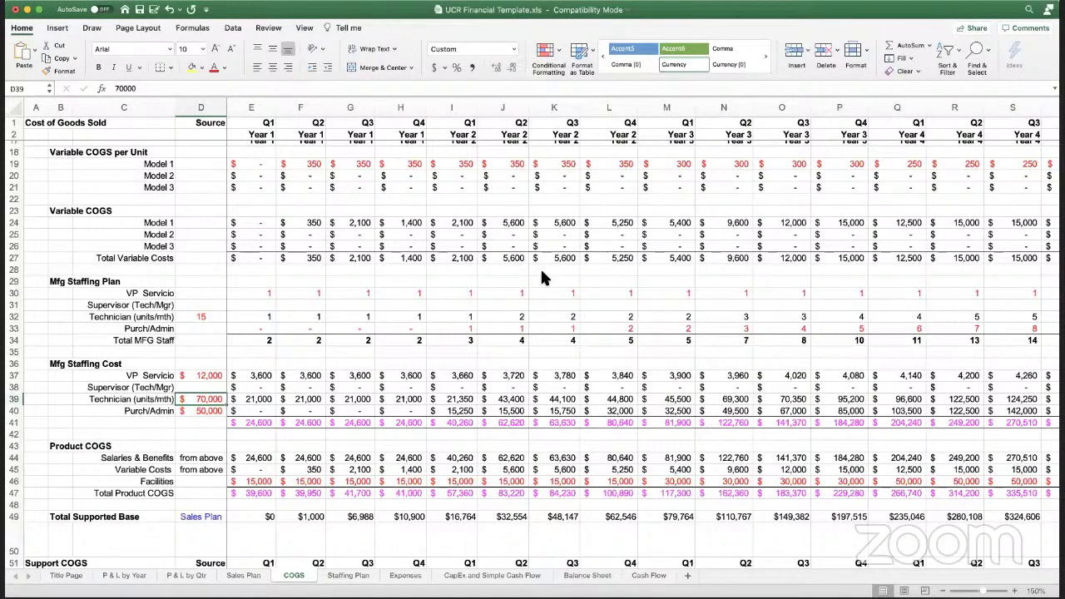
pyautogui.write('=')
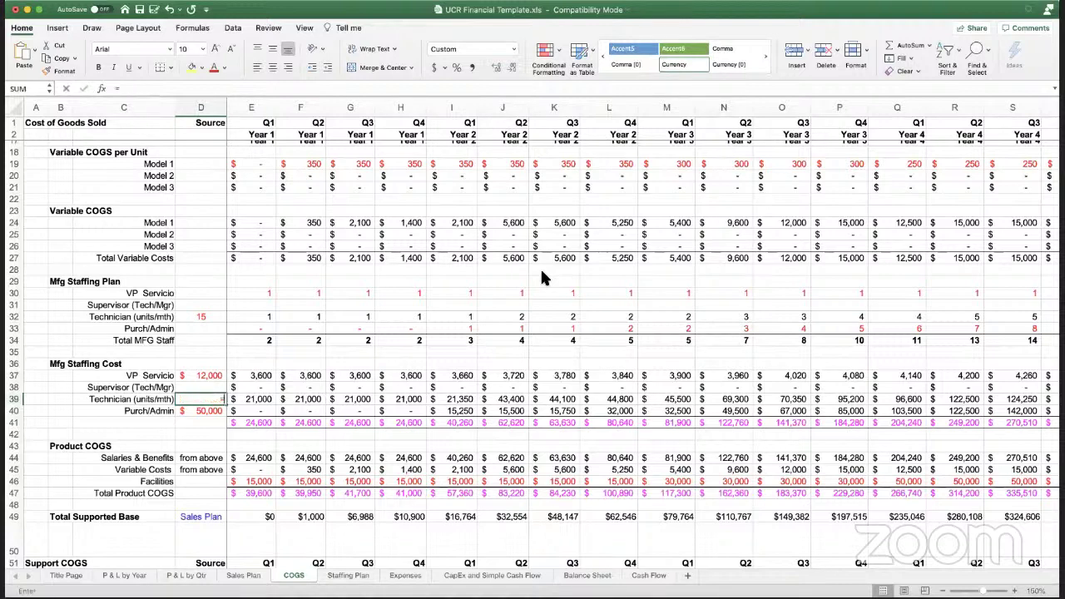
pyautogui.write('350000')
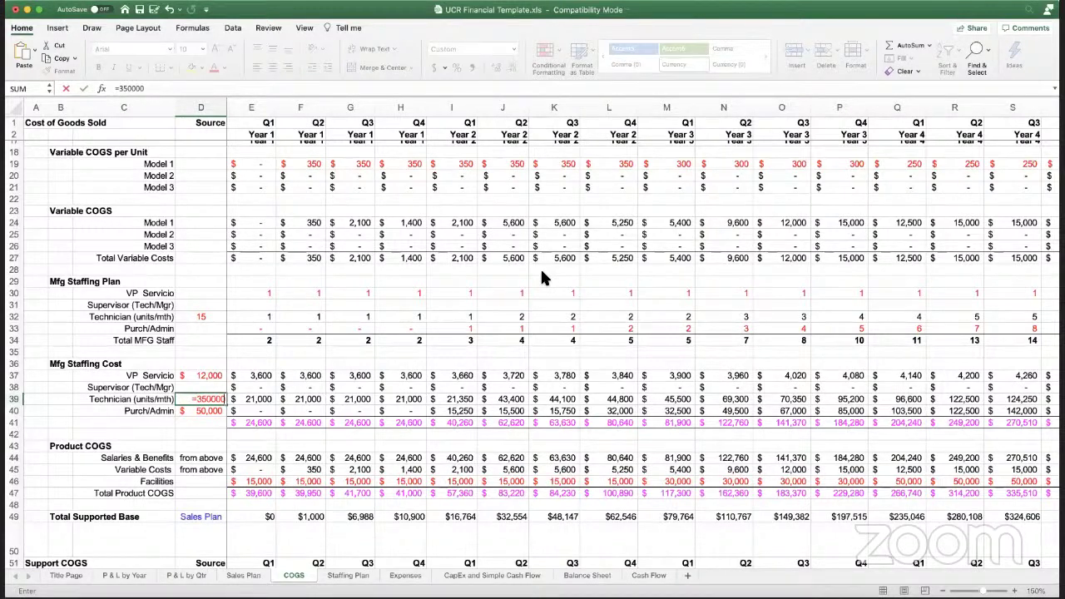
pyautogui.write('/600')
pyautogui.press('Return')
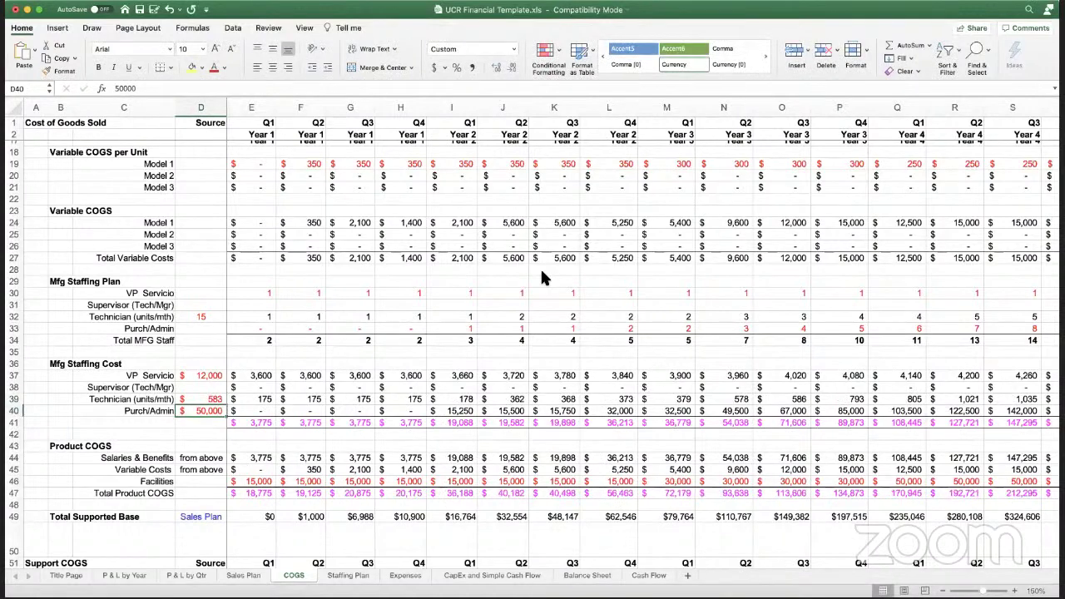
# - Set the Technician salary in the Mfg Staffing Cost section to the annual amount =650*12
pyautogui.press('Up')
pyautogui.write('650')
pyautogui.press('Return')
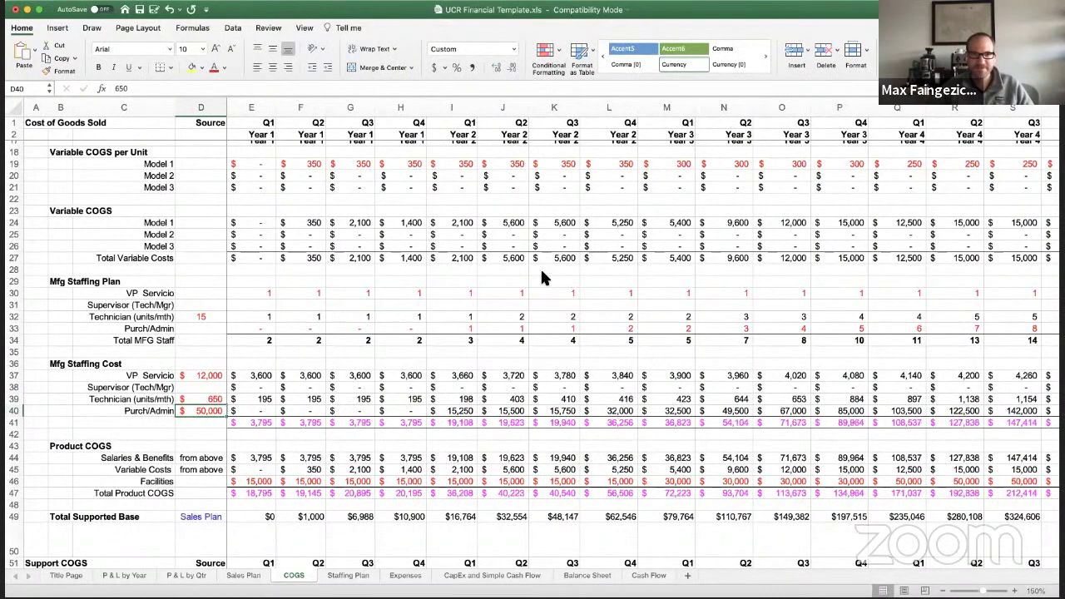
pyautogui.press('Up')
pyautogui.press('F2')
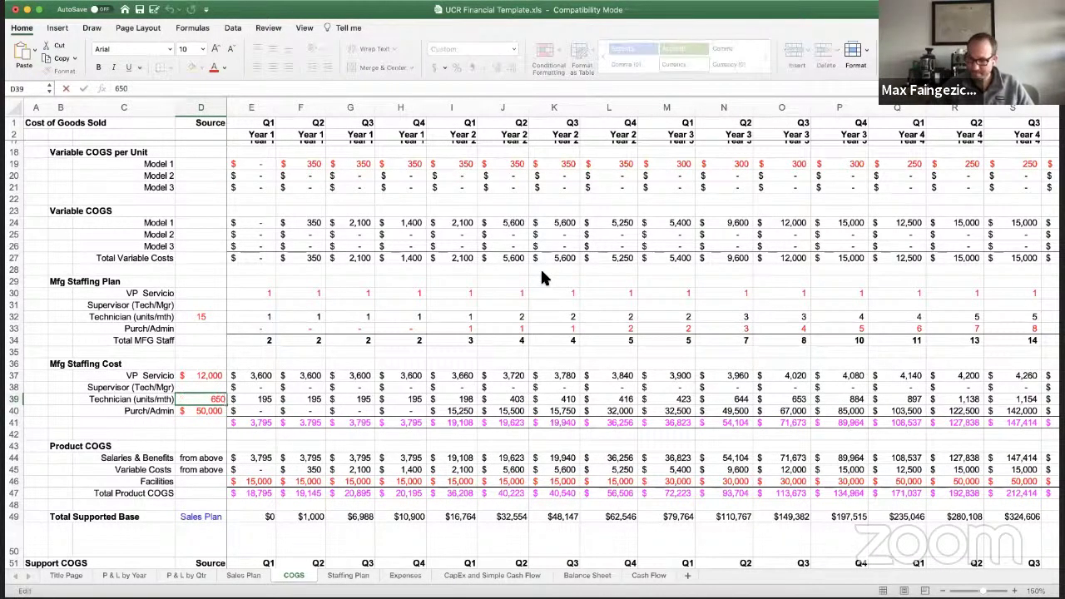
pyautogui.write('*12')
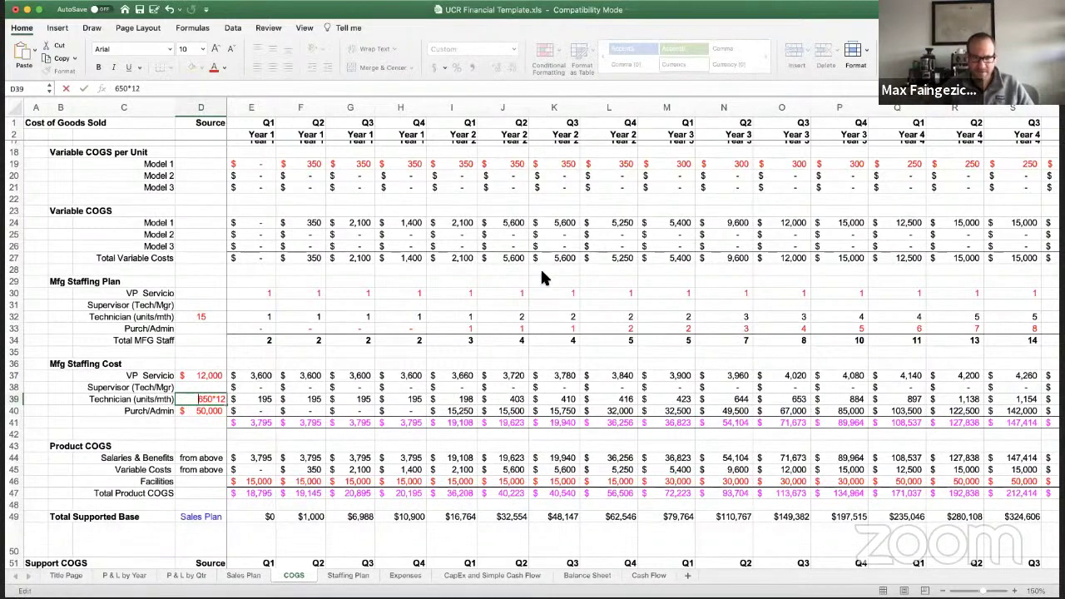
pyautogui.press('Home')
pyautogui.write('=')
pyautogui.press('Return')
# - Clear the Purch/Admin salary in the Mfg Staffing Cost section
pyautogui.press('Up')
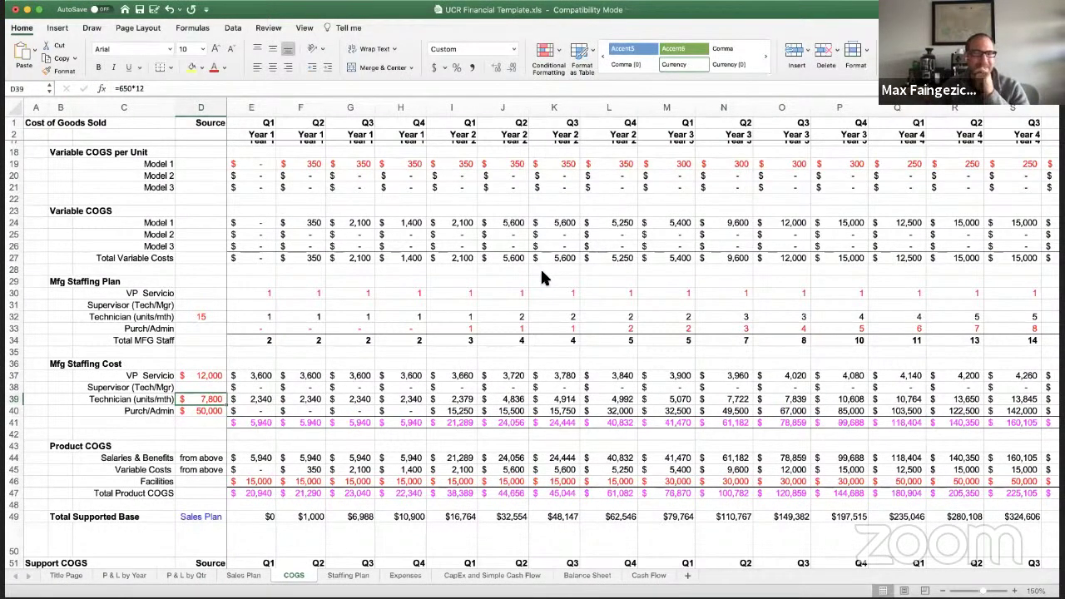
pyautogui.press('Down')
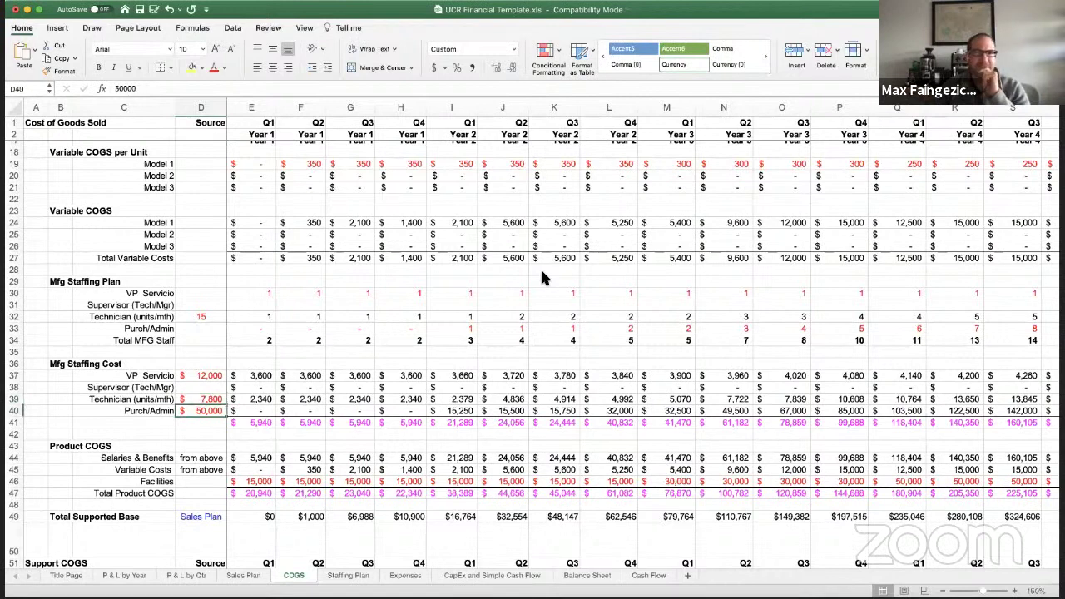
pyautogui.press('Delete')
# - Check the combined Mfg Staffing Cost total for the four quarters of Year 1
pyautogui.press('Down')
pyautogui.press('Right')
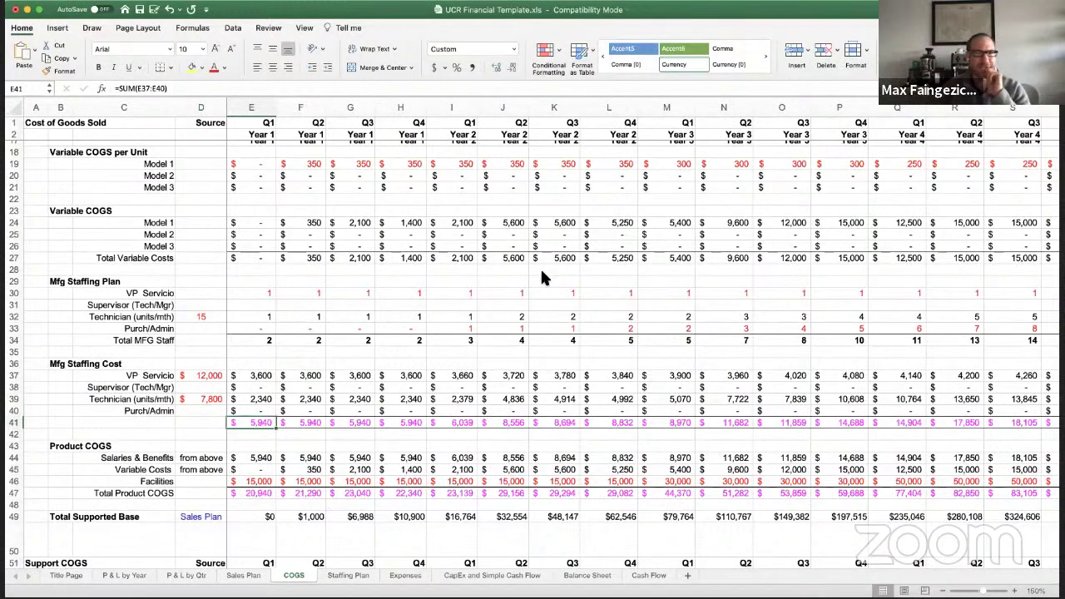
pyautogui.hotkey('shift', 'Right')
pyautogui.hotkey('shift', 'Right')
pyautogui.hotkey('shift', 'Right')
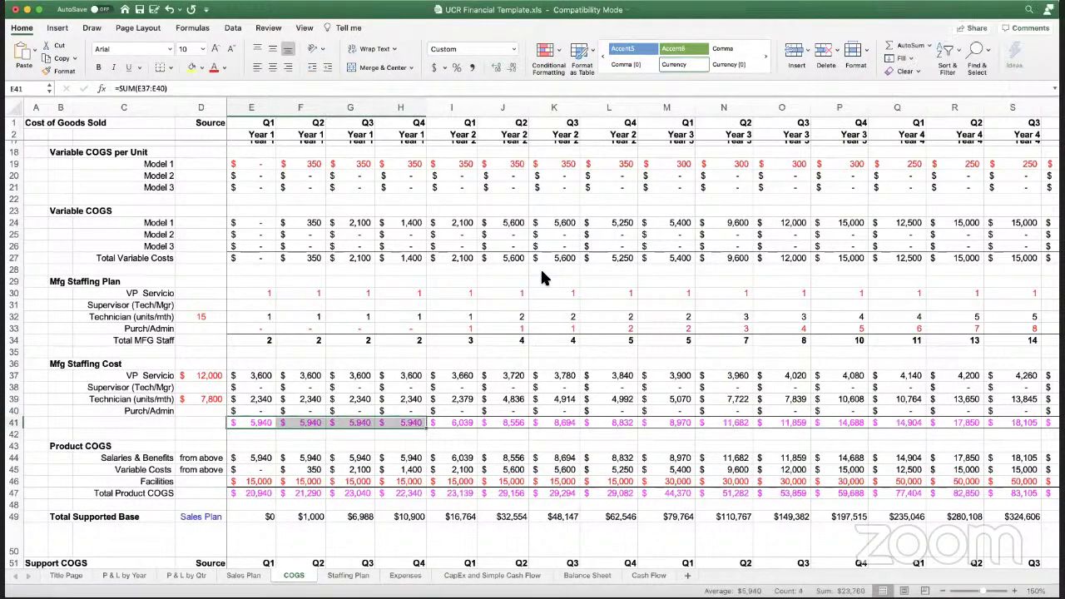
# - Check the formulas behind Salaries & Benefits and Variable Costs for Q1 Year 1 in the Product COGS section
pyautogui.press('Down')
pyautogui.press('Down')
pyautogui.press('Down')
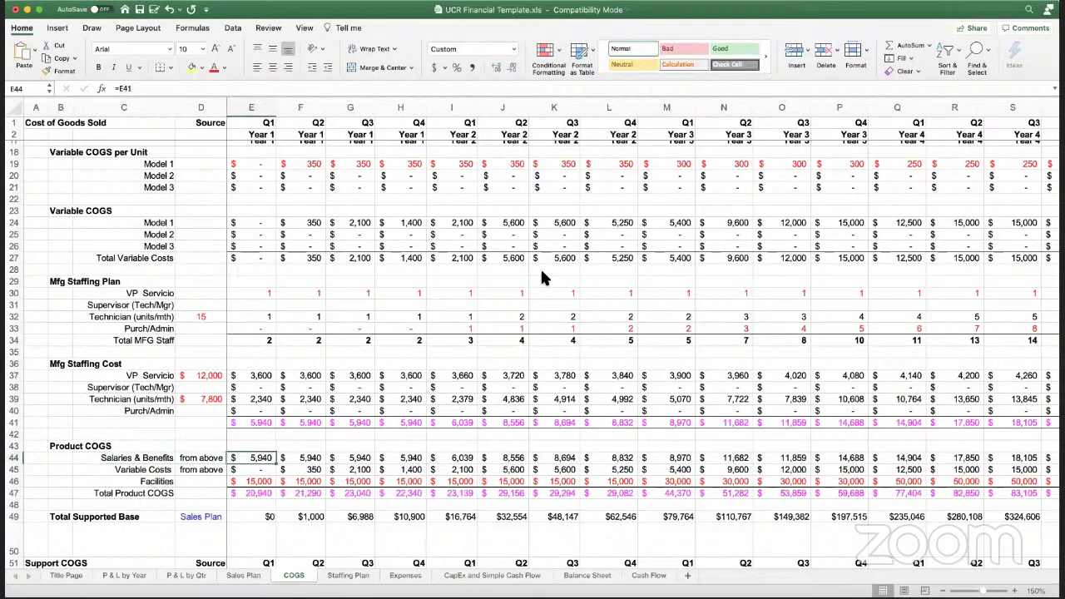
pyautogui.press('Down')
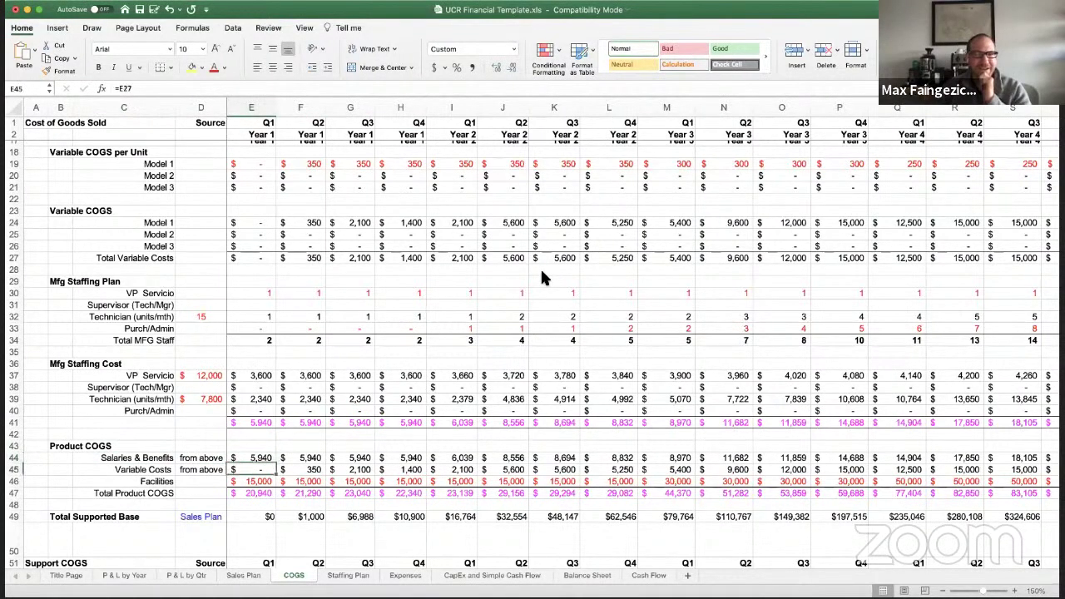
pyautogui.press('Left')
pyautogui.press('Right')
pyautogui.press('Right')
pyautogui.press('Left')
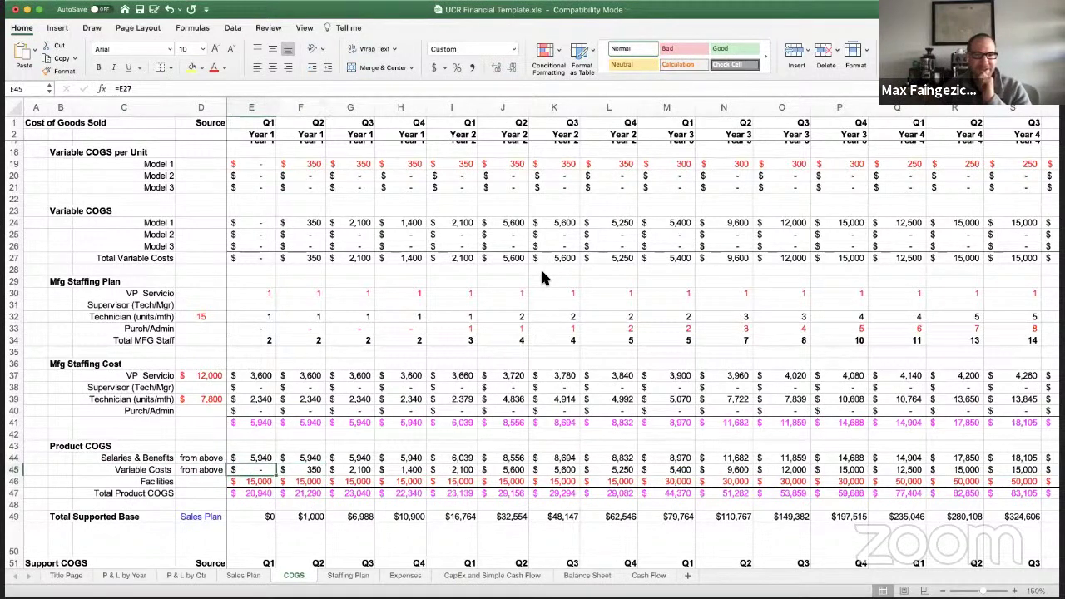
# - Clear the Product COGS Facilities cost for all four quarters of Year 1
pyautogui.press('Left')
pyautogui.press('Down')
pyautogui.press('Left')
pyautogui.press('Right')
pyautogui.press('Right')
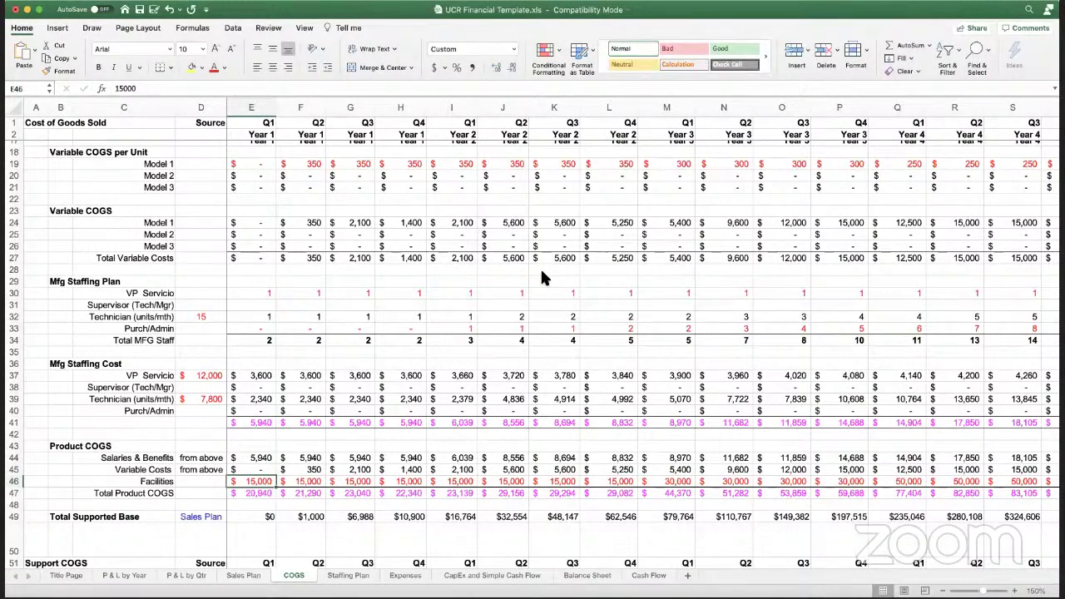
pyautogui.press('Delete')
pyautogui.press('Right')
pyautogui.press('Delete')
pyautogui.press('Right')
pyautogui.press('Delete')
pyautogui.press('Right')
pyautogui.press('Delete')
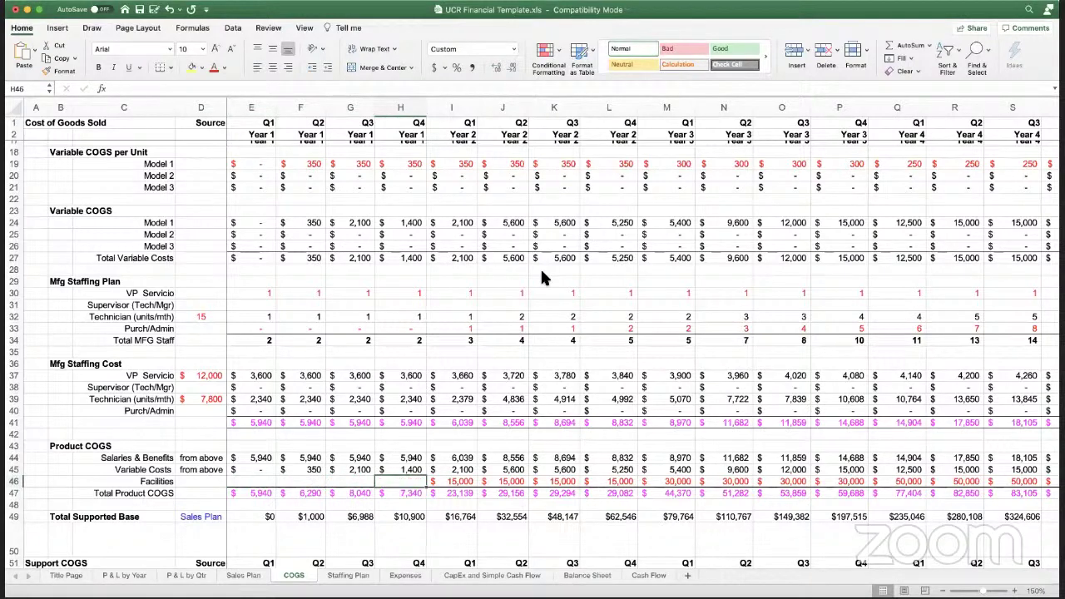
# - Set the Facilities cost for Q1 Year 2 to 1500
pyautogui.press('Right')
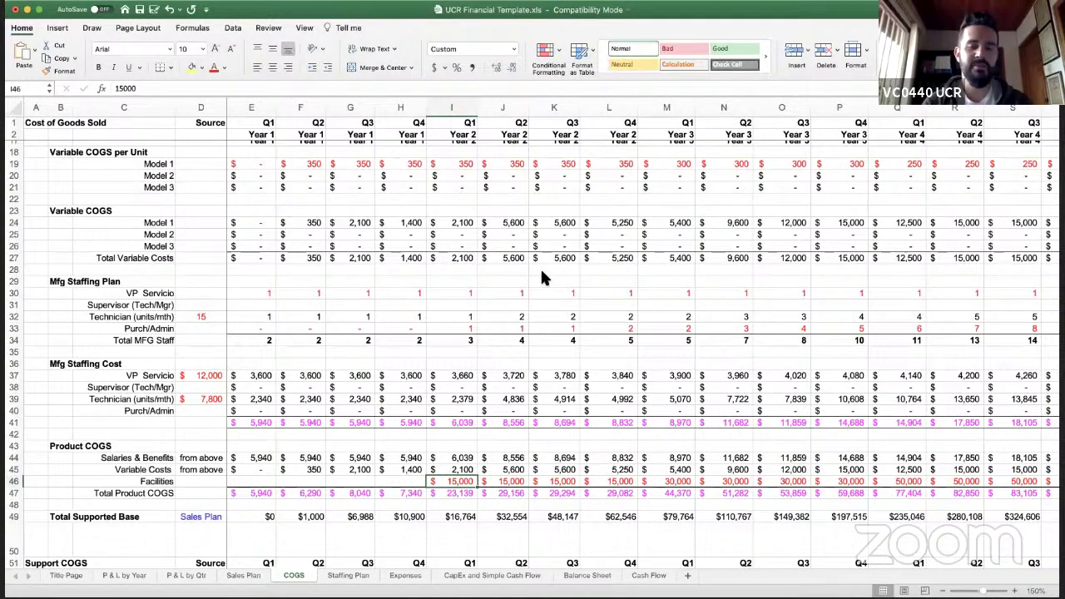
pyautogui.write('150')
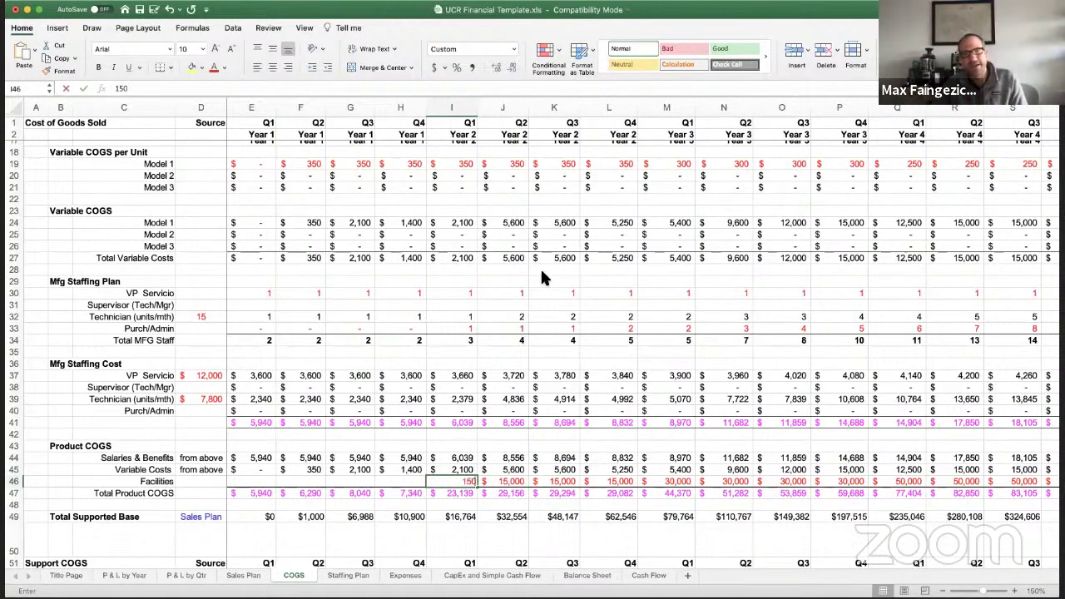
pyautogui.write('0')
pyautogui.press('Return')
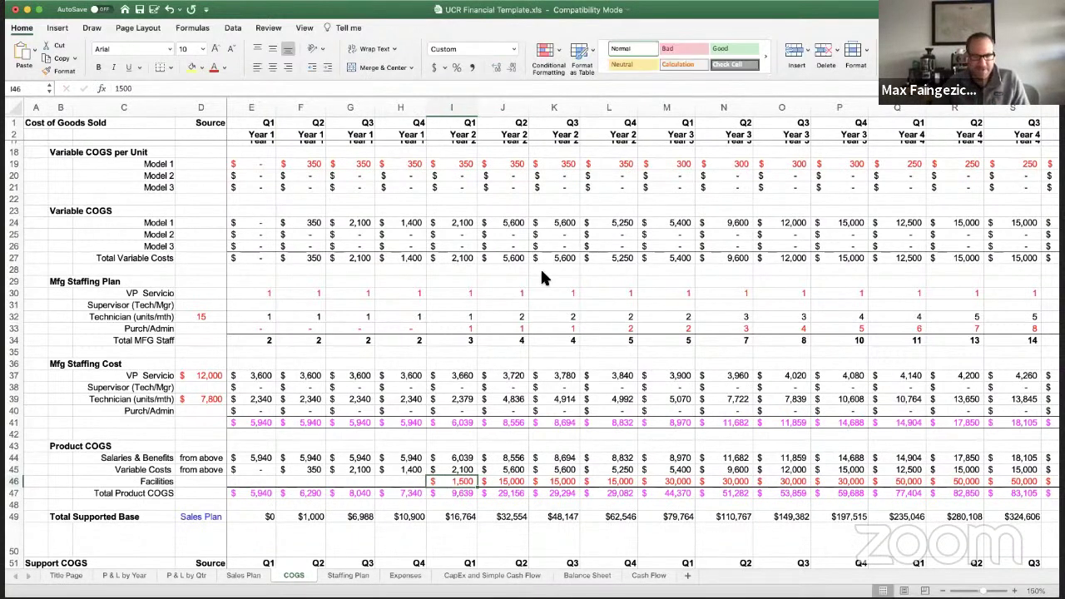
# - Copy the Q1 Year 2 Facilities cost across the following quarters through Q2 Year 3
pyautogui.press('super+c')
pyautogui.hotkey('shift', 'Right')
pyautogui.hotkey('shift', 'Right')
pyautogui.hotkey('shift', 'Right')
pyautogui.hotkey('shift', 'Right')
pyautogui.hotkey('shift', 'Right')
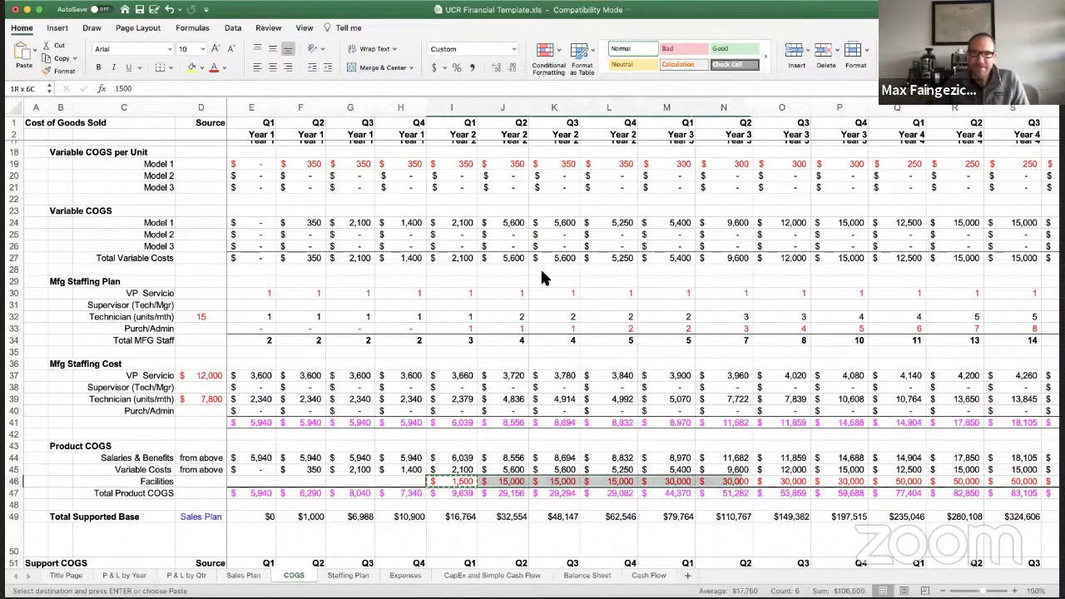
pyautogui.hotkey('shift', 'Left')
pyautogui.hotkey('shift', 'Left')
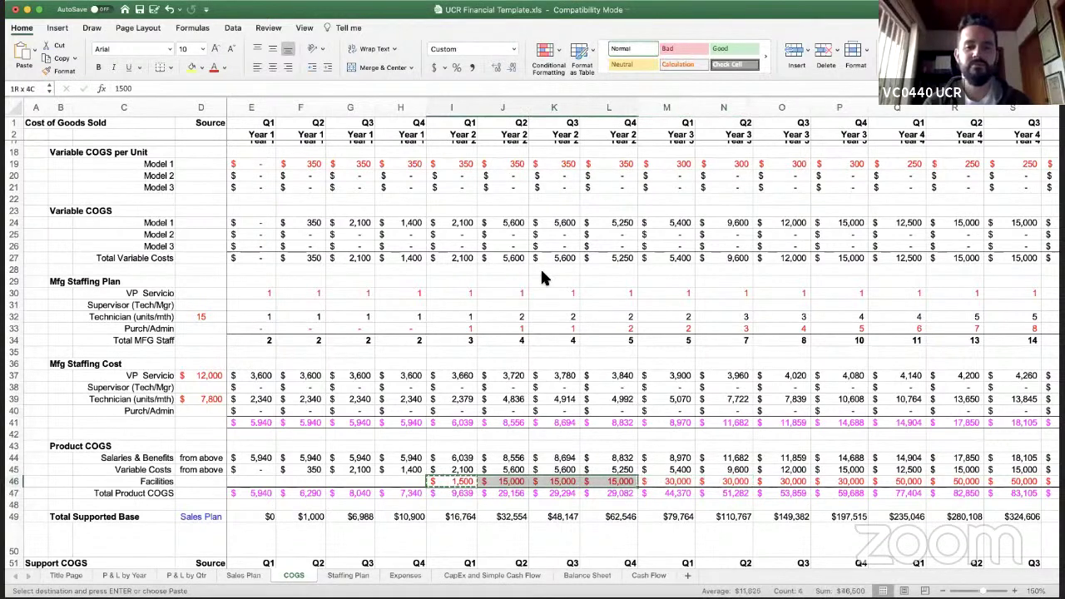
pyautogui.hotkey('shift', 'Right')
pyautogui.hotkey('shift', 'Right')
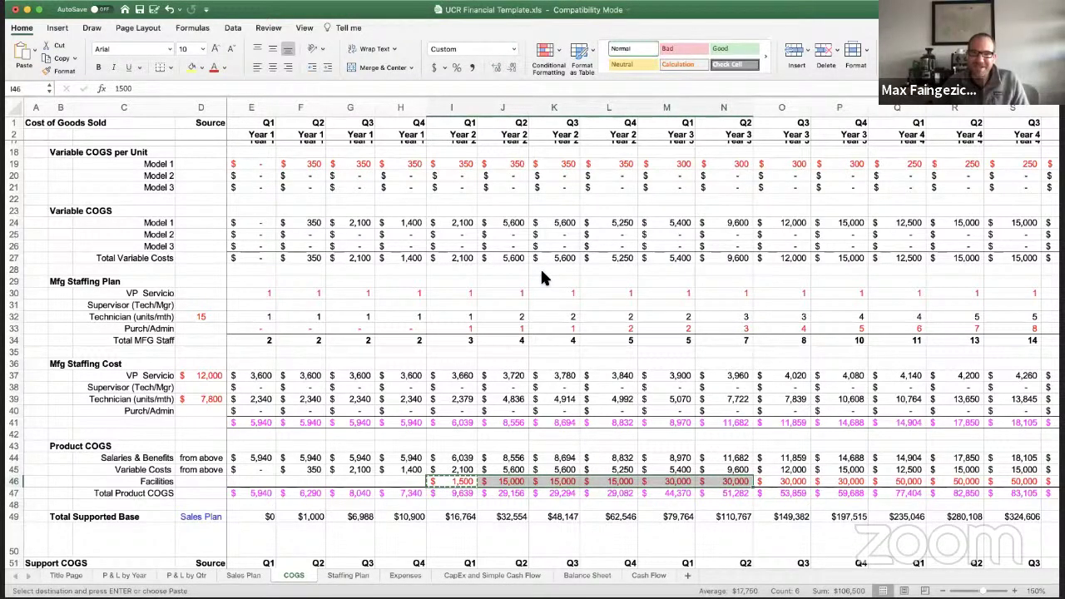
pyautogui.press('super+v')
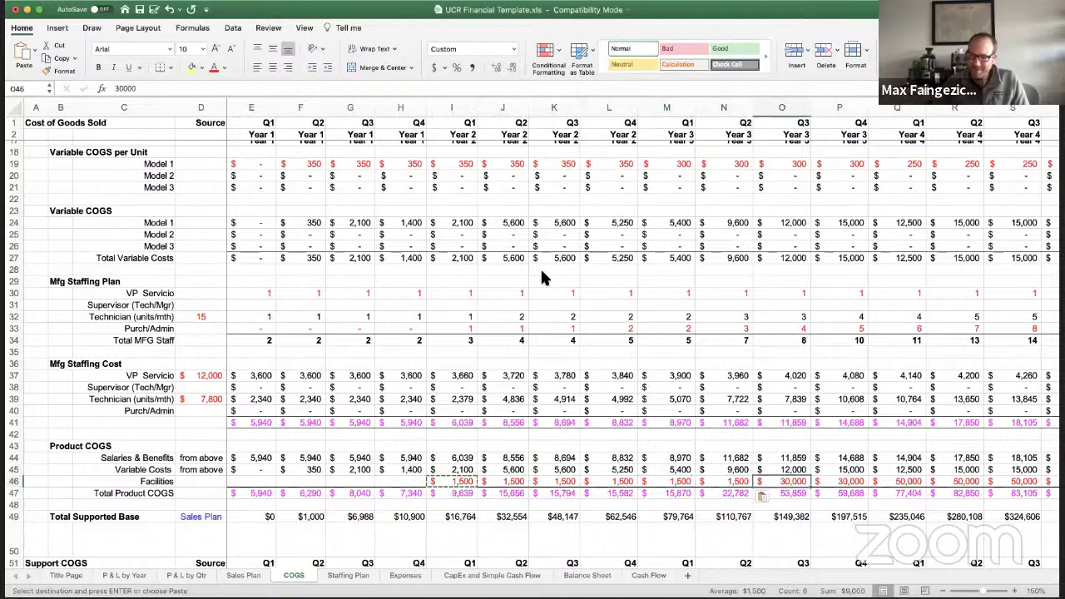
# - Set the Facilities cost for Q3 Year 3 to 3000 and copy it across through Q4 Year 4
pyautogui.write('3000')
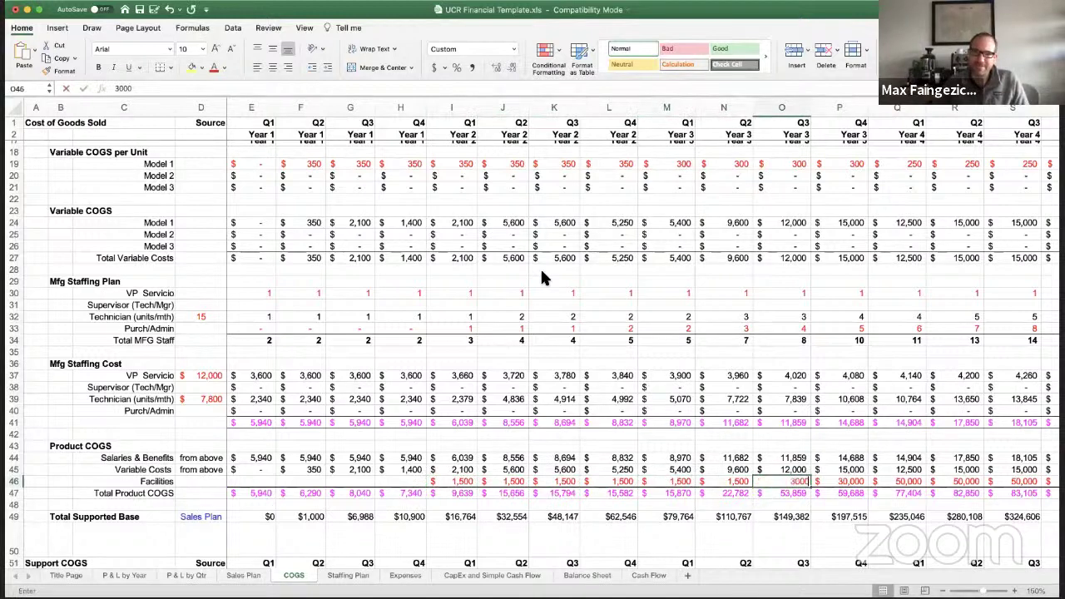
pyautogui.hotkey('ctrl', 'Return')
pyautogui.press('super+c')
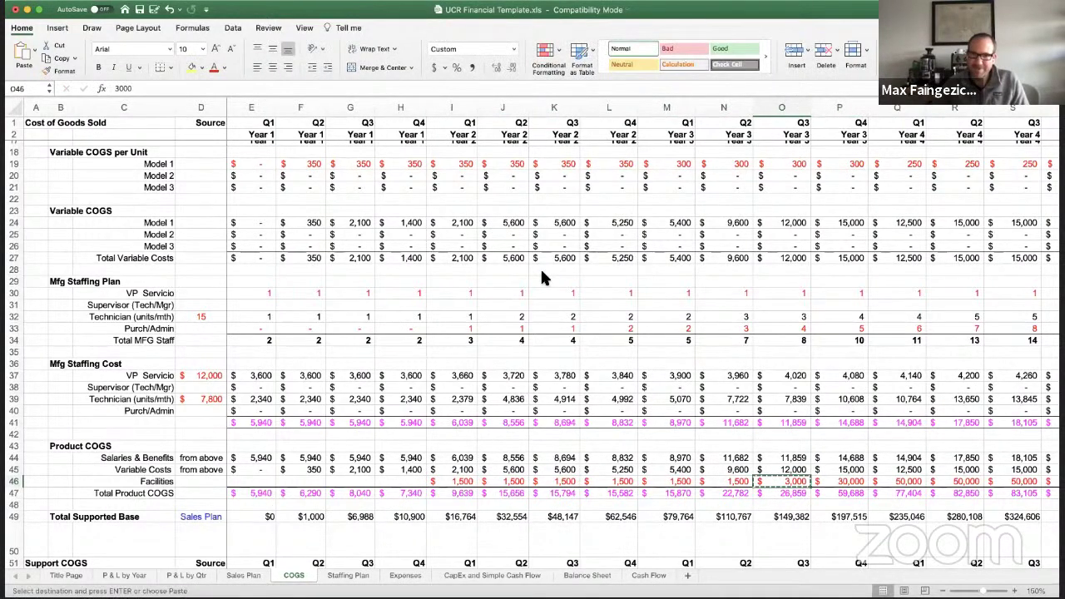
pyautogui.hotkey('shift', 'Right')
pyautogui.hotkey('shift', 'Right')
pyautogui.hotkey('shift', 'Right')
pyautogui.hotkey('shift', 'Right')
pyautogui.hotkey('shift', 'Right')
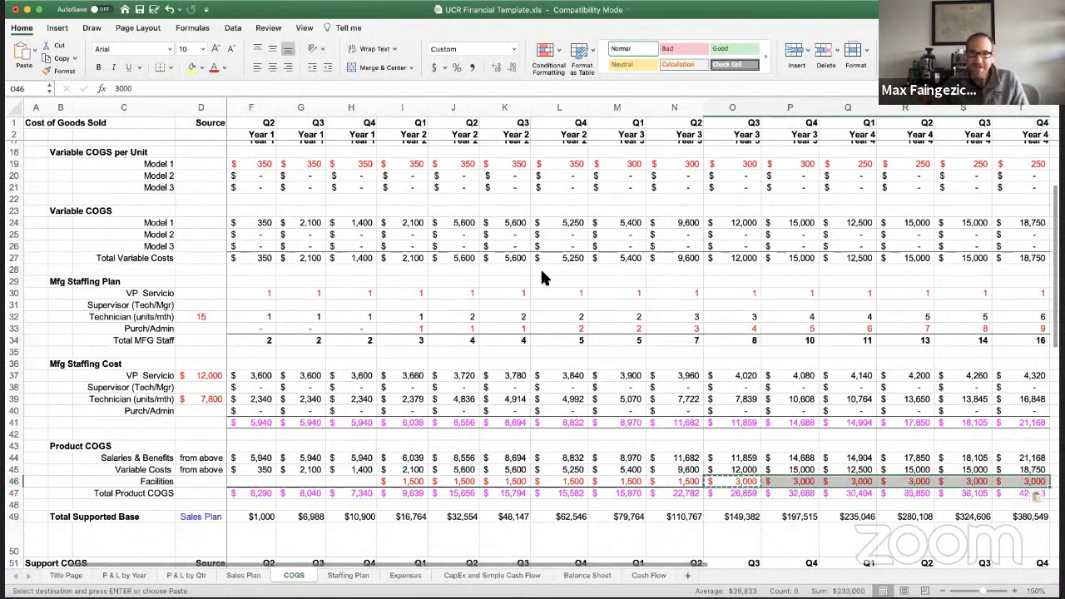
pyautogui.press('Return')
pyautogui.press('Return')
pyautogui.press('Return')
# - Review the Facilities row back to Year 1 and the resulting Total Product COGS row
pyautogui.press('Left')
pyautogui.press('Left')
pyautogui.press('Left')
pyautogui.press('Left')
pyautogui.press('Left')
pyautogui.press('Left')
pyautogui.press('Left')
pyautogui.press('Left')
pyautogui.press('Left')
pyautogui.press('Left')
pyautogui.press('Left')
pyautogui.press('Left')
pyautogui.press('Left')
pyautogui.press('Left')
pyautogui.press('Left')
pyautogui.press('Left')
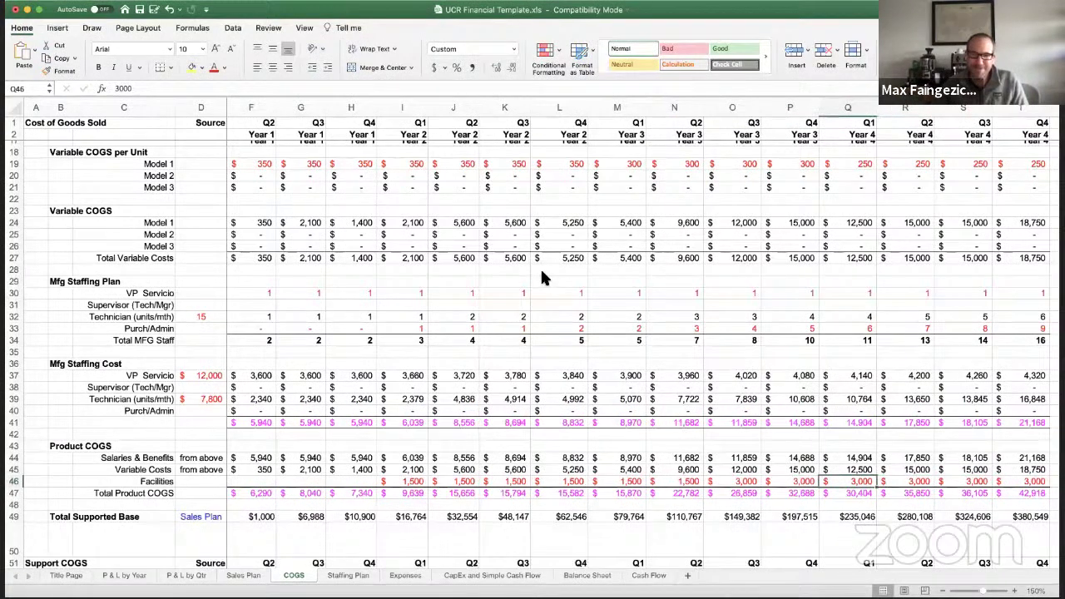
pyautogui.press('Right')
pyautogui.press('Right')
pyautogui.press('Right')
pyautogui.press('Right')
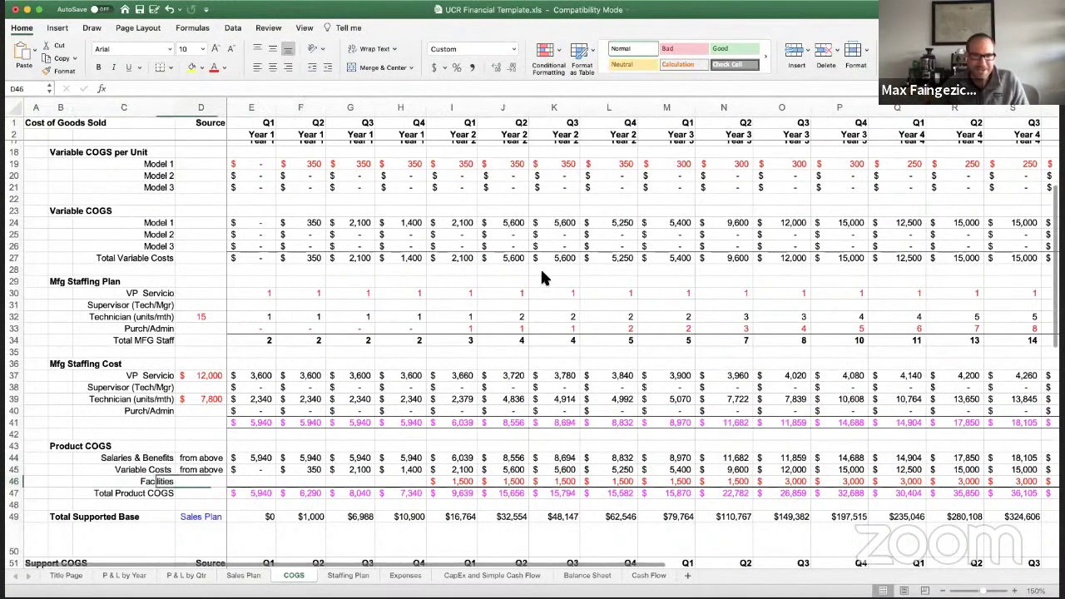
pyautogui.press('Down')
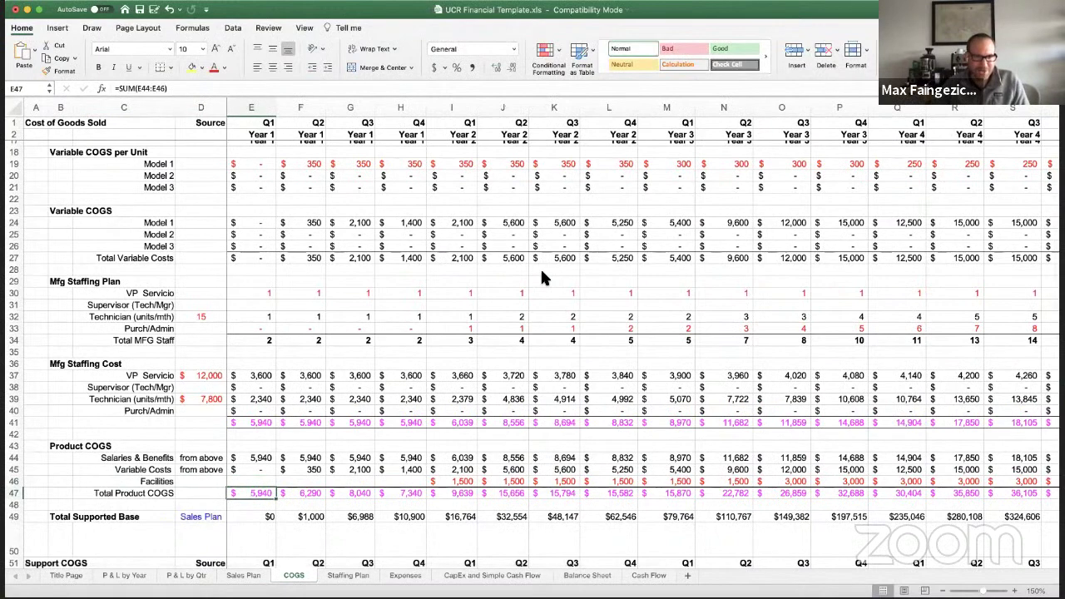
pyautogui.scroll(-4, 417, 358)
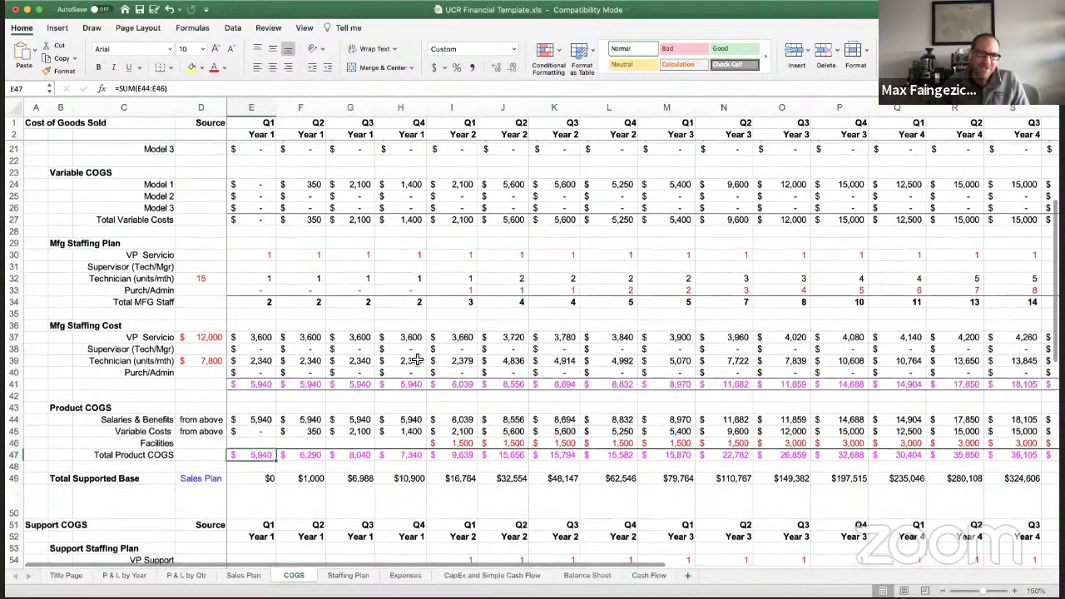
# - Examine the Support COGS sections from the Support Staffing Plan down to the Cost of Goods Sold summary
pyautogui.click(468, 430)
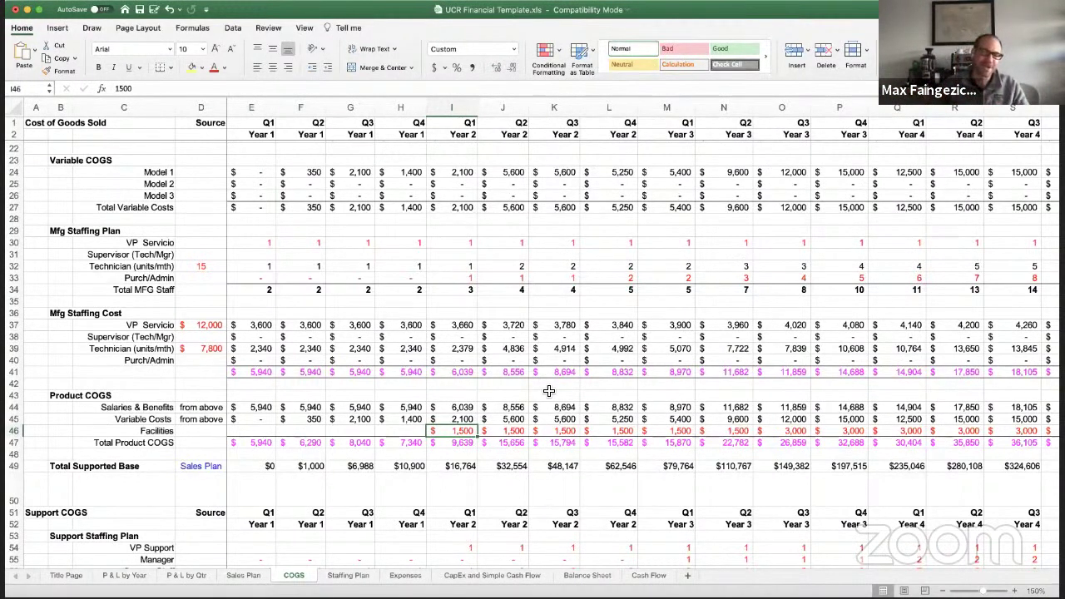
pyautogui.press('Down')
pyautogui.press('Down')
pyautogui.press('Down')
pyautogui.press('Down')
pyautogui.press('Down')
pyautogui.press('Down')
pyautogui.press('Down')
pyautogui.press('Down')
pyautogui.press('Down')
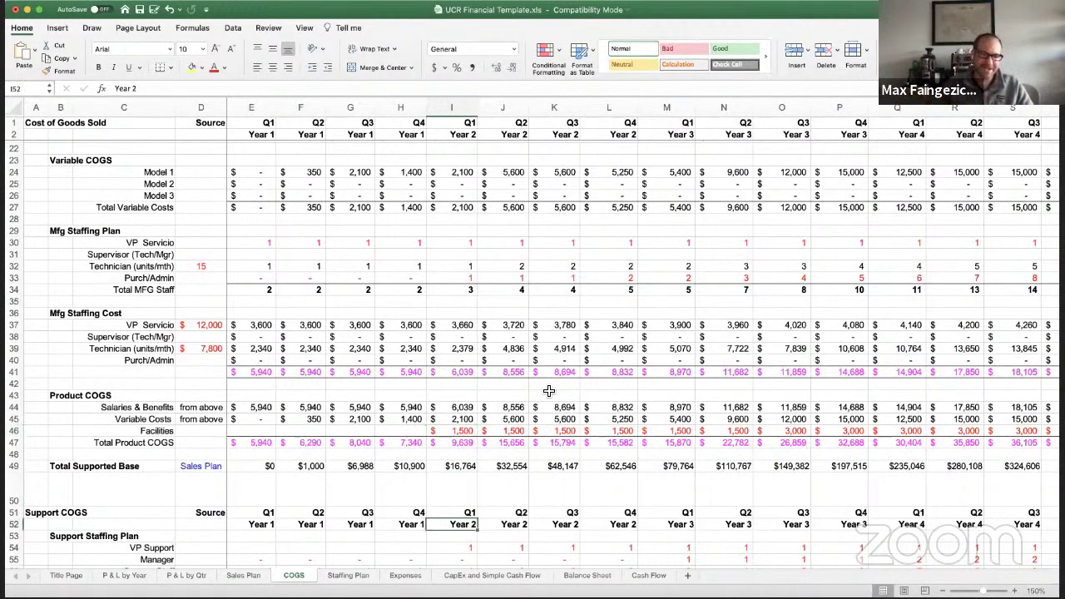
pyautogui.press('Down')
pyautogui.press('Down')
pyautogui.press('Down')
pyautogui.press('Down')
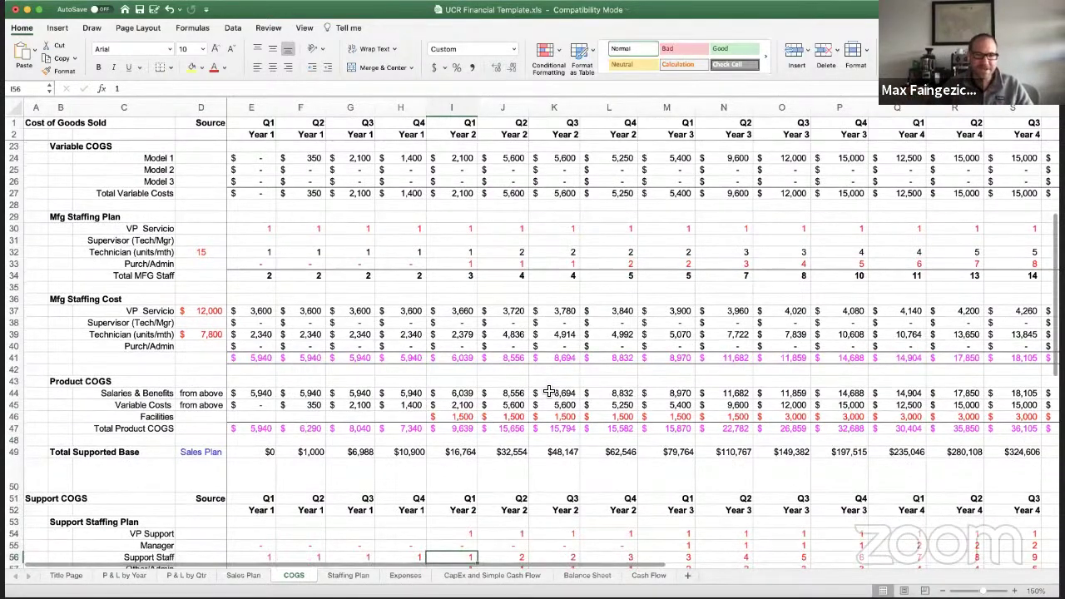
pyautogui.press('Down')
pyautogui.press('Down')
pyautogui.press('Down')
pyautogui.press('Down')
pyautogui.press('Down')
pyautogui.press('Down')
pyautogui.press('Down')
pyautogui.press('Down')
pyautogui.press('Down')
pyautogui.press('Down')
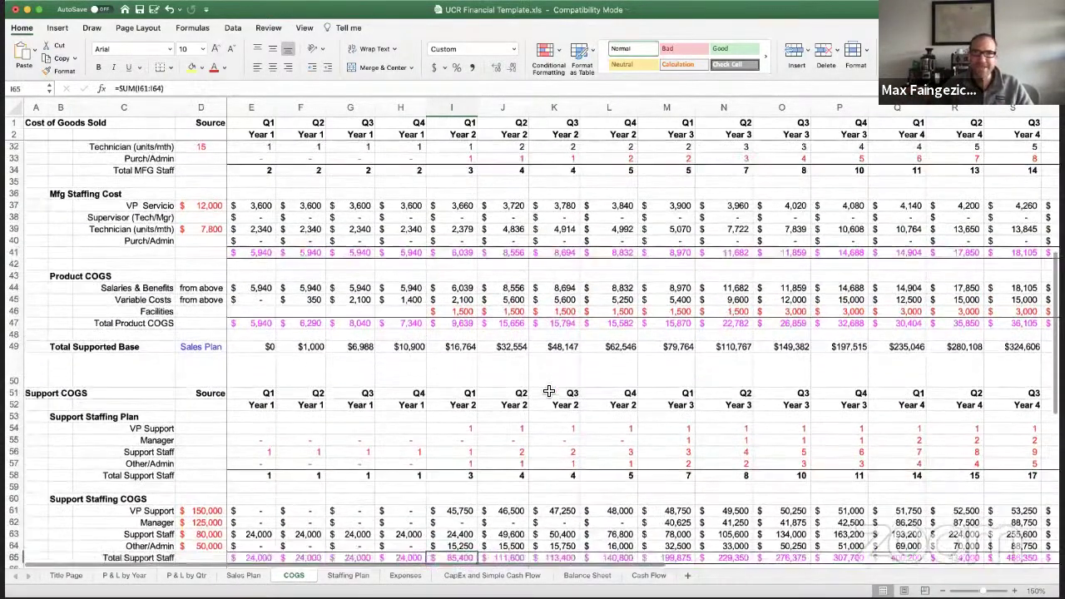
pyautogui.press('Down')
pyautogui.press('Down')
pyautogui.press('Down')
pyautogui.press('Down')
pyautogui.press('Down')
pyautogui.press('Down')
pyautogui.scroll(-5, 641, 52)
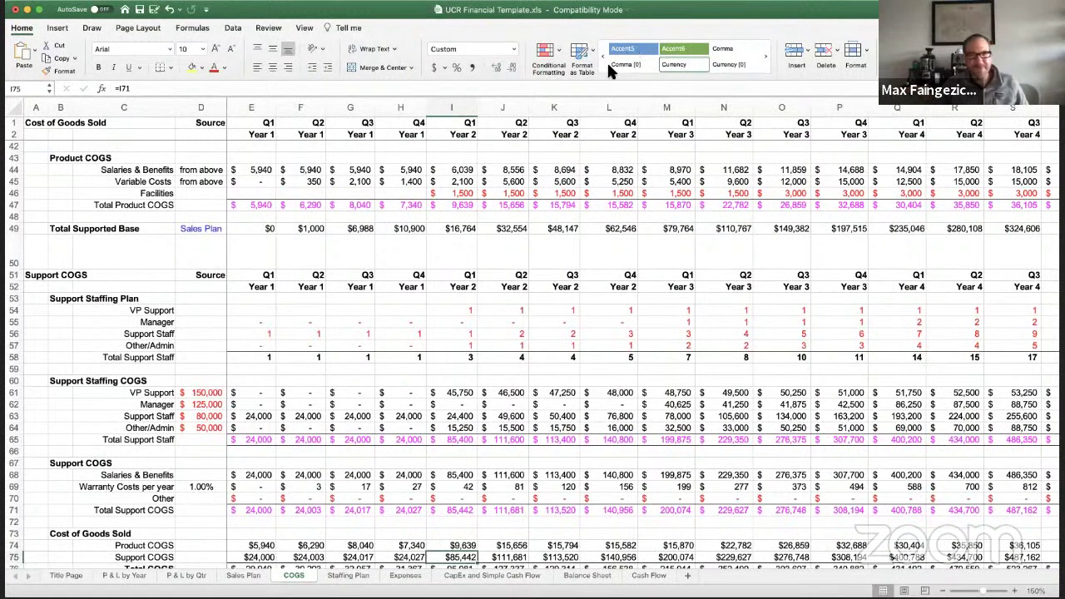
pyautogui.press('Up')
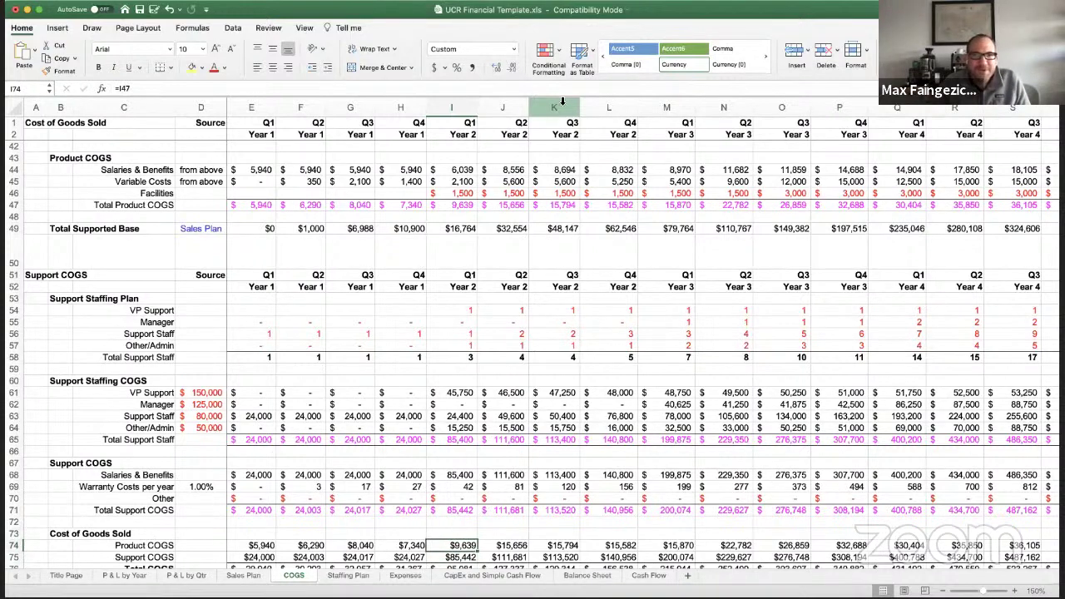
pyautogui.press('Left')
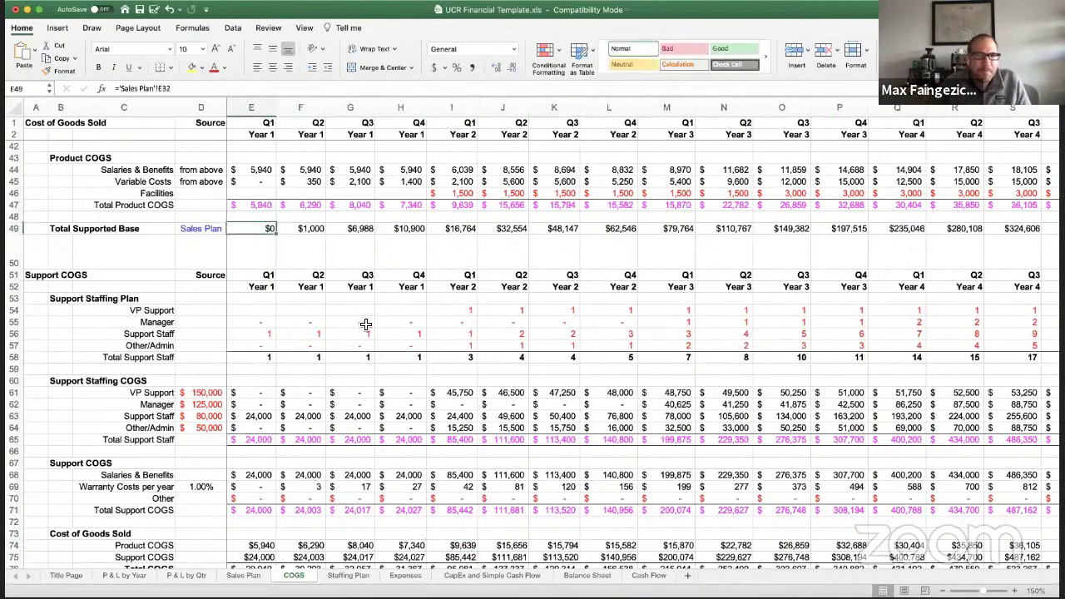
# - Check the VP Support cost formula and salary in the Support Staffing COGS section
pyautogui.press('Down')
pyautogui.press('Down')
pyautogui.press('Down')
pyautogui.press('Down')
pyautogui.press('Down')
pyautogui.press('Down')
pyautogui.press('Down')
pyautogui.press('Down')
pyautogui.press('Down')
pyautogui.press('Down')
pyautogui.press('Down')
pyautogui.press('Down')
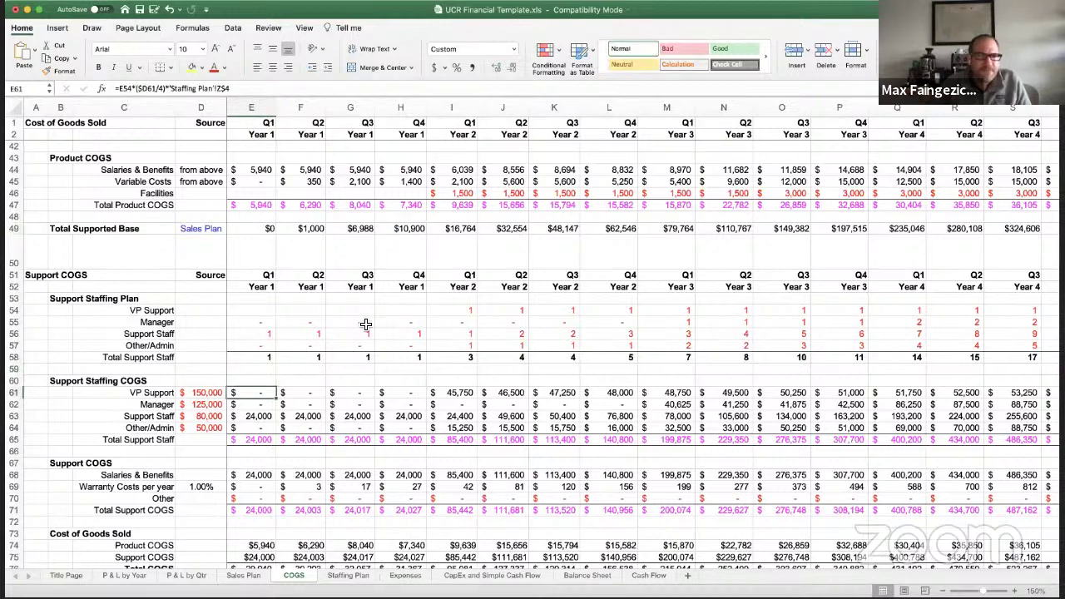
pyautogui.press('Left')
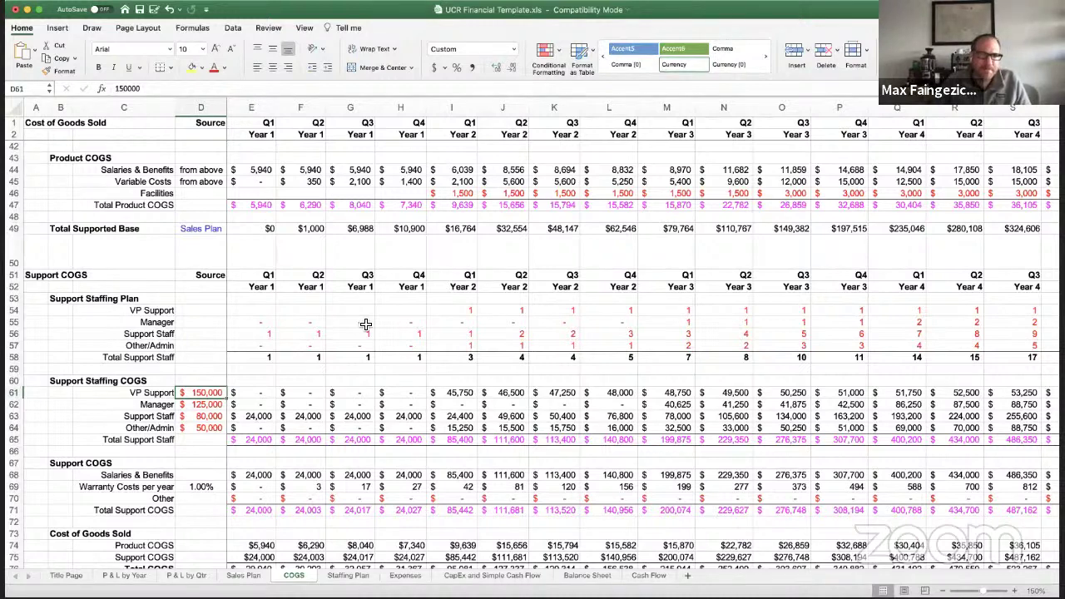
# - Clear the Support Staff headcount for Q1 Year 1 in the Support Staffing Plan
pyautogui.press('Up')
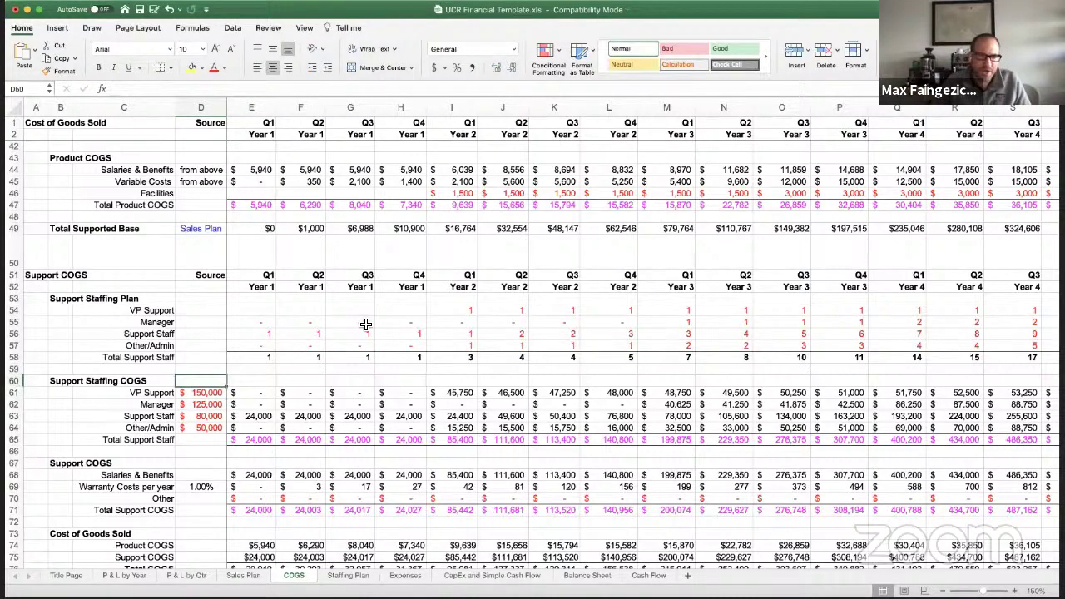
pyautogui.press('Up')
pyautogui.press('Up')
pyautogui.press('Up')
pyautogui.press('Up')
pyautogui.press('Right')
pyautogui.press('Delete')
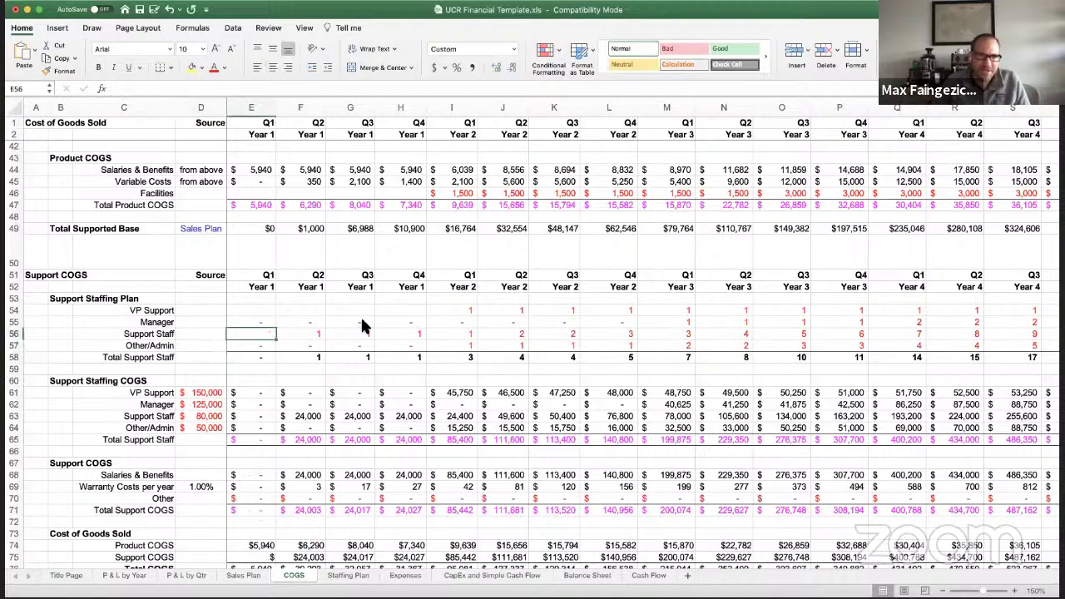
# - Clear the headcounts of all four Support Staffing Plan roles from Q1 Year 1 through Q4 Year 4
pyautogui.press('Up')
pyautogui.hotkey('shift', 'Up')
pyautogui.hotkey('shift', 'Right')
pyautogui.hotkey('shift', 'Down')
pyautogui.hotkey('shift', 'Down')
pyautogui.hotkey('shift', 'Right')
pyautogui.hotkey('shift', 'Right')
pyautogui.hotkey('shift', 'Right')
pyautogui.hotkey('shift', 'Right')
pyautogui.hotkey('shift', 'Right')
pyautogui.hotkey('shift', 'Right')
pyautogui.hotkey('shift', 'Right')
pyautogui.hotkey('shift', 'Right')
pyautogui.hotkey('shift', 'Right')
pyautogui.hotkey('shift', 'Right')
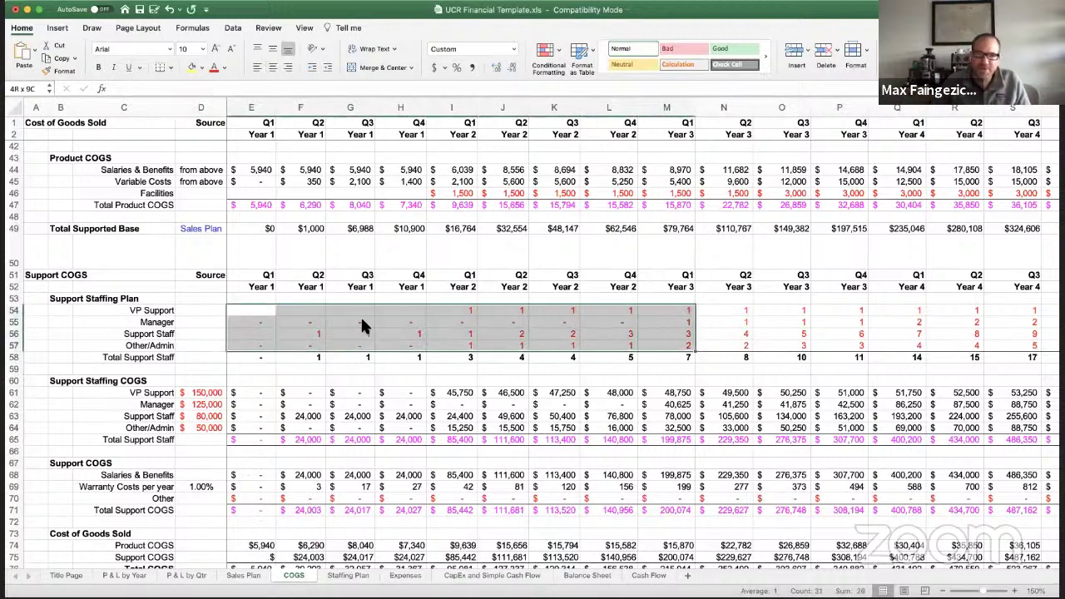
pyautogui.hotkey('shift', 'Right')
pyautogui.hotkey('shift', 'Right')
pyautogui.hotkey('shift', 'Right')
pyautogui.hotkey('shift', 'Right')
pyautogui.hotkey('shift', 'Right')
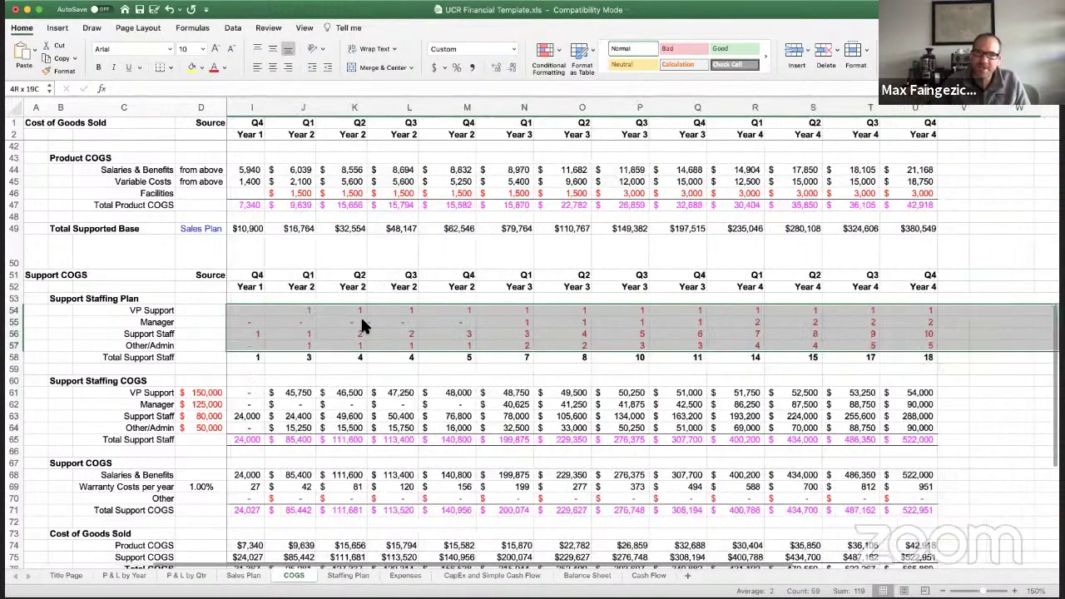
pyautogui.press('Delete')
pyautogui.press('Left')
pyautogui.press('Left')
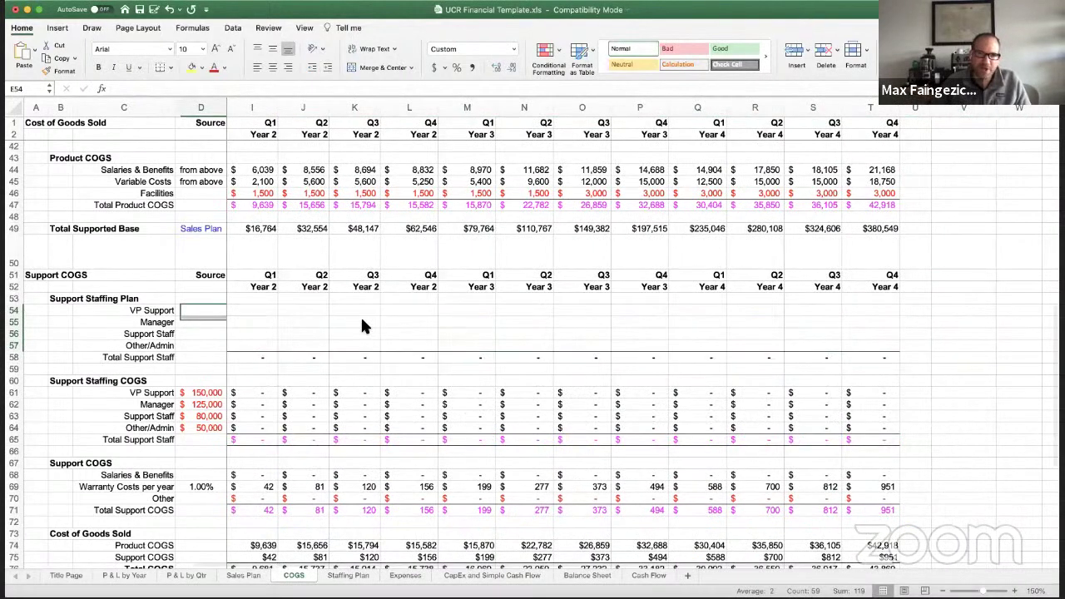
# - Check the Support Staffing COGS section down to the Total Support Staff cost for Q1 Year 1
pyautogui.press('Right')
pyautogui.press('Right')
pyautogui.press('Right')
pyautogui.press('Down')
pyautogui.press('Down')
pyautogui.press('Down')
pyautogui.press('Down')
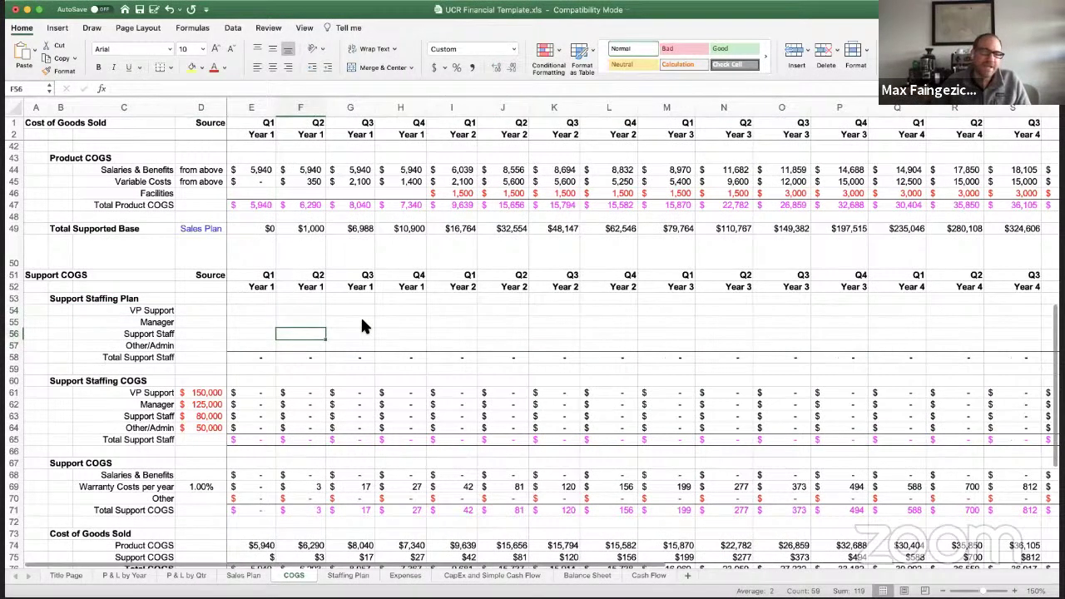
pyautogui.press('Down')
pyautogui.press('Down')
pyautogui.press('Down')
pyautogui.press('Down')
pyautogui.press('Down')
pyautogui.press('Down')
pyautogui.press('Down')
pyautogui.press('Left')
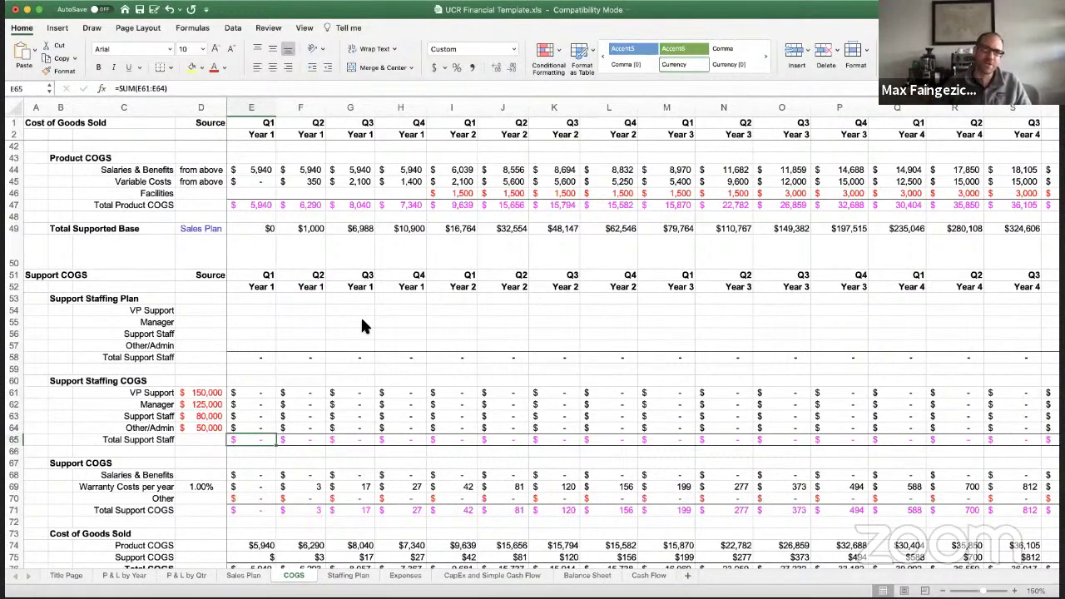
# - Examine the Support Staffing COGS and Support COGS formulas for Q1 Year 1 down to the Total COGS row
pyautogui.press('Up')
pyautogui.press('Up')
pyautogui.press('Up')
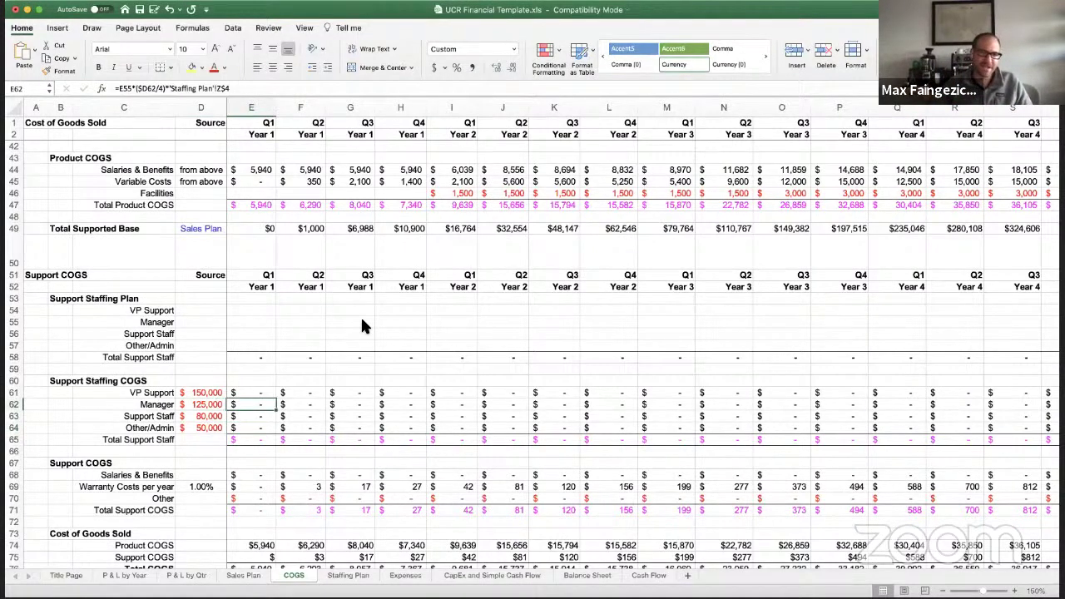
pyautogui.press('Down')
pyautogui.press('Down')
pyautogui.press('Down')
pyautogui.press('Down')
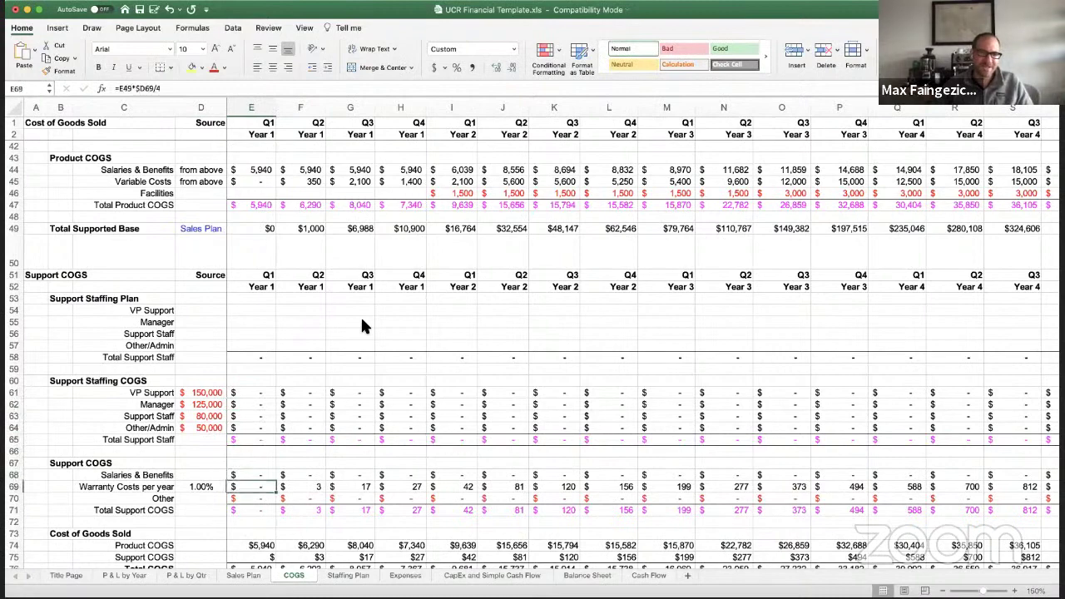
pyautogui.press('Down')
pyautogui.press('Down')
pyautogui.press('Down')
pyautogui.press('Down')
pyautogui.press('Down')
pyautogui.press('Down')
pyautogui.press('Down')
pyautogui.press('Down')
pyautogui.press('Down')
pyautogui.press('Down')
pyautogui.press('Down')
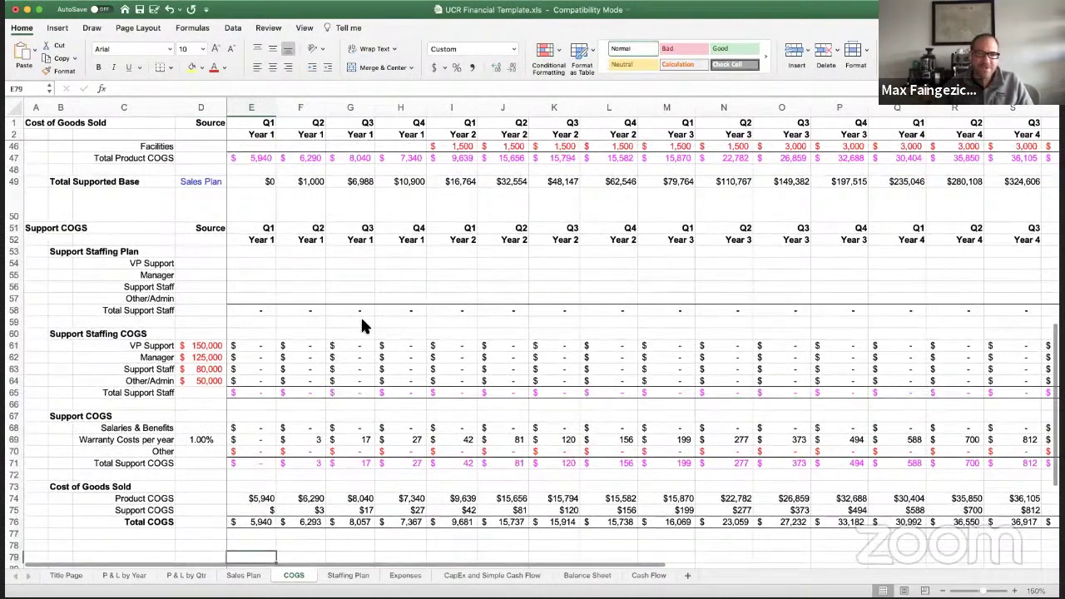
# - Clear the Warranty Costs per year percentage in the Support COGS section
pyautogui.press('Up')
pyautogui.press('Up')
pyautogui.press('Up')
pyautogui.press('Up')
pyautogui.press('Up')
pyautogui.press('Up')
pyautogui.press('Up')
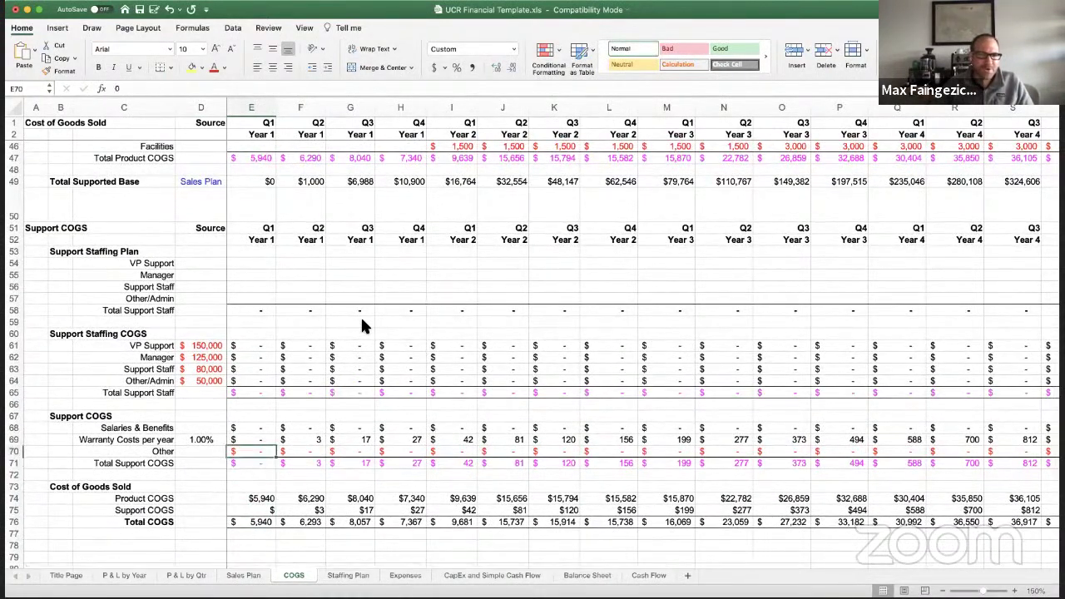
pyautogui.press('Up')
pyautogui.press('Up')
pyautogui.press('Up')
pyautogui.press('Left')
pyautogui.press('Delete')
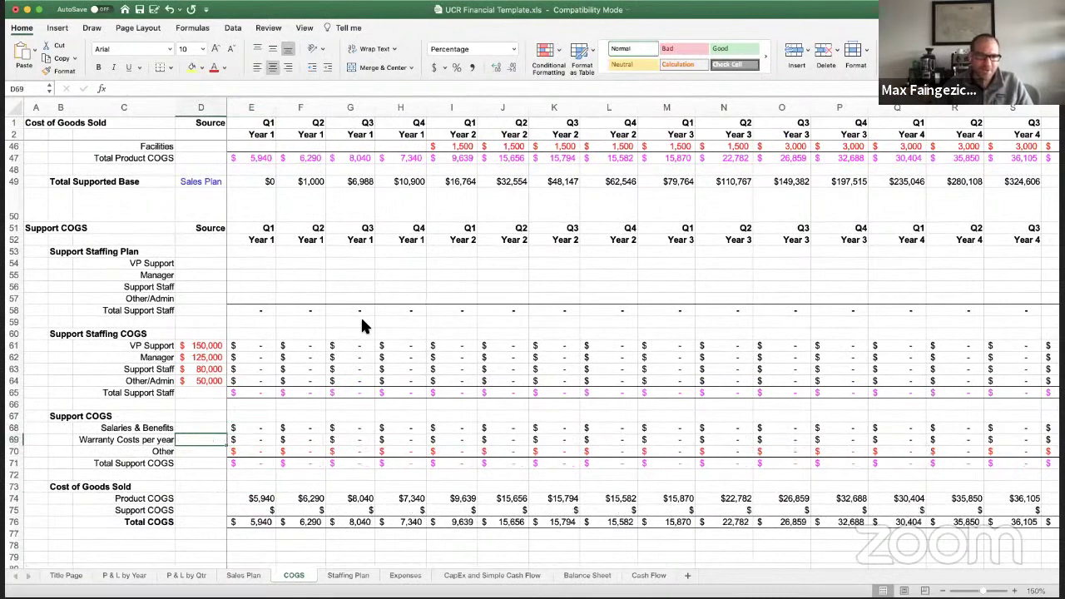
# - Check the Total COGS formula for Q1 Year 1 in the Cost of Goods Sold summary
pyautogui.press('Down')
pyautogui.press('Down')
pyautogui.press('Down')
pyautogui.press('Down')
pyautogui.press('Down')
pyautogui.press('Down')
pyautogui.press('Down')
pyautogui.press('Down')
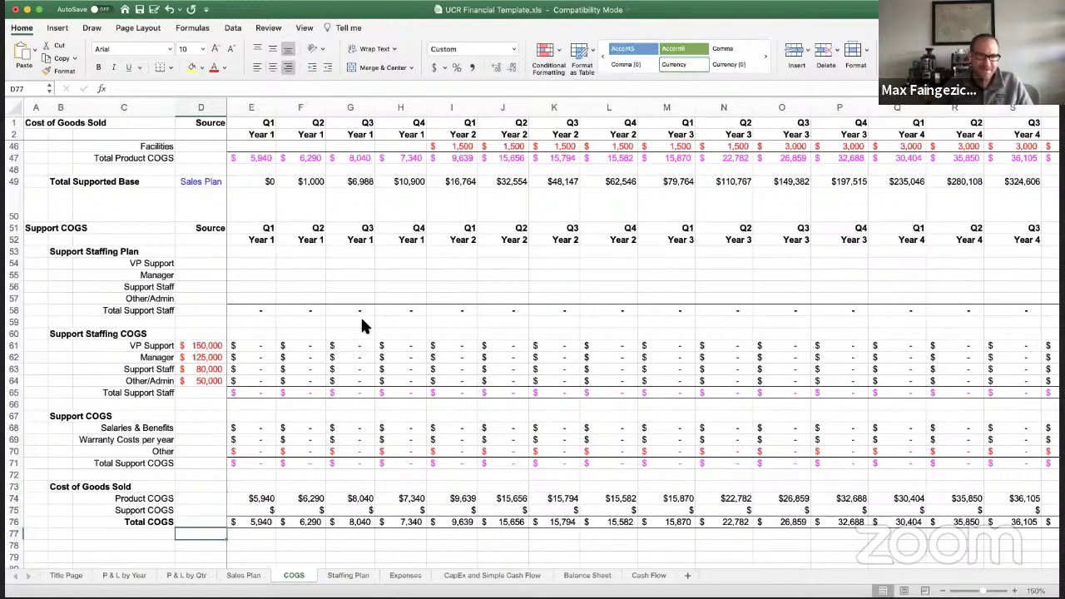
pyautogui.press('Down')
pyautogui.press('Down')
pyautogui.press('Down')
pyautogui.press('Up')
pyautogui.press('Up')
pyautogui.press('Up')
pyautogui.press('Up')
pyautogui.press('Right')
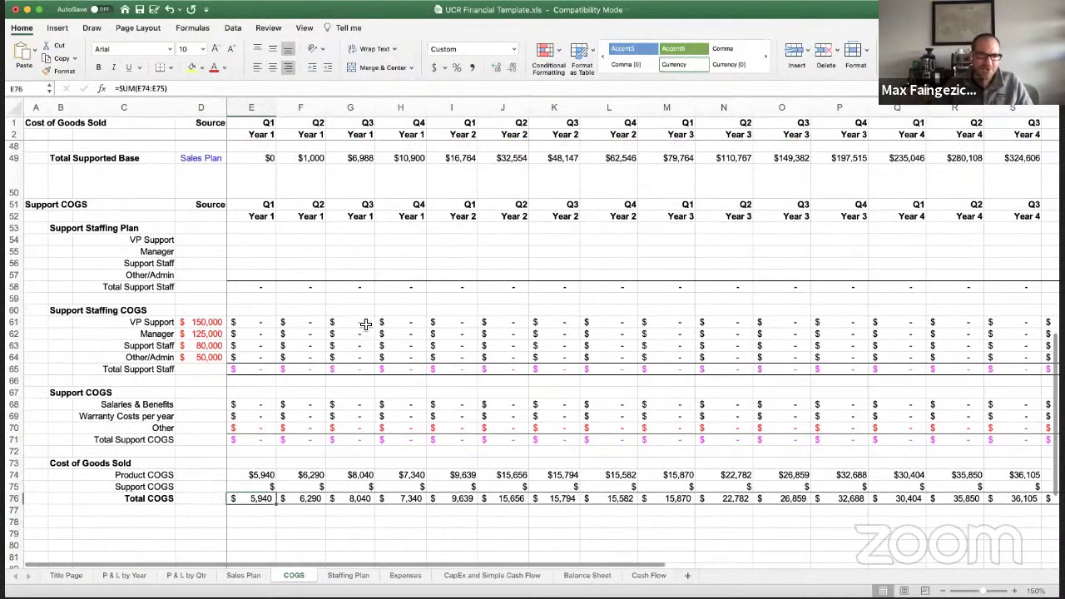
# - Review the Year 1 product and support revenue on the P & L by Year sheet
pyautogui.click(133, 579)
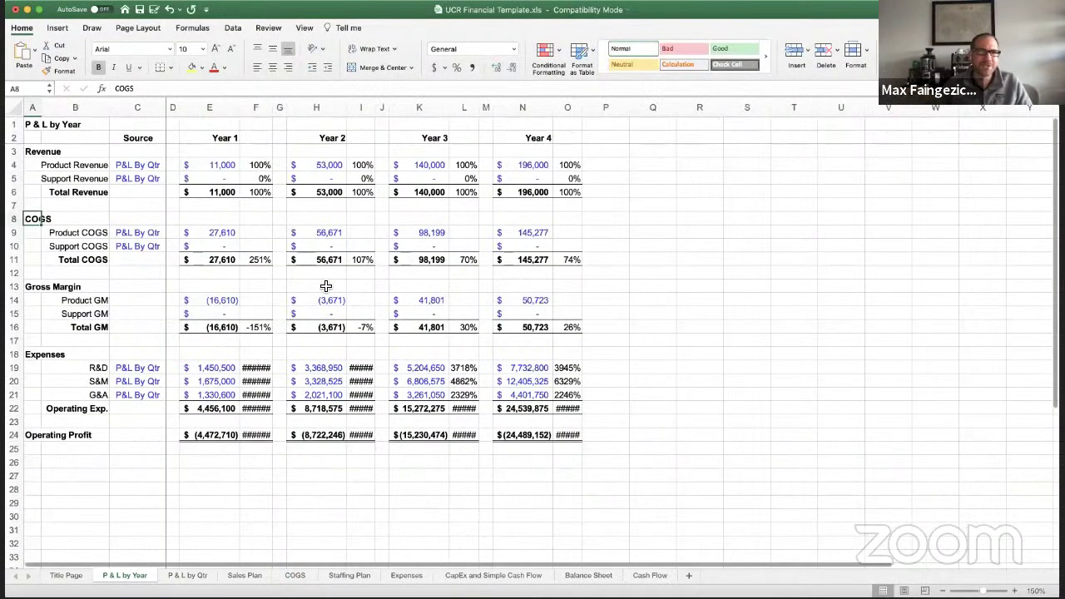
pyautogui.press('Right')
pyautogui.press('Right')
pyautogui.press('Right')
pyautogui.press('Right')
pyautogui.press('Up')
pyautogui.press('Up')
pyautogui.press('Up')
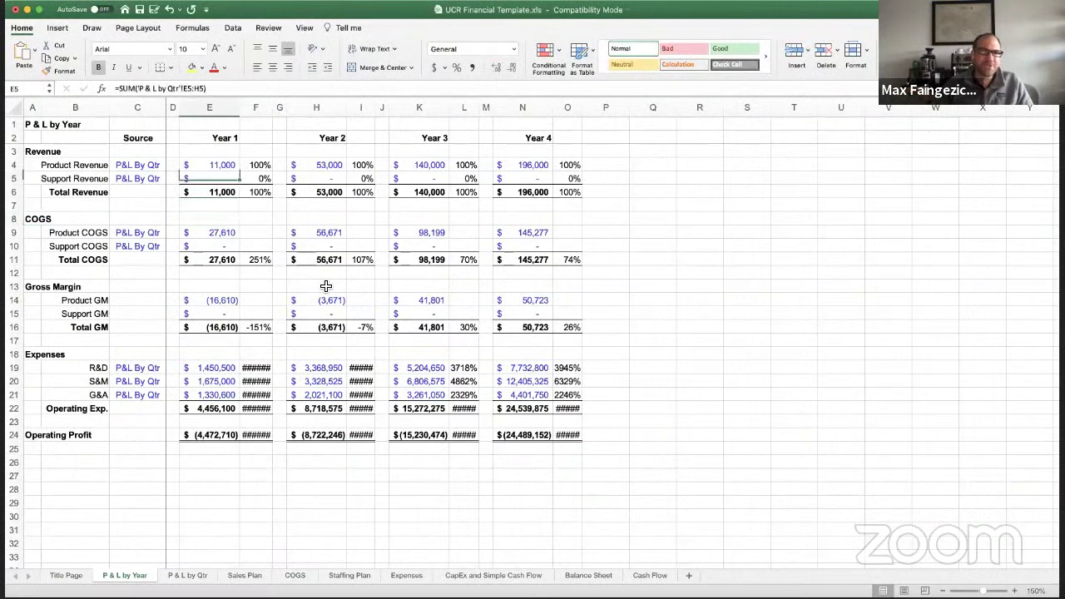
pyautogui.press('Up')
# - Check the Year 1 COGS and gross margin rows on the P & L by Year sheet
pyautogui.press('Down')
pyautogui.press('Down')
pyautogui.press('Down')
pyautogui.press('Down')
pyautogui.press('Down')
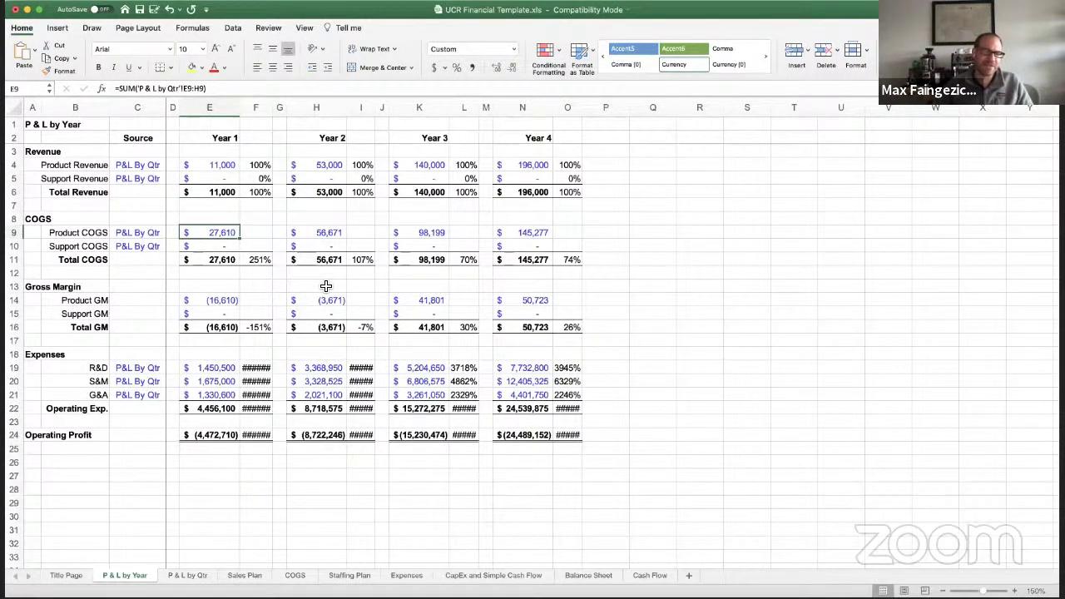
pyautogui.press('Down')
pyautogui.press('Down')
pyautogui.press('Down')
pyautogui.press('Down')
pyautogui.press('Down')
pyautogui.press('Down')
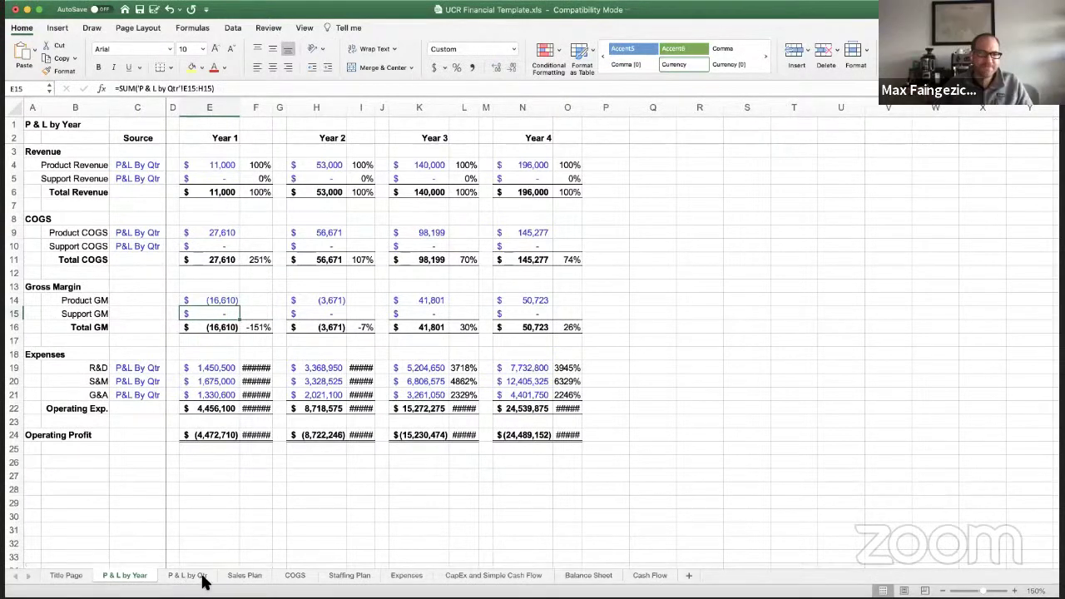
# - View the Staffing Plan headcounts, and return to P & L by Year to examine Year 1 Total GM and Total COGS
pyautogui.click(346, 578)
pyautogui.scroll(5, 345, 543)
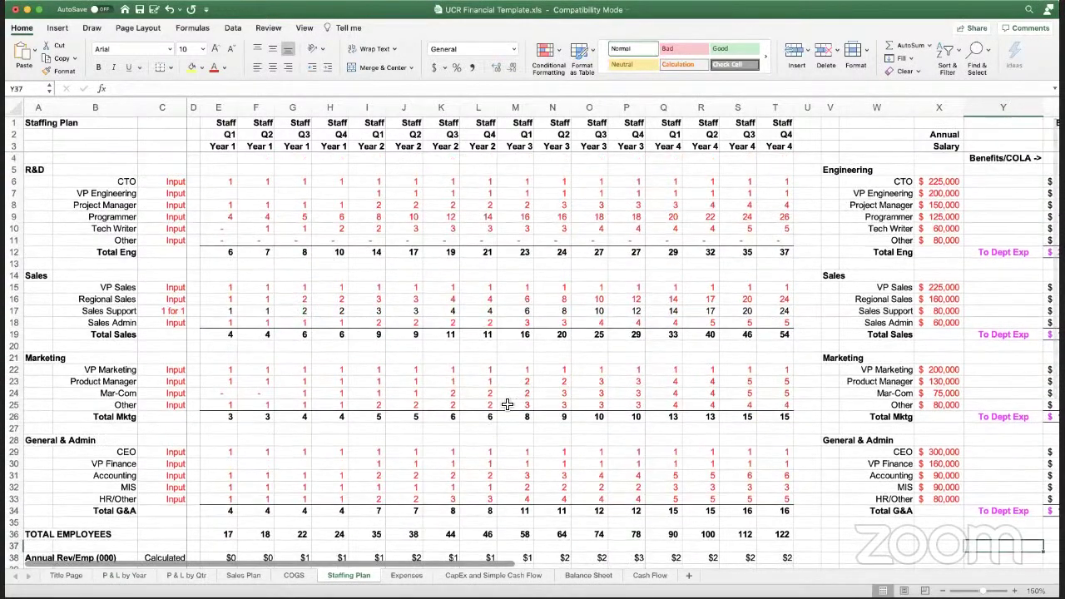
pyautogui.click(124, 576)
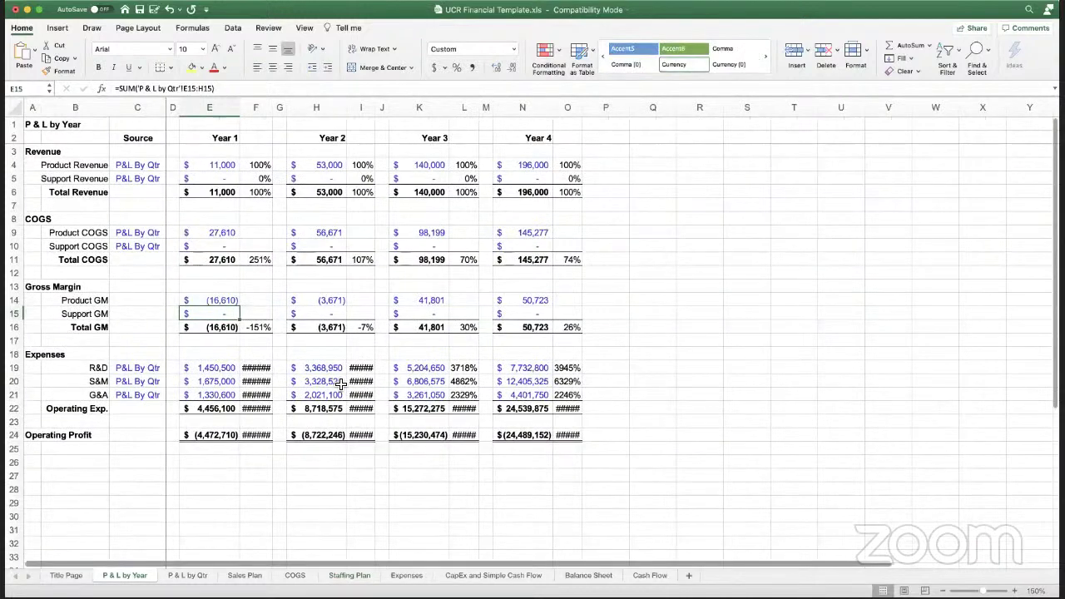
pyautogui.press('Down')
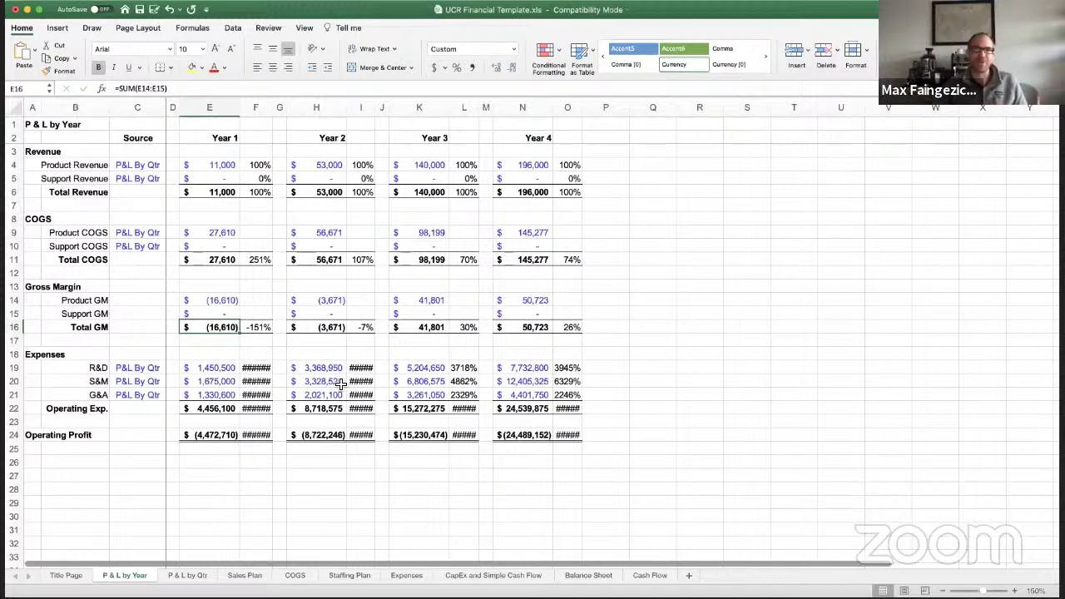
pyautogui.press('Down')
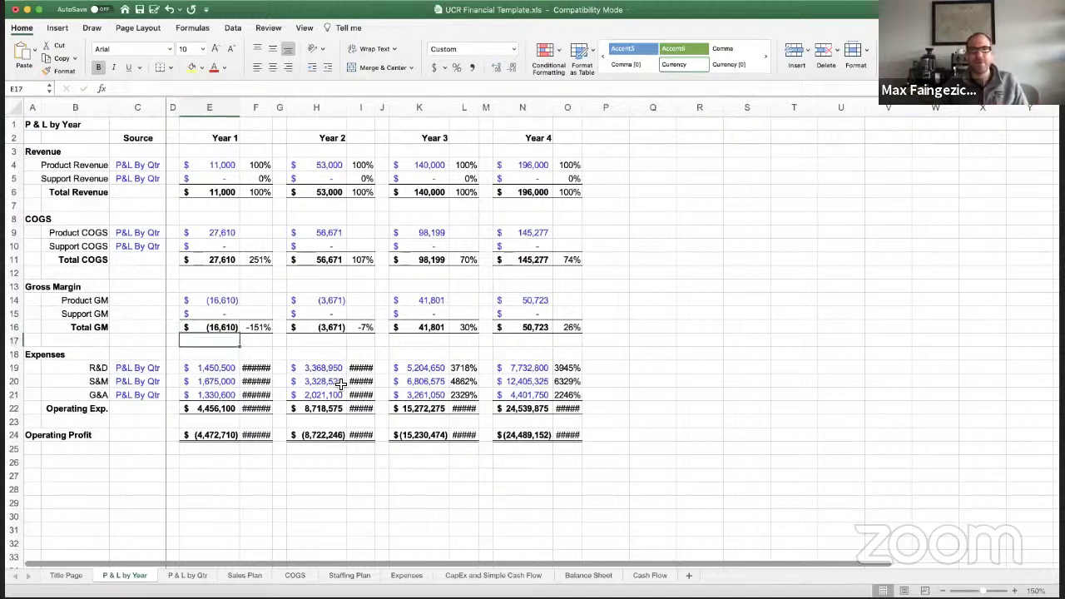
pyautogui.press('Up')
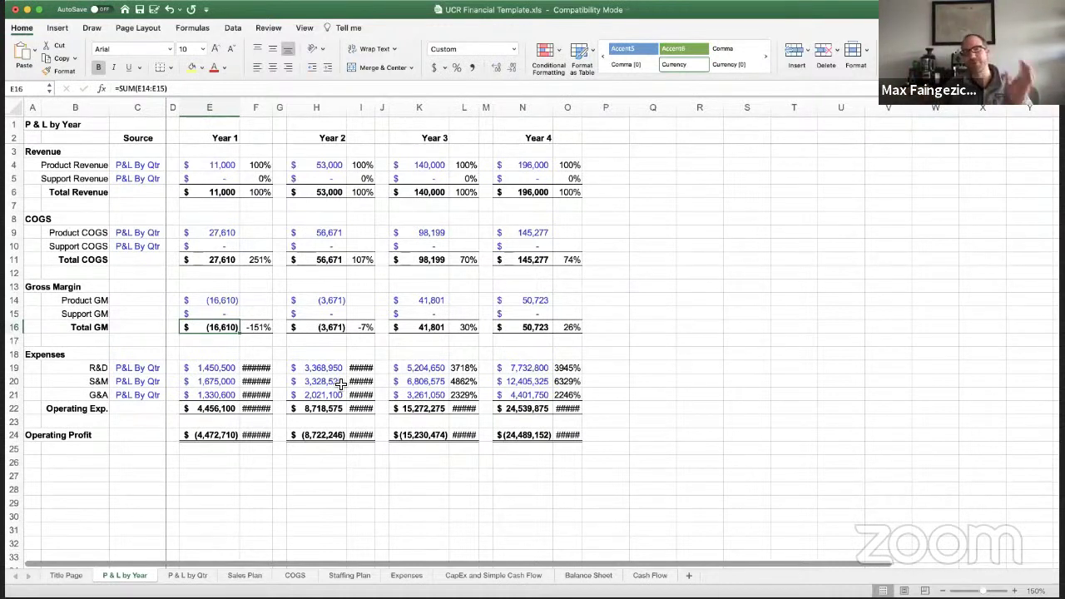
pyautogui.press('Down')
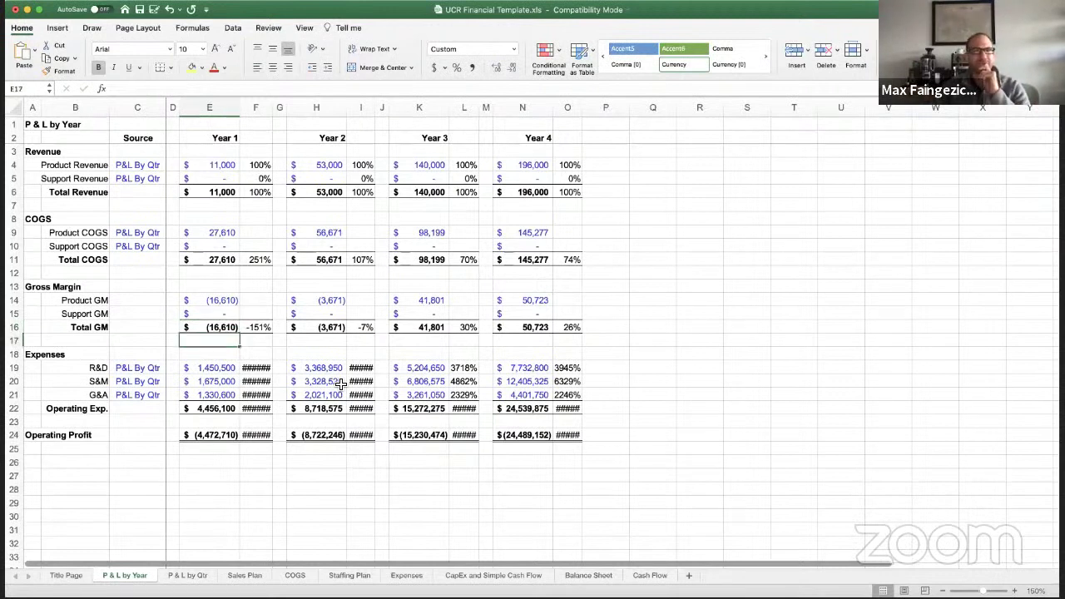
pyautogui.press('Up')
pyautogui.press('Up')
pyautogui.press('Up')
pyautogui.press('Down')
pyautogui.press('Down')
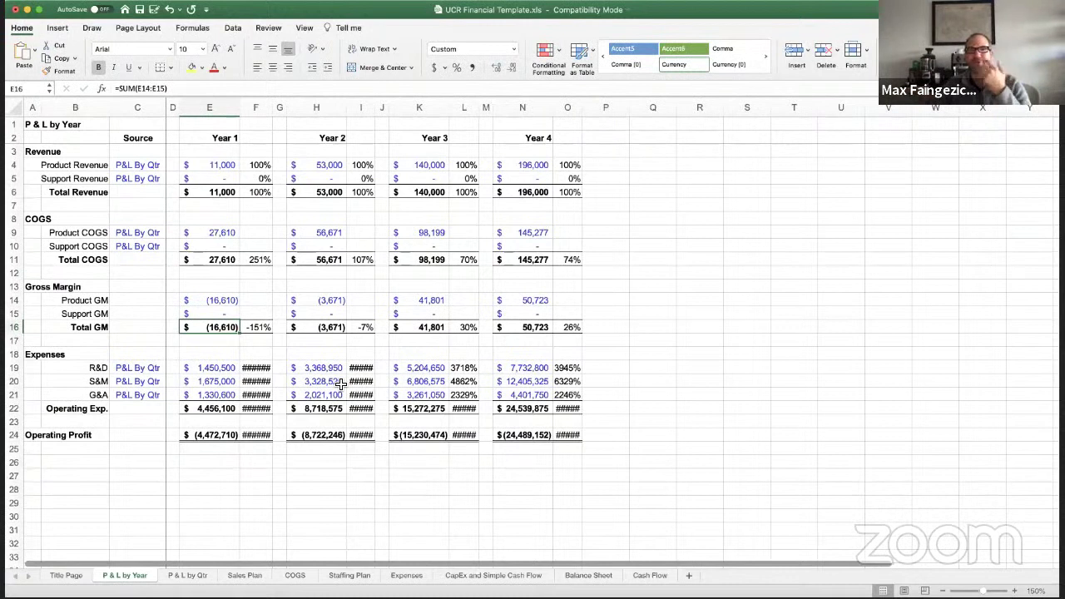
pyautogui.press('Up')
pyautogui.press('Up')
pyautogui.press('Up')
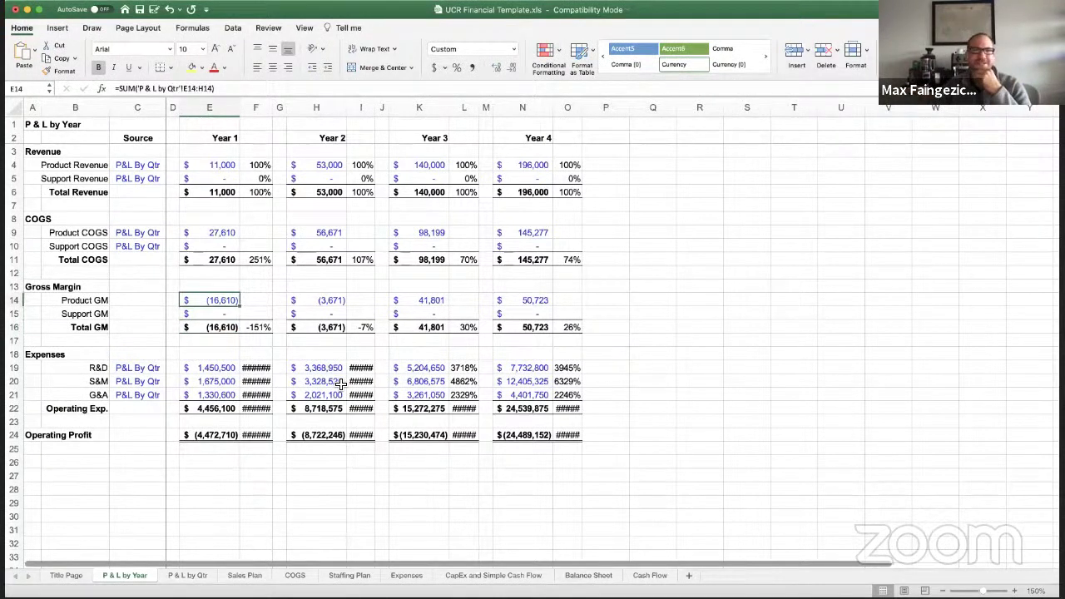
pyautogui.press('Up')
pyautogui.press('Up')
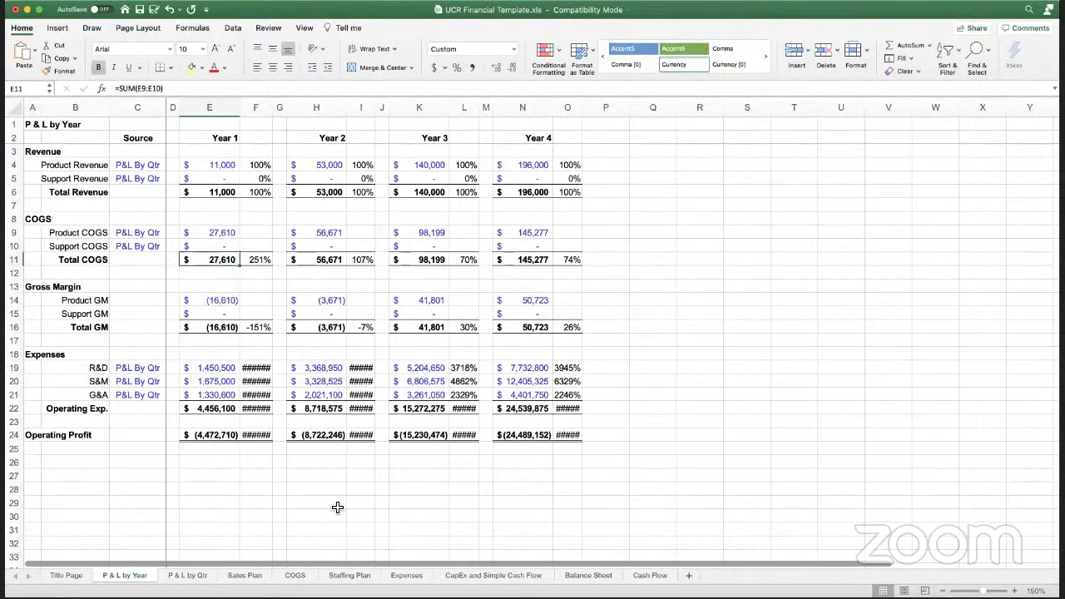
# - Open the Staffing Plan sheet and check the TOTAL EMPLOYEES formula for Q4 Year 1
pyautogui.click(353, 577)
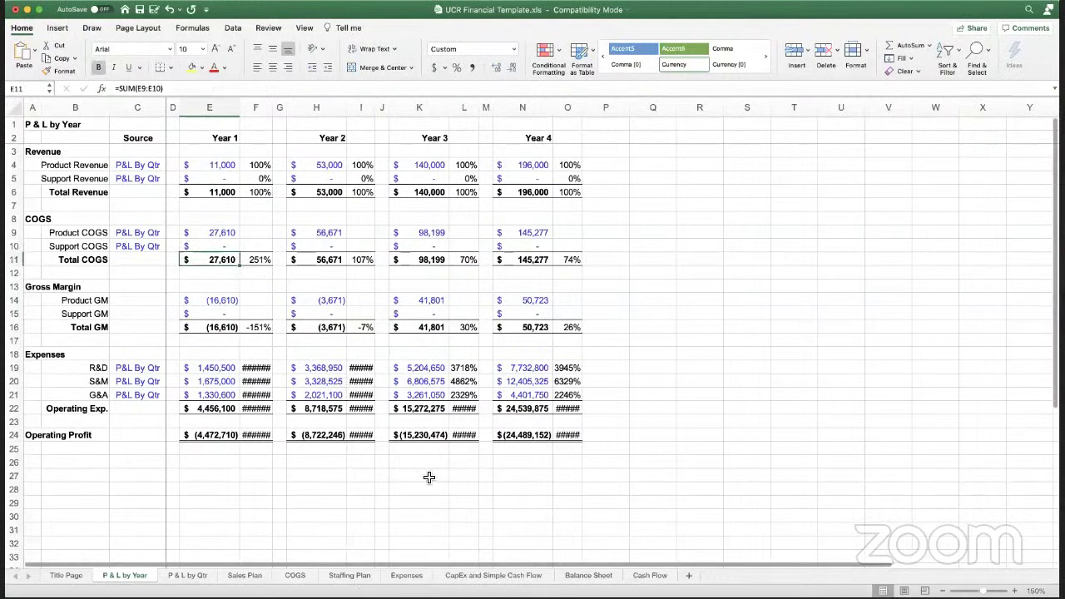
pyautogui.press('Left')
pyautogui.press('Left')
pyautogui.press('Left')
pyautogui.press('Left')
pyautogui.press('Left')
pyautogui.press('Left')
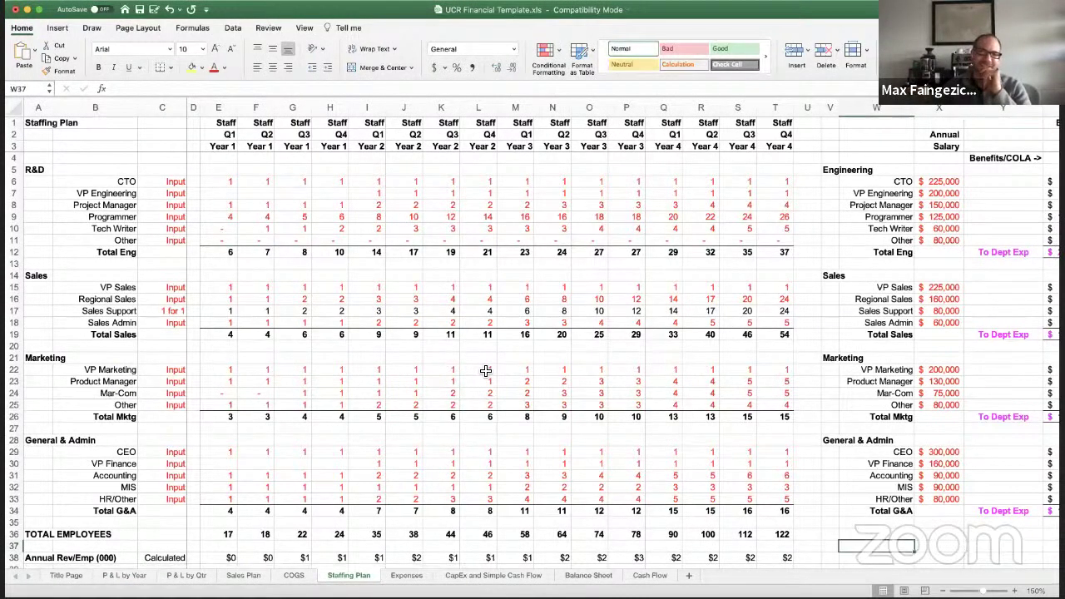
pyautogui.press('Left')
pyautogui.press('Left')
pyautogui.press('Left')
pyautogui.press('Left')
pyautogui.press('Left')
pyautogui.press('Left')
pyautogui.press('Left')
pyautogui.press('Left')
pyautogui.press('Left')
pyautogui.press('Left')
pyautogui.press('Left')
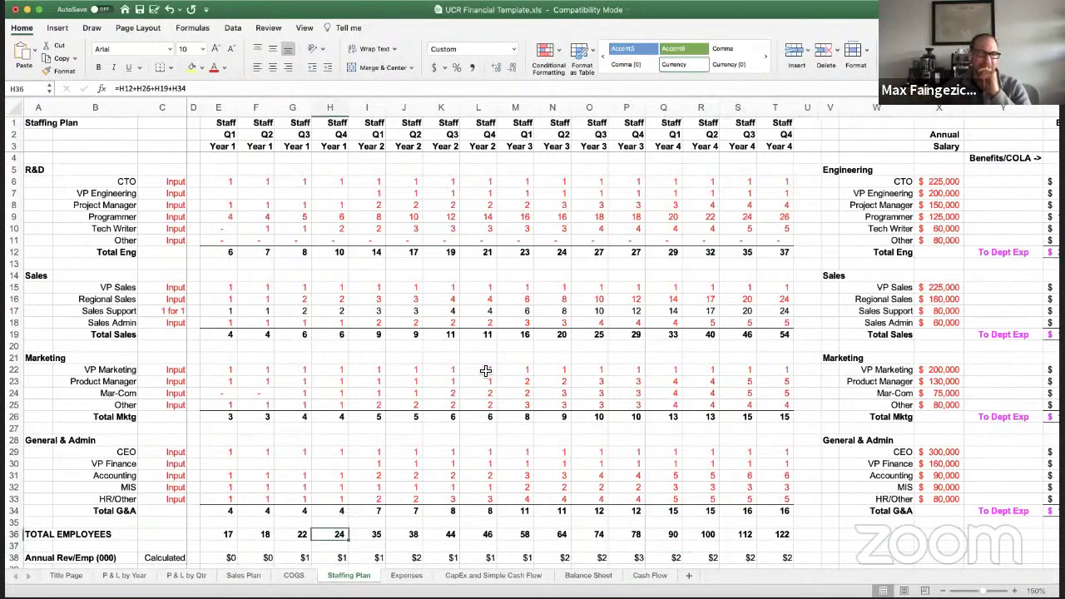
# - Look through the Staffing Plan's departments from General & Admin up to the CTO role in R&D
pyautogui.press('Up')
pyautogui.press('Up')
pyautogui.press('Up')
pyautogui.press('Up')
pyautogui.press('Up')
pyautogui.press('Up')
pyautogui.press('Up')
pyautogui.press('Up')
pyautogui.press('Up')
pyautogui.press('Up')
pyautogui.press('Up')
pyautogui.press('Up')
pyautogui.press('Up')
pyautogui.press('Up')
pyautogui.press('Up')
pyautogui.press('Up')
pyautogui.press('Up')
pyautogui.press('Up')
pyautogui.press('Up')
pyautogui.press('Up')
pyautogui.press('Up')
pyautogui.press('Up')
pyautogui.press('Up')
pyautogui.press('Up')
pyautogui.press('Up')
pyautogui.press('Up')
pyautogui.press('Up')
pyautogui.press('Up')
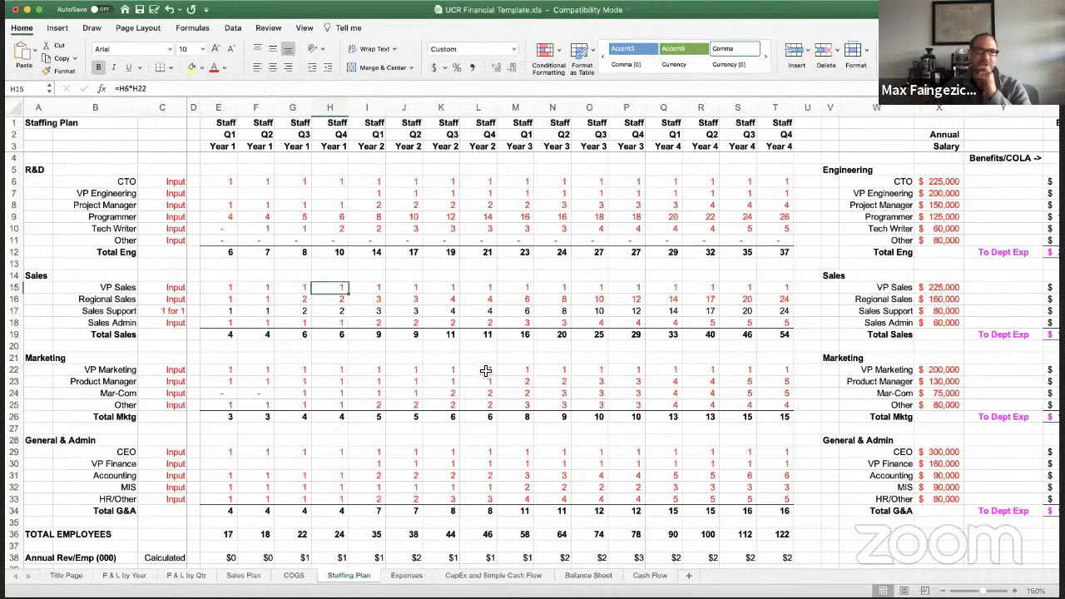
pyautogui.press('Up')
pyautogui.press('Up')
pyautogui.press('Up')
pyautogui.press('Up')
pyautogui.press('Left')
pyautogui.press('Left')
pyautogui.press('Left')
pyautogui.press('Left')
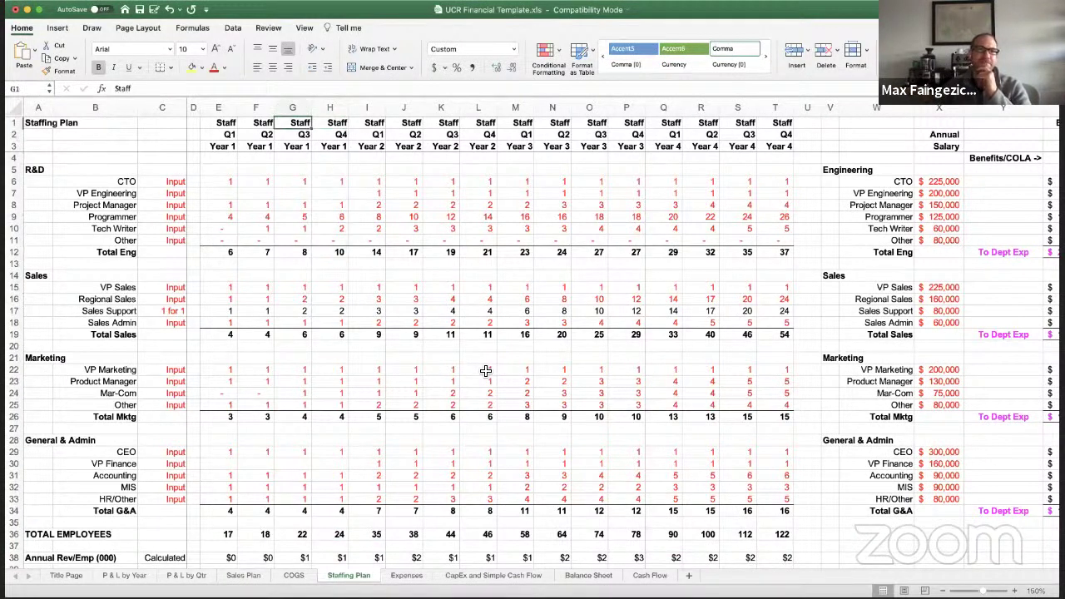
pyautogui.press('Down')
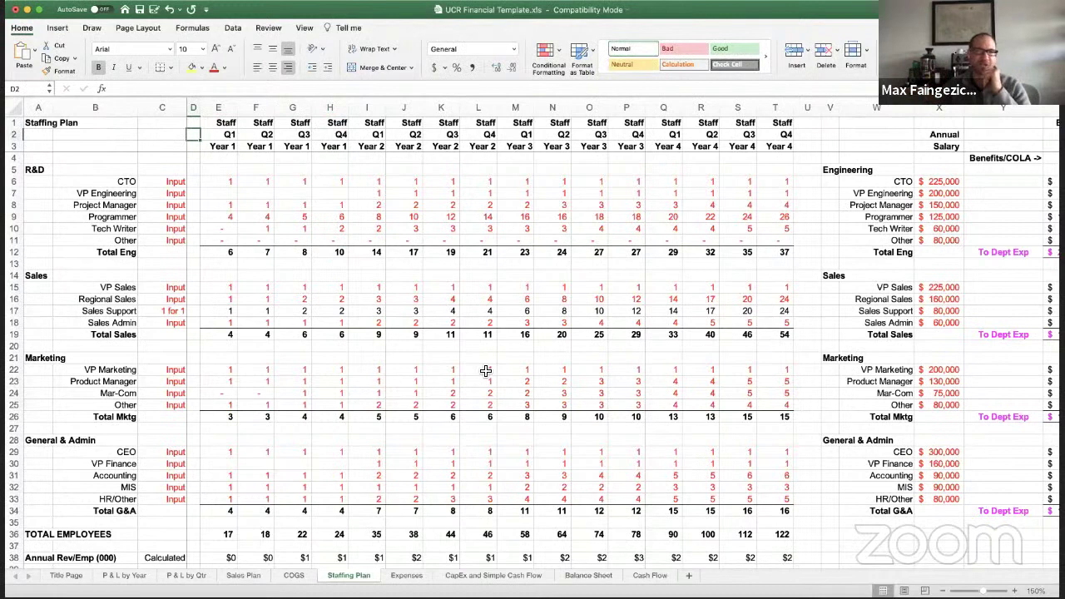
pyautogui.press('Down')
pyautogui.press('Down')
pyautogui.press('Down')
pyautogui.press('Left')
pyautogui.press('Left')
pyautogui.press('Left')
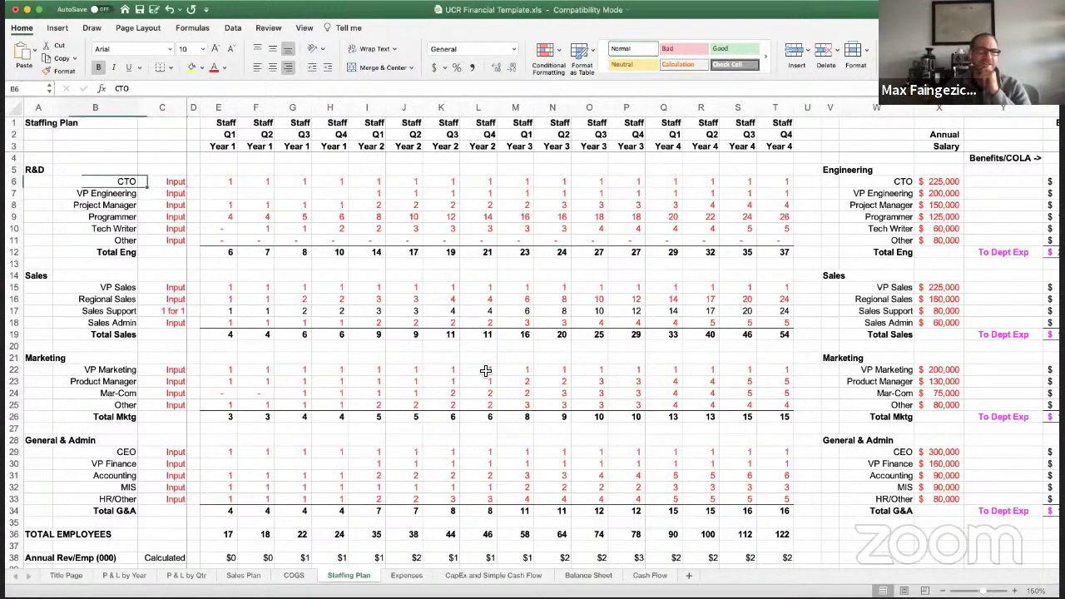
pyautogui.press('Down')
pyautogui.press('Right')
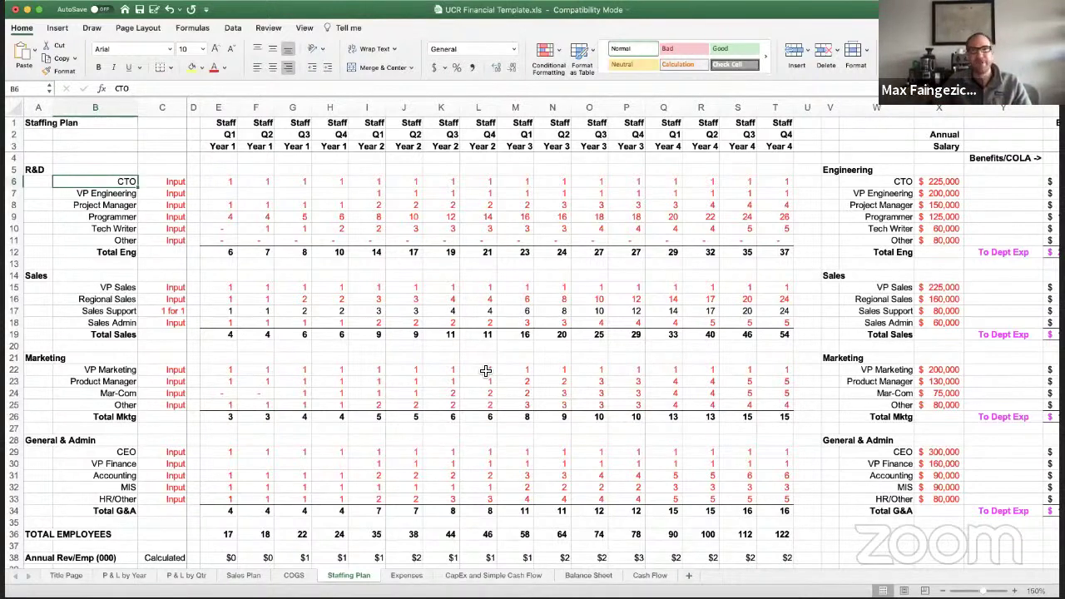
# - Clear the CTO headcounts for all four quarters of Year 1 in the R&D section
pyautogui.press('Right')
pyautogui.press('Right')
pyautogui.press('Right')
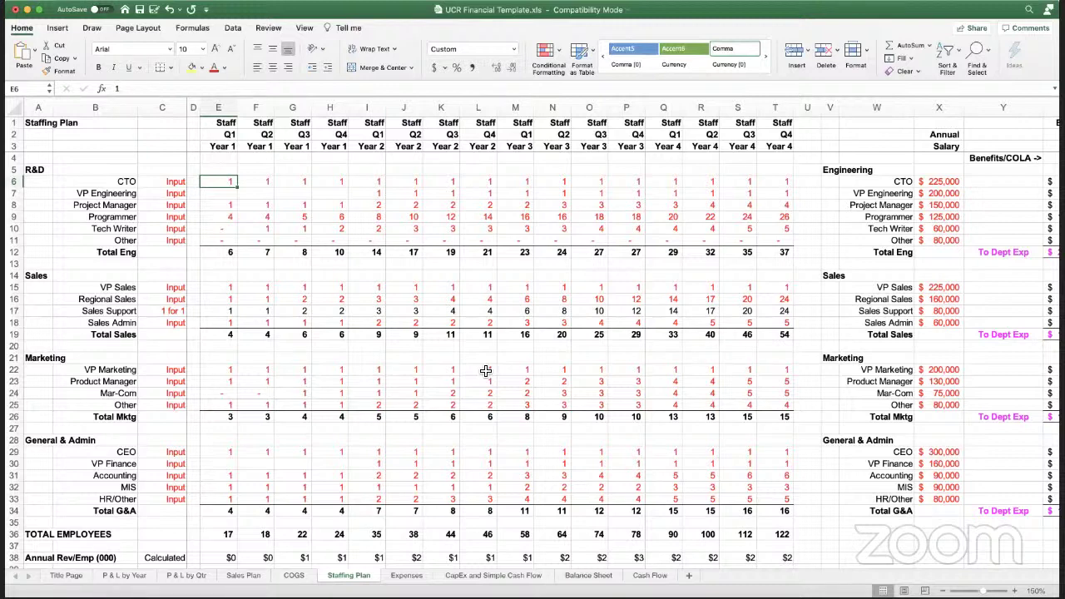
pyautogui.press('Delete')
pyautogui.press('Right')
pyautogui.press('Delete')
pyautogui.press('Right')
pyautogui.press('Delete')
pyautogui.press('Right')
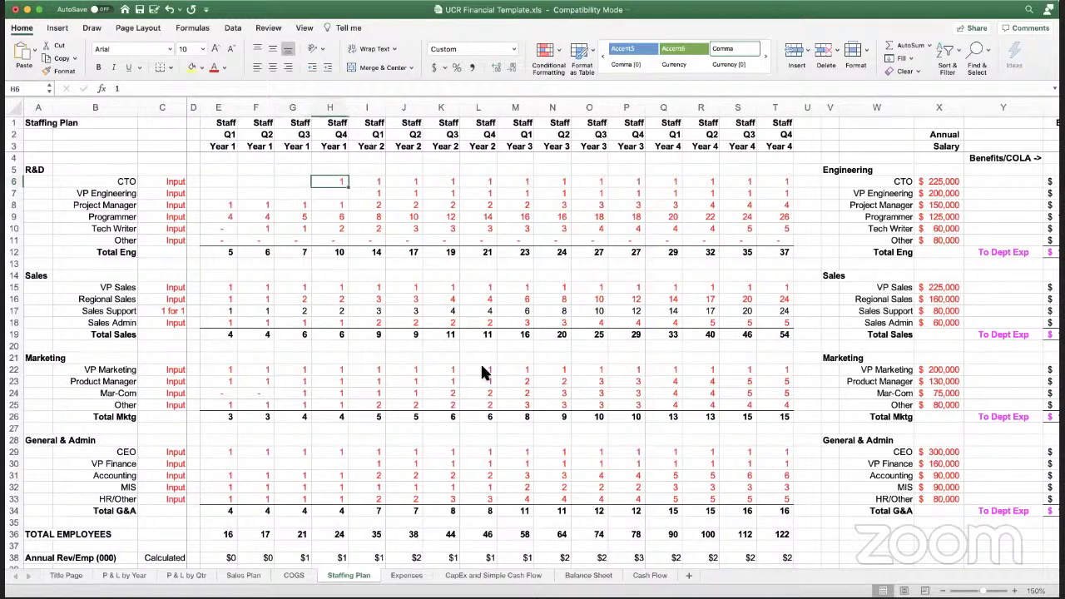
pyautogui.press('Delete')
# - Clear the R&D headcounts from Project Manager through Other for Q1 Year 1 to Q2 Year 2
pyautogui.press('Down')
pyautogui.press('Down')
pyautogui.press('Left')
pyautogui.press('Left')
pyautogui.press('Left')
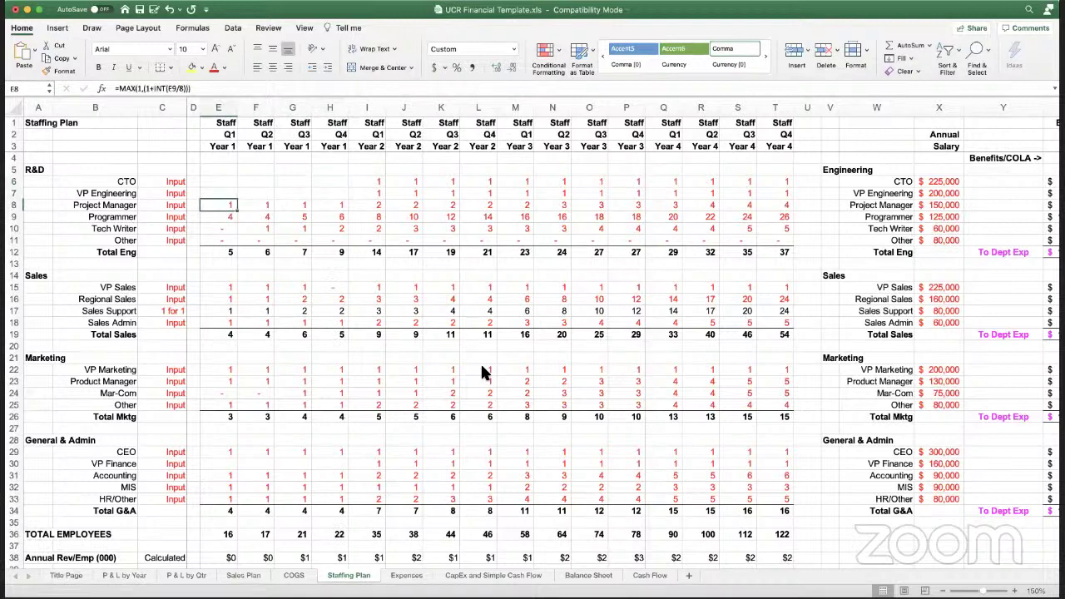
pyautogui.hotkey('shift', 'Down')
pyautogui.hotkey('shift', 'Down')
pyautogui.hotkey('shift', 'Right')
pyautogui.hotkey('shift', 'Down')
pyautogui.hotkey('shift', 'Right')
pyautogui.hotkey('shift', 'Right')
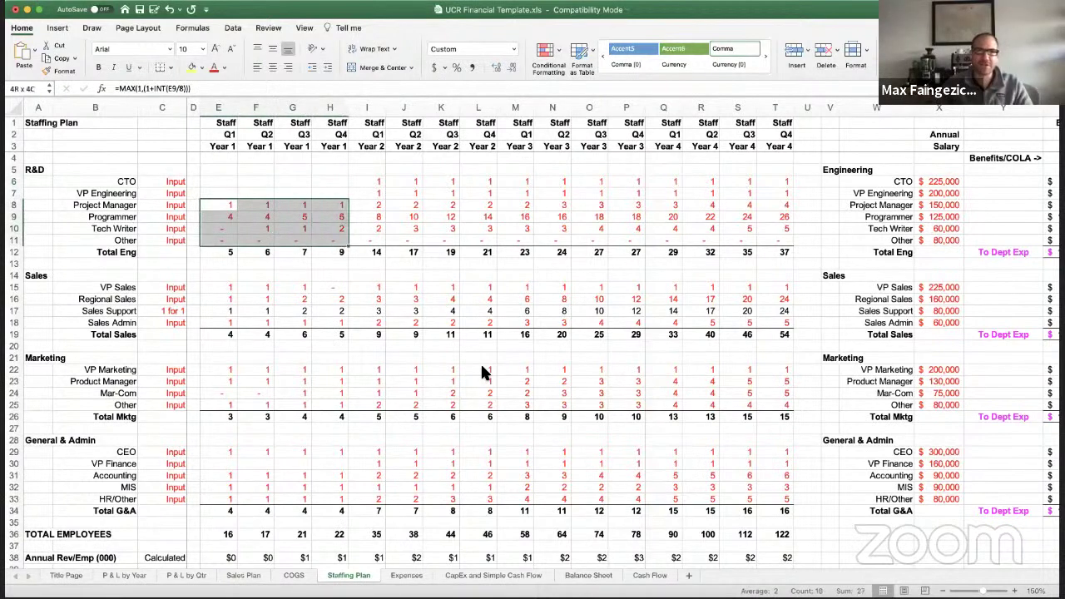
pyautogui.hotkey('shift', 'Right')
pyautogui.hotkey('shift', 'Right')
pyautogui.hotkey('shift', 'Right')
pyautogui.hotkey('shift', 'Left')
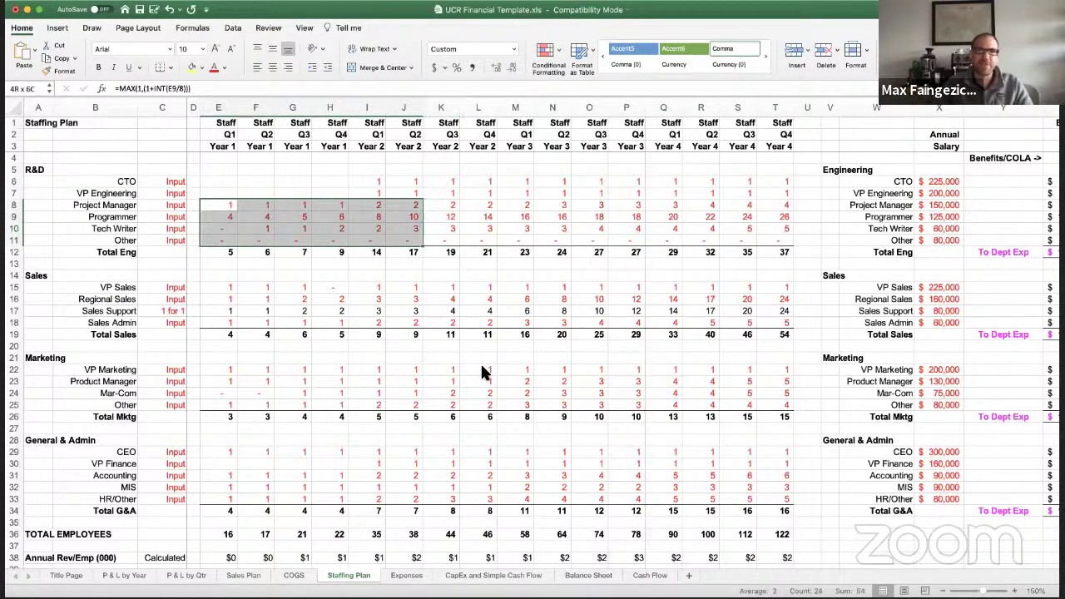
pyautogui.press('Delete')
# - Clear the CTO and VP Engineering headcounts for Q1 and Q2 of Year 2
pyautogui.press('Up')
pyautogui.press('Up')
pyautogui.press('Right')
pyautogui.press('Right')
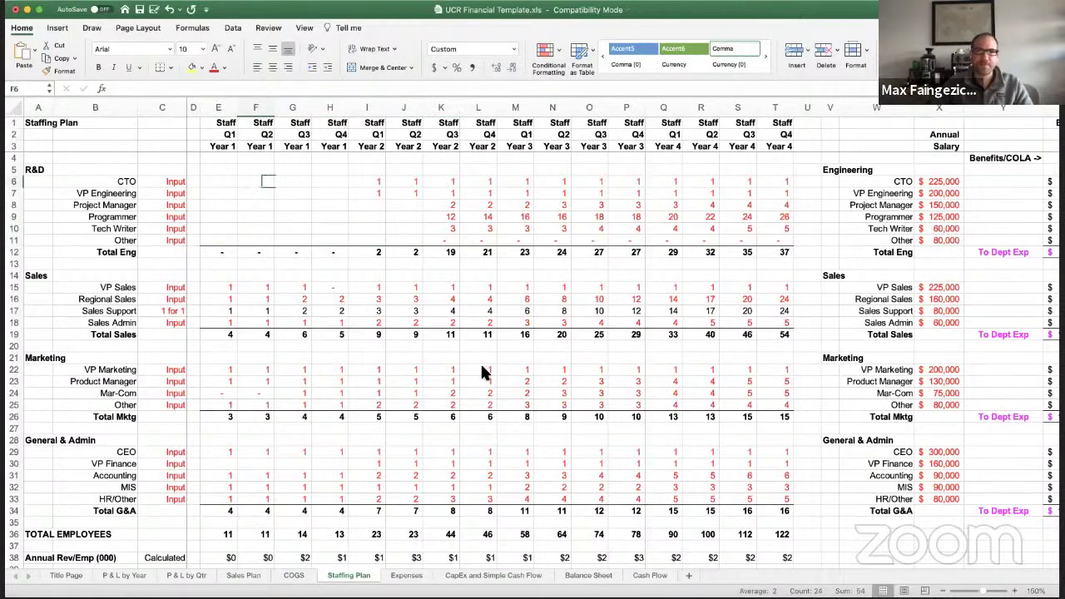
pyautogui.press('Right')
pyautogui.press('Right')
pyautogui.hotkey('shift', 'Right')
pyautogui.press('Delete')
# - Try clearing all R&D headcounts, CTO through Other, for Q3 and Q4 of Year 2
pyautogui.press('Right')
pyautogui.press('Right')
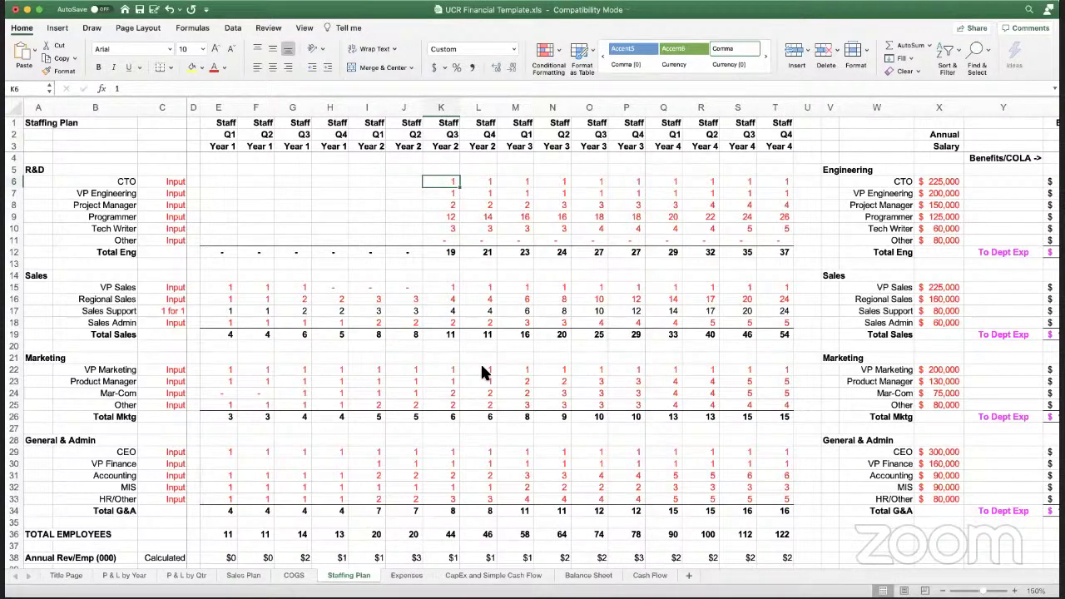
pyautogui.hotkey('shift', 'Right')
pyautogui.hotkey('shift', 'Down')
pyautogui.hotkey('shift', 'Down')
pyautogui.hotkey('shift', 'Down')
pyautogui.hotkey('shift', 'Down')
pyautogui.hotkey('shift', 'Down')
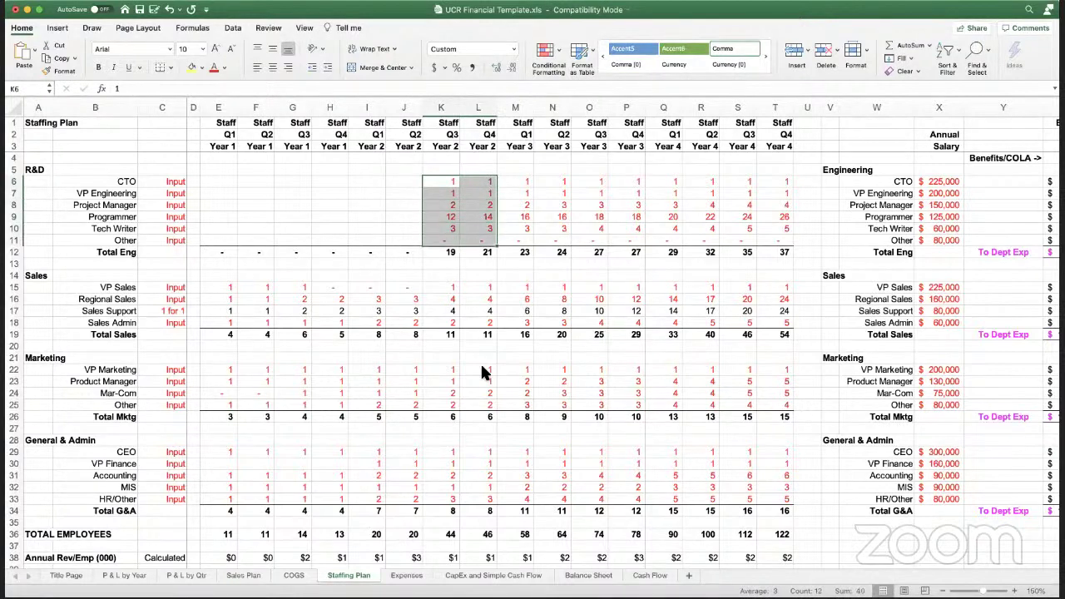
pyautogui.press('Delete')
# - Undo the last clearing of the R&D headcounts for Q3 and Q4 of Year 2
pyautogui.press('Right')
pyautogui.press('Right')
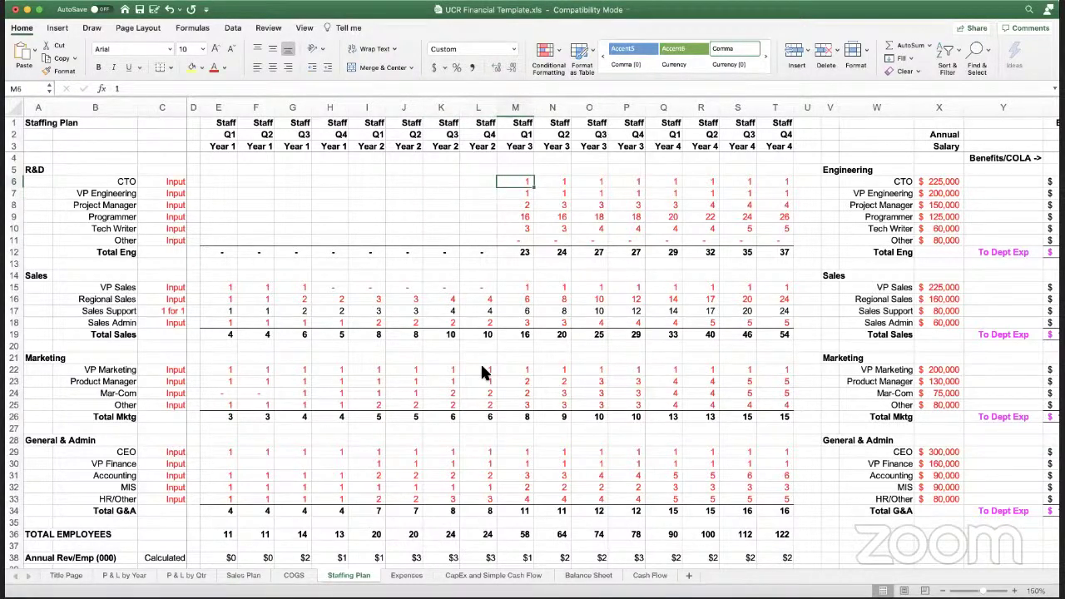
pyautogui.press('Left')
pyautogui.press('Left')
pyautogui.press('Right')
pyautogui.press('Right')
pyautogui.press('super+z')
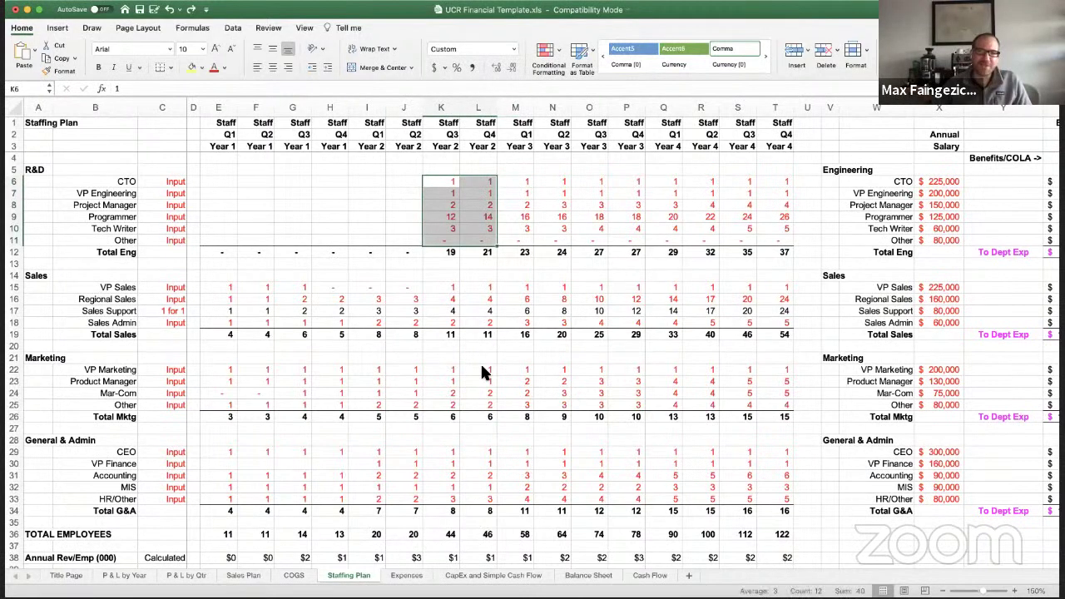
pyautogui.hotkey('shift', 'BackSpace')
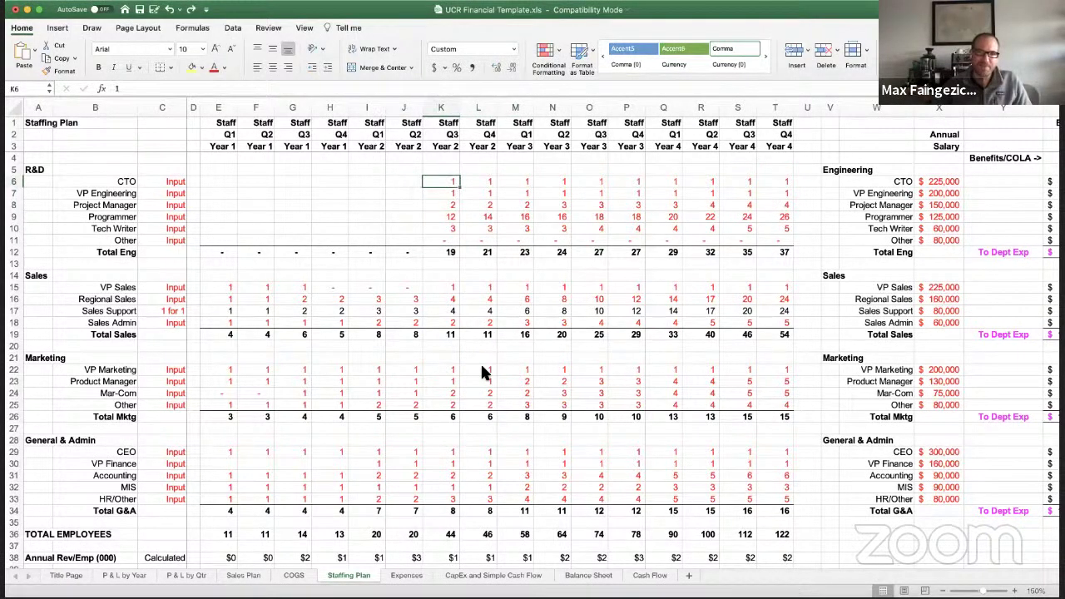
# - Examine the R&D section's CTO row from Q1 Year 1 to Q4 Year 2 to see when staffing starts
pyautogui.press('Left')
pyautogui.press('Left')
pyautogui.press('Left')
pyautogui.press('Left')
pyautogui.press('Left')
pyautogui.press('Left')
pyautogui.press('Left')
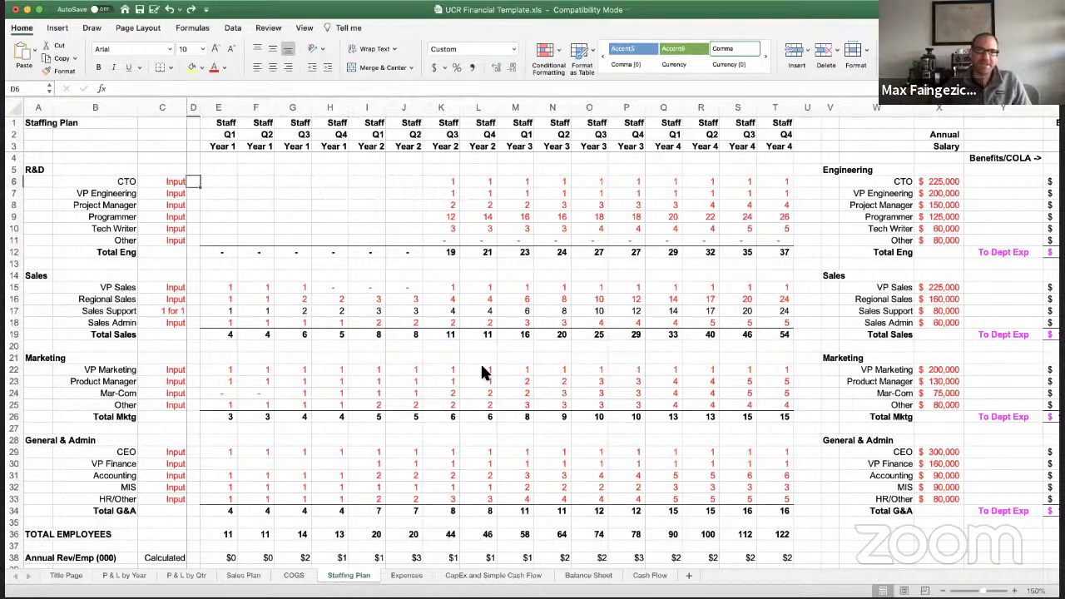
pyautogui.press('Left')
pyautogui.press('Left')
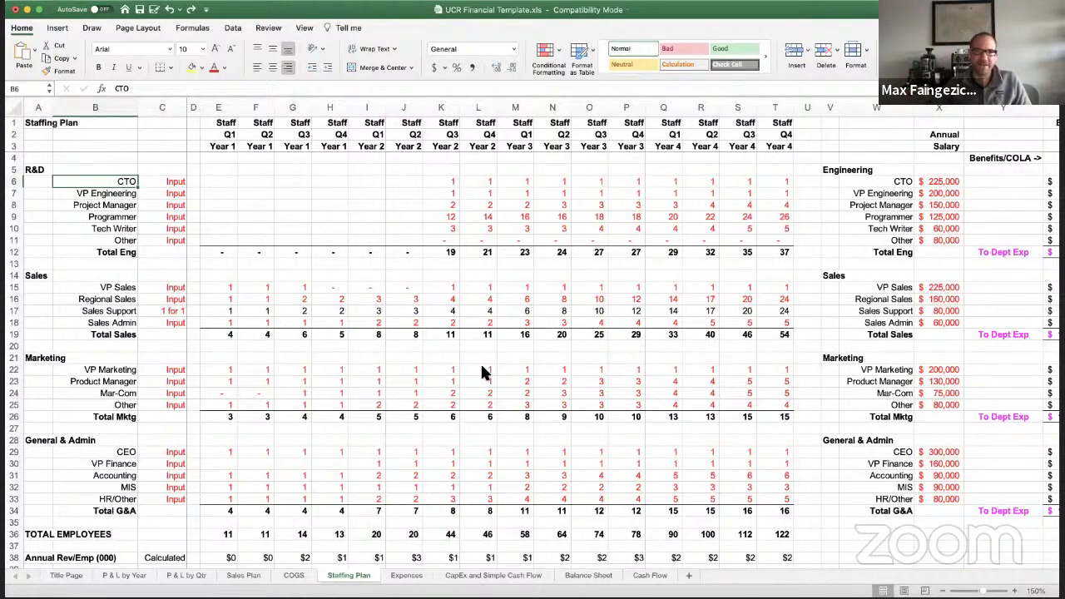
pyautogui.press('Right')
pyautogui.press('Right')
pyautogui.press('Right')
pyautogui.press('Right')
pyautogui.press('Right')
pyautogui.press('Right')
pyautogui.press('Right')
pyautogui.press('Right')
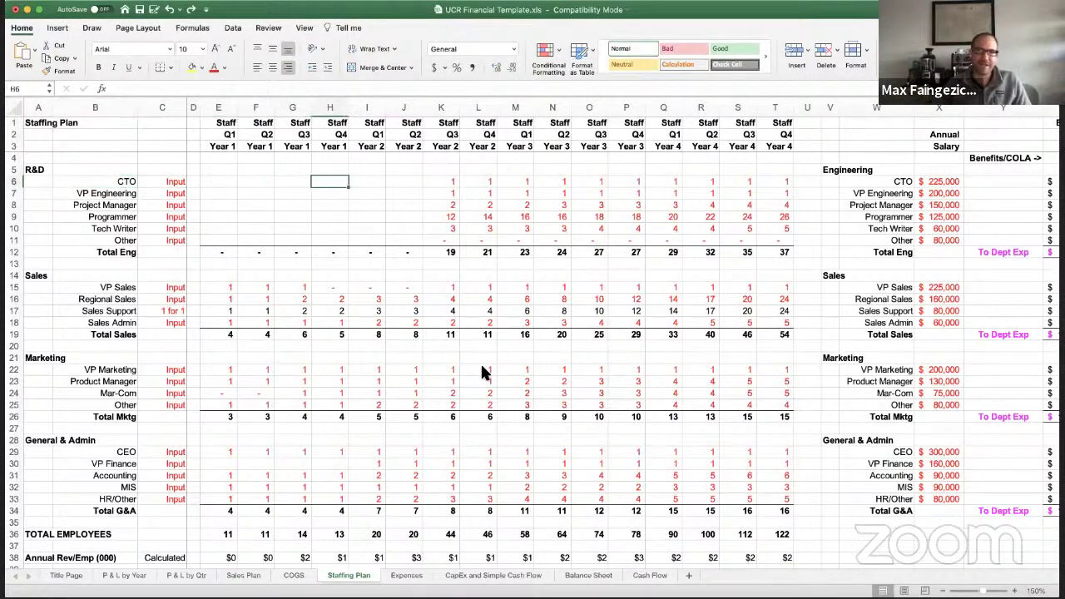
pyautogui.press('Right')
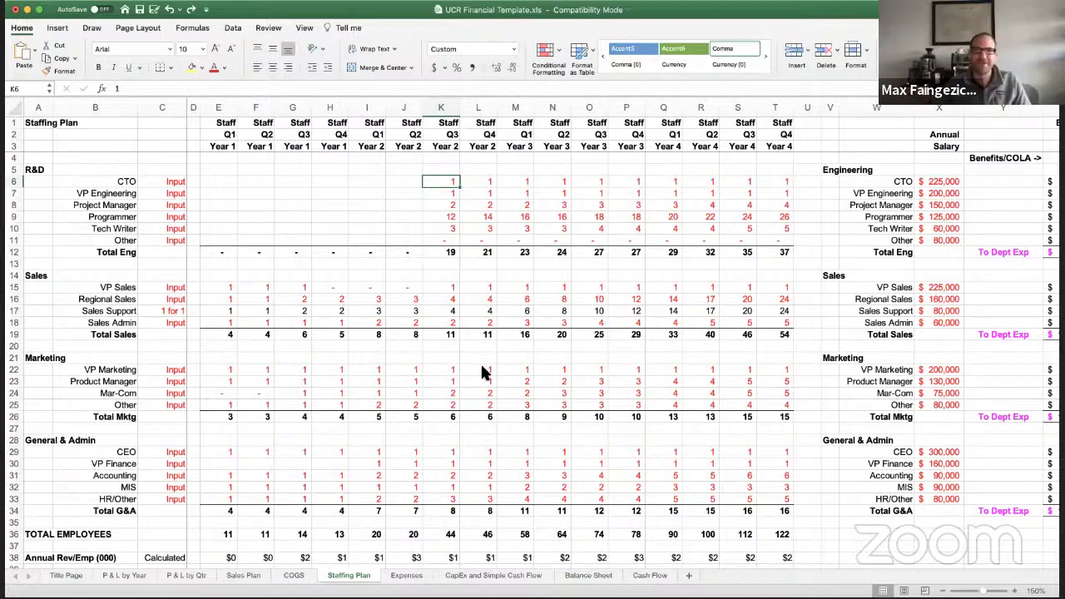
pyautogui.press('Left')
pyautogui.press('Right')
pyautogui.press('Right')
pyautogui.press('Left')
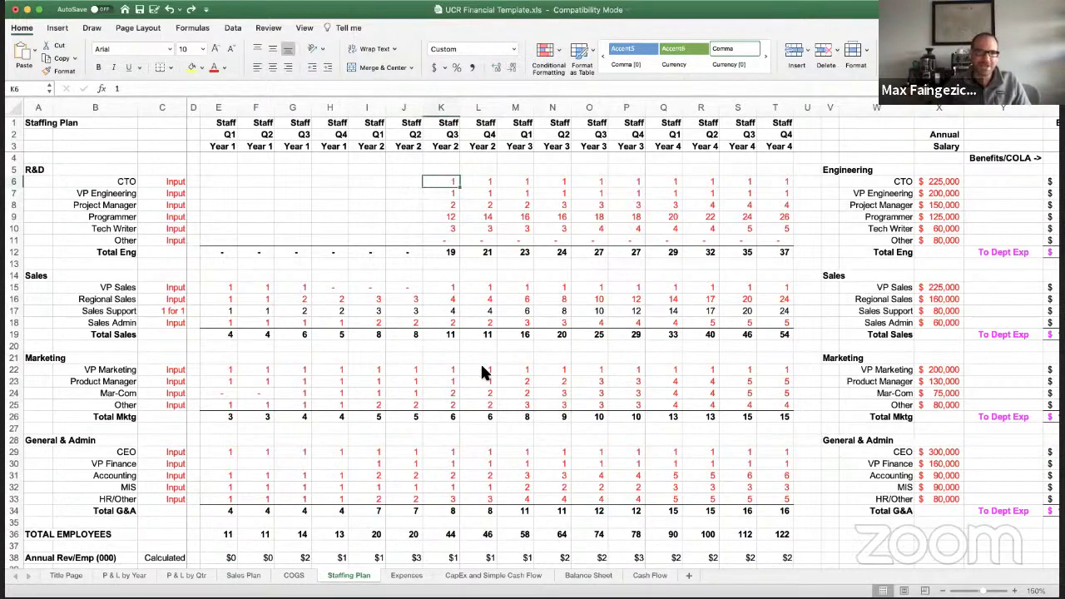
pyautogui.press('Down')
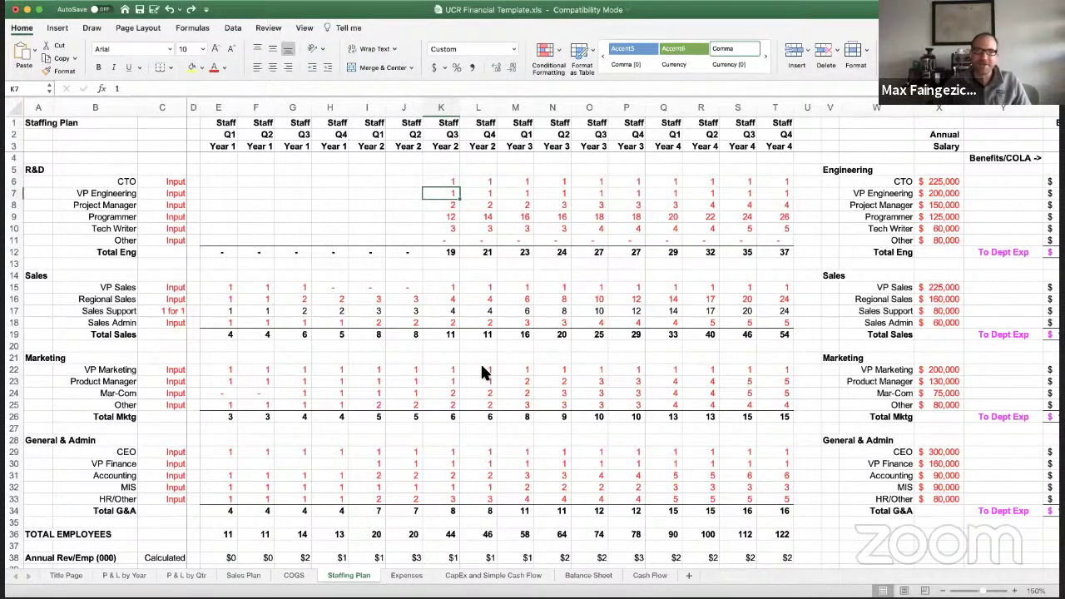
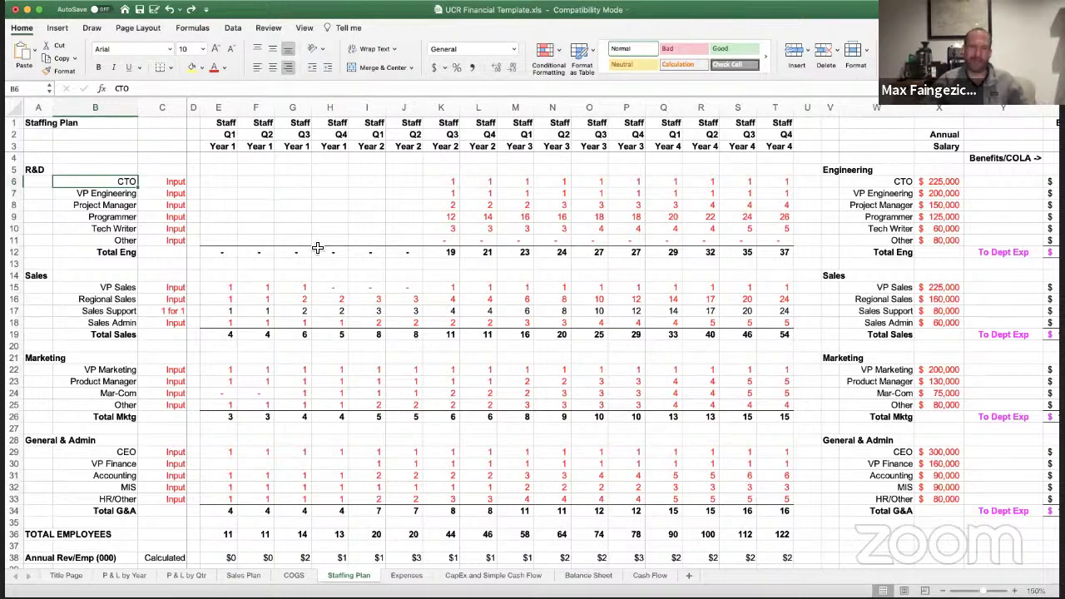
pyautogui.click(306, 174)
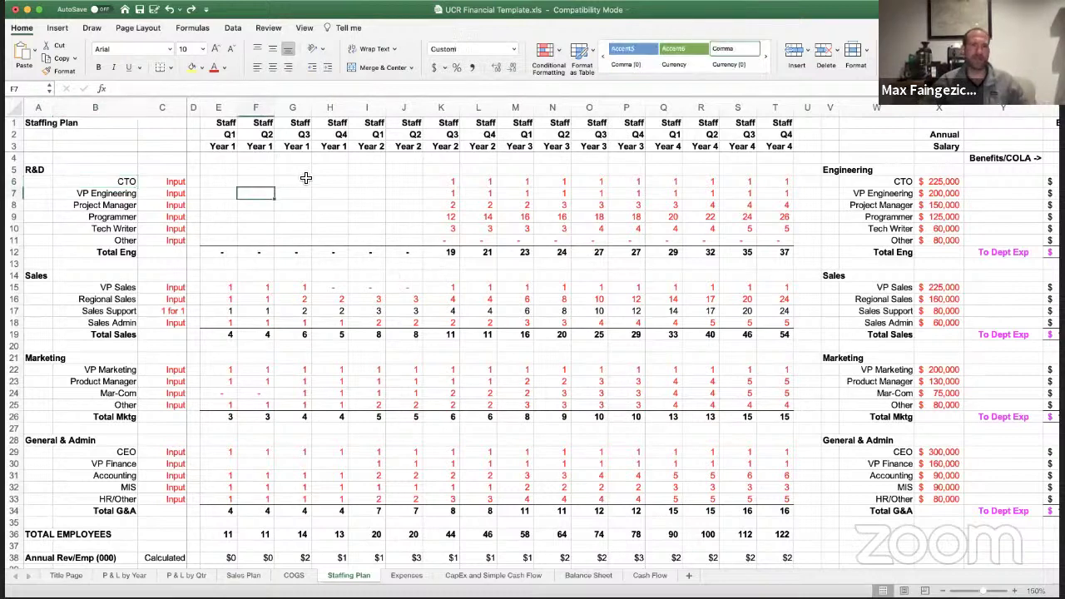
pyautogui.press('Left')
pyautogui.press('Left')
pyautogui.press('Left')
pyautogui.press('Left')
pyautogui.press('Left')
pyautogui.press('Left')
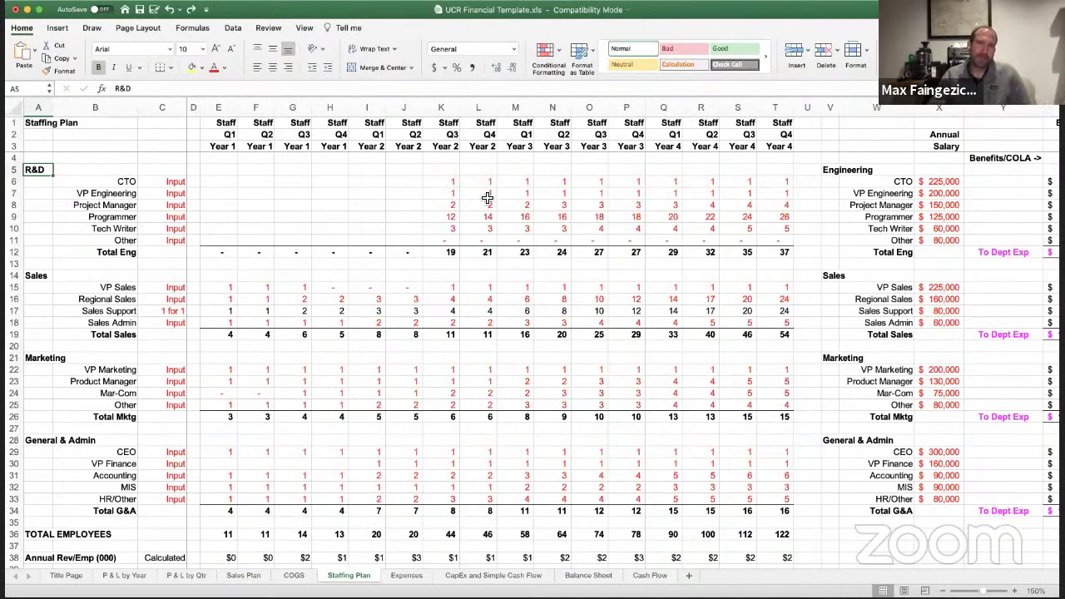
# - Review the CTO row across Years 1 and 2, up to the Q3 Year 2 column heading
pyautogui.click(422, 191)
pyautogui.press('Left')
pyautogui.press('Left')
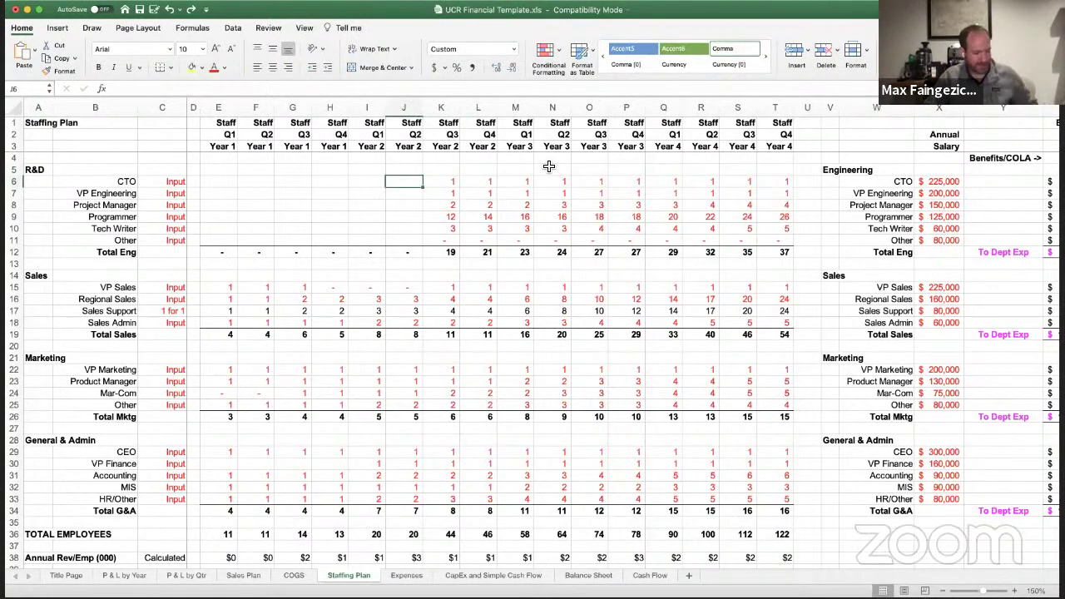
pyautogui.press('Left')
pyautogui.press('Left')
pyautogui.press('Left')
pyautogui.press('Left')
pyautogui.press('Left')
pyautogui.press('Left')
pyautogui.press('Left')
pyautogui.press('Left')
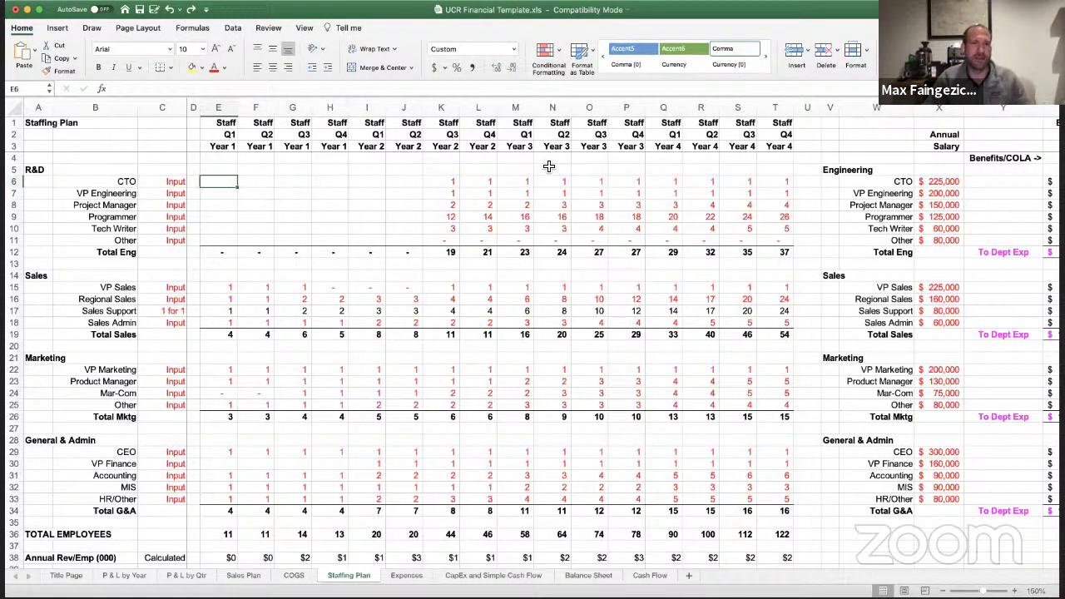
pyautogui.press('Right')
pyautogui.press('Right')
pyautogui.press('Right')
pyautogui.press('Right')
pyautogui.press('Right')
pyautogui.press('Right')
pyautogui.press('Right')
pyautogui.press('Right')
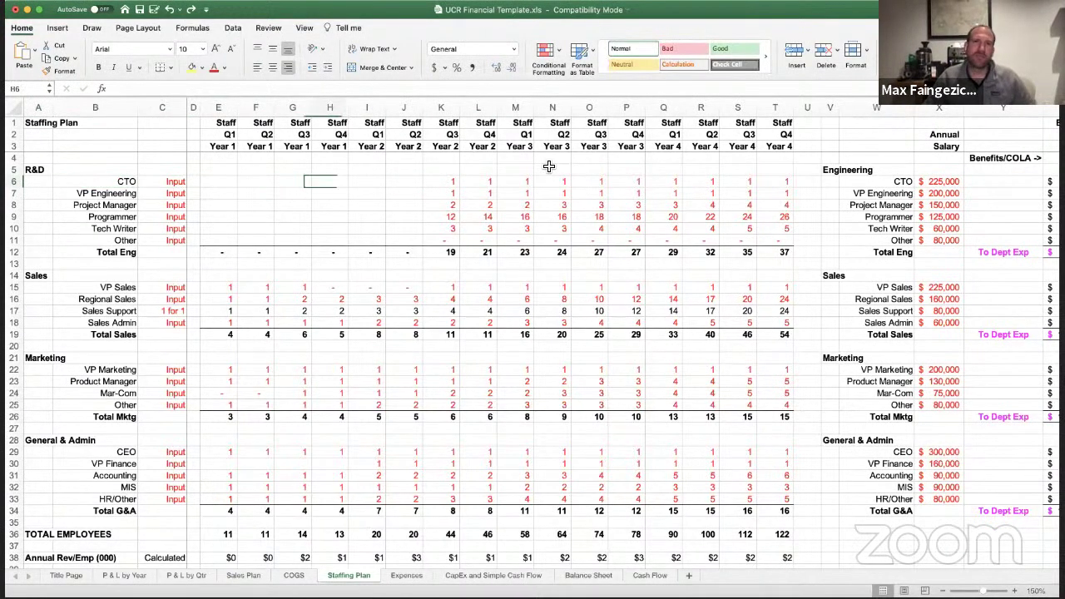
pyautogui.press('Right')
pyautogui.press('Up')
pyautogui.press('Up')
pyautogui.press('Up')
pyautogui.press('Up')
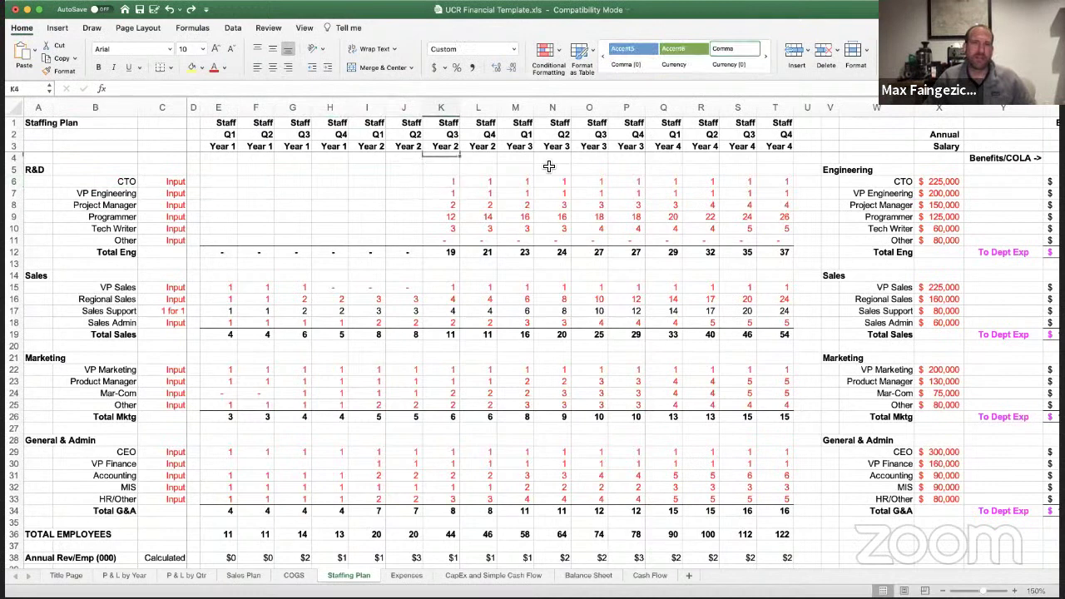
# - Look across the CTO headcounts from Q3 Year 2 through Year 4 to the Engineering annual salary column
pyautogui.press('Down')
pyautogui.press('Down')
pyautogui.press('Down')
pyautogui.press('Down')
pyautogui.press('Right')
pyautogui.press('Right')
pyautogui.press('Right')
pyautogui.press('Right')
pyautogui.press('Right')
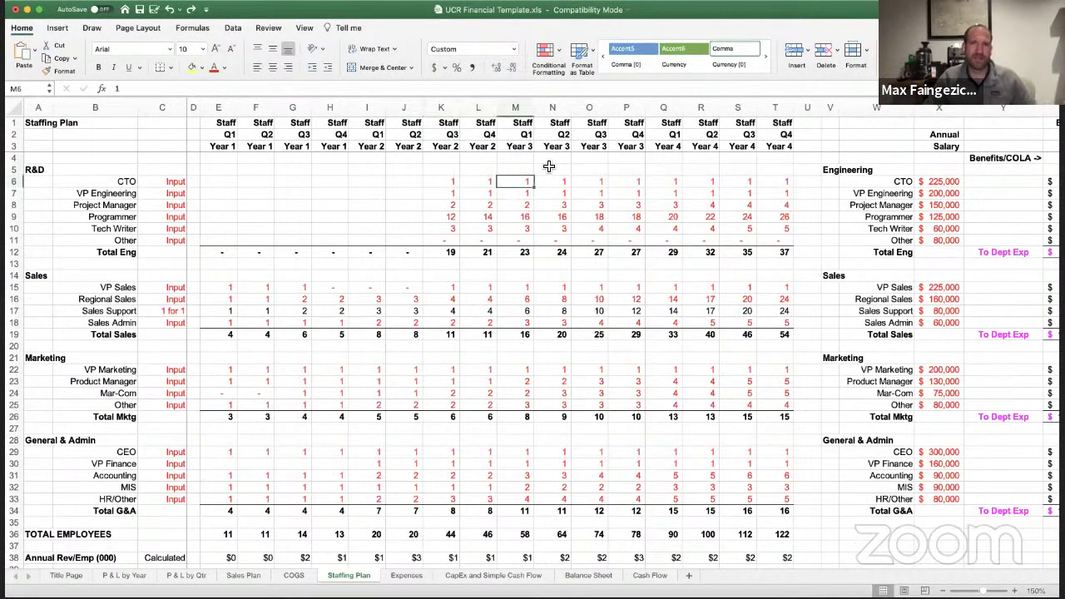
pyautogui.press('Right')
pyautogui.press('Right')
pyautogui.press('Right')
pyautogui.press('Right')
pyautogui.press('Right')
pyautogui.press('Right')
pyautogui.press('Right')
pyautogui.press('Right')
pyautogui.press('Right')
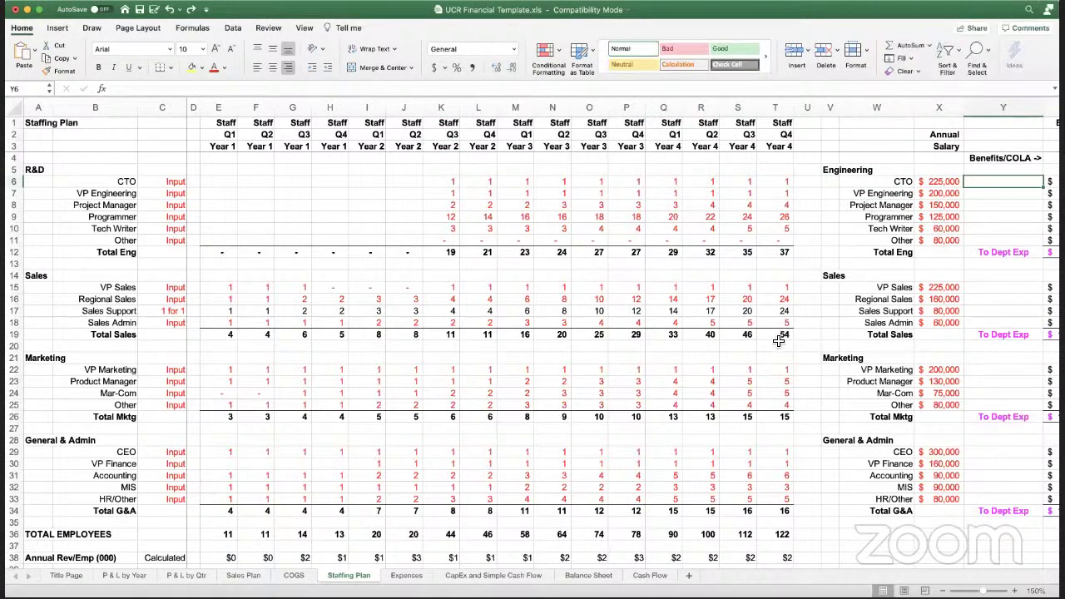
# - Select the CTO's annual salary, and check the Mfg Staffing Cost salaries on the COGS sheet for reference
pyautogui.click(940, 181)
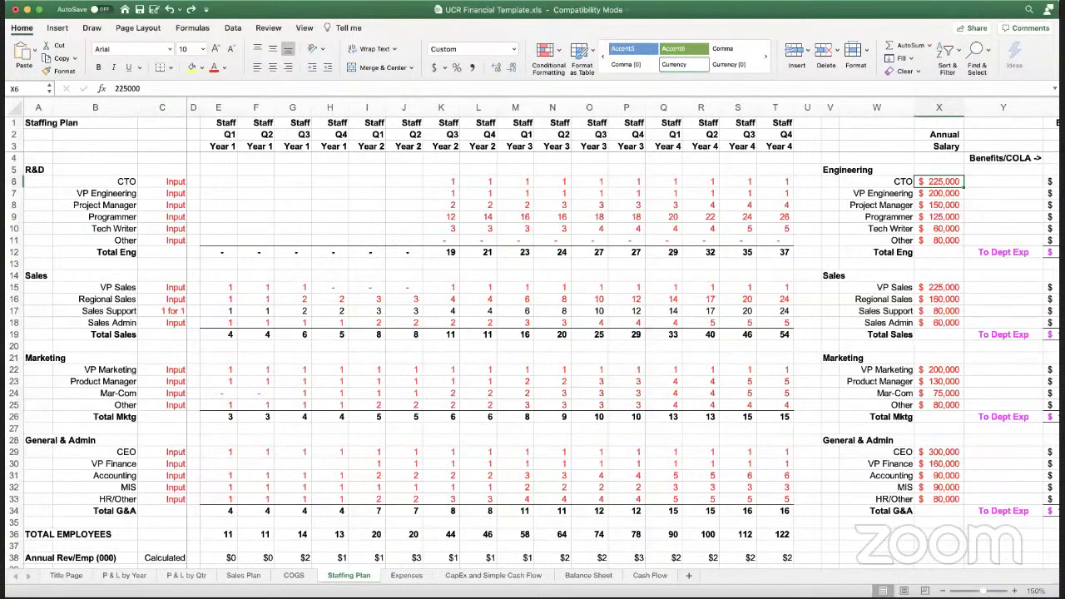
pyautogui.click(291, 574)
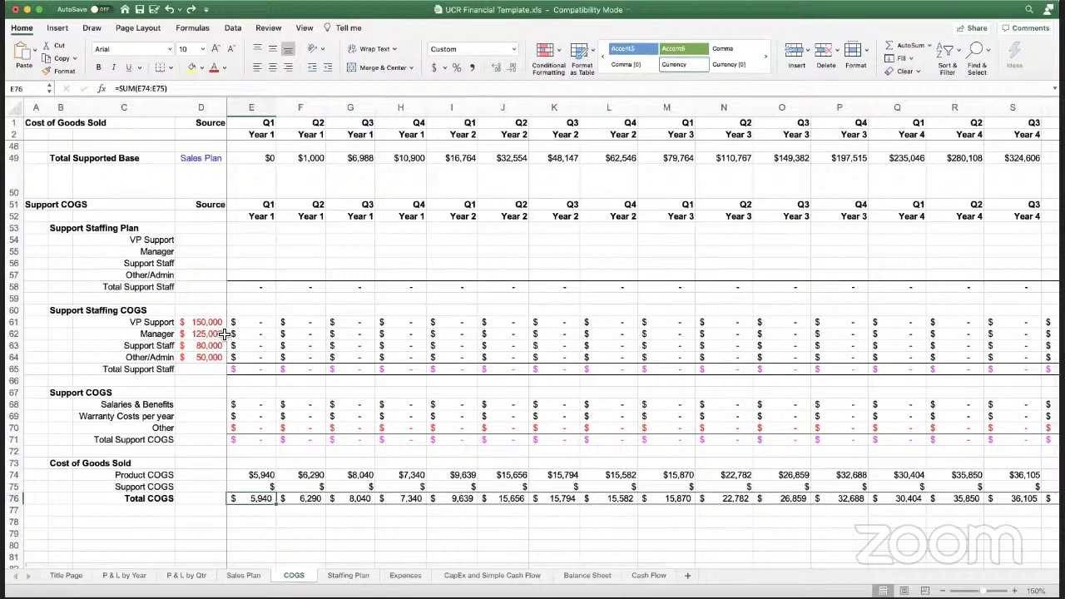
pyautogui.scroll(5, 237, 410)
pyautogui.scroll(10, 237, 410)
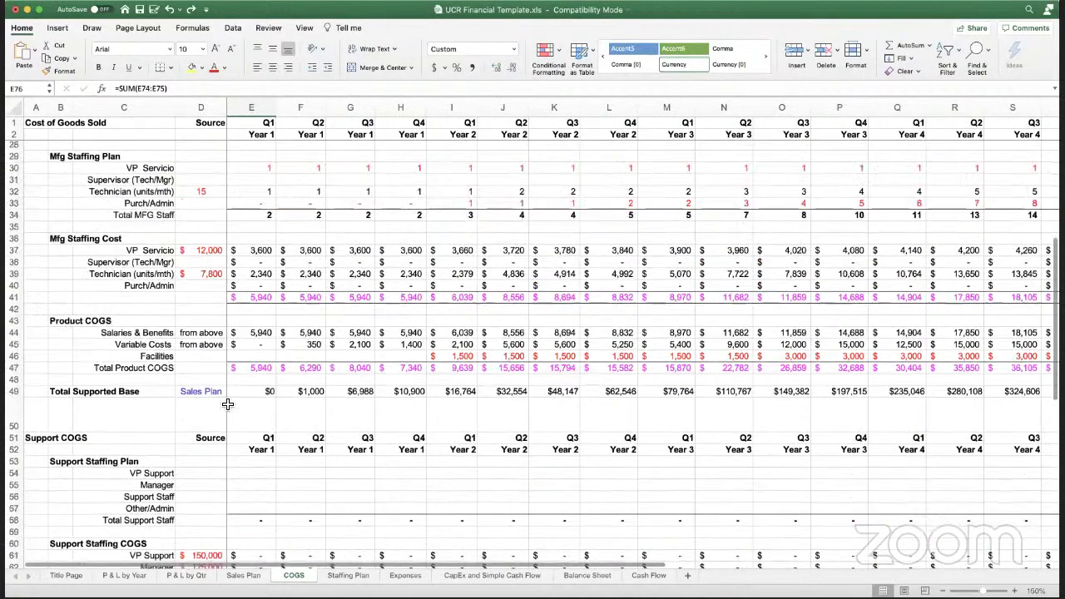
# - Return to the Staffing Plan sheet and set the CTO's annual salary to $7,800
pyautogui.click(348, 575)
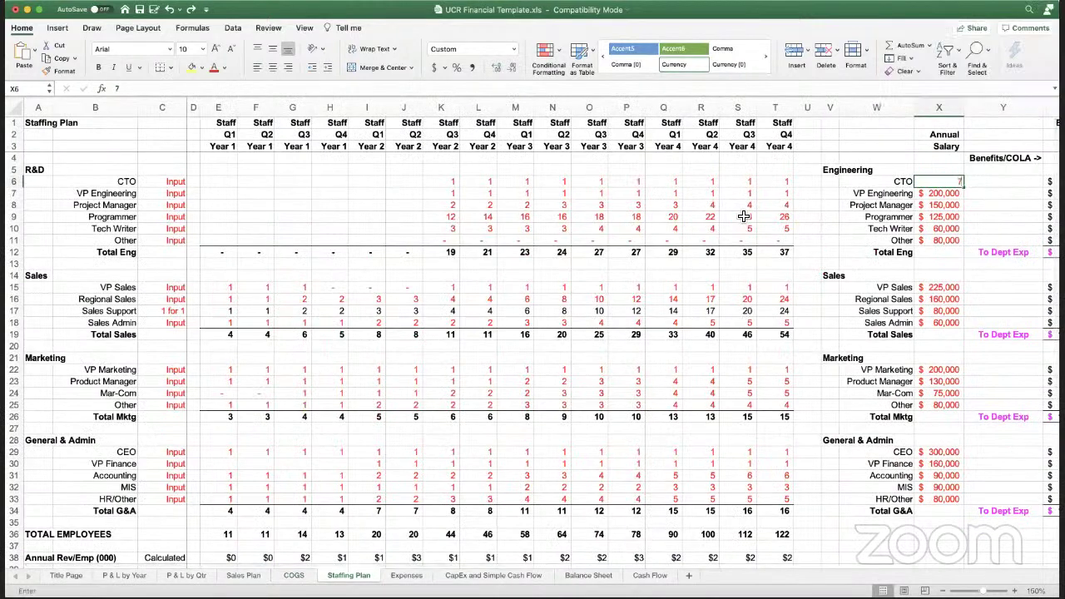
pyautogui.write('7800')
pyautogui.press('Return')
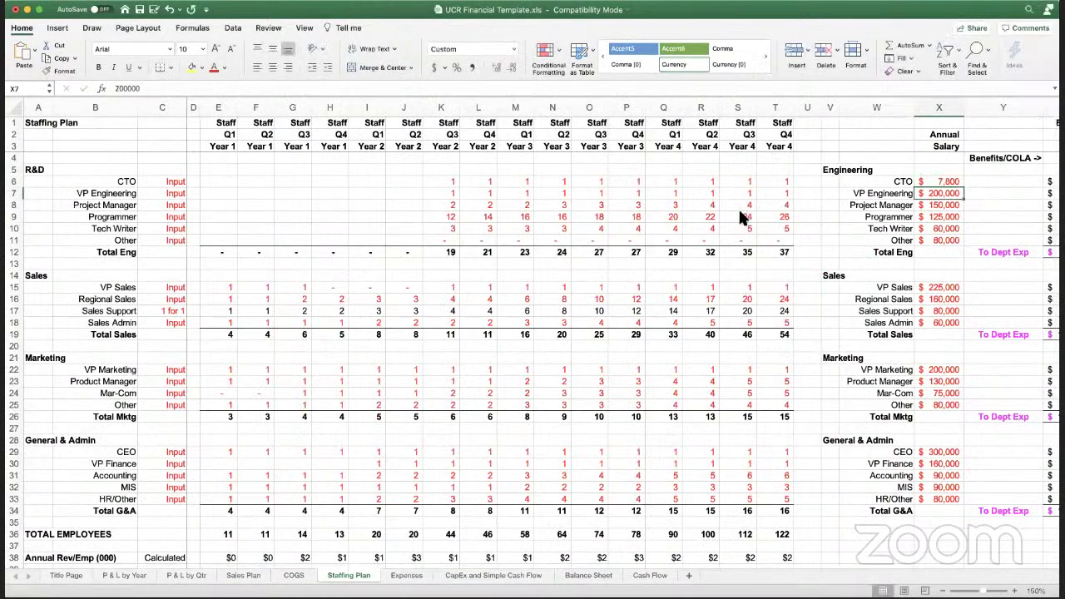
pyautogui.press('Up')
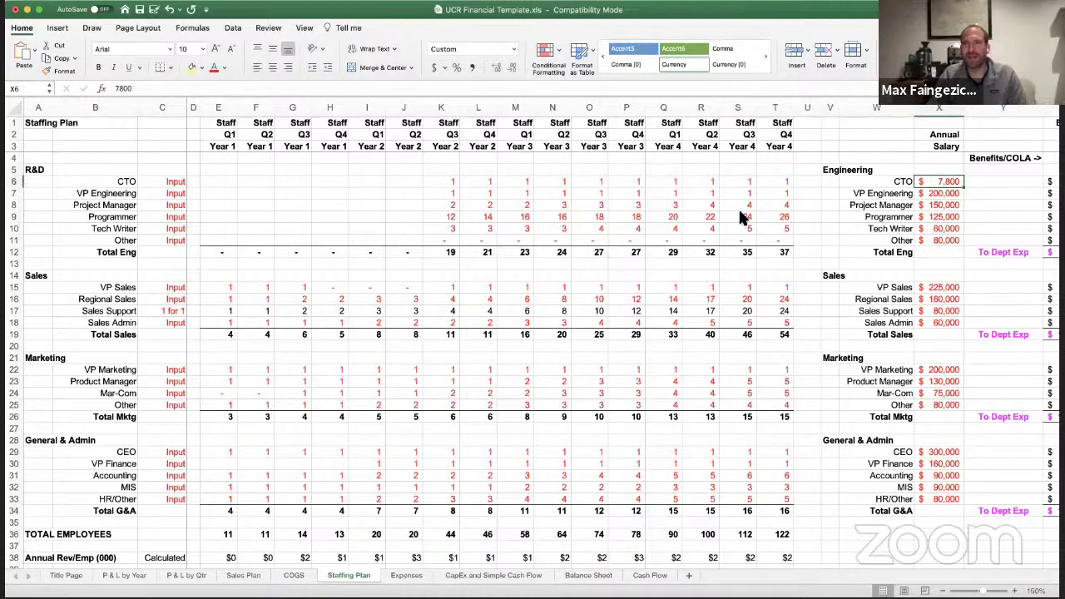
# - Review the CTO's quarterly headcounts in Years 3 and 4 alongside the CTO's annual salary
pyautogui.press('Left')
pyautogui.press('Left')
pyautogui.press('Left')
pyautogui.press('Left')
pyautogui.press('Left')
pyautogui.press('Left')
pyautogui.press('Left')
pyautogui.press('Left')
pyautogui.press('Left')
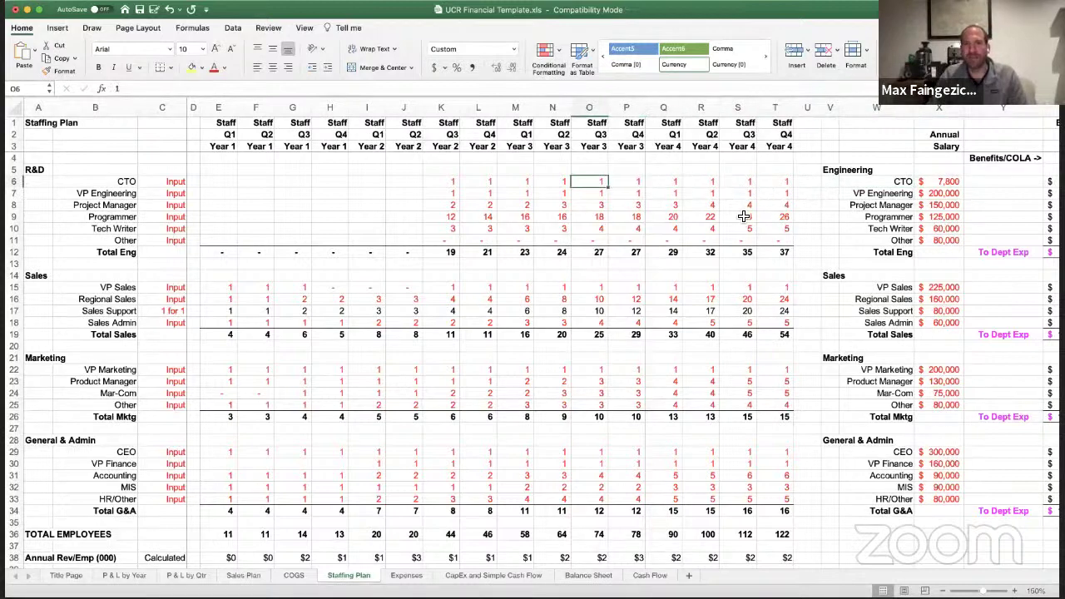
pyautogui.press('Right')
pyautogui.press('Right')
pyautogui.press('Right')
pyautogui.press('Right')
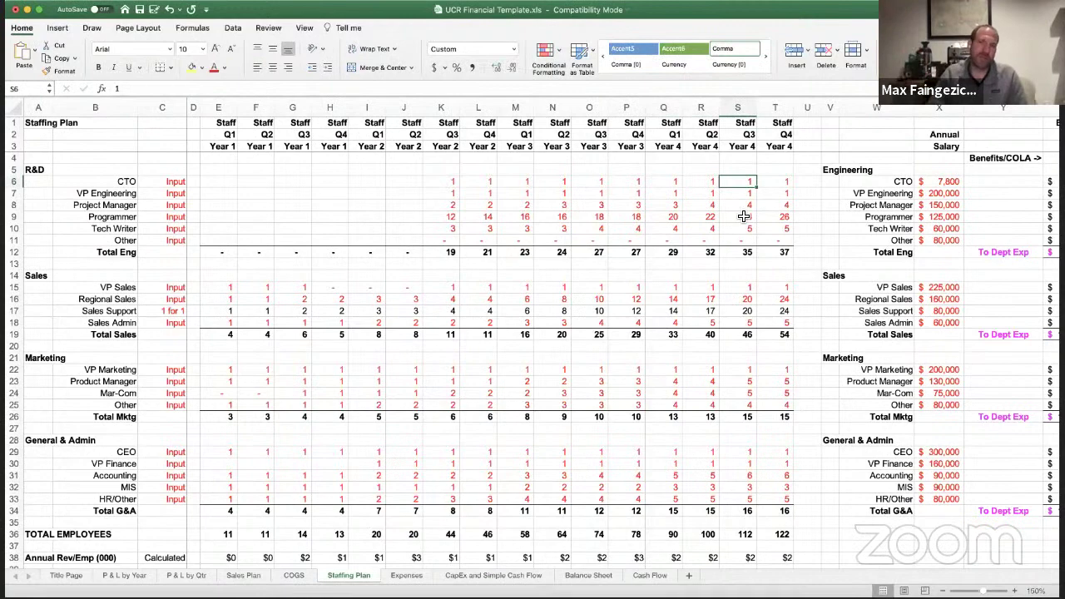
pyautogui.press('Right')
pyautogui.press('Right')
pyautogui.press('Right')
pyautogui.press('Right')
pyautogui.press('Right')
pyautogui.press('Right')
pyautogui.press('Right')
pyautogui.press('Right')
pyautogui.press('Right')
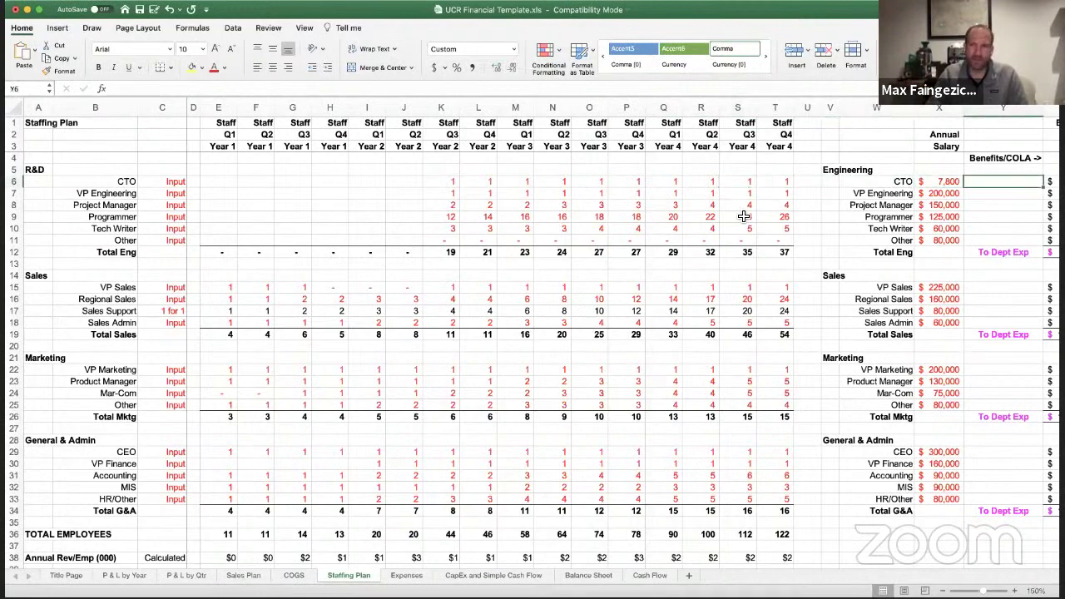
# - Check the CTO's Year 1 and early Year 2 expense cells and the Benefits/COLA row against the CTO's annual salary
pyautogui.press('Right')
pyautogui.press('Right')
pyautogui.press('Right')
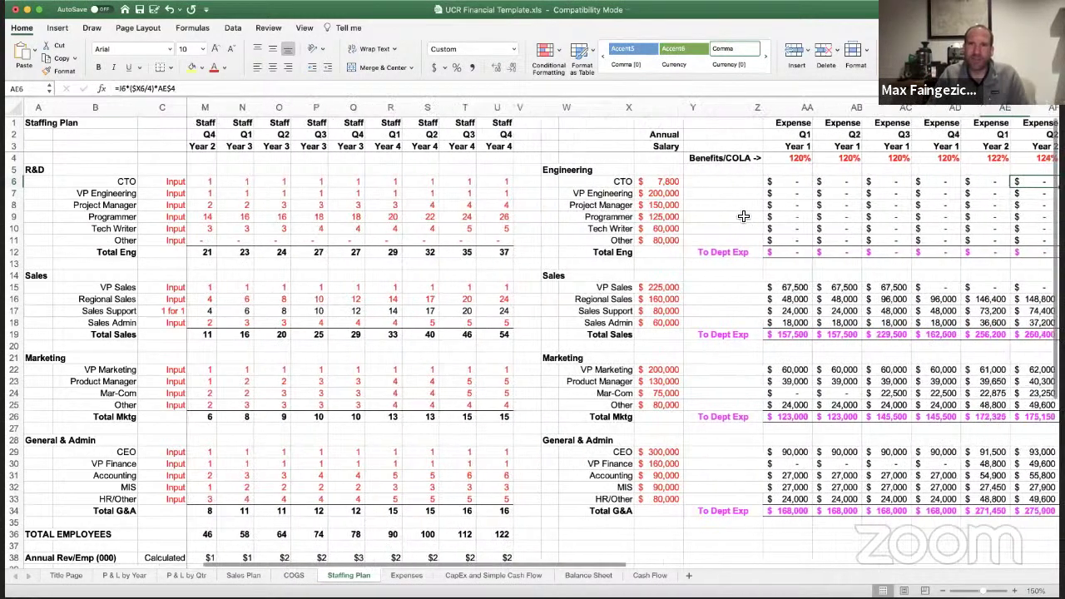
pyautogui.press('Up')
pyautogui.press('Up')
pyautogui.press('Left')
pyautogui.press('Left')
pyautogui.press('Left')
pyautogui.press('Left')
pyautogui.press('Left')
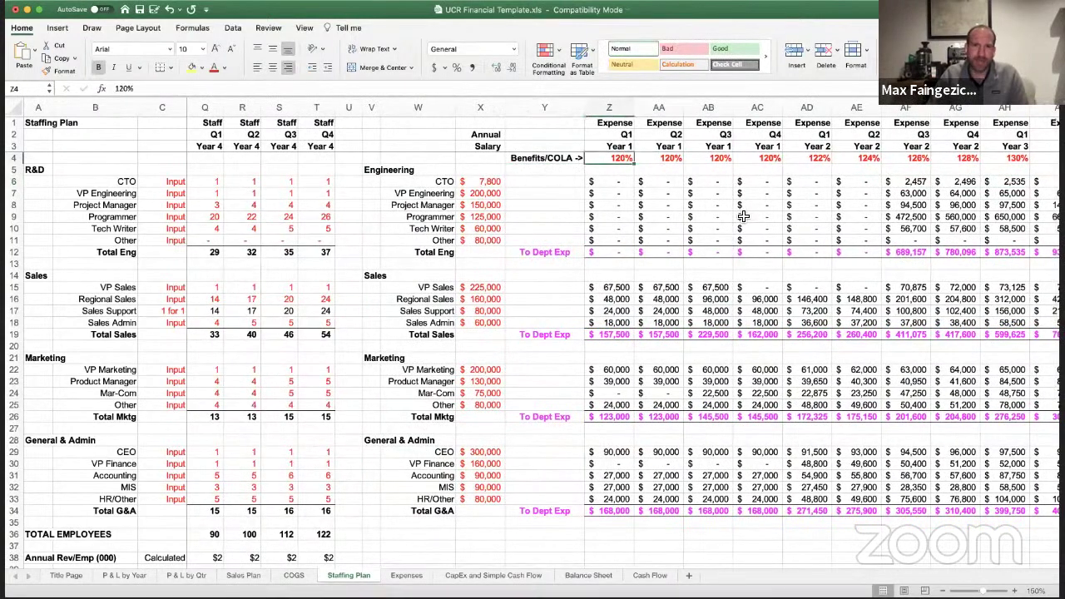
pyautogui.press('Left')
pyautogui.press('Down')
pyautogui.press('Left')
pyautogui.press('Down')
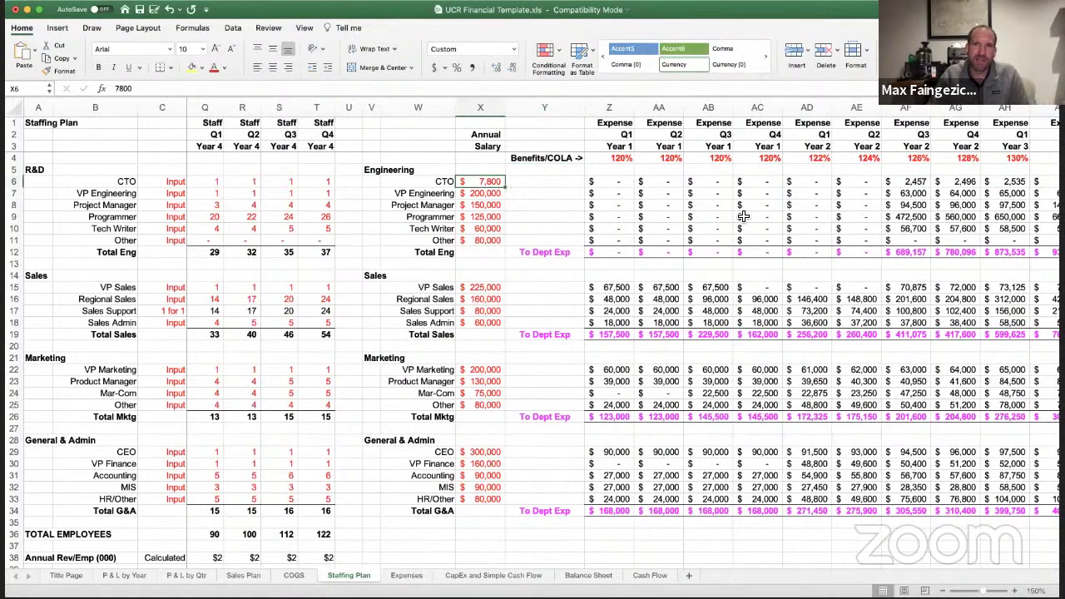
# - Examine the CTO's quarterly expenses from Year 1 up to Q1 Year 3, including the Q3 Year 2 formula
pyautogui.press('Right')
pyautogui.press('Right')
pyautogui.press('Right')
pyautogui.press('Right')
pyautogui.press('Right')
pyautogui.press('Right')
pyautogui.press('Right')
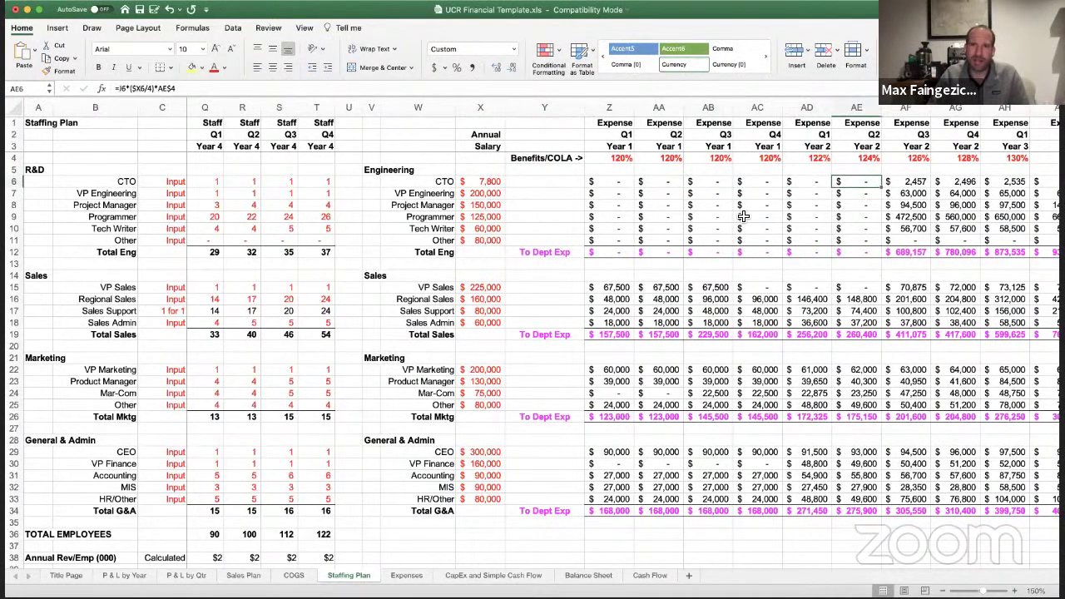
pyautogui.press('Right')
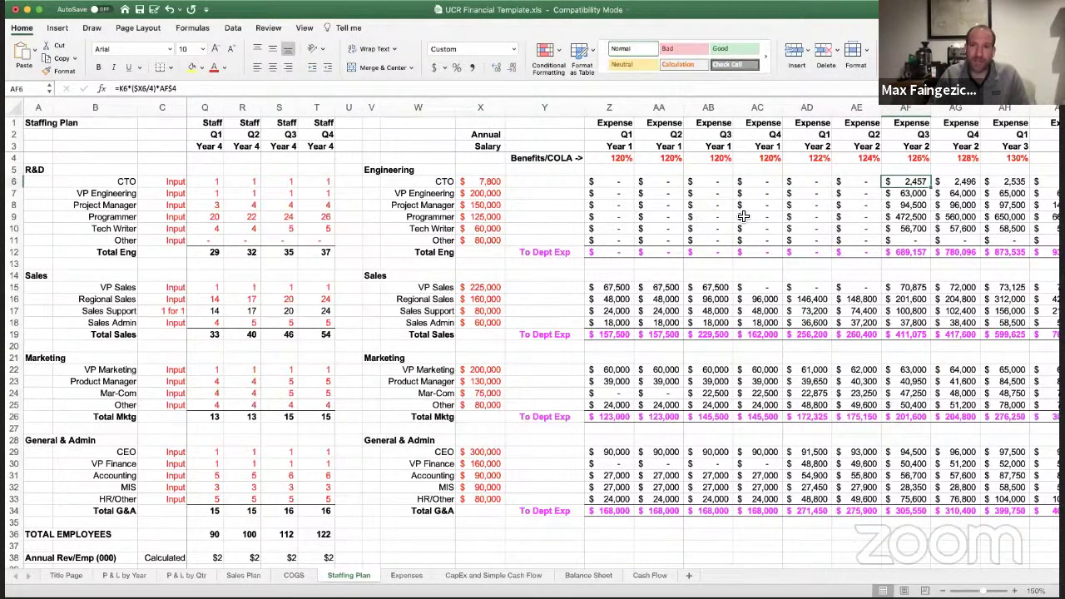
pyautogui.press('Right')
pyautogui.press('Right')
pyautogui.press('Left')
pyautogui.press('Left')
# - Examine the Benefits/COLA percentages for Year 2 and the increment formula behind the Q3 value
pyautogui.press('Up')
pyautogui.press('Up')
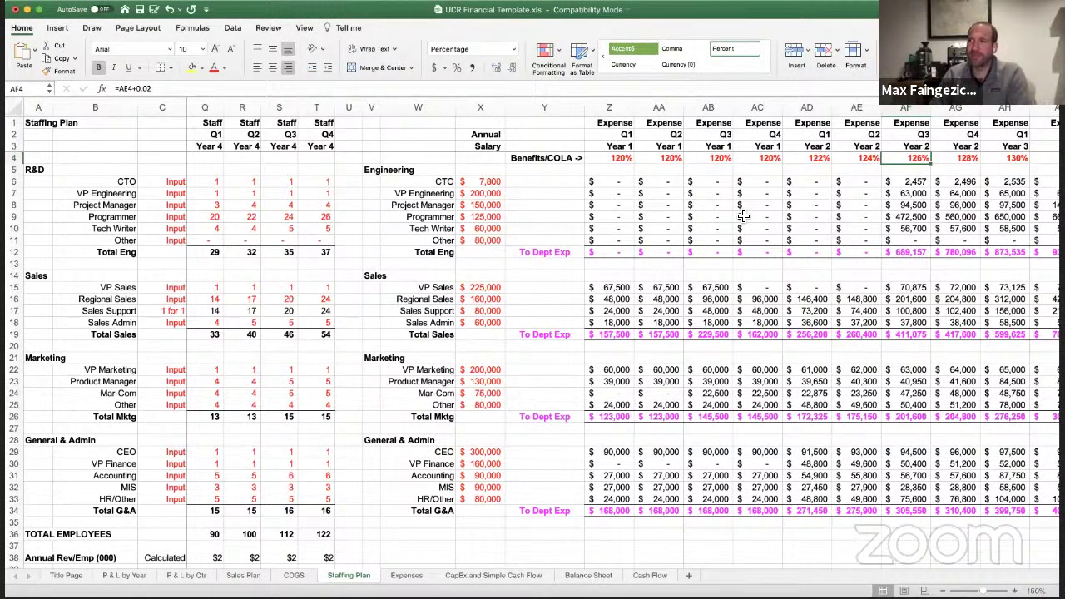
pyautogui.press('Left')
pyautogui.press('Left')
pyautogui.press('Right')
pyautogui.press('Right')
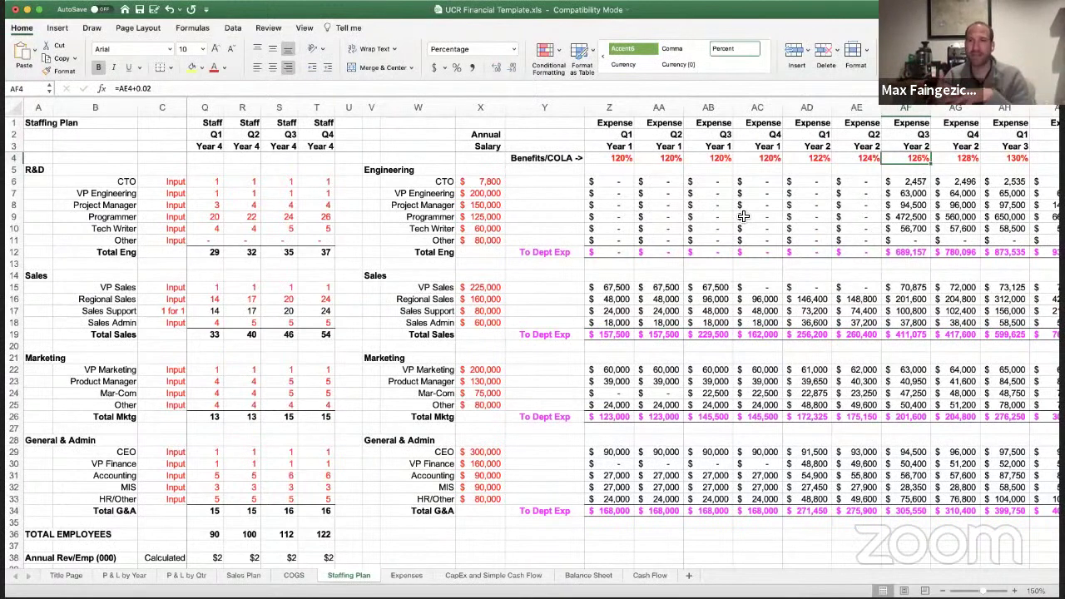
# - Set the Benefits/COLA rate for Q1 Year 1 to 140%
pyautogui.press('Left')
pyautogui.press('Left')
pyautogui.press('Left')
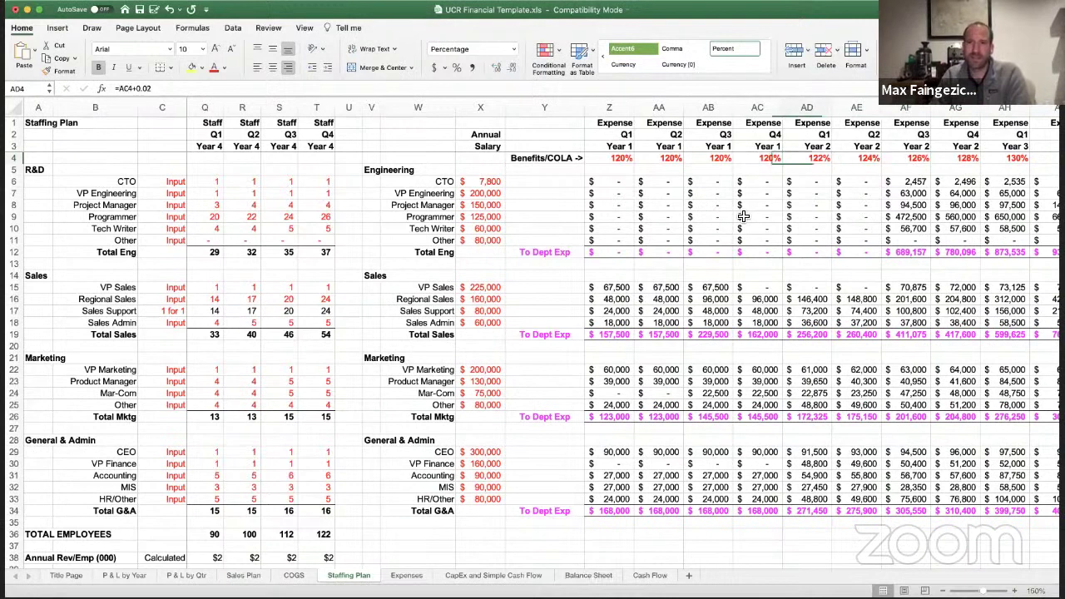
pyautogui.press('Left')
pyautogui.press('Left')
pyautogui.press('Left')
pyautogui.write('140')
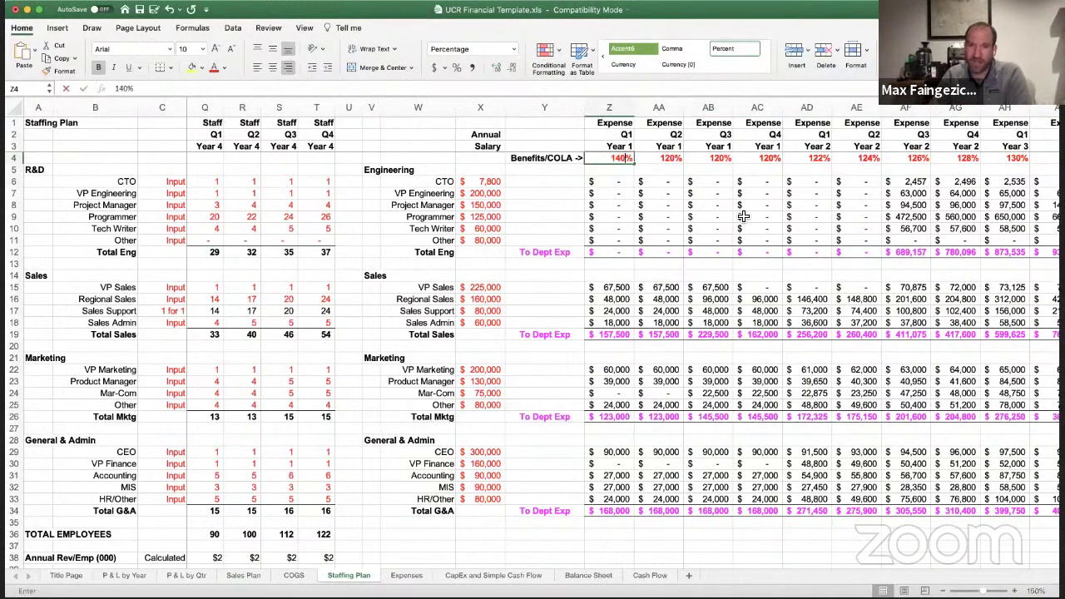
pyautogui.hotkey('ctrl', 'Return')
# - Copy the Q1 Year 1 Benefits/COLA rate across all quarters through Q4 Year 4
pyautogui.press('super+c')
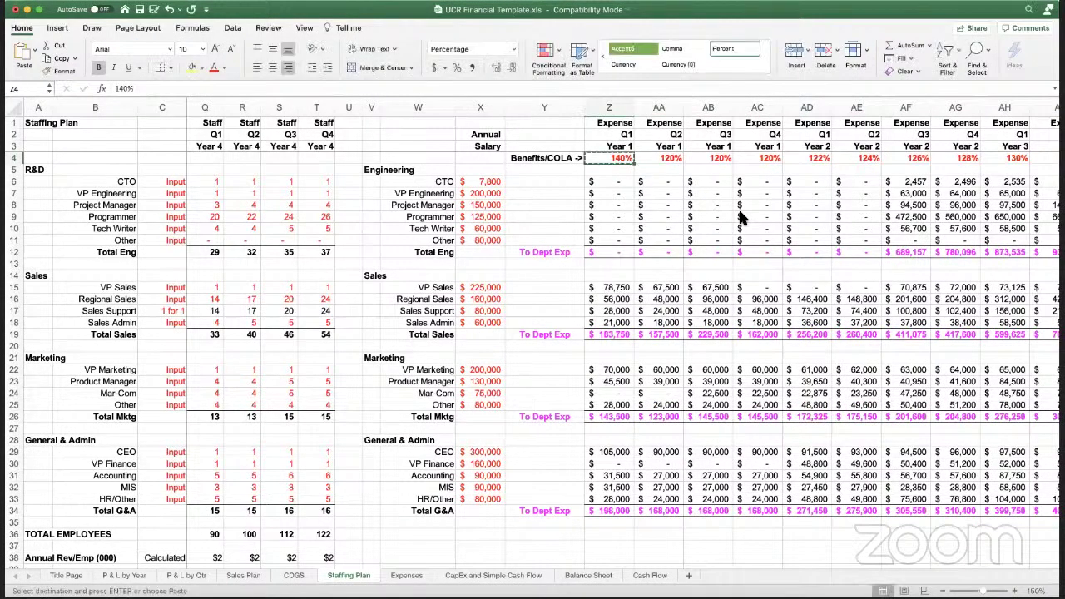
pyautogui.hotkey('shift', 'Right')
pyautogui.hotkey('shift', 'Right')
pyautogui.hotkey('shift', 'Right')
pyautogui.hotkey('shift', 'Right')
pyautogui.hotkey('shift', 'Right')
pyautogui.hotkey('shift', 'Right')
pyautogui.hotkey('shift', 'Right')
pyautogui.hotkey('shift', 'Right')
pyautogui.hotkey('shift', 'Right')
pyautogui.hotkey('shift', 'Right')
pyautogui.hotkey('shift', 'Right')
pyautogui.hotkey('shift', 'Right')
pyautogui.hotkey('shift', 'Right')
pyautogui.hotkey('shift', 'Right')
pyautogui.hotkey('shift', 'Right')
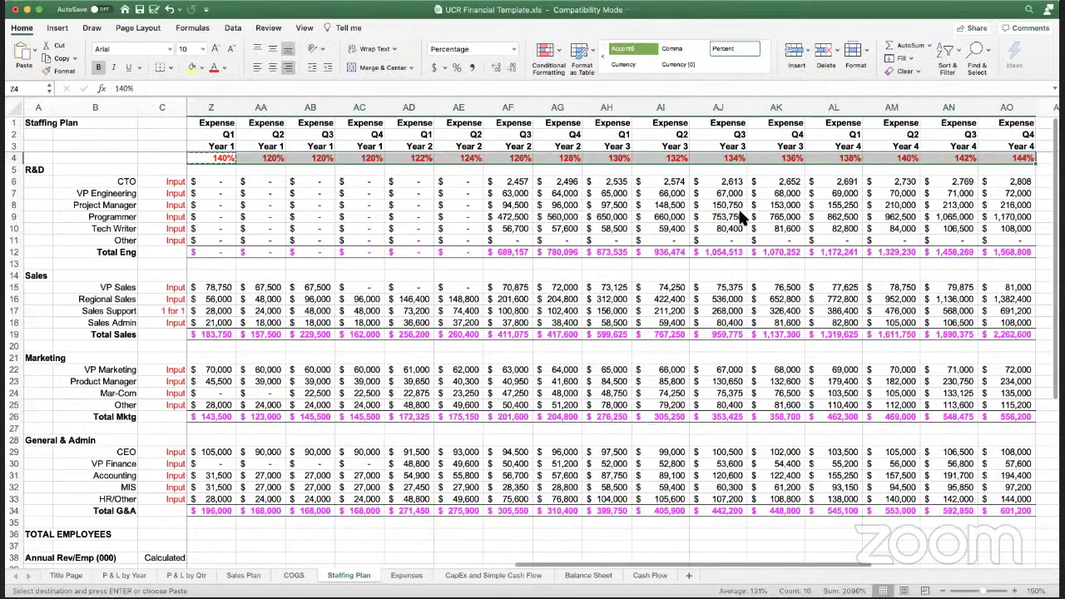
pyautogui.press('super+v')
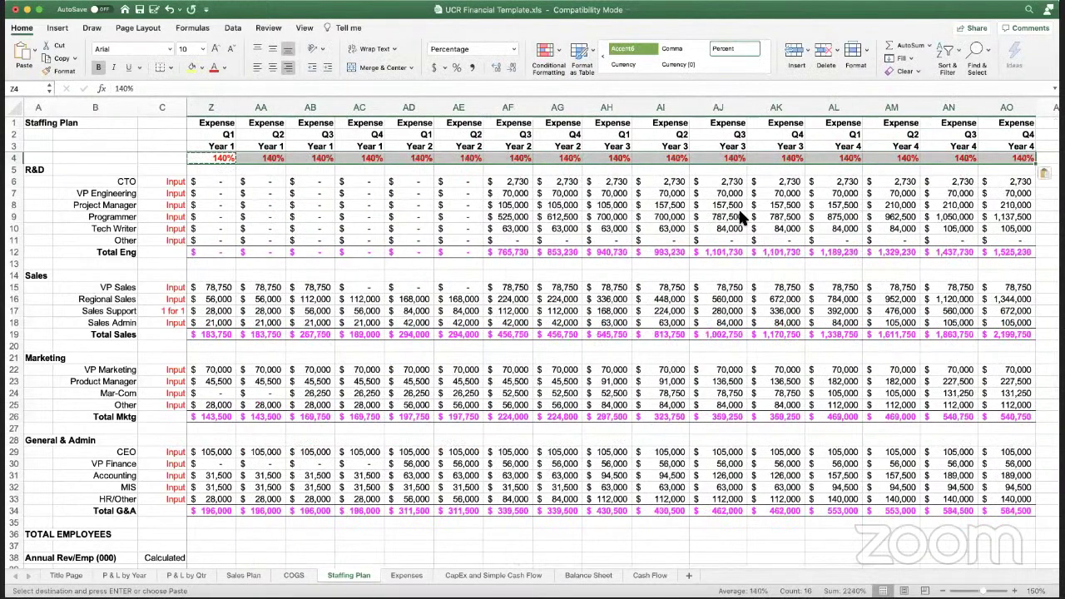
pyautogui.press('Escape')
# - Look over the start of the Benefits/COLA row alongside the salary column and the Year 4 staffing columns
pyautogui.press('Left')
pyautogui.press('Left')
pyautogui.press('Left')
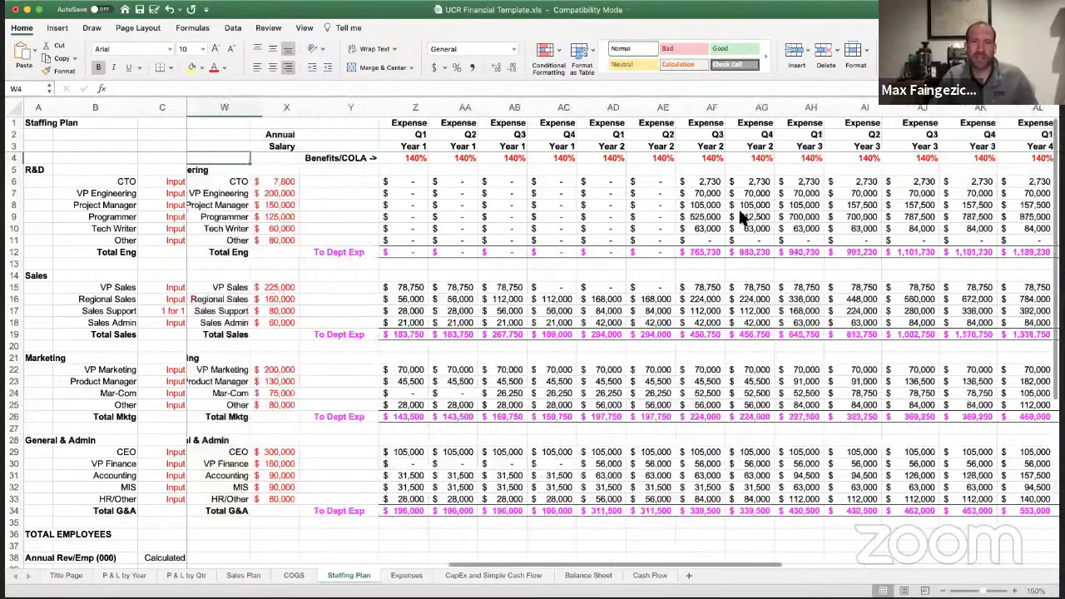
pyautogui.press('Right')
pyautogui.press('Right')
pyautogui.press('Right')
pyautogui.press('Right')
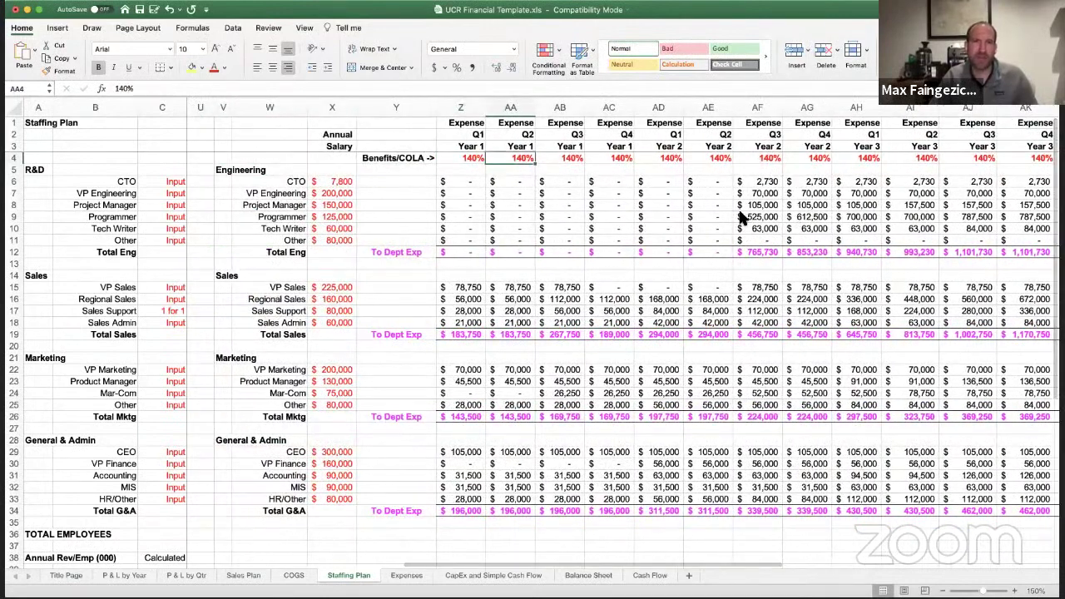
pyautogui.press('Left')
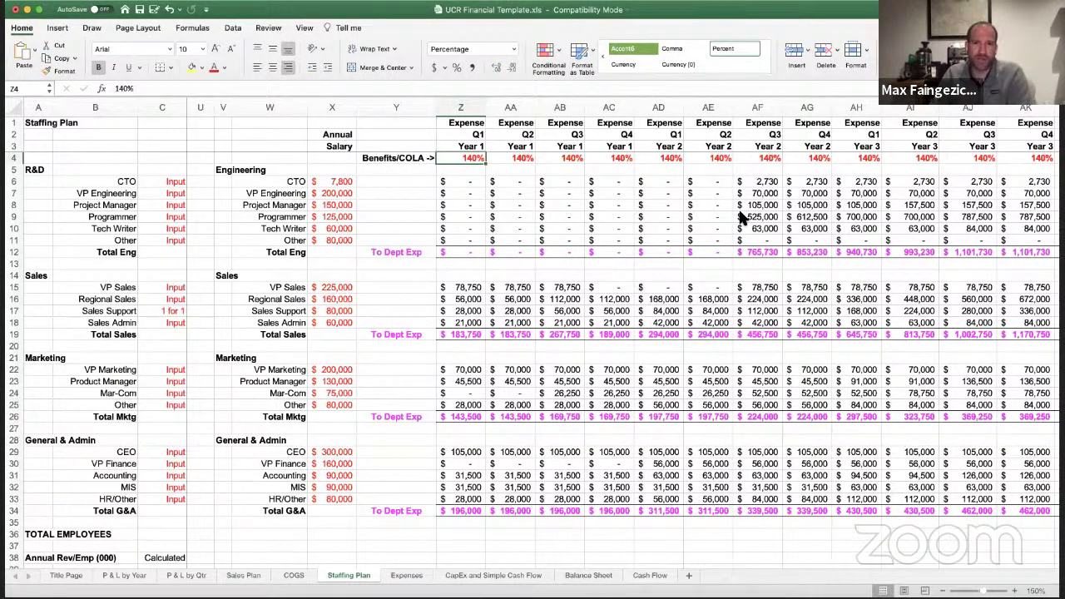
pyautogui.press('Left')
pyautogui.press('Left')
pyautogui.press('Left')
pyautogui.press('Left')
pyautogui.press('Left')
pyautogui.press('Left')
pyautogui.press('Left')
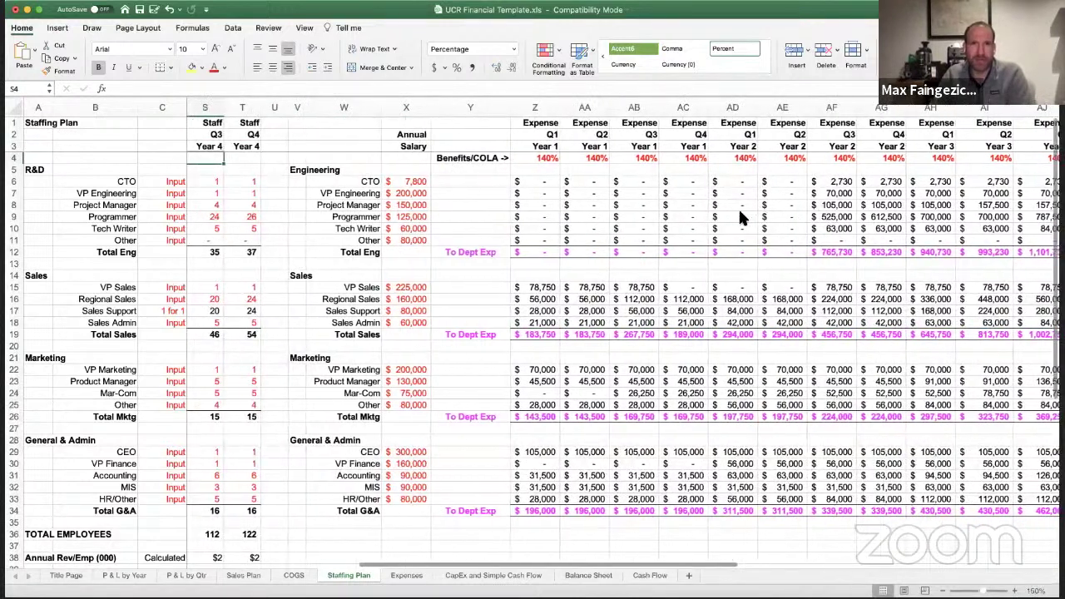
pyautogui.press('Right')
pyautogui.press('Right')
pyautogui.press('Right')
pyautogui.press('Right')
pyautogui.press('Right')
pyautogui.press('Right')
pyautogui.press('Right')
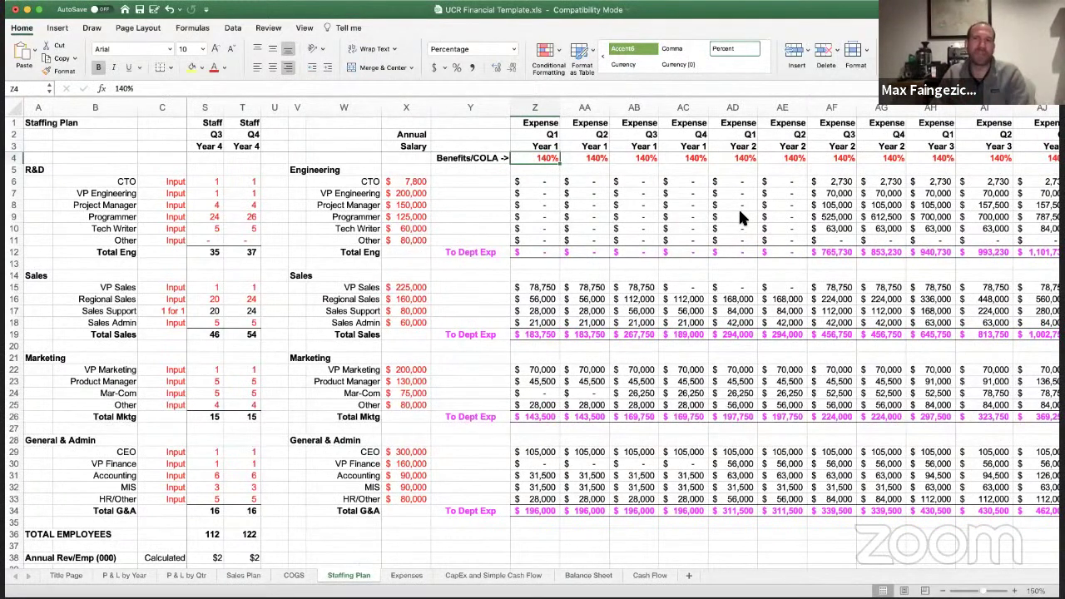
# - Review the CTO row from the Q1 Year 1 expense back through the annual salary to the Year 3 headcounts
pyautogui.press('Down')
pyautogui.press('Down')
pyautogui.press('Left')
pyautogui.press('Left')
pyautogui.press('Left')
pyautogui.press('Left')
pyautogui.press('Left')
pyautogui.press('Left')
pyautogui.press('Left')
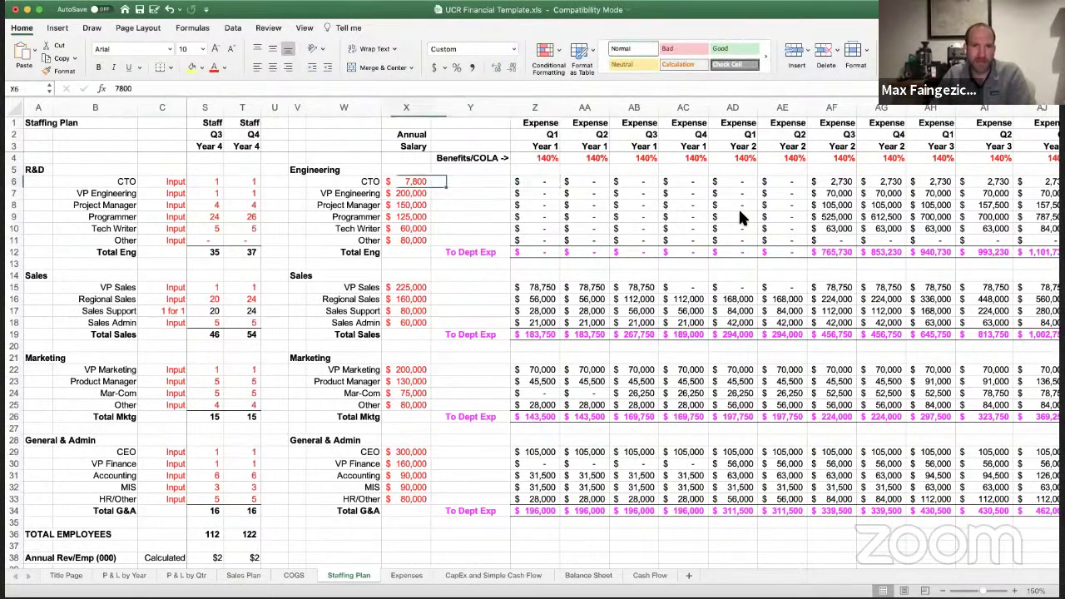
pyautogui.press('Left')
pyautogui.press('Left')
pyautogui.press('Left')
pyautogui.press('Left')
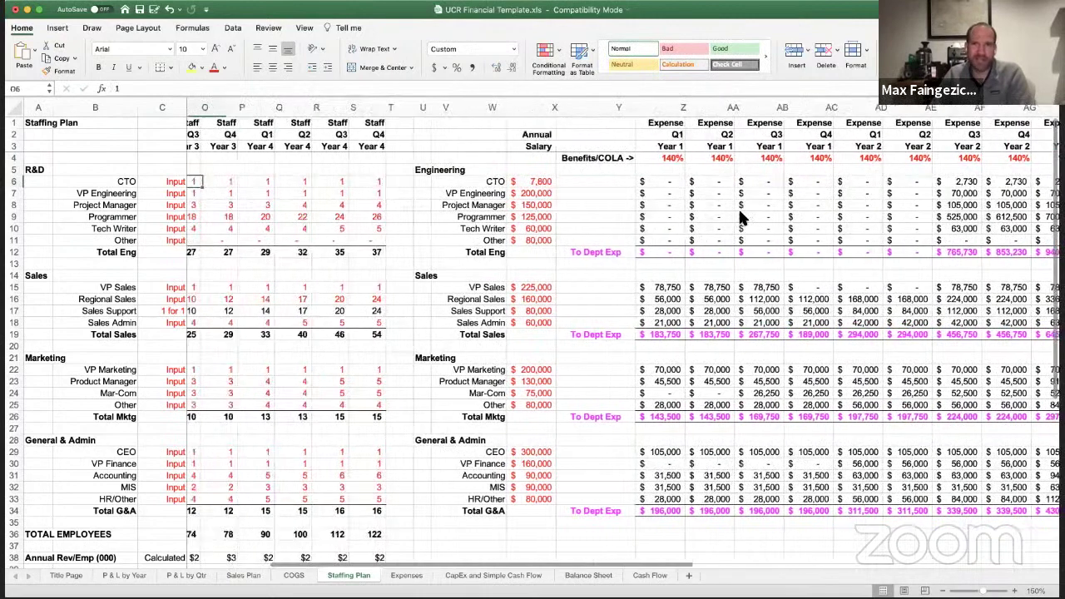
pyautogui.press('Right')
pyautogui.press('Right')
pyautogui.press('Right')
pyautogui.press('Right')
pyautogui.press('Right')
pyautogui.press('Right')
pyautogui.press('Right')
pyautogui.press('Right')
pyautogui.press('Right')
pyautogui.press('Right')
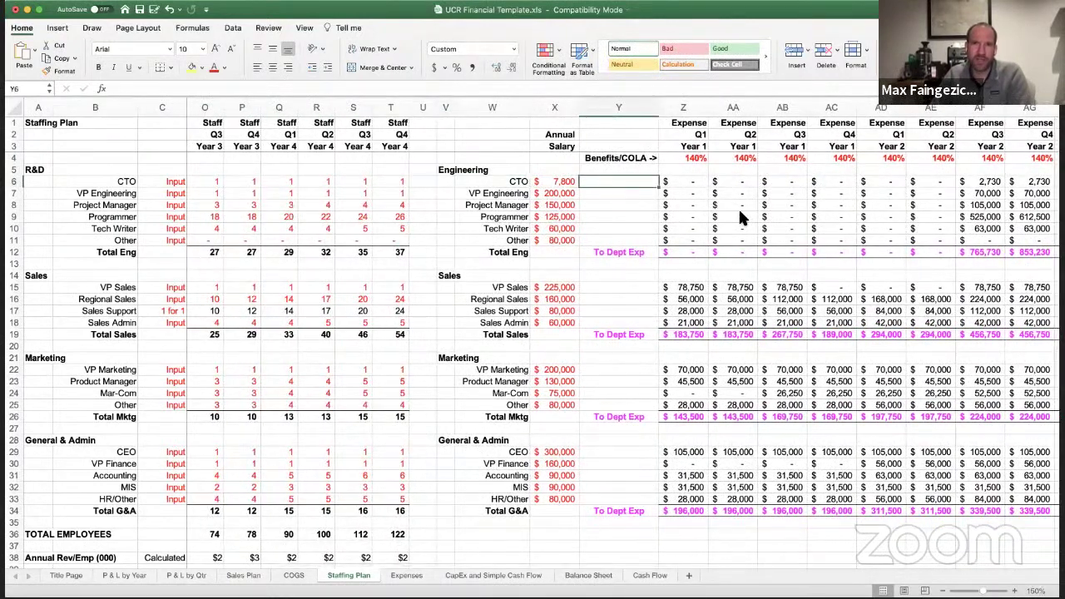
# - Clear the annual salaries of the VP Engineering and the Project Manager
pyautogui.press('Down')
pyautogui.press('Left')
pyautogui.press('Delete')
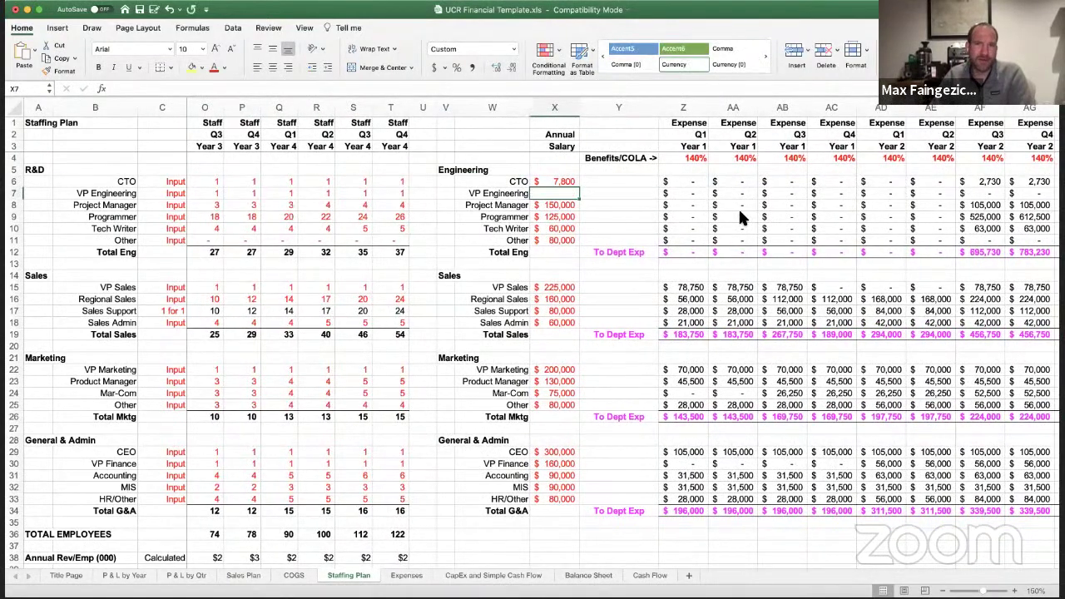
pyautogui.press('Down')
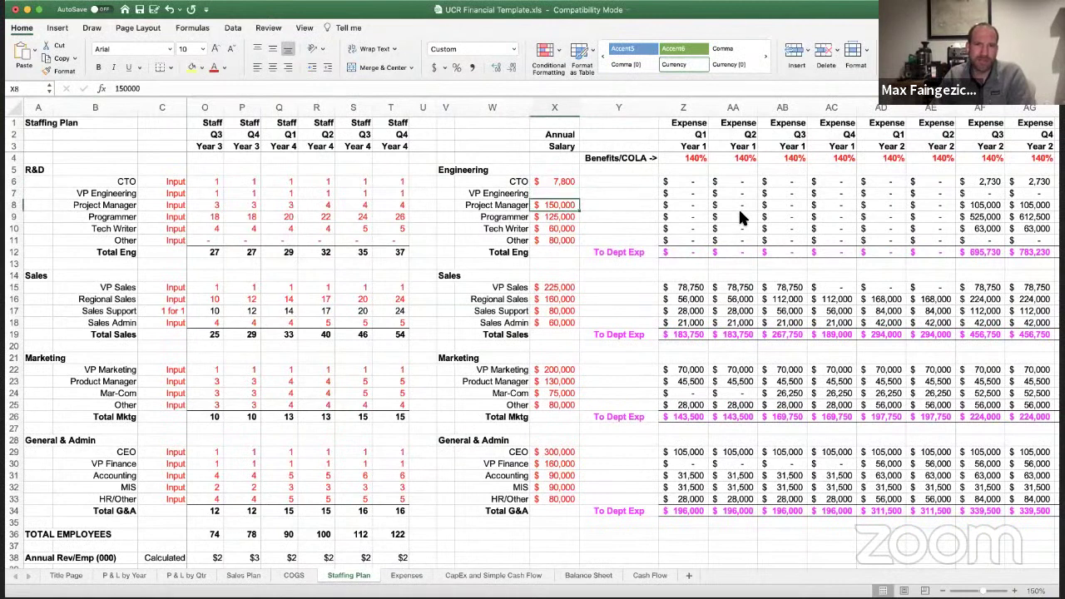
pyautogui.press('Delete')
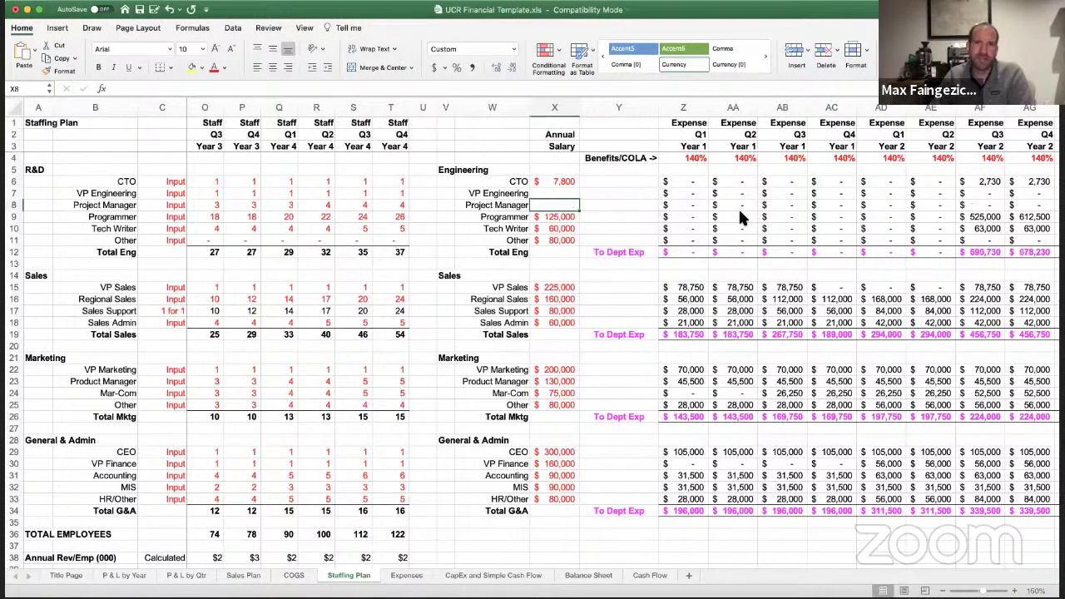
# - Set the Programmer's annual salary to $6,000 and clear the Tech Writer and Engineering Other salaries
pyautogui.press('Down')
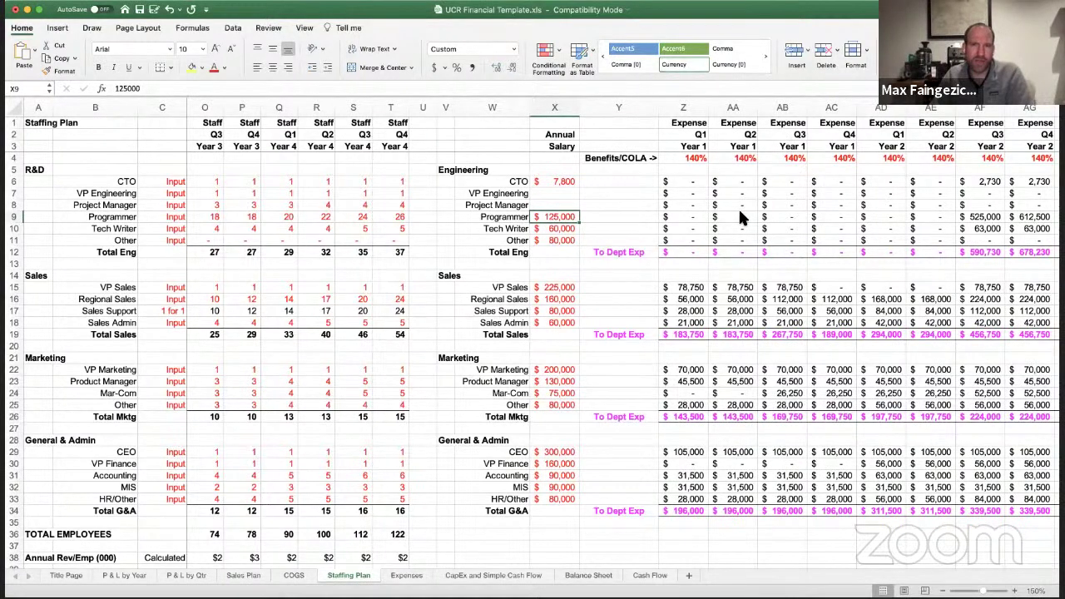
pyautogui.write('6000')
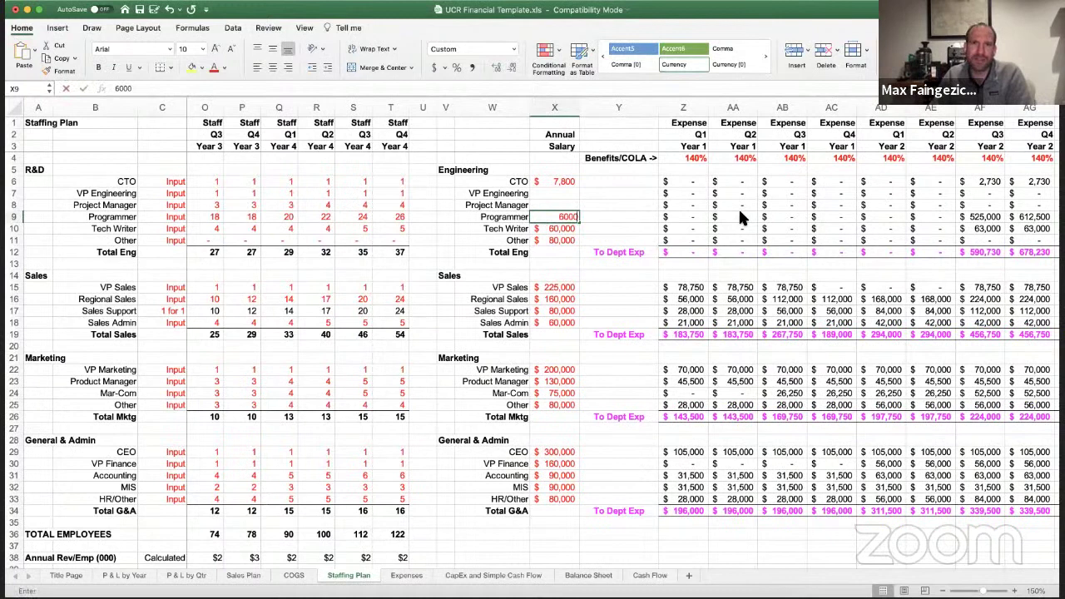
pyautogui.press('Return')
pyautogui.press('Delete')
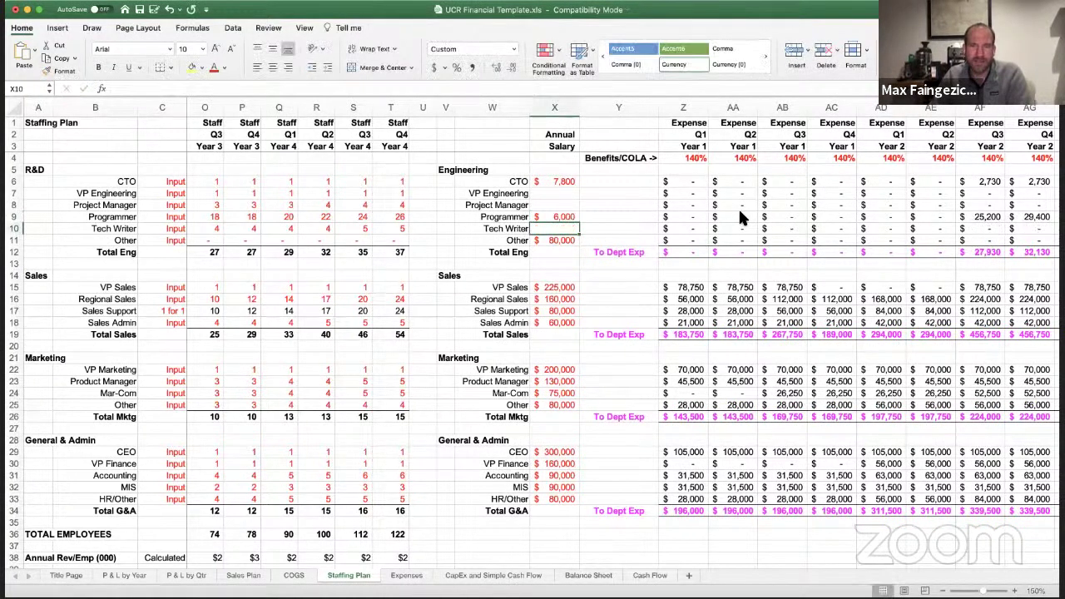
pyautogui.press('Return')
pyautogui.press('Delete')
# - Look across the Engineering Other row's quarterly expenses for Year 1 and early Year 2
pyautogui.press('Right')
pyautogui.press('Right')
pyautogui.press('Right')
pyautogui.press('Right')
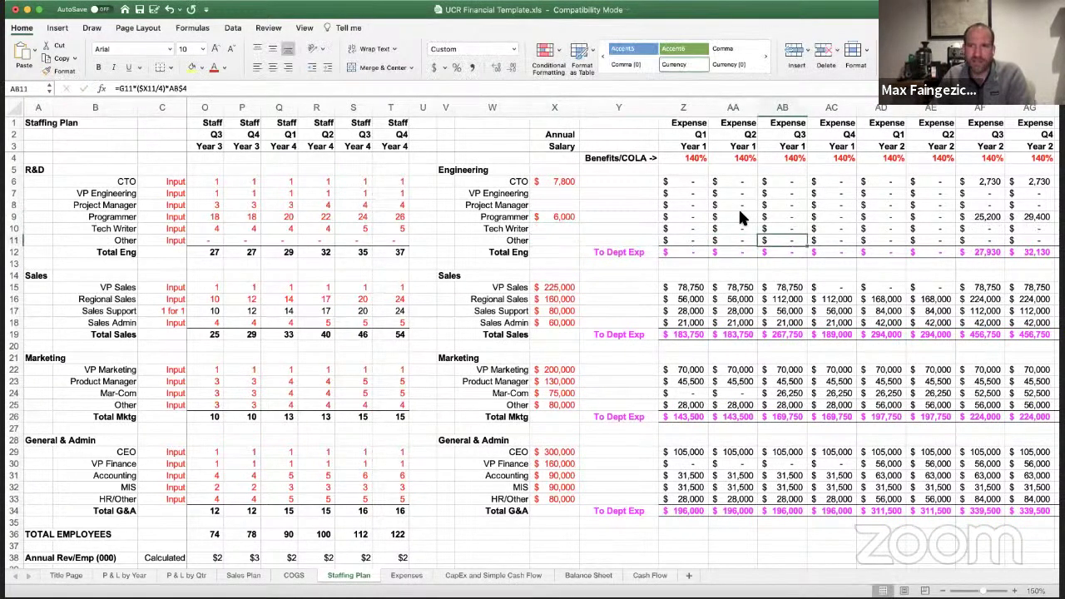
pyautogui.press('Right')
pyautogui.press('Right')
pyautogui.press('Right')
pyautogui.press('Left')
pyautogui.press('Left')
pyautogui.press('Left')
pyautogui.press('Left')
pyautogui.press('Left')
pyautogui.press('Left')
pyautogui.press('Left')
pyautogui.press('Left')
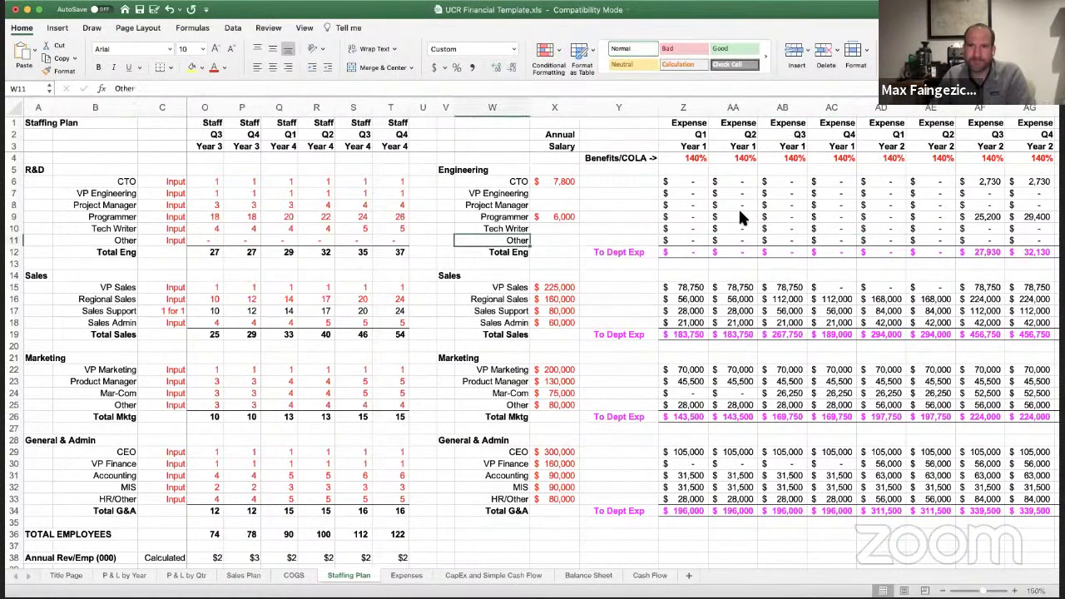
pyautogui.press('Left')
pyautogui.press('Right')
pyautogui.press('Right')
pyautogui.press('Right')
pyautogui.press('Right')
pyautogui.press('Left')
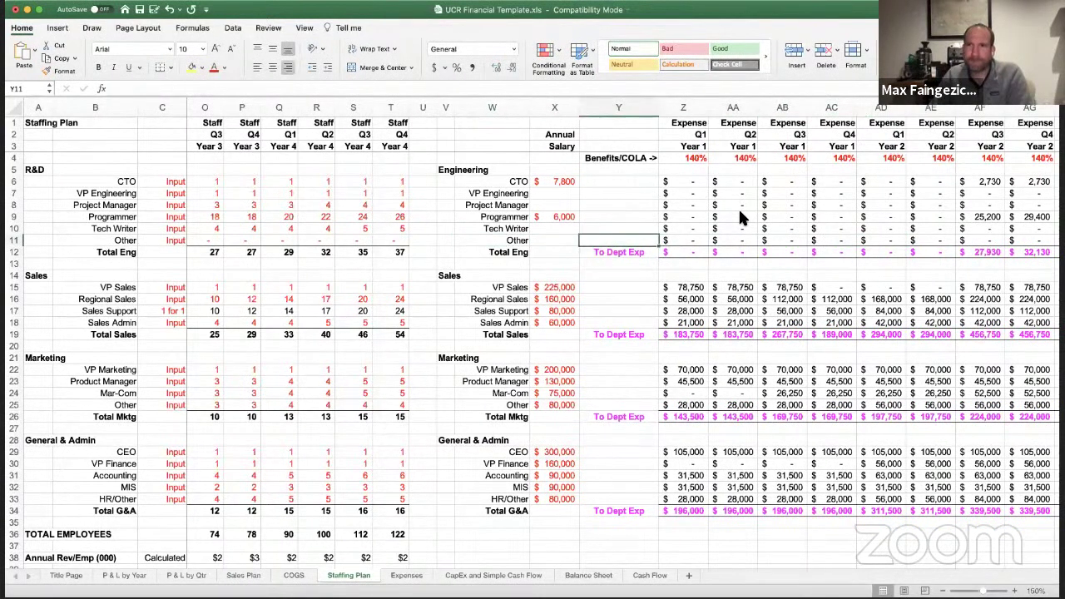
# - Inspect which cells feed the Programmer's Q3 Year 2 expense formula, and return to the Programmer's Q1 Year 1 expense
pyautogui.press('Right')
pyautogui.press('Right')
pyautogui.press('Right')
pyautogui.press('Right')
pyautogui.press('Right')
pyautogui.press('Right')
pyautogui.press('Right')
pyautogui.press('Up')
pyautogui.press('Up')
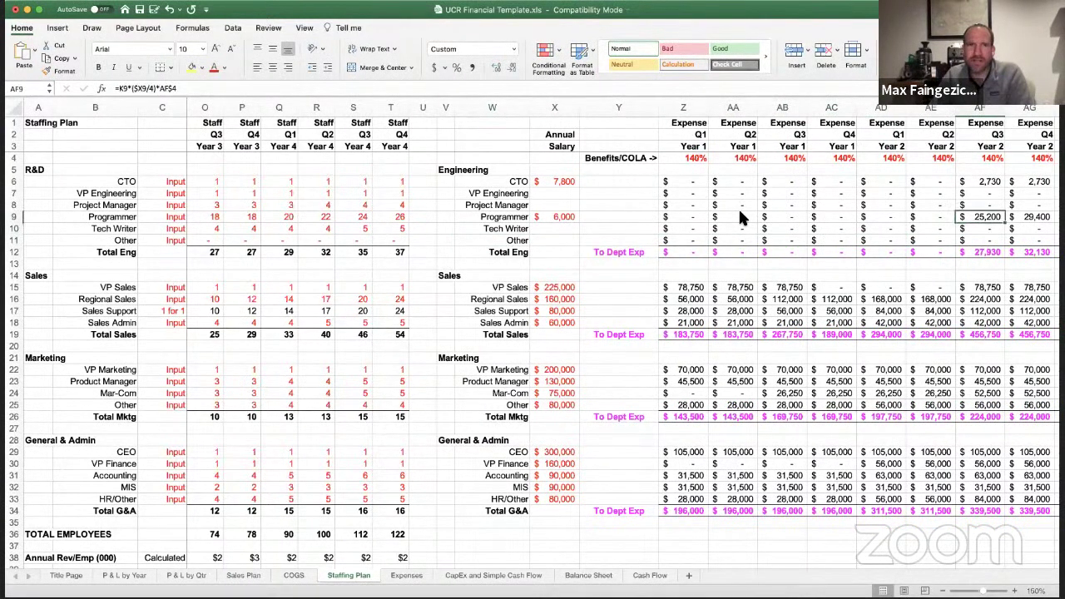
pyautogui.press('F2')
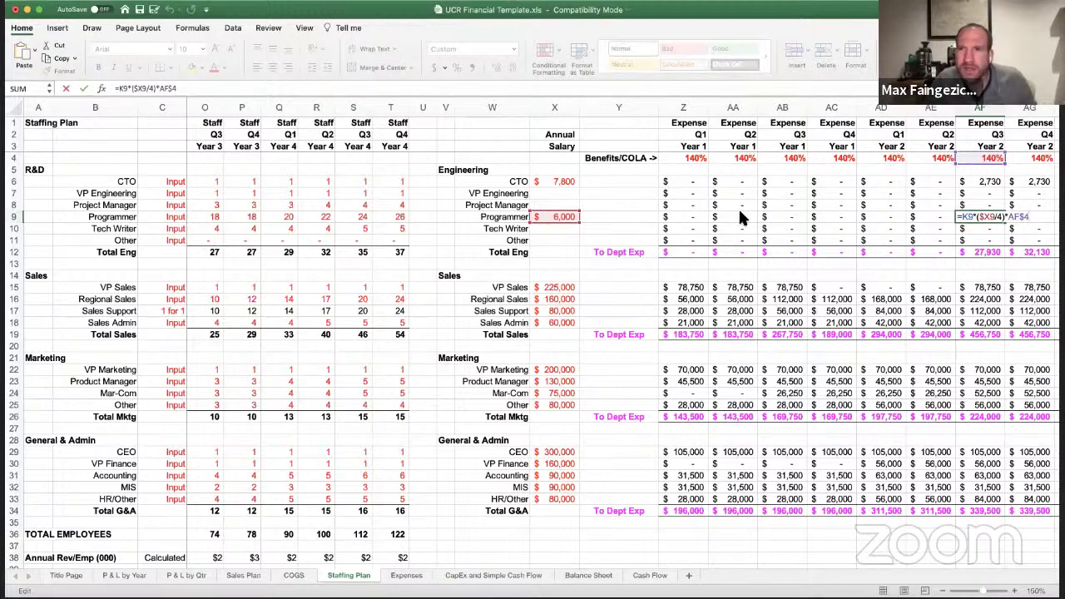
pyautogui.hotkey('shift', 'Tab')
pyautogui.press('Left')
pyautogui.press('Left')
pyautogui.press('Left')
pyautogui.press('Left')
pyautogui.press('Left')
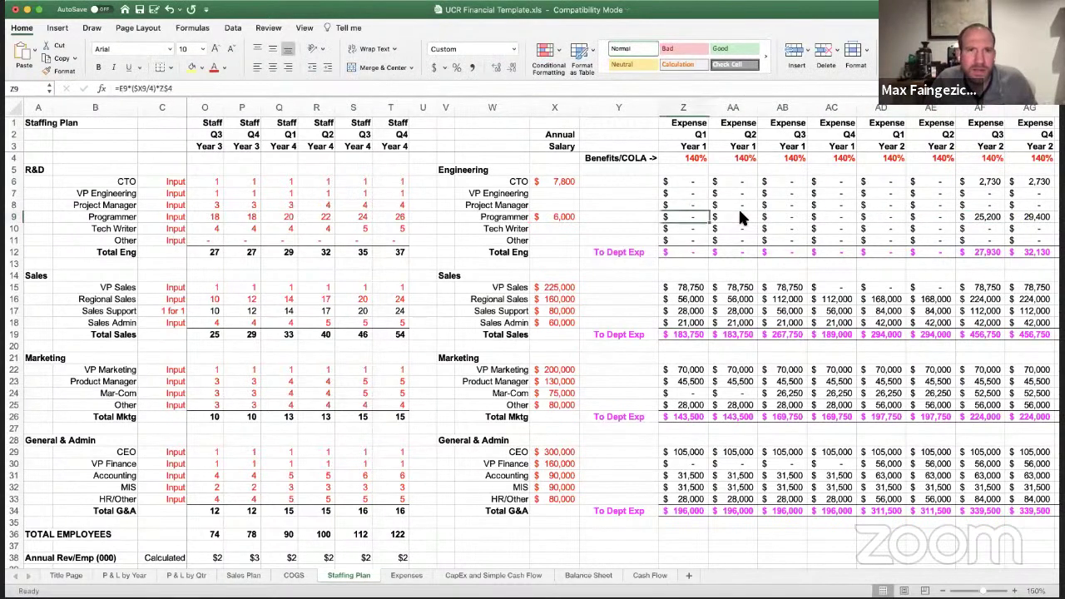
# - Set the Programmer headcount for Q3 Year 2 to 1
pyautogui.press('Left')
pyautogui.press('Left')
pyautogui.press('Left')
pyautogui.press('Left')
pyautogui.press('Left')
pyautogui.press('Left')
pyautogui.press('Left')
pyautogui.press('Left')
pyautogui.press('Left')
pyautogui.press('Left')
pyautogui.press('Left')
pyautogui.press('Left')
pyautogui.press('Left')
pyautogui.press('Left')
pyautogui.press('Left')
pyautogui.press('Left')
pyautogui.press('Left')
pyautogui.press('Left')
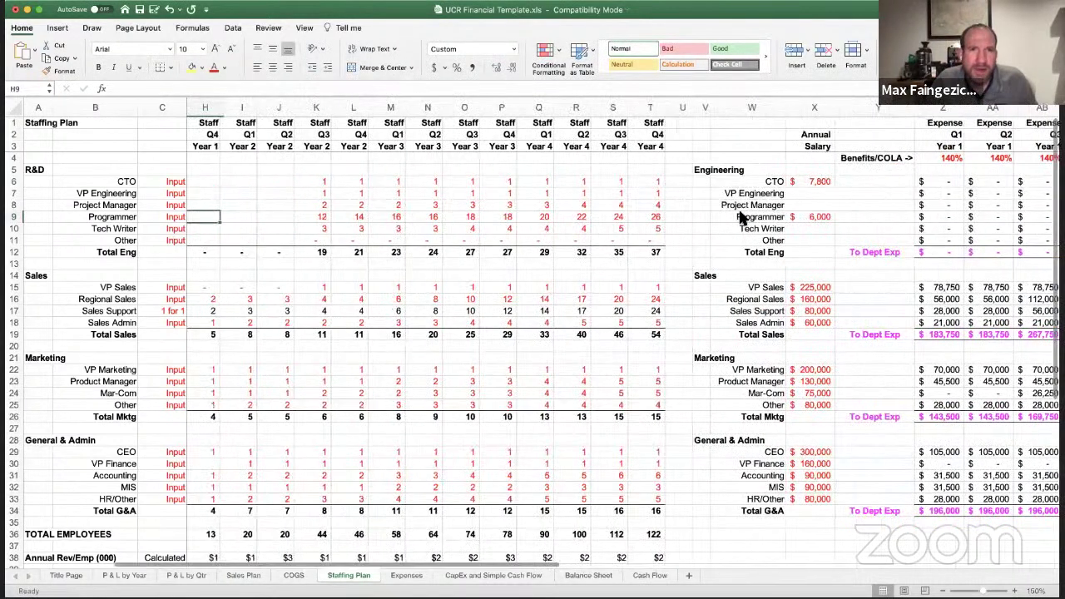
pyautogui.press('Left')
pyautogui.press('Right')
pyautogui.press('Right')
pyautogui.press('Right')
pyautogui.press('Right')
pyautogui.write('1')
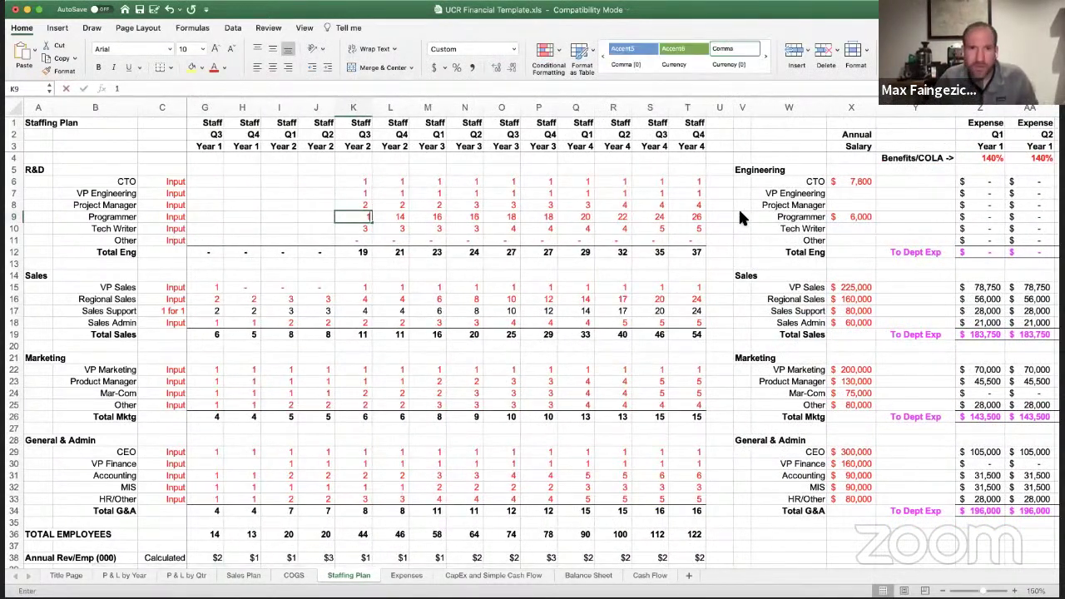
# - Set the VP Engineering and Project Manager headcounts for Q3 Year 2 to 0
pyautogui.press('Up')
pyautogui.press('Up')
pyautogui.write('0')
pyautogui.press('Down')
pyautogui.write('0')
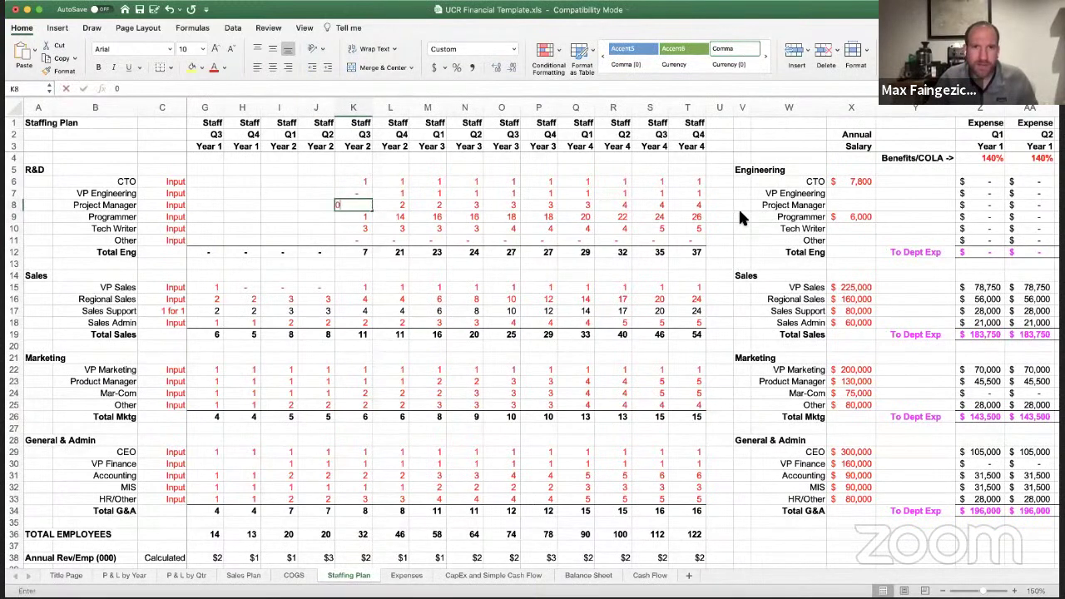
# - Copy the Q3 Year 2 VP Engineering and Project Manager headcounts across all quarters through Q4 Year 4
pyautogui.press('Up')
pyautogui.hotkey('shift', 'Down')
pyautogui.hotkey('ctrl', 'c')
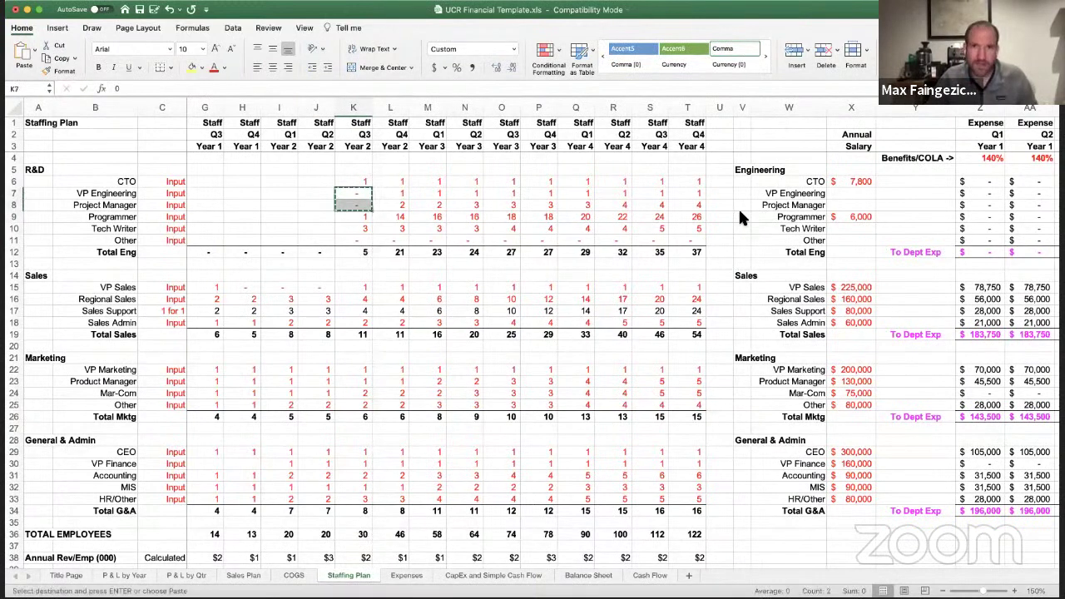
pyautogui.hotkey('shift', 'Right')
pyautogui.hotkey('shift', 'Right')
pyautogui.hotkey('shift', 'Right')
pyautogui.hotkey('shift', 'Right')
pyautogui.hotkey('shift', 'Right')
pyautogui.hotkey('shift', 'Right')
pyautogui.hotkey('shift', 'Right')
pyautogui.hotkey('shift', 'Right')
pyautogui.hotkey('shift', 'Right')
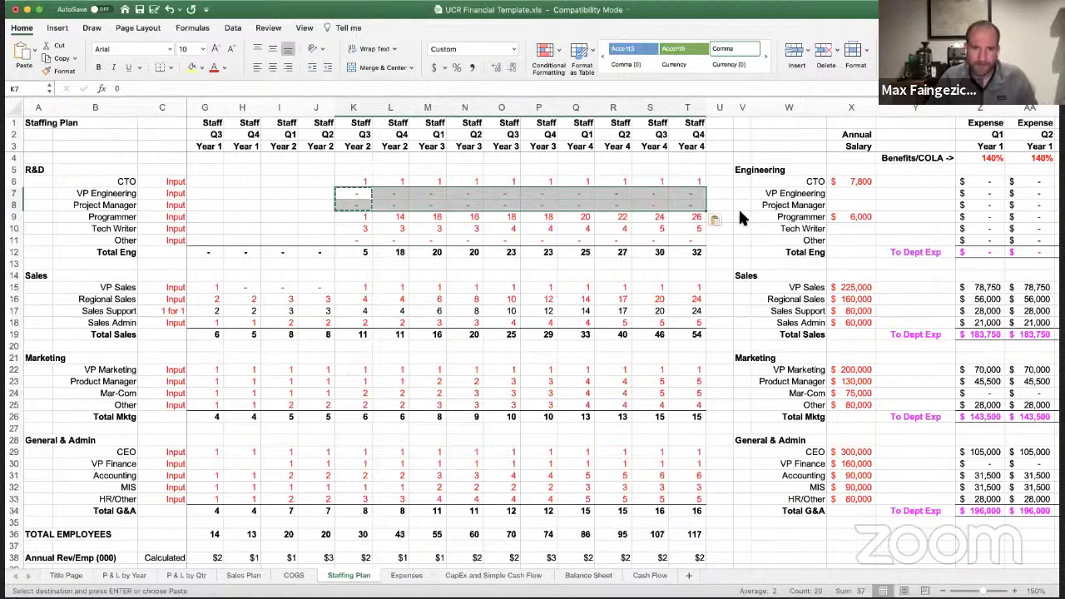
pyautogui.hotkey('ctrl', 'v')
# - Copy the Programmer's Q3 Year 2 headcount across all quarters through Q4 Year 4
pyautogui.press('Down')
pyautogui.press('Down')
pyautogui.hotkey('shift', 'Right')
pyautogui.hotkey('shift', 'Right')
pyautogui.hotkey('shift', 'Right')
pyautogui.hotkey('shift', 'Right')
pyautogui.hotkey('shift', 'Right')
pyautogui.hotkey('shift', 'Right')
pyautogui.hotkey('shift', 'Right')
pyautogui.hotkey('shift', 'Right')
pyautogui.hotkey('shift', 'Right')
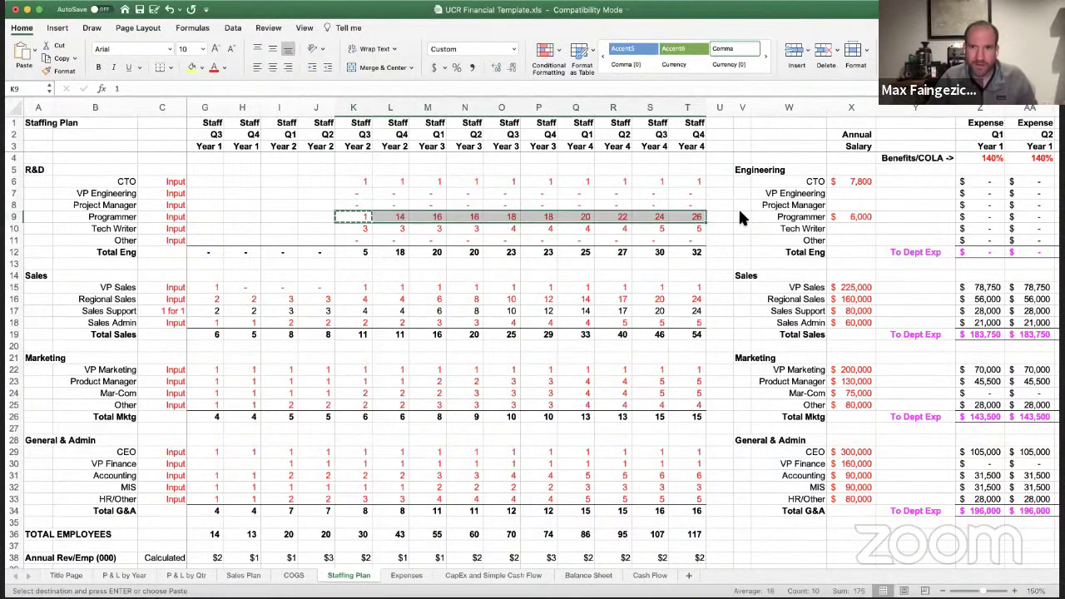
pyautogui.hotkey('ctrl', 'v')
# - Set the Tech Writer headcount to 0 for every quarter from Q3 Year 2 through Q4 Year 4
pyautogui.press('Down')
pyautogui.write('0')
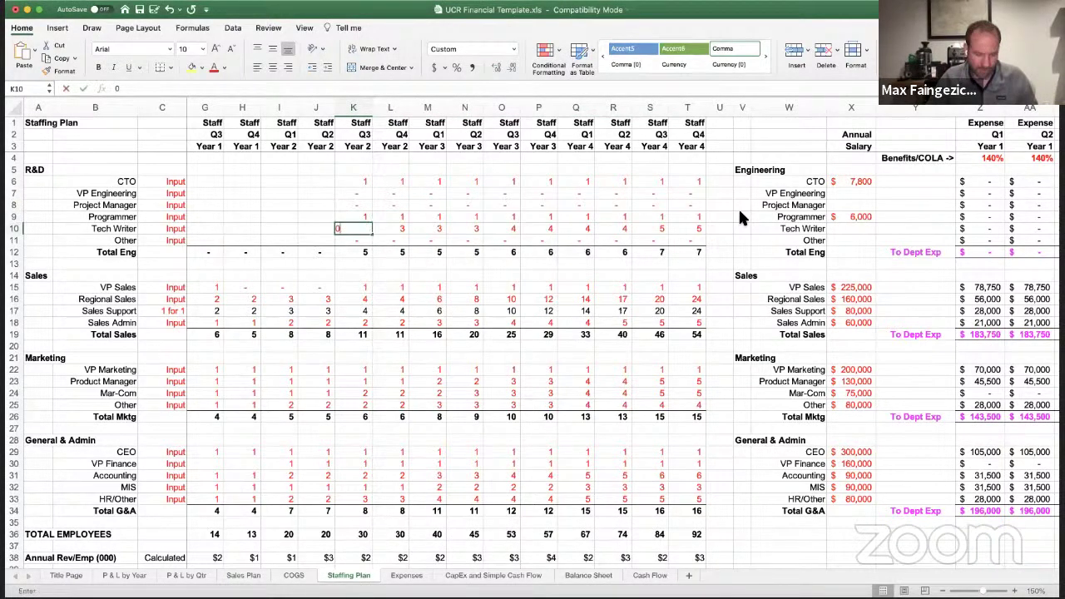
pyautogui.hotkey('ctrl', 'Return')
pyautogui.hotkey('shift', 'Right')
pyautogui.hotkey('shift', 'Right')
pyautogui.hotkey('shift', 'Right')
pyautogui.hotkey('shift', 'Right')
pyautogui.hotkey('shift', 'Right')
pyautogui.hotkey('shift', 'Right')
pyautogui.hotkey('shift', 'Right')
pyautogui.hotkey('shift', 'Right')
pyautogui.hotkey('shift', 'Right')
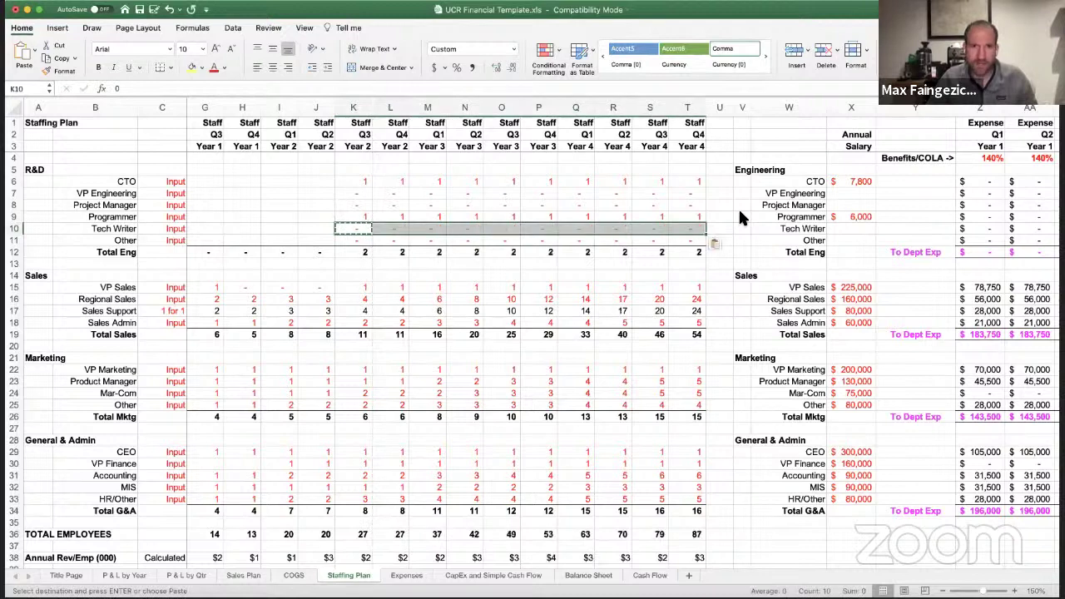
pyautogui.press('Return')
# - Review the Q3 Year 2 headcounts from the Programmer row down to VP Sales
pyautogui.press('Down')
pyautogui.press('Down')
pyautogui.press('Down')
pyautogui.press('Down')
pyautogui.press('Down')
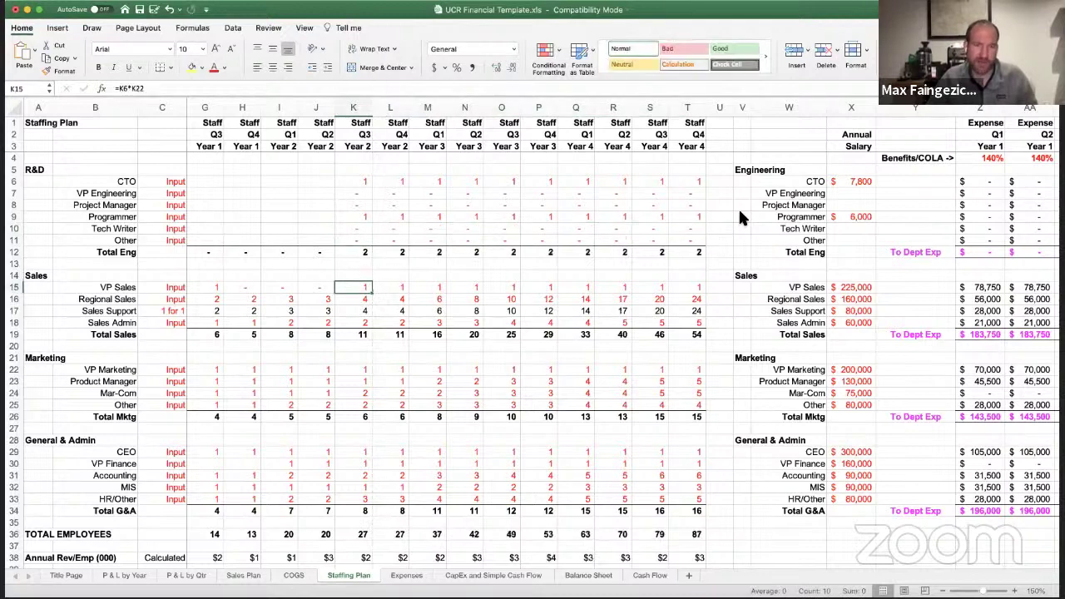
pyautogui.press('Up')
pyautogui.press('Up')
pyautogui.press('Up')
pyautogui.press('Up')
pyautogui.press('Up')
pyautogui.press('Up')
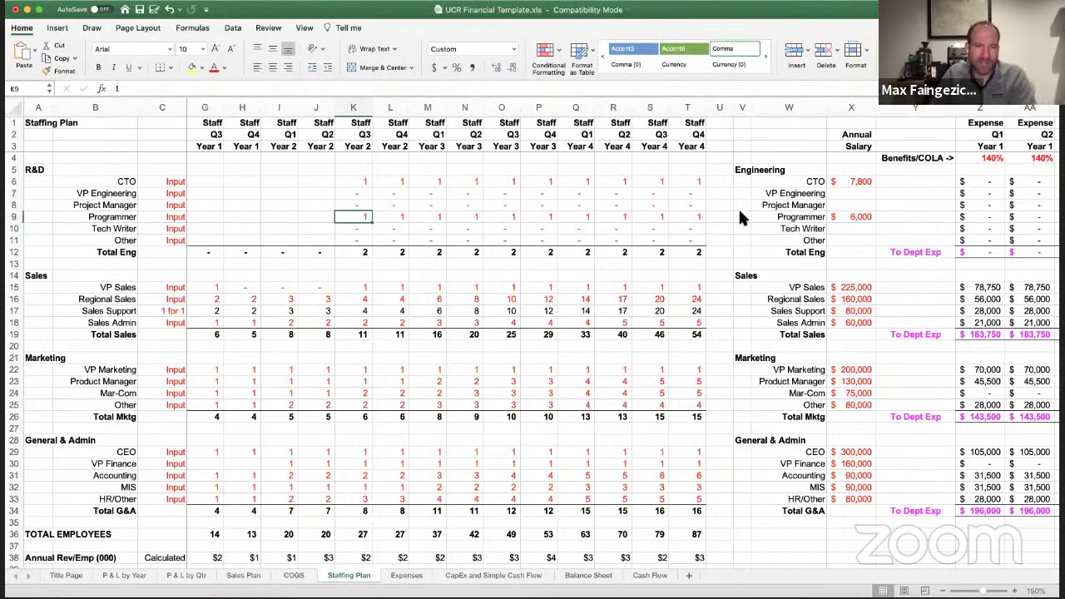
pyautogui.press('Down')
pyautogui.press('Down')
pyautogui.press('Down')
pyautogui.press('Down')
pyautogui.press('Down')
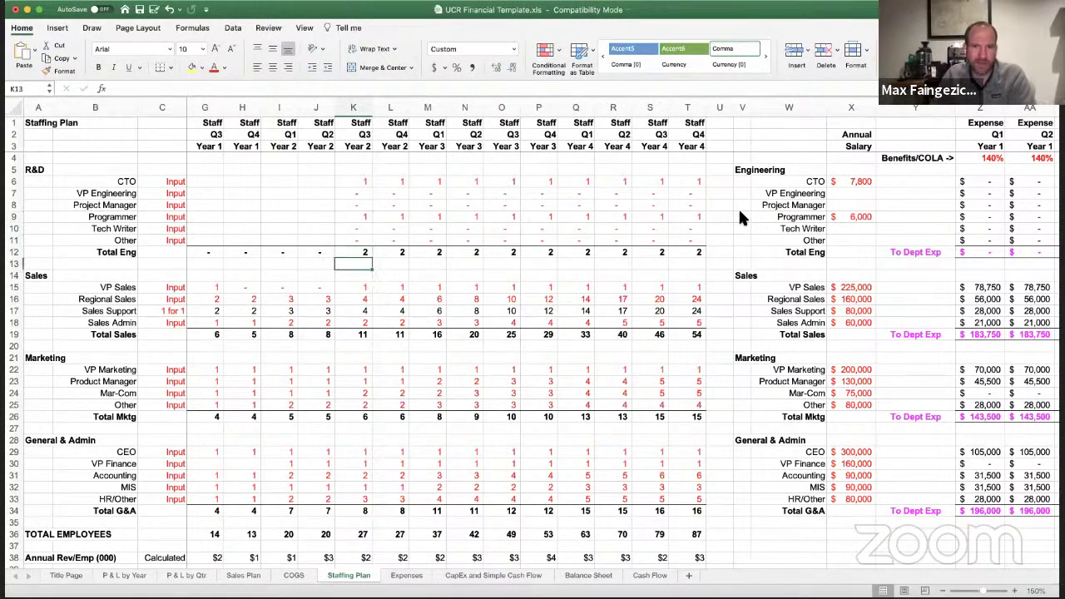
# - Clear the VP Sales headcounts from Q1 Year 1 through Q2 Year 2
pyautogui.press('Down')
pyautogui.press('Down')
pyautogui.press('Down')
pyautogui.press('Left')
pyautogui.press('Left')
pyautogui.press('Left')
pyautogui.press('Left')
pyautogui.press('Left')
pyautogui.press('Left')
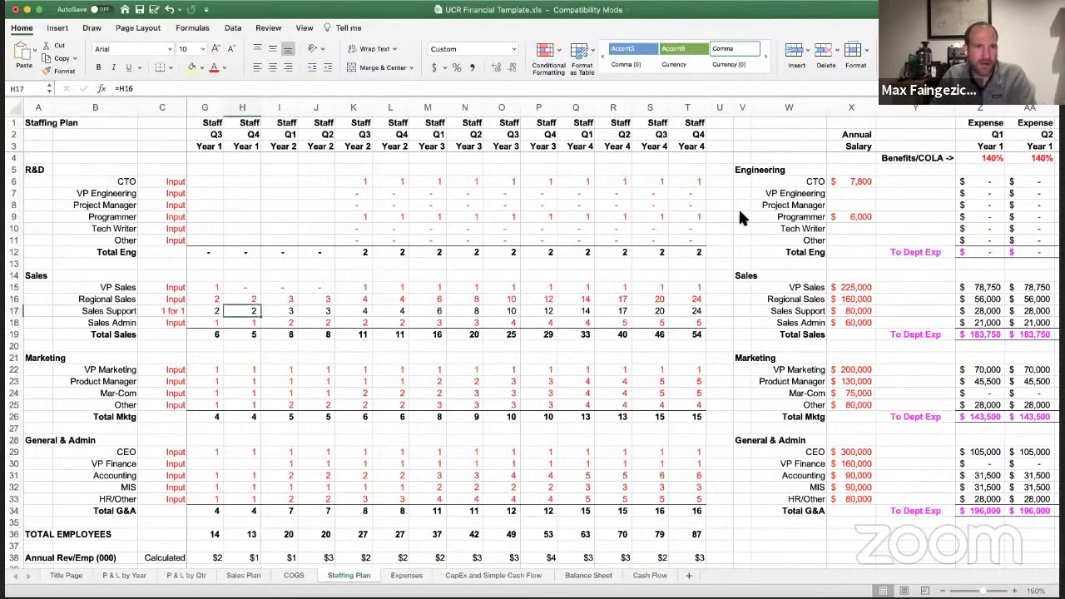
pyautogui.press('Left')
pyautogui.press('Left')
pyautogui.press('Left')
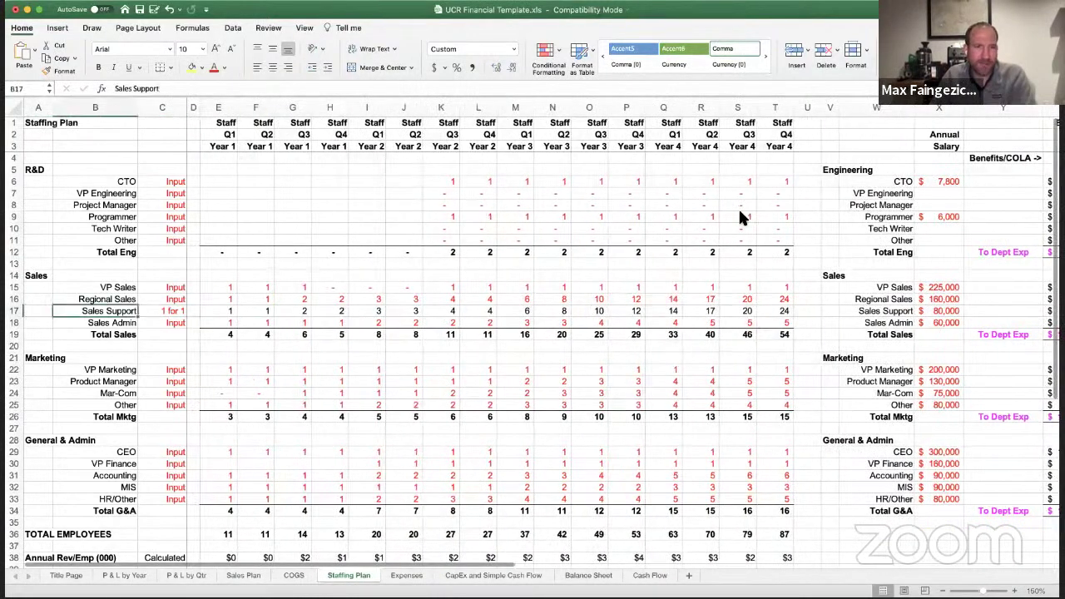
pyautogui.press('Right')
pyautogui.press('Right')
pyautogui.press('Up')
pyautogui.press('Up')
pyautogui.press('Right')
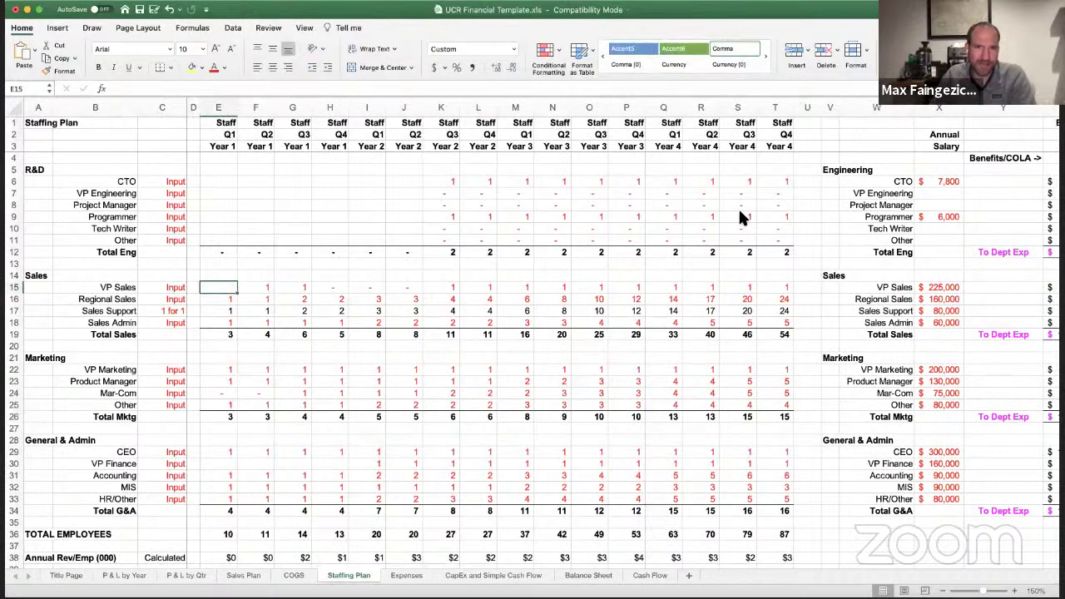
pyautogui.press('Right')
pyautogui.press('Delete')
pyautogui.press('Right')
pyautogui.press('Delete')
pyautogui.press('Right')
pyautogui.press('Delete')
pyautogui.press('Right')
pyautogui.press('Right')
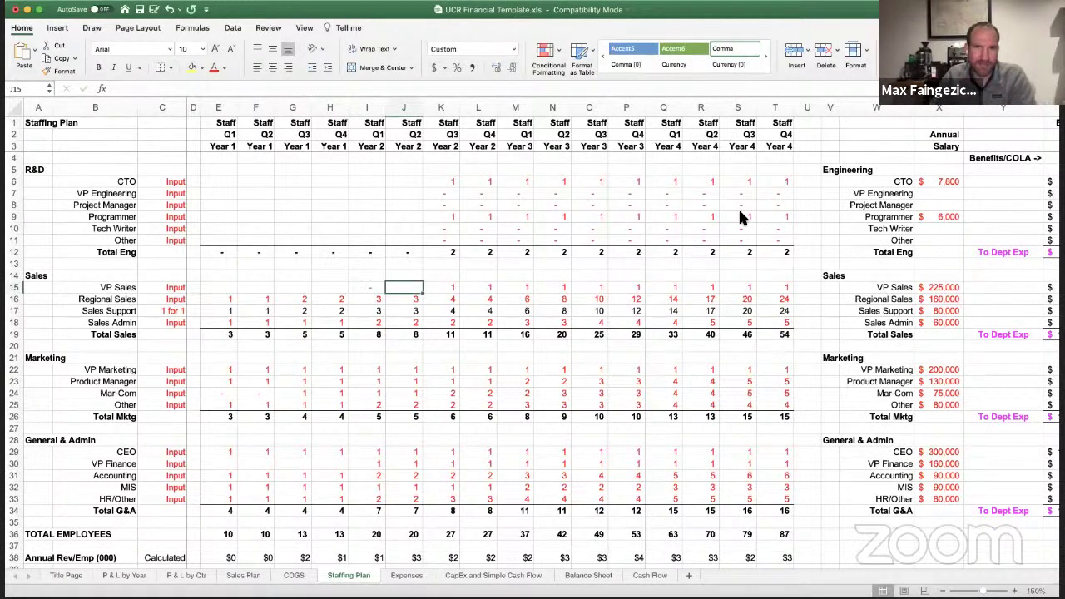
pyautogui.press('Left')
pyautogui.press('Delete')
pyautogui.press('Right')
# - Check the VP Sales Q3 Year 2 headcount formula against the Engineering rows above it
pyautogui.press('Right')
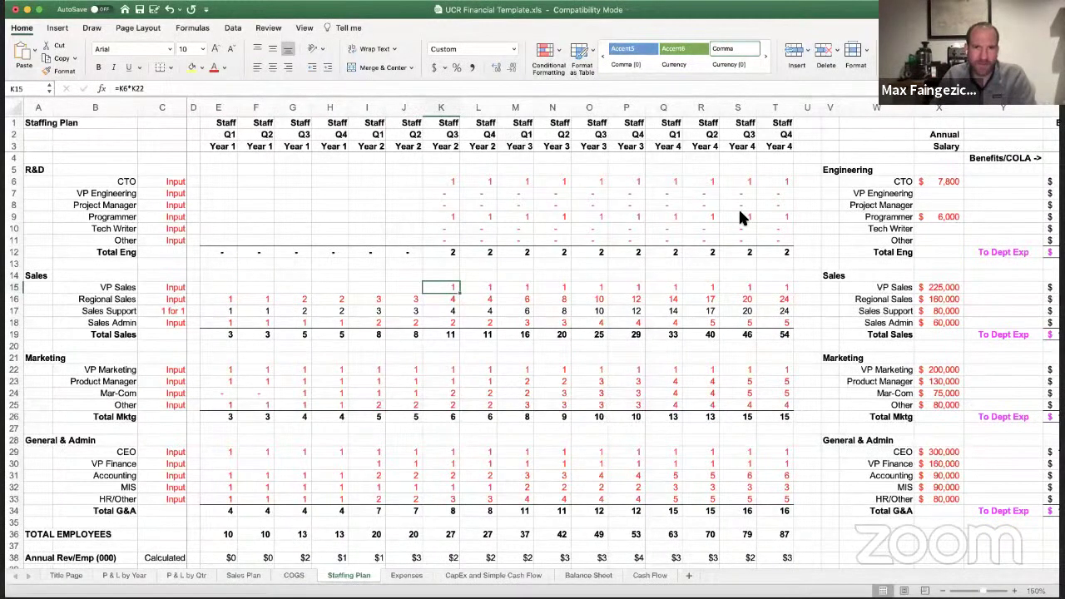
pyautogui.press('super+c')
pyautogui.press('Up')
pyautogui.press('Up')
pyautogui.press('Up')
pyautogui.press('Up')
pyautogui.press('Up')
pyautogui.press('Up')
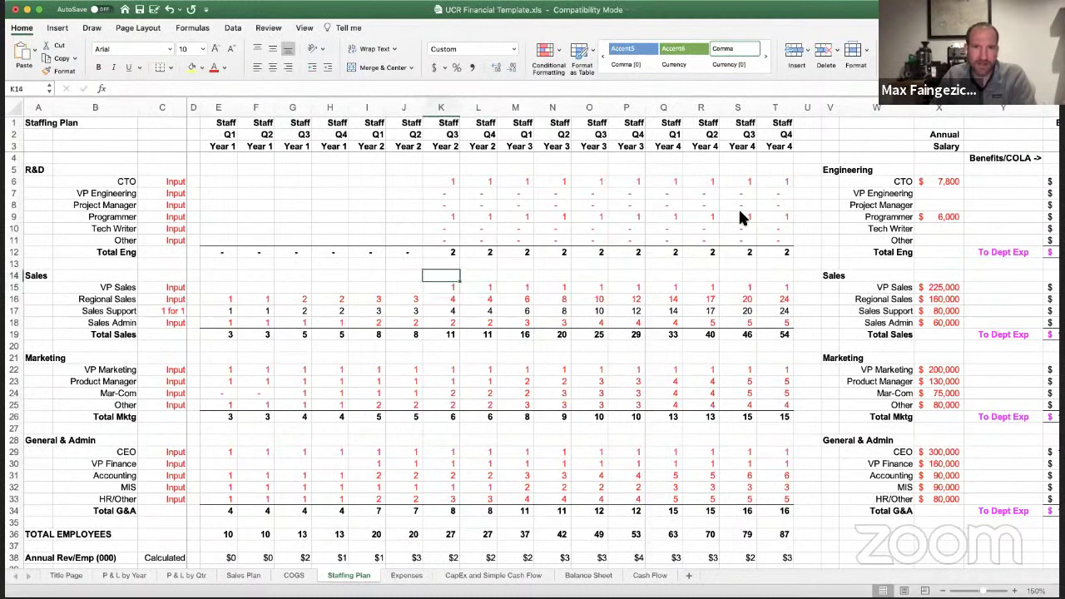
pyautogui.press('Down')
pyautogui.press('Down')
pyautogui.press('Down')
pyautogui.press('Down')
pyautogui.press('Down')
pyautogui.press('Down')
pyautogui.press('Down')
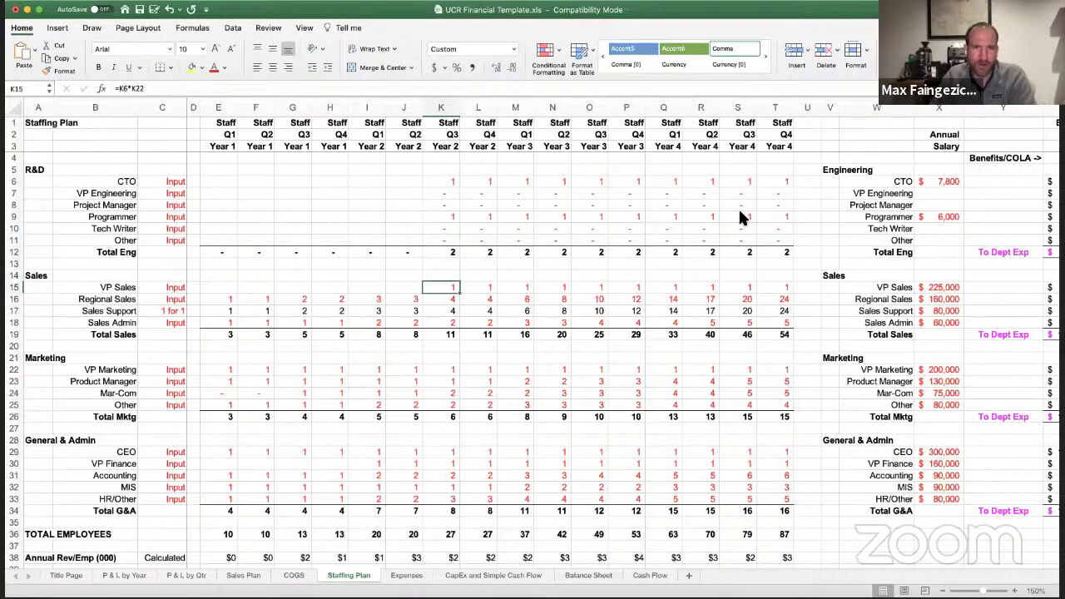
# - Set the Regional Sales, Sales Support and Sales Admin headcounts for Q1 Year 1 to 0
pyautogui.press('Left')
pyautogui.press('Left')
pyautogui.press('Left')
pyautogui.press('Left')
pyautogui.press('Left')
pyautogui.press('Left')
pyautogui.write('0')
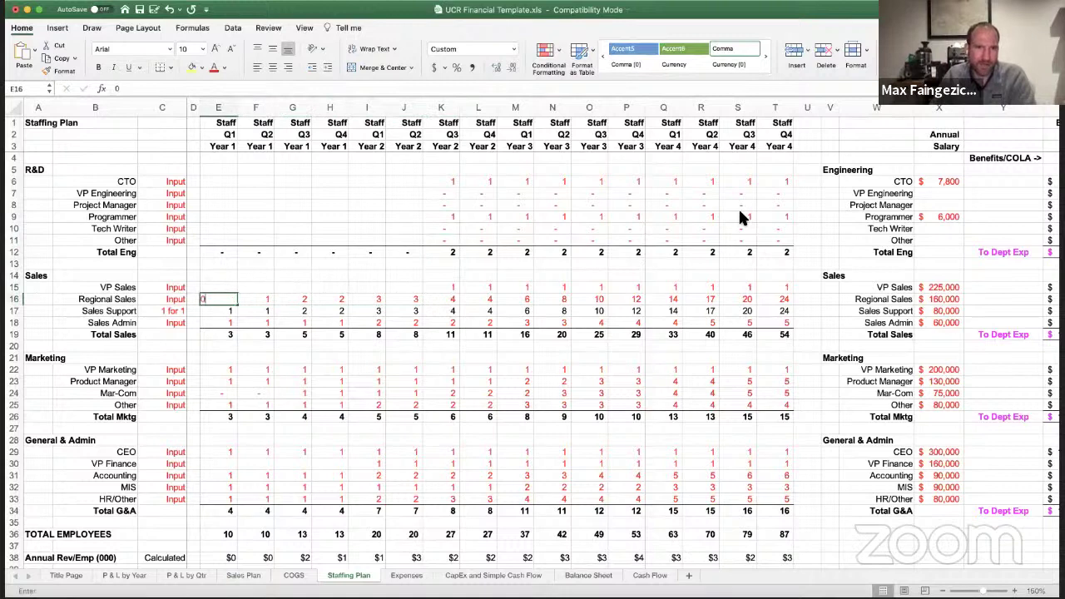
pyautogui.press('Return')
pyautogui.press('Down')
pyautogui.write('0')
pyautogui.press('Return')
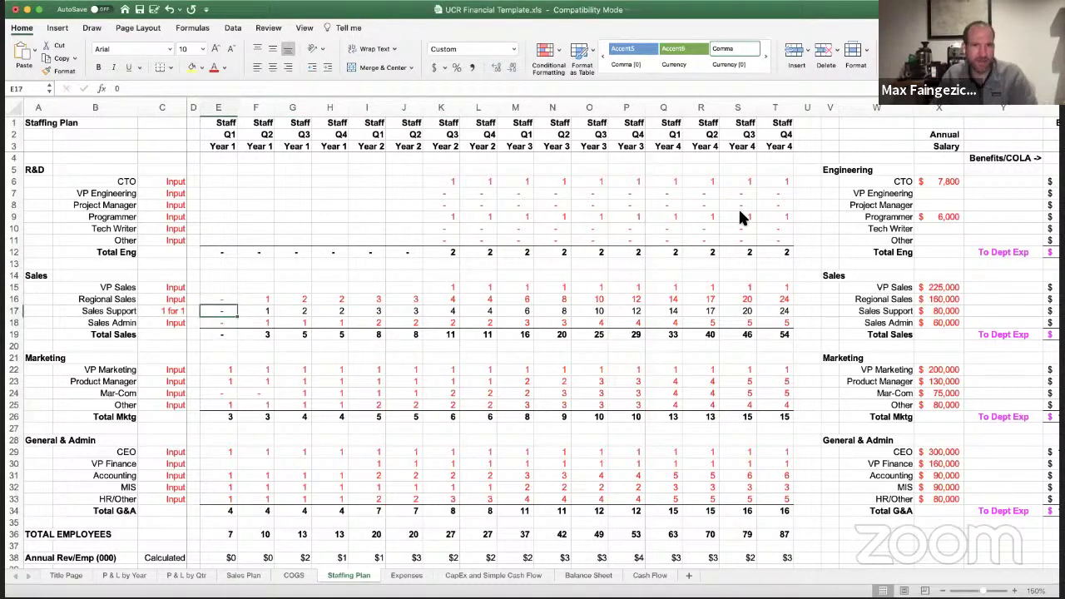
# - Undo the Sales Admin entry for Q1 Year 1 and enter 0 there again
pyautogui.press('Up')
pyautogui.press('Up')
pyautogui.press('Up')
pyautogui.hotkey('shift', 'Down')
pyautogui.hotkey('shift', 'Down')
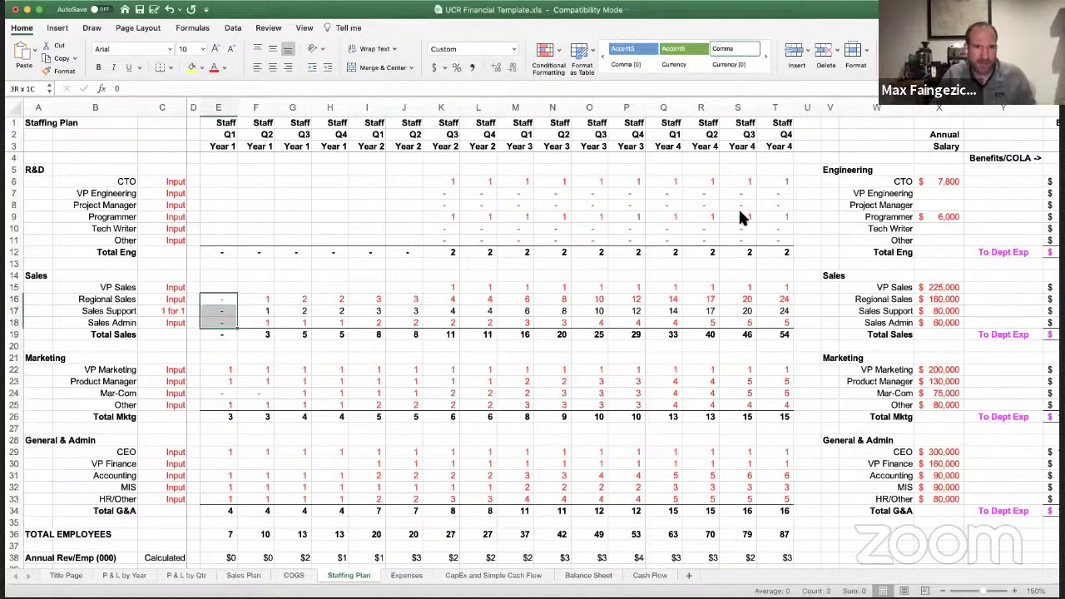
pyautogui.press('Down')
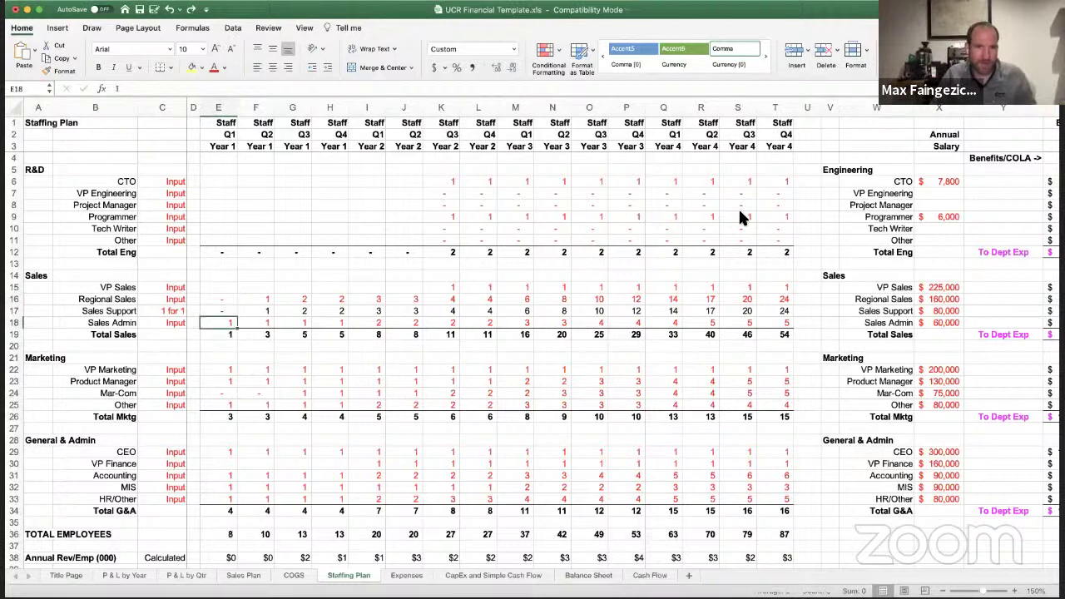
pyautogui.hotkey('ctrl', 'z')
pyautogui.press('Up')
pyautogui.press('Up')
pyautogui.press('Down')
pyautogui.press('Down')
pyautogui.write('0')
pyautogui.press('Return')
pyautogui.press('Up')
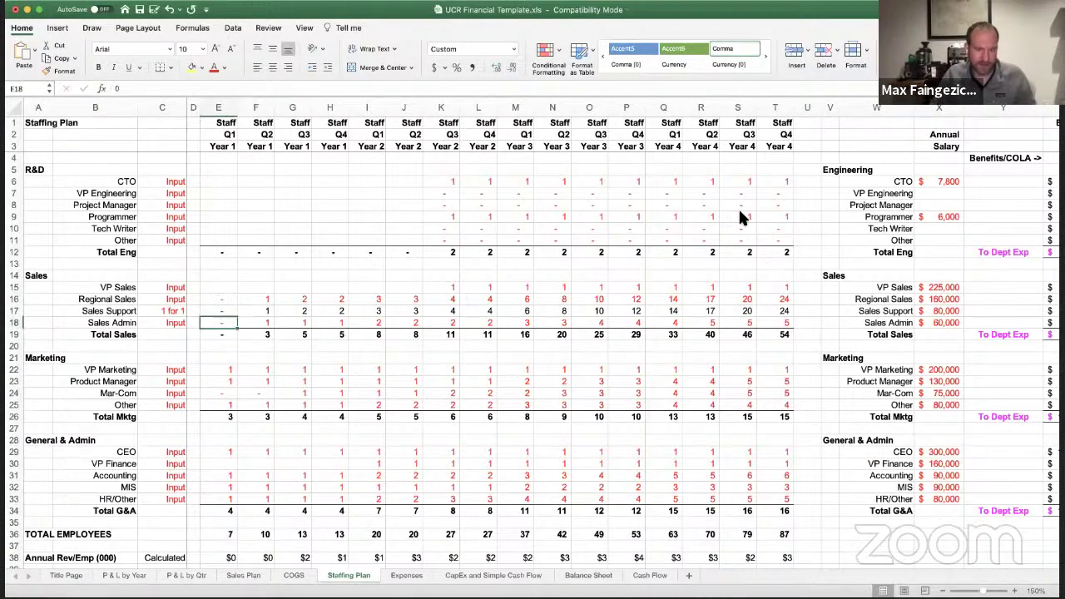
# - Copy the zero Sales Admin headcount across through Q4 Year 4 and into Sales Support's Q1 Year 1 headcount
pyautogui.press('super+c')
pyautogui.press('super+shift+Right')
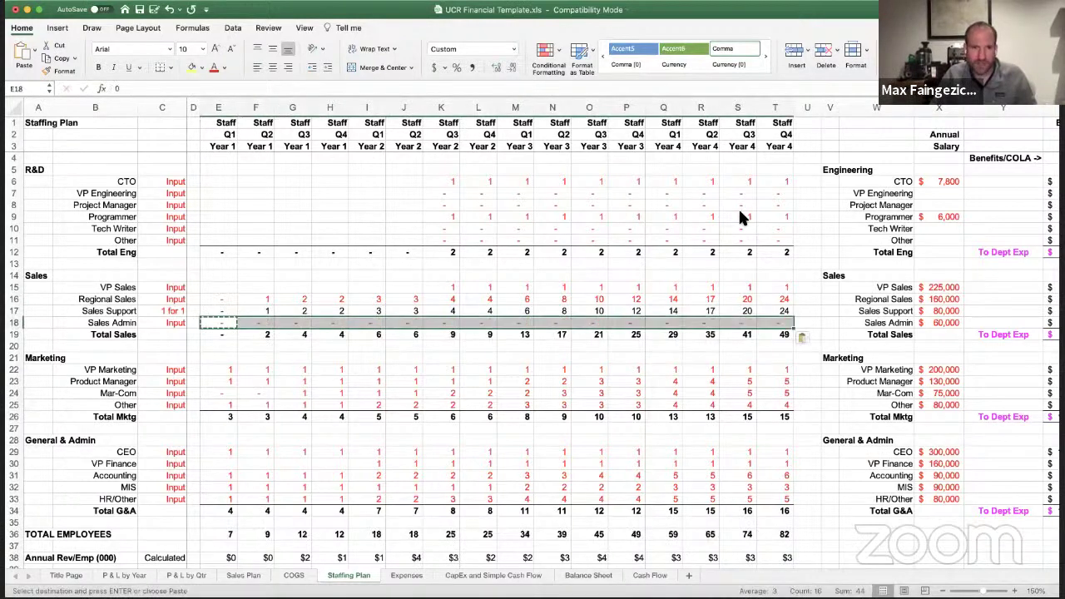
pyautogui.press('super+v')
pyautogui.press('Up')
pyautogui.press('super+v')
# - Copy the zero Regional Sales headcount from Q1 Year 1 across all quarters through Q4 Year 4
pyautogui.press('Up')
pyautogui.press('super+c')
pyautogui.press('super+shift+Right')
pyautogui.press('super+v')
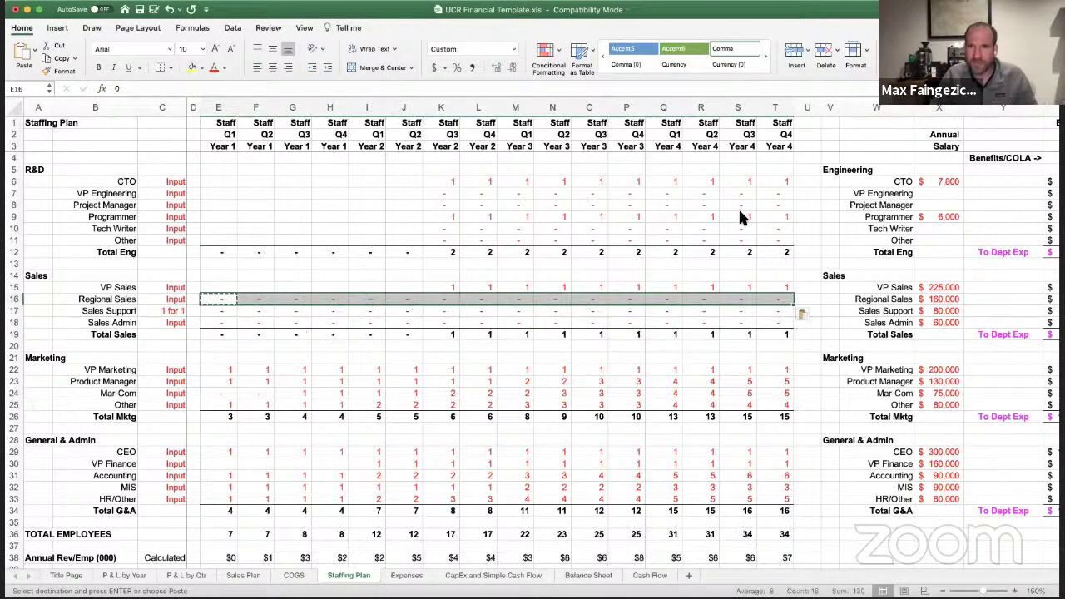
# - Set the annual salary of the VP Sales to 7800
pyautogui.press('Right')
pyautogui.press('Right')
pyautogui.press('Right')
pyautogui.press('Right')
pyautogui.press('Right')
pyautogui.press('Right')
pyautogui.press('Right')
pyautogui.press('Right')
pyautogui.press('Right')
pyautogui.press('Right')
pyautogui.press('Right')
pyautogui.press('Right')
pyautogui.press('Right')
pyautogui.press('Right')
pyautogui.press('Right')
pyautogui.press('Right')
pyautogui.press('Right')
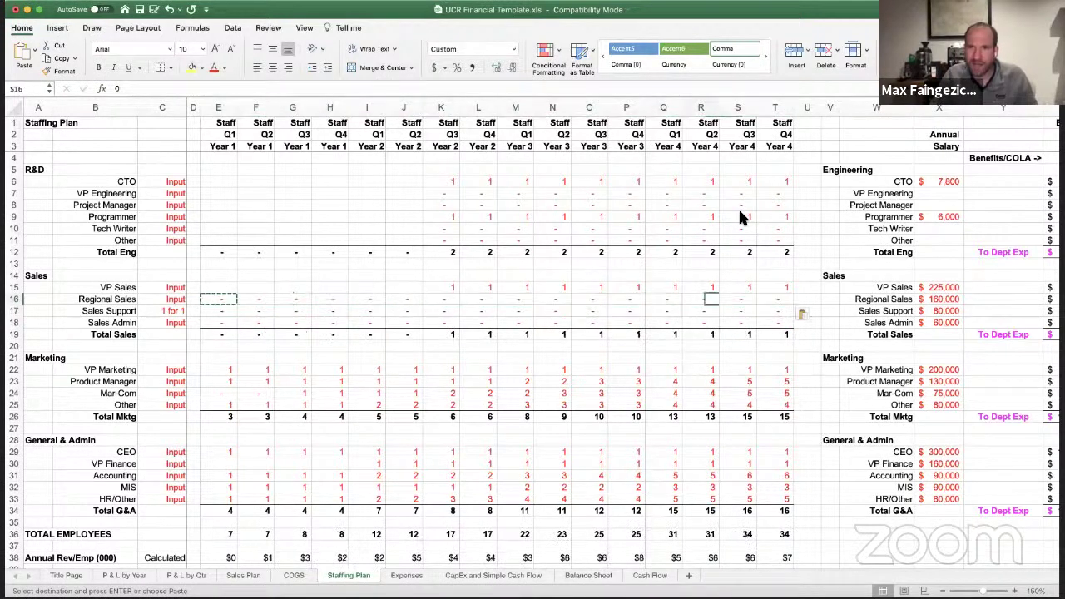
pyautogui.press('Right')
pyautogui.press('Right')
pyautogui.press('Up')
pyautogui.write('7800')
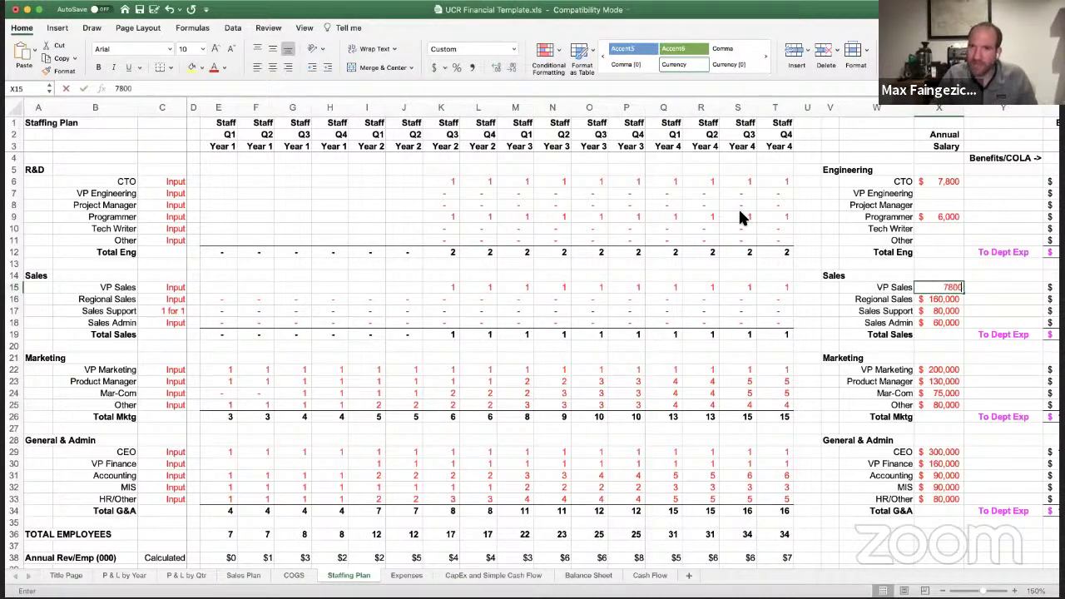
pyautogui.press('Return')
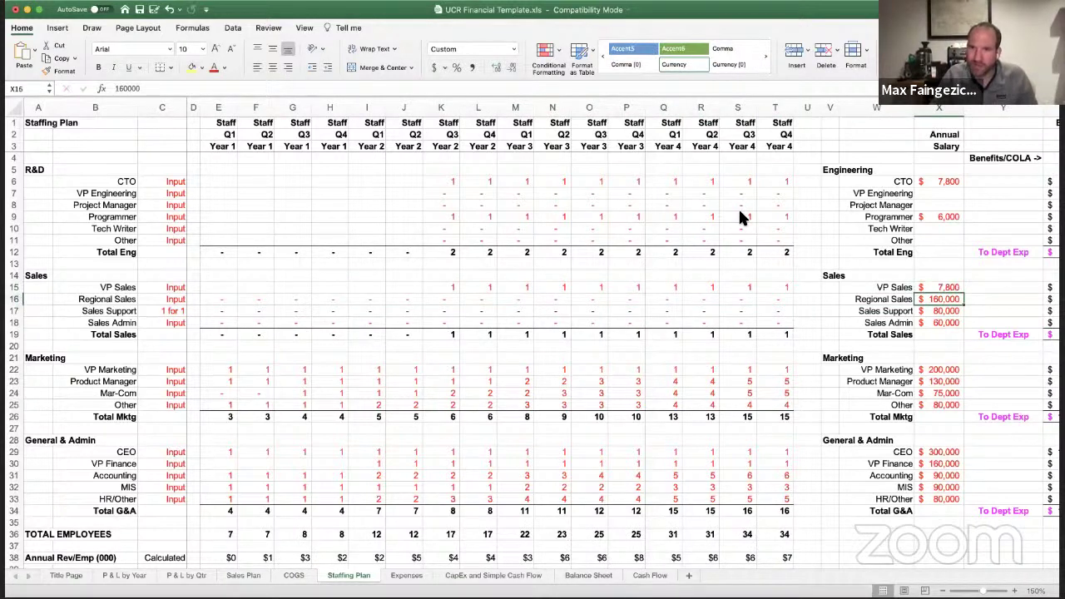
# - Clear the annual salaries of Regional Sales, Sales Support and Sales Admin
pyautogui.press('Delete')
pyautogui.press('Down')
pyautogui.press('Delete')
pyautogui.press('Down')
pyautogui.press('Delete')
pyautogui.press('Down')
pyautogui.press('Down')
pyautogui.press('Down')
pyautogui.press('Down')
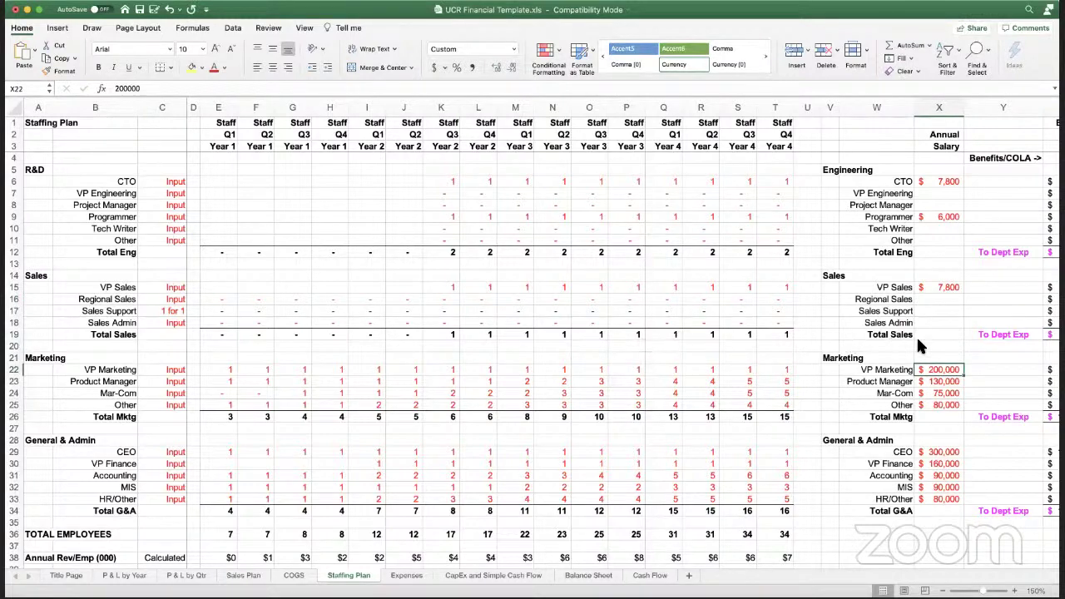
# - Review the headcounts and annual salaries across the Engineering, Sales, Marketing and General & Admin sections
pyautogui.scroll(-3, 723, 309)
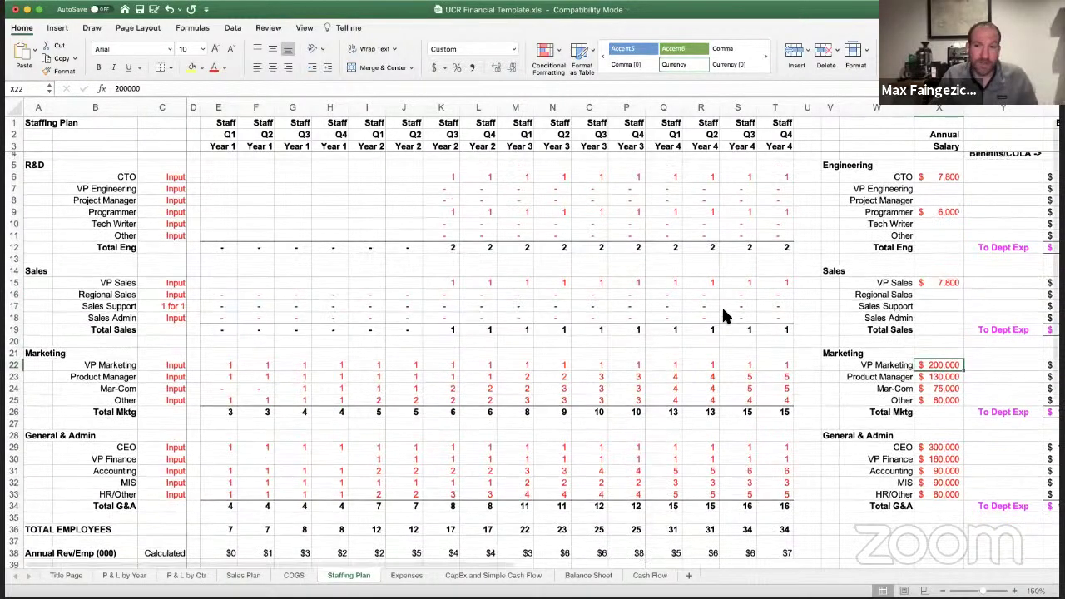
pyautogui.scroll(-3, 722, 315)
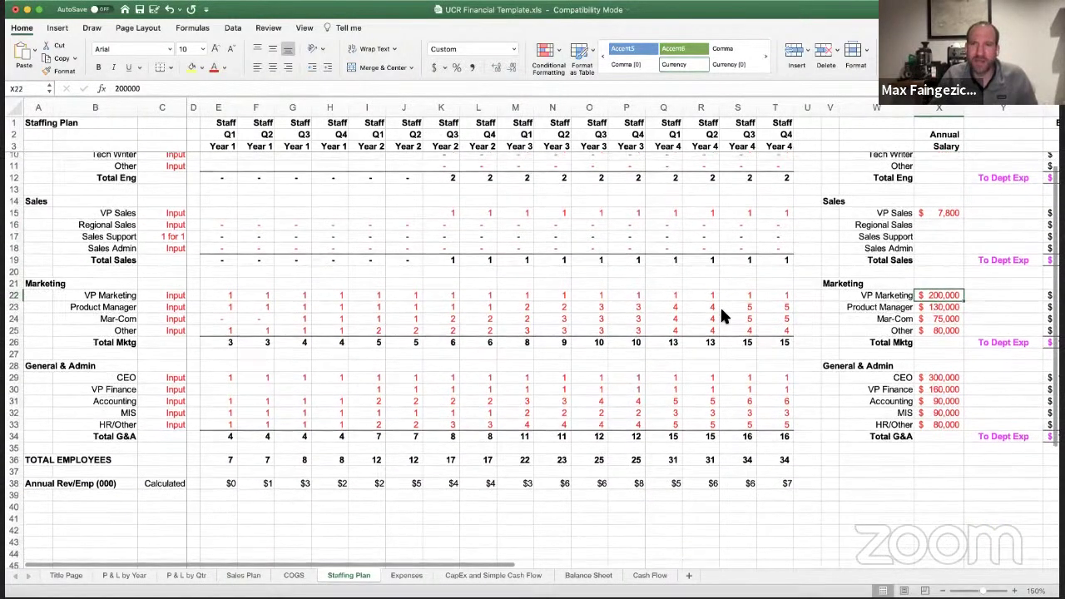
pyautogui.scroll(-2, 724, 314)
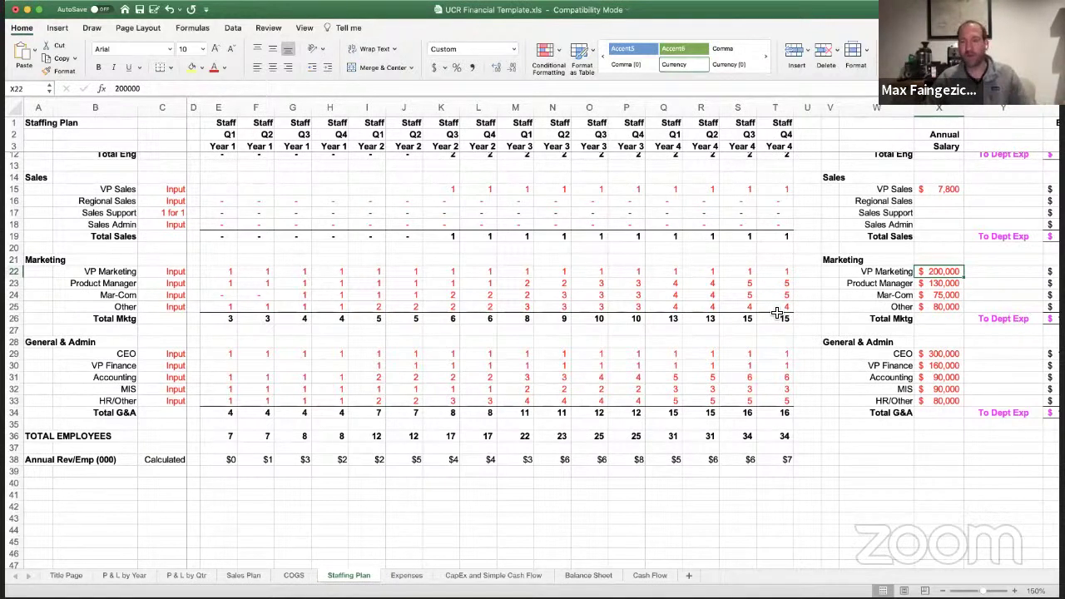
pyautogui.scroll(3, 670, 299)
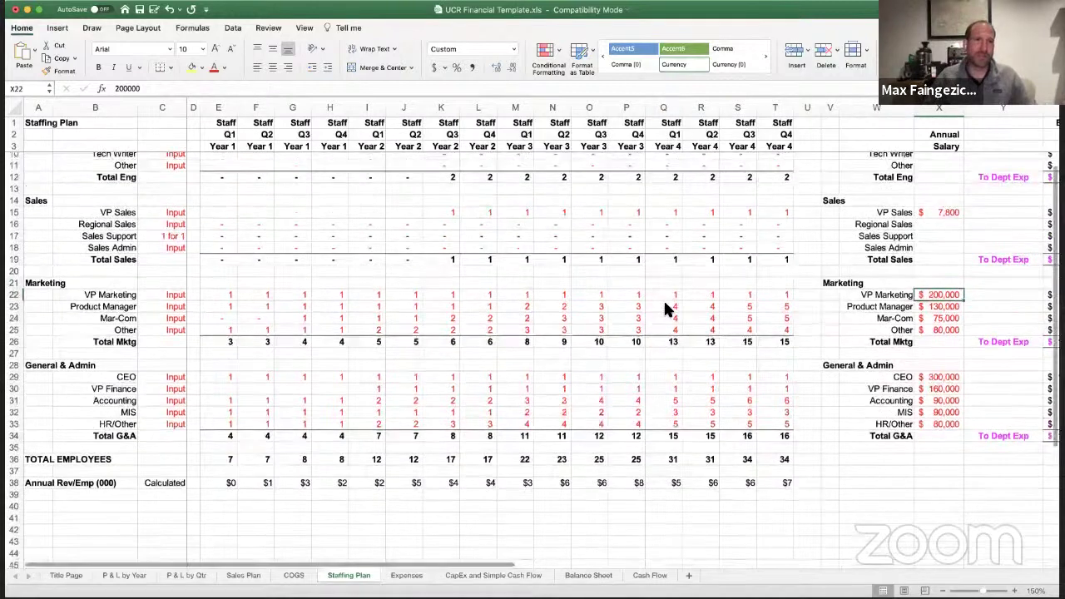
pyautogui.scroll(1, 353, 285)
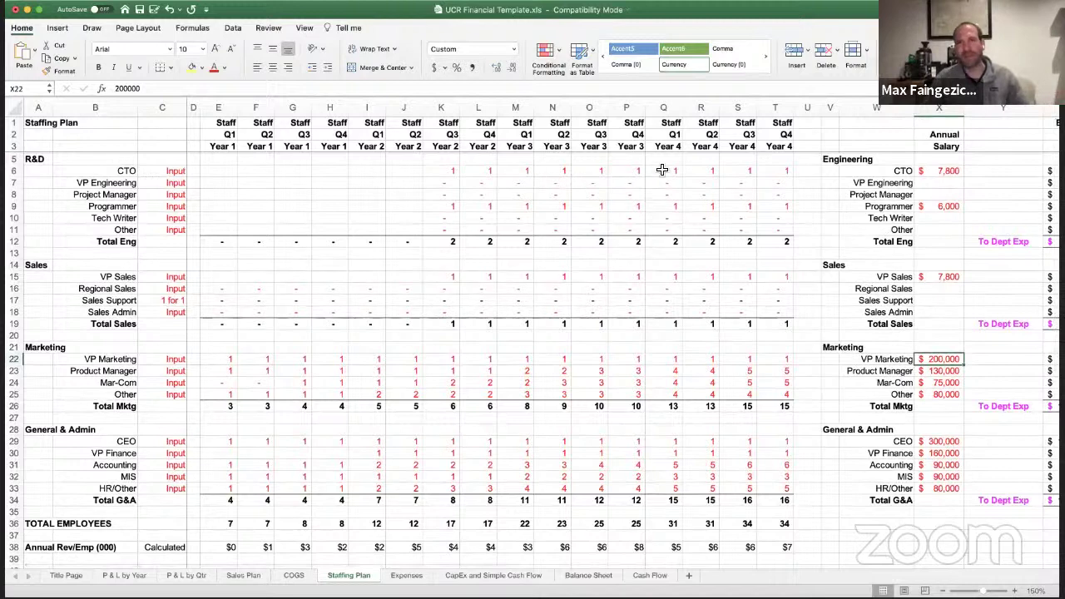
pyautogui.click(933, 172)
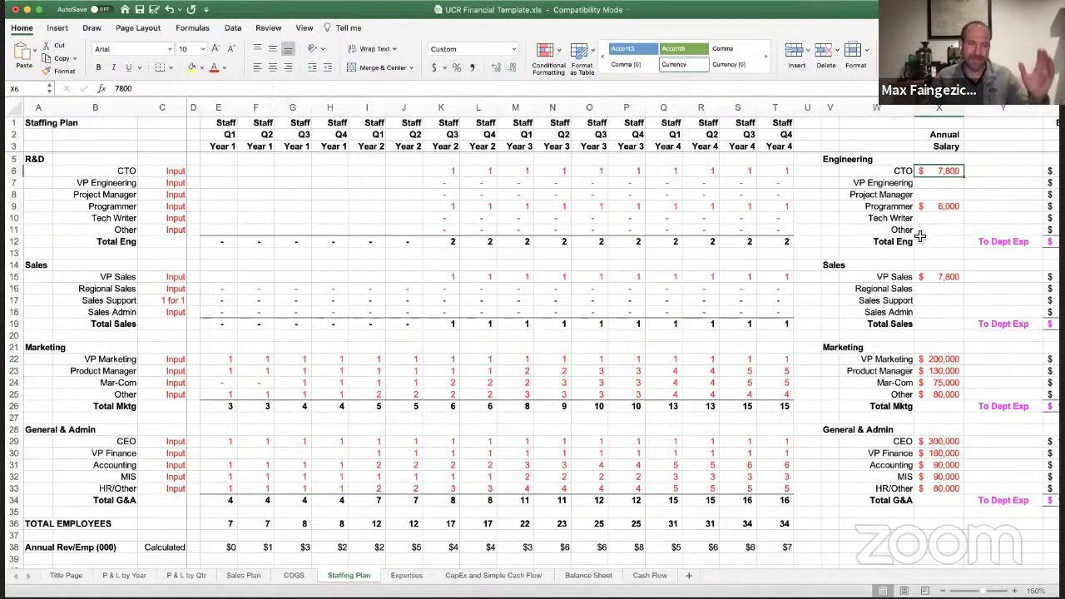
pyautogui.scroll(-3, 920, 274)
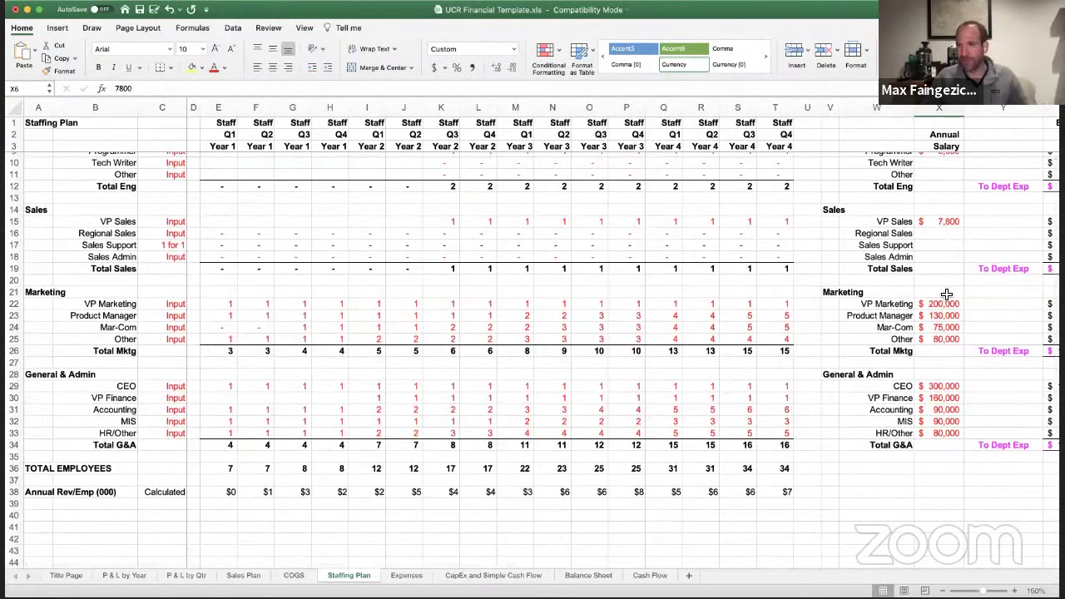
pyautogui.scroll(-1, 946, 294)
# - Clear all Marketing headcounts, from VP Marketing to Other, for Q1 Year 1 through Q4 Year 4
pyautogui.click(941, 299)
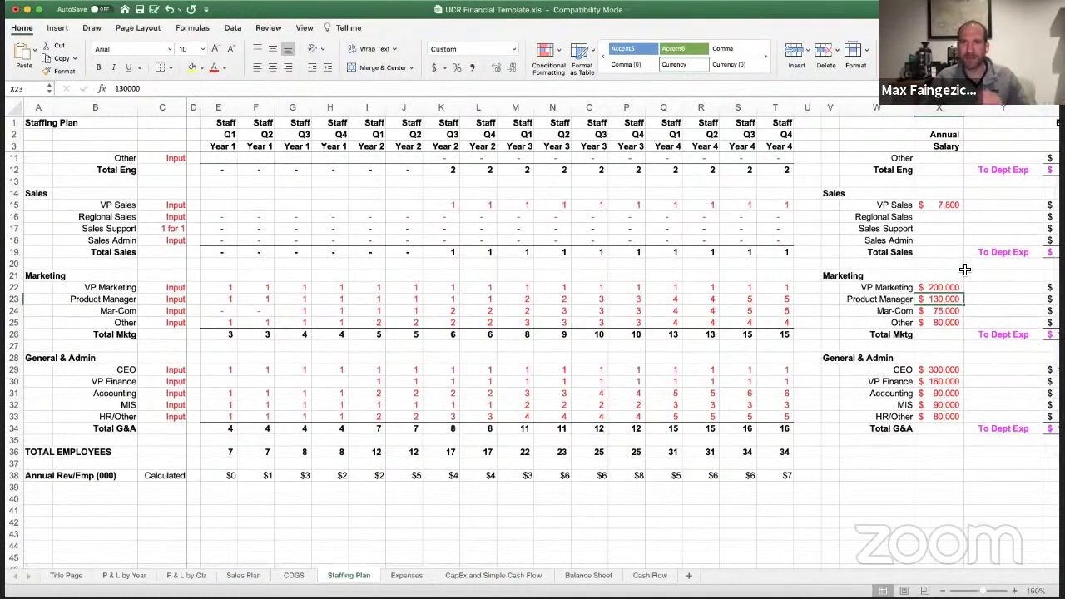
pyautogui.press('Up')
pyautogui.press('Left')
pyautogui.press('Left')
pyautogui.press('Left')
pyautogui.press('Left')
pyautogui.press('Left')
pyautogui.press('Left')
pyautogui.press('Left')
pyautogui.press('Left')
pyautogui.press('Left')
pyautogui.press('Left')
pyautogui.press('Left')
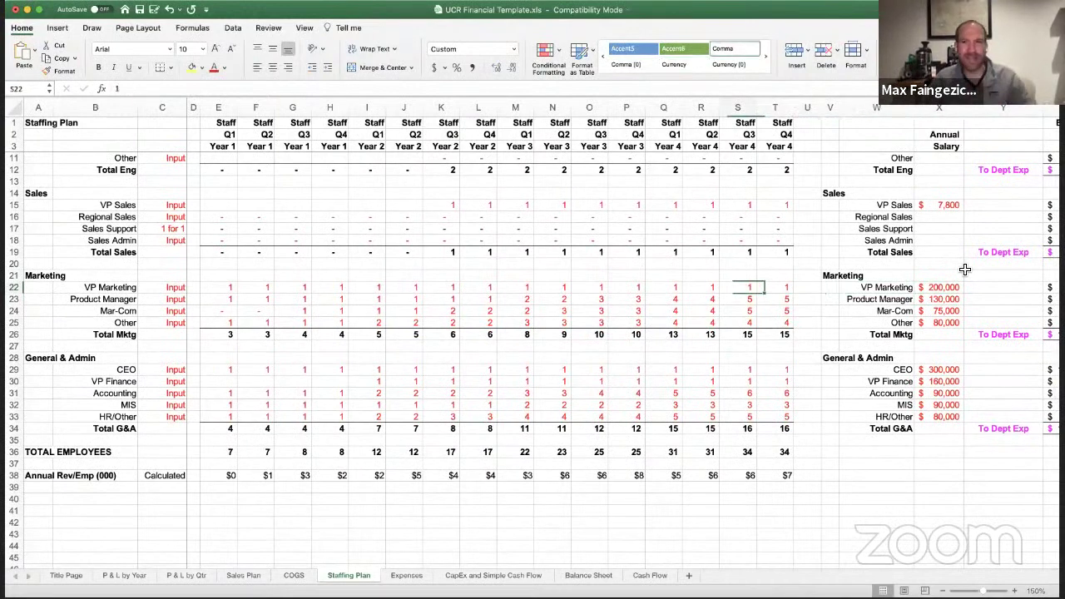
pyautogui.press('Left')
pyautogui.press('Left')
pyautogui.press('Left')
pyautogui.press('Left')
pyautogui.press('Left')
pyautogui.press('Left')
pyautogui.press('Left')
pyautogui.press('Left')
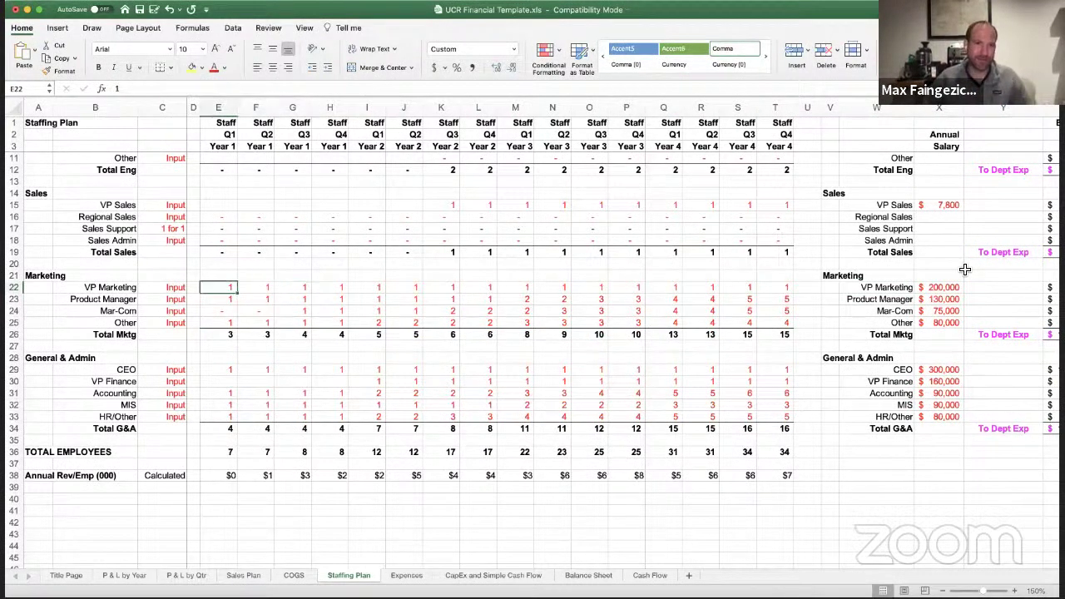
pyautogui.hotkey('shift', 'Down')
pyautogui.hotkey('shift', 'Right')
pyautogui.hotkey('shift', 'Down')
pyautogui.hotkey('shift', 'Right')
pyautogui.hotkey('shift', 'Right')
pyautogui.hotkey('shift', 'Down')
pyautogui.hotkey('shift', 'Right')
pyautogui.hotkey('shift', 'Right')
pyautogui.hotkey('shift', 'Right')
pyautogui.hotkey('shift', 'Right')
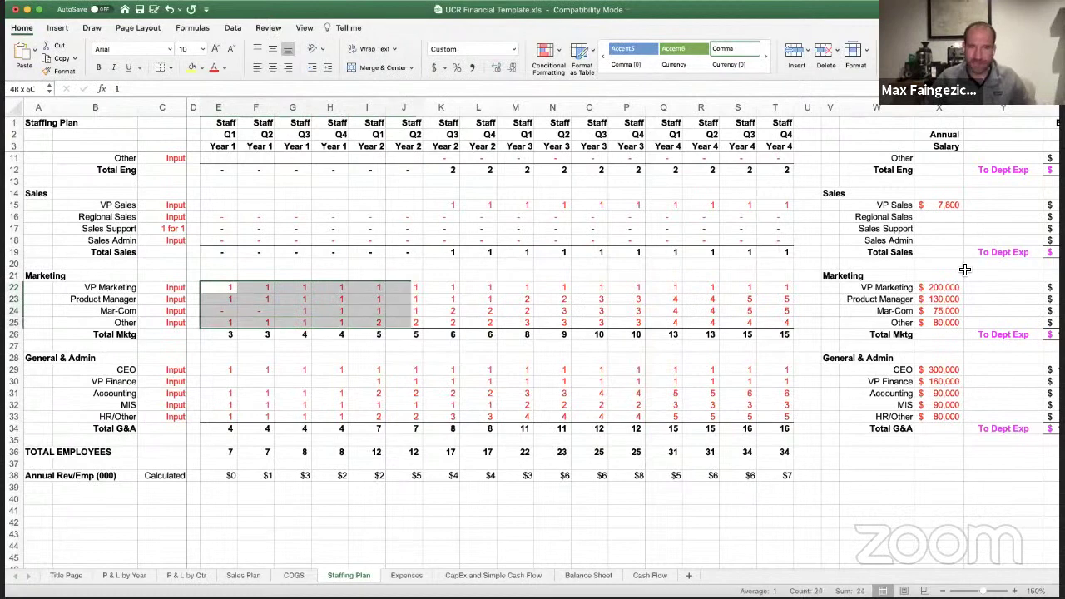
pyautogui.hotkey('shift', 'Right')
pyautogui.hotkey('shift', 'Right')
pyautogui.hotkey('shift', 'Right')
pyautogui.hotkey('shift', 'Right')
pyautogui.hotkey('shift', 'Right')
pyautogui.hotkey('shift', 'Right')
pyautogui.hotkey('shift', 'Right')
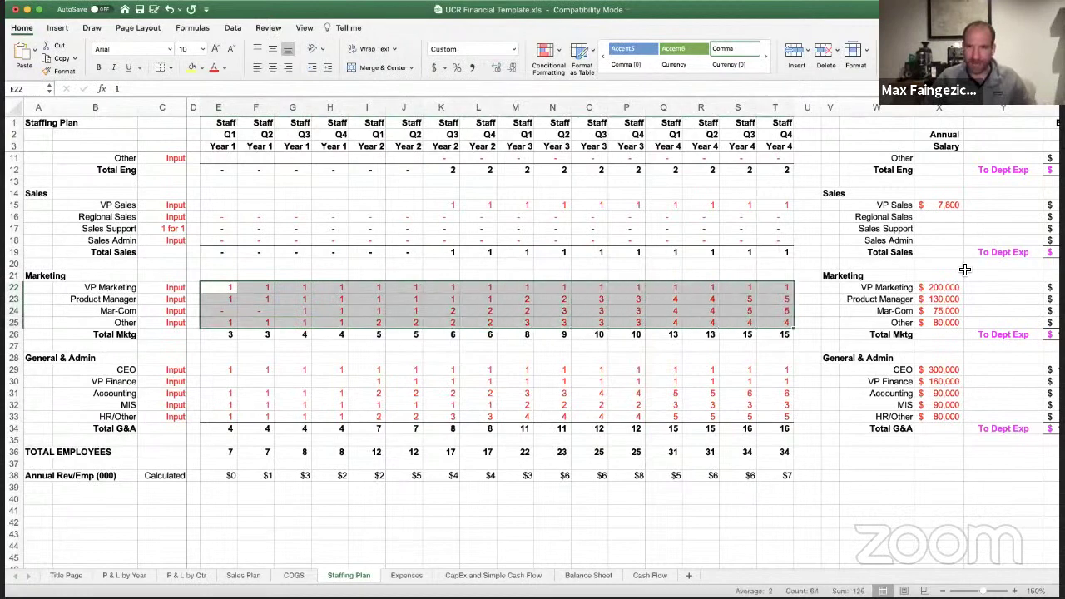
pyautogui.press('Delete')
# - Clear the annual salaries of the VP Marketing, Product Manager, Mar-Com and Other roles in Marketing
pyautogui.press('Right')
pyautogui.press('Right')
pyautogui.press('Right')
pyautogui.press('Right')
pyautogui.press('Right')
pyautogui.press('Right')
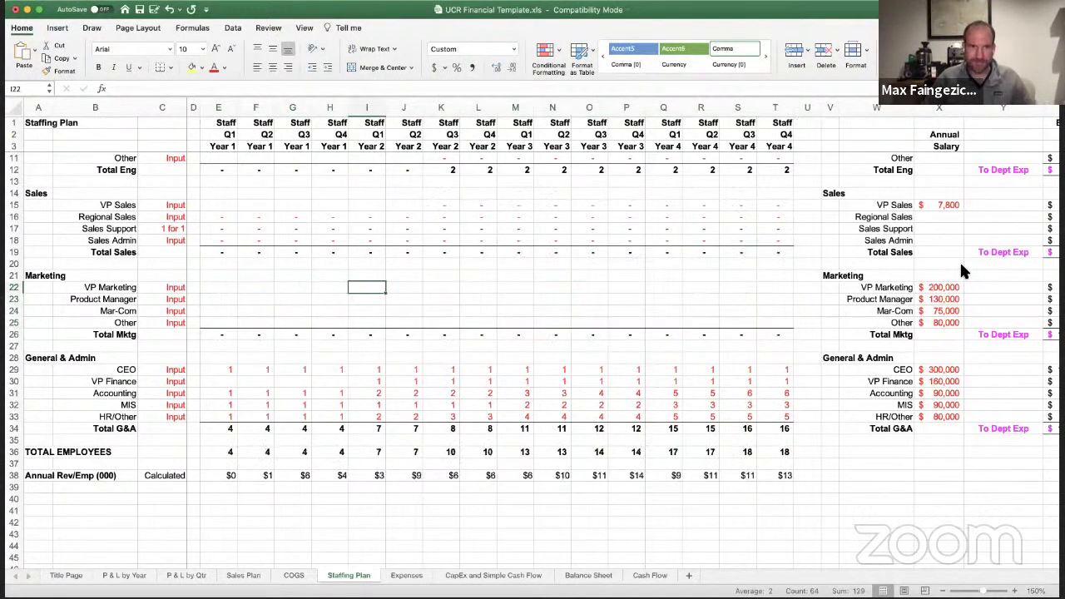
pyautogui.press('Right')
pyautogui.press('Right')
pyautogui.press('Right')
pyautogui.press('Right')
pyautogui.press('Right')
pyautogui.press('Right')
pyautogui.press('Right')
pyautogui.press('Right')
pyautogui.press('Right')
pyautogui.press('Right')
pyautogui.press('Right')
pyautogui.press('Right')
pyautogui.press('Right')
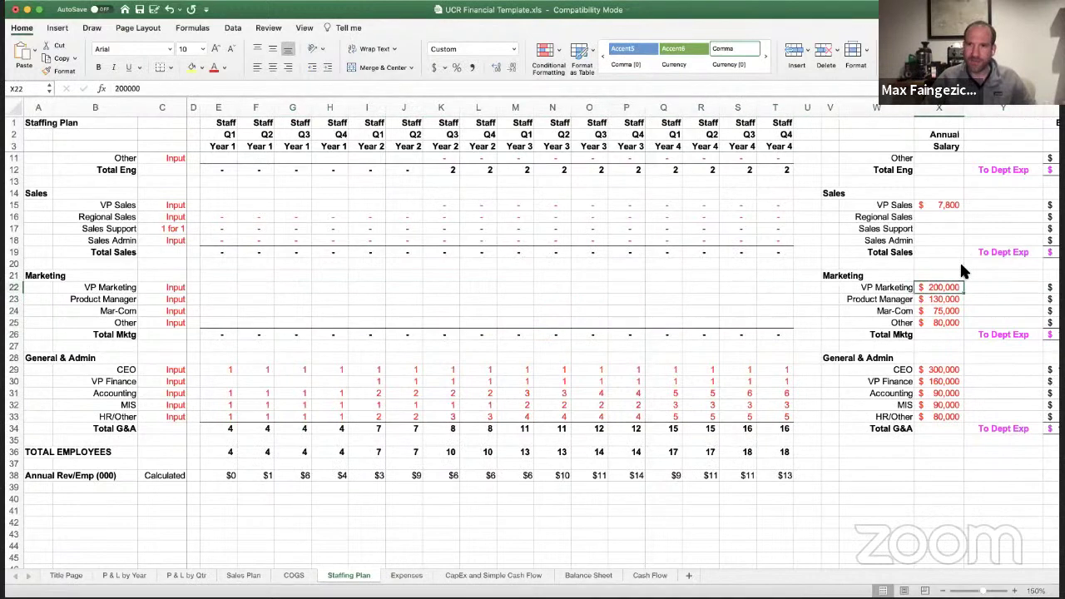
pyautogui.press('Delete')
pyautogui.press('Down')
pyautogui.press('Delete')
pyautogui.press('Down')
pyautogui.press('Delete')
pyautogui.press('Down')
pyautogui.press('Delete')
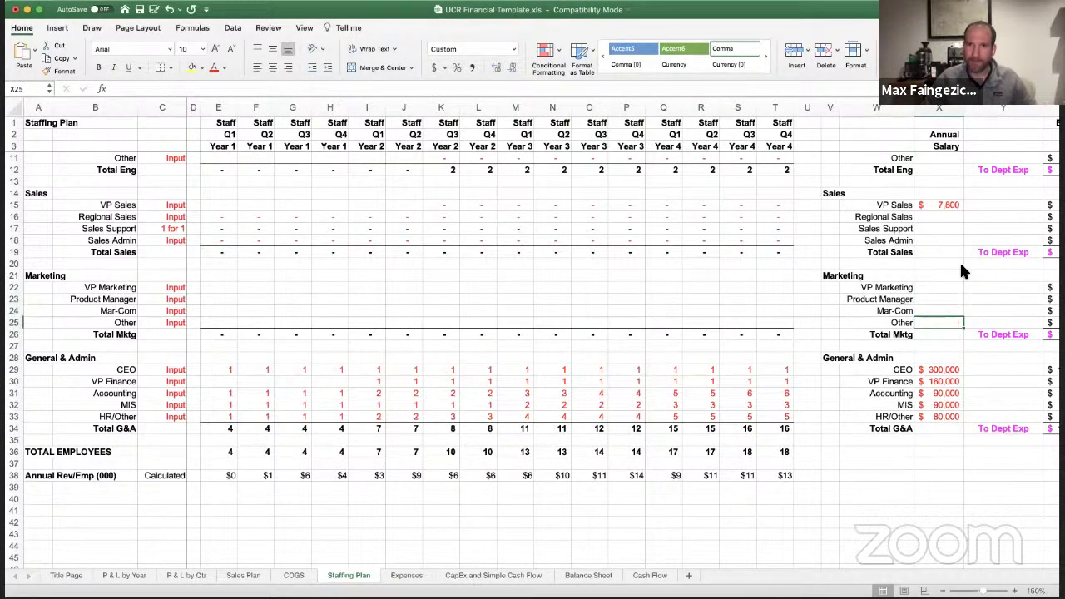
# - Clear the CEO headcount in General & Admin for each quarter from Q1 Year 1 through Q4 Year 3
pyautogui.press('Left')
pyautogui.press('Left')
pyautogui.press('Left')
pyautogui.press('Left')
pyautogui.press('Left')
pyautogui.press('Down')
pyautogui.press('Left')
pyautogui.press('Down')
pyautogui.press('Down')
pyautogui.press('Left')
pyautogui.press('Left')
pyautogui.press('Left')
pyautogui.press('Down')
pyautogui.press('Down')
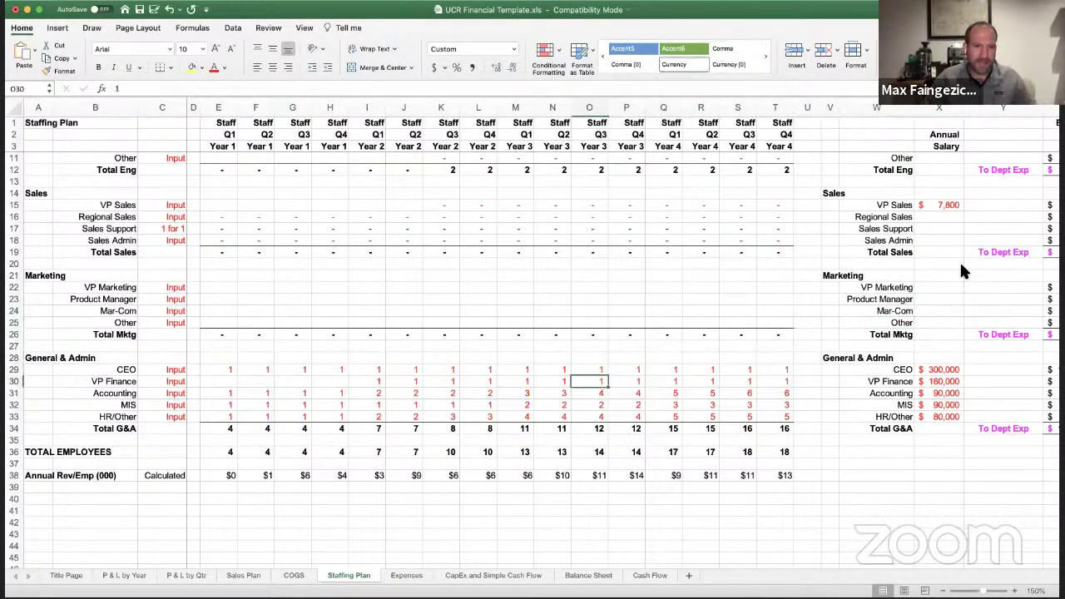
pyautogui.press('Left')
pyautogui.press('Left')
pyautogui.press('Left')
pyautogui.press('Left')
pyautogui.press('Left')
pyautogui.press('Left')
pyautogui.press('Left')
pyautogui.press('Left')
pyautogui.press('Left')
pyautogui.press('Left')
pyautogui.press('Up')
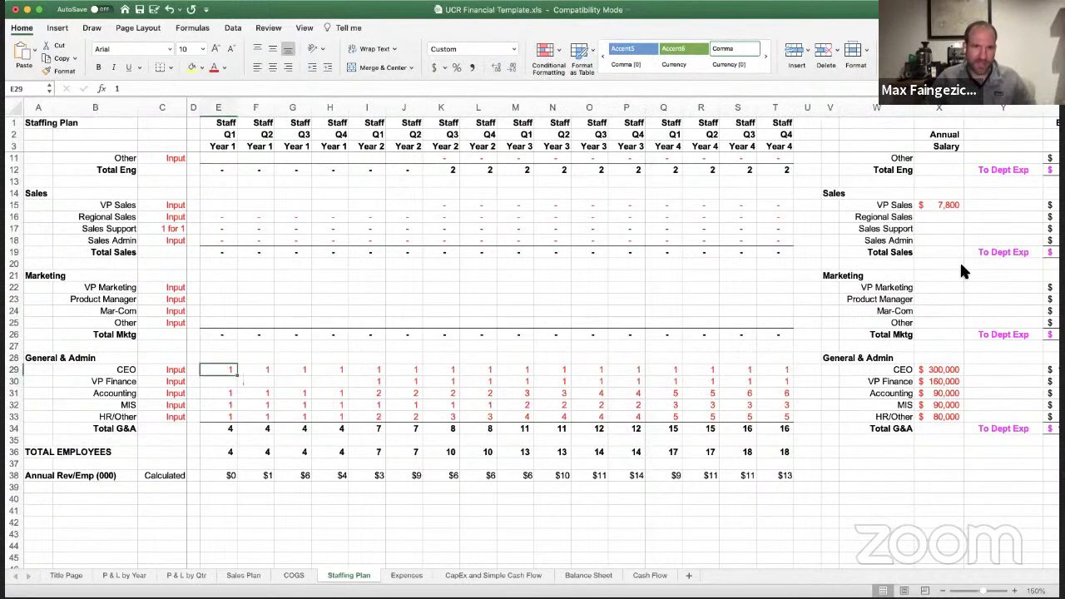
pyautogui.press('Delete')
pyautogui.press('Right')
pyautogui.press('Delete')
pyautogui.press('Right')
pyautogui.press('Delete')
pyautogui.press('Right')
pyautogui.press('Delete')
pyautogui.press('Right')
pyautogui.press('Delete')
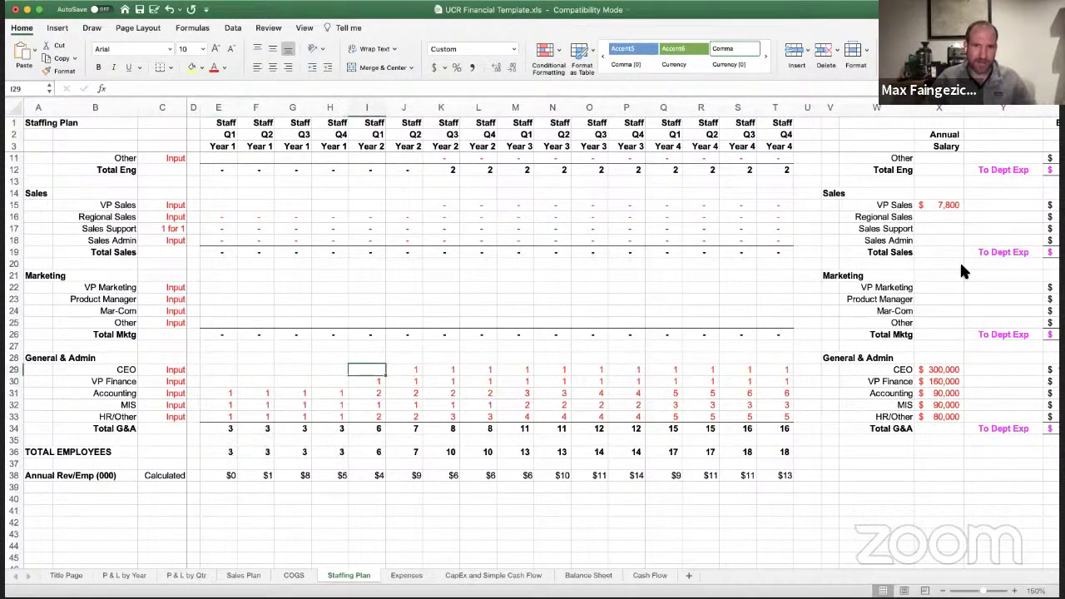
pyautogui.press('Right')
pyautogui.press('Delete')
pyautogui.press('Right')
pyautogui.press('Delete')
pyautogui.press('Right')
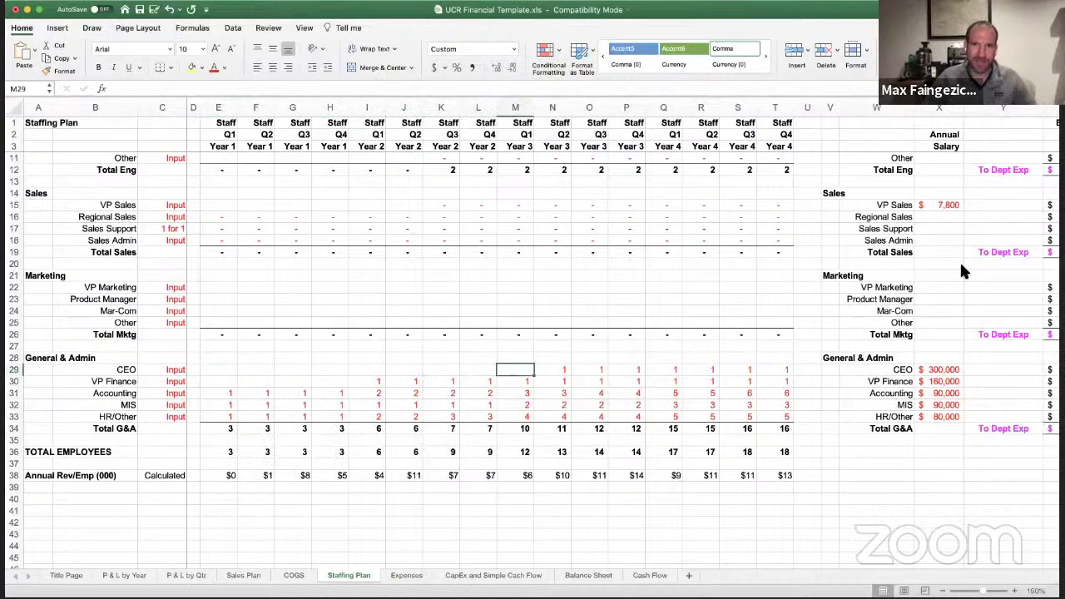
pyautogui.press('Delete')
pyautogui.press('Right')
pyautogui.press('Delete')
pyautogui.press('Right')
pyautogui.press('Delete')
pyautogui.press('Right')
pyautogui.press('Delete')
# - Set the annual salary of the CEO to 12000
pyautogui.press('Right')
pyautogui.press('Right')
pyautogui.press('Right')
pyautogui.press('Right')
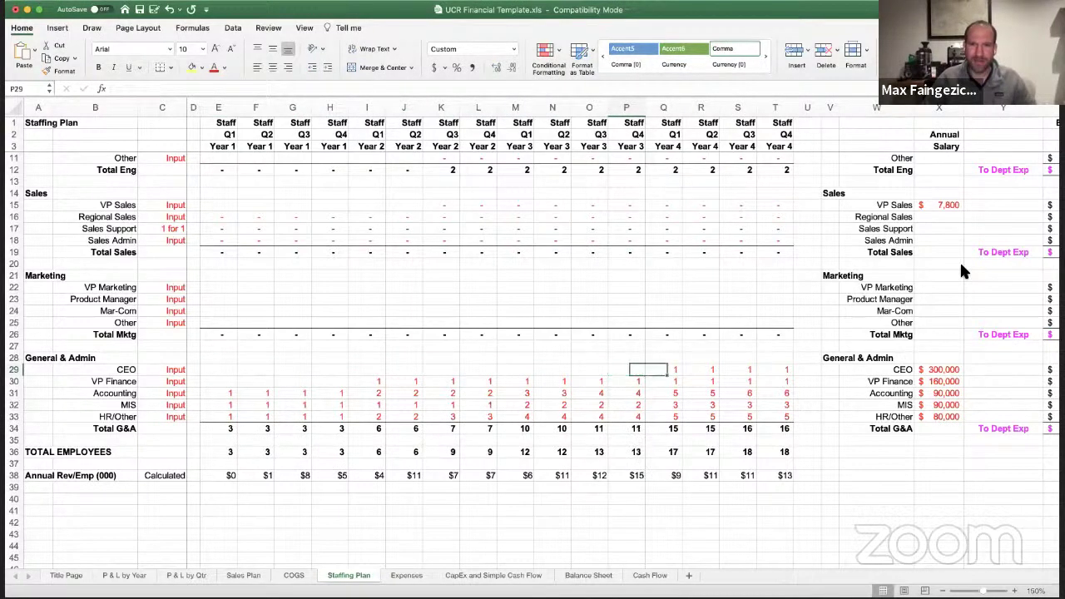
pyautogui.scroll(-5, 946, 248)
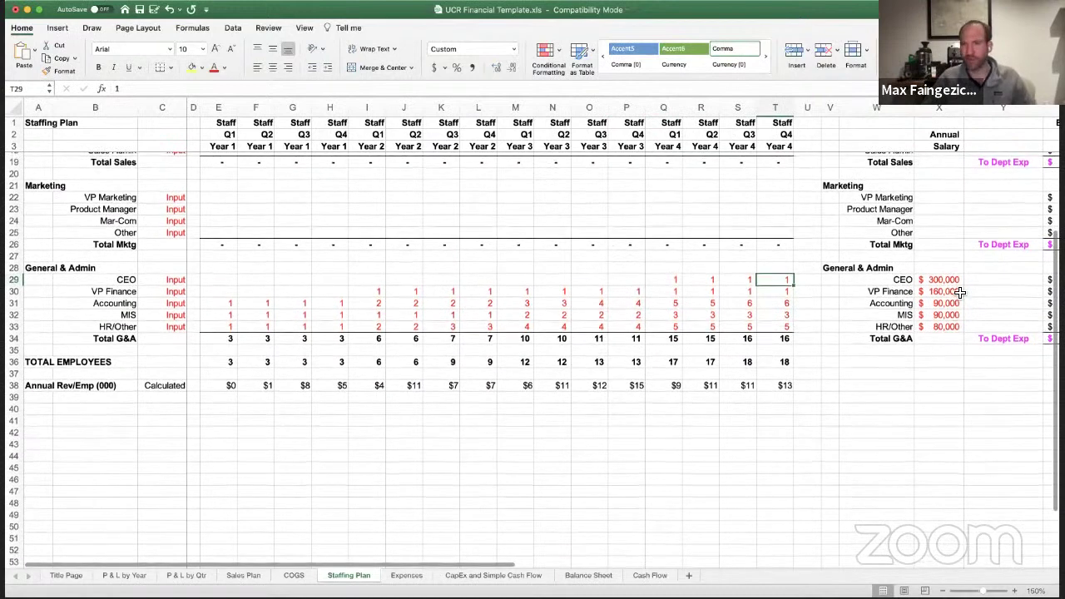
pyautogui.click(953, 281)
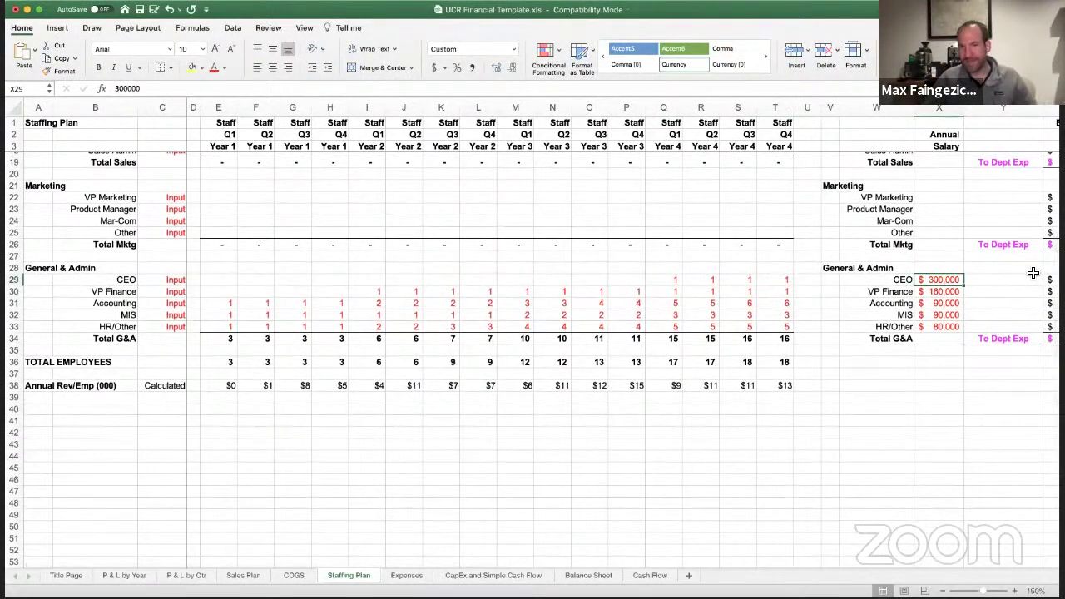
pyautogui.write('12000')
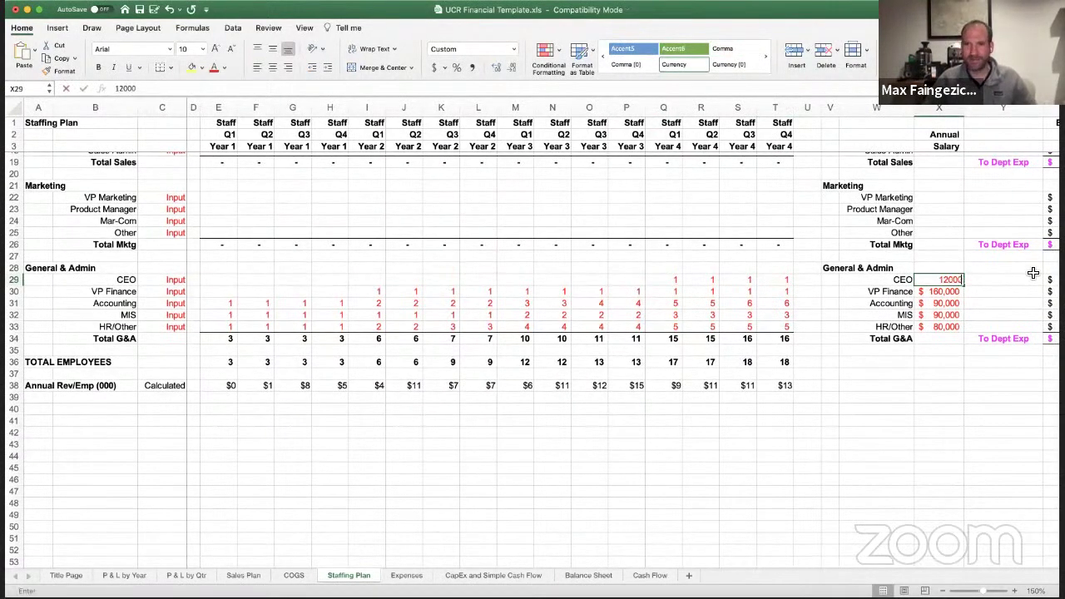
pyautogui.press('Return')
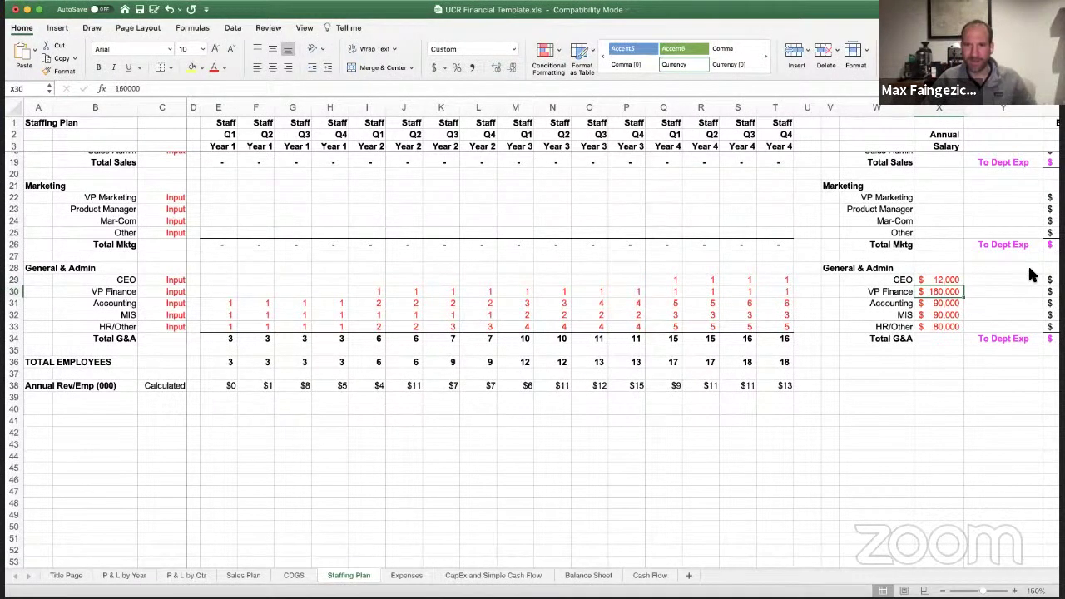
# - Clear the annual salaries of the VP Finance, Accounting, MIS and HR/Other roles in General & Admin
pyautogui.press('BackSpace')
pyautogui.press('Down')
pyautogui.press('BackSpace')
pyautogui.press('Down')
pyautogui.press('BackSpace')
pyautogui.press('Down')
pyautogui.press('BackSpace')
# - Clear the VP Finance, Accounting, MIS and HR/Other headcounts in General & Admin for Q1 Year 1 through Q4 Year 4
pyautogui.press('Left')
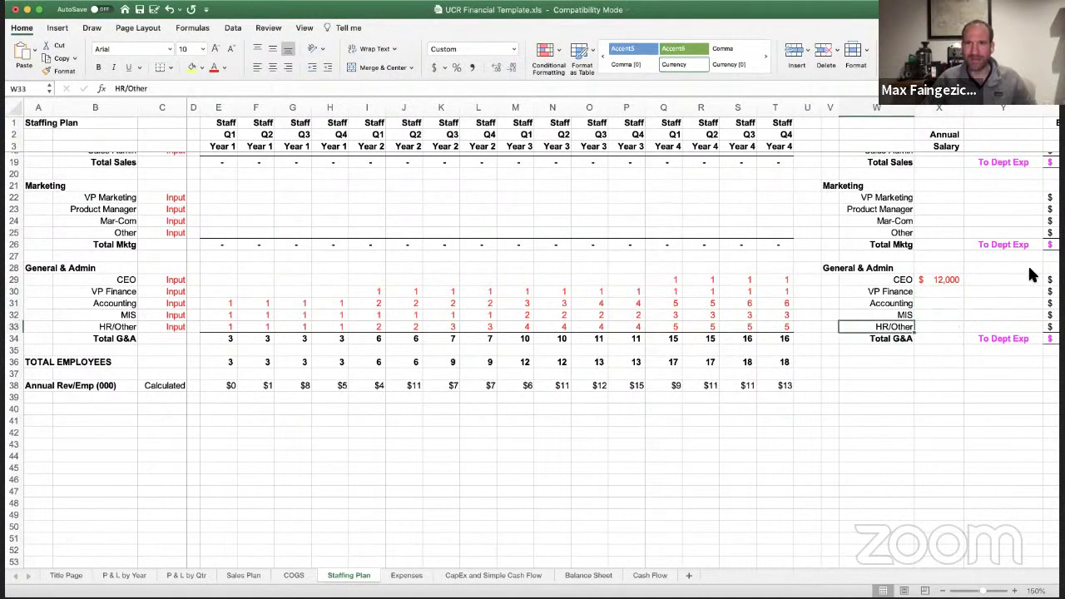
pyautogui.press('Up')
pyautogui.press('Left')
pyautogui.press('Left')
pyautogui.press('Left')
pyautogui.press('Left')
pyautogui.press('Left')
pyautogui.press('Up')
pyautogui.press('Left')
pyautogui.press('Left')
pyautogui.press('Left')
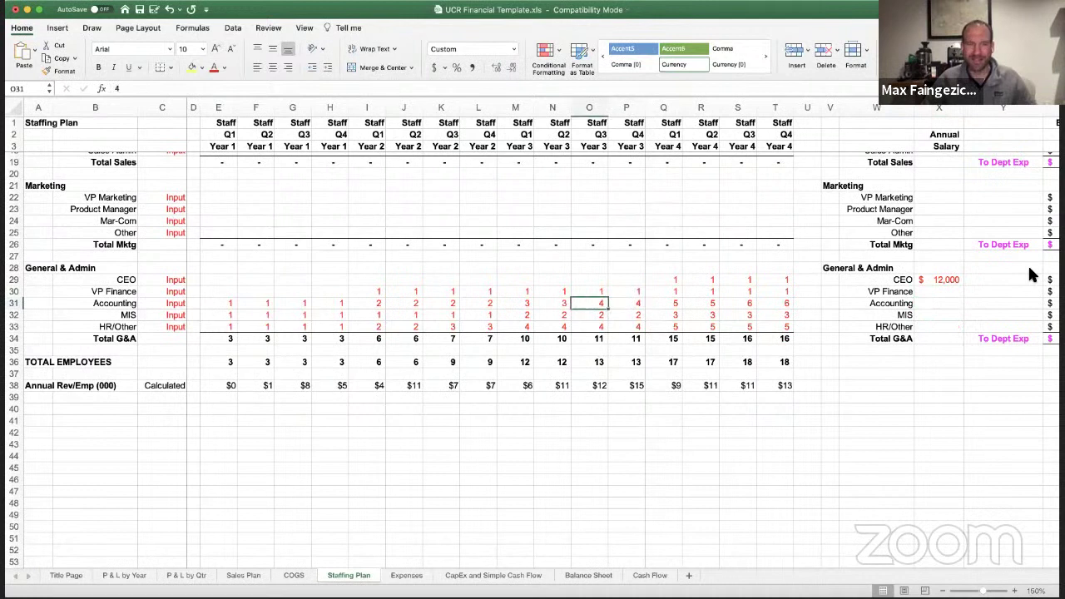
pyautogui.press('Left')
pyautogui.press('Left')
pyautogui.press('Left')
pyautogui.press('Left')
pyautogui.press('Left')
pyautogui.press('Left')
pyautogui.press('Left')
pyautogui.press('Left')
pyautogui.press('Left')
pyautogui.press('Left')
pyautogui.press('Up')
pyautogui.hotkey('shift', 'Down')
pyautogui.hotkey('shift', 'Right')
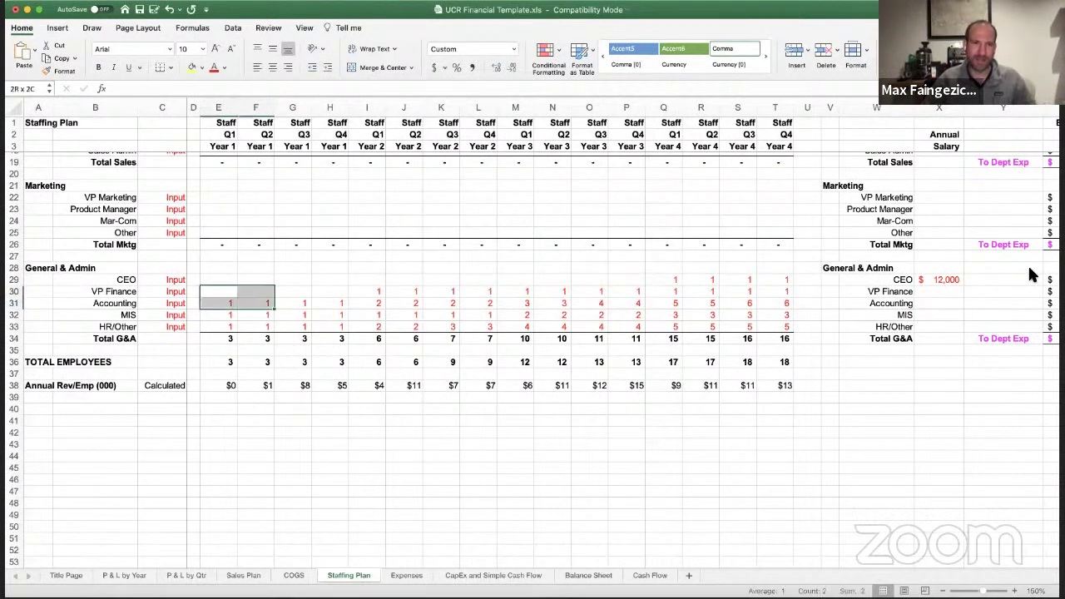
pyautogui.hotkey('shift', 'Down')
pyautogui.hotkey('shift', 'Right')
pyautogui.hotkey('shift', 'Right')
pyautogui.hotkey('shift', 'Right')
pyautogui.hotkey('shift', 'Down')
pyautogui.hotkey('shift', 'Right')
pyautogui.hotkey('shift', 'Right')
pyautogui.hotkey('shift', 'Right')
pyautogui.hotkey('shift', 'Right')
pyautogui.hotkey('shift', 'Right')
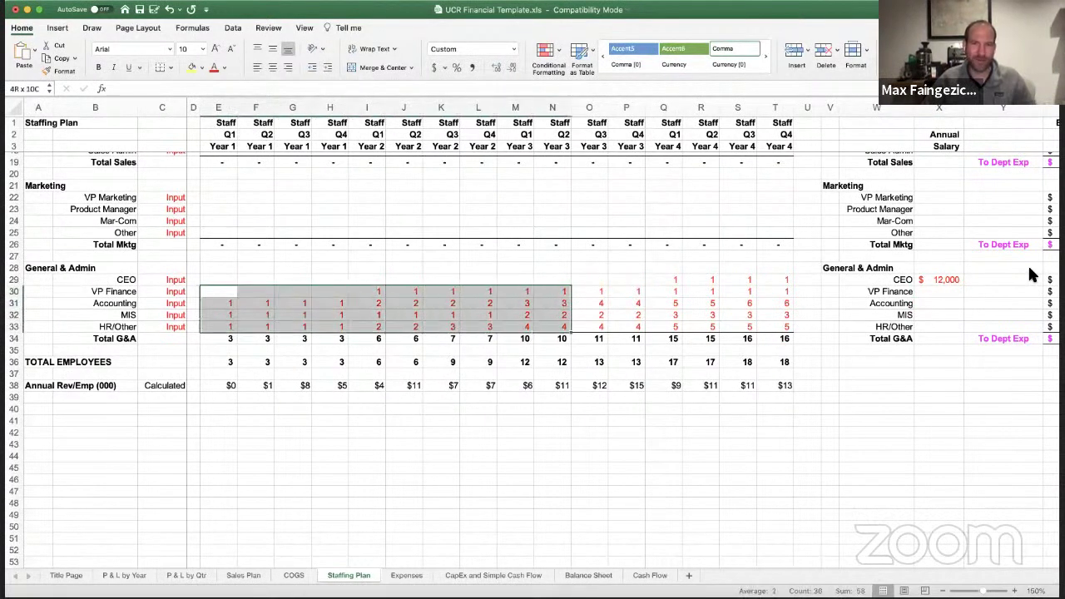
pyautogui.hotkey('shift', 'Right')
pyautogui.hotkey('shift', 'Right')
pyautogui.hotkey('shift', 'Right')
pyautogui.hotkey('shift', 'Right')
pyautogui.hotkey('shift', 'Right')
pyautogui.hotkey('shift', 'Right')
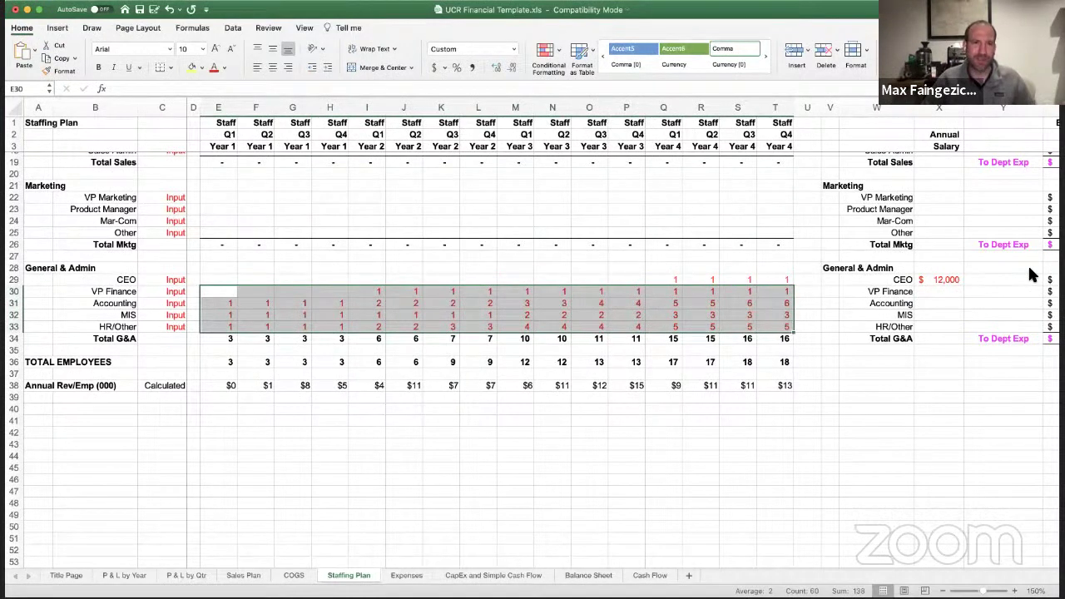
pyautogui.press('Delete')
# - Review the Sales roles in the Staffing Plan one by one, from VP Sales to Sales Admin
pyautogui.press('Left')
pyautogui.press('Left')
pyautogui.press('Left')
pyautogui.press('Up')
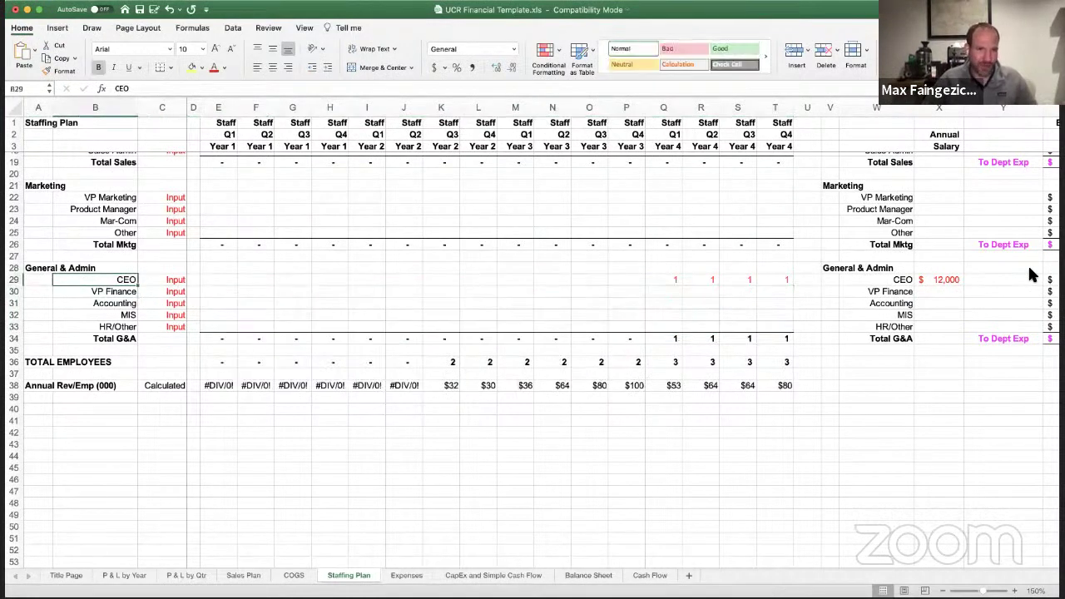
pyautogui.press('Up')
pyautogui.press('Up')
pyautogui.press('Up')
pyautogui.press('Up')
pyautogui.press('Up')
pyautogui.press('Up')
pyautogui.press('Up')
pyautogui.press('Up')
pyautogui.press('Up')
pyautogui.press('Up')
pyautogui.press('Up')
pyautogui.press('Up')
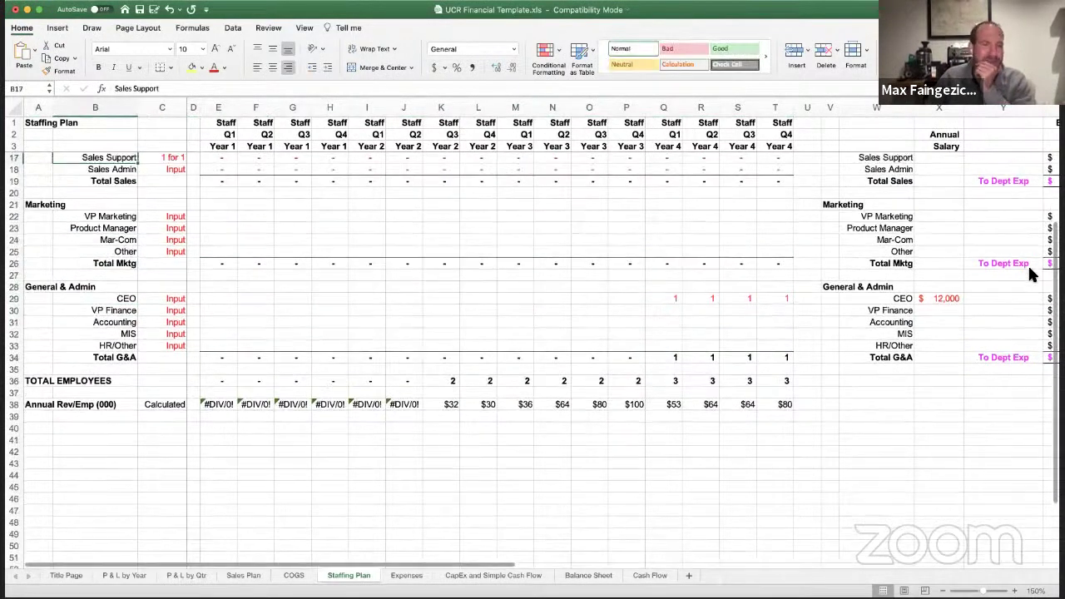
pyautogui.press('Up')
pyautogui.press('Up')
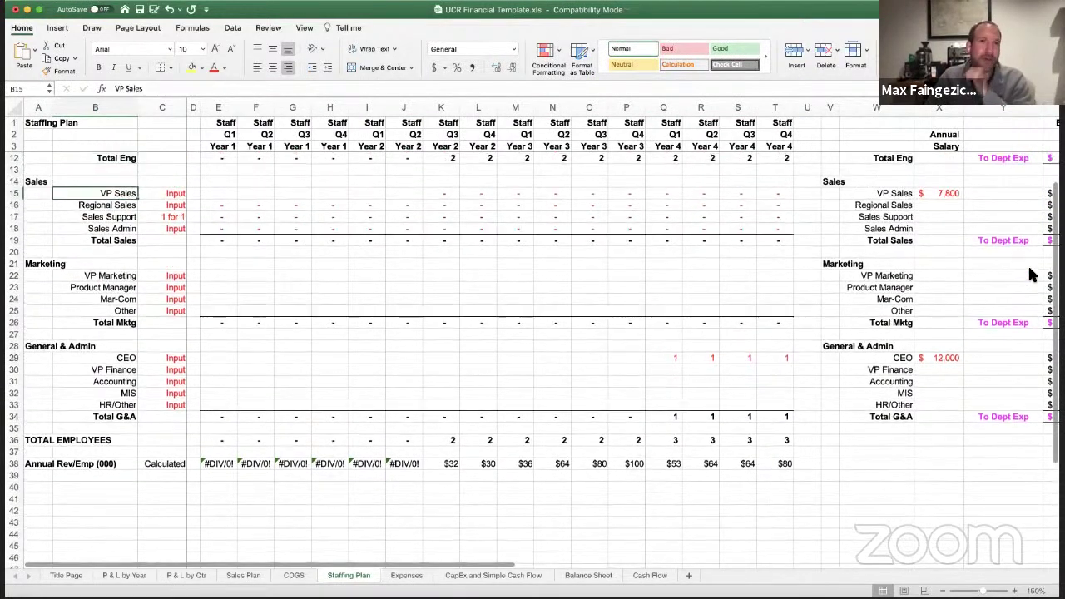
pyautogui.press('Down')
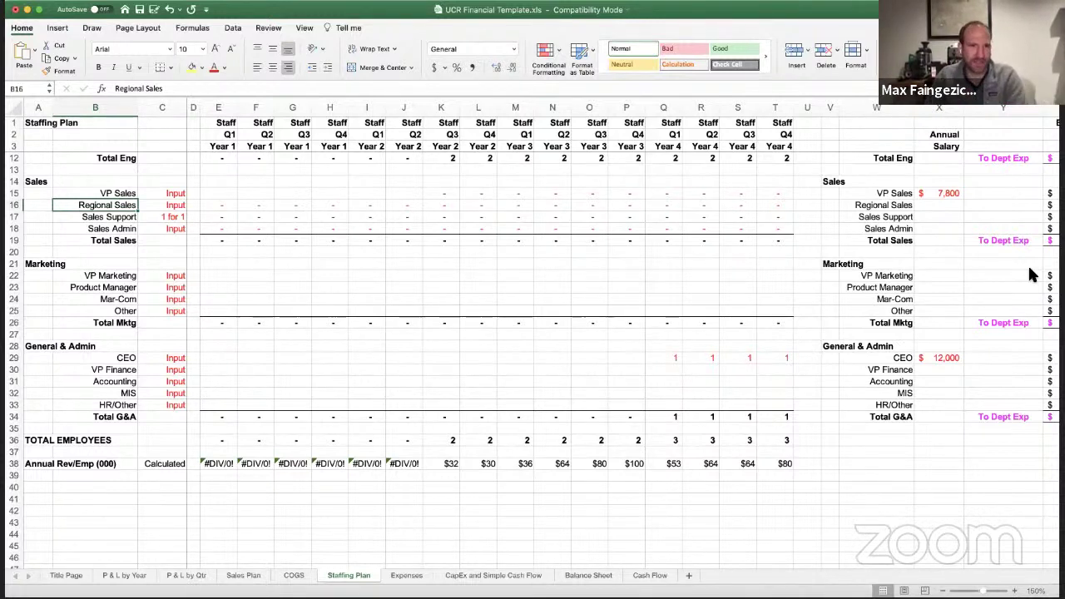
pyautogui.press('Down')
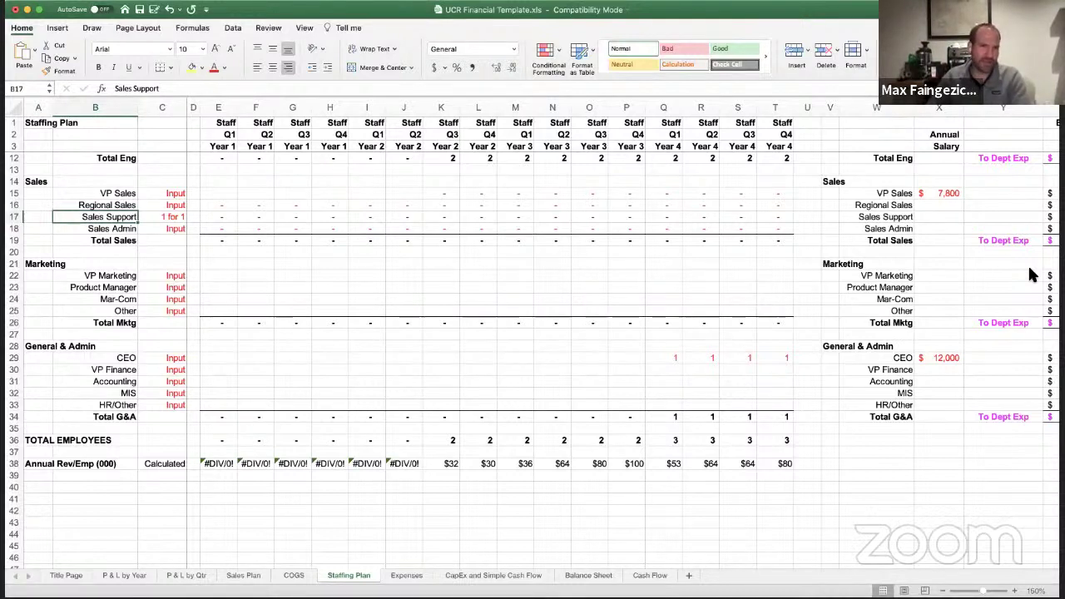
pyautogui.press('Down')
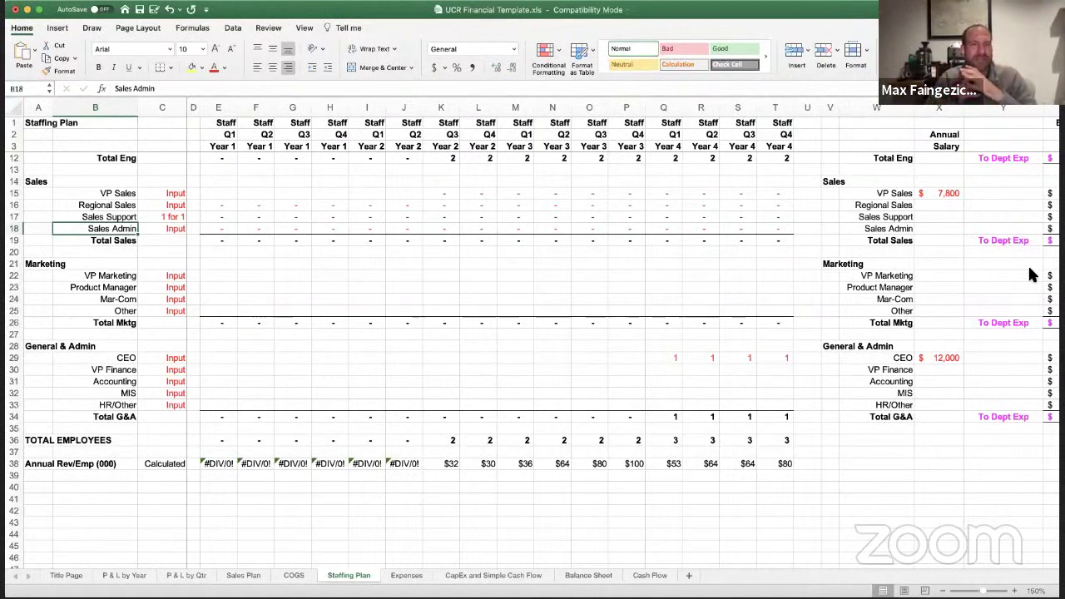
# - Review the Marketing roles in the Staffing Plan one by one, from VP Marketing to Other
pyautogui.press('Down')
pyautogui.press('Down')
pyautogui.press('Down')
pyautogui.press('Down')
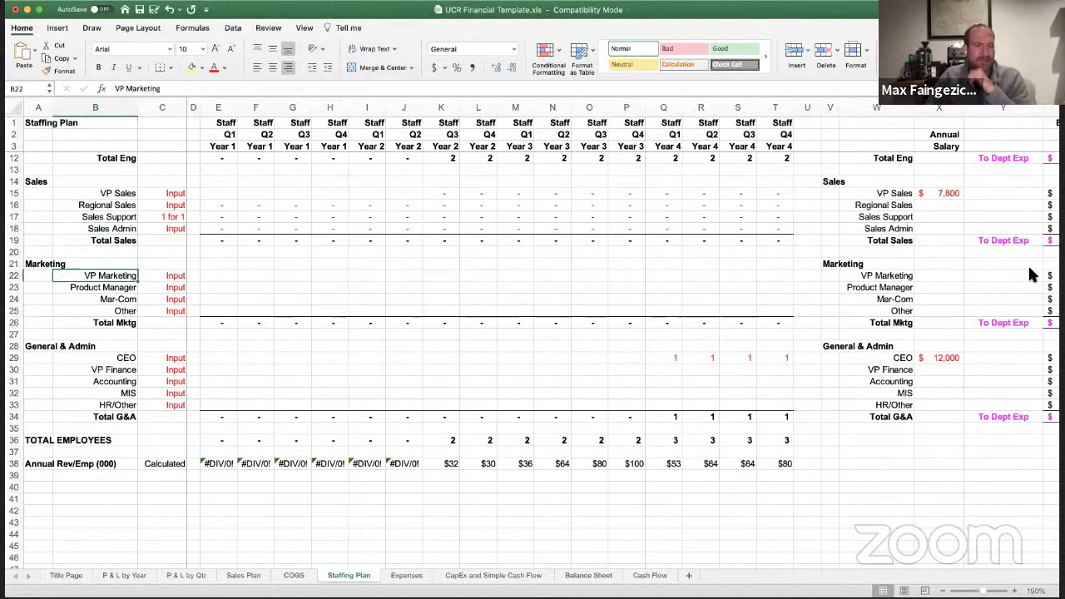
pyautogui.press('Down')
pyautogui.press('Up')
pyautogui.press('Down')
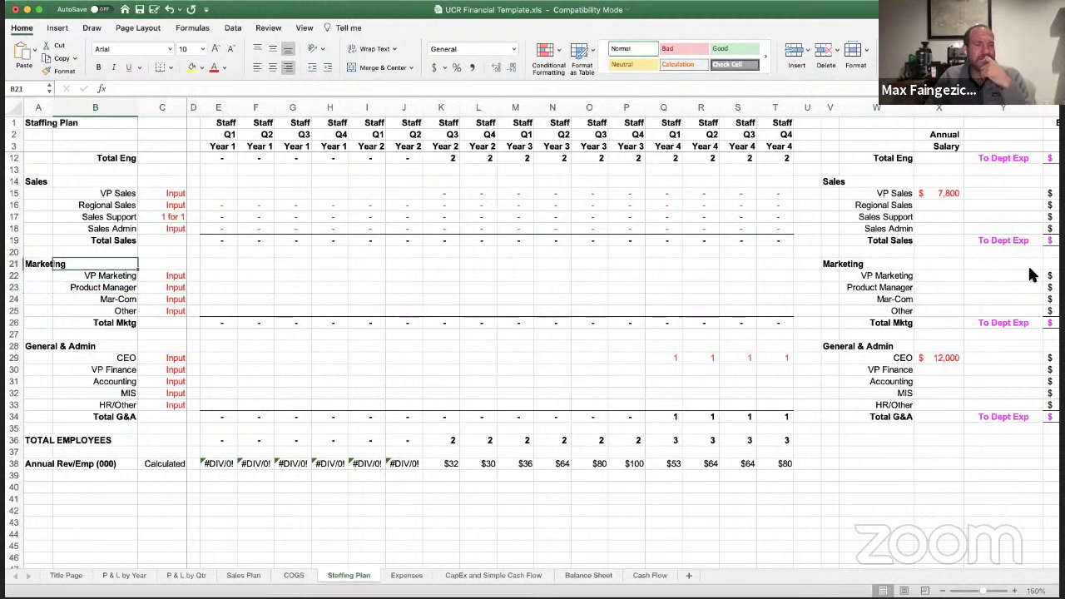
pyautogui.press('Up')
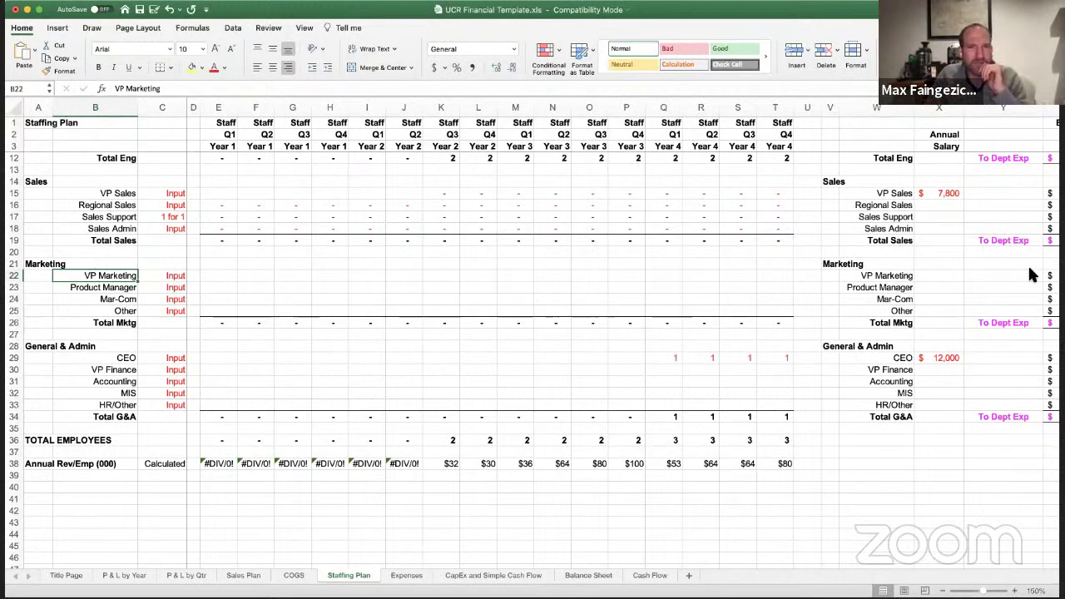
pyautogui.press('Down')
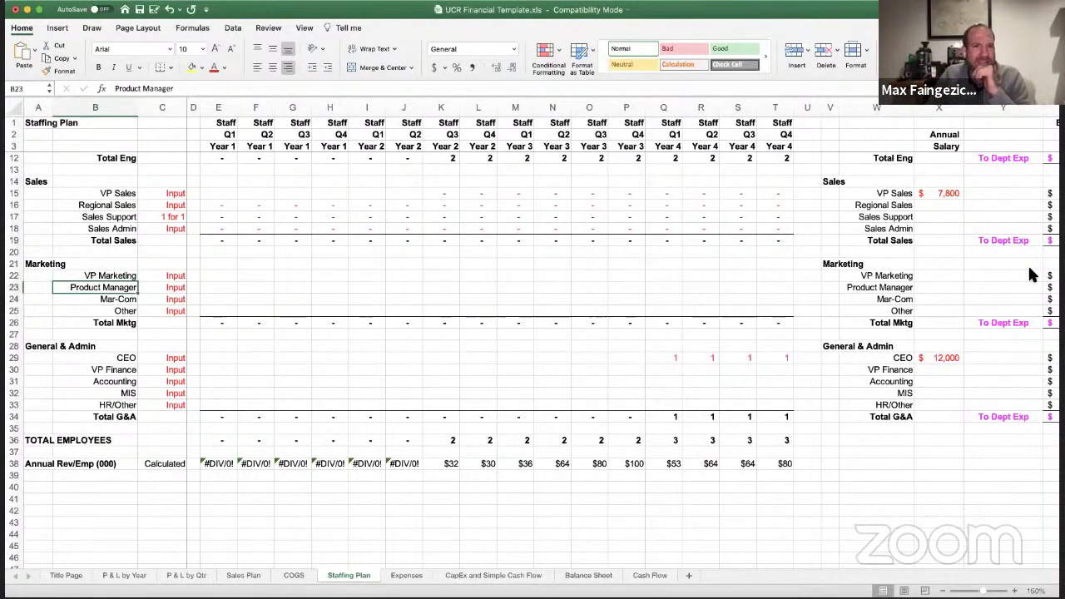
pyautogui.press('Down')
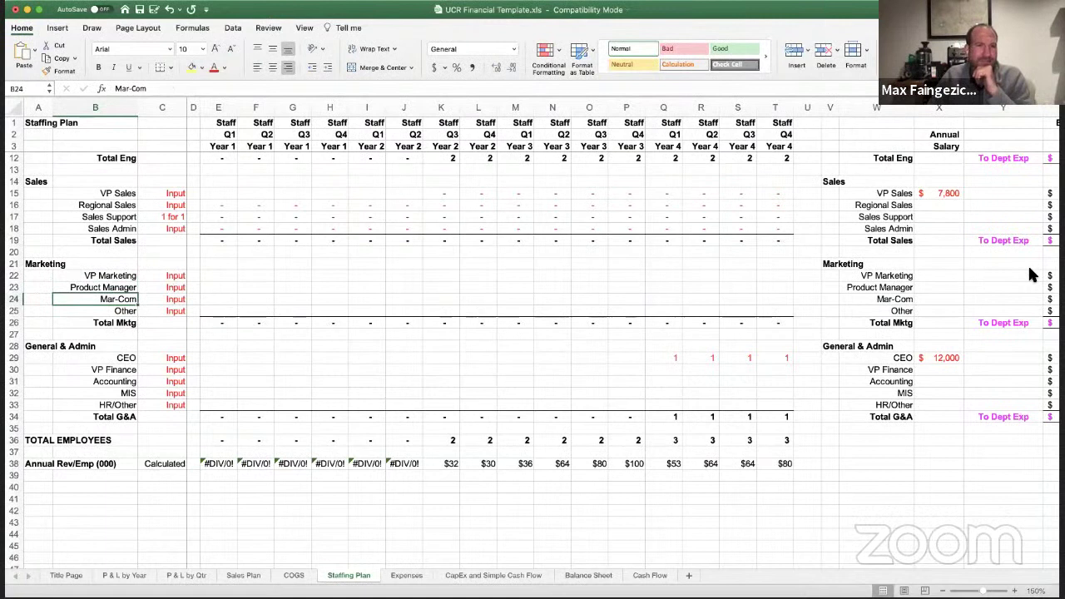
pyautogui.press('Down')
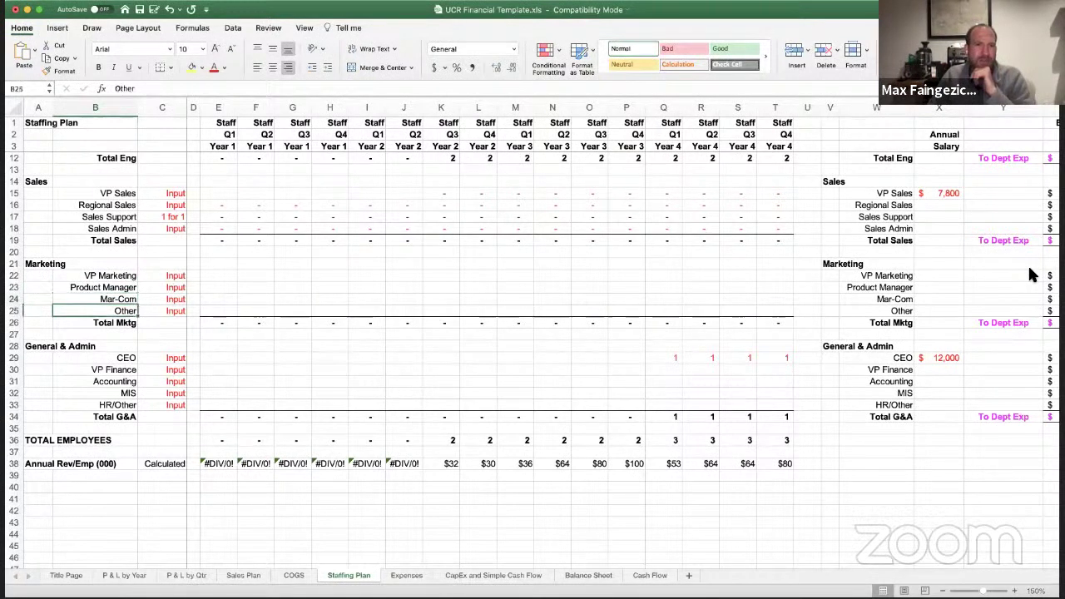
# - Review the General & Admin roles in the Staffing Plan one by one, from CEO to HR/Other
pyautogui.press('Down')
pyautogui.press('Down')
pyautogui.press('Down')
pyautogui.press('Down')
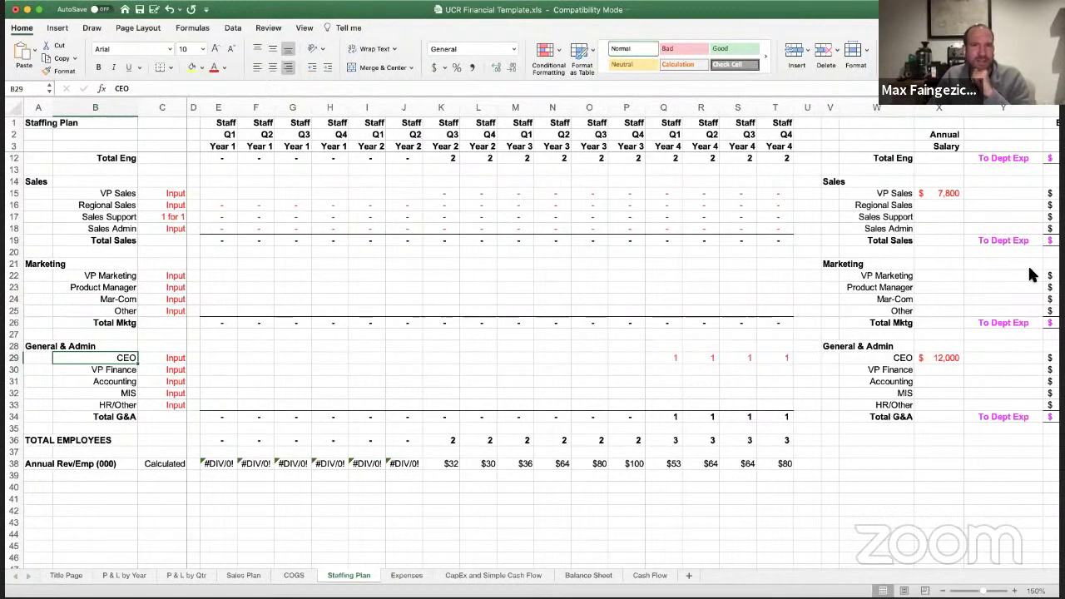
pyautogui.press('Down')
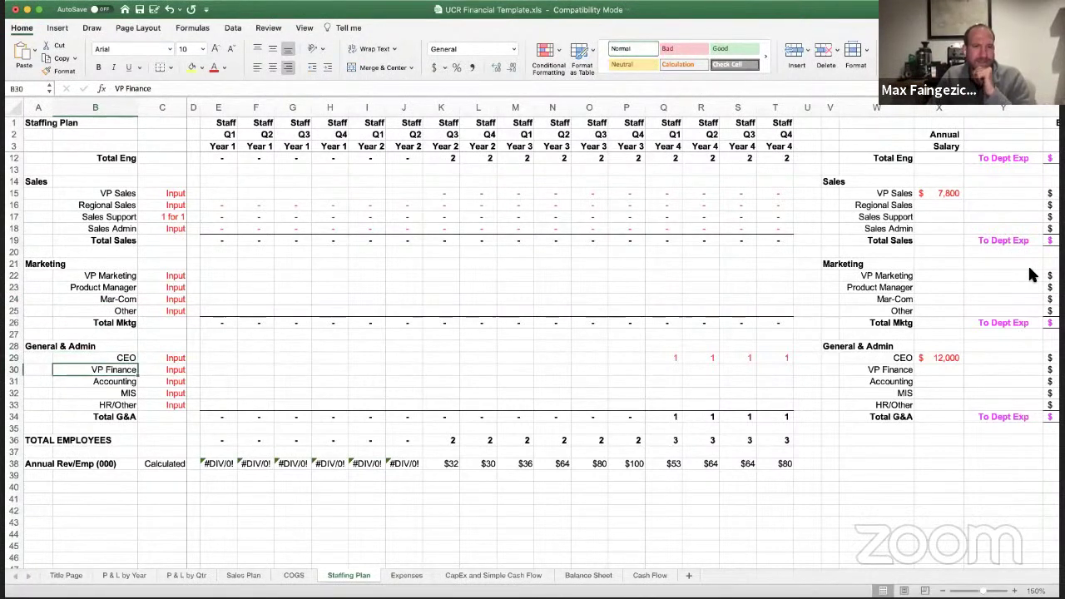
pyautogui.press('Down')
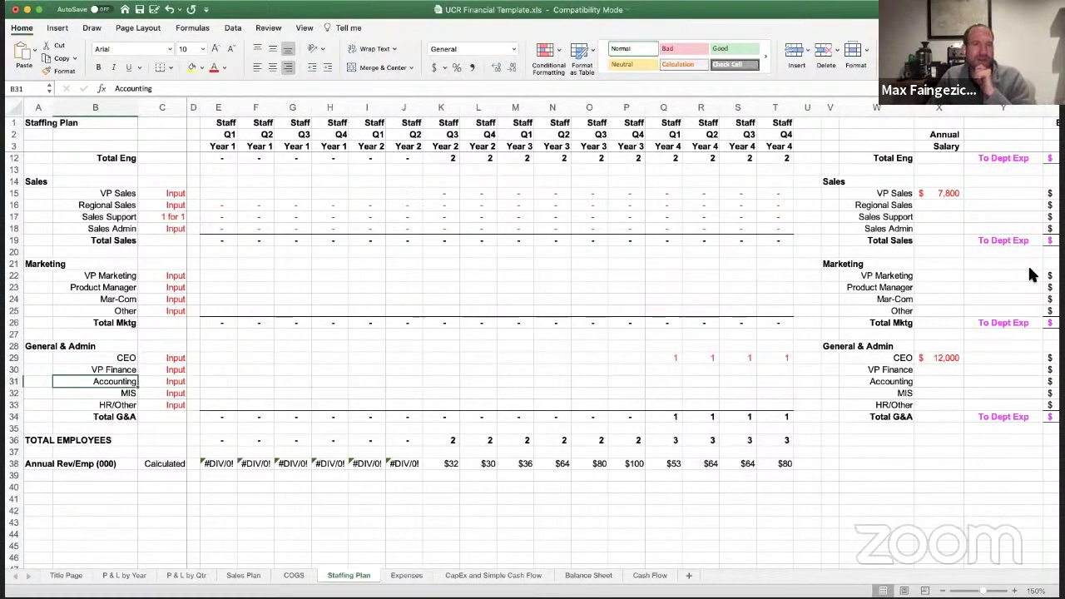
pyautogui.press('Down')
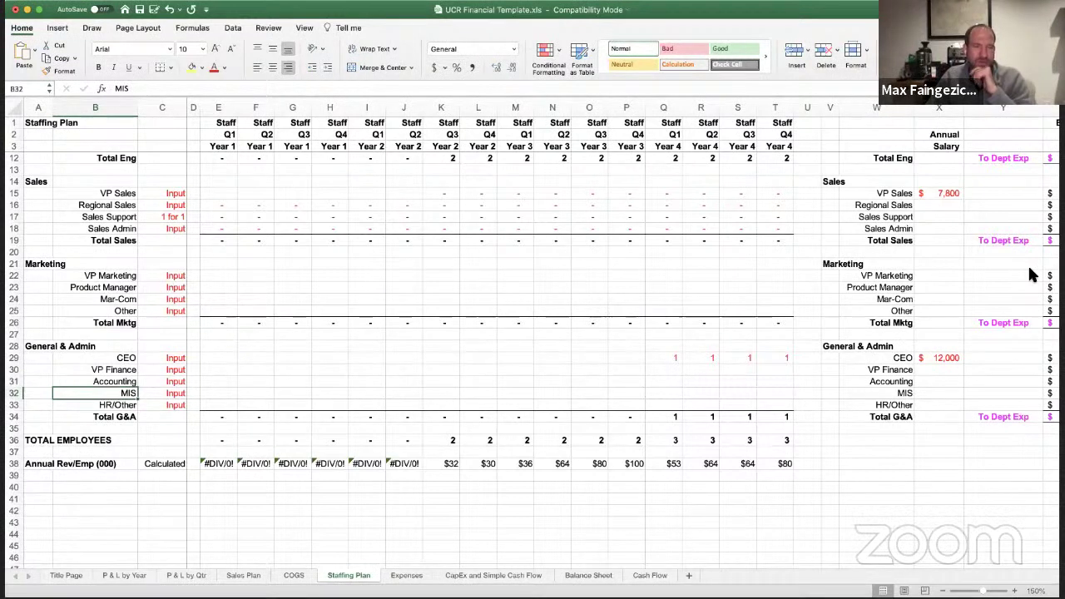
pyautogui.press('Down')
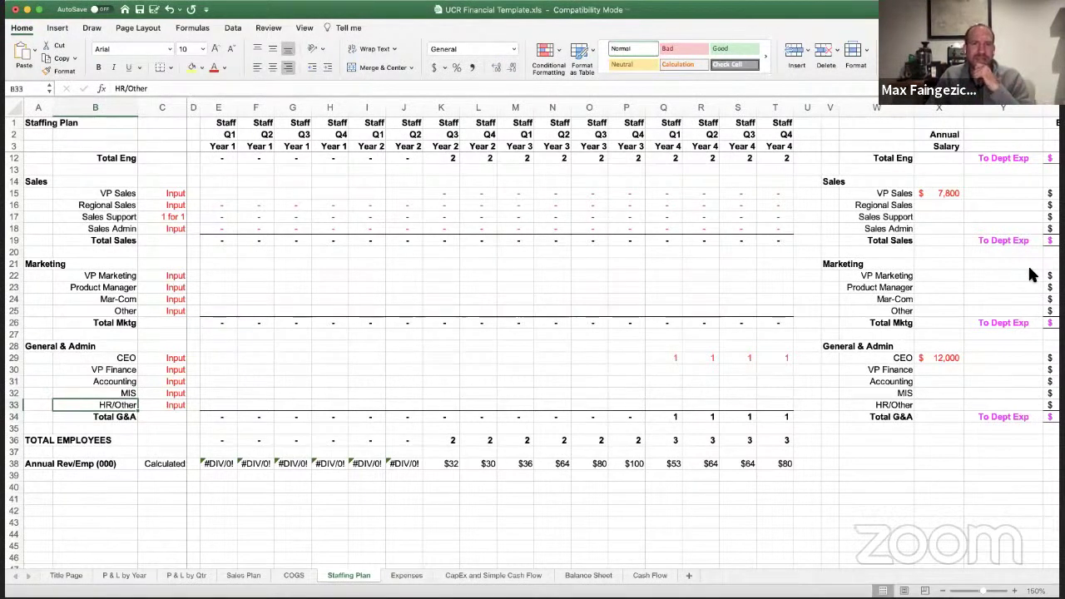
# - Examine the total employees and the calculated annual revenue per employee across the quarters of all four years
pyautogui.press('Down')
pyautogui.press('Down')
pyautogui.press('Down')
pyautogui.press('Right')
pyautogui.press('Right')
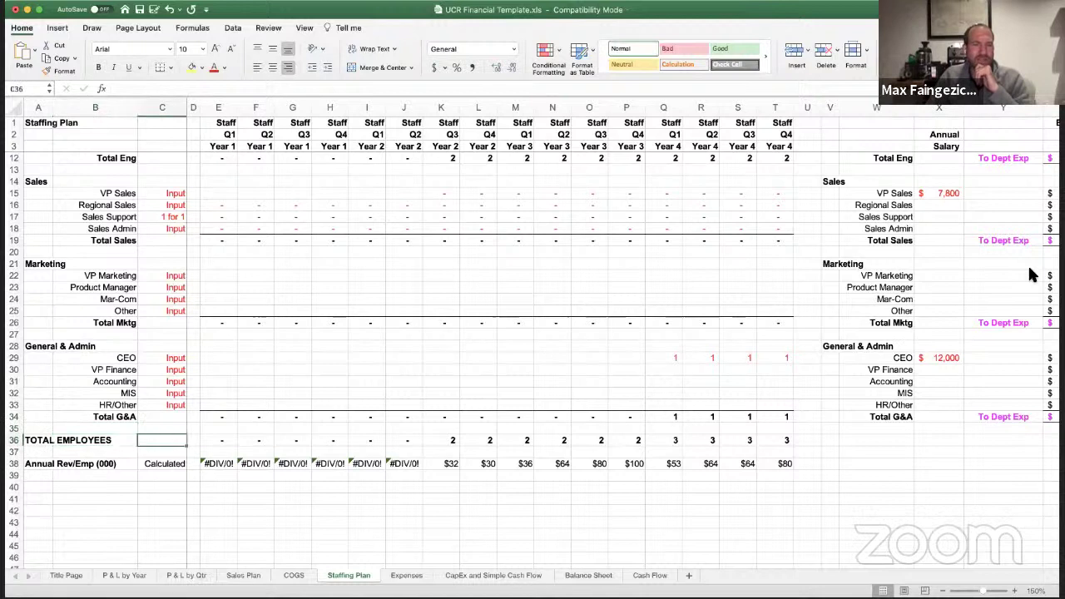
pyautogui.press('Right')
pyautogui.press('Right')
pyautogui.press('Right')
pyautogui.press('Right')
pyautogui.press('Right')
pyautogui.press('Down')
pyautogui.press('Down')
pyautogui.press('Left')
pyautogui.press('Left')
pyautogui.press('Left')
pyautogui.press('Left')
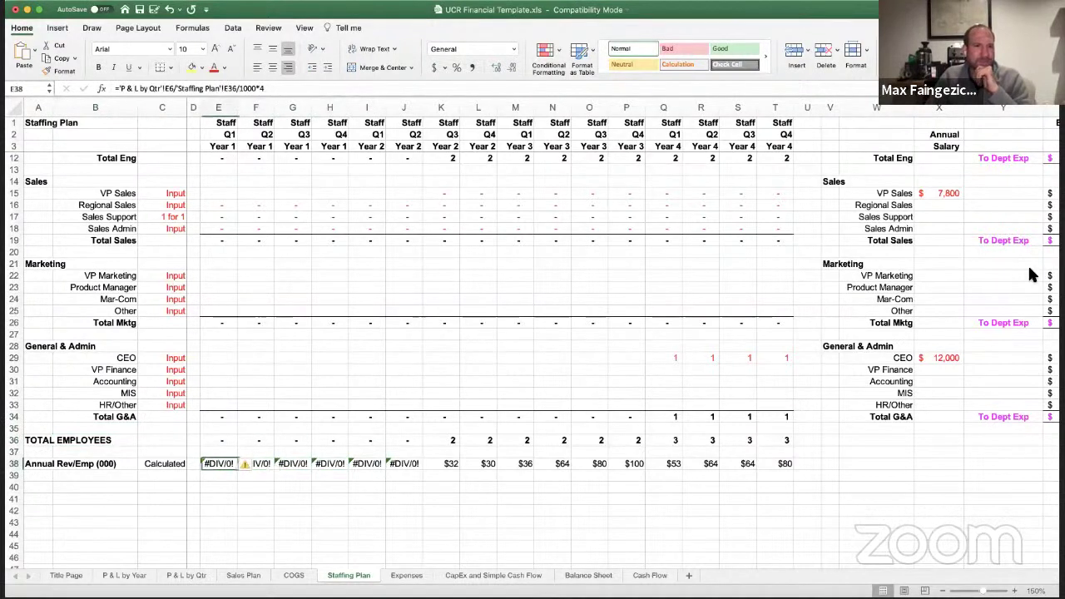
pyautogui.press('Right')
pyautogui.press('Right')
pyautogui.press('Right')
pyautogui.press('Right')
pyautogui.press('Right')
pyautogui.press('Right')
pyautogui.press('Right')
pyautogui.press('Right')
pyautogui.press('Right')
pyautogui.press('Right')
pyautogui.press('Right')
pyautogui.press('Right')
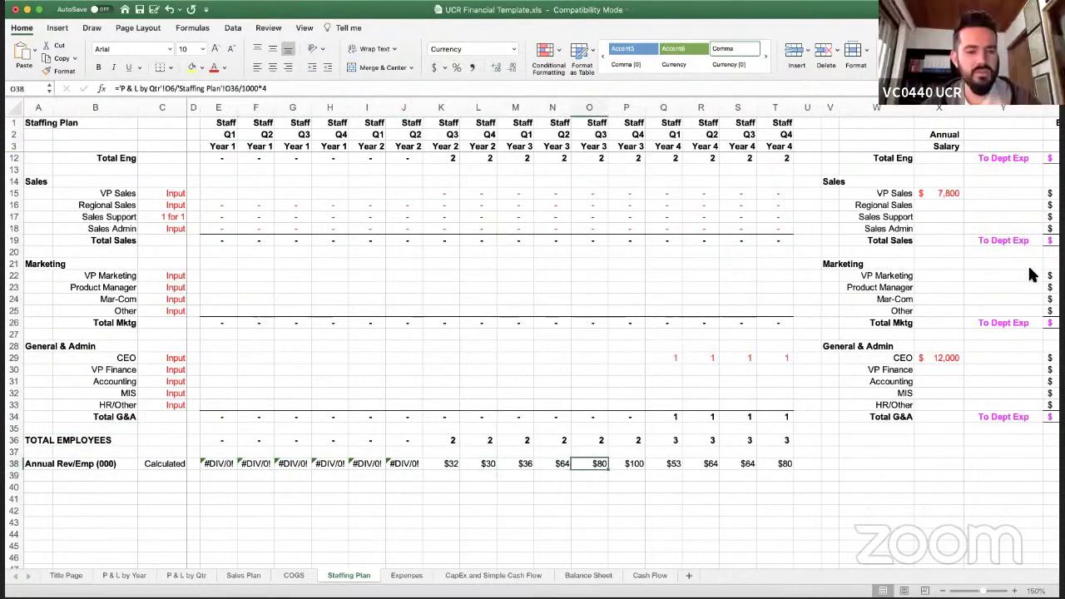
pyautogui.press('Right')
pyautogui.press('Right')
pyautogui.press('Right')
pyautogui.press('Right')
pyautogui.press('Right')
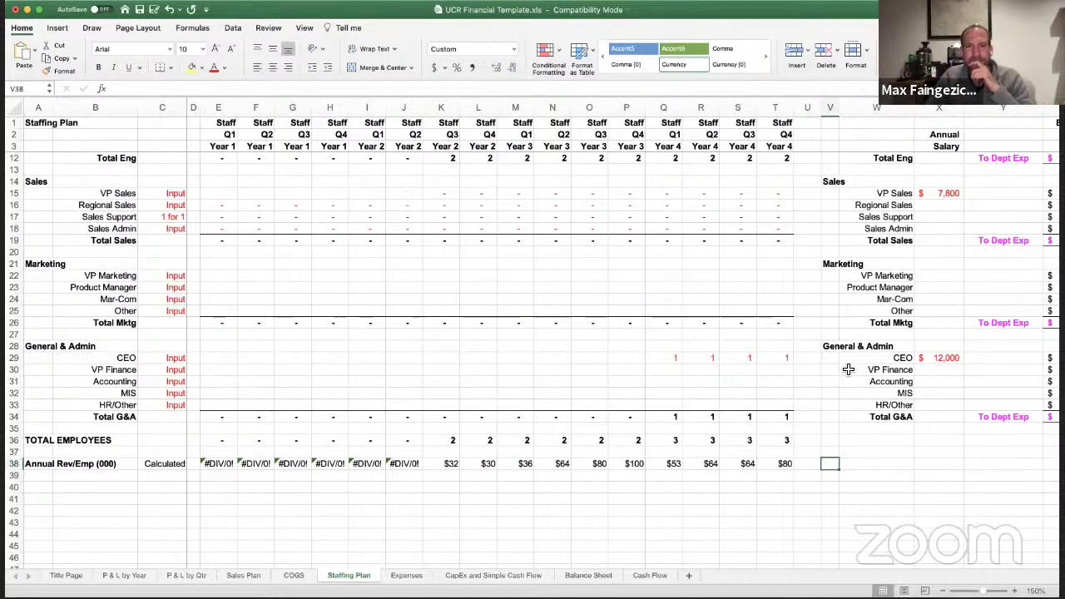
# - Examine the quarterly Total G&A expenses across the Staffing Plan's expense columns through Q4 Year 4
pyautogui.click(895, 417)
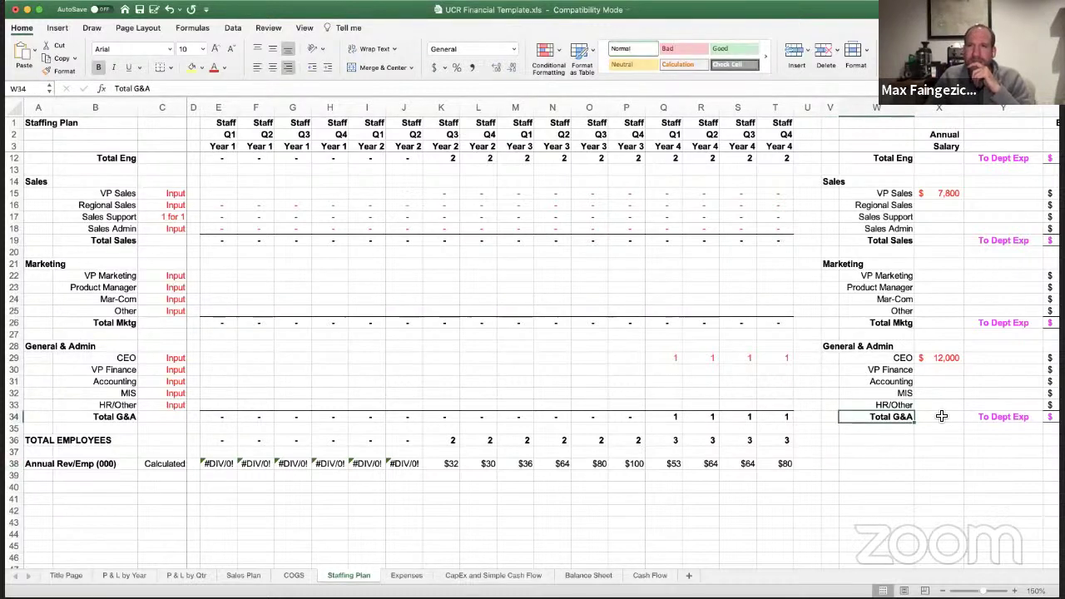
pyautogui.press('Right')
pyautogui.press('Right')
pyautogui.press('Right')
pyautogui.press('Right')
pyautogui.press('Right')
pyautogui.press('Right')
pyautogui.press('Right')
pyautogui.press('Right')
pyautogui.press('Right')
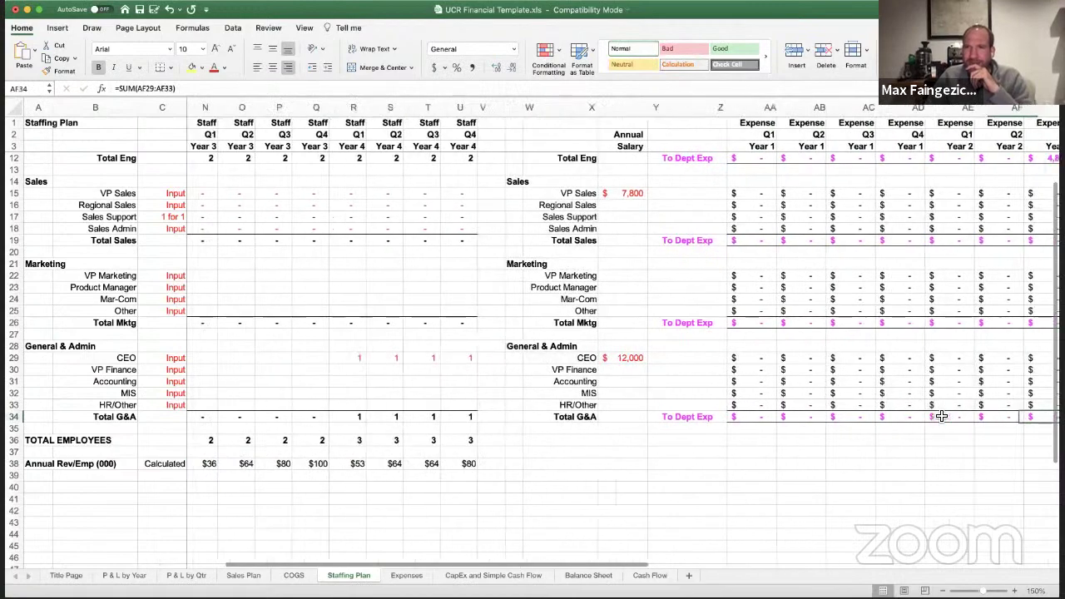
pyautogui.press('Right')
pyautogui.press('Right')
pyautogui.press('Right')
pyautogui.press('Right')
pyautogui.press('Right')
pyautogui.press('Right')
pyautogui.press('Right')
pyautogui.press('Right')
pyautogui.press('Right')
pyautogui.press('Right')
pyautogui.press('Right')
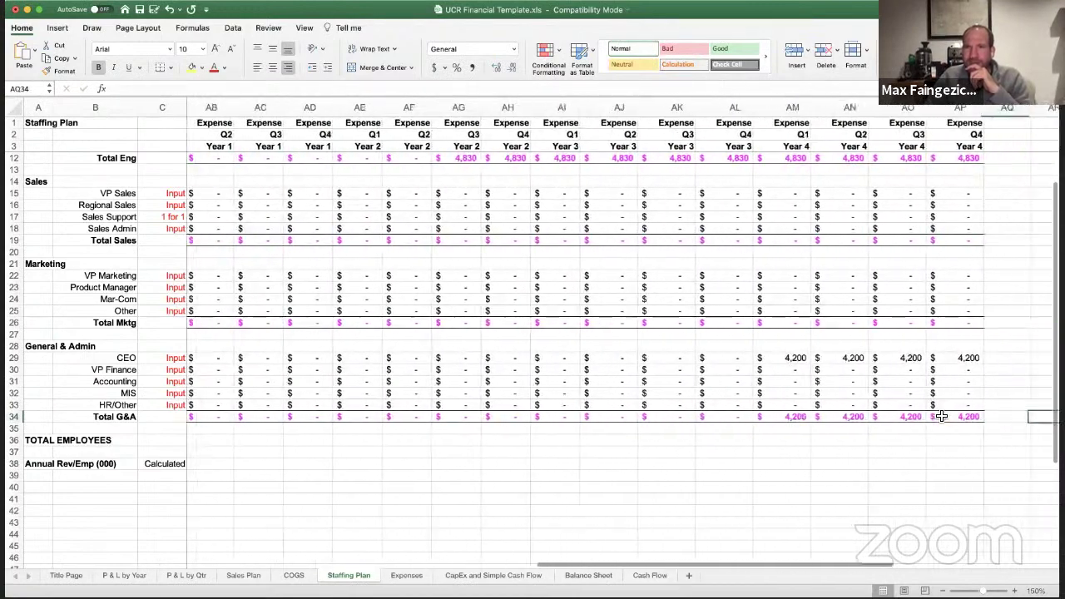
pyautogui.press('Left')
pyautogui.press('Left')
pyautogui.press('Left')
pyautogui.press('Left')
pyautogui.press('Left')
pyautogui.press('Left')
pyautogui.press('Left')
pyautogui.press('Left')
pyautogui.press('Left')
pyautogui.press('Left')
pyautogui.press('Left')
pyautogui.press('Left')
pyautogui.press('Left')
pyautogui.press('Left')
pyautogui.press('Left')
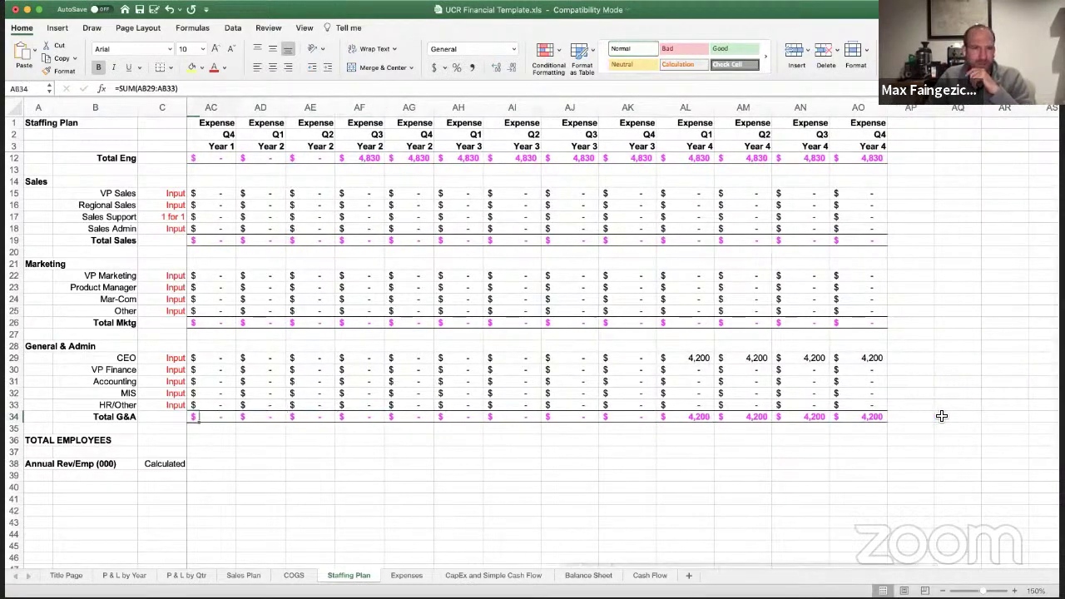
# - Examine the Total G&A row from the Year 1 expense columns back to the Q3 Year 1 staff headcount
pyautogui.press('Left')
pyautogui.press('Left')
pyautogui.press('Left')
pyautogui.press('Left')
pyautogui.press('Left')
pyautogui.press('Left')
pyautogui.press('Left')
pyautogui.press('Left')
pyautogui.press('Left')
pyautogui.press('Left')
pyautogui.press('Left')
pyautogui.press('Left')
pyautogui.press('Left')
pyautogui.press('Left')
pyautogui.press('Left')
pyautogui.press('Left')
pyautogui.press('Left')
pyautogui.press('Left')
pyautogui.press('Left')
pyautogui.press('Left')
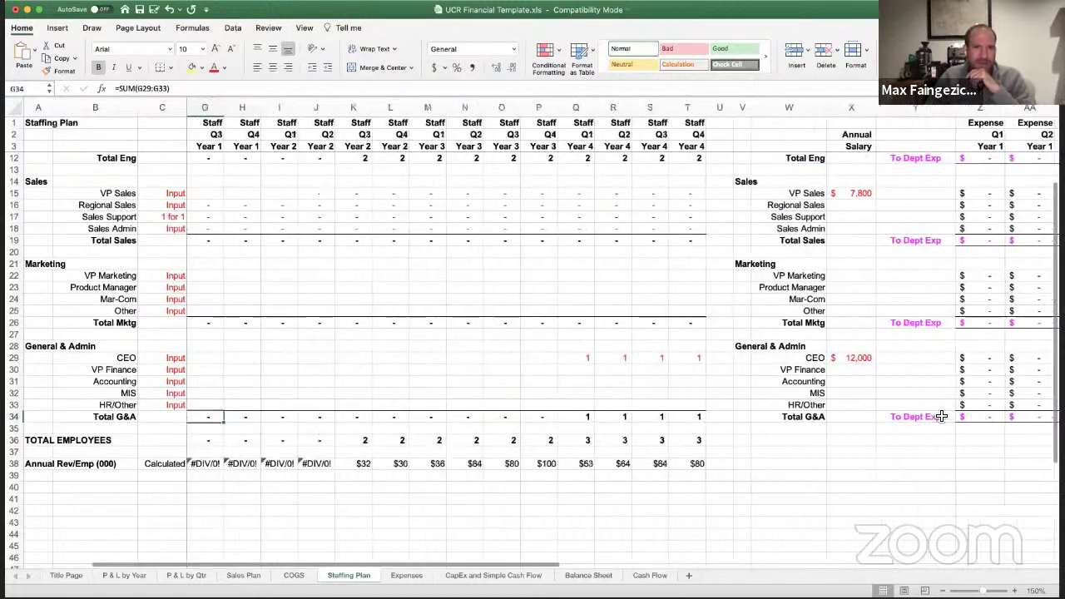
# - Examine the Year 1 R&D and S&M expense formulas on the P & L by Year sheet
pyautogui.press('Left')
pyautogui.press('Left')
pyautogui.press('Left')
pyautogui.press('Up')
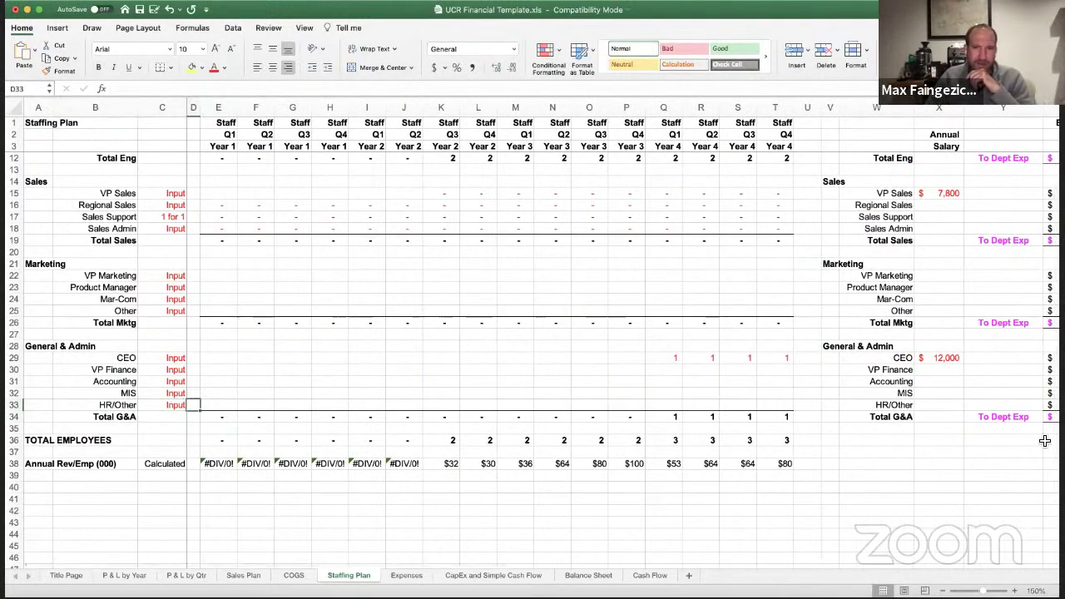
pyautogui.click(125, 575)
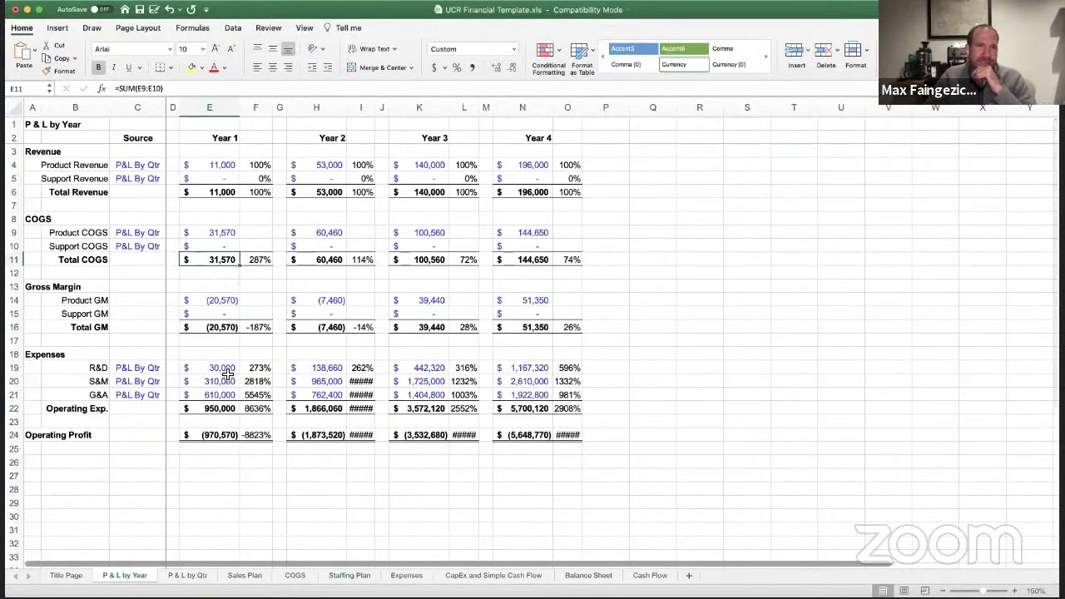
pyautogui.press('Down')
pyautogui.press('Down')
pyautogui.press('Down')
pyautogui.press('Down')
pyautogui.press('Down')
pyautogui.press('Down')
pyautogui.press('Down')
pyautogui.press('Down')
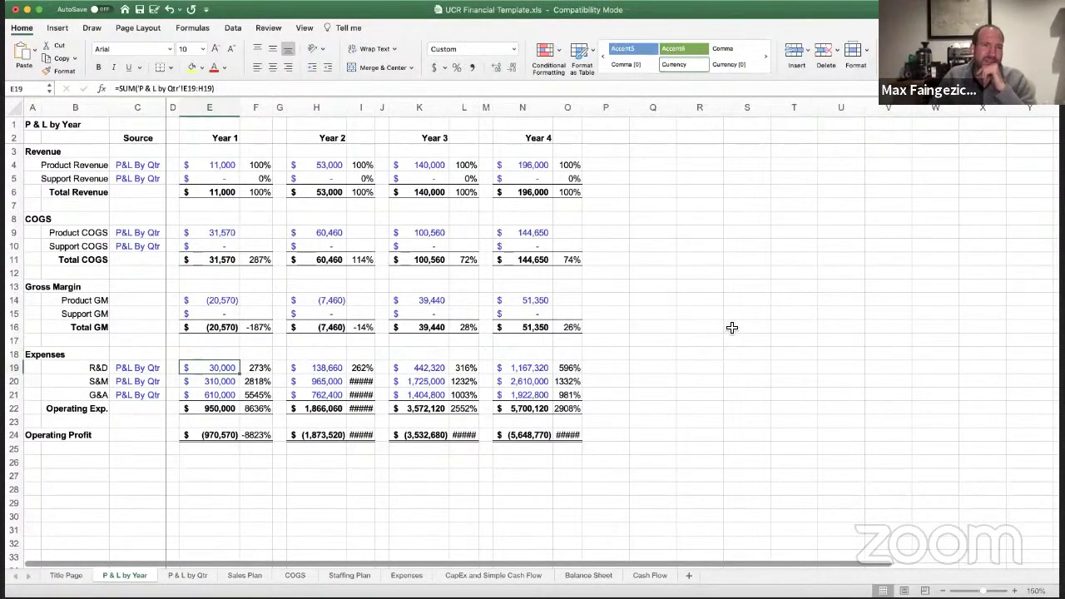
pyautogui.press('Down')
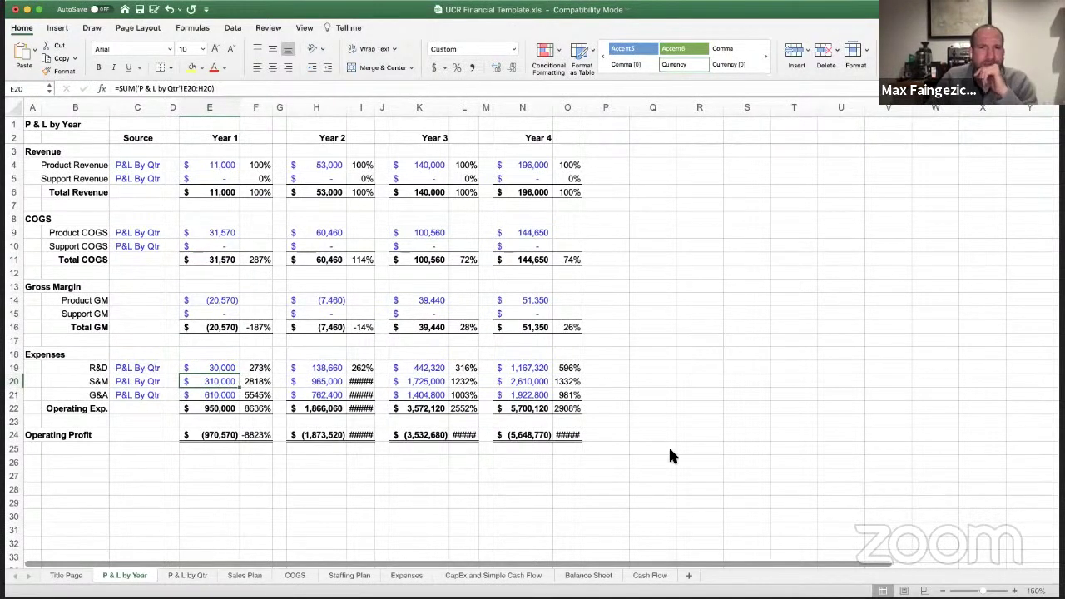
# - Review the staffing counts and annual salaries across the departments on the Staffing Plan sheet
pyautogui.click(347, 577)
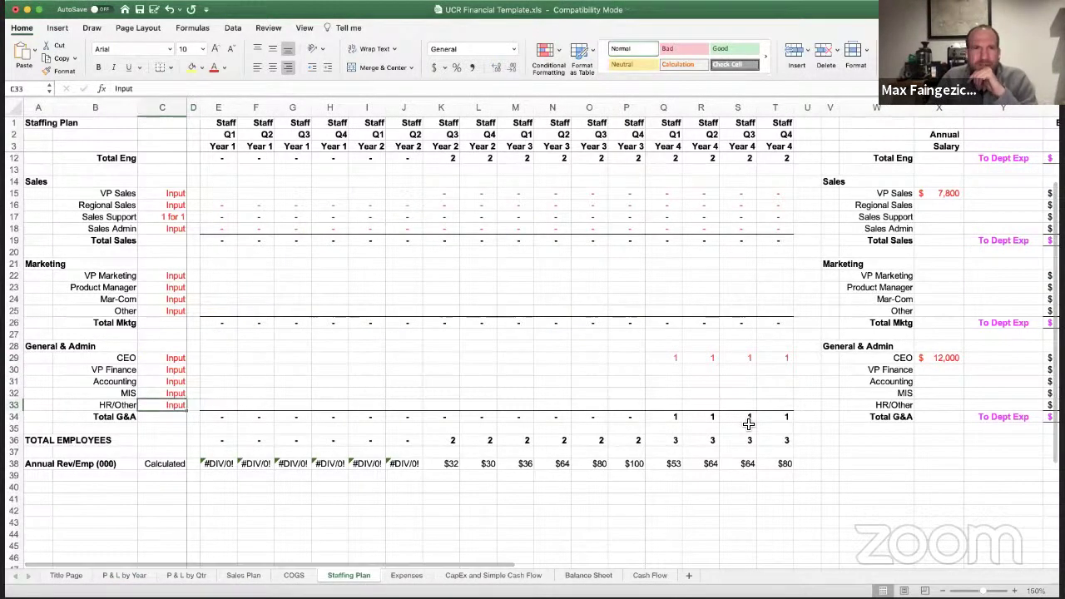
pyautogui.press('Right')
pyautogui.press('Right')
pyautogui.press('Right')
pyautogui.press('Right')
pyautogui.press('Right')
pyautogui.press('Right')
pyautogui.press('Right')
pyautogui.press('Right')
pyautogui.press('Right')
pyautogui.press('Right')
pyautogui.press('Right')
pyautogui.press('Right')
pyautogui.press('Right')
pyautogui.press('Right')
pyautogui.press('Right')
pyautogui.press('Right')
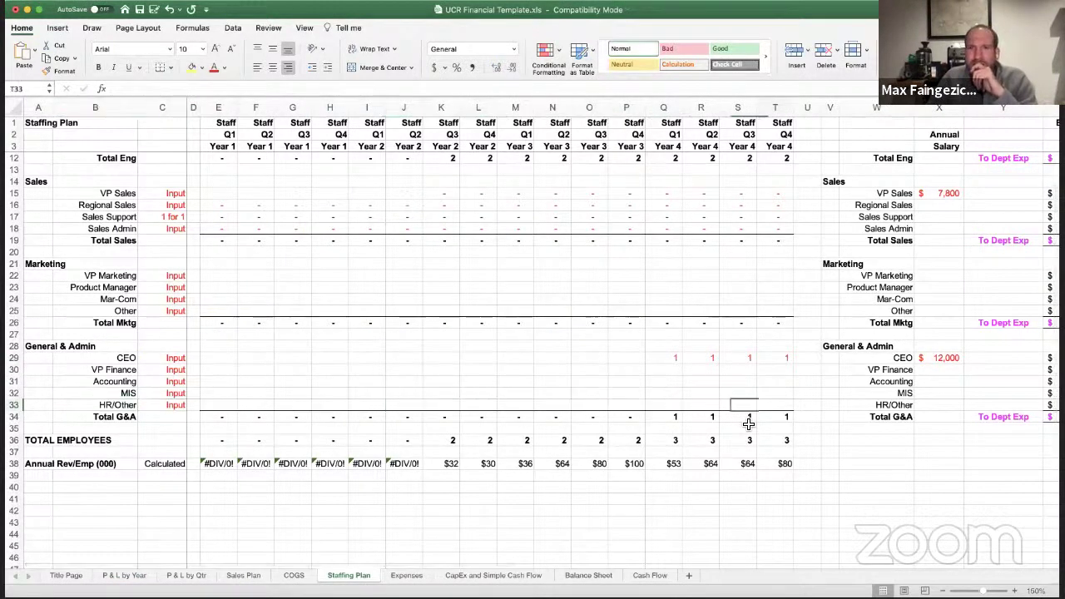
pyautogui.press('Right')
pyautogui.press('Right')
pyautogui.press('Right')
pyautogui.press('Right')
pyautogui.press('Up')
pyautogui.press('Right')
pyautogui.press('Right')
pyautogui.press('Right')
pyautogui.press('Left')
pyautogui.press('Left')
pyautogui.press('Up')
pyautogui.press('Left')
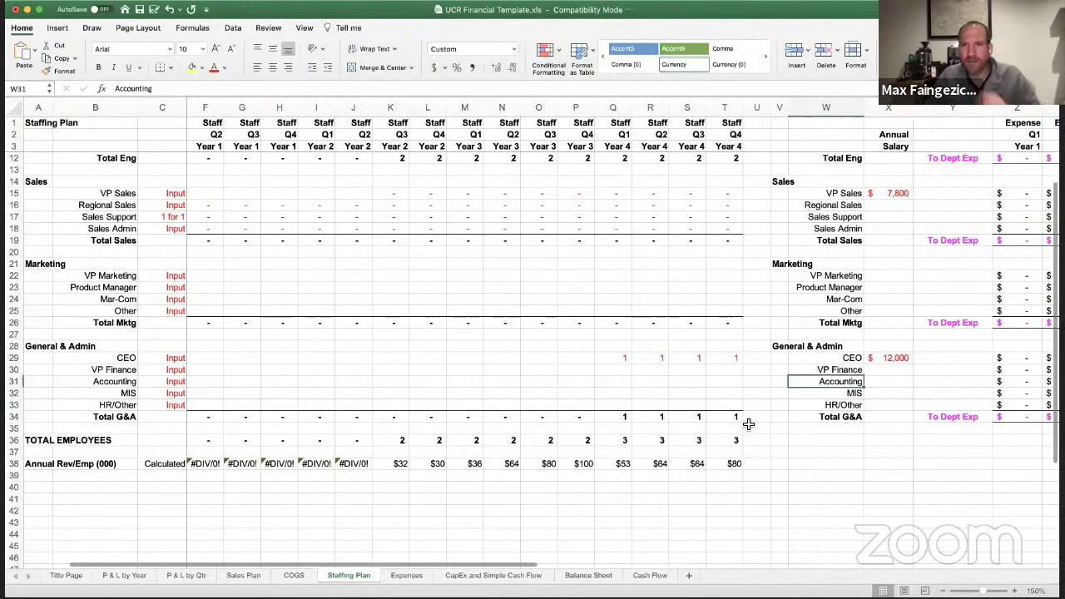
pyautogui.scroll(4, 757, 426)
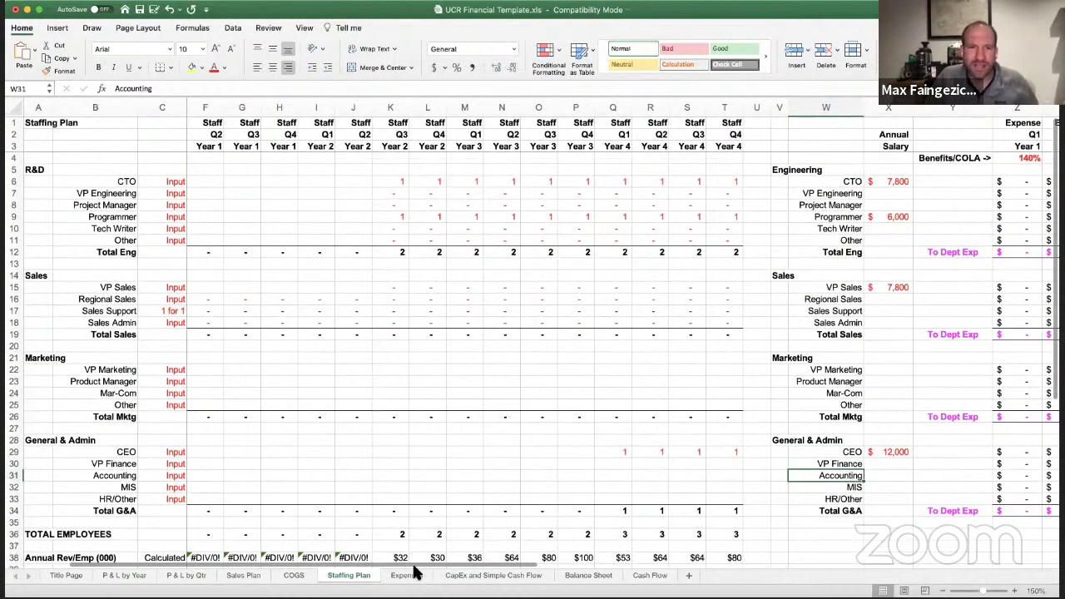
# - Examine the R&D Salaries & Benefits links and the Tech Supplies rate and formula on the Expenses sheet
pyautogui.click(415, 575)
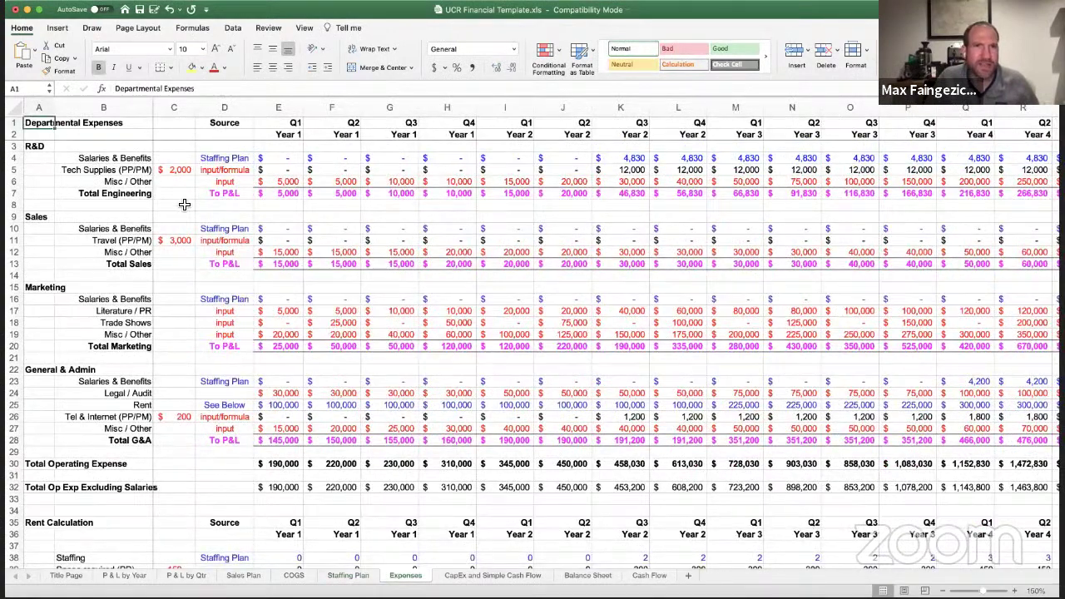
pyautogui.click(175, 170)
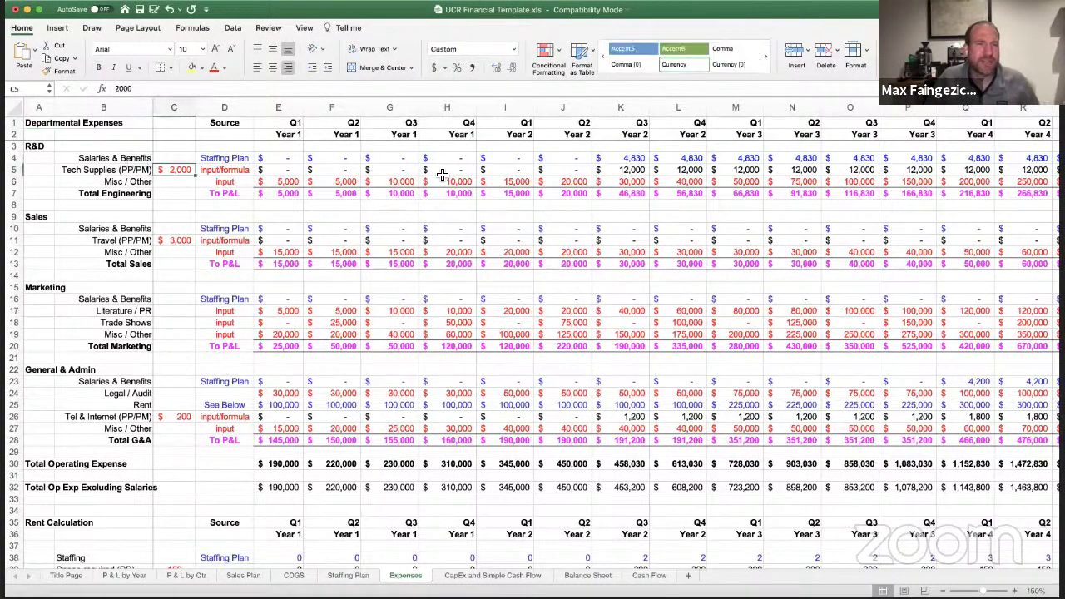
pyautogui.press('Up')
pyautogui.press('Down')
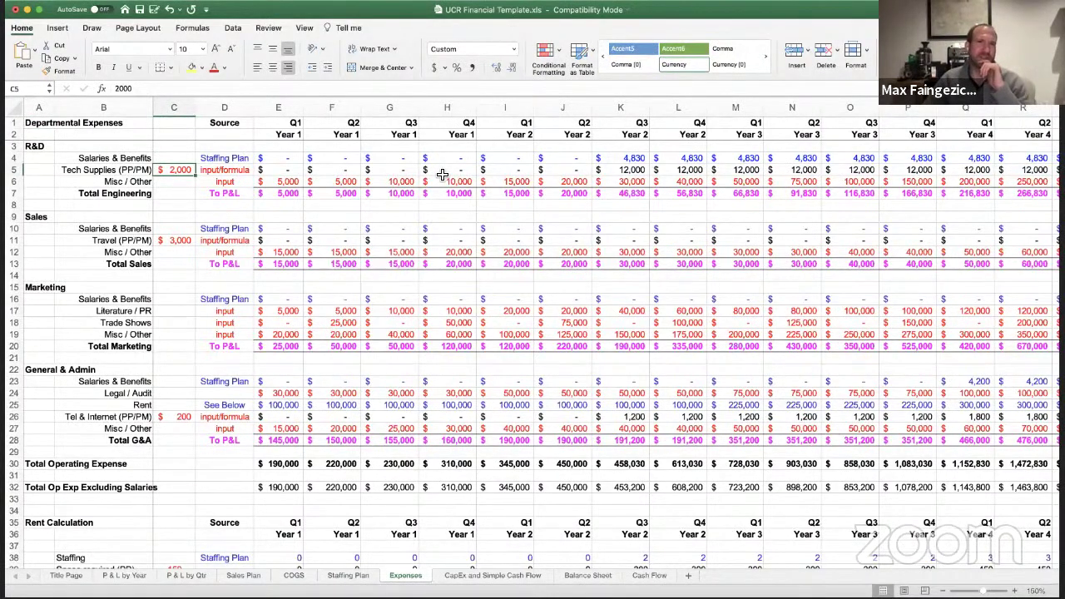
pyautogui.press('Up')
pyautogui.press('Right')
pyautogui.press('Right')
pyautogui.press('Right')
pyautogui.press('Right')
pyautogui.press('Right')
pyautogui.press('Right')
pyautogui.press('Right')
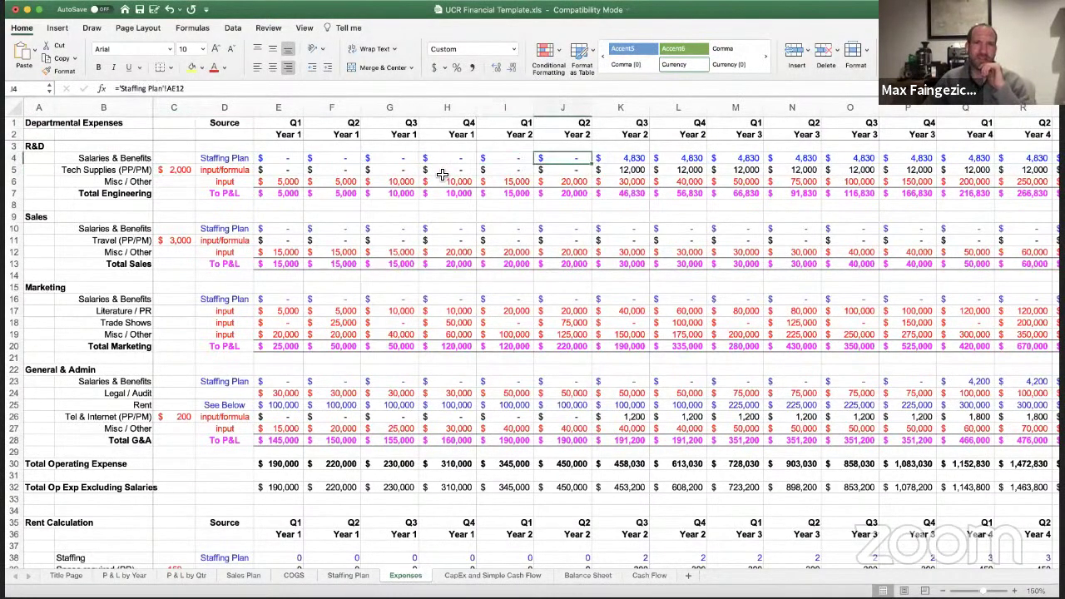
pyautogui.press('Right')
pyautogui.press('Left')
pyautogui.press('Left')
pyautogui.press('Left')
pyautogui.press('Left')
pyautogui.press('Left')
pyautogui.press('Left')
pyautogui.press('Left')
pyautogui.press('Left')
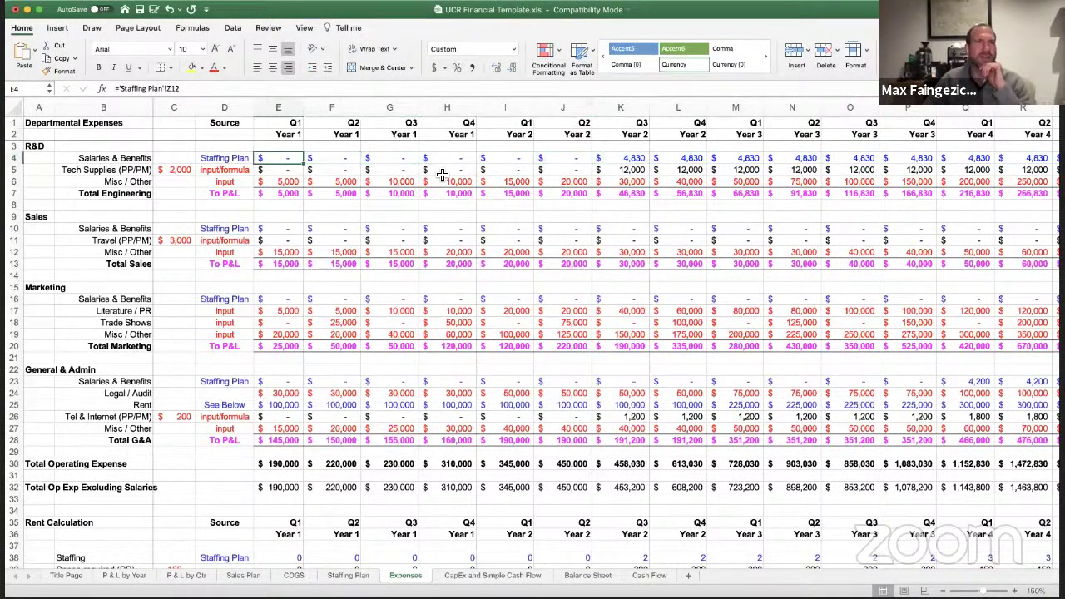
pyautogui.press('Down')
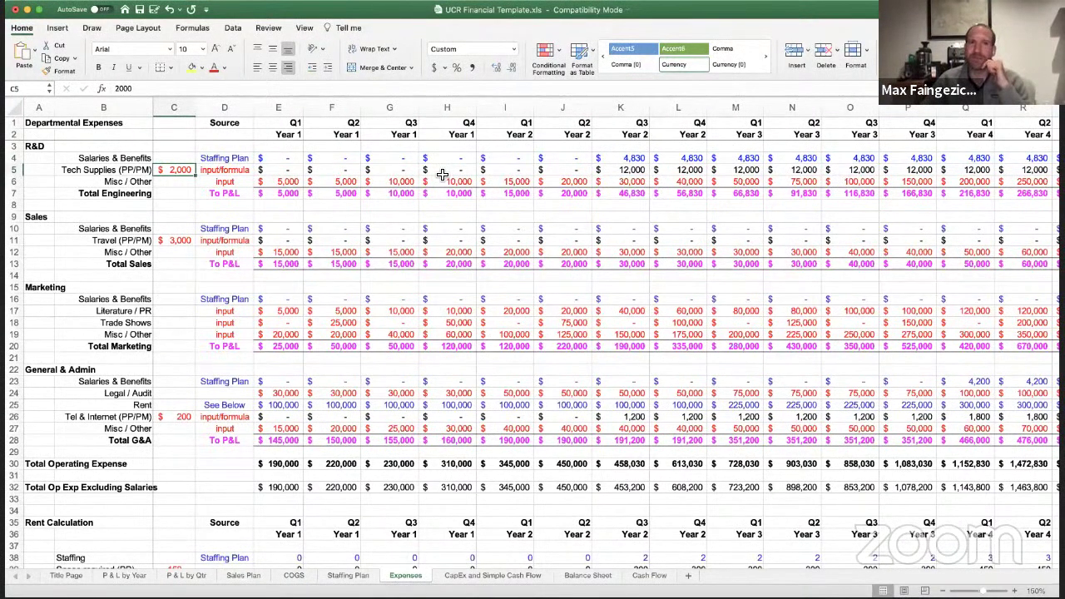
pyautogui.press('Right')
pyautogui.press('Right')
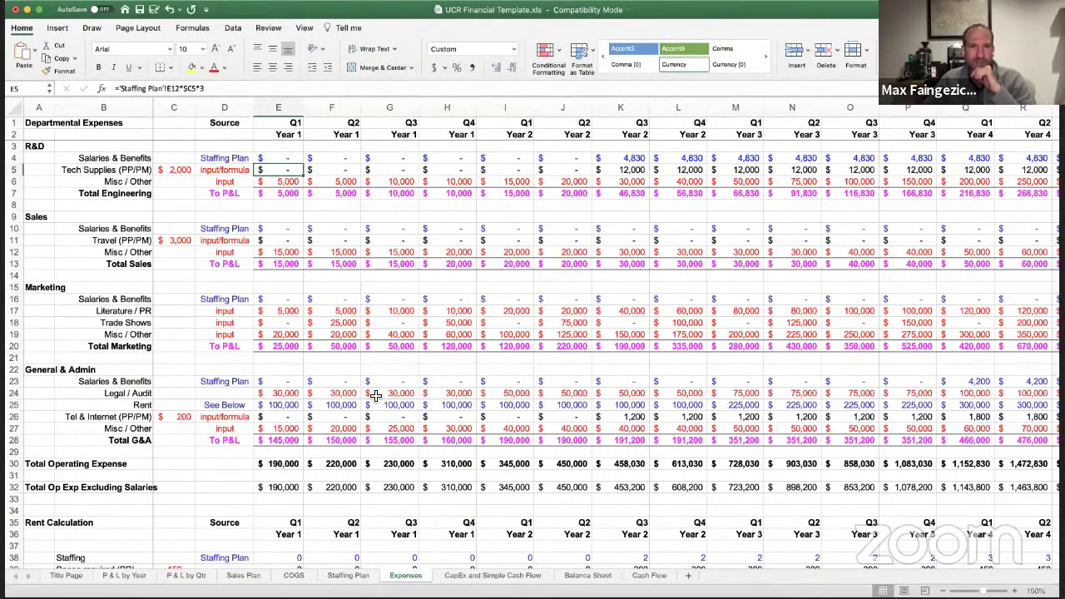
# - On the CapEx and Simple Cash Flow sheet, set Year 1 Q1 Prototype Expenses to 350 and clear Year 1 Q2 through Q4
pyautogui.hotkey('ctrl', 'pagedown')
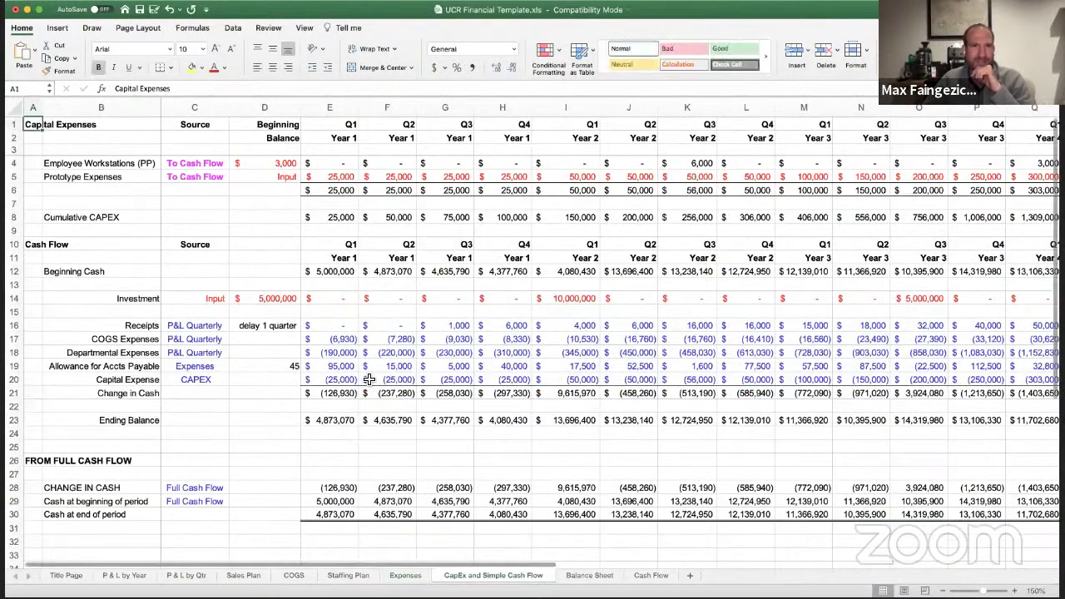
pyautogui.click(99, 177)
pyautogui.press('Right')
pyautogui.press('Right')
pyautogui.press('Right')
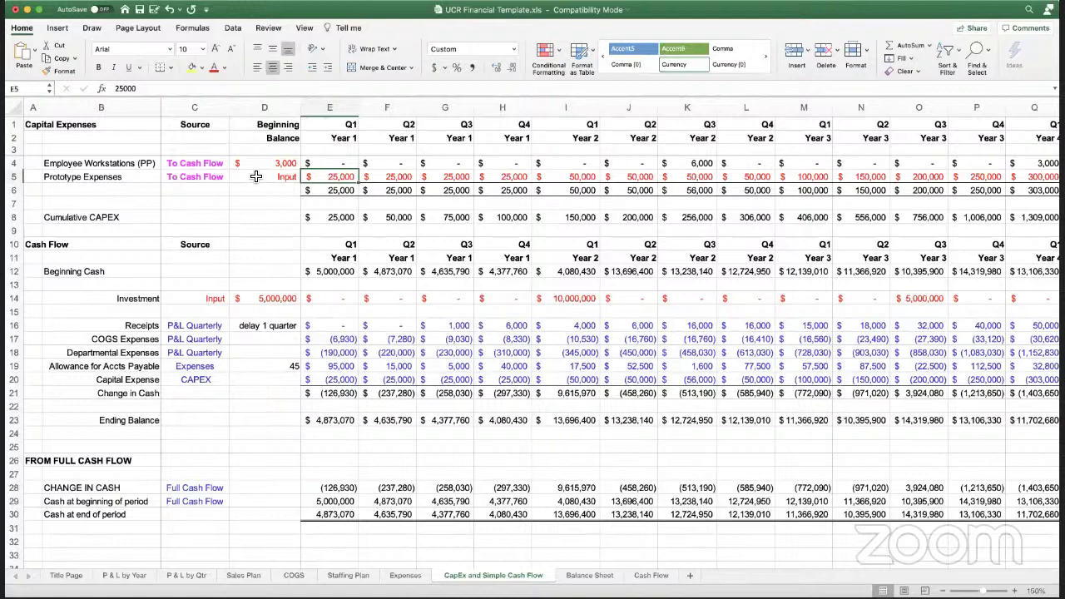
pyautogui.write('350')
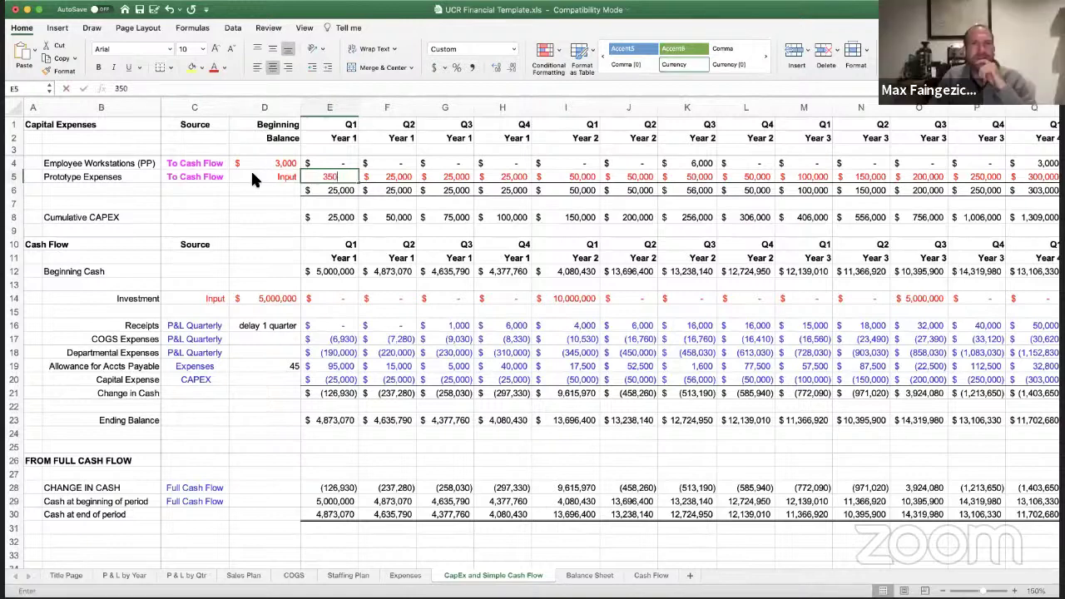
pyautogui.press('Tab')
pyautogui.press('Delete')
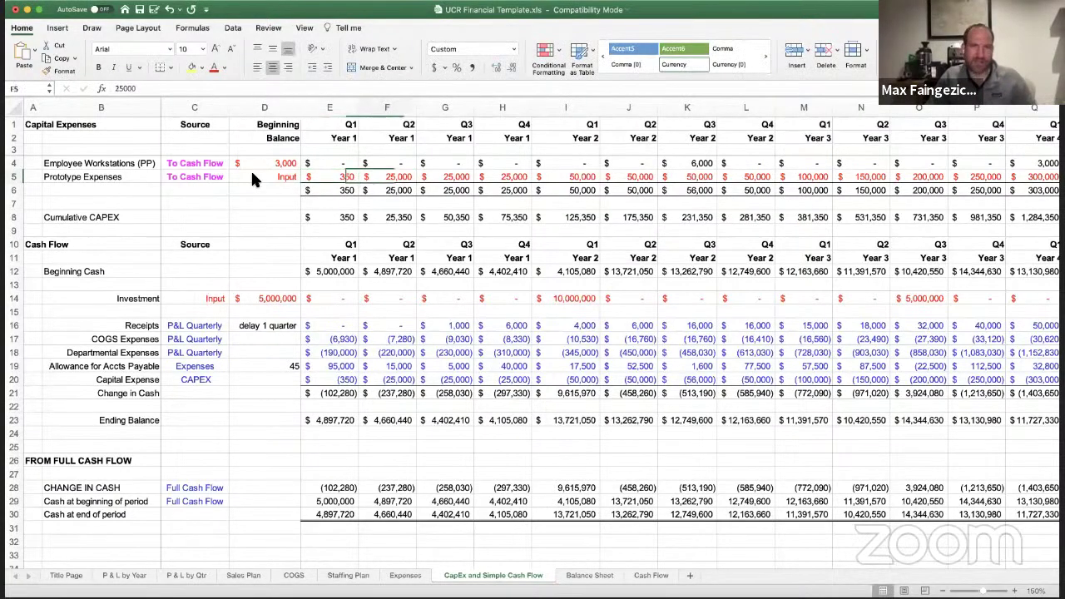
pyautogui.press('Tab')
pyautogui.press('Delete')
pyautogui.press('Tab')
pyautogui.press('Delete')
pyautogui.press('Tab')
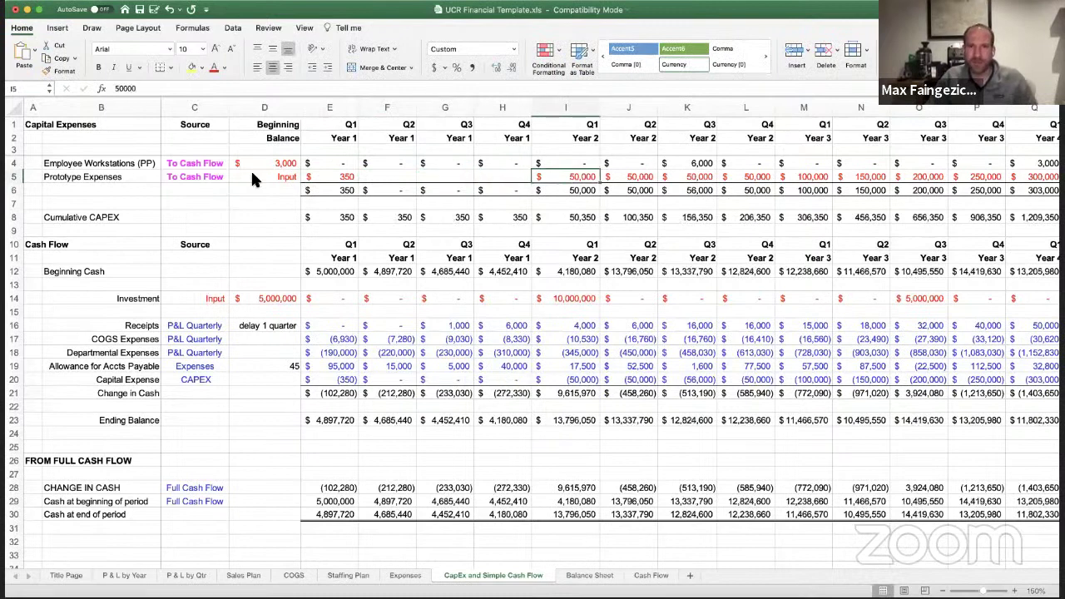
# - Try 1000 as the Year 2 Q1 Prototype Expenses and clear Year 2 Q2 and Q3
pyautogui.write('1000')
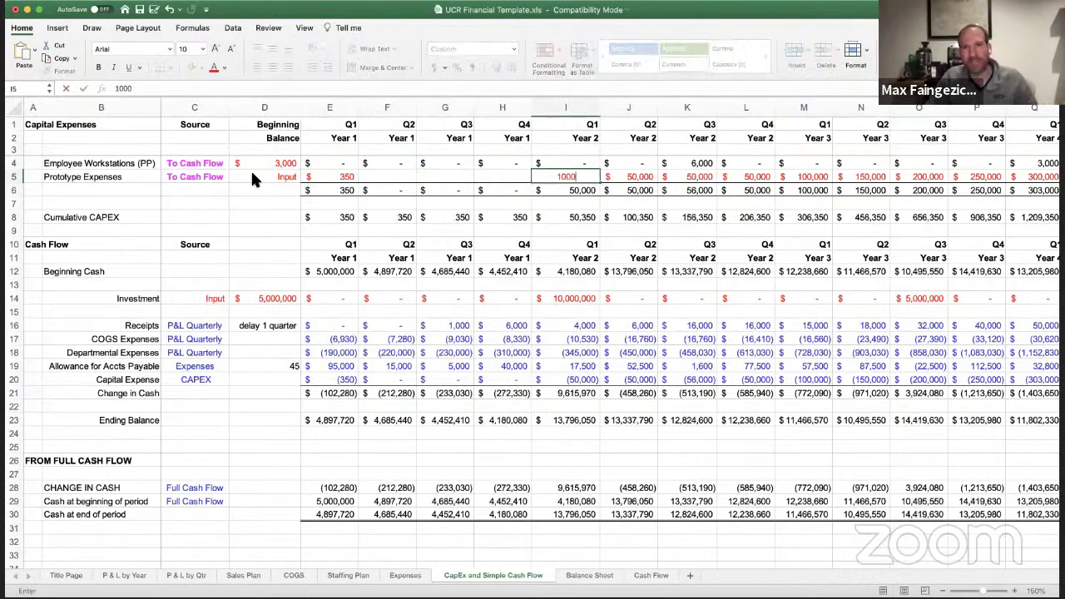
pyautogui.press('Tab')
pyautogui.press('Delete')
pyautogui.press('Tab')
pyautogui.press('Delete')
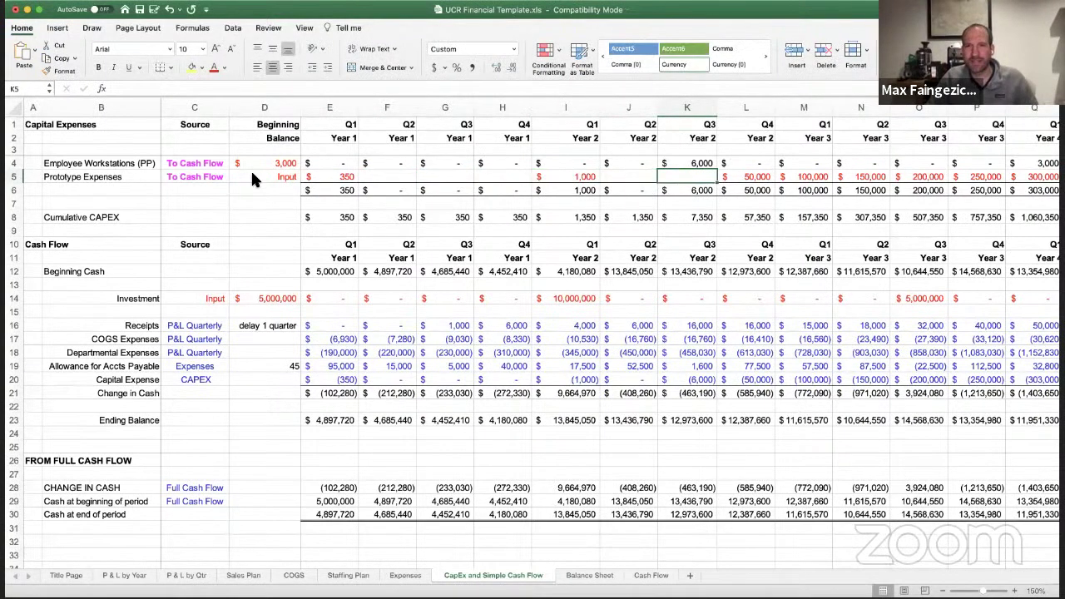
# - Set Prototype Expenses to 350 for each quarter of Year 2
pyautogui.hotkey('shift', 'Tab')
pyautogui.hotkey('shift', 'Tab')
pyautogui.write('350')
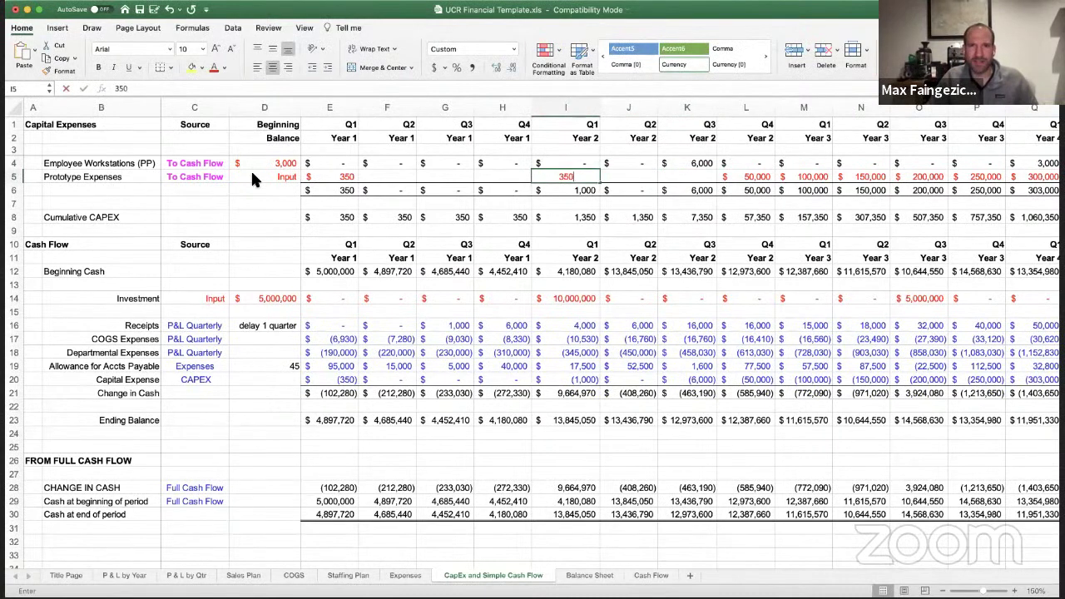
pyautogui.press('Tab')
pyautogui.write('350')
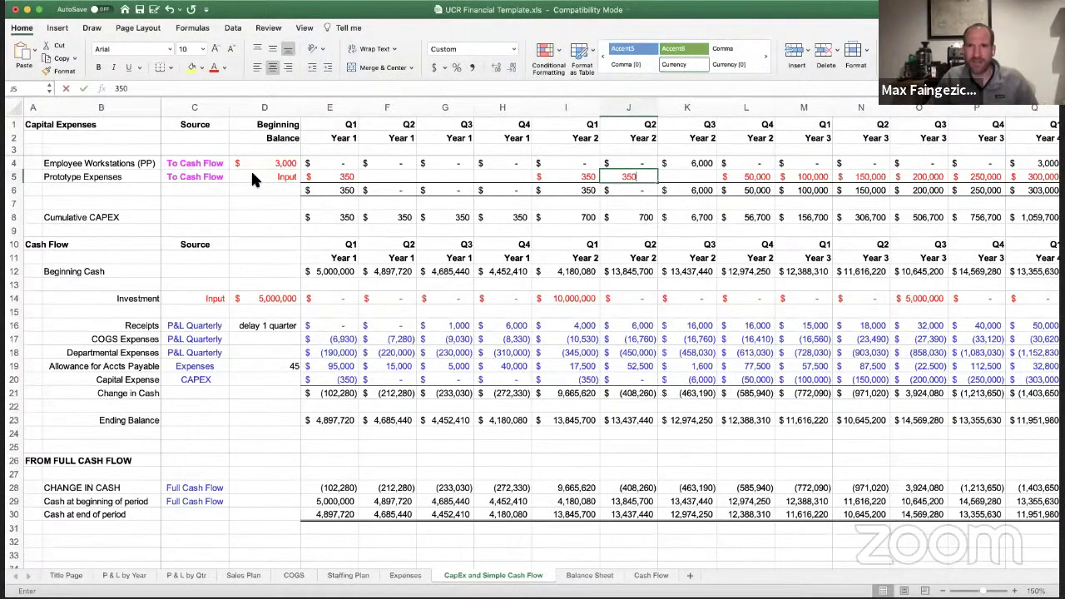
pyautogui.press('Tab')
pyautogui.write('350')
pyautogui.press('Tab')
pyautogui.write('3')
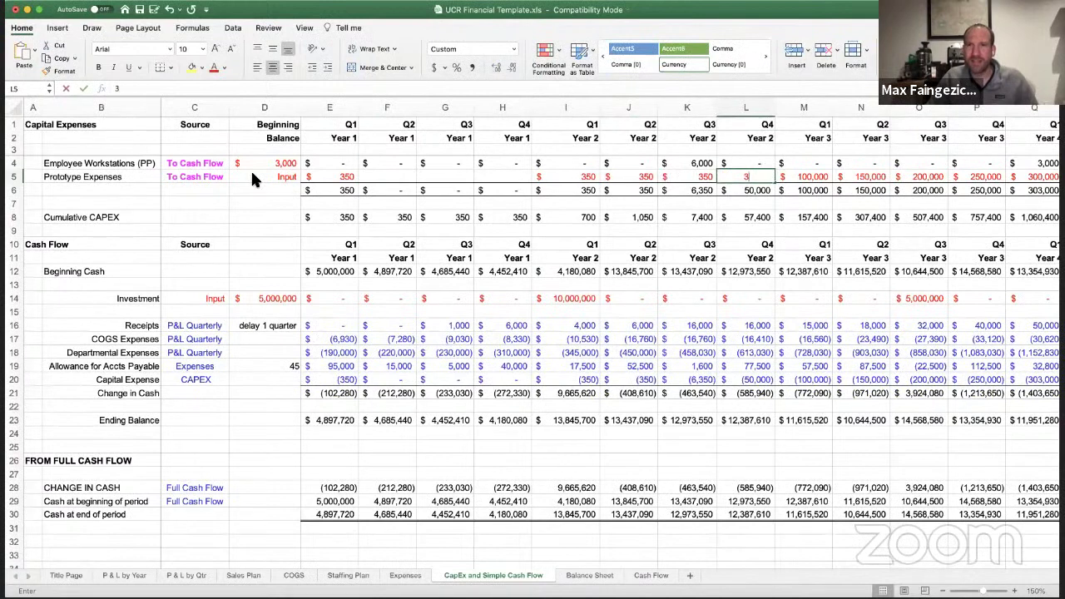
pyautogui.write('50')
pyautogui.press('Tab')
# - Set Prototype Expenses to 500 for Year 3 Q1, Q2 and Q3
pyautogui.write('500')
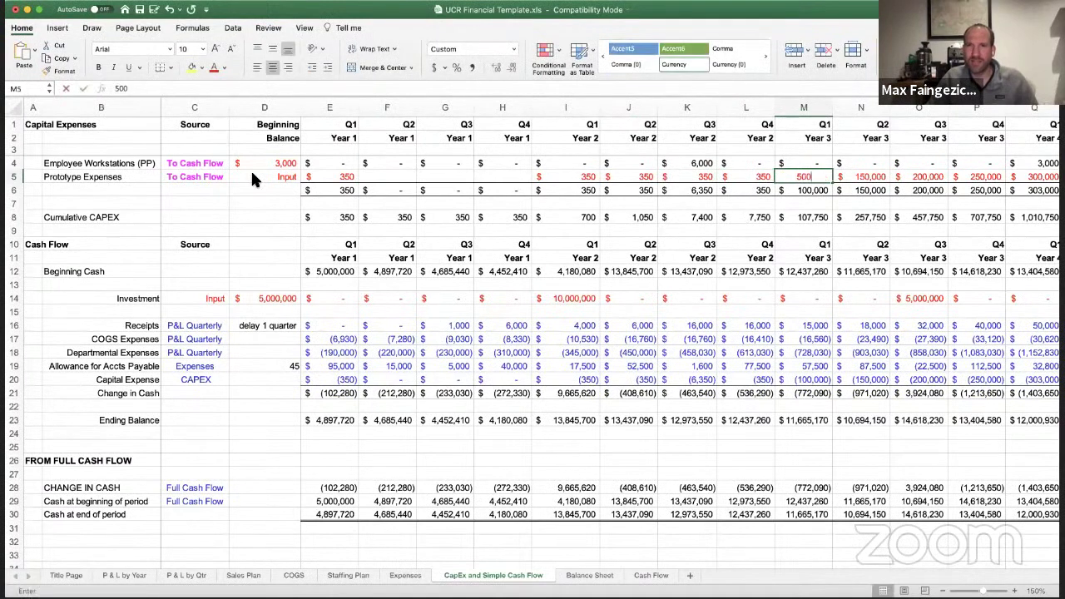
pyautogui.press('Tab')
pyautogui.write('500')
pyautogui.press('Tab')
pyautogui.write('500')
pyautogui.press('Tab')
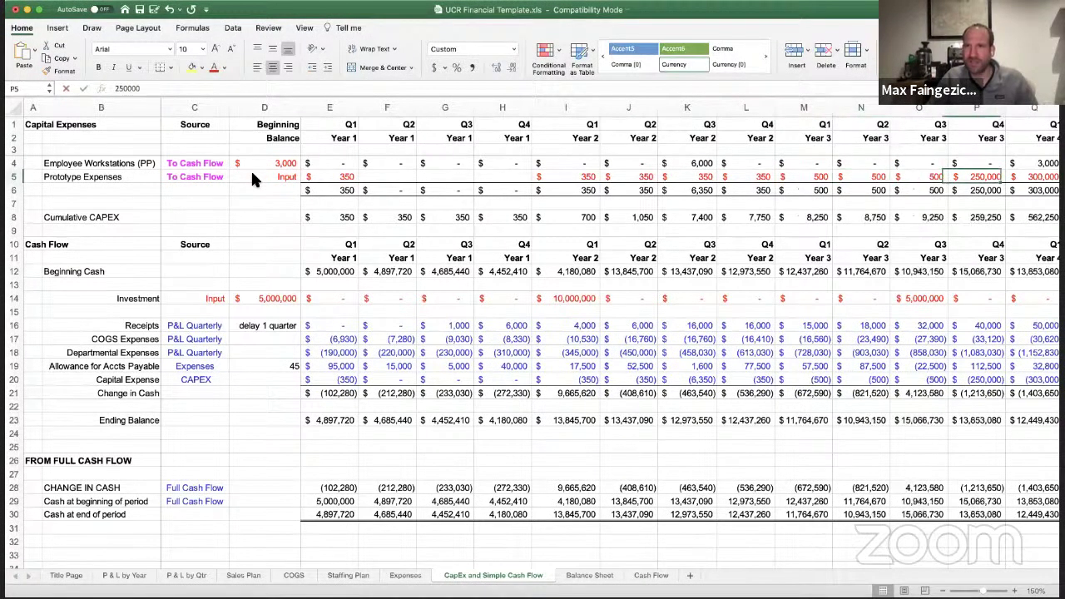
# - Set Prototype Expenses to 1000 for Year 3 Q4 and every quarter of Year 4
pyautogui.write('1000')
pyautogui.press('Tab')
pyautogui.write('1000')
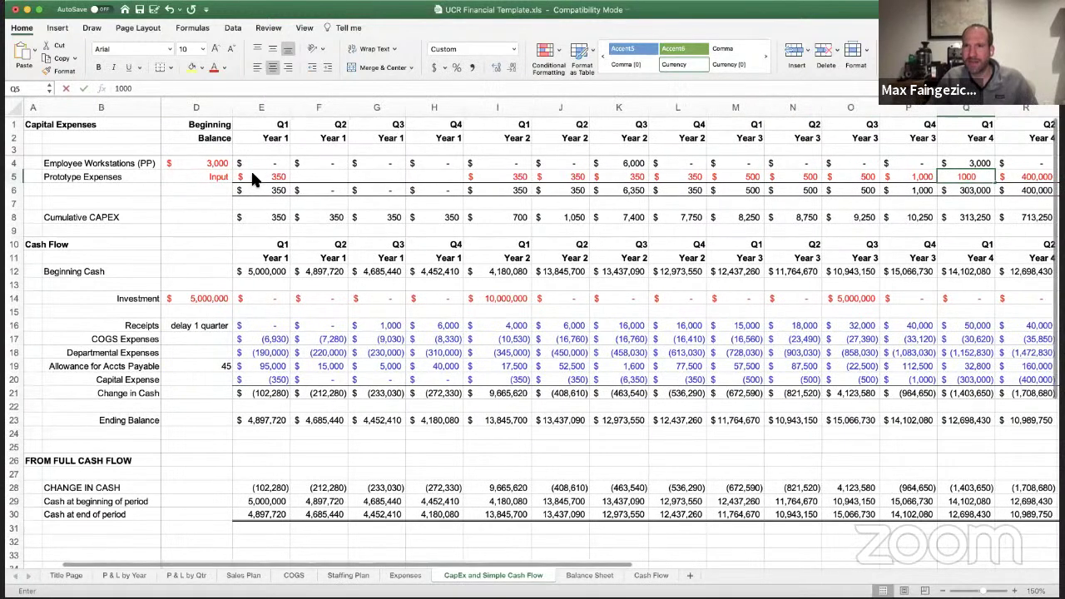
pyautogui.press('Tab')
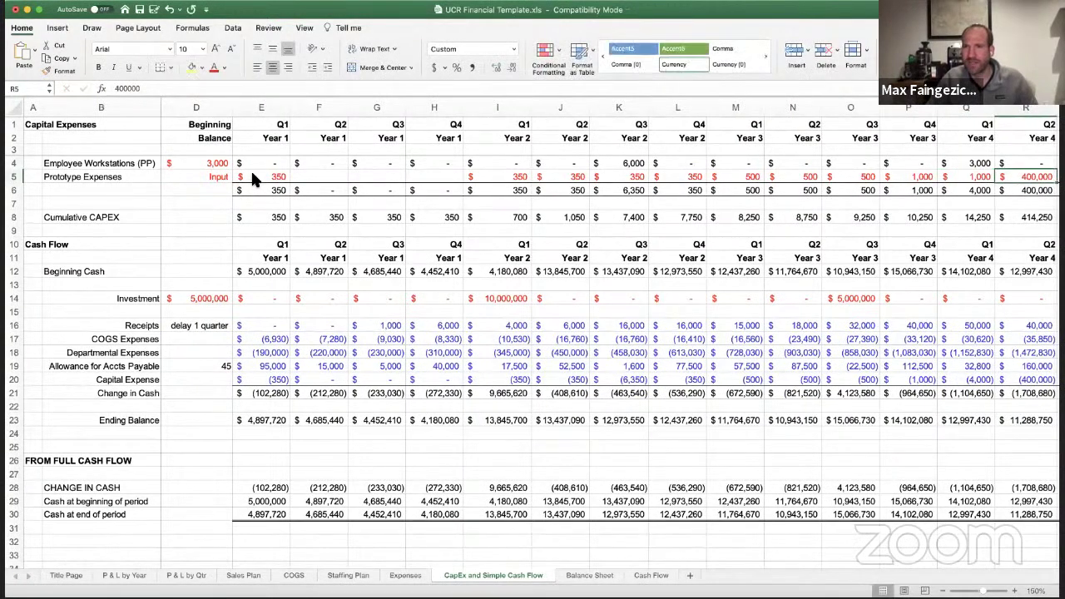
pyautogui.write('1000')
pyautogui.press('Tab')
pyautogui.write('100')
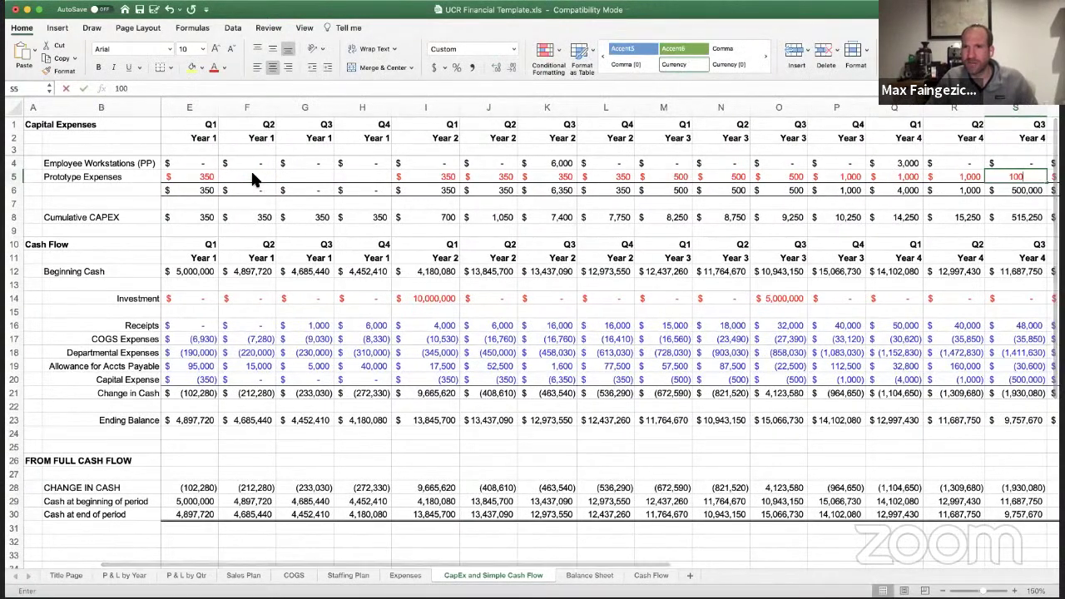
pyautogui.press('Tab')
pyautogui.hotkey('shift', 'Tab')
pyautogui.write('1000')
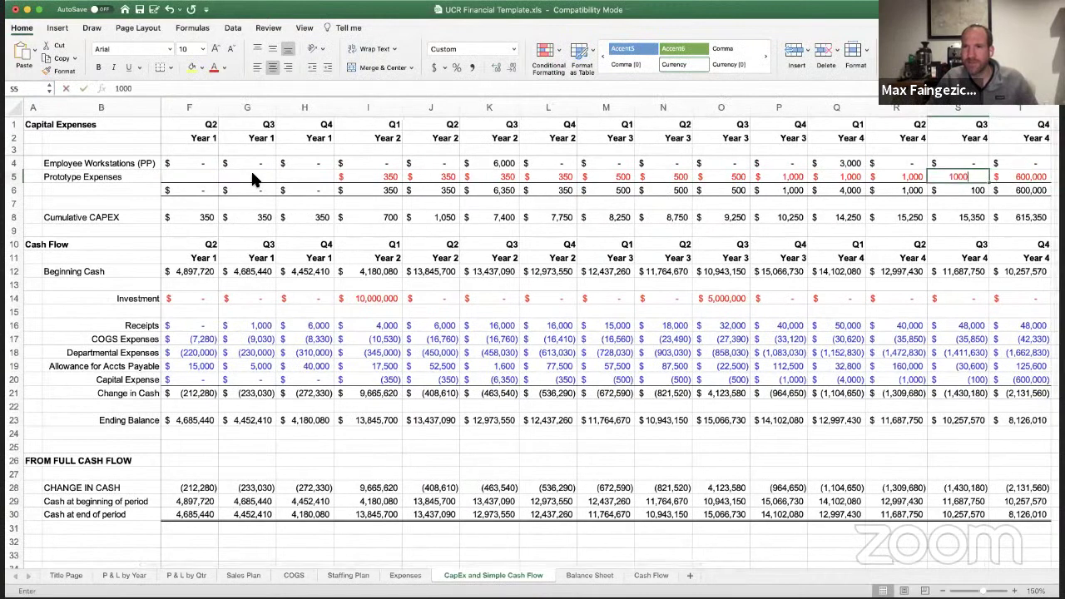
pyautogui.press('Tab')
pyautogui.write('1000')
pyautogui.press('Tab')
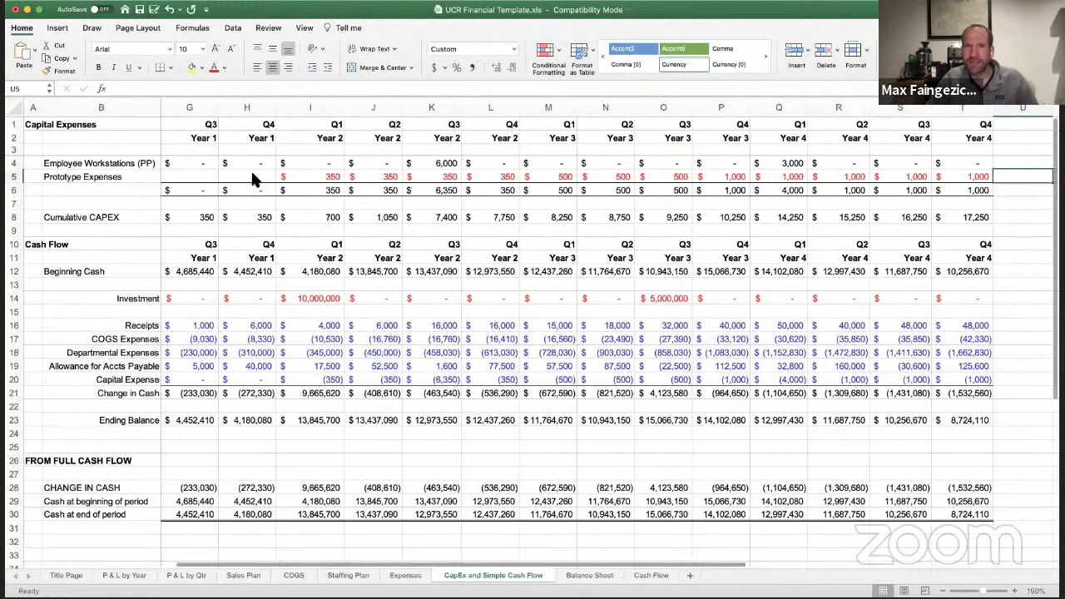
# - Examine the Employee Workstations per-person cost and its quarterly formulas in the Capital Expenses section
pyautogui.hotkey('shift', 'Tab')
pyautogui.hotkey('shift', 'Tab')
pyautogui.press('Left')
pyautogui.press('Left')
pyautogui.press('Left')
pyautogui.press('Left')
pyautogui.press('Left')
pyautogui.press('Left')
pyautogui.press('Left')
pyautogui.press('Left')
pyautogui.press('Left')
pyautogui.press('Left')
pyautogui.press('Left')
pyautogui.press('Left')
pyautogui.press('Left')
pyautogui.press('Left')
pyautogui.press('Left')
pyautogui.press('Left')
pyautogui.press('Left')
pyautogui.press('Left')
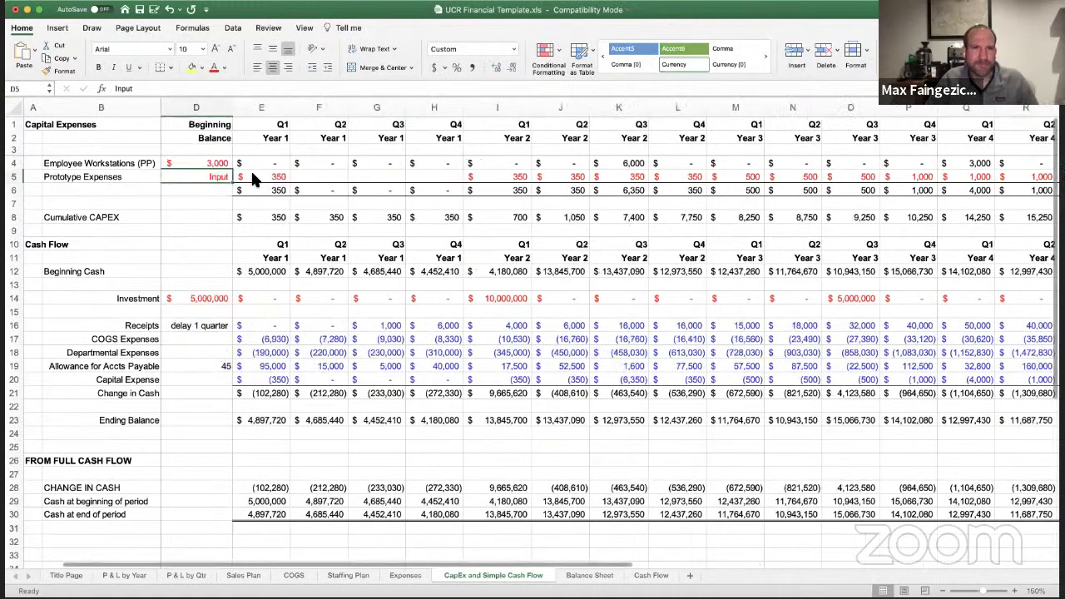
pyautogui.press('Right')
pyautogui.press('Right')
pyautogui.press('Right')
pyautogui.press('Up')
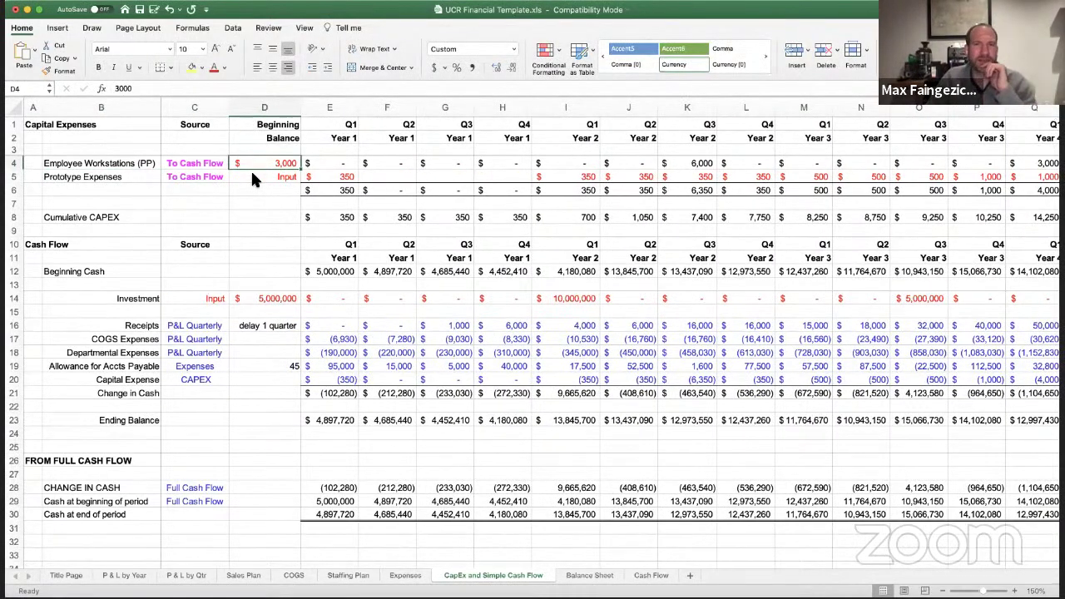
pyautogui.press('Right')
pyautogui.press('Right')
pyautogui.press('Right')
pyautogui.press('Right')
pyautogui.press('Right')
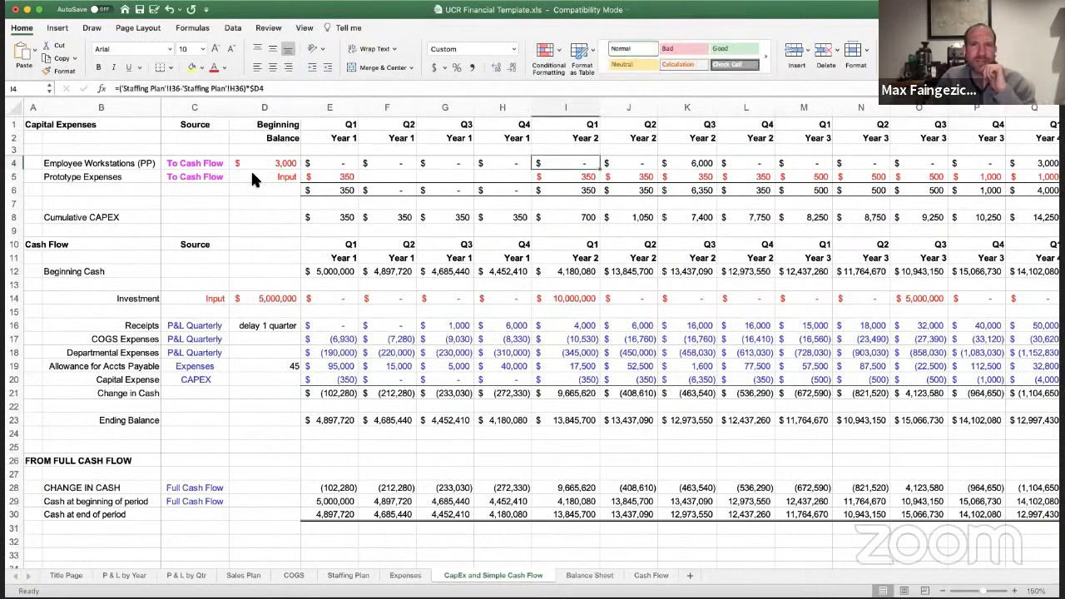
# - Set the Employee Workstations per-person cost to 1500 in the Capital Expenses section
pyautogui.press('Left')
pyautogui.press('Left')
pyautogui.press('Left')
pyautogui.press('Left')
pyautogui.press('Left')
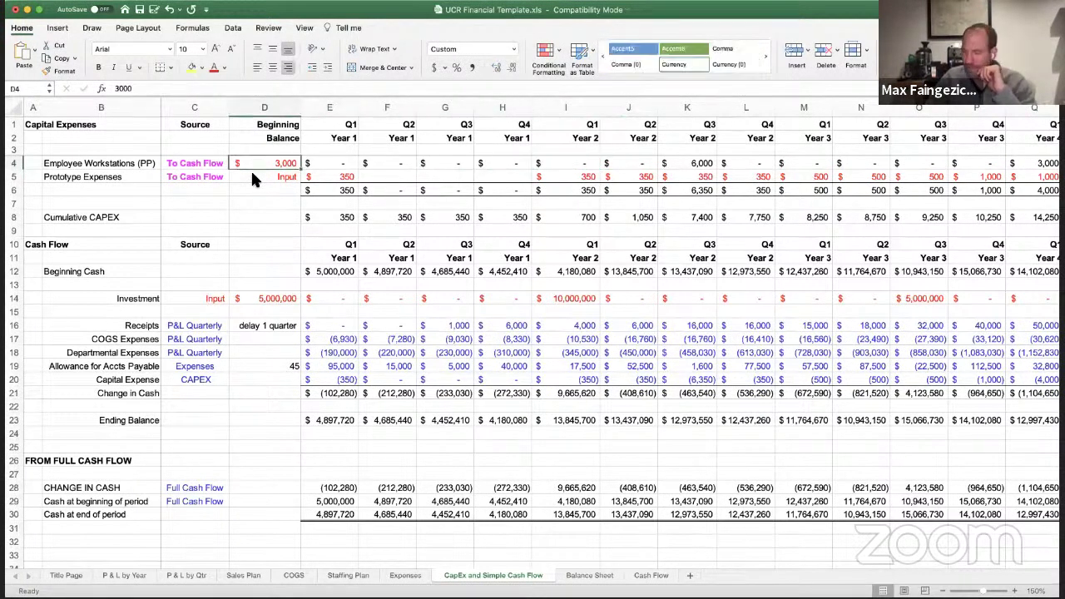
pyautogui.write('1500')
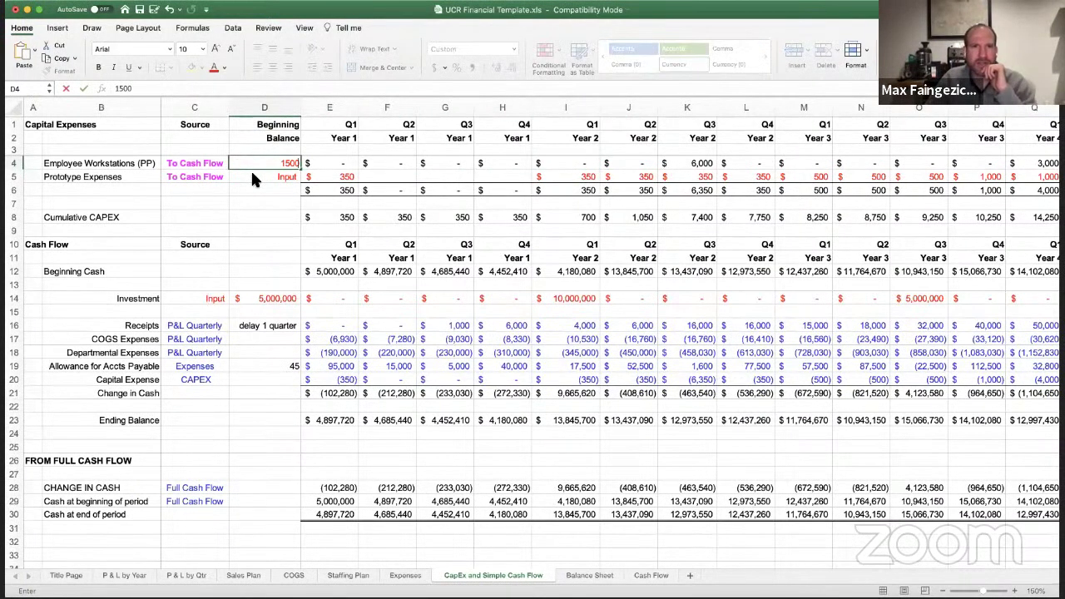
pyautogui.press('Return')
# - Check the recalculated Employee Workstations amounts across the Year 1 and Year 2 quarters
pyautogui.press('Up')
pyautogui.press('Right')
pyautogui.press('Right')
pyautogui.press('Right')
pyautogui.press('Right')
pyautogui.press('Right')
pyautogui.press('Right')
pyautogui.press('Right')
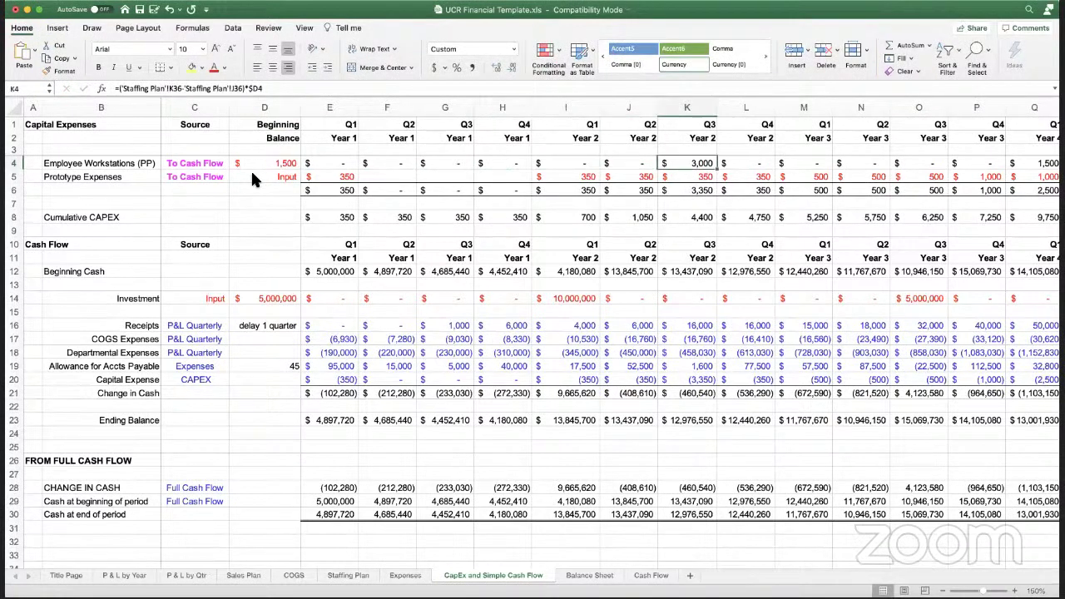
pyautogui.press('Left')
pyautogui.press('Left')
pyautogui.press('Left')
pyautogui.press('Left')
pyautogui.press('Left')
pyautogui.press('Left')
pyautogui.press('Left')
pyautogui.press('Left')
pyautogui.press('Down')
pyautogui.press('Down')
pyautogui.press('Down')
pyautogui.press('Down')
pyautogui.press('Down')
pyautogui.press('Down')
pyautogui.press('Down')
pyautogui.press('Down')
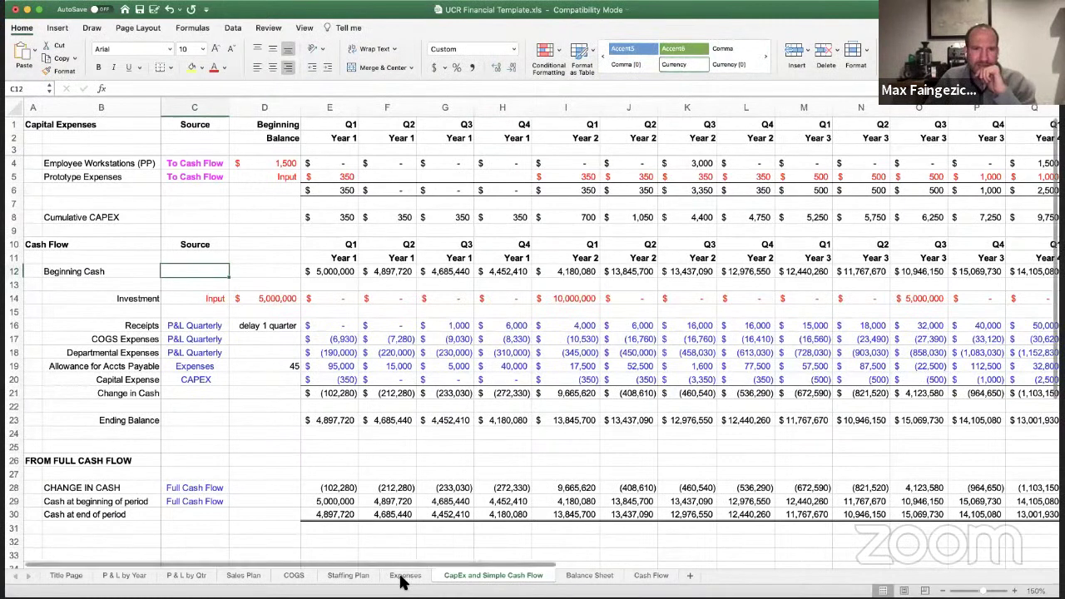
# - Clear the R&D Tech Supplies per-person monthly cost on the Expenses sheet
pyautogui.hotkey('ctrl', 'pageup')
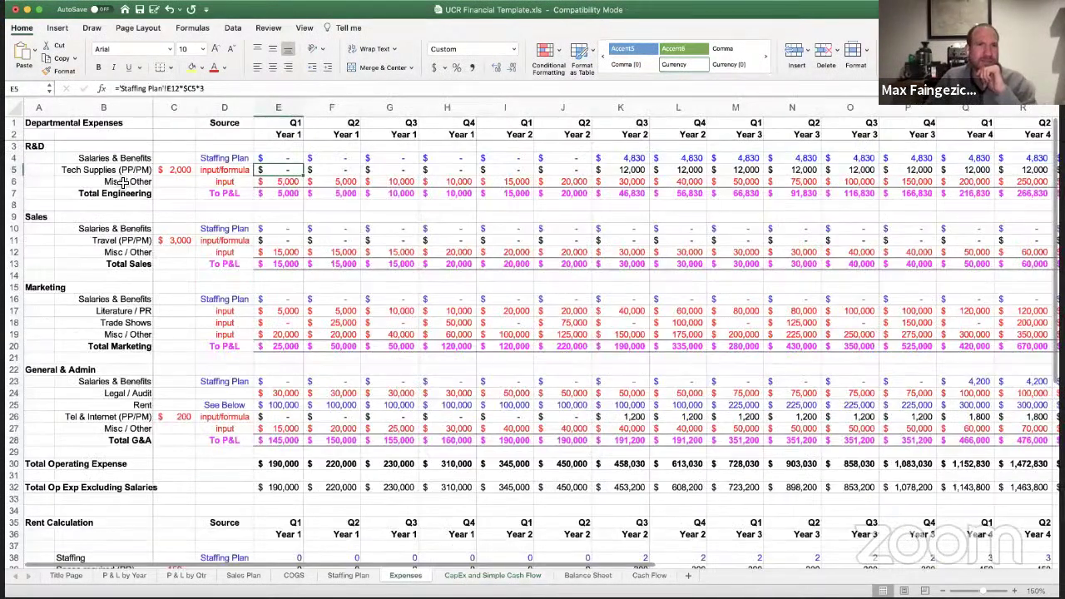
pyautogui.click(225, 173)
pyautogui.press('Left')
pyautogui.press('Delete')
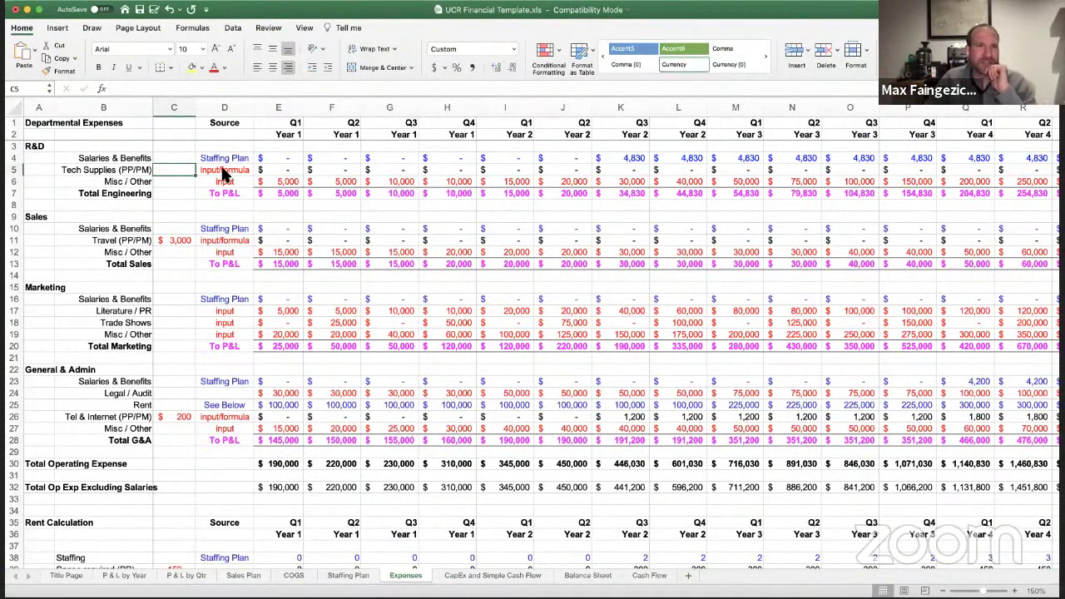
# - Set R&D Misc / Other for Year 1 Q1 to 200
pyautogui.press('Down')
pyautogui.press('Right')
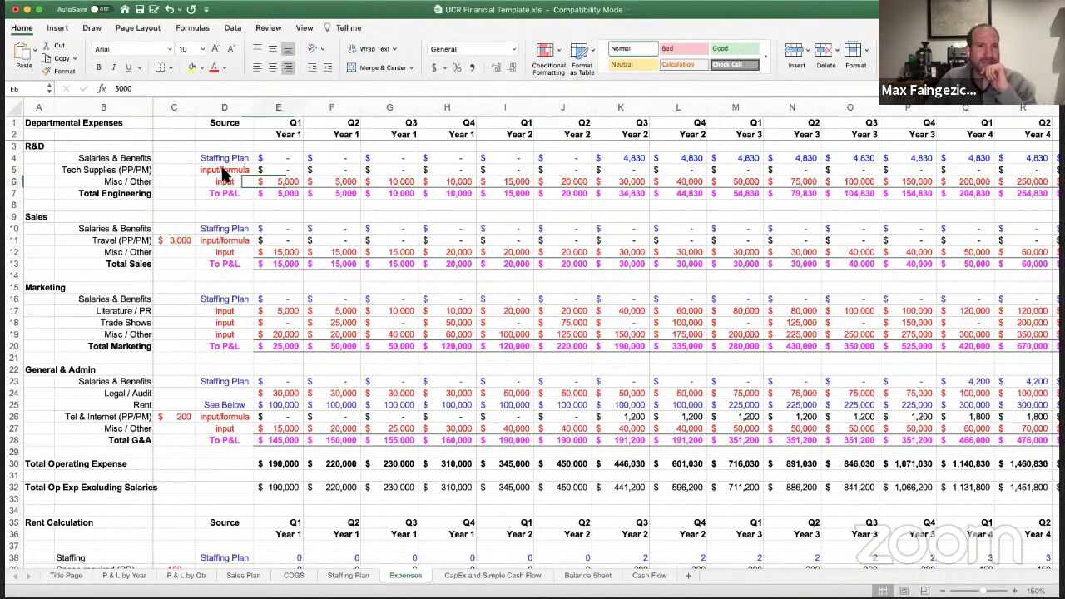
pyautogui.press('Right')
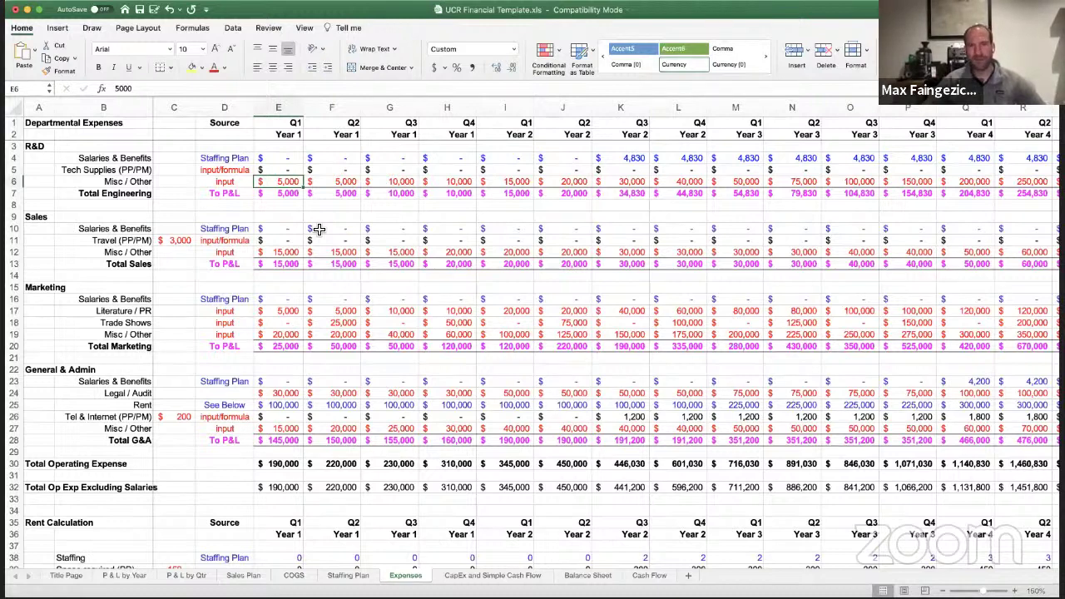
pyautogui.write('200')
pyautogui.press('Return')
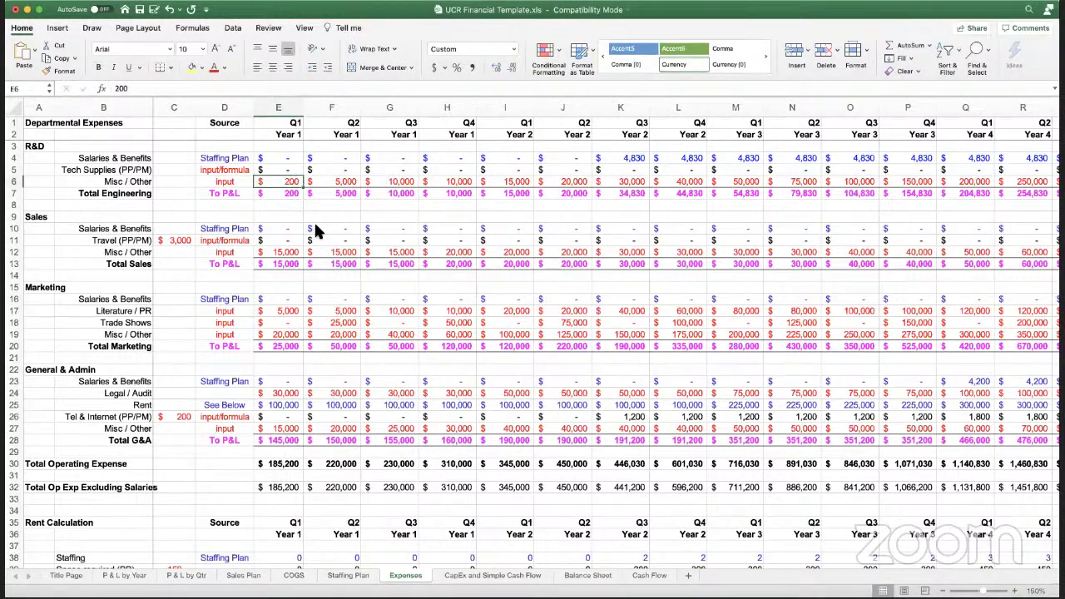
# - Copy the Year 1 Q1 R&D Misc / Other amount across every quarter through Year 2 Q4
pyautogui.press('super+c')
pyautogui.hotkey('shift', 'Right')
pyautogui.hotkey('shift', 'Right')
pyautogui.hotkey('shift', 'Right')
pyautogui.hotkey('shift', 'Right')
pyautogui.hotkey('shift', 'Right')
pyautogui.hotkey('shift', 'Right')
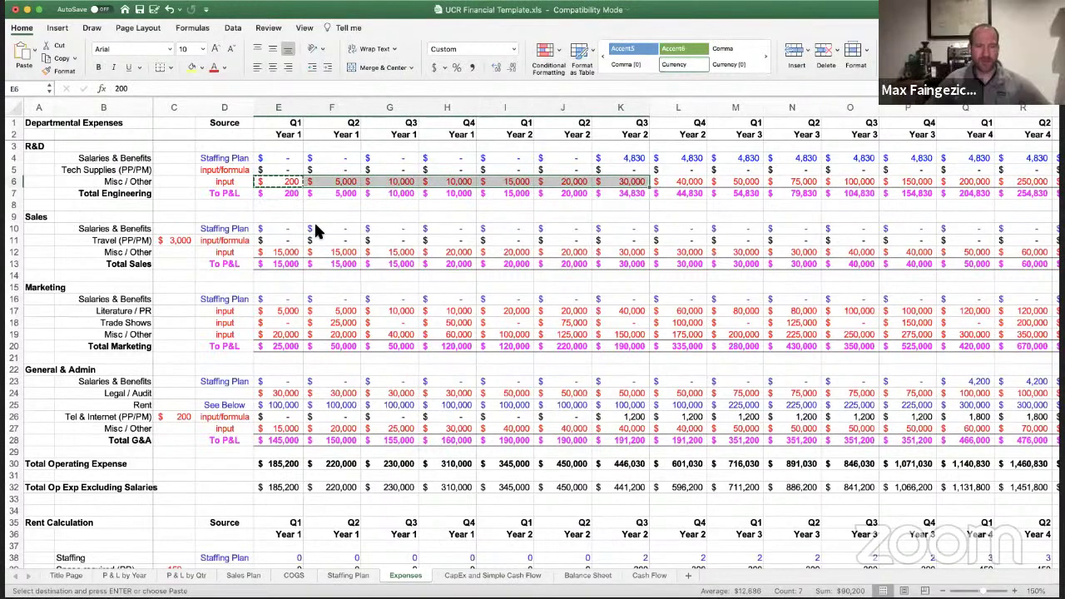
pyautogui.hotkey('shift', 'Right')
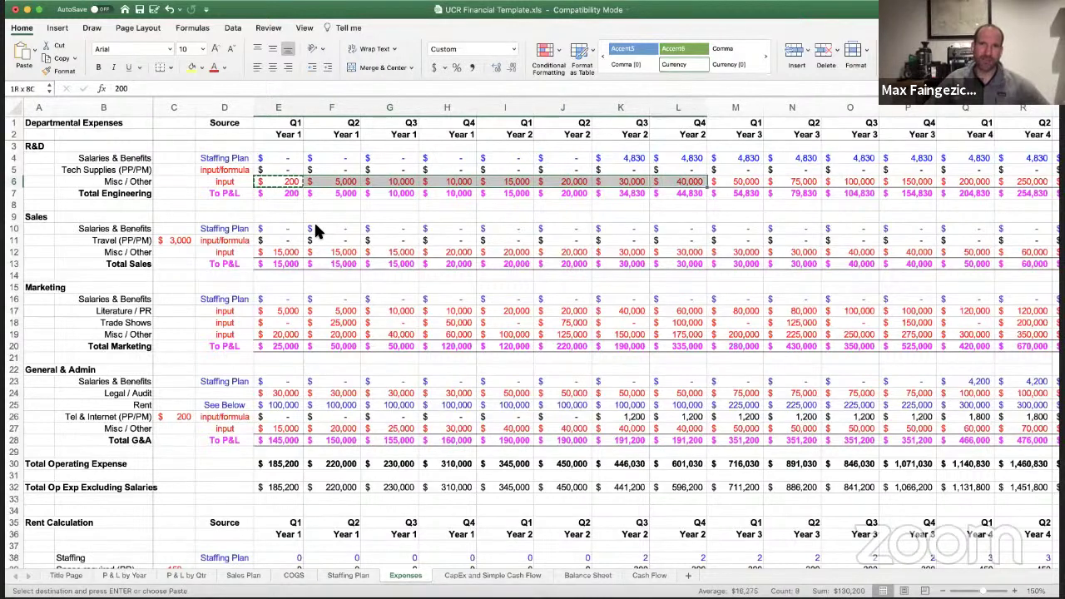
pyautogui.press('super+v')
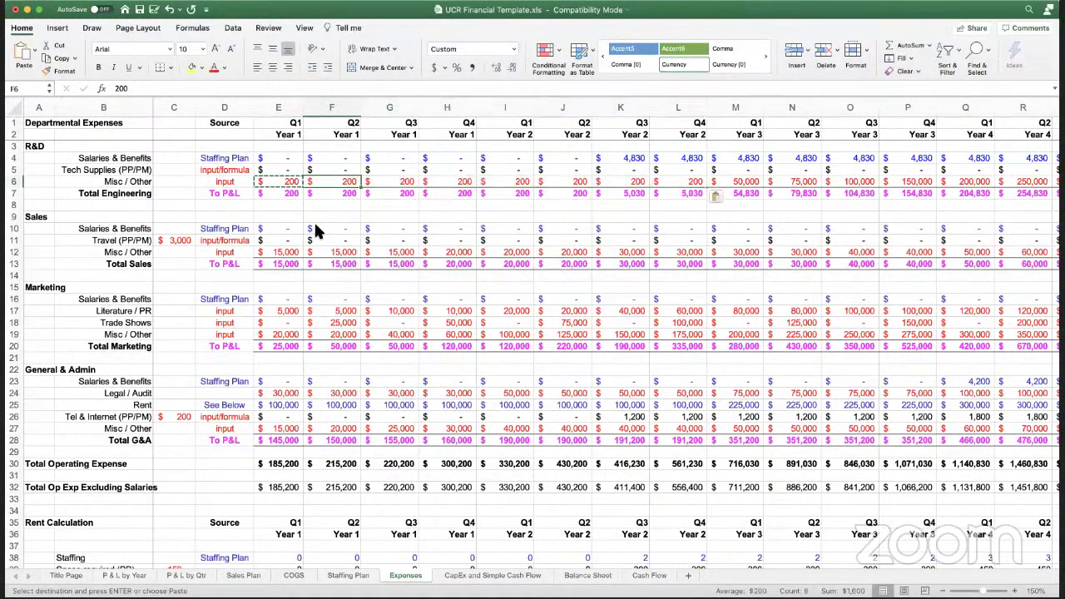
# - Set R&D Misc / Other for Year 3 Q1 to 500
pyautogui.press('Right')
pyautogui.press('Right')
pyautogui.press('Right')
pyautogui.press('Right')
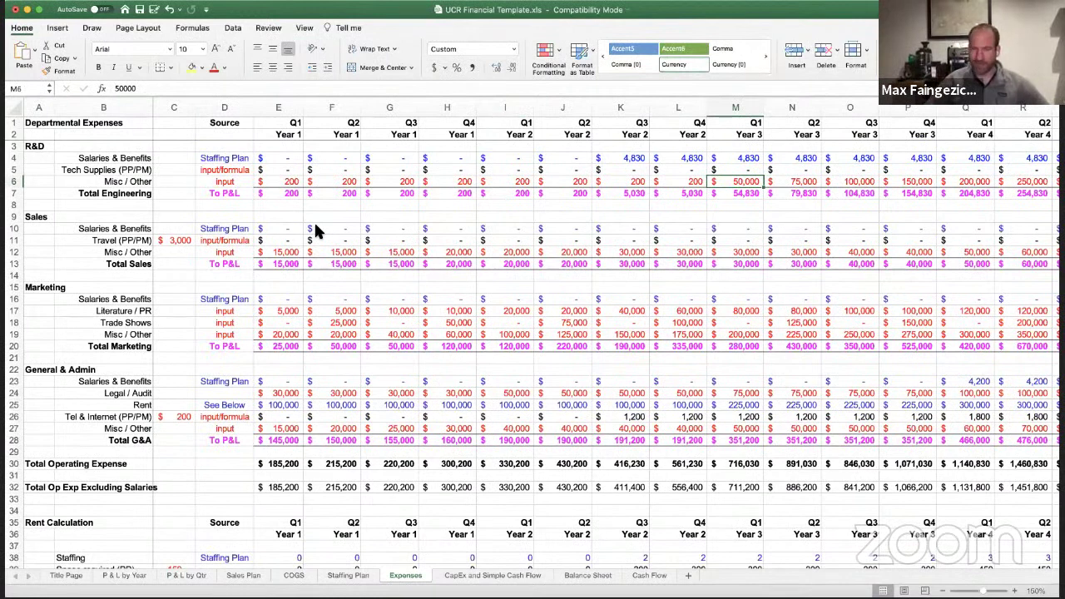
pyautogui.write('50')
pyautogui.hotkey('ctrl', 'Return')
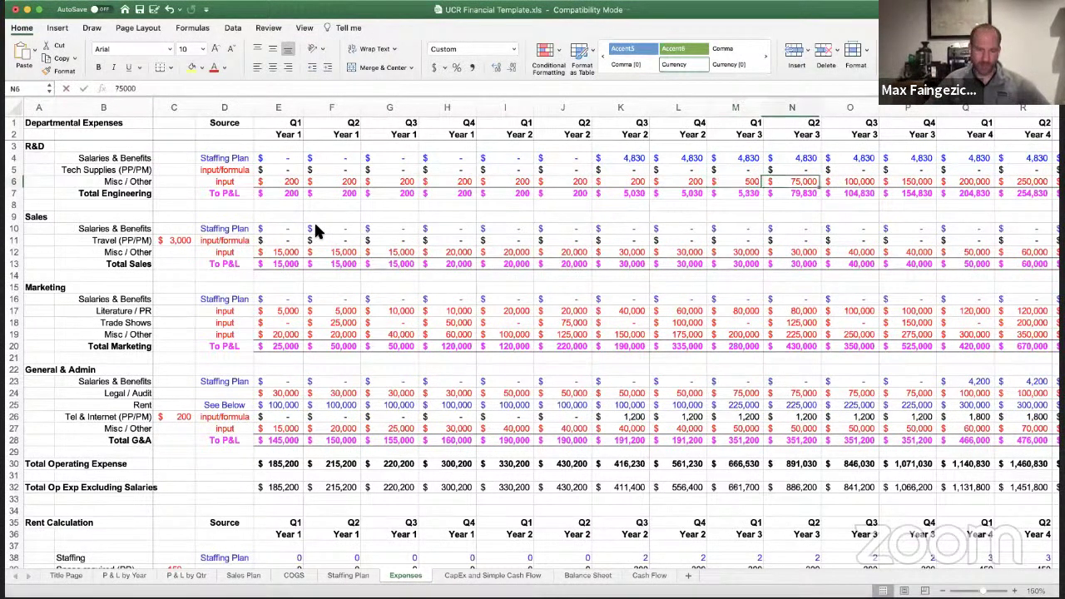
# - Copy the Year 3 Q1 R&D Misc / Other amount across the remaining quarters through Year 4 Q4
pyautogui.press('super+c')
pyautogui.hotkey('shift', 'Right')
pyautogui.hotkey('shift', 'Right')
pyautogui.hotkey('shift', 'Right')
pyautogui.hotkey('shift', 'Right')
pyautogui.hotkey('shift', 'Right')
pyautogui.hotkey('shift', 'Right')
pyautogui.hotkey('shift', 'Right')
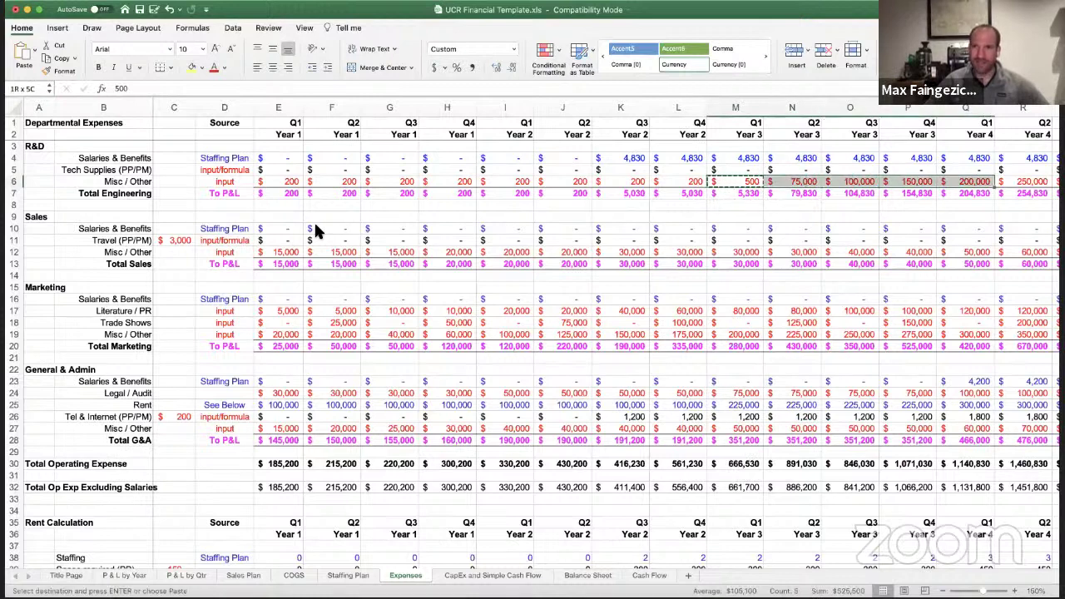
pyautogui.press('super+v')
# - Set the Sales Travel cost per person per month to 50
pyautogui.press('Left')
pyautogui.press('Left')
pyautogui.press('Left')
pyautogui.press('Left')
pyautogui.press('Left')
pyautogui.press('Left')
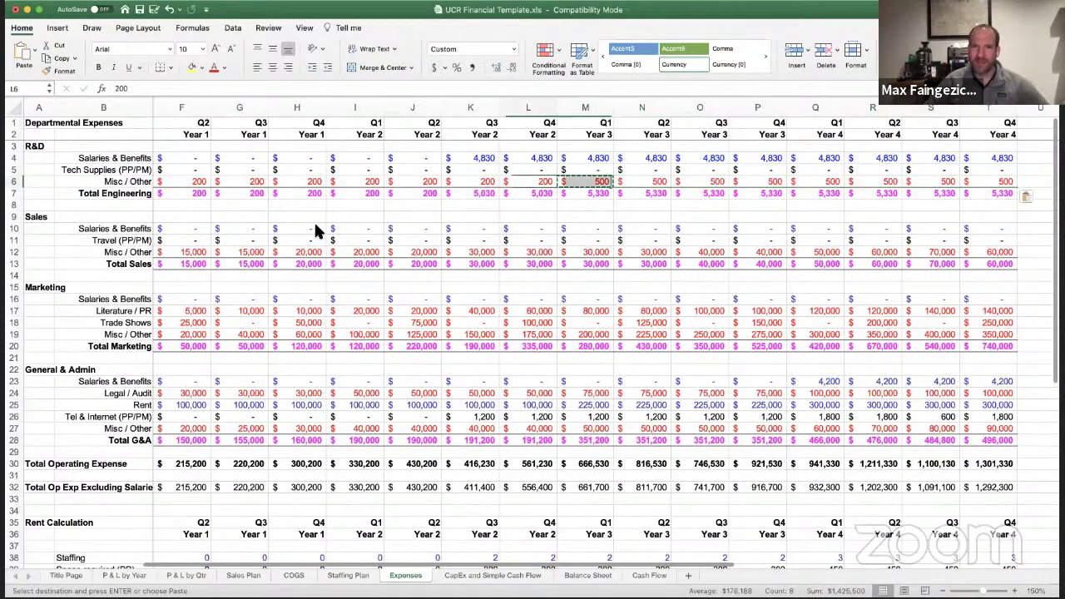
pyautogui.press('Left')
pyautogui.press('Left')
pyautogui.press('Left')
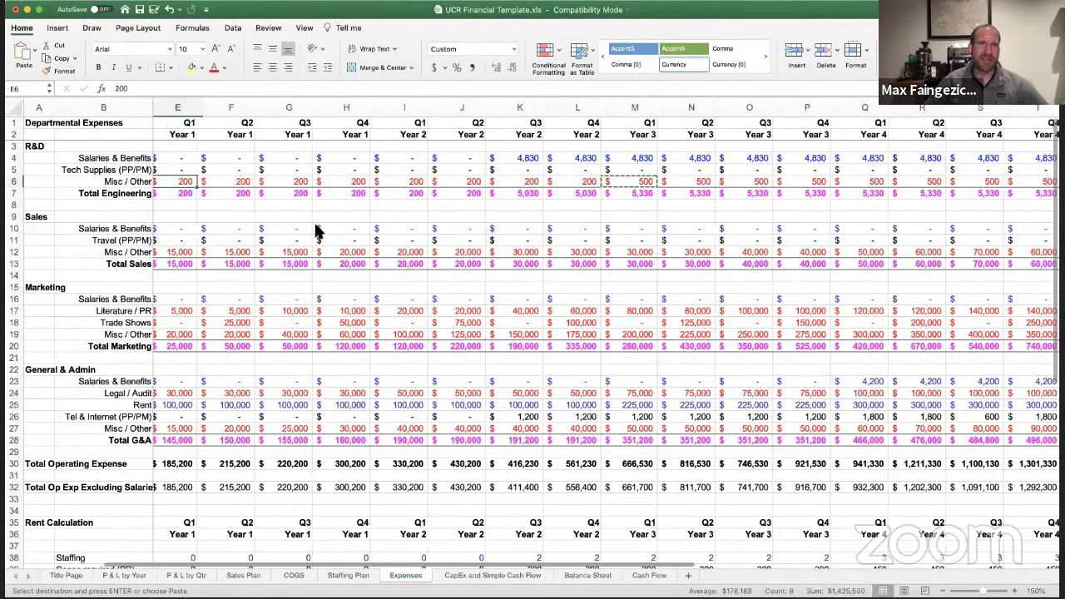
pyautogui.press('Down')
pyautogui.press('Down')
pyautogui.press('Down')
pyautogui.press('Down')
pyautogui.press('Down')
pyautogui.press('Down')
pyautogui.press('Down')
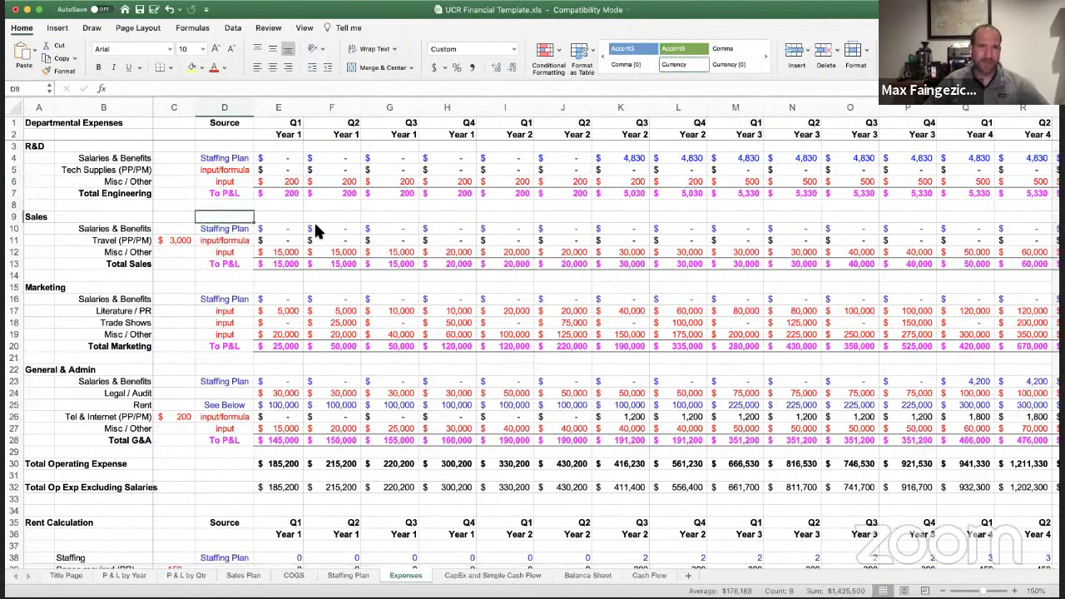
pyautogui.press('Right')
pyautogui.press('Up')
pyautogui.press('Up')
pyautogui.press('Left')
pyautogui.press('Left')
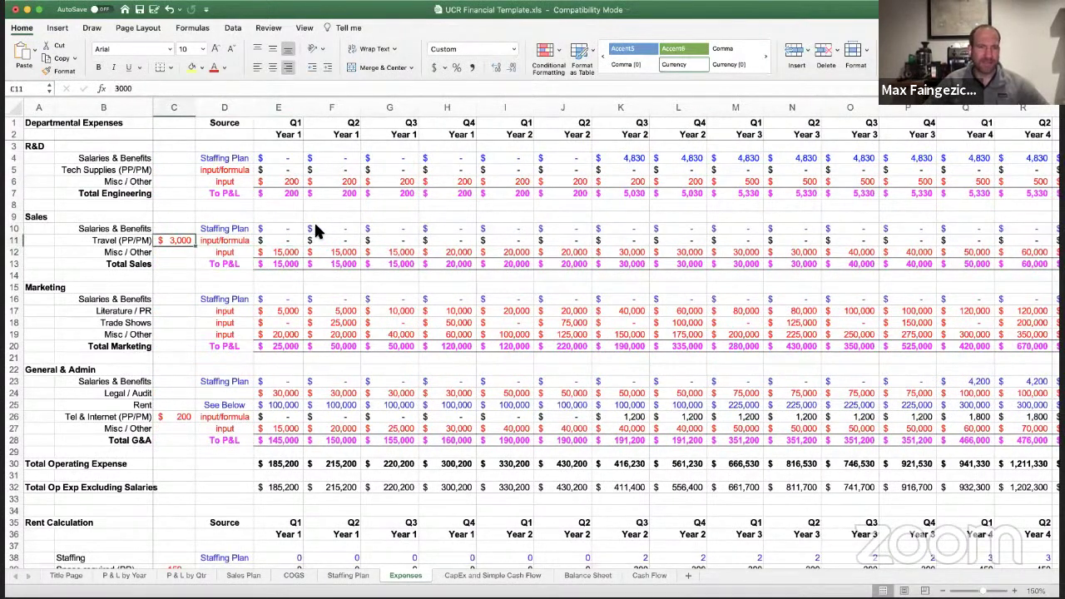
pyautogui.press('Left')
pyautogui.press('Right')
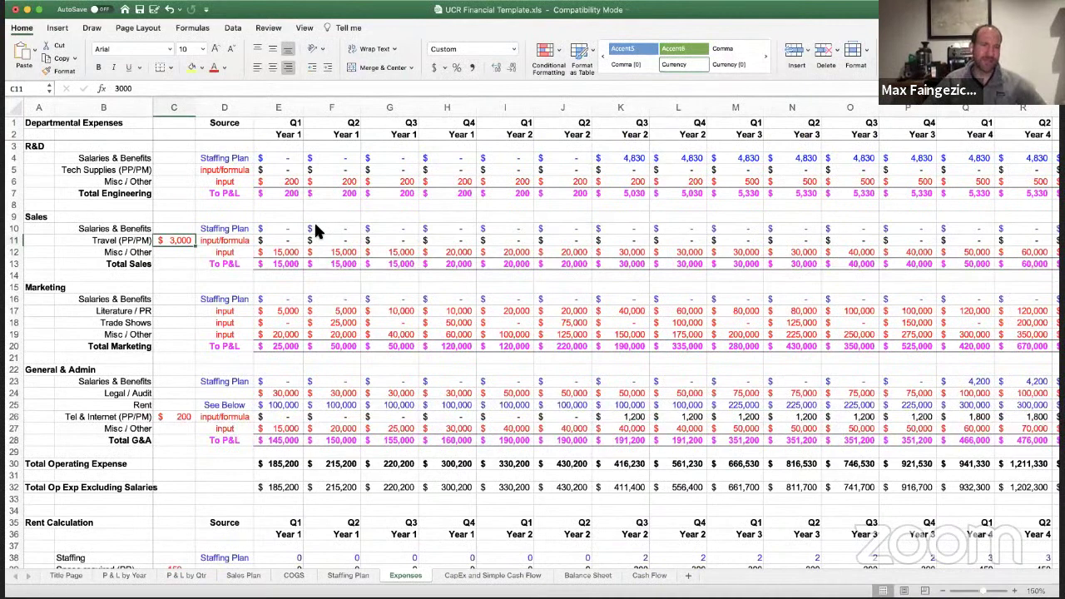
pyautogui.write('50')
pyautogui.press('Right')
# - Examine the Sales Travel amounts and their Staffing Plan formulas across all quarters
pyautogui.press('Right')
pyautogui.press('Right')
pyautogui.press('Right')
pyautogui.press('Right')
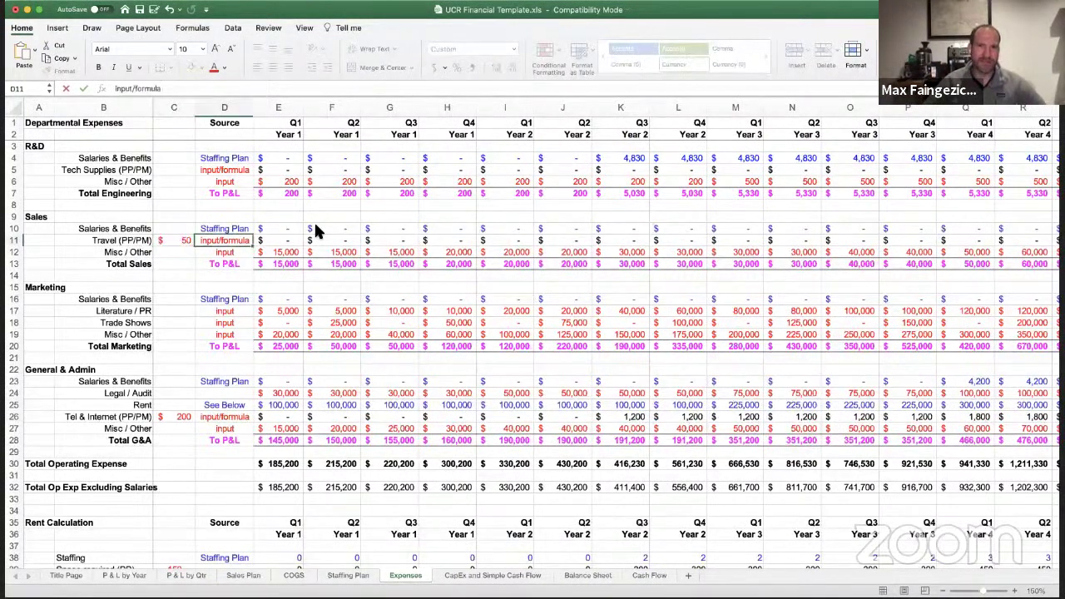
pyautogui.press('Right')
pyautogui.press('Right')
pyautogui.press('Right')
pyautogui.press('Right')
pyautogui.press('Right')
pyautogui.press('Right')
pyautogui.press('Right')
pyautogui.press('Right')
pyautogui.press('Right')
pyautogui.press('Right')
pyautogui.press('Right')
pyautogui.press('Right')
pyautogui.press('Right')
pyautogui.press('Right')
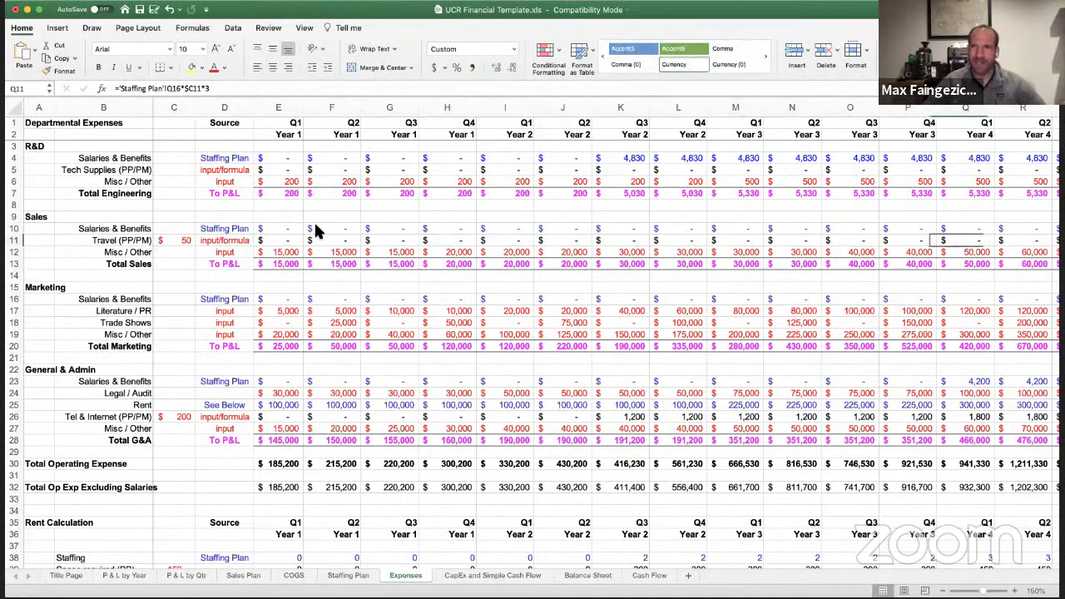
pyautogui.press('Left')
pyautogui.press('Left')
pyautogui.press('Left')
pyautogui.press('Left')
pyautogui.press('Left')
pyautogui.press('Left')
pyautogui.press('Left')
pyautogui.press('Left')
pyautogui.press('Left')
pyautogui.press('Left')
pyautogui.press('Left')
pyautogui.press('Left')
pyautogui.press('Left')
pyautogui.press('Left')
pyautogui.press('Left')
pyautogui.press('Left')
pyautogui.press('Left')
pyautogui.press('Left')
pyautogui.press('Left')
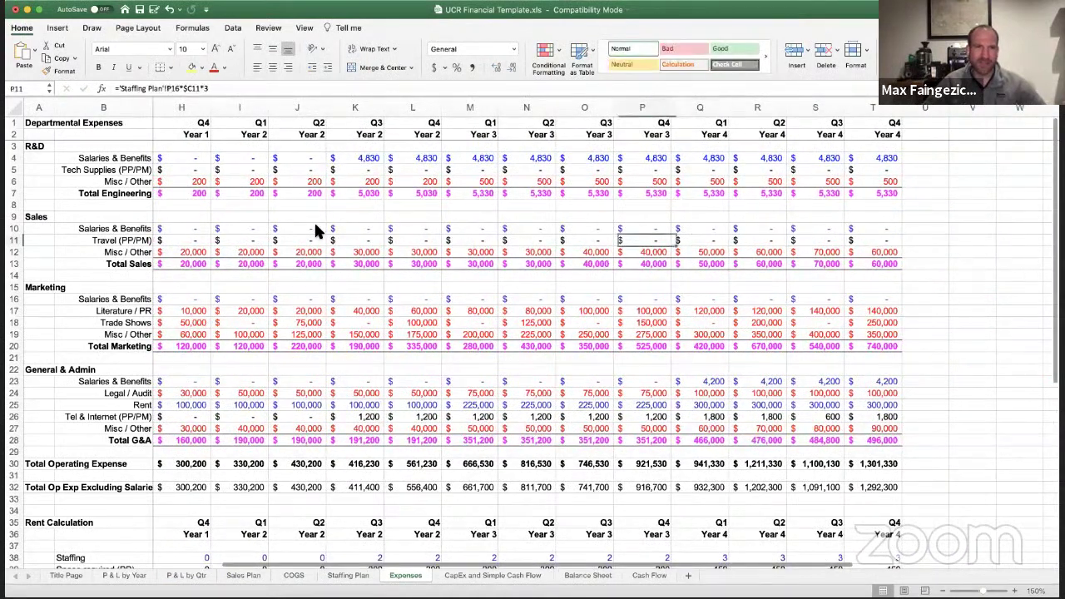
pyautogui.press('Right')
pyautogui.press('Right')
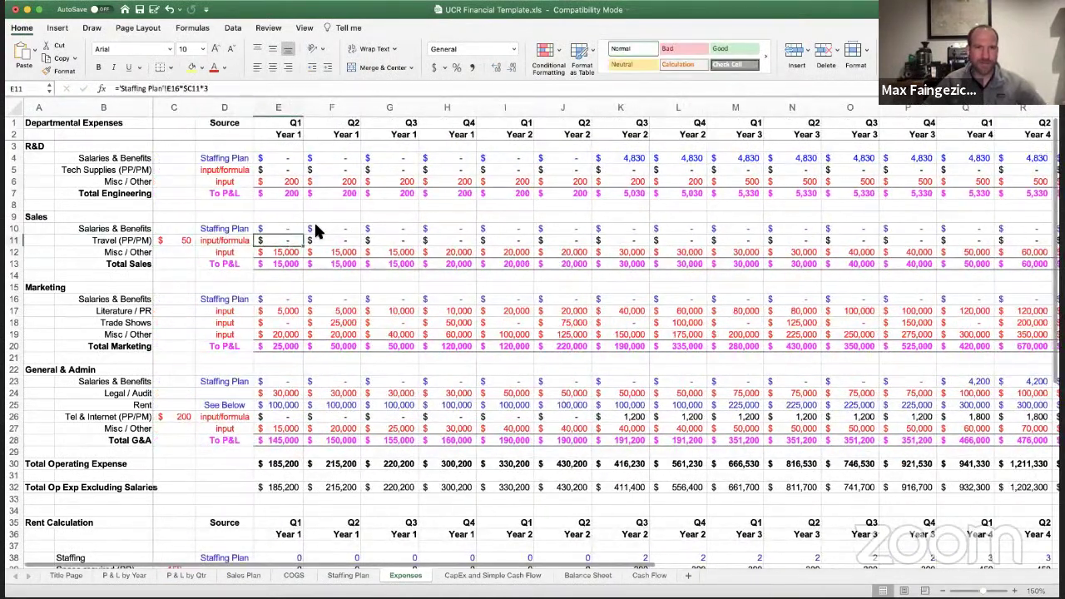
# - Set Sales Misc / Other for Year 1 Q1 to 100
pyautogui.press('Down')
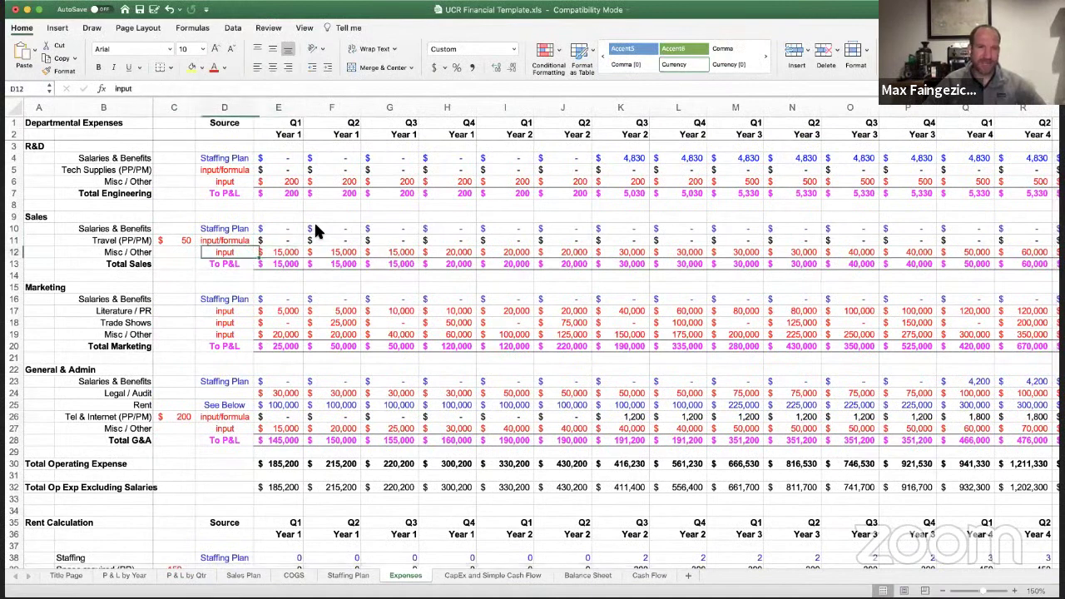
pyautogui.write('100')
pyautogui.hotkey('ctrl', 'Return')
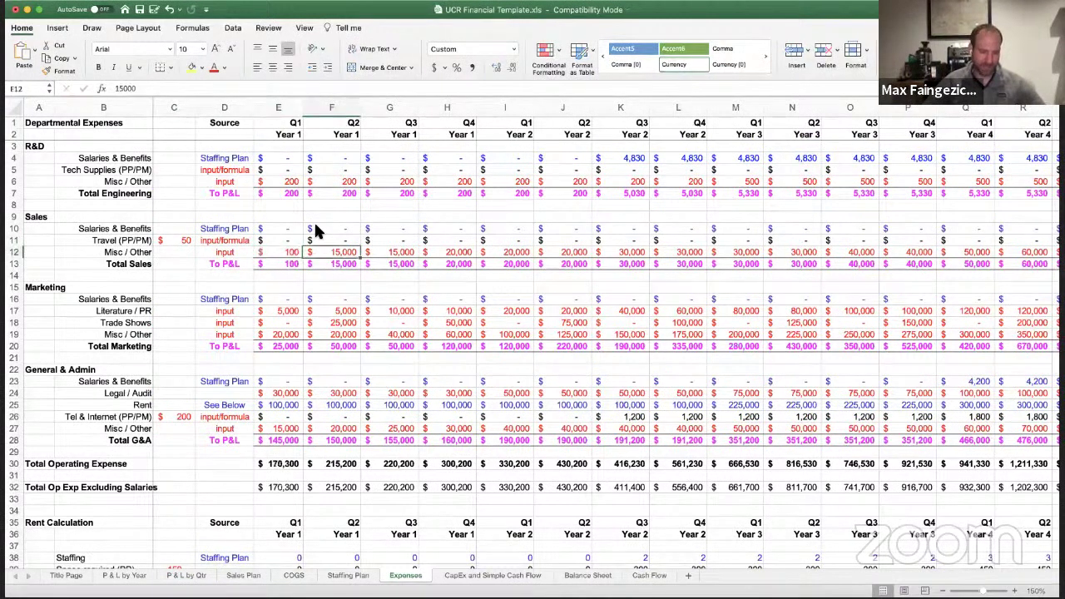
# - Copy the Year 1 Q1 Sales Misc / Other amount across every quarter through Year 3 Q1
pyautogui.press('super+c')
pyautogui.hotkey('shift', 'Right')
pyautogui.hotkey('shift', 'Right')
pyautogui.hotkey('shift', 'Right')
pyautogui.hotkey('shift', 'Right')
pyautogui.hotkey('shift', 'Right')
pyautogui.hotkey('shift', 'Right')
pyautogui.hotkey('shift', 'Right')
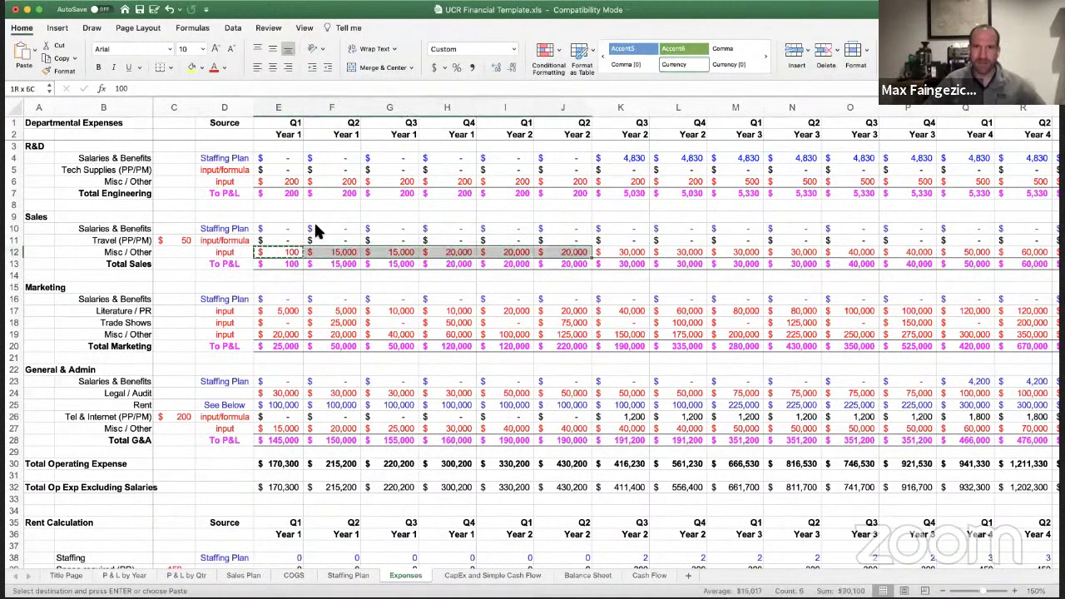
pyautogui.hotkey('shift', 'Right')
pyautogui.press('super+v')
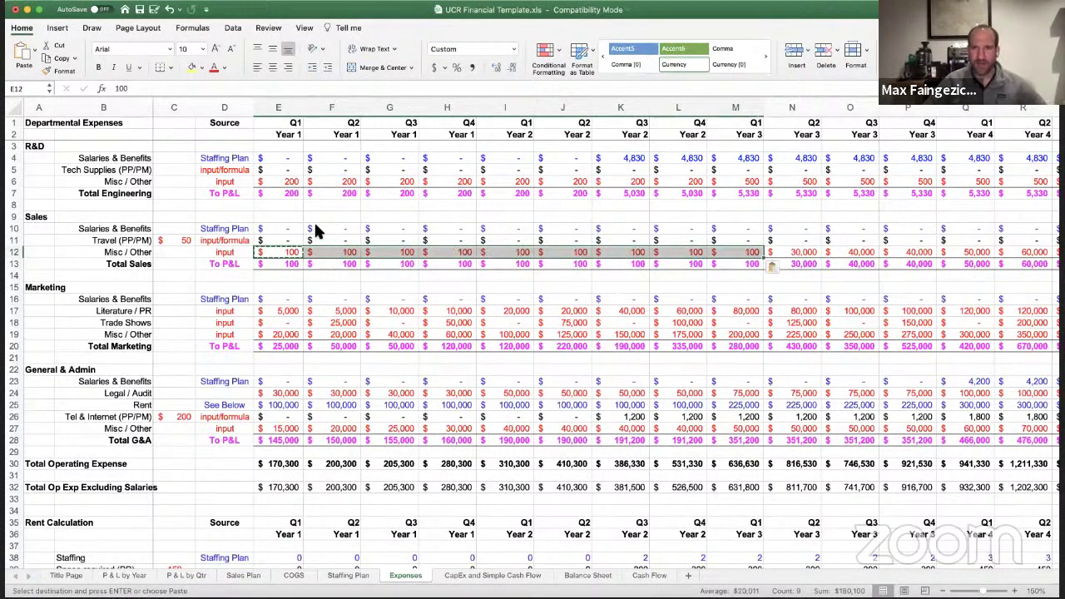
# - Set Sales Misc / Other for Year 3 Q2 to 300
pyautogui.press('Right')
pyautogui.press('Right')
pyautogui.press('Right')
pyautogui.press('Right')
pyautogui.press('Right')
pyautogui.press('Right')
pyautogui.press('Right')
pyautogui.press('Right')
pyautogui.press('Right')
pyautogui.press('Right')
pyautogui.press('Left')
pyautogui.write('300')
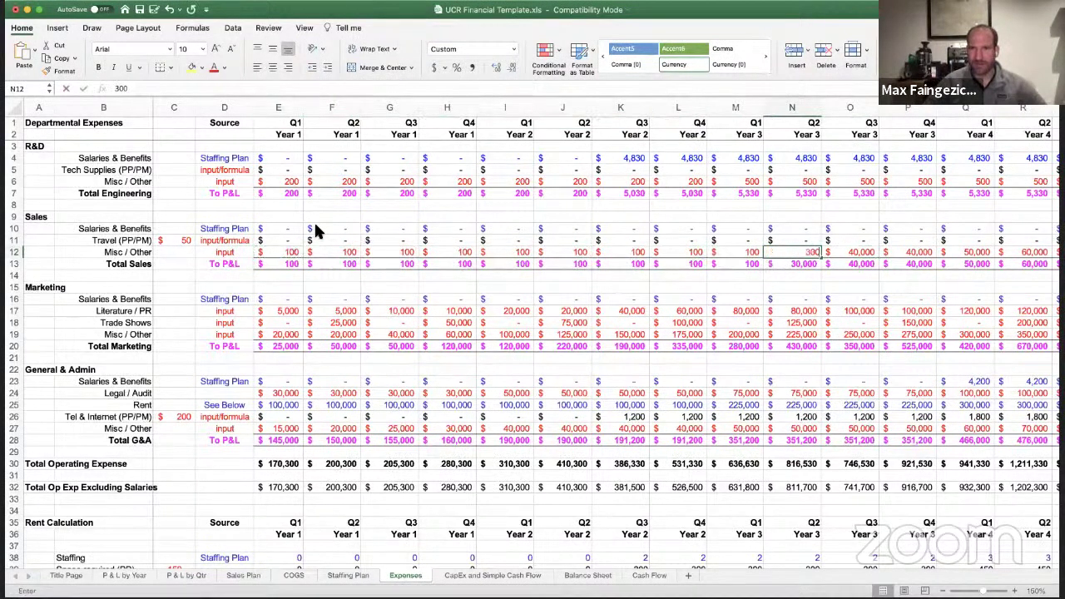
pyautogui.press('Return')
# - Copy the Year 3 Q2 Sales Misc / Other amount across every quarter through Year 4 Q4
pyautogui.press('Up')
pyautogui.press('super+c')
pyautogui.hotkey('shift', 'Right')
pyautogui.hotkey('shift', 'Right')
pyautogui.hotkey('shift', 'Right')
pyautogui.hotkey('shift', 'Right')
pyautogui.hotkey('shift', 'Right')
pyautogui.hotkey('shift', 'Right')
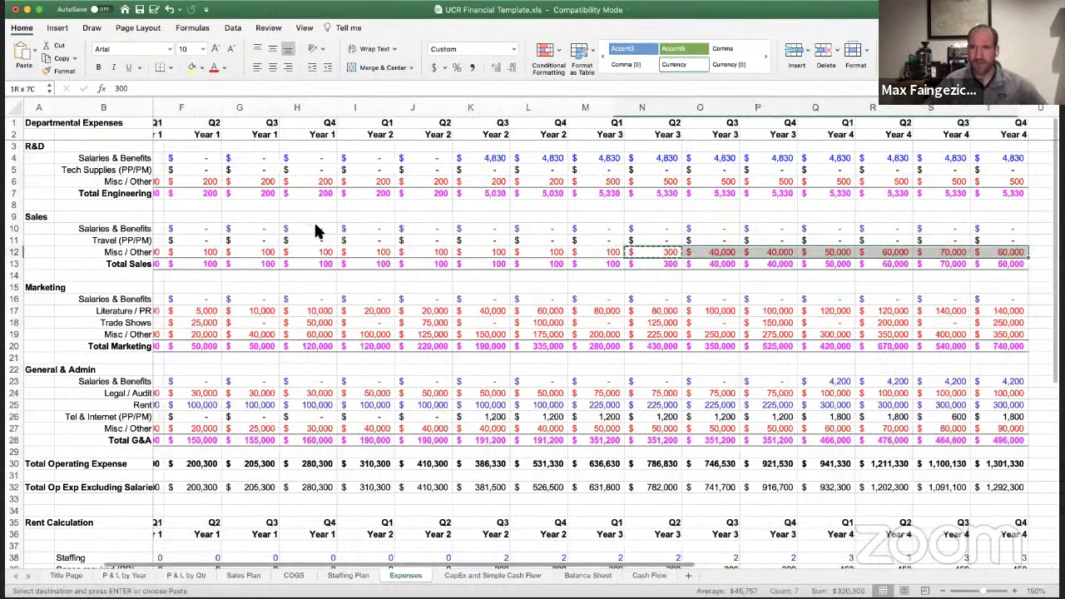
pyautogui.press('super+v')
pyautogui.press('Escape')
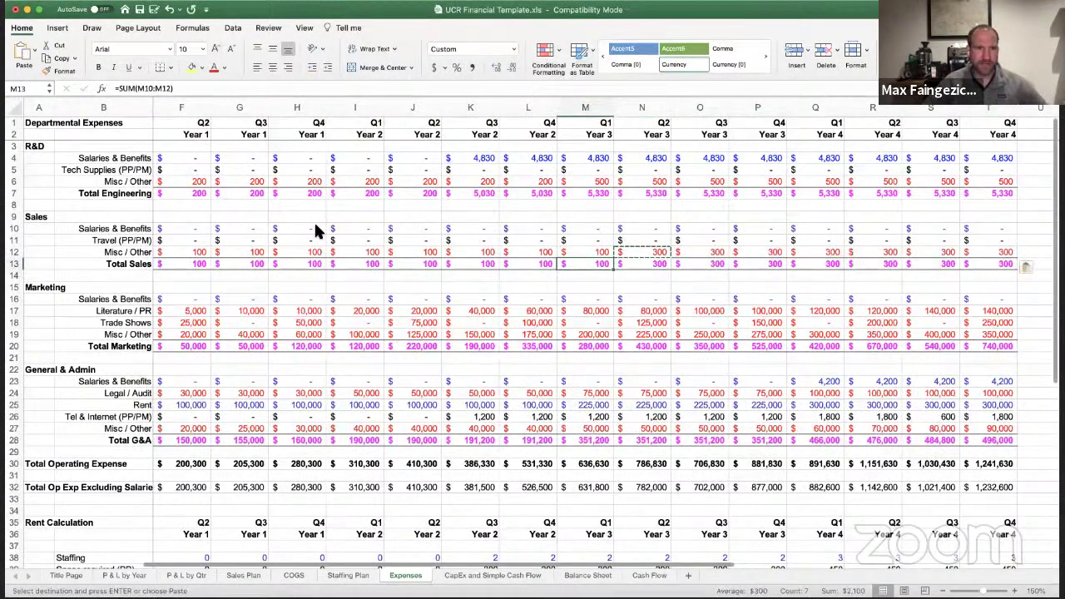
# - Clear the Marketing Trade Shows amounts for every quarter from Year 1 Q1 through Year 4 Q4
pyautogui.press('Home')
pyautogui.press('Left')
pyautogui.press('Down')
pyautogui.press('Right')
pyautogui.press('Right')
pyautogui.press('Down')
pyautogui.press('Down')
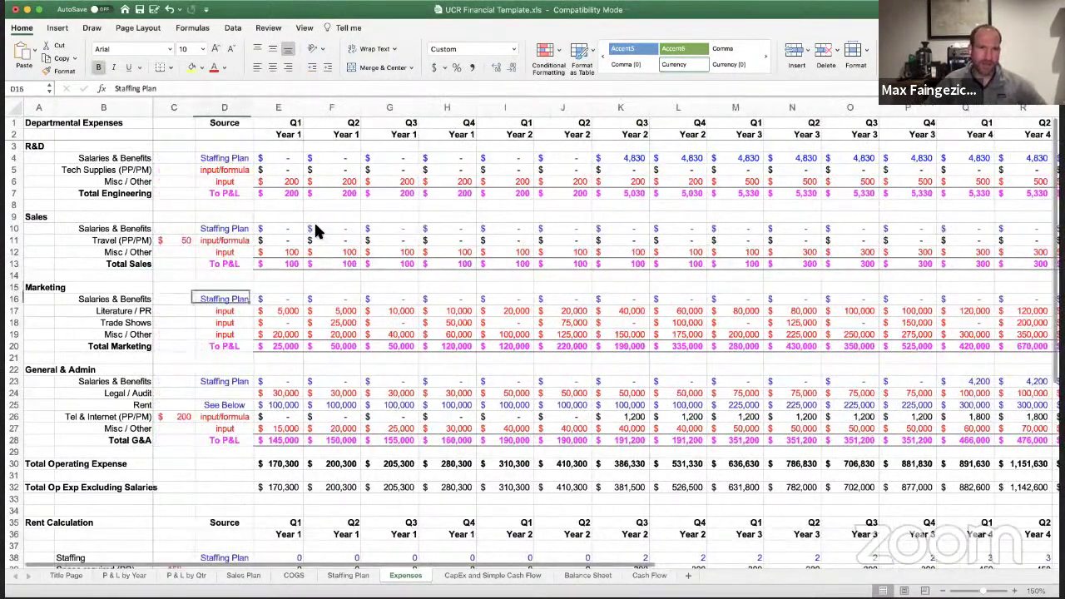
pyautogui.press('Down')
pyautogui.press('Right')
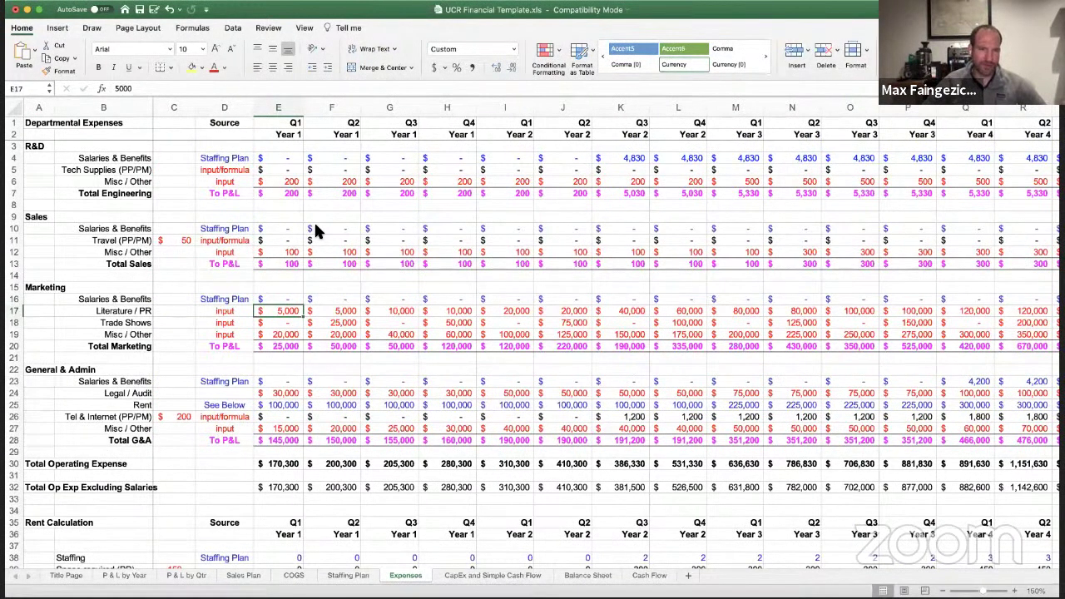
pyautogui.press('Left')
pyautogui.press('Left')
pyautogui.press('Left')
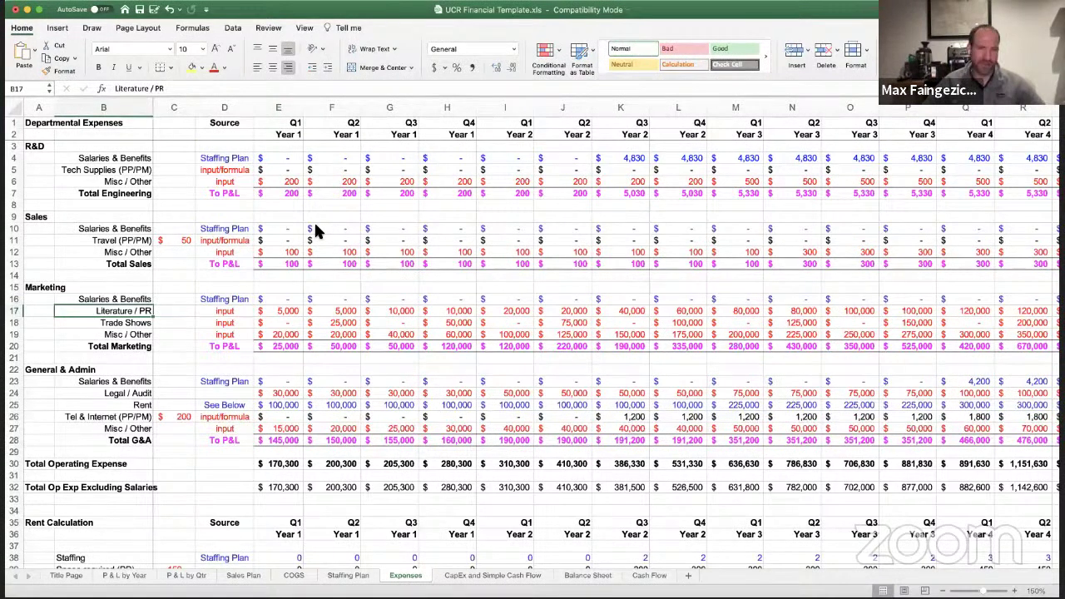
pyautogui.press('Down')
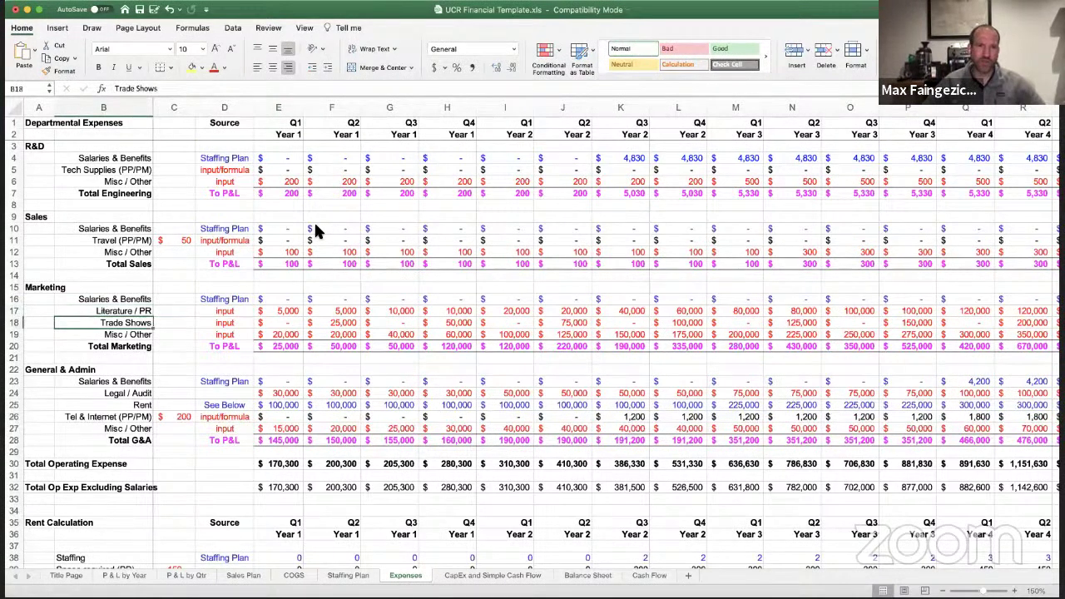
pyautogui.press('Right')
pyautogui.press('Right')
pyautogui.press('Right')
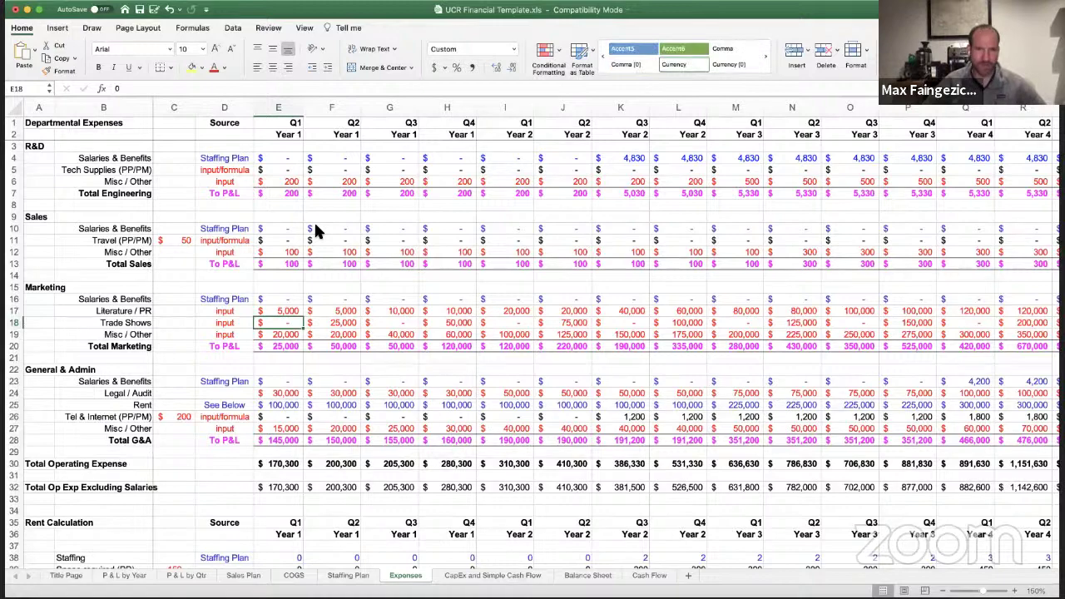
pyautogui.hotkey('ctrl', 'shift', 'Right')
pyautogui.press('Delete')
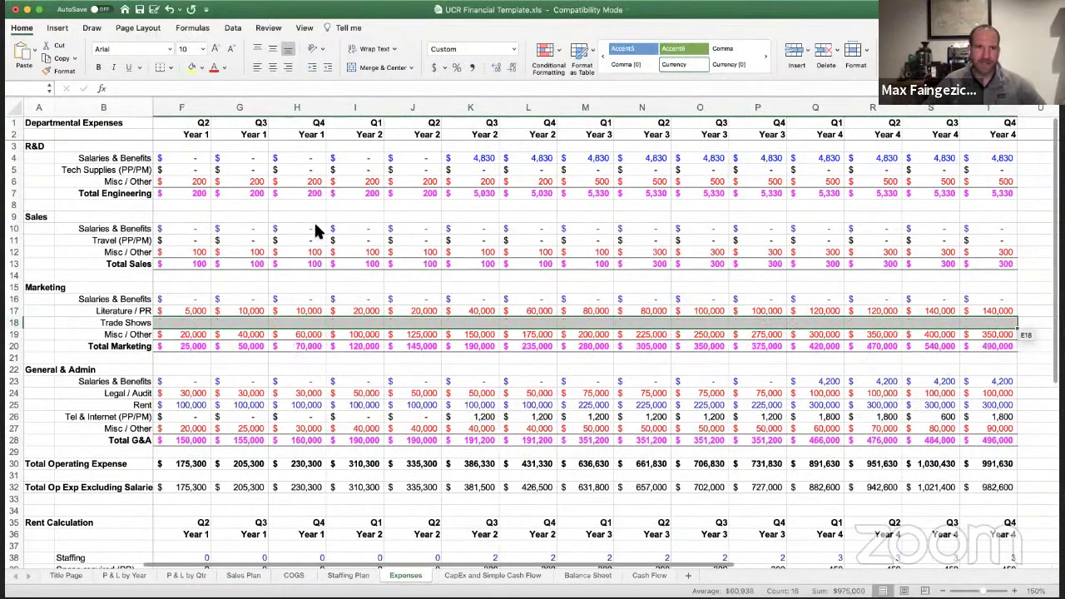
# - Set Marketing Literature / PR for Year 1 Q1 to 200
pyautogui.press('Left')
pyautogui.press('Left')
pyautogui.press('Down')
pyautogui.press('Right')
pyautogui.press('Right')
pyautogui.press('Up')
pyautogui.press('Up')
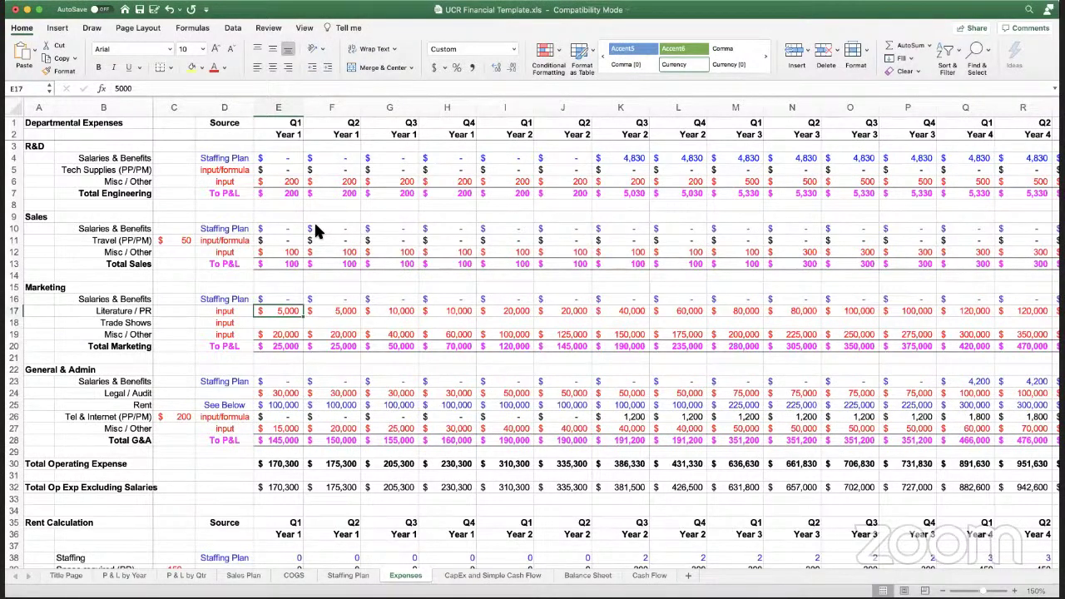
pyautogui.write('200')
pyautogui.press('Return')
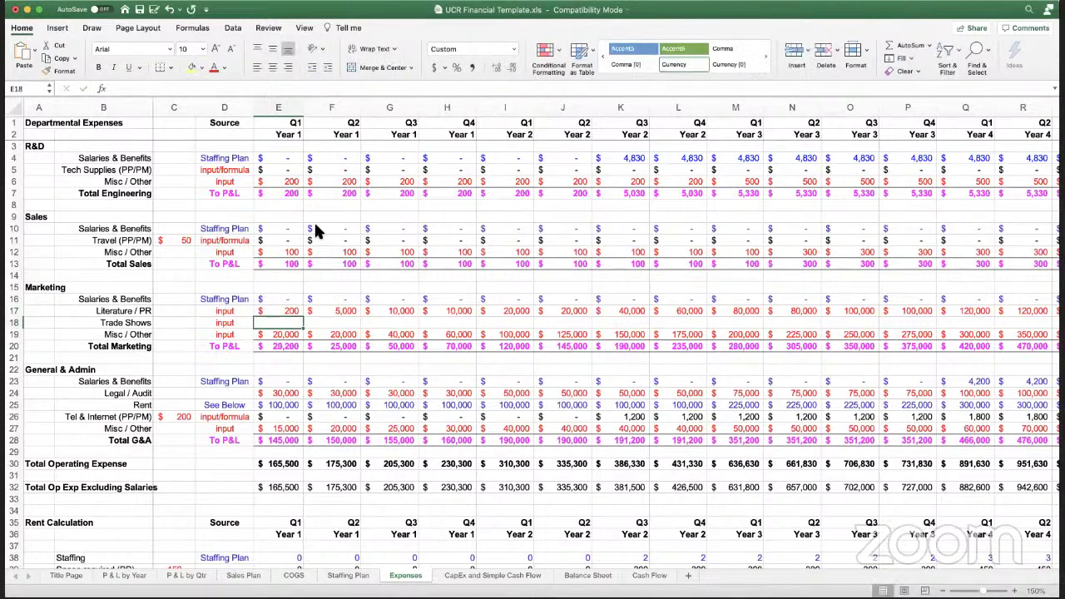
# - Copy the Year 1 Q1 Literature / PR amount across every quarter through Year 4 Q4
pyautogui.press('Up')
pyautogui.press('super+c')
pyautogui.press('shift+super+Right')
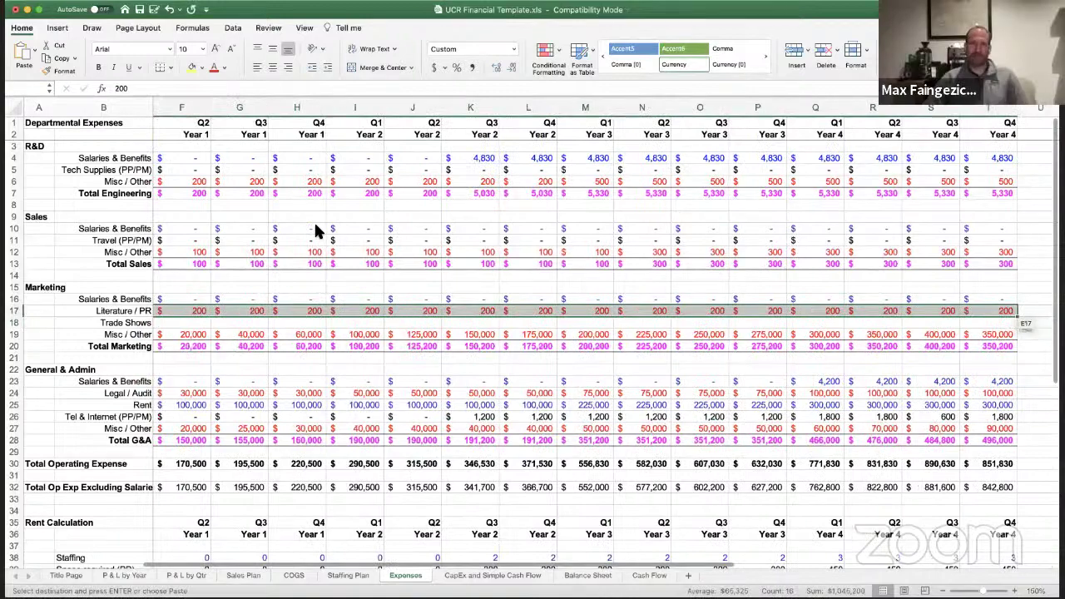
pyautogui.press('super+v')
pyautogui.press('Left')
pyautogui.press('Escape')
pyautogui.press('Right')
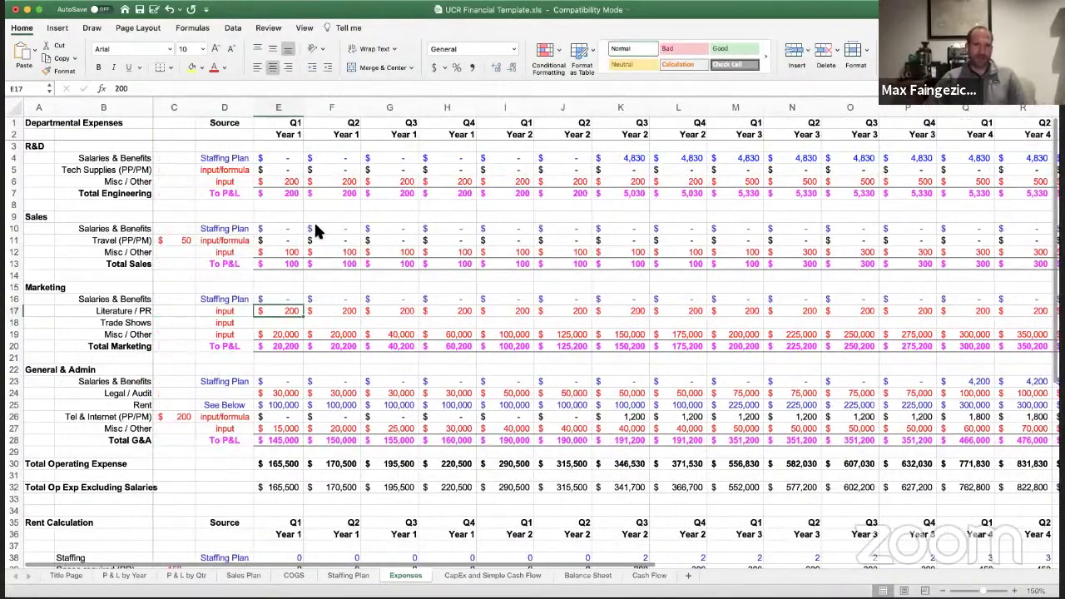
# - Clear the Marketing Misc / Other amounts for every quarter from Year 1 Q1 through Year 4 Q4
pyautogui.press('Down')
pyautogui.press('Down')
pyautogui.press('Delete')
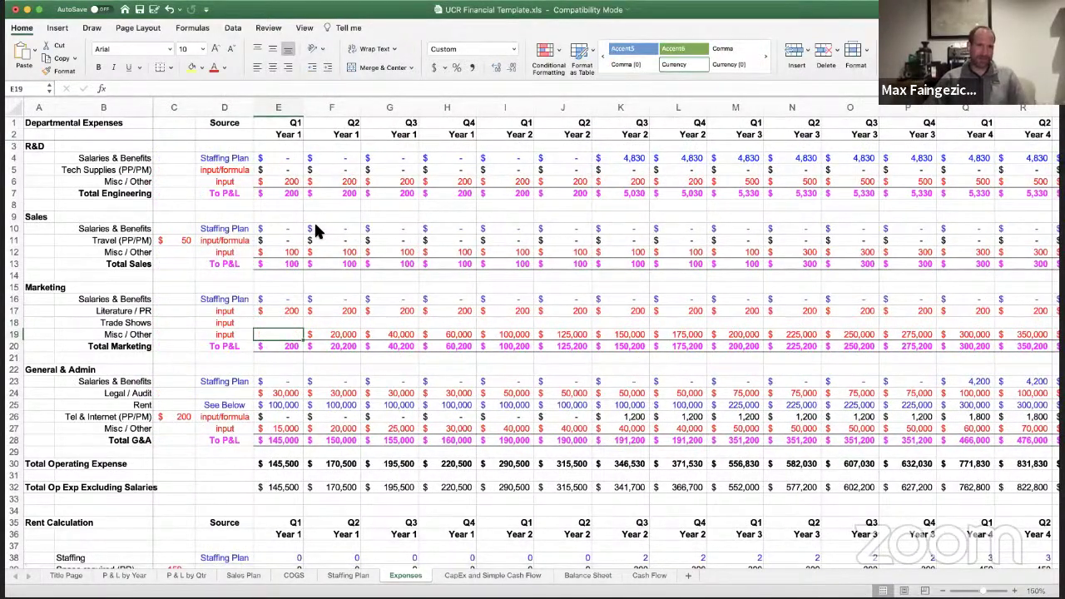
pyautogui.press('super+c')
pyautogui.press('Right')
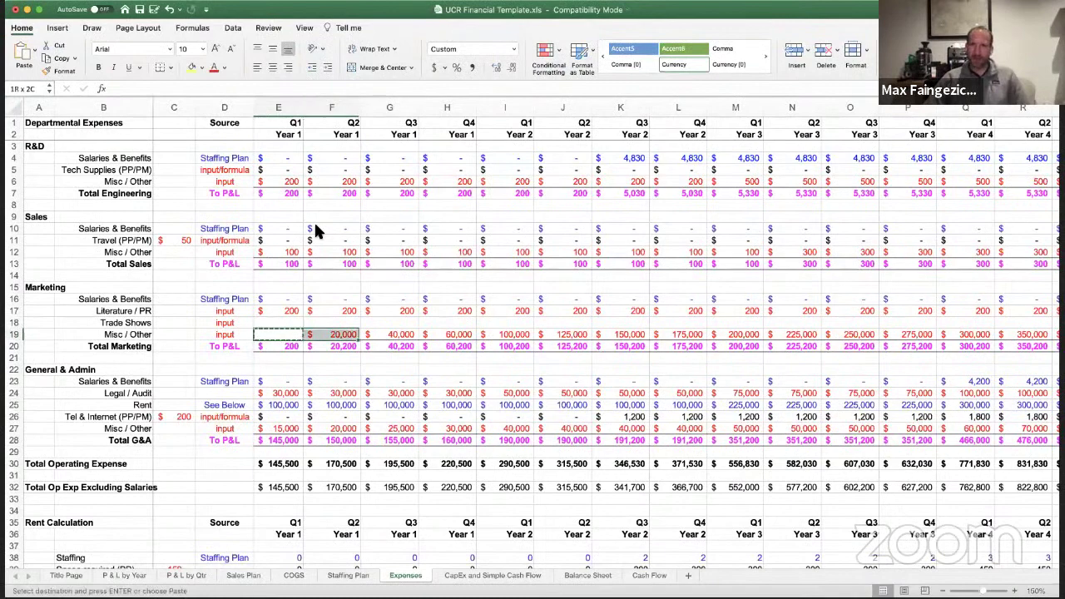
pyautogui.press('super+v')
pyautogui.hotkey('shift', 'Right')
pyautogui.press('super+shift+Right')
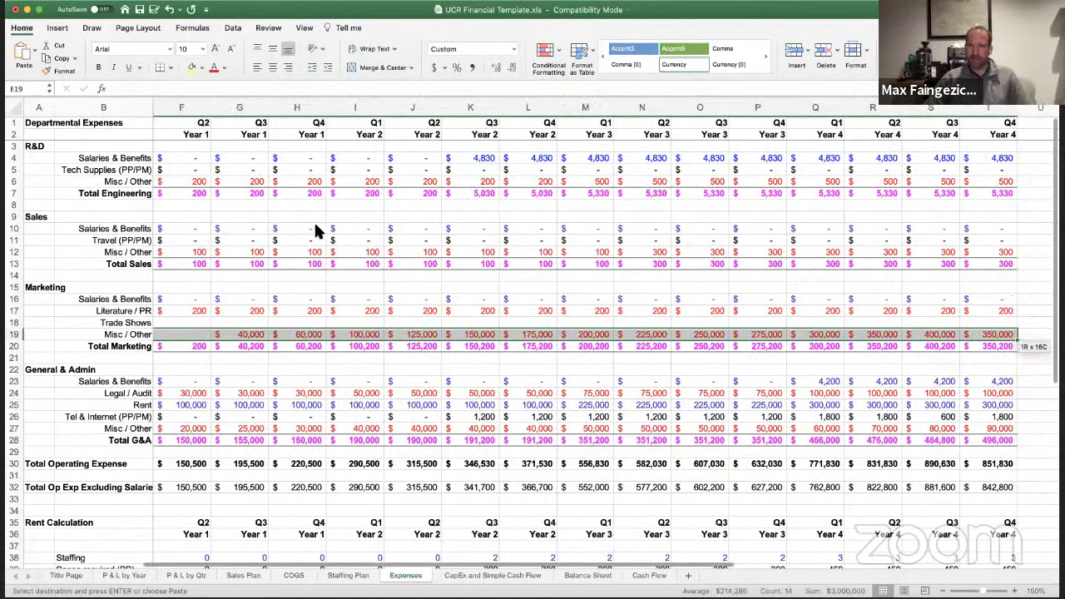
pyautogui.press('super+v')
pyautogui.press('Home')
pyautogui.press('Escape')
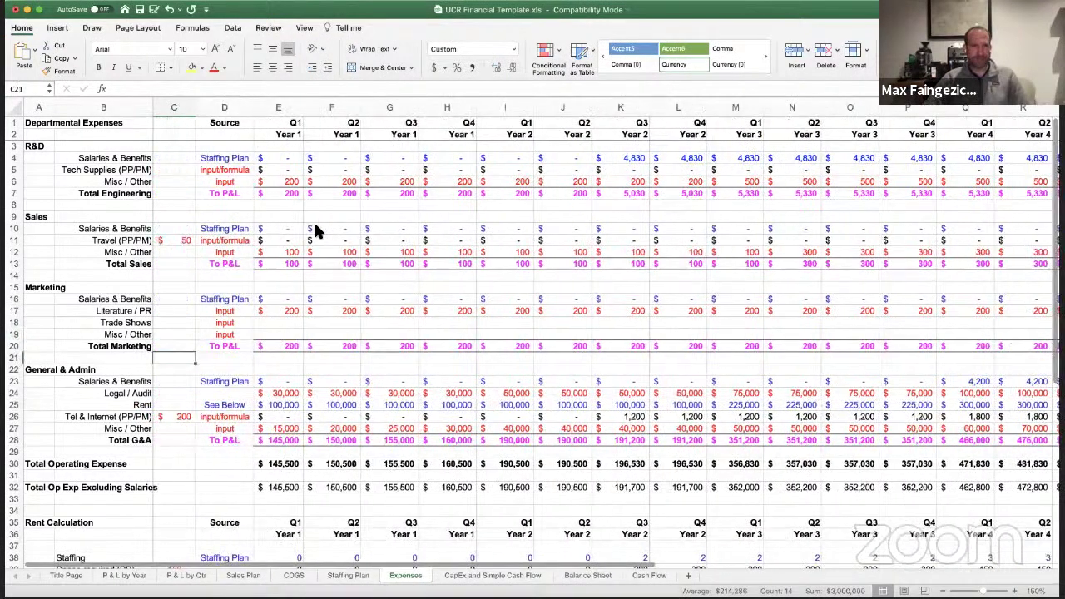
# - Review the Year 1 Q1 Marketing entries for Literature / PR, Trade Shows and Misc / Other
pyautogui.press('Down')
pyautogui.press('Down')
pyautogui.press('Down')
pyautogui.press('Down')
pyautogui.press('Up')
pyautogui.press('Up')
pyautogui.press('Up')
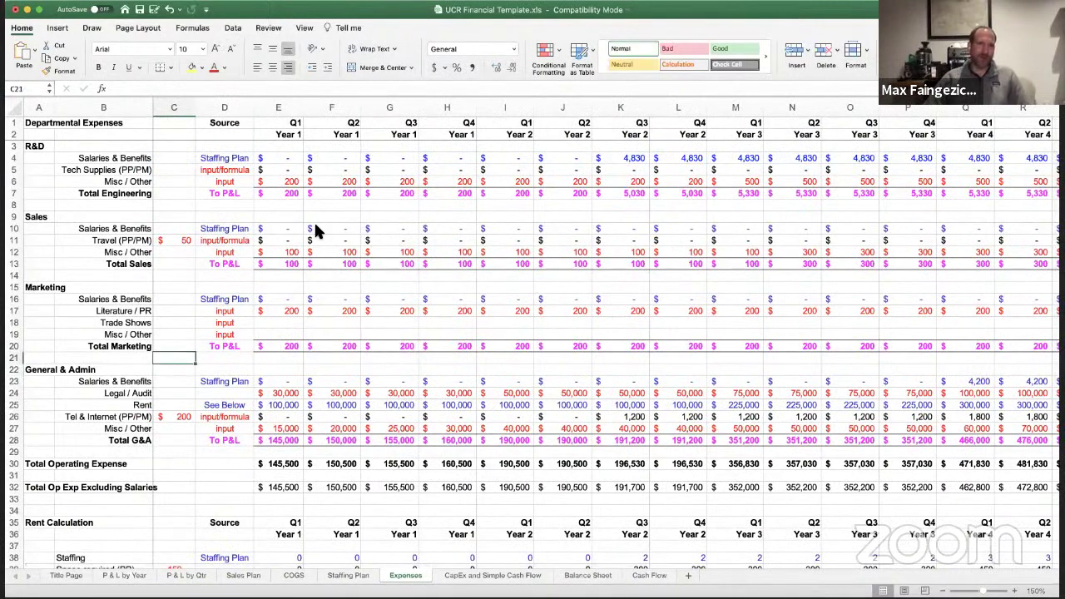
pyautogui.press('Right')
pyautogui.press('Right')
pyautogui.press('Up')
pyautogui.press('Up')
pyautogui.press('Up')
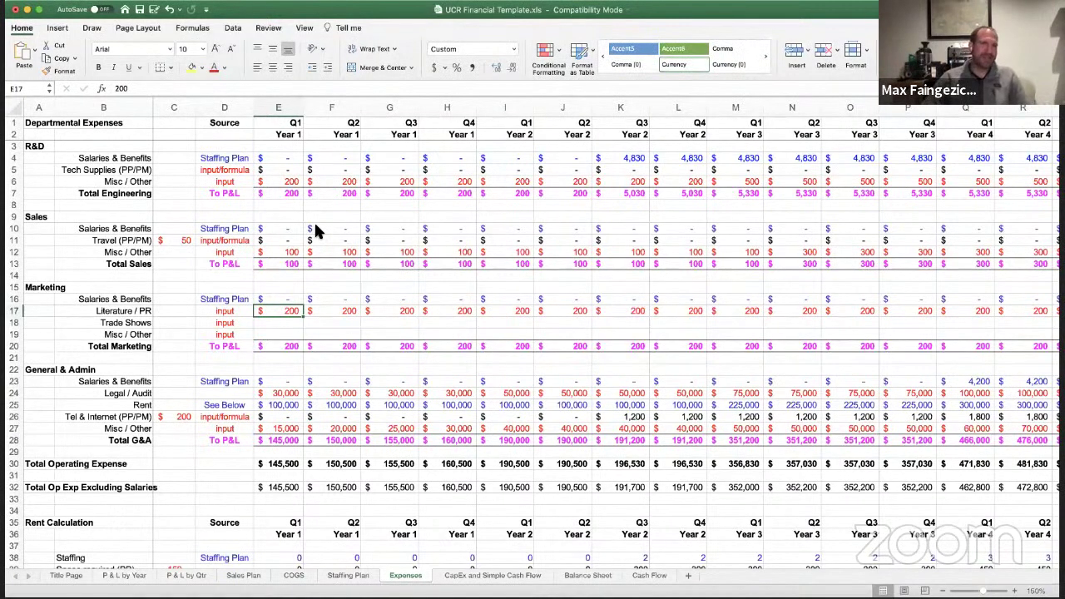
pyautogui.press('Down')
pyautogui.press('Down')
pyautogui.press('Down')
pyautogui.press('Down')
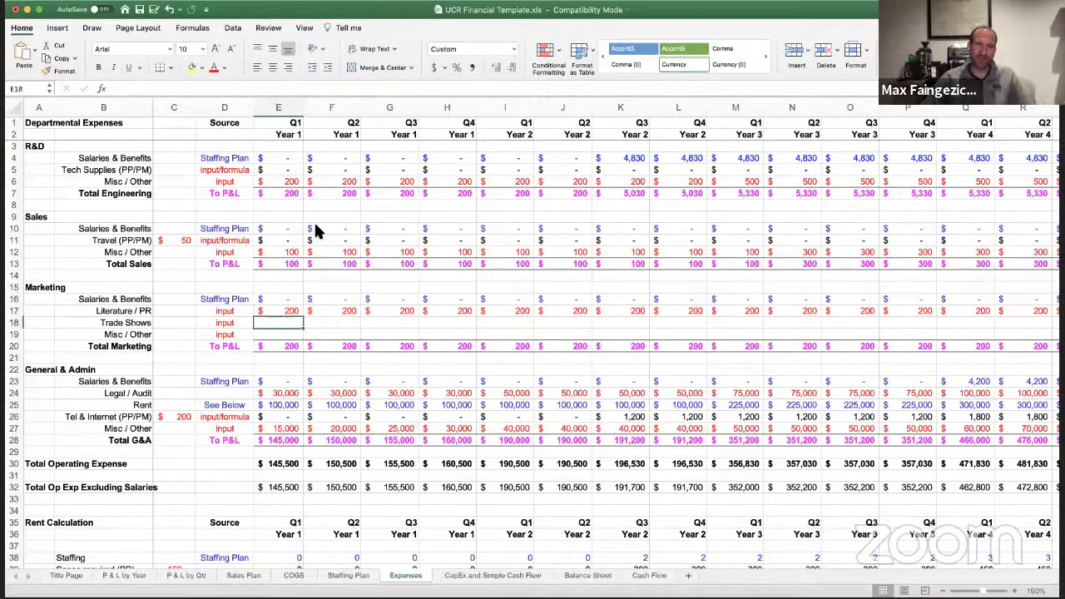
pyautogui.press('Up')
pyautogui.press('Up')
pyautogui.press('Up')
pyautogui.press('Up')
pyautogui.press('Down')
pyautogui.press('Down')
pyautogui.press('Down')
pyautogui.press('Down')
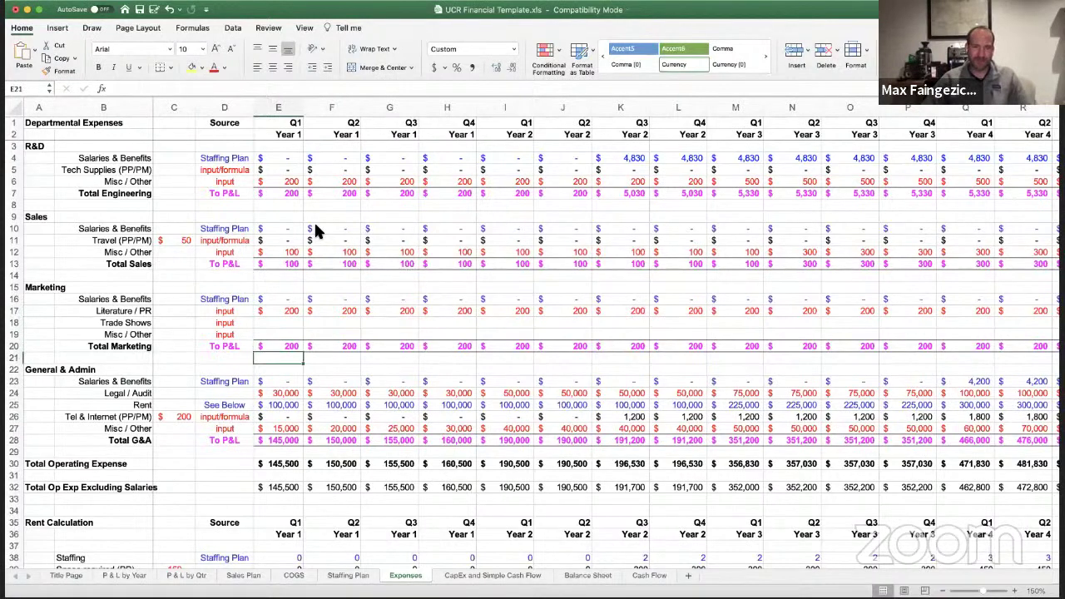
# - Set General & Admin Legal / Audit for Year 1 Q1 to 2500
pyautogui.press('Down')
pyautogui.press('Down')
pyautogui.press('Down')
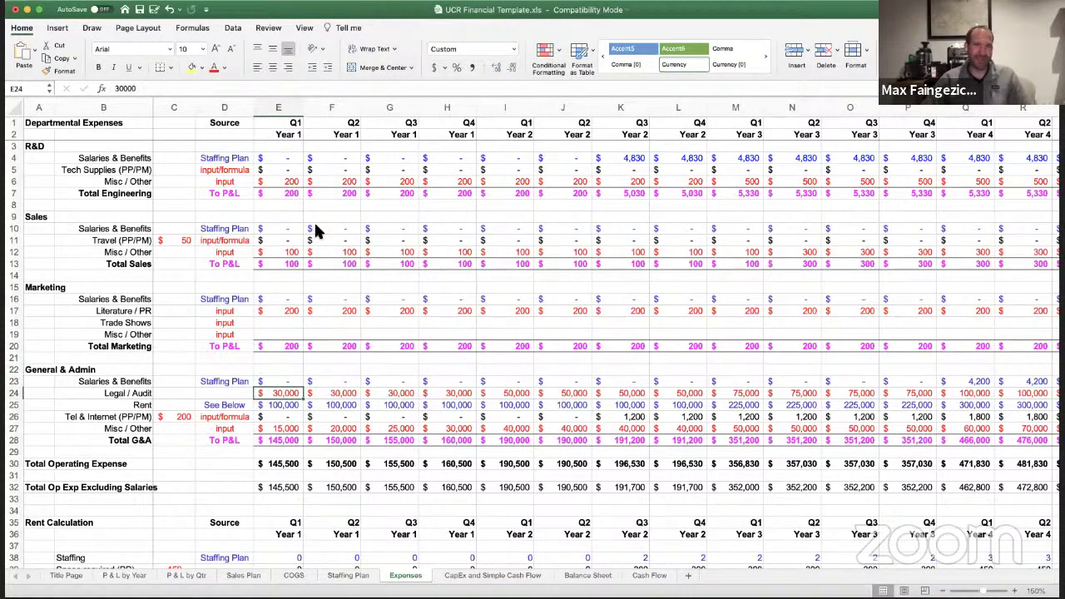
pyautogui.press('Left')
pyautogui.press('Left')
pyautogui.press('Left')
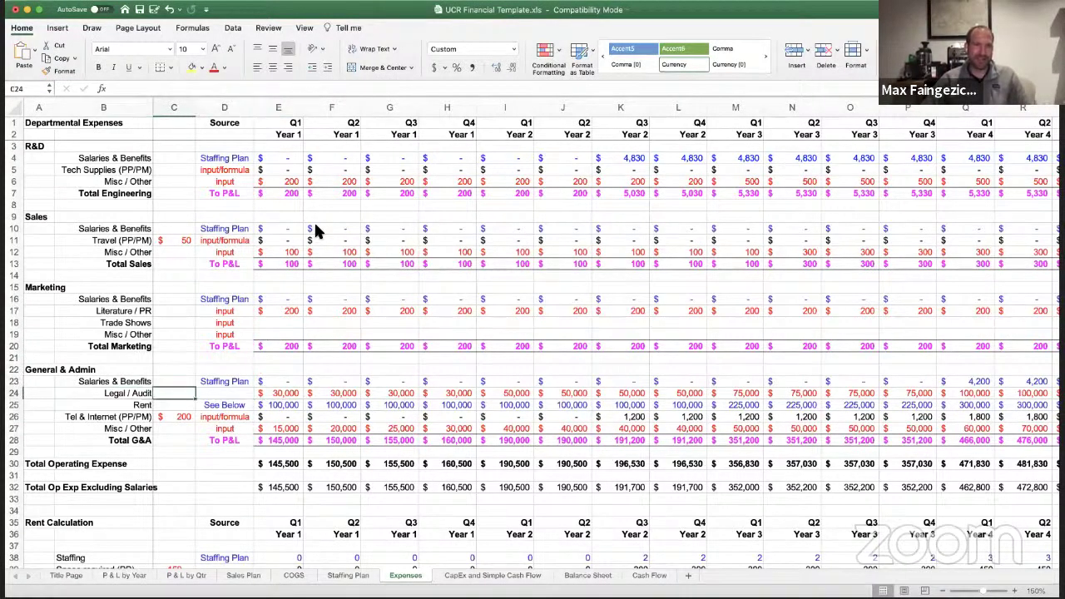
pyautogui.press('Right')
pyautogui.press('Right')
pyautogui.press('Right')
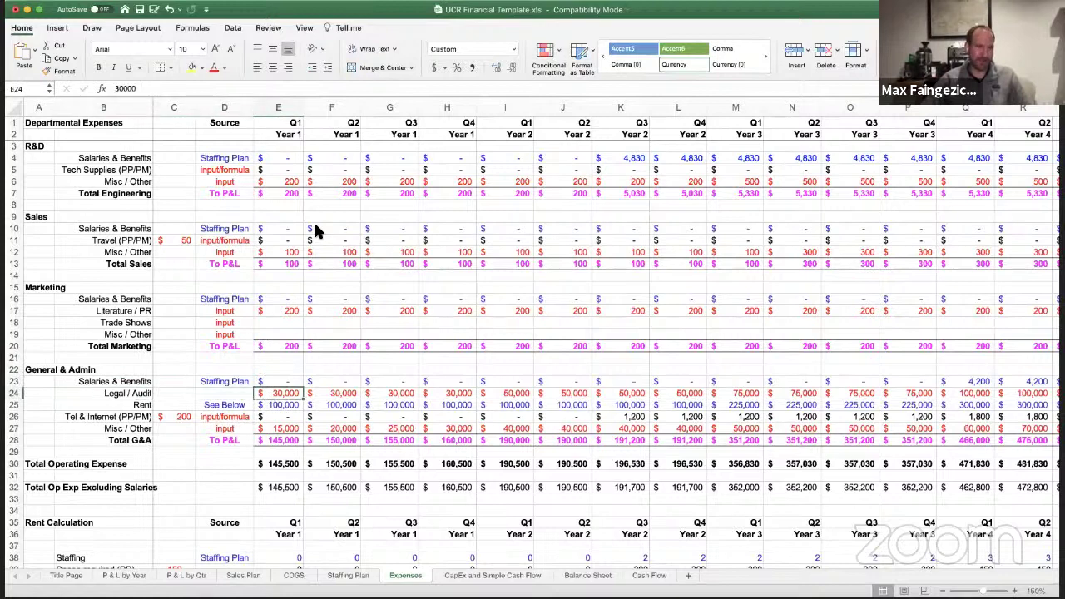
pyautogui.press('Right')
pyautogui.press('Left')
pyautogui.press('Left')
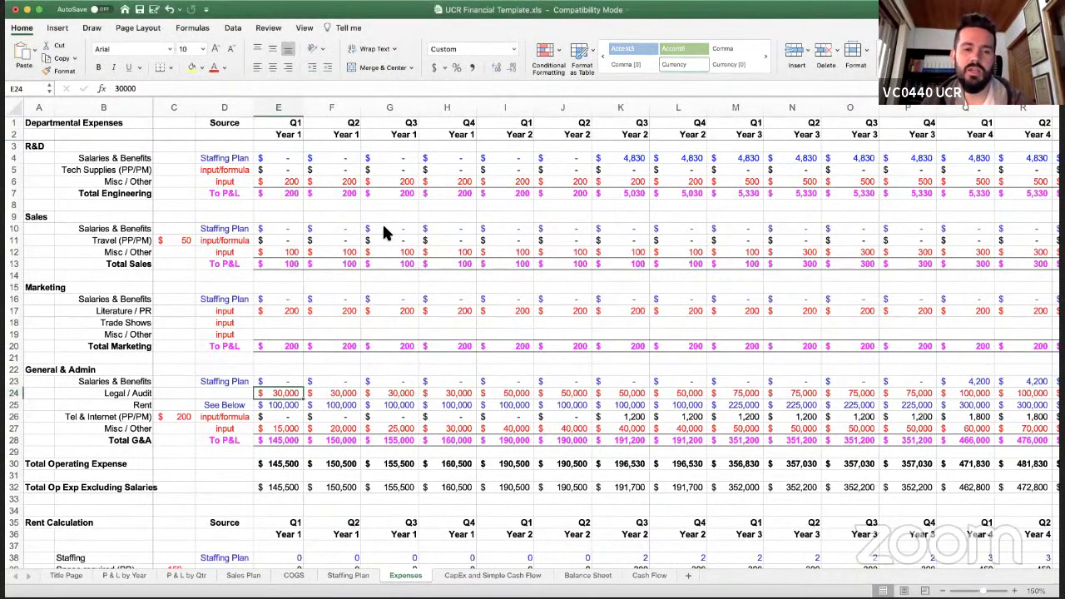
pyautogui.write('2500')
pyautogui.press('Return')
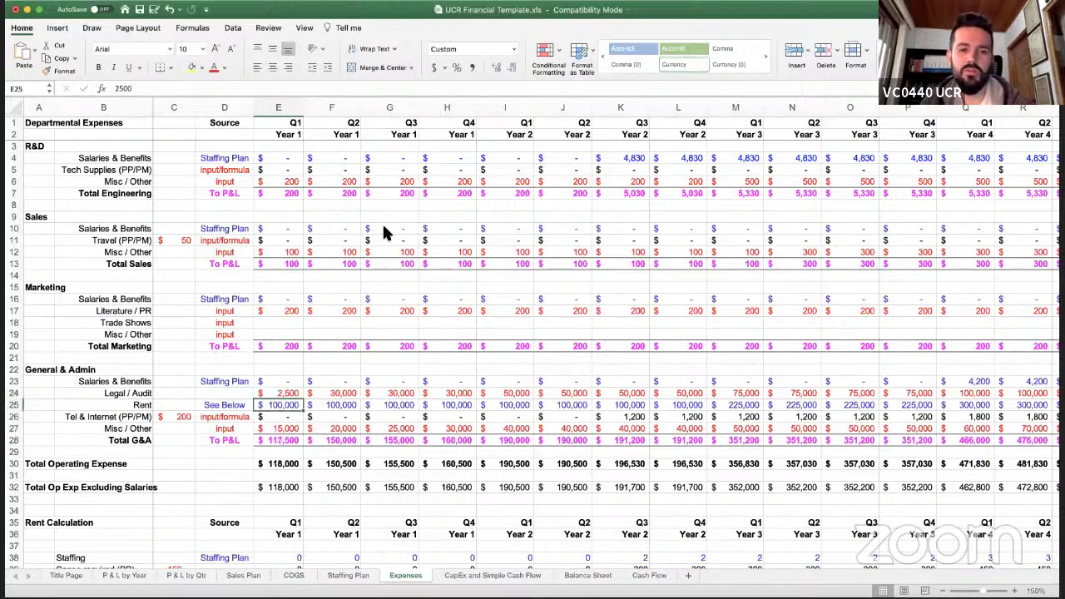
# - Clear the Legal / Audit amounts for Year 1 Q2 through Q4
pyautogui.press('Right')
pyautogui.press('Delete')
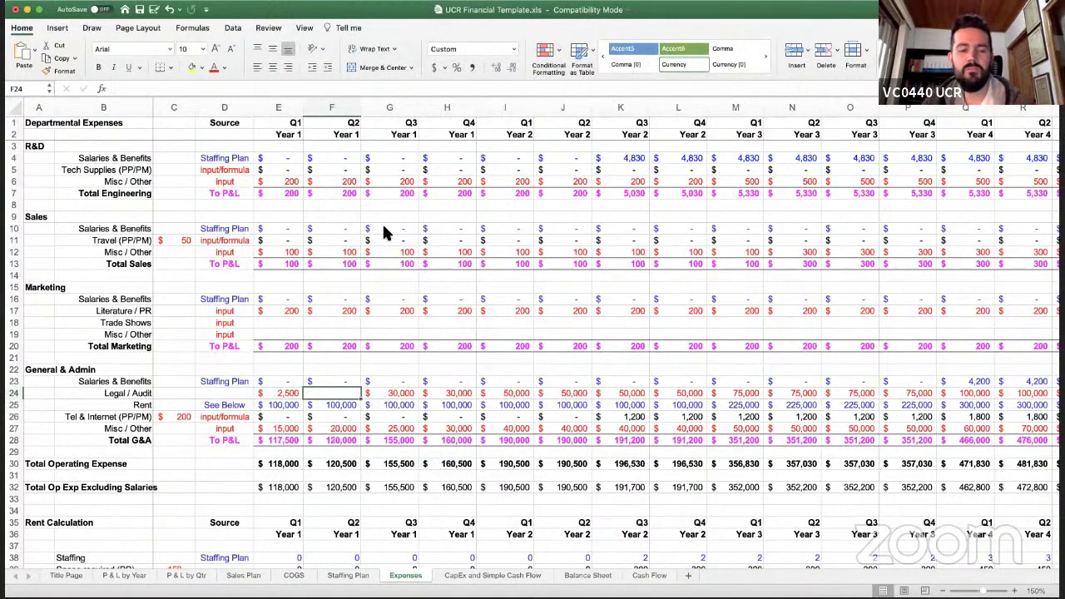
pyautogui.press('Right')
pyautogui.press('Delete')
pyautogui.press('Right')
pyautogui.press('Delete')
# - Set Legal / Audit for Year 2 Q1 to 1000 and clear the other Year 2 quarters
pyautogui.press('Right')
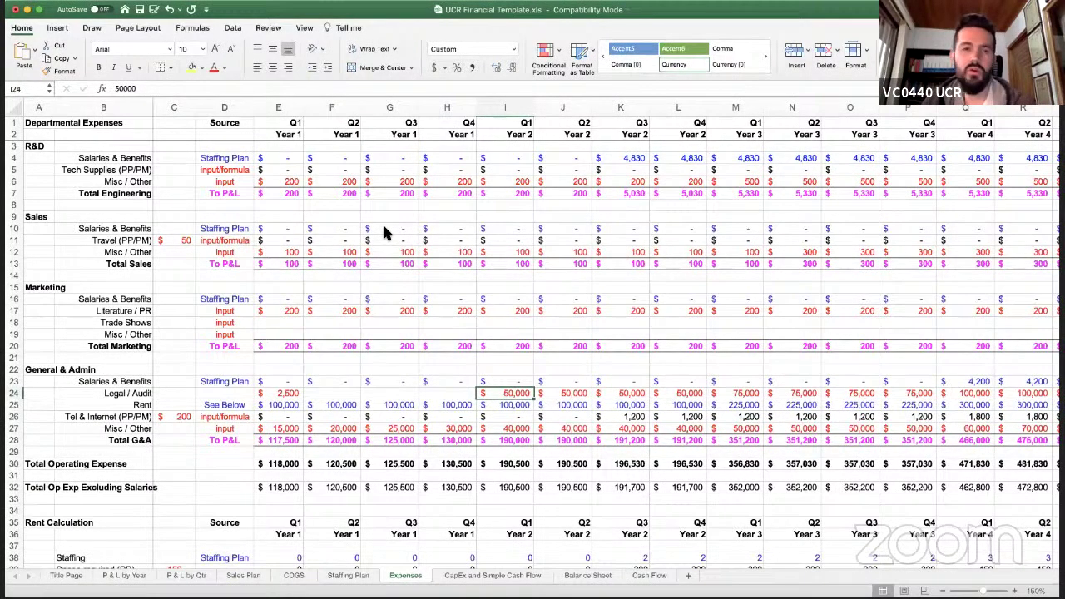
pyautogui.write('1000')
pyautogui.press('Right')
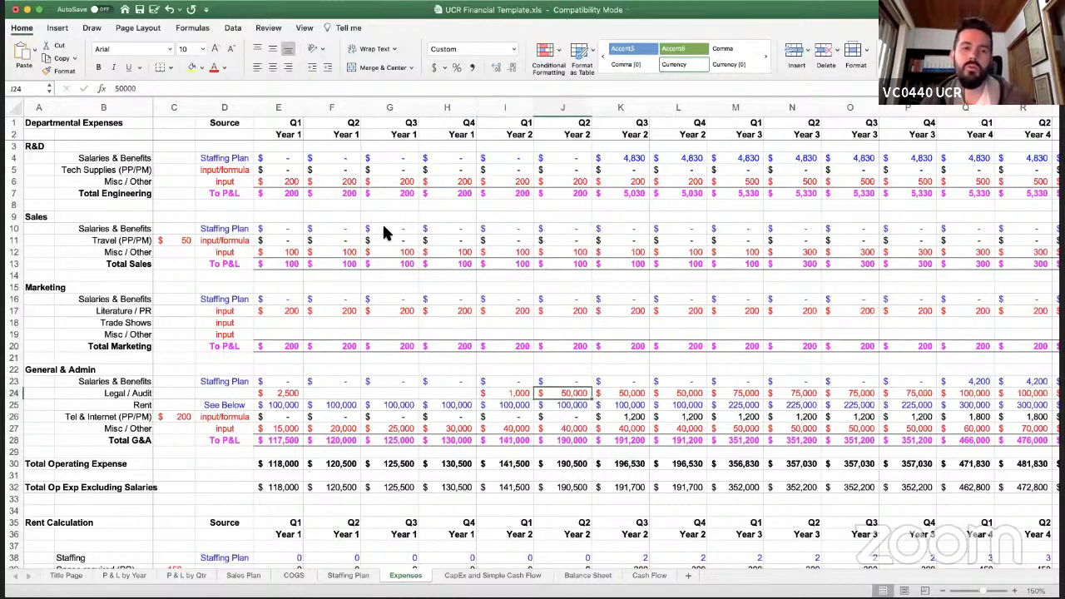
pyautogui.press('Delete')
pyautogui.press('Right')
pyautogui.press('Delete')
pyautogui.press('Right')
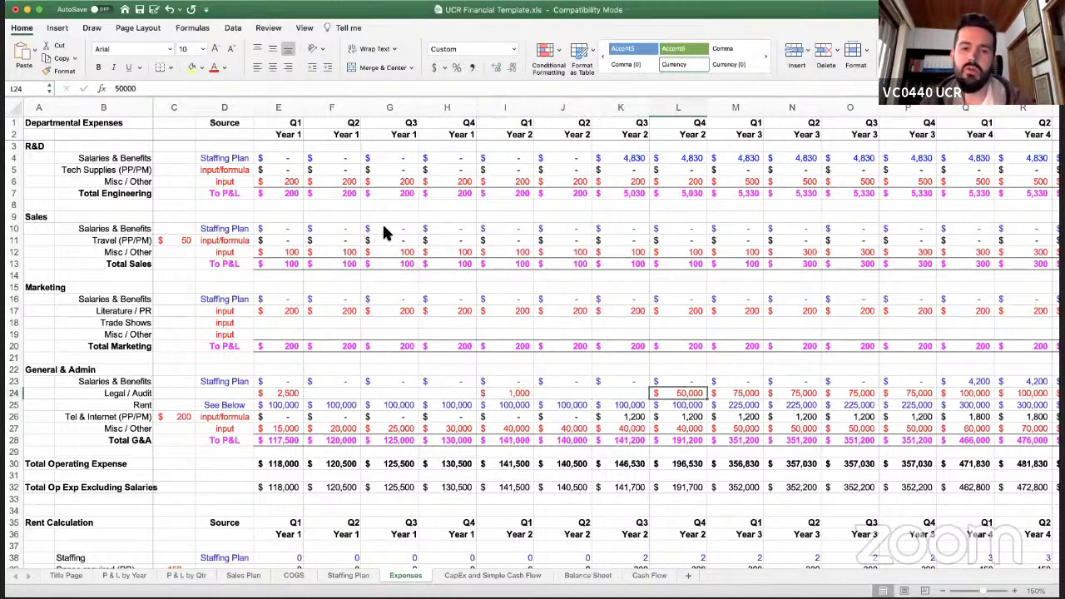
pyautogui.press('Delete')
# - Set Legal / Audit for Year 3 Q1 to 1500 and clear the other Year 3 quarters
pyautogui.press('Right')
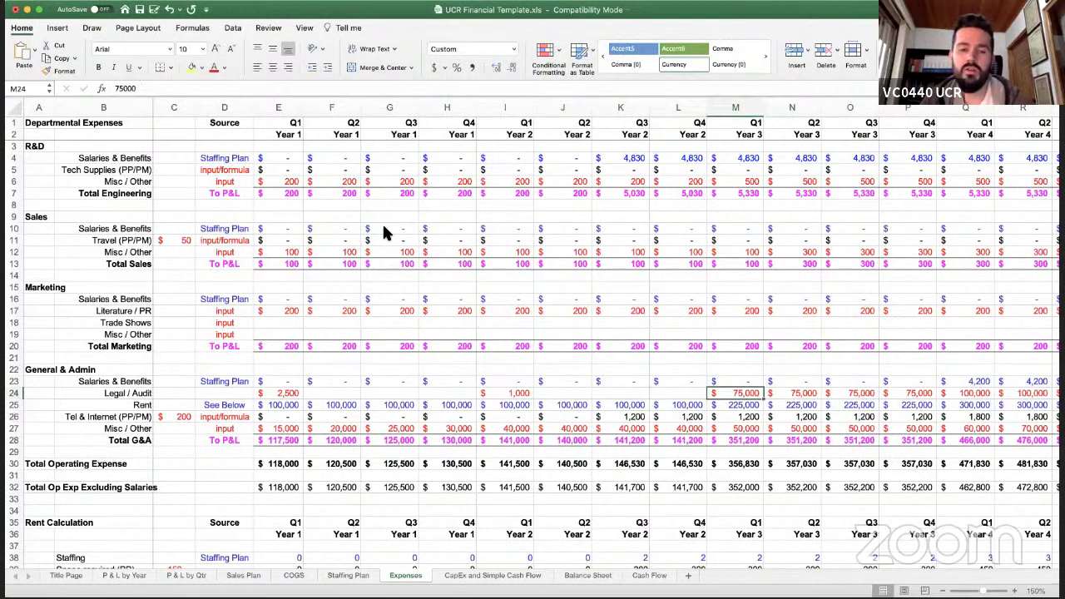
pyautogui.write('1500')
pyautogui.press('Right')
pyautogui.press('Delete')
pyautogui.press('Right')
pyautogui.press('Delete')
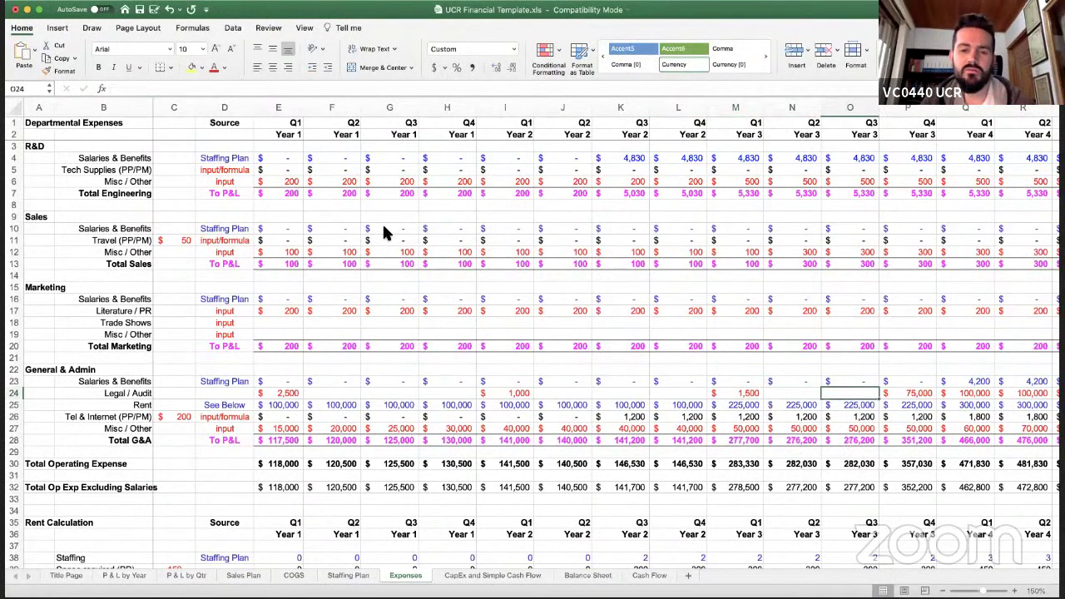
pyautogui.press('Right')
pyautogui.press('Delete')
# - Set Legal / Audit for Year 4 Q1 to 2000 and clear the other Year 4 quarters
pyautogui.press('Right')
pyautogui.write('2000')
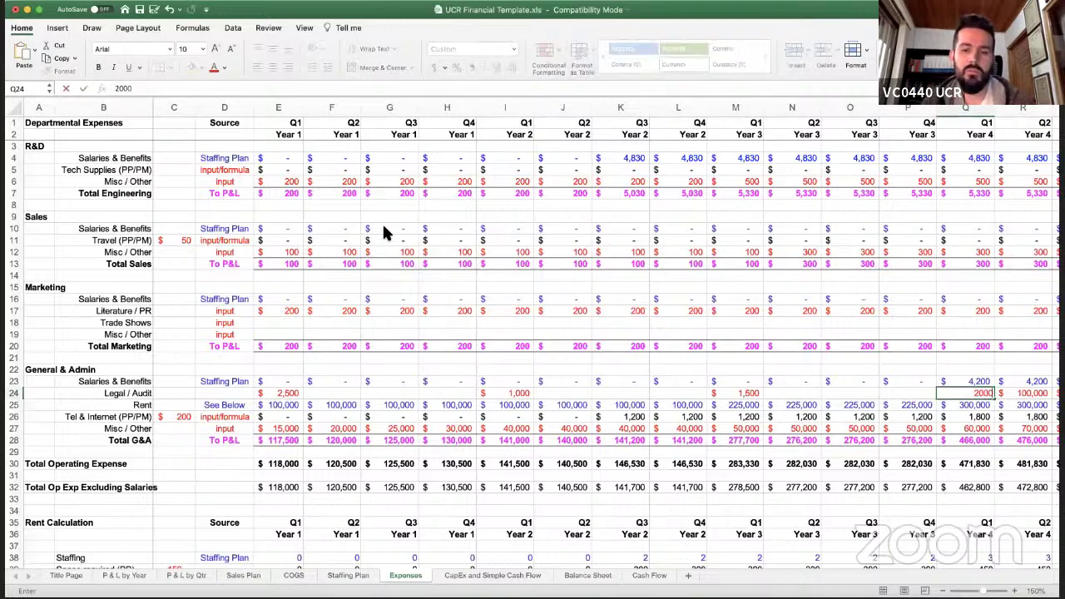
pyautogui.press('Right')
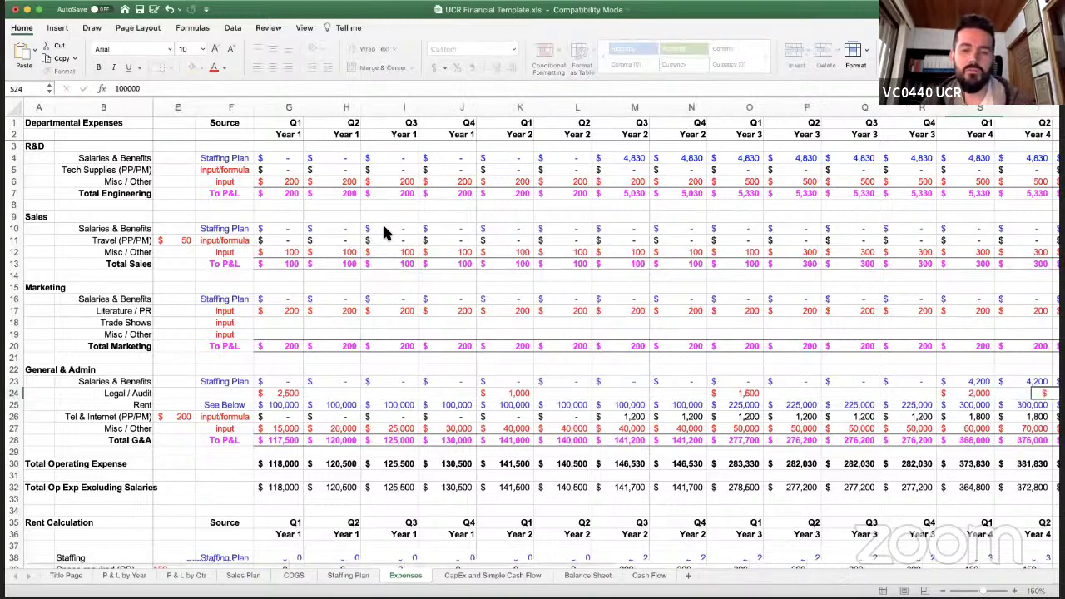
pyautogui.press('Delete')
pyautogui.press('Right')
pyautogui.press('Delete')
pyautogui.press('Right')
pyautogui.press('Delete')
pyautogui.press('Right')
pyautogui.press('Left')
pyautogui.press('Left')
pyautogui.press('Left')
pyautogui.press('Left')
pyautogui.press('Left')
pyautogui.press('Left')
pyautogui.press('Left')
pyautogui.press('Left')
pyautogui.press('Left')
pyautogui.press('Left')
pyautogui.press('Left')
pyautogui.press('Left')
pyautogui.press('Left')
pyautogui.press('Left')
pyautogui.press('Left')
pyautogui.press('Left')
pyautogui.press('Left')
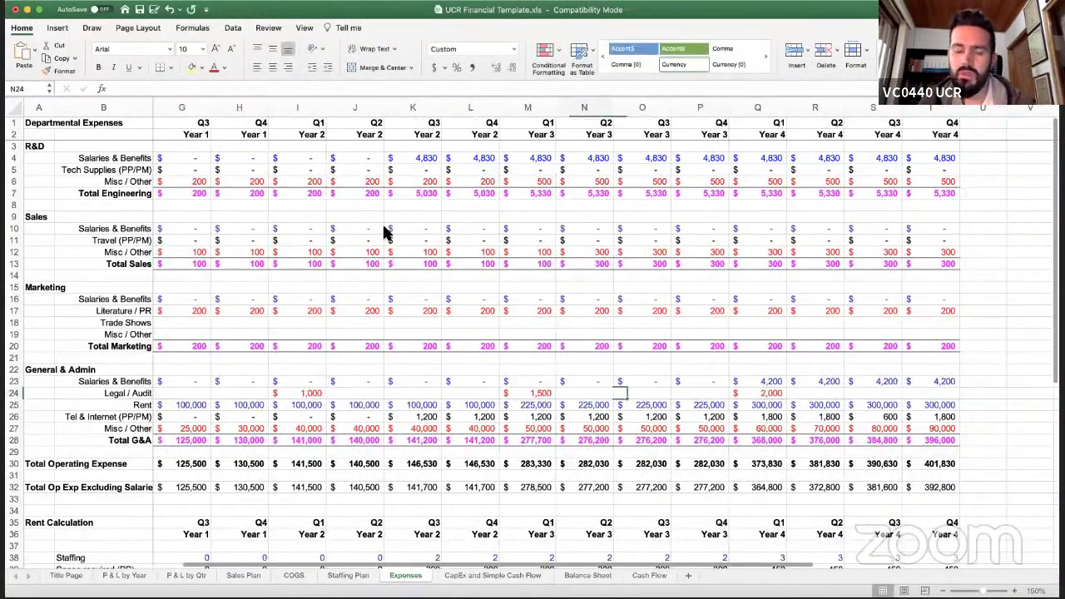
# - Set Legal / Audit for Year 1 Q2 to 500 and copy that amount to Year 1 Q3 and Q4
pyautogui.press('Left')
pyautogui.press('Right')
pyautogui.press('Right')
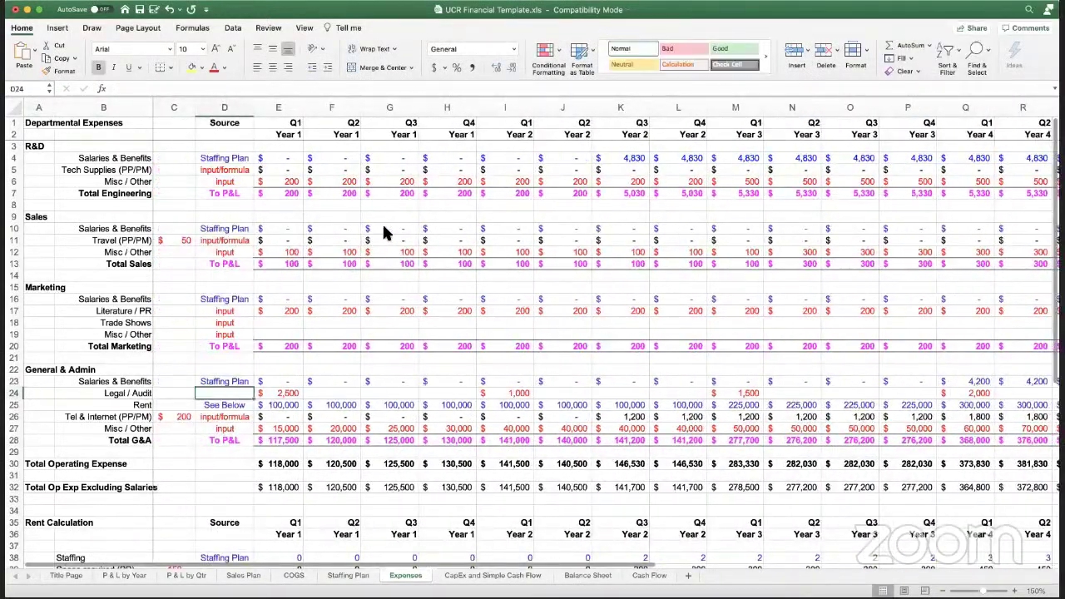
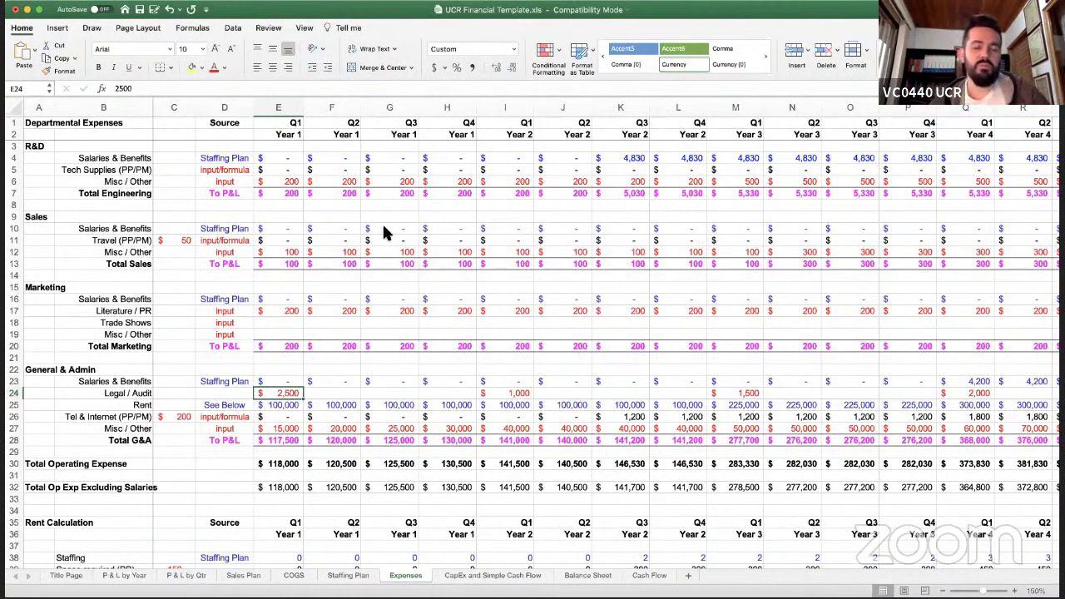
pyautogui.press('Right')
pyautogui.write('500')
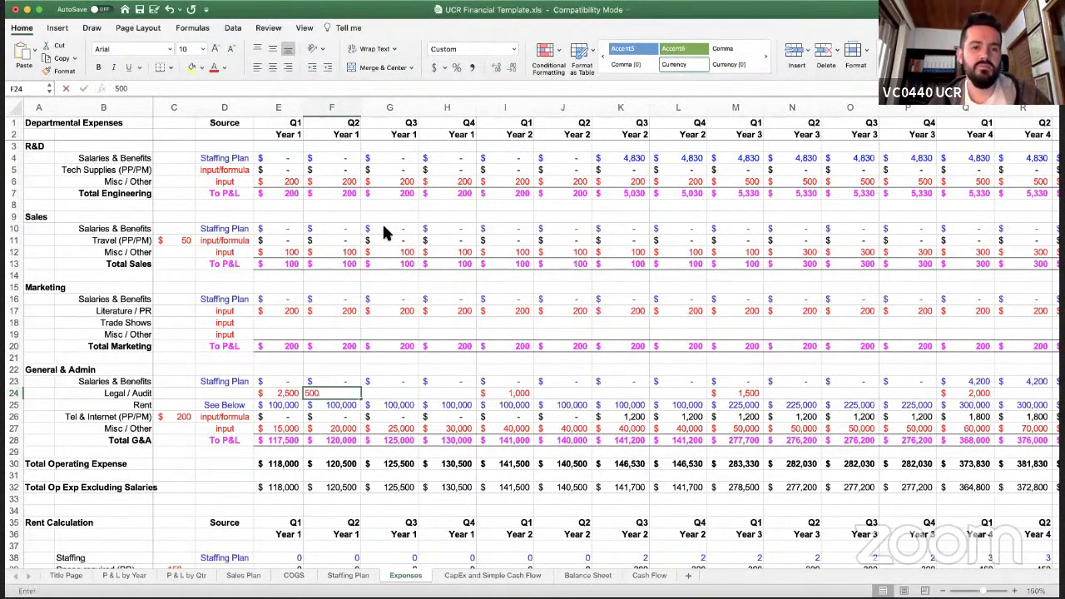
pyautogui.press('Return')
pyautogui.press('Up')
pyautogui.press('super+c')
pyautogui.hotkey('shift', 'Right')
pyautogui.hotkey('shift', 'Right')
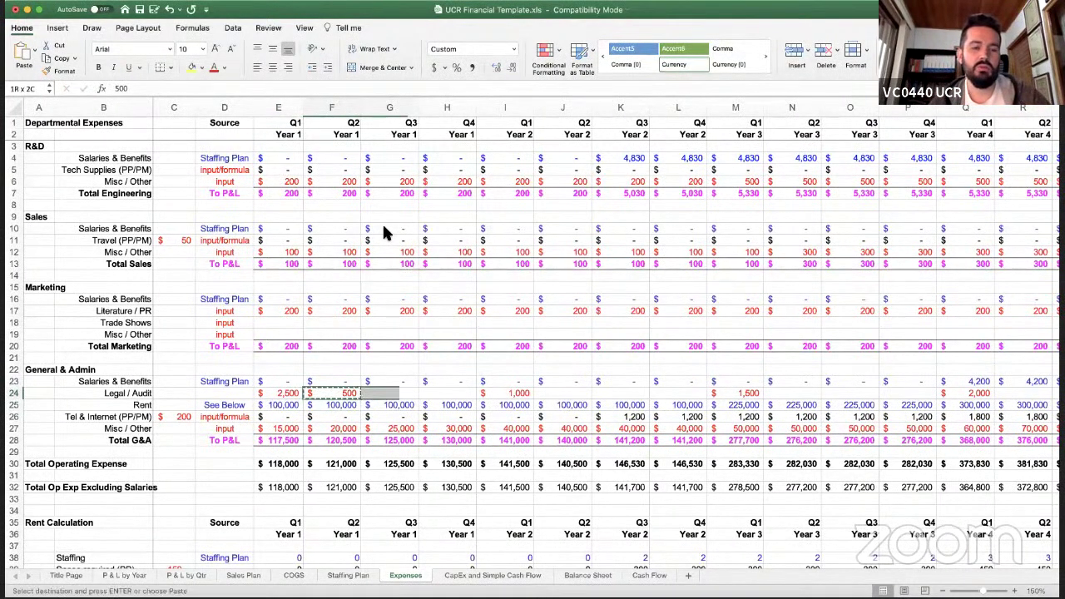
pyautogui.press('super+v')
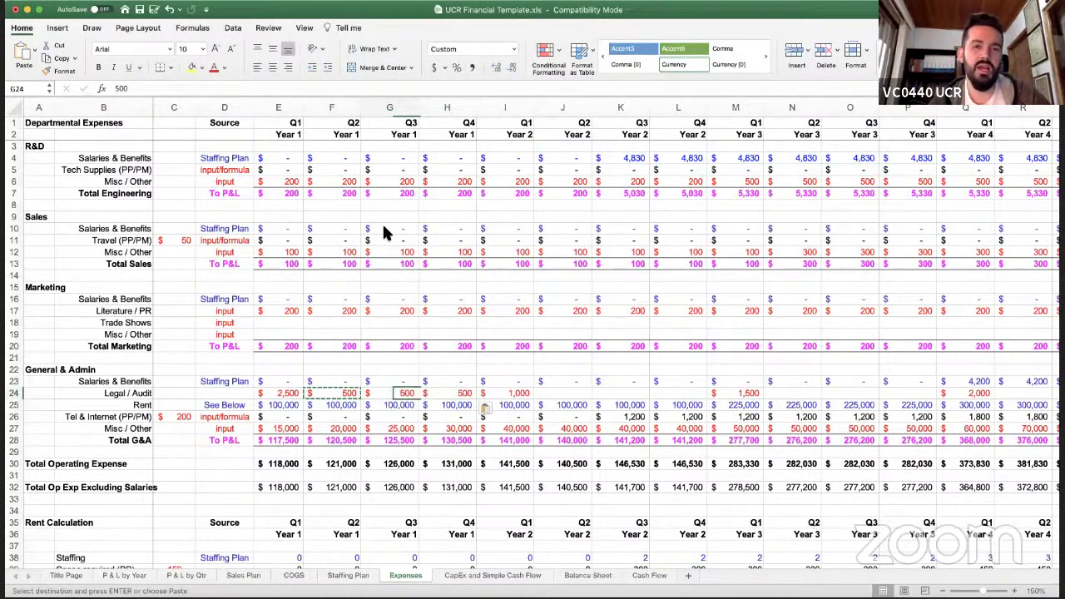
# - Copy the Year 2 Q1 Legal / Audit amount of 1,000 to Year 2 Q2 through Q4
pyautogui.press('Right')
pyautogui.press('Right')
pyautogui.press('Right')
pyautogui.press('super+c')
pyautogui.hotkey('shift', 'Right')
pyautogui.hotkey('shift', 'Right')
pyautogui.hotkey('shift', 'Right')
pyautogui.press('super+v')
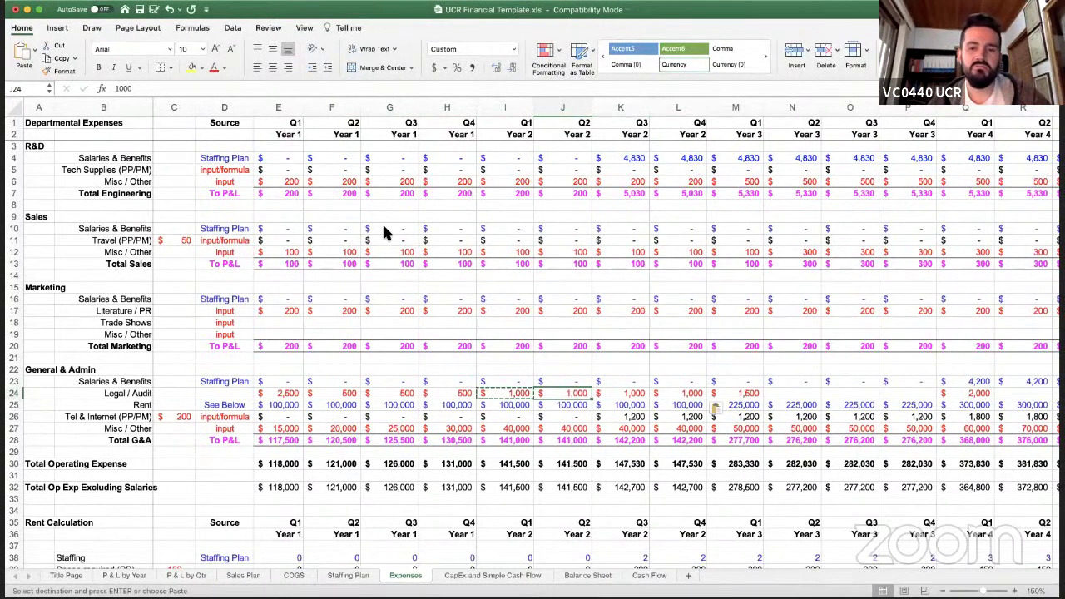
# - Copy the Year 3 Q1 Legal / Audit amount of 1,500 to Year 3 Q2 through Q4
pyautogui.press('Right')
pyautogui.press('Right')
pyautogui.press('Right')
pyautogui.press('Right')
pyautogui.press('super+c')
pyautogui.hotkey('shift', 'Right')
pyautogui.hotkey('shift', 'Right')
pyautogui.hotkey('shift', 'Right')
pyautogui.press('super+v')
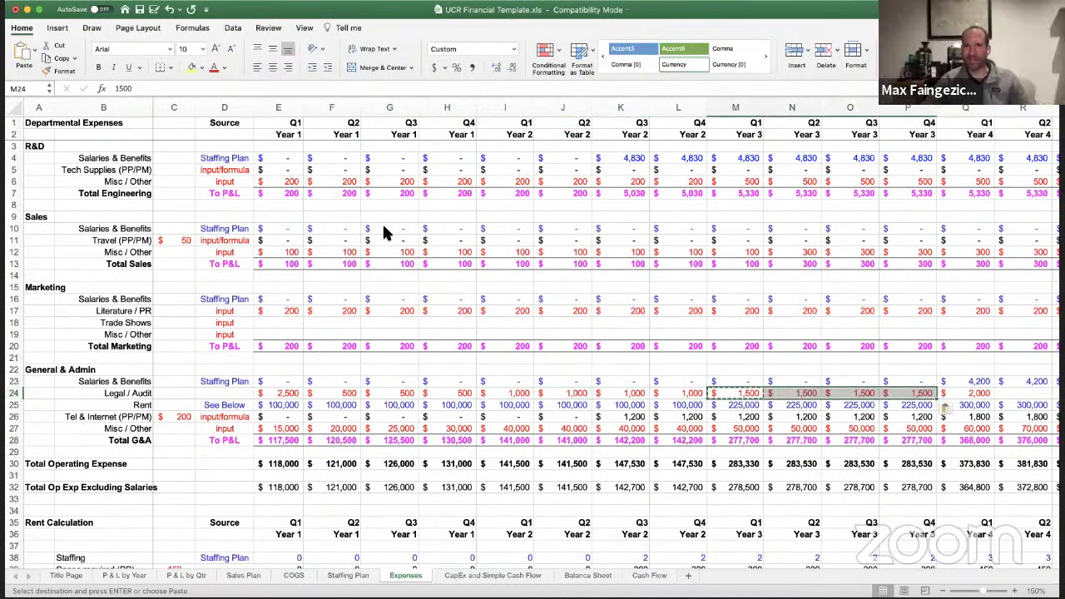
# - Copy the Year 4 Q1 Legal / Audit amount of 2,000 to Year 4 Q2 through Q4
pyautogui.press('Right')
pyautogui.press('Right')
pyautogui.press('Right')
pyautogui.press('Right')
pyautogui.press('super+c')
pyautogui.hotkey('shift', 'Right')
pyautogui.hotkey('shift', 'Right')
pyautogui.hotkey('shift', 'Right')
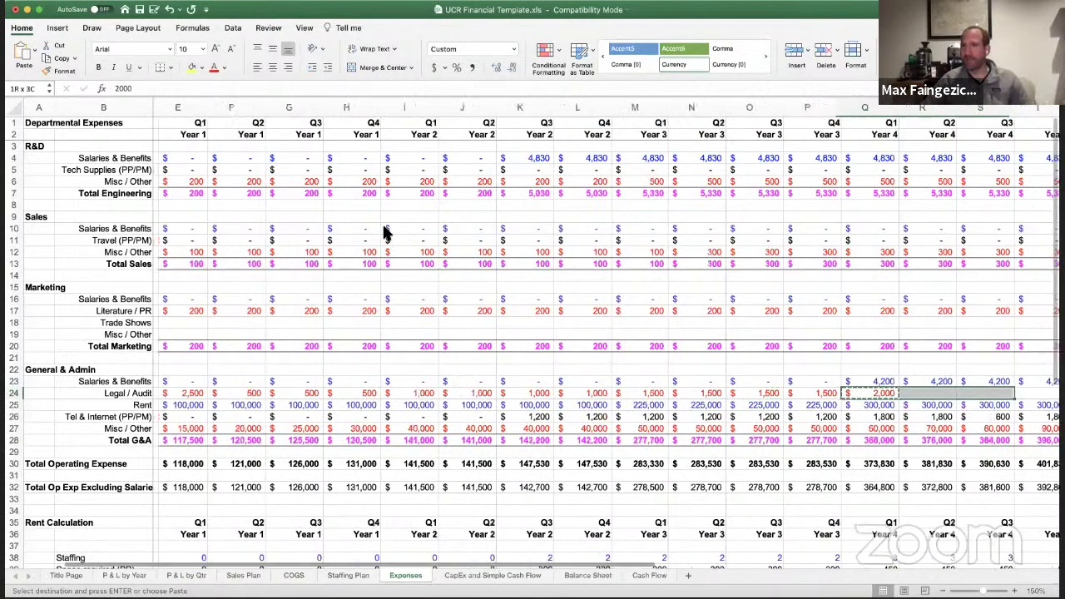
pyautogui.press('super+v')
pyautogui.press('Left')
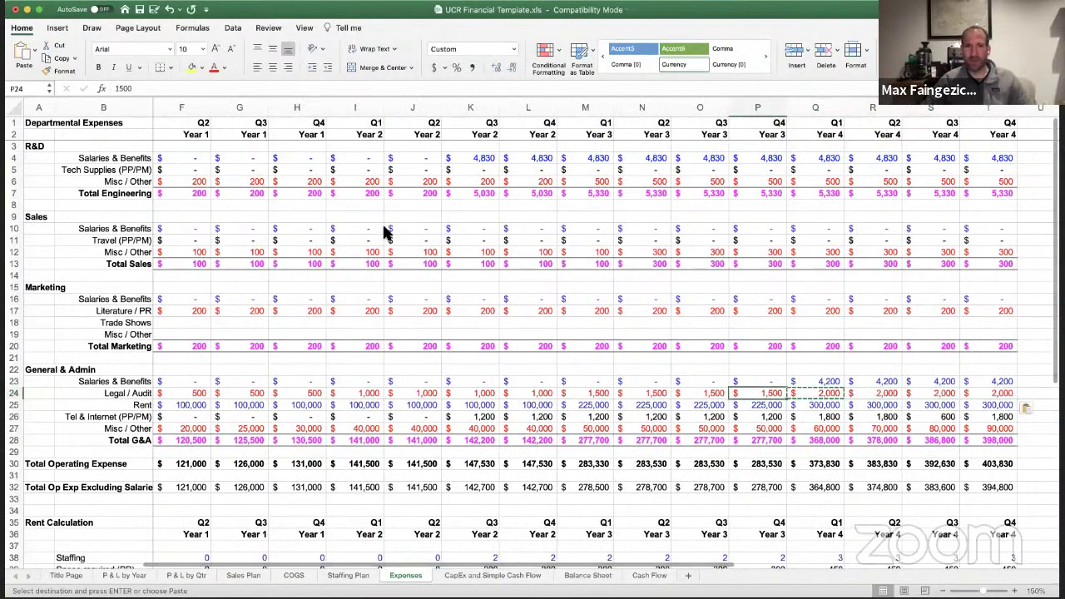
pyautogui.press('Left')
pyautogui.press('Left')
pyautogui.press('Left')
pyautogui.press('Left')
pyautogui.press('Left')
pyautogui.press('Left')
pyautogui.press('Left')
pyautogui.press('Left')
pyautogui.press('Left')
pyautogui.press('Left')
pyautogui.press('Left')
pyautogui.press('Left')
pyautogui.press('Left')
pyautogui.press('Left')
pyautogui.press('Escape')
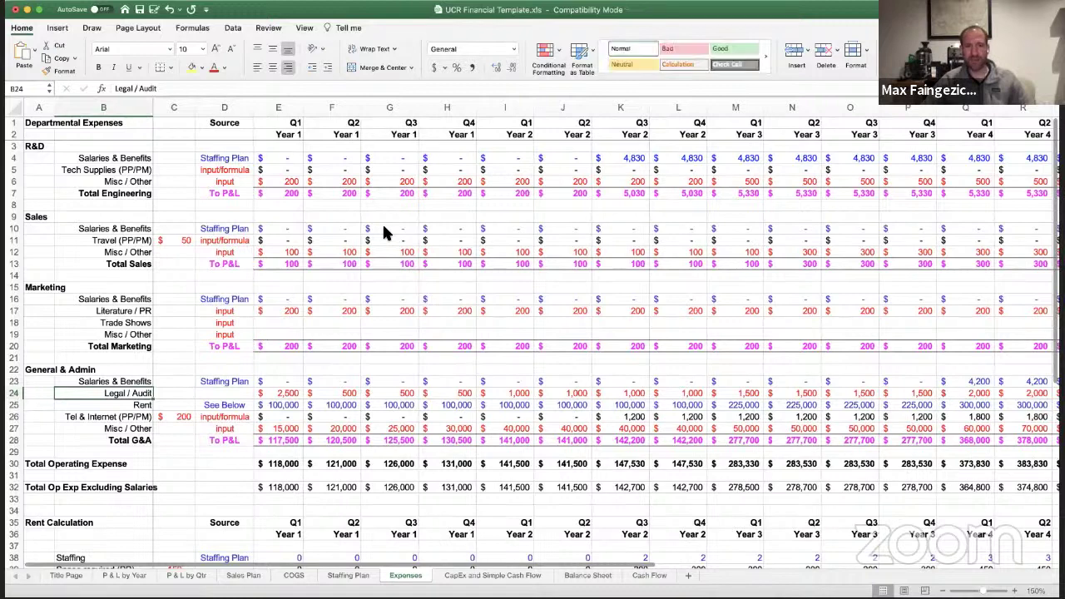
# - Set the Tel & Internet (PP/PM) rate under General & Admin to 50
pyautogui.press('Right')
pyautogui.press('Right')
pyautogui.press('Right')
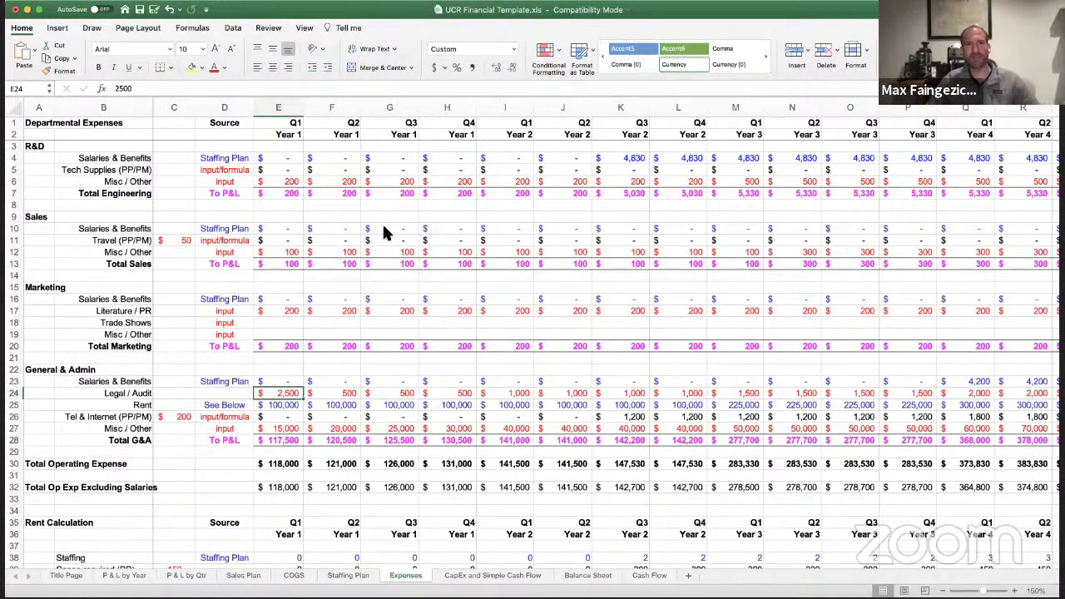
pyautogui.press('Down')
pyautogui.press('Down')
pyautogui.press('Left')
pyautogui.press('Left')
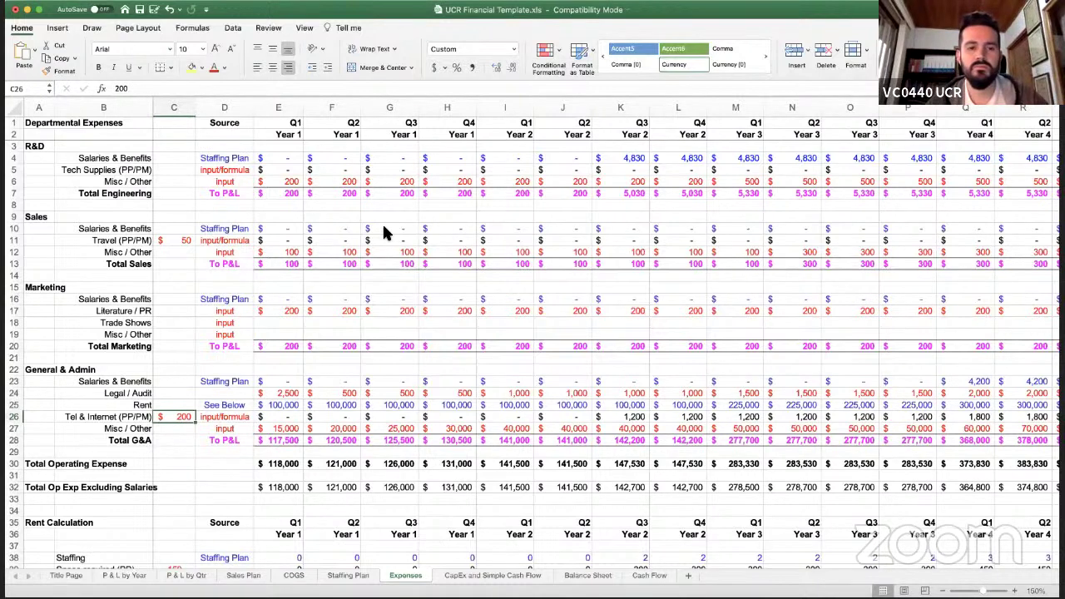
pyautogui.write('50')
pyautogui.press('Return')
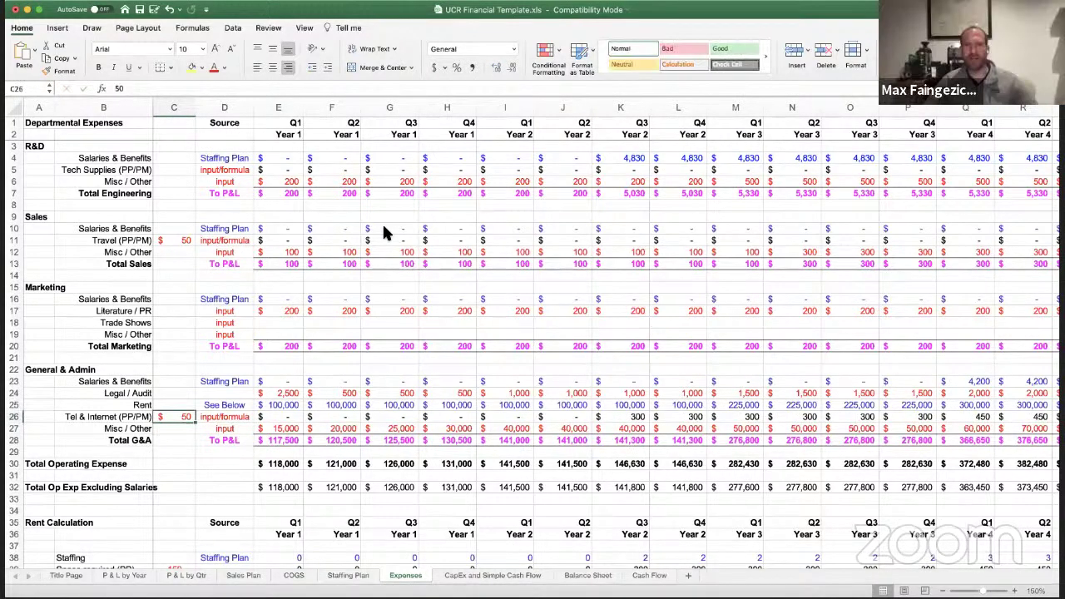
# - Examine the Tel & Internet formulas across the Year 1 and early Year 2 quarters
pyautogui.press('Right')
pyautogui.press('Right')
pyautogui.press('Right')
pyautogui.press('Right')
pyautogui.press('Right')
pyautogui.press('Right')
pyautogui.press('Left')
pyautogui.press('Left')
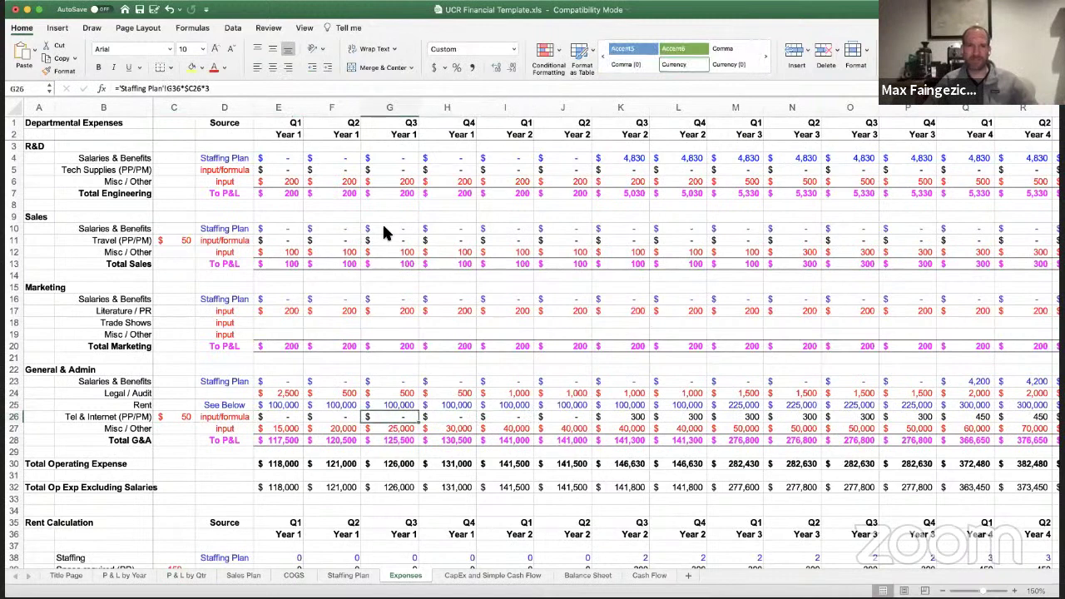
pyautogui.press('Left')
pyautogui.press('Left')
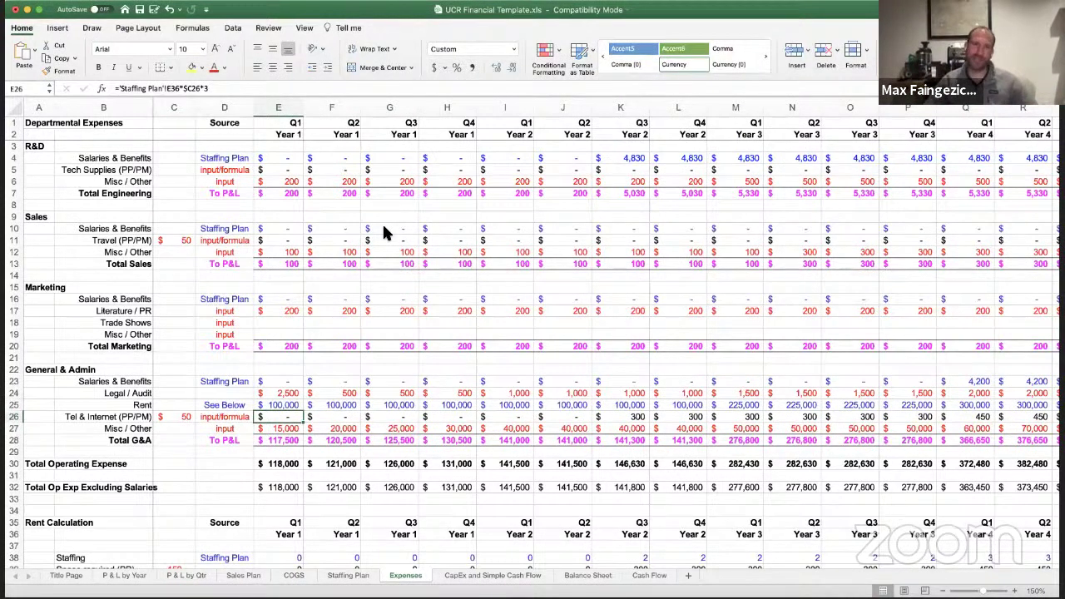
pyautogui.press('Left')
pyautogui.press('Left')
pyautogui.press('Left')
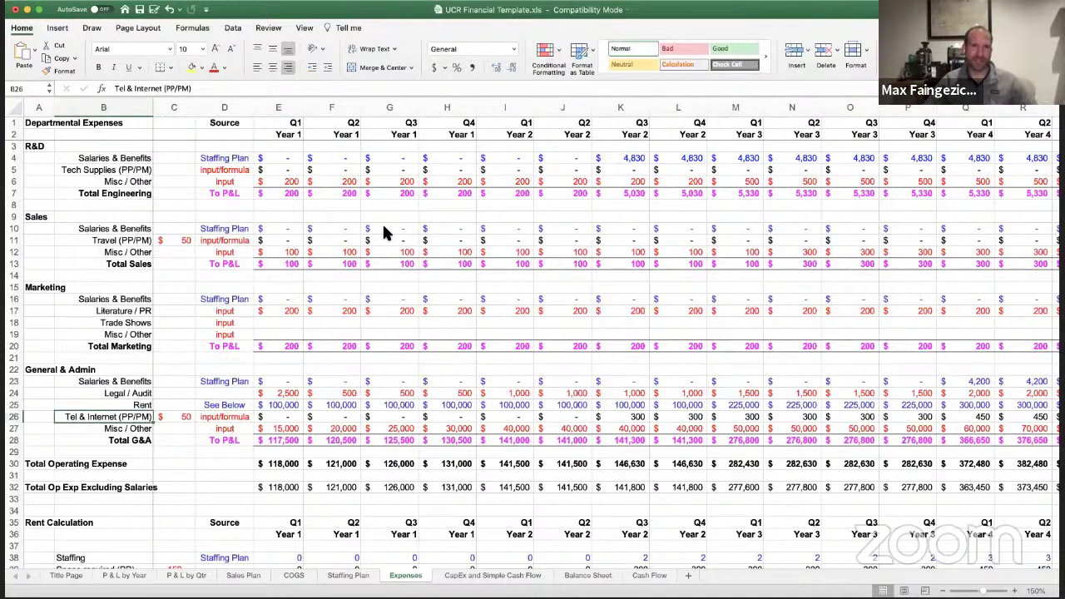
# - Set the General & Admin Misc / Other amount for Year 1 Q1 to 200
pyautogui.press('Down')
pyautogui.press('Right')
pyautogui.press('Right')
pyautogui.press('Right')
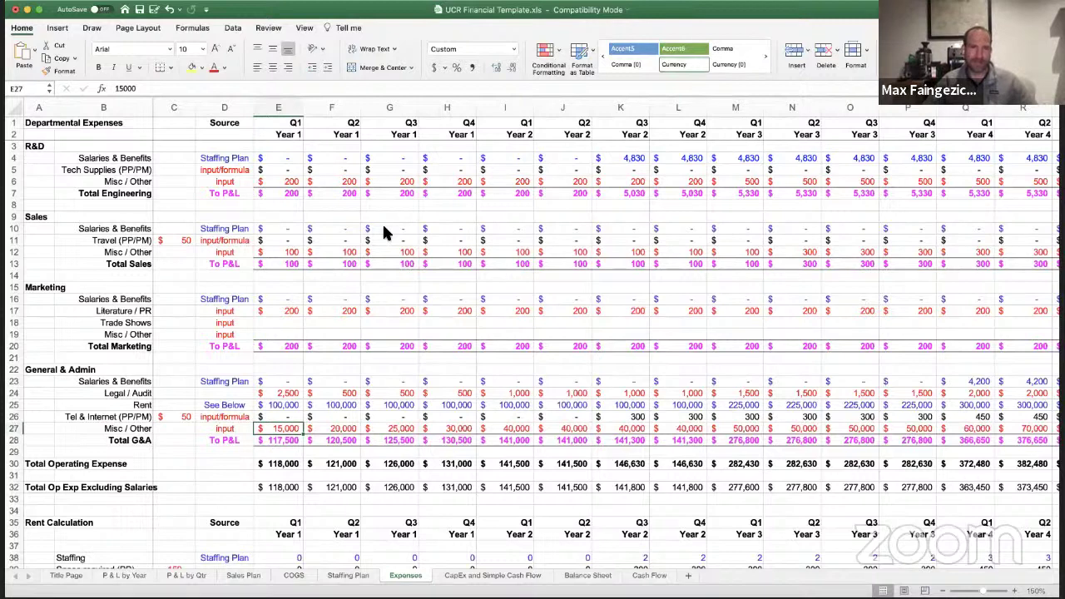
pyautogui.press('Delete')
pyautogui.write('200')
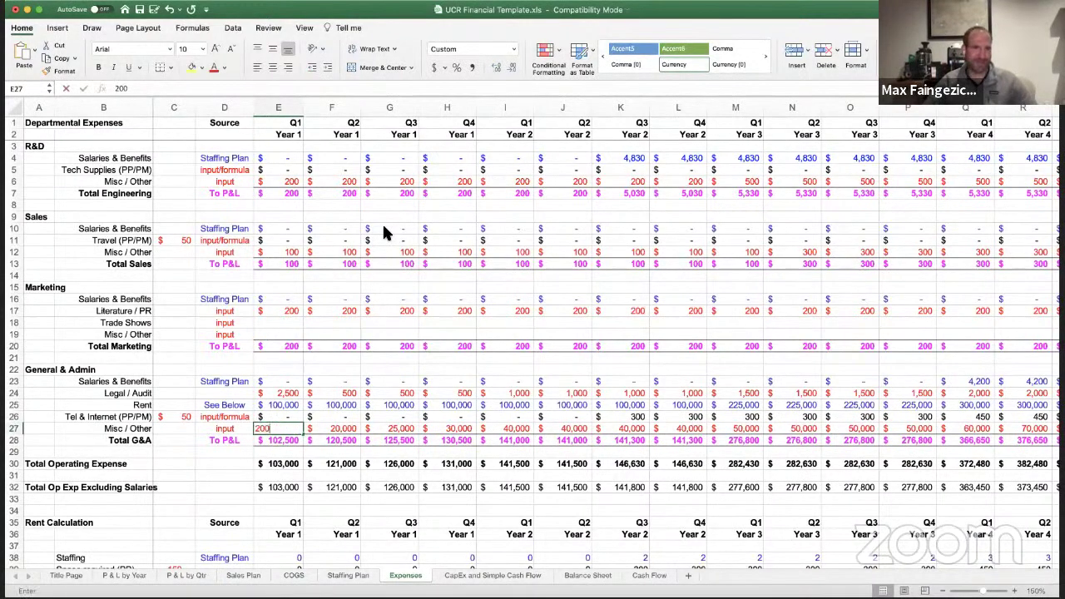
pyautogui.press('Tab')
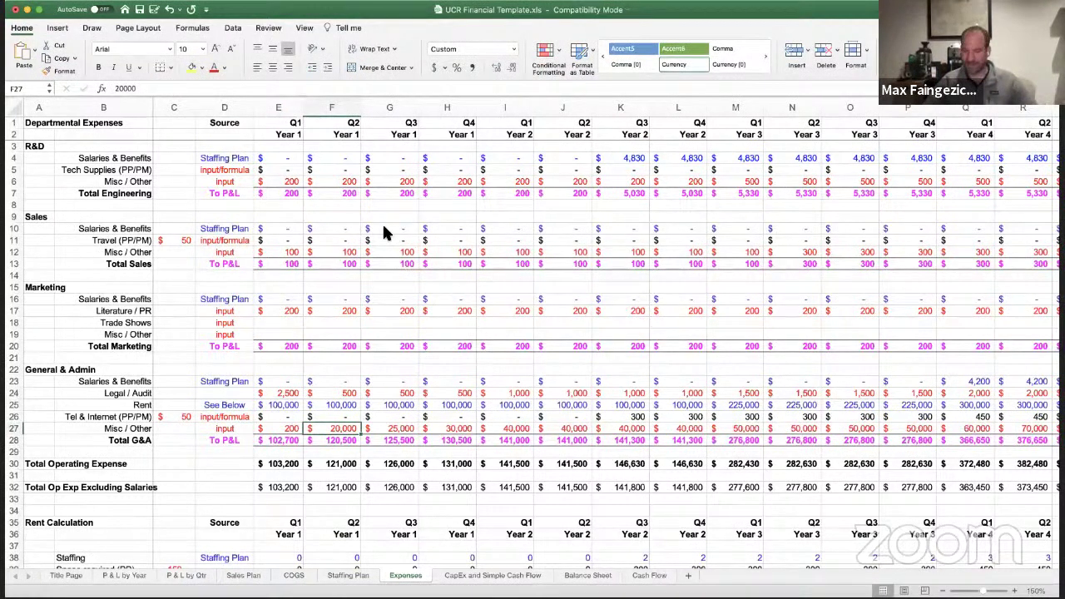
# - Set General & Admin Misc / Other for Year 1 Q2 to 200 and copy it through Year 2 Q4
pyautogui.write('1')
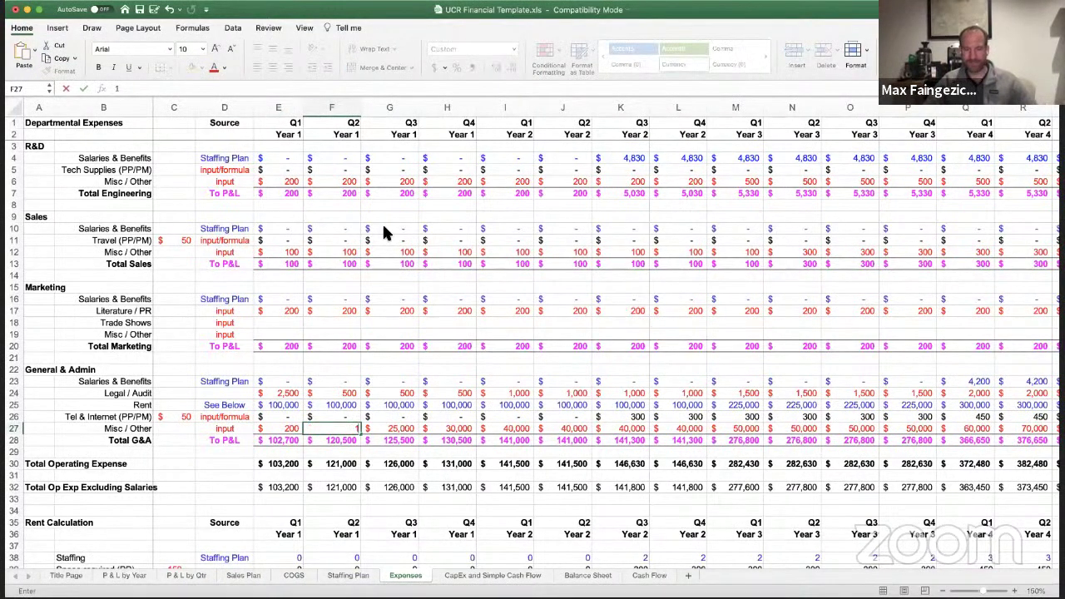
pyautogui.press('BackSpace')
pyautogui.write('200')
pyautogui.press('Return')
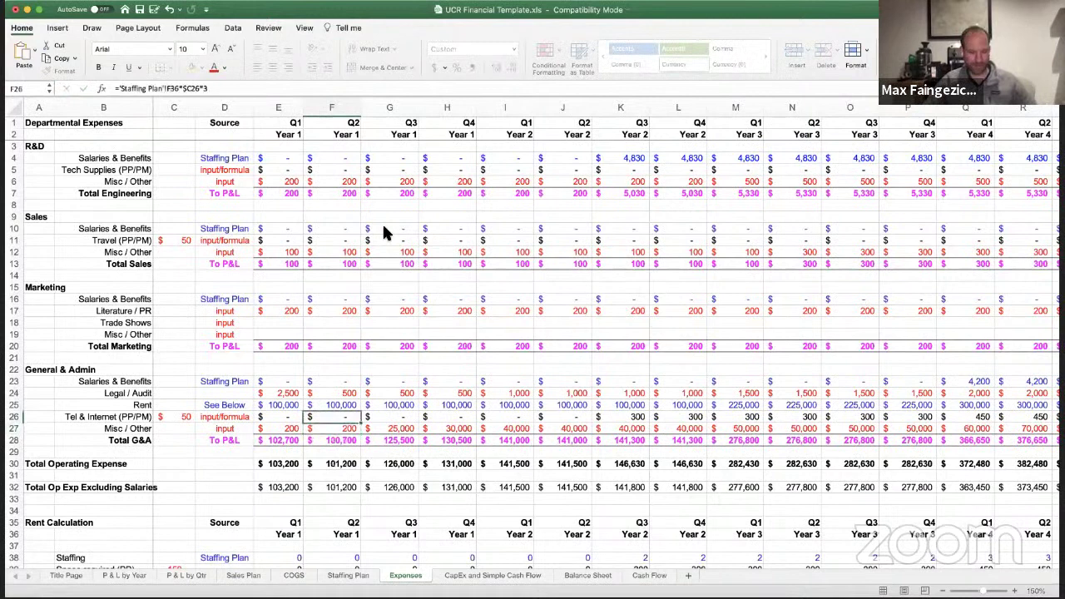
pyautogui.press('Up')
pyautogui.hotkey('ctrl', 'c')
pyautogui.hotkey('shift', 'Right')
pyautogui.hotkey('shift', 'Right')
pyautogui.hotkey('shift', 'Right')
pyautogui.hotkey('shift', 'Right')
pyautogui.hotkey('shift', 'Right')
pyautogui.hotkey('shift', 'Right')
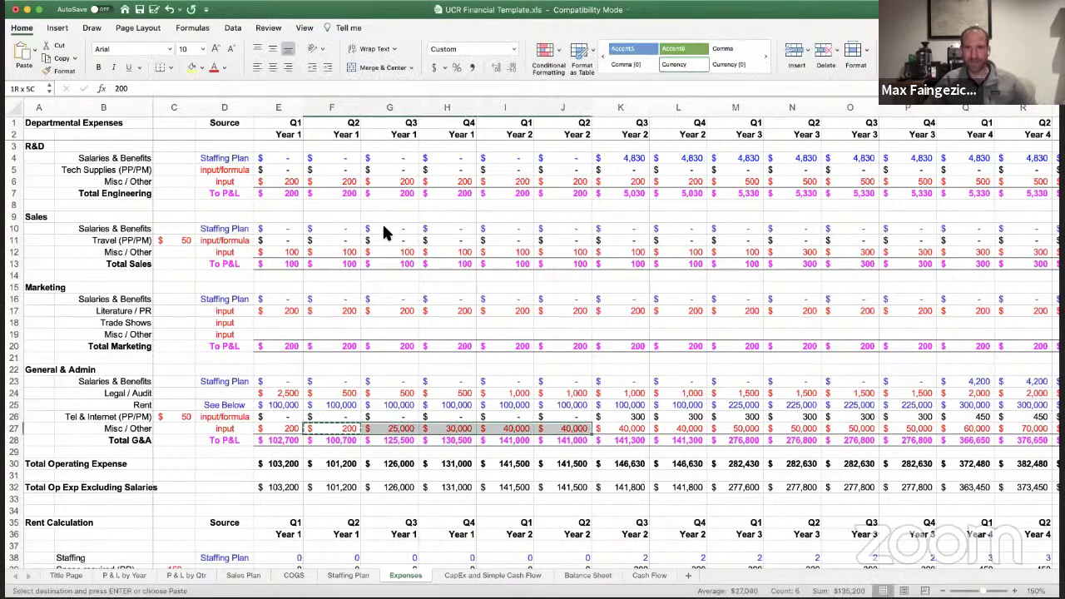
pyautogui.hotkey('ctrl', 'v')
# - Set General & Admin Misc / Other for Year 3 Q1 to 1200 and copy it through Year 4 Q4
pyautogui.press('Right')
pyautogui.press('Right')
pyautogui.press('Right')
pyautogui.press('Right')
pyautogui.press('Right')
pyautogui.press('Right')
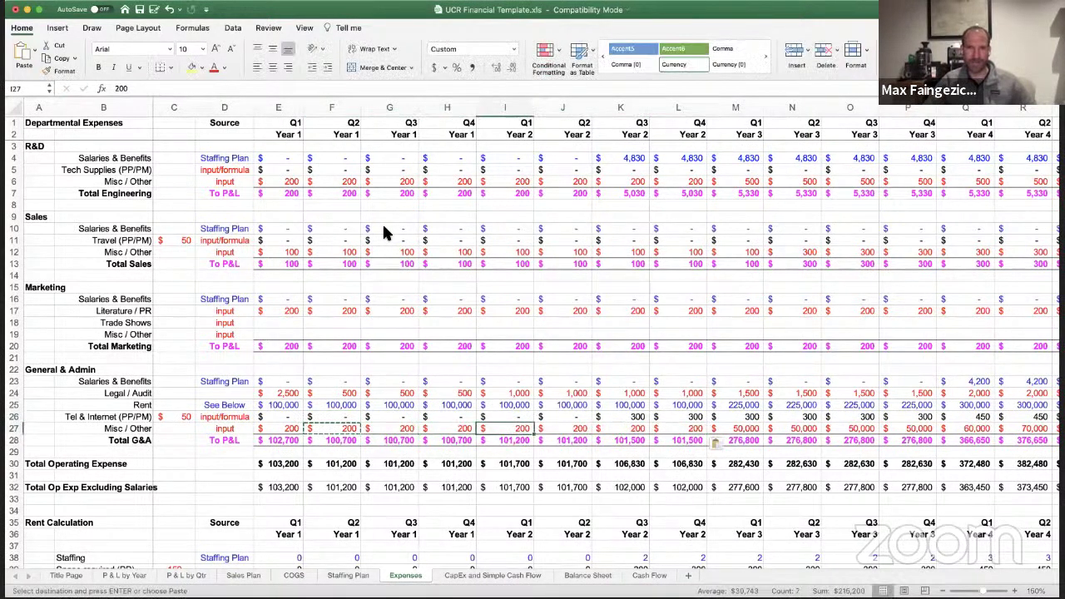
pyautogui.write('1200')
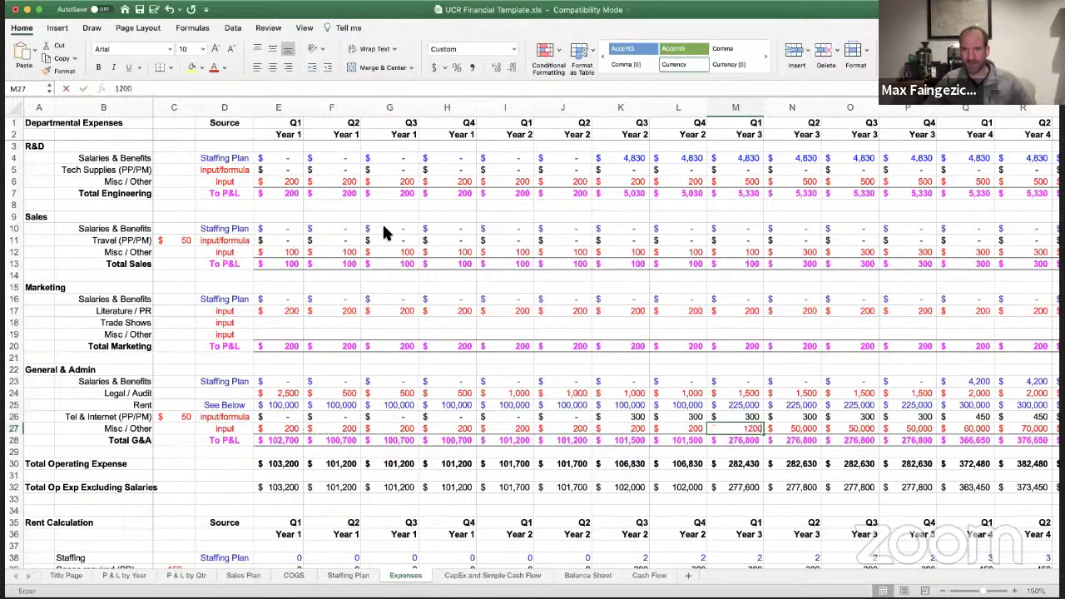
pyautogui.press('Return')
pyautogui.press('Up')
pyautogui.hotkey('ctrl', 'c')
pyautogui.hotkey('shift', 'Right')
pyautogui.hotkey('shift', 'Right')
pyautogui.hotkey('shift', 'Right')
pyautogui.hotkey('shift', 'Right')
pyautogui.hotkey('shift', 'Right')
pyautogui.hotkey('shift', 'Right')
pyautogui.hotkey('shift', 'Right')
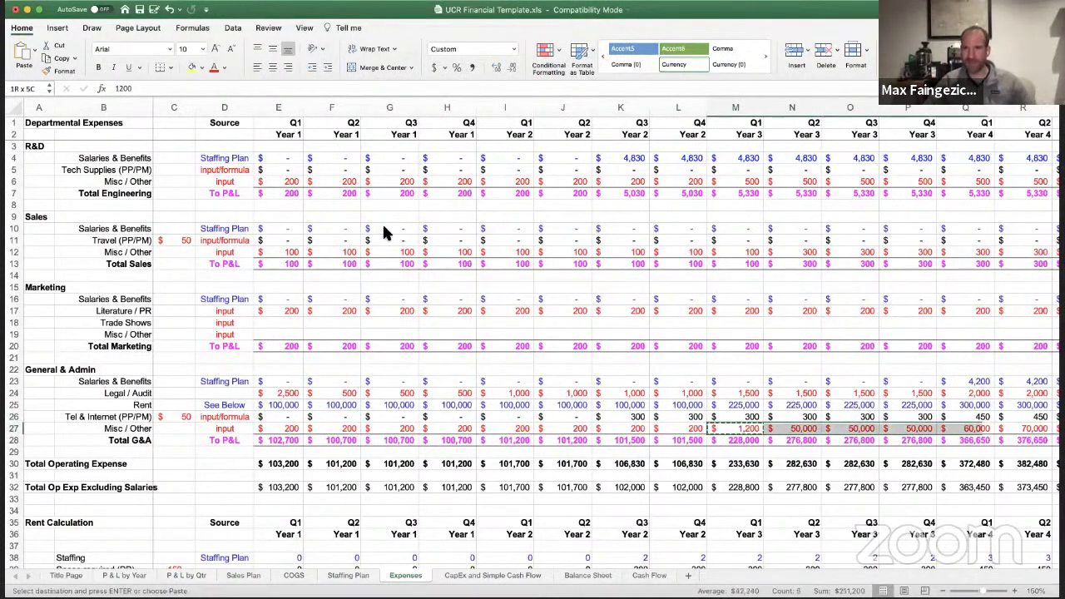
pyautogui.hotkey('ctrl', 'v')
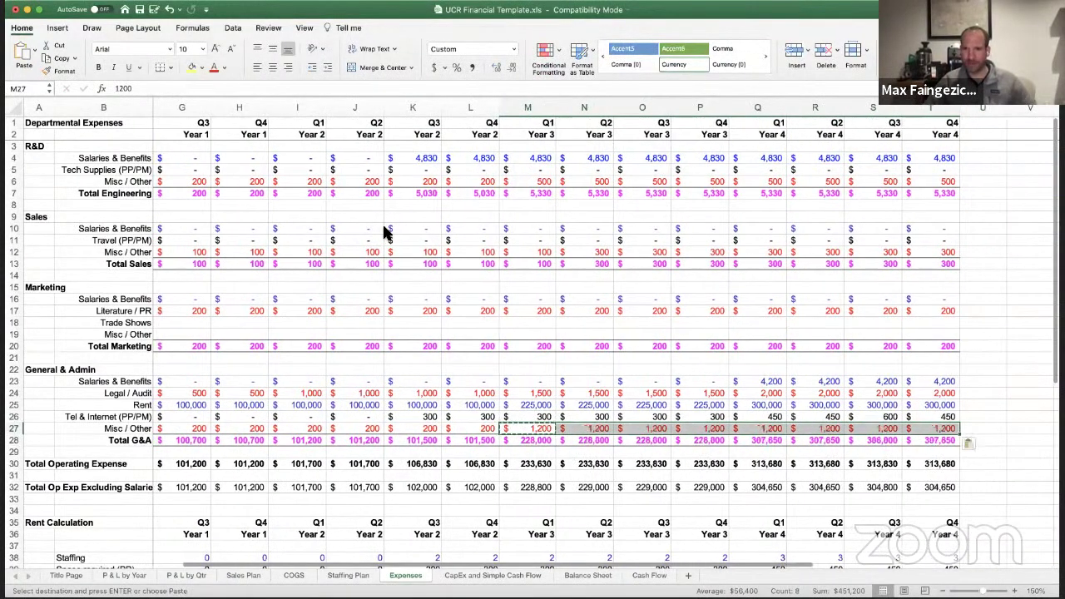
# - Examine the Total Operating Expense formula and the General & Admin rows for Year 1 Q1
pyautogui.press('Left')
pyautogui.press('Left')
pyautogui.press('Left')
pyautogui.press('Left')
pyautogui.press('Left')
pyautogui.press('Left')
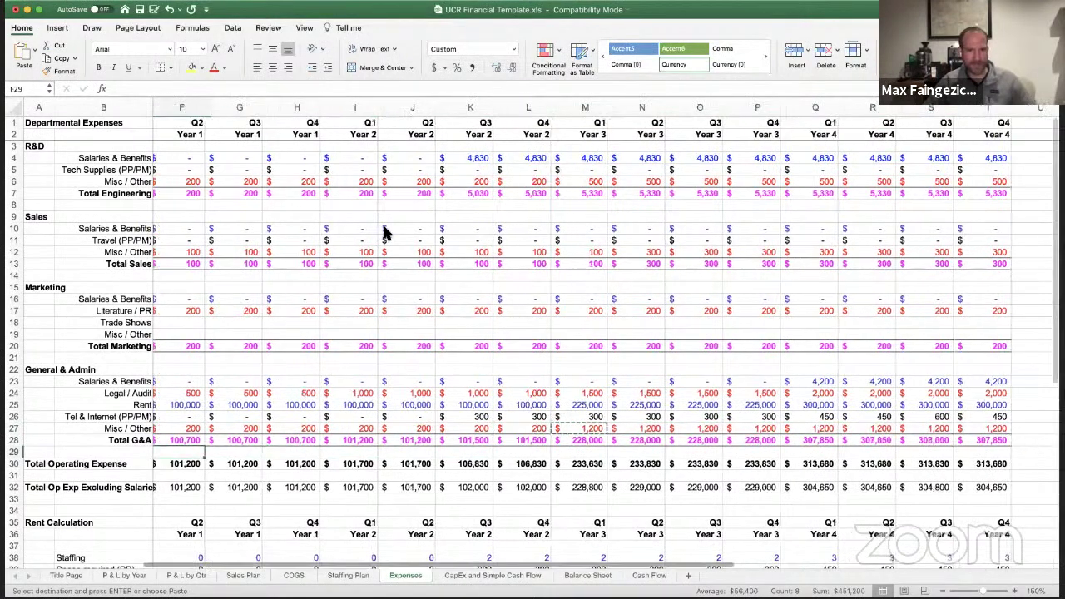
pyautogui.press('Down')
pyautogui.press('Right')
pyautogui.press('Right')
pyautogui.press('Right')
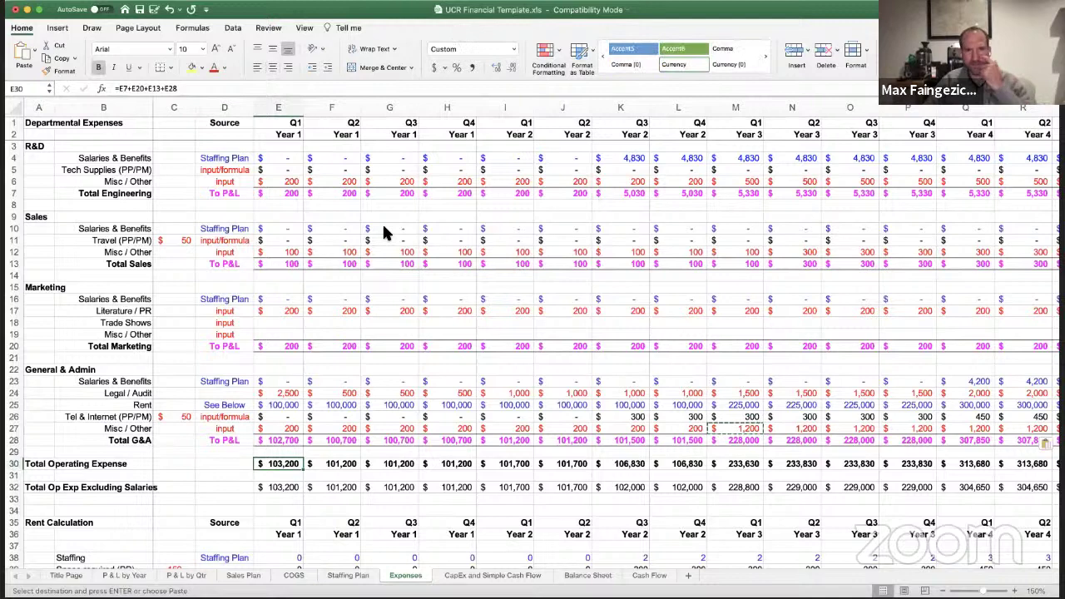
pyautogui.press('Up')
pyautogui.press('Up')
pyautogui.press('Up')
pyautogui.press('Up')
pyautogui.press('Up')
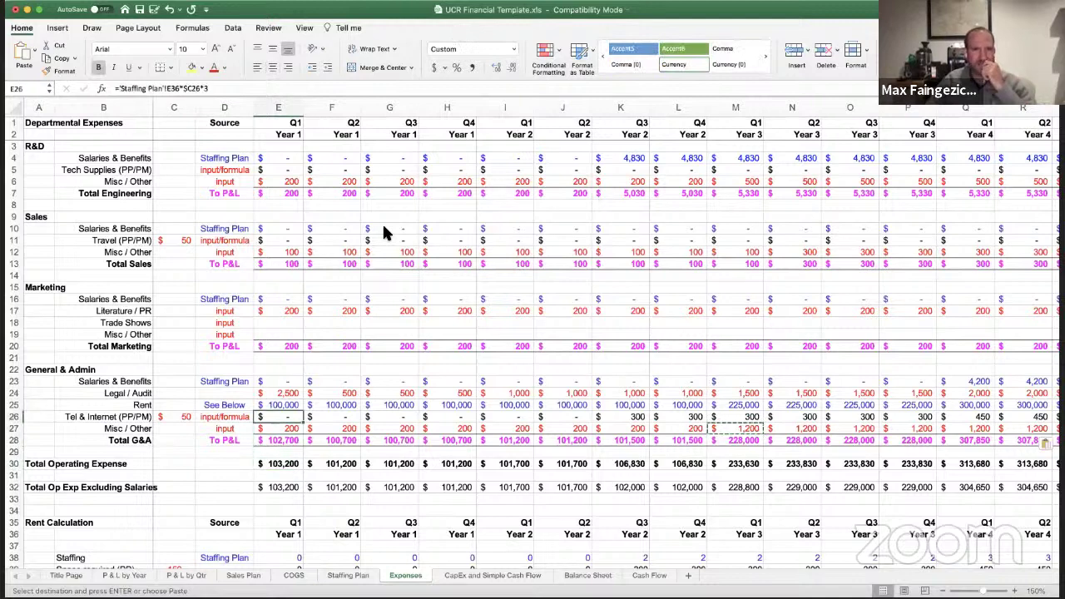
# - Clear the Rent Cost - Budgeted amounts from Year 1 Q1 through Year 2 Q2 in the Rent Calculation section
pyautogui.press('Down')
pyautogui.press('Down')
pyautogui.press('Down')
pyautogui.press('Down')
pyautogui.press('Down')
pyautogui.press('Down')
pyautogui.press('Down')
pyautogui.press('Down')
pyautogui.press('Down')
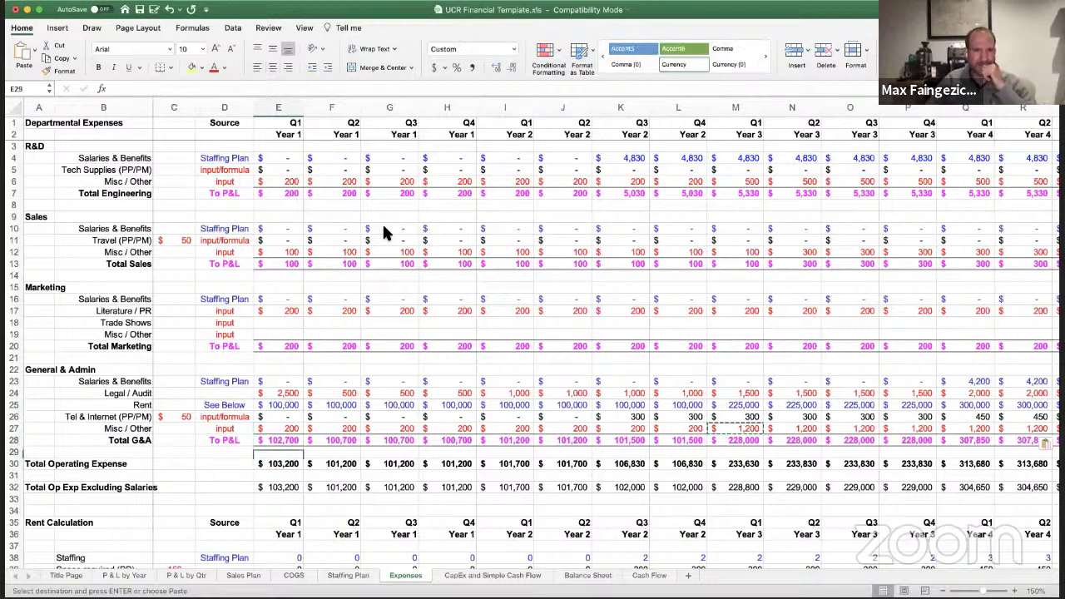
pyautogui.press('Down')
pyautogui.press('Down')
pyautogui.press('Down')
pyautogui.press('Down')
pyautogui.press('Down')
pyautogui.press('Down')
pyautogui.press('Down')
pyautogui.press('Down')
pyautogui.press('Down')
pyautogui.press('Down')
pyautogui.press('Down')
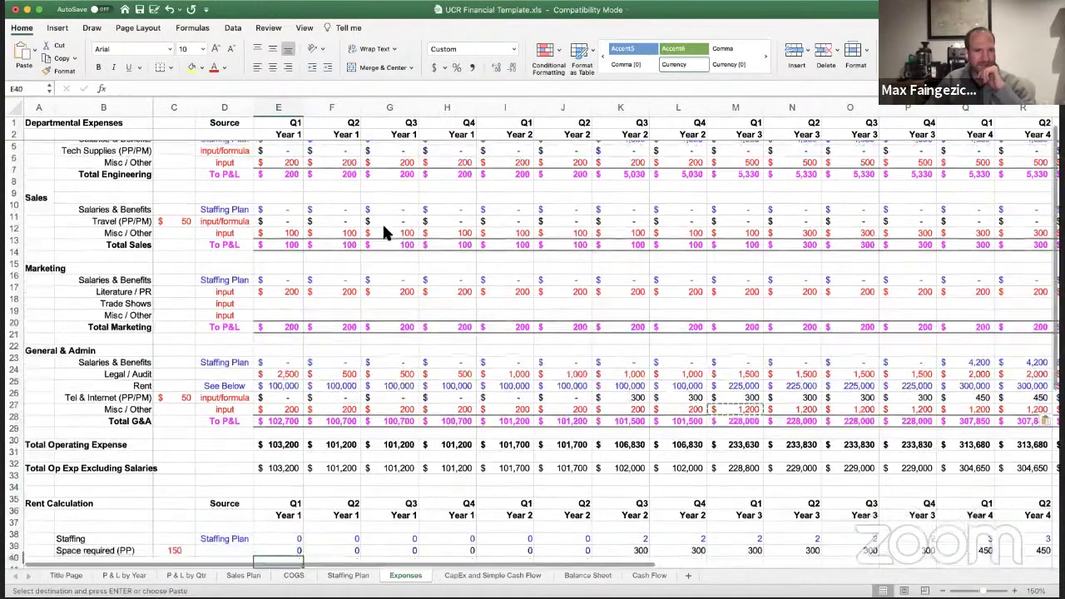
pyautogui.press('Up')
pyautogui.press('Up')
pyautogui.press('Up')
pyautogui.press('Up')
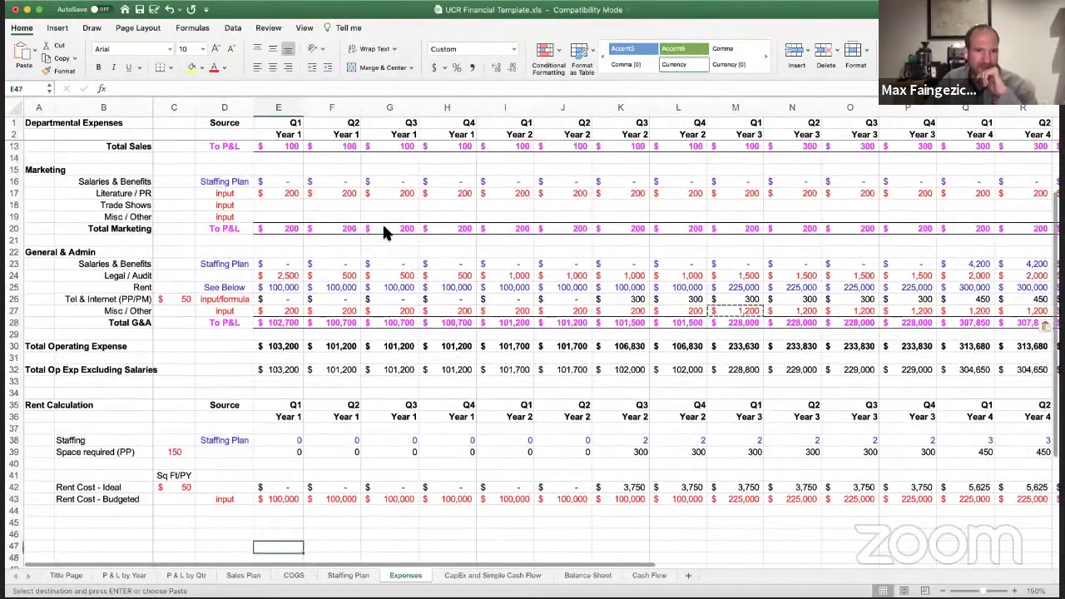
pyautogui.press('Up')
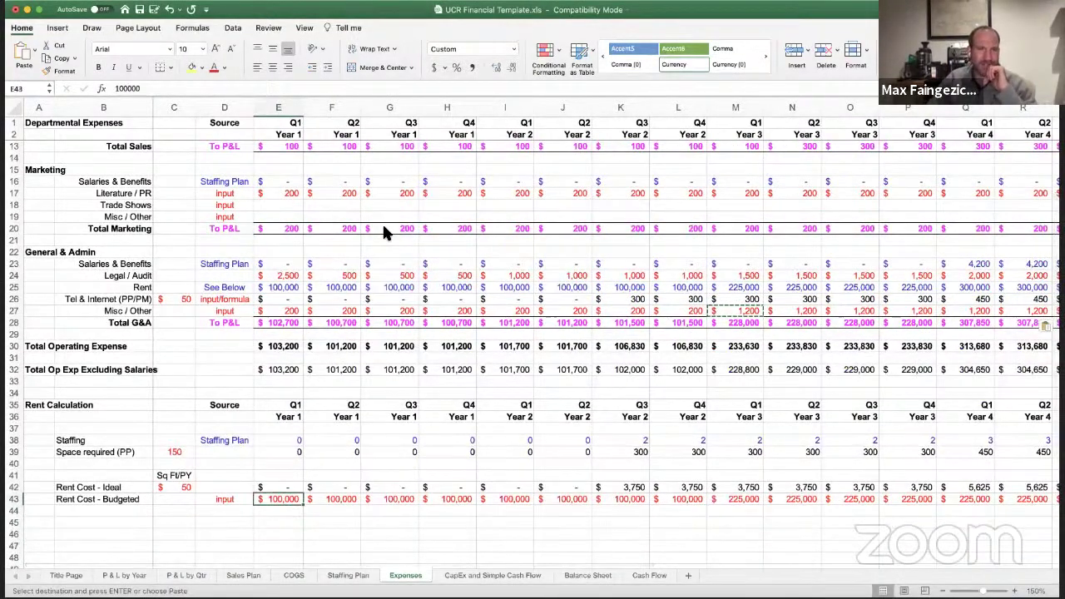
pyautogui.press('Delete')
pyautogui.press('Right')
pyautogui.press('Delete')
pyautogui.press('Right')
pyautogui.press('Delete')
pyautogui.press('Right')
pyautogui.press('Delete')
pyautogui.press('Right')
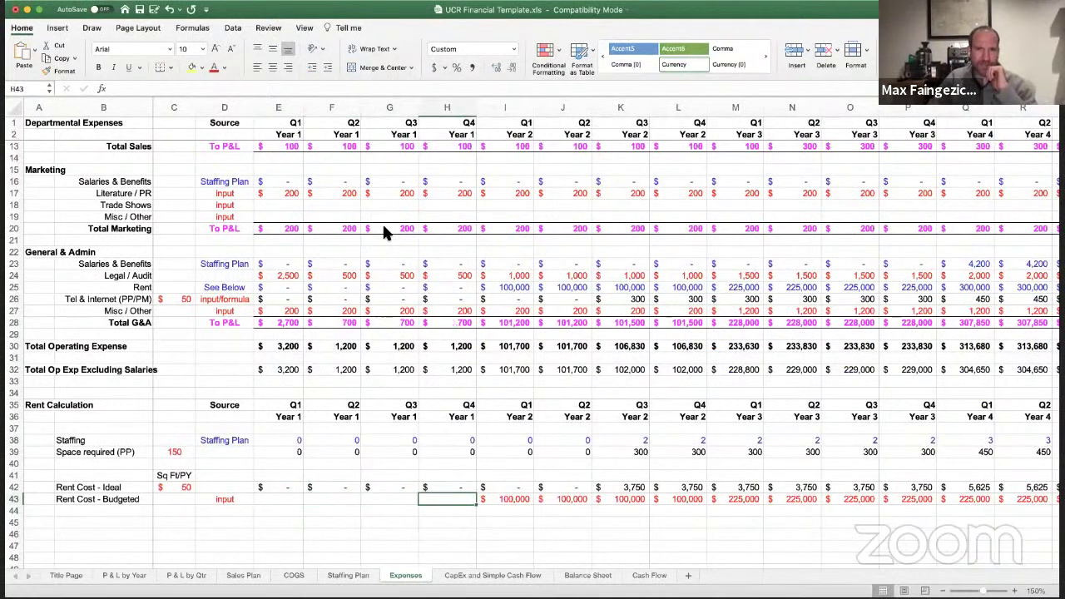
pyautogui.press('Right')
pyautogui.press('Delete')
pyautogui.press('Right')
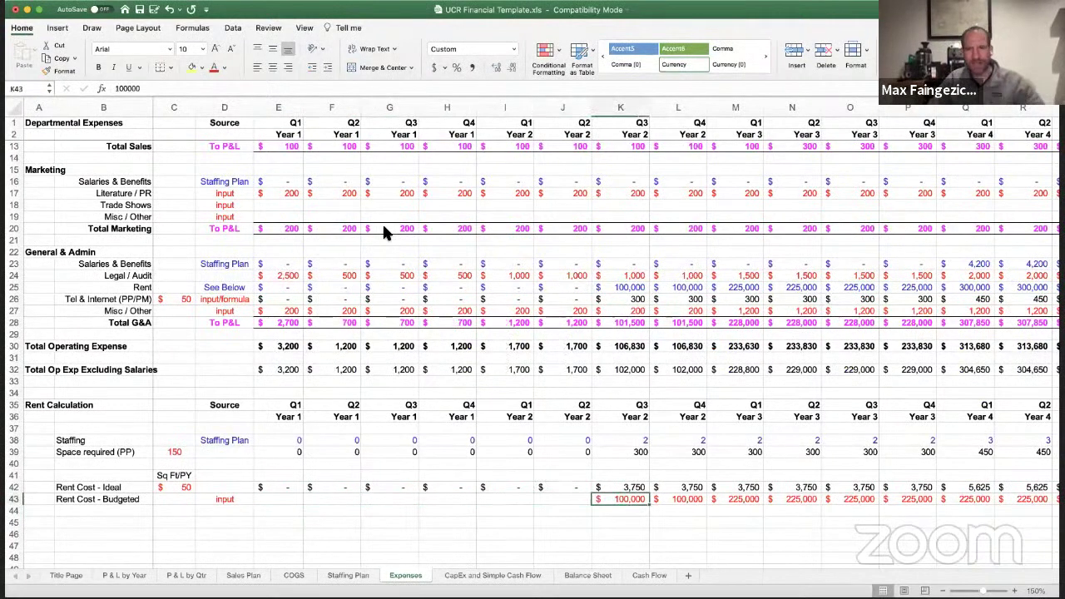
# - Examine the Rent Cost - Ideal formulas against the budgeted rents from Year 2 Q3 through Year 3 Q3
pyautogui.press('Right')
pyautogui.press('Right')
pyautogui.press('Right')
pyautogui.press('Right')
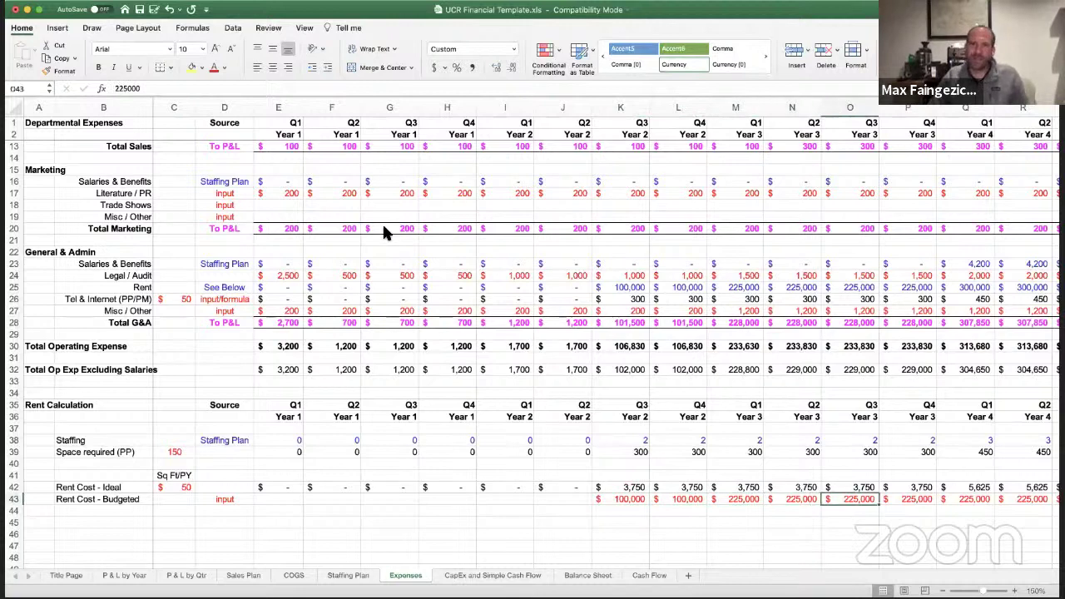
pyautogui.press('Left')
pyautogui.press('Left')
pyautogui.press('Left')
pyautogui.press('Left')
pyautogui.press('Up')
pyautogui.press('Right')
pyautogui.press('Right')
pyautogui.press('Right')
pyautogui.press('Right')
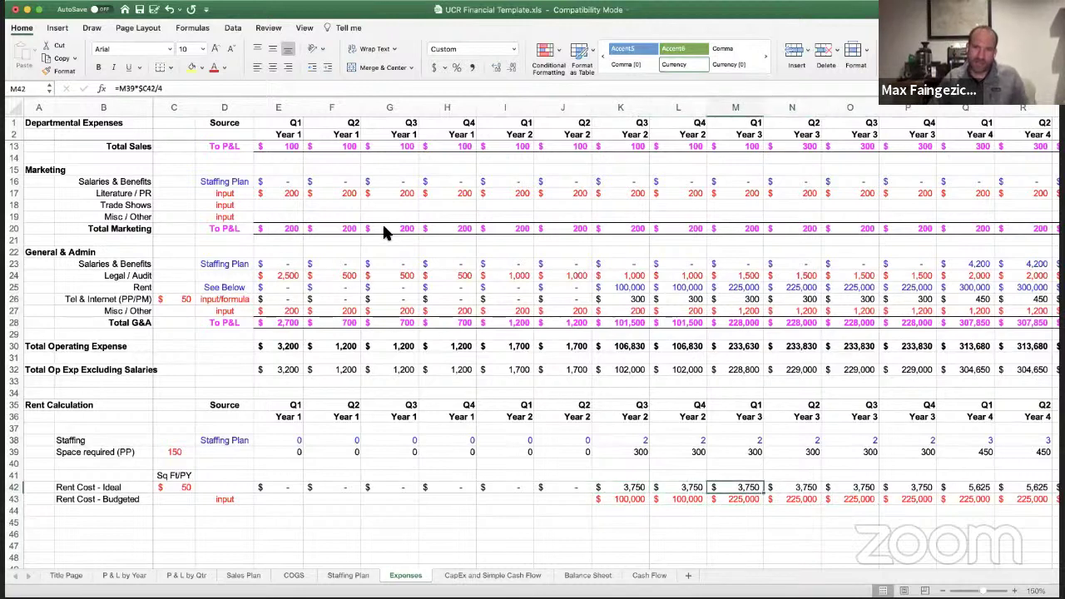
pyautogui.press('Left')
pyautogui.press('Left')
pyautogui.press('Left')
pyautogui.press('Left')
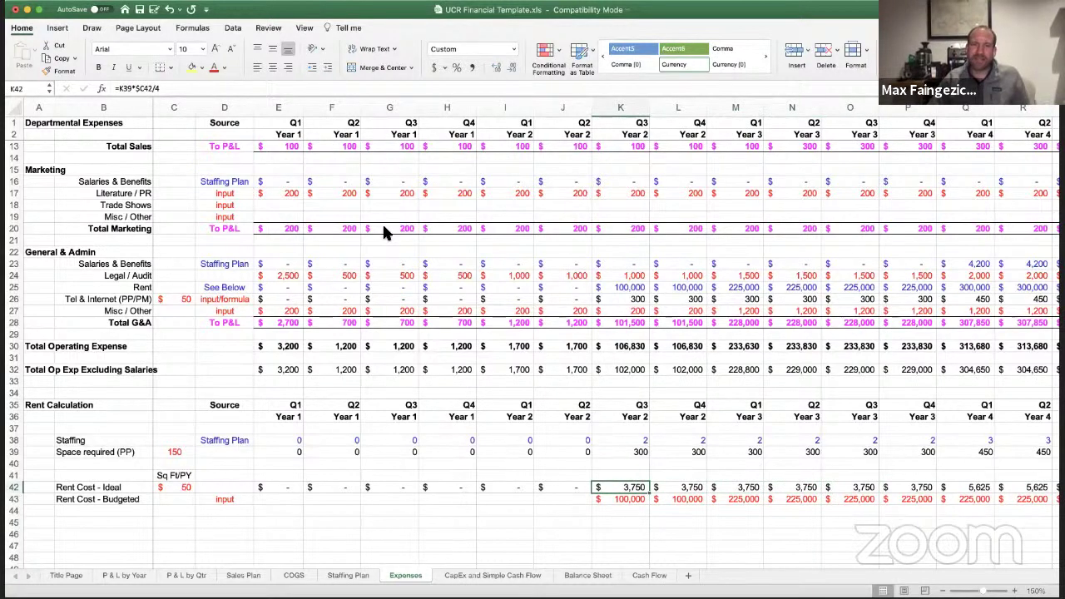
pyautogui.press('Right')
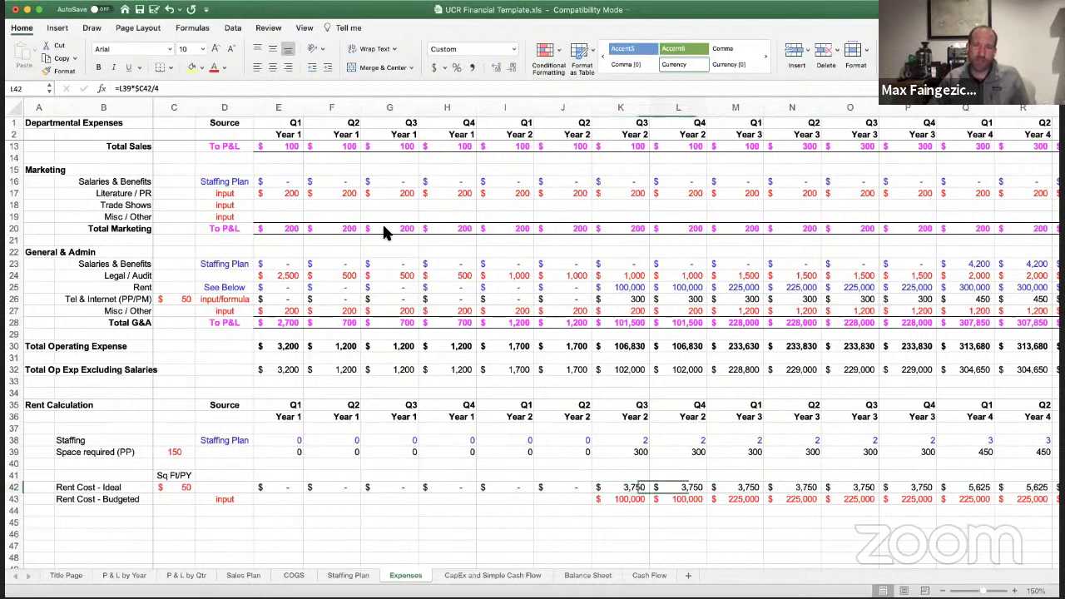
pyautogui.press('Left')
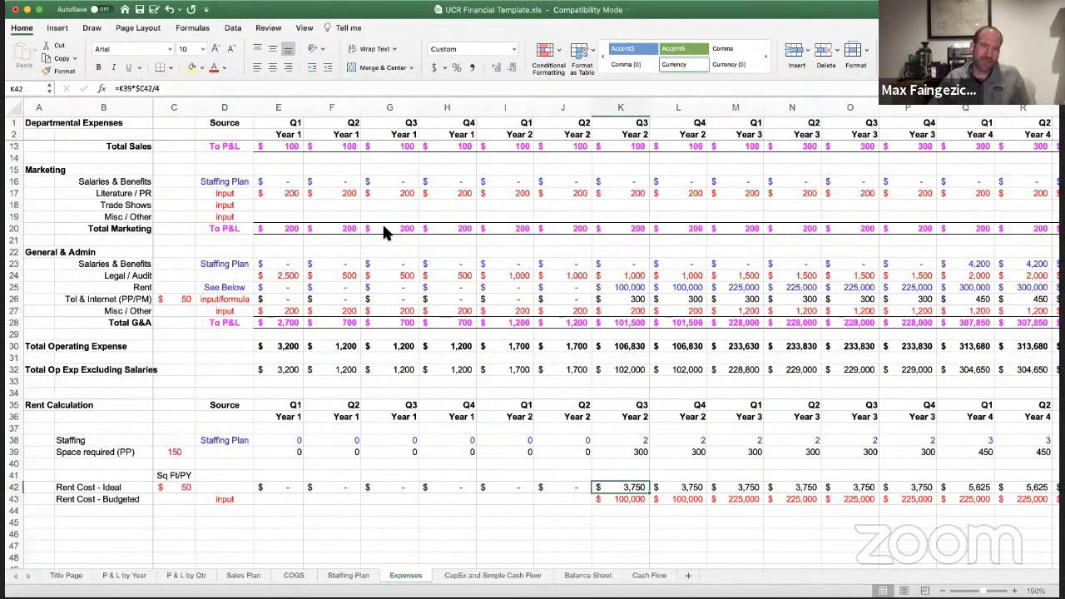
pyautogui.press('Right')
pyautogui.press('Right')
pyautogui.press('Right')
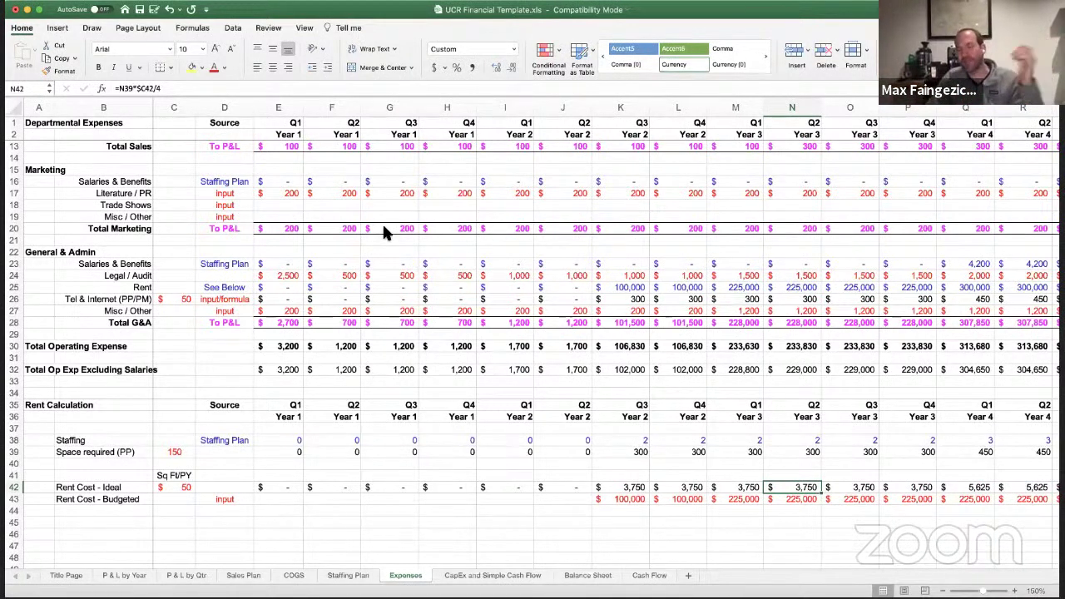
# - Set Rent Cost - Budgeted for Year 2 Q3 equal to the ideal rent with the formula =K42
pyautogui.press('Down')
pyautogui.press('Left')
pyautogui.press('Left')
pyautogui.press('Left')
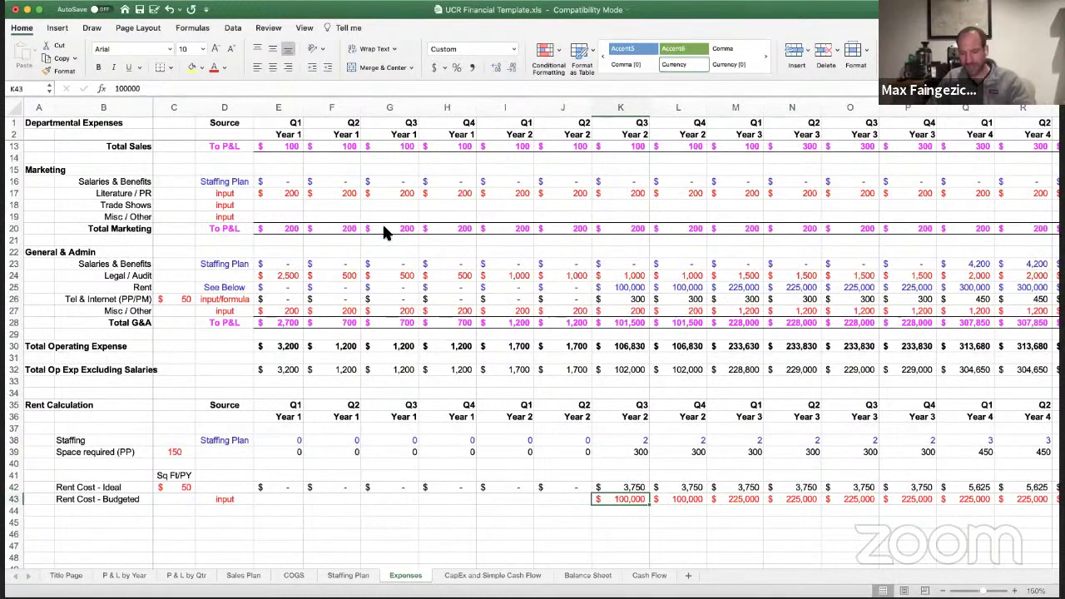
pyautogui.write('=')
pyautogui.press('Up')
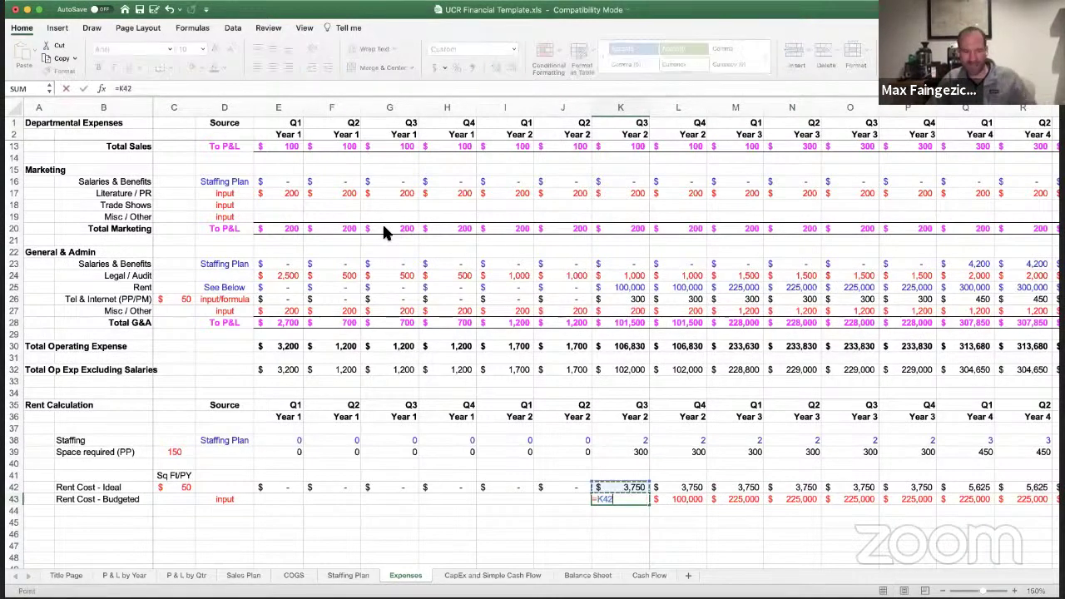
pyautogui.press('Return')
# - Copy the Year 2 Q3 budgeted rent formula across the row through Year 4 Q4
pyautogui.press('Up')
pyautogui.press('super+c')
pyautogui.hotkey('shift', 'Right')
pyautogui.hotkey('shift', 'Right')
pyautogui.hotkey('shift', 'Right')
pyautogui.hotkey('shift', 'Right')
pyautogui.hotkey('shift', 'Right')
pyautogui.hotkey('shift', 'Right')
pyautogui.hotkey('shift', 'Right')
pyautogui.hotkey('shift', 'Right')
pyautogui.hotkey('shift', 'Right')
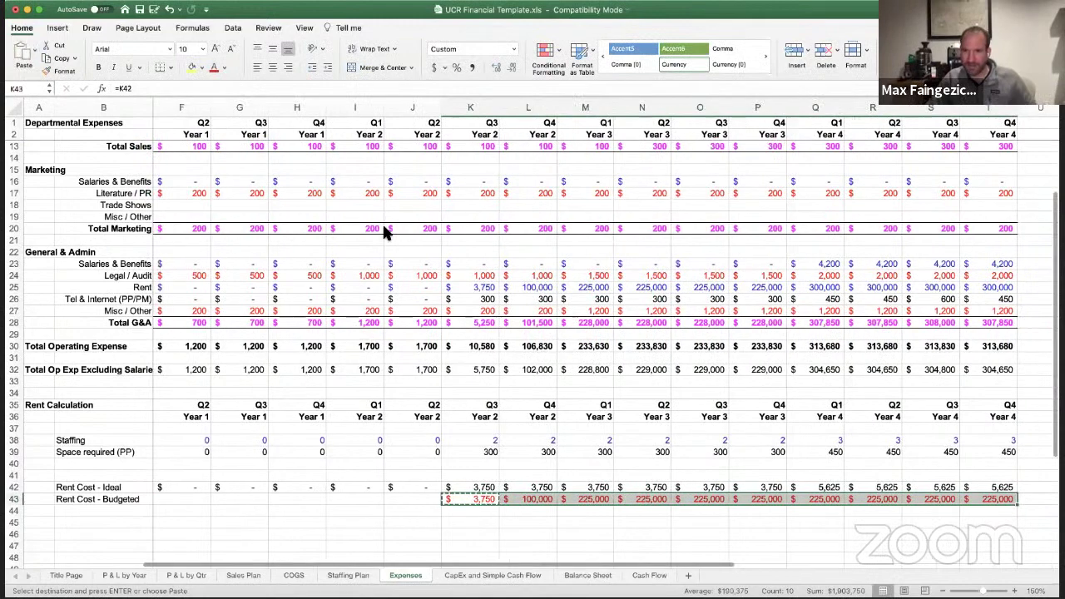
pyautogui.press('super+v')
pyautogui.press('Escape')
pyautogui.press('Left')
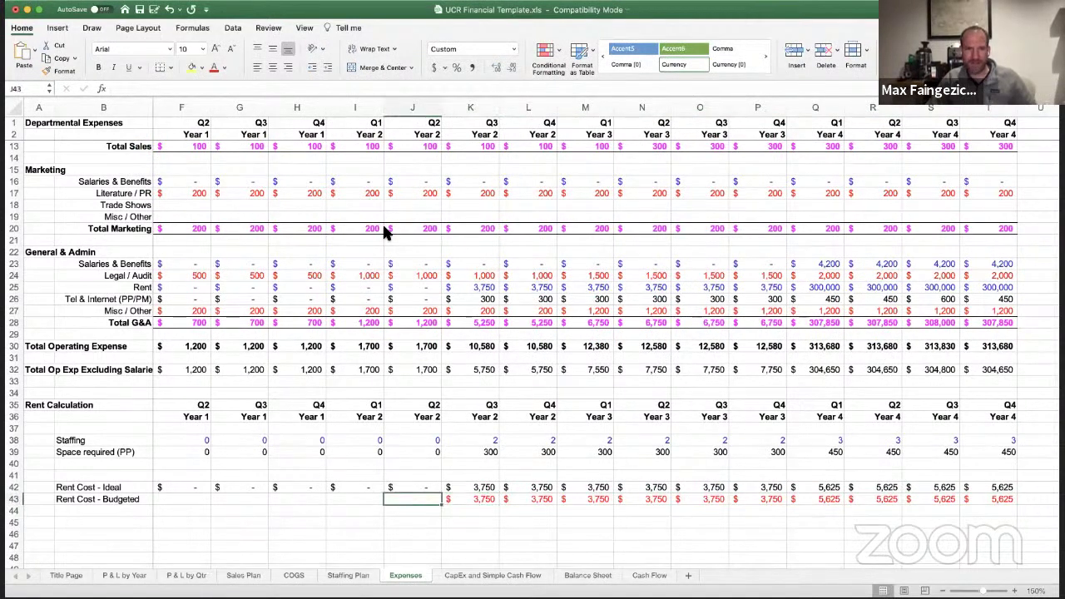
pyautogui.press('Left')
pyautogui.press('Left')
pyautogui.press('Left')
pyautogui.press('Left')
pyautogui.press('Left')
pyautogui.press('Left')
pyautogui.press('Left')
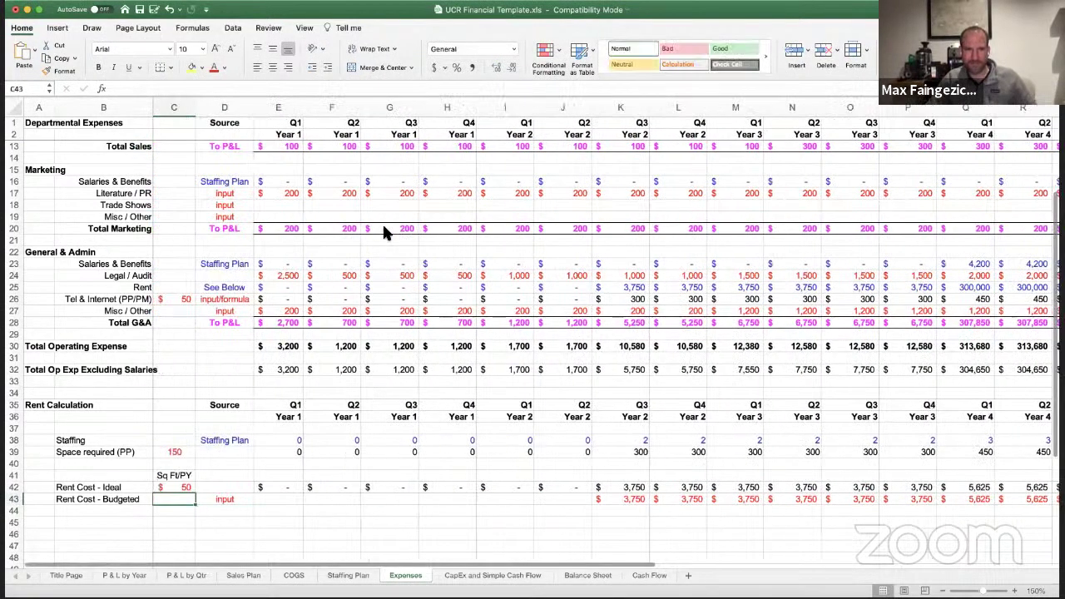
pyautogui.press('Right')
pyautogui.press('Right')
pyautogui.press('Right')
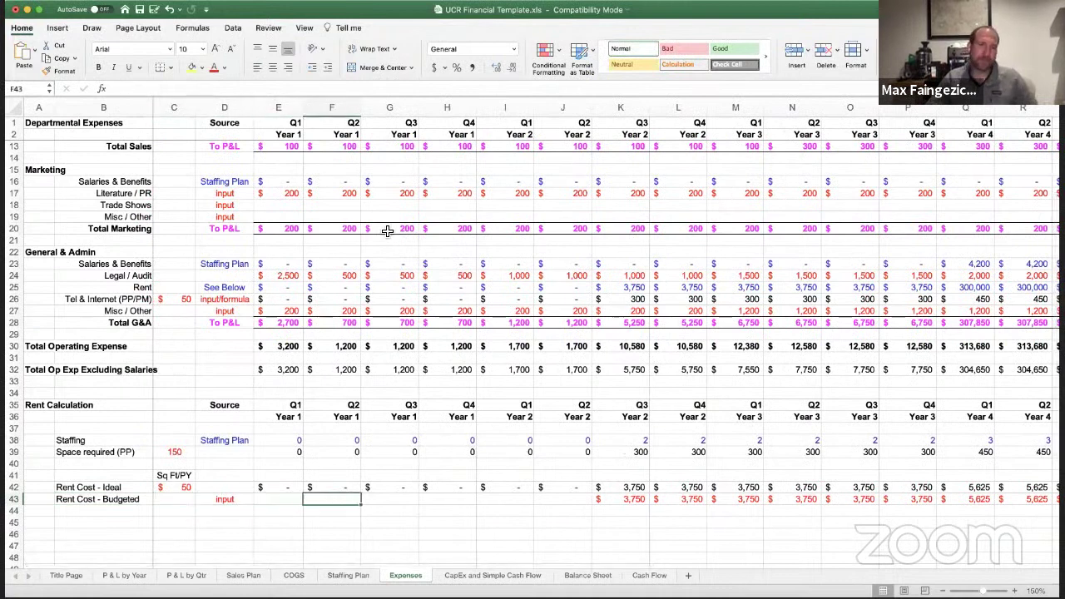
# - Review the Year 1 revenue, COGS and gross margin on the P & L by Year sheet
pyautogui.click(133, 576)
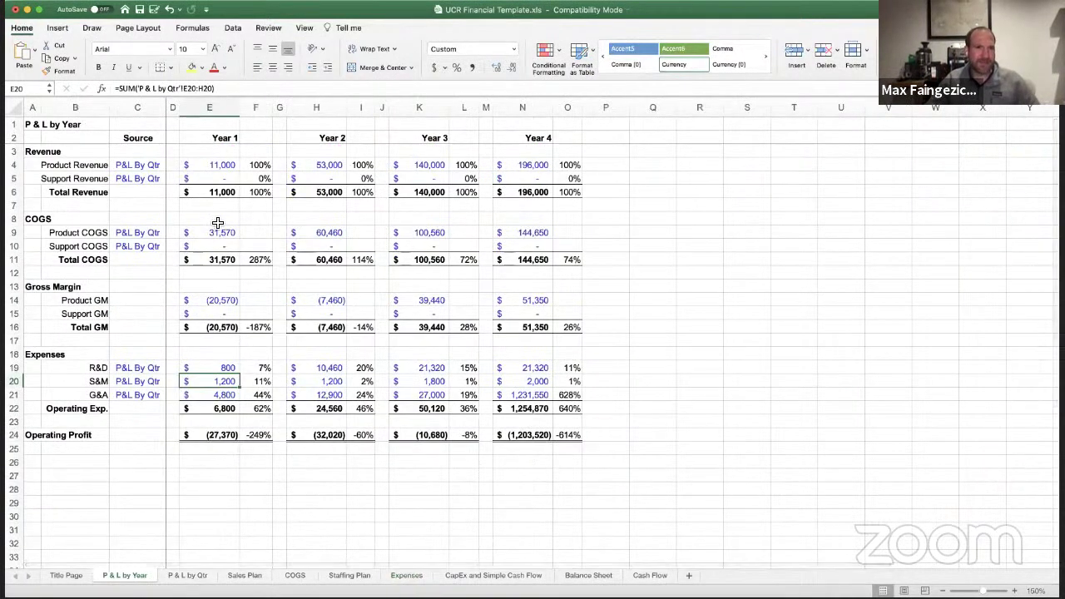
pyautogui.click(223, 166)
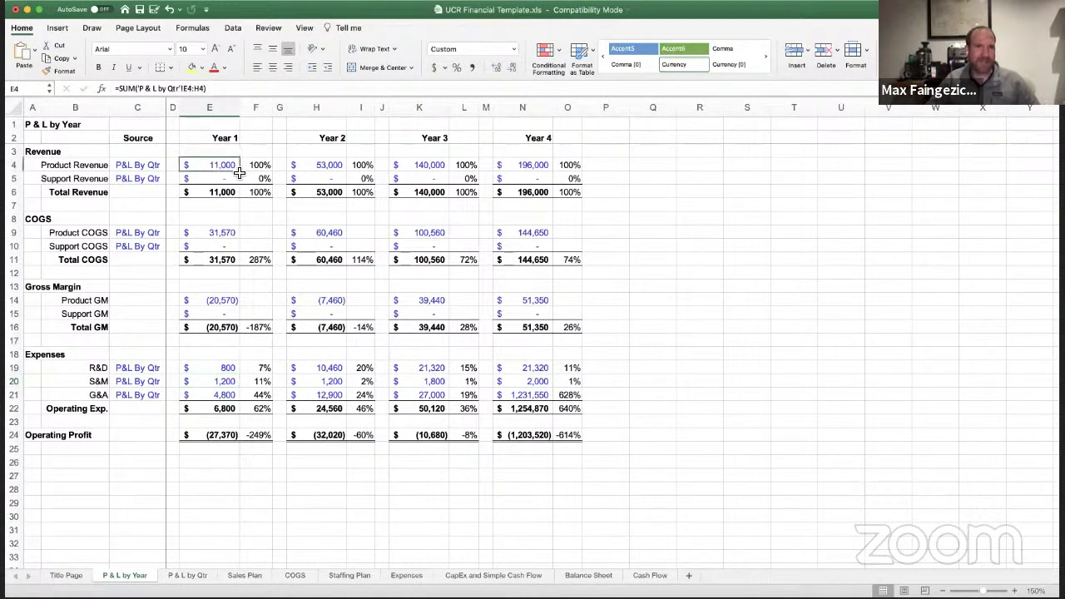
pyautogui.press('Down')
pyautogui.press('Down')
pyautogui.press('Down')
pyautogui.press('Down')
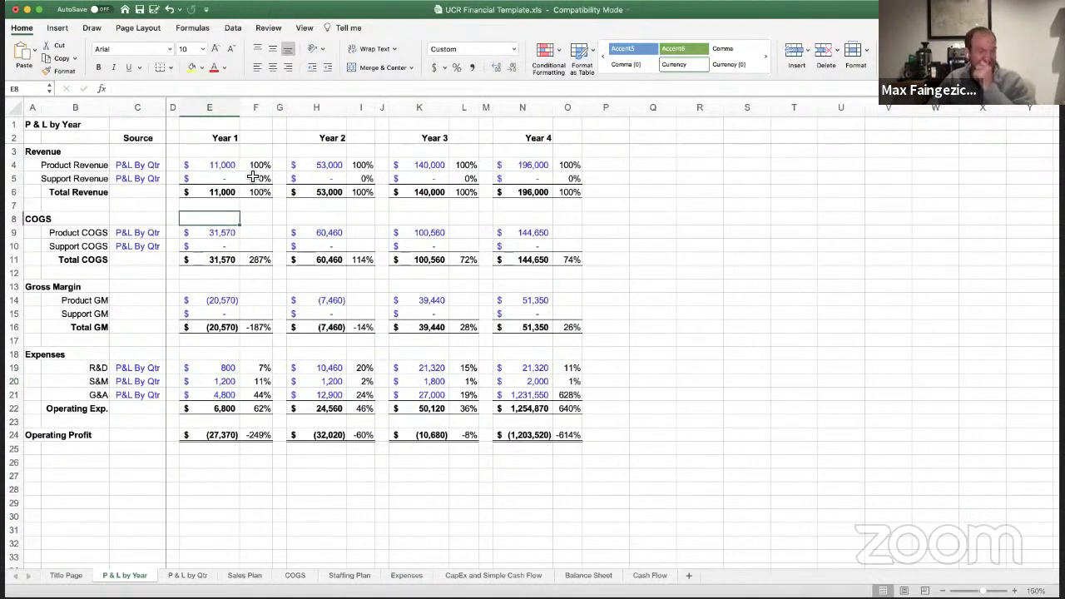
pyautogui.press('Down')
pyautogui.press('Down')
pyautogui.press('Down')
pyautogui.press('Down')
pyautogui.press('Down')
pyautogui.press('Down')
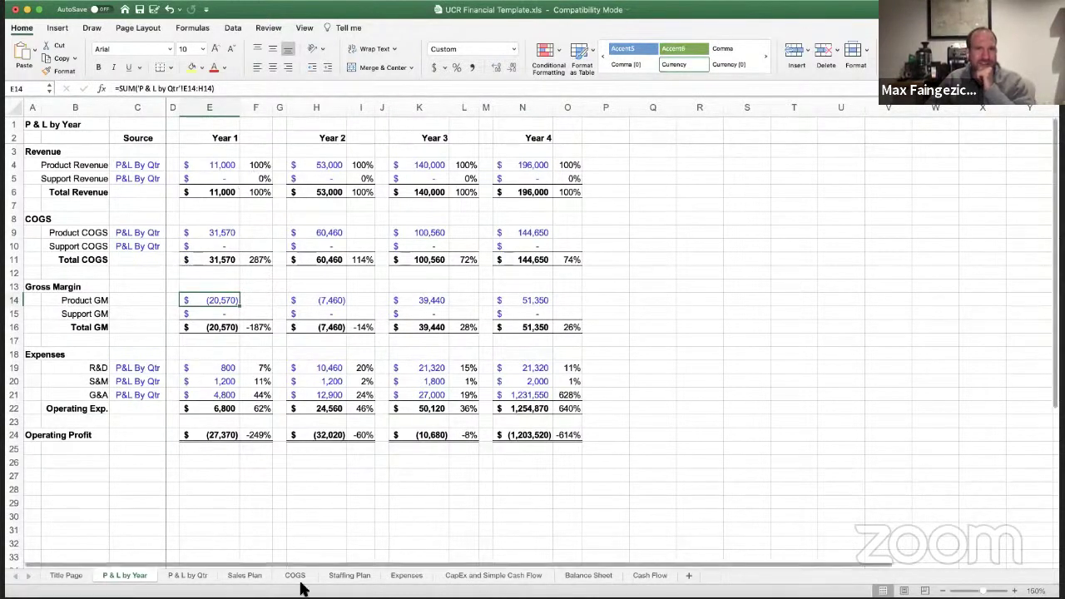
# - Inspect the Year 1 Q1 Product GM formula on the P & L by Qtr sheet and return to the yearly P&L
pyautogui.click(188, 575)
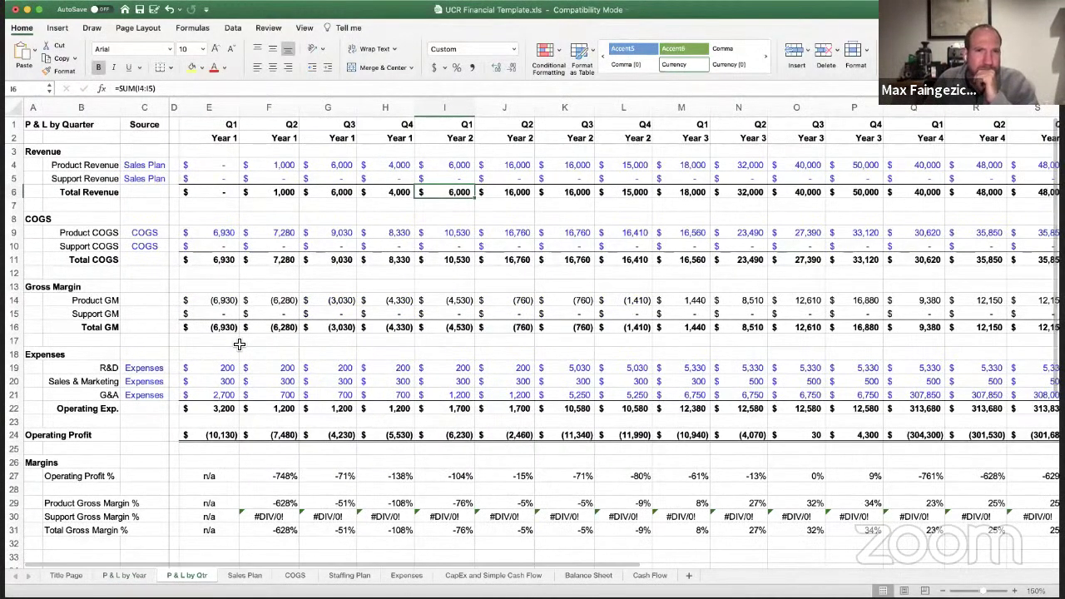
pyautogui.press('Down')
pyautogui.press('Left')
pyautogui.press('Left')
pyautogui.press('Left')
pyautogui.press('Left')
pyautogui.press('Left')
pyautogui.press('Down')
pyautogui.press('Down')
pyautogui.press('Down')
pyautogui.press('Down')
pyautogui.press('Down')
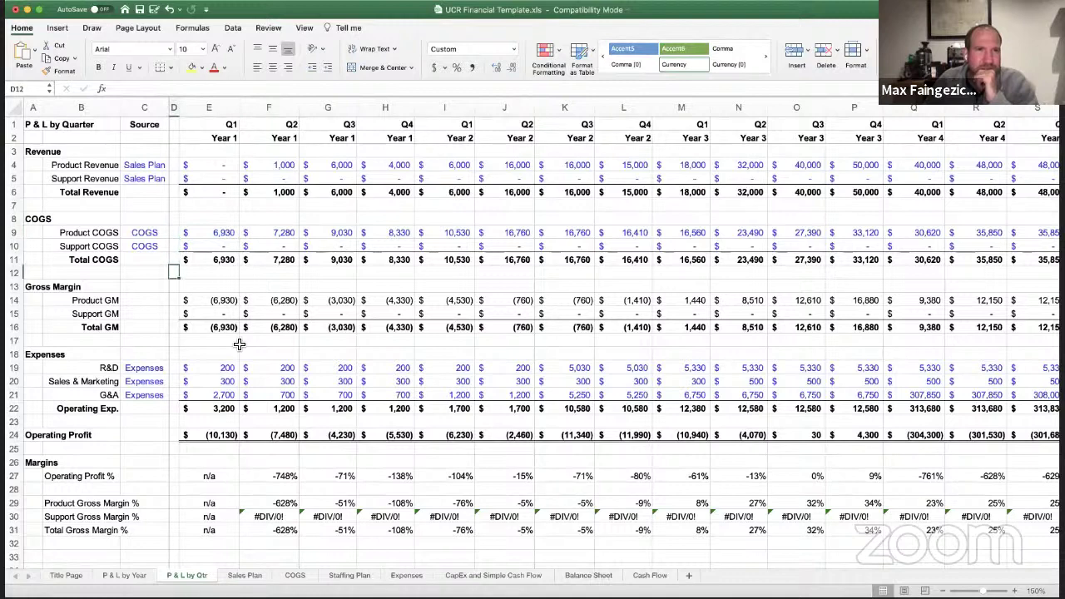
pyautogui.press('Right')
pyautogui.press('Left')
pyautogui.press('Left')
pyautogui.press('Right')
pyautogui.press('Right')
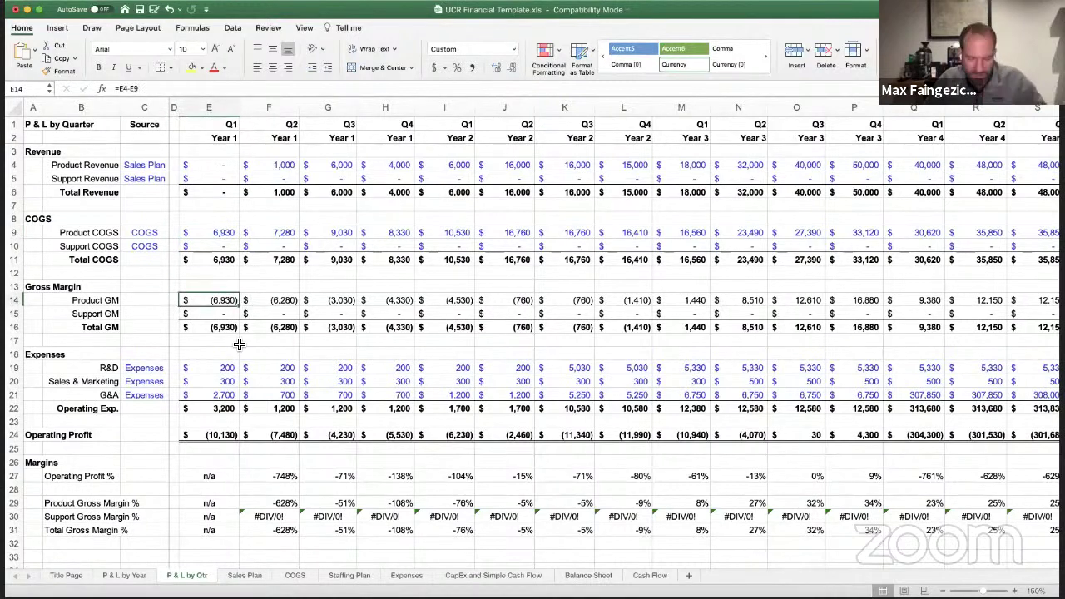
pyautogui.press('F2')
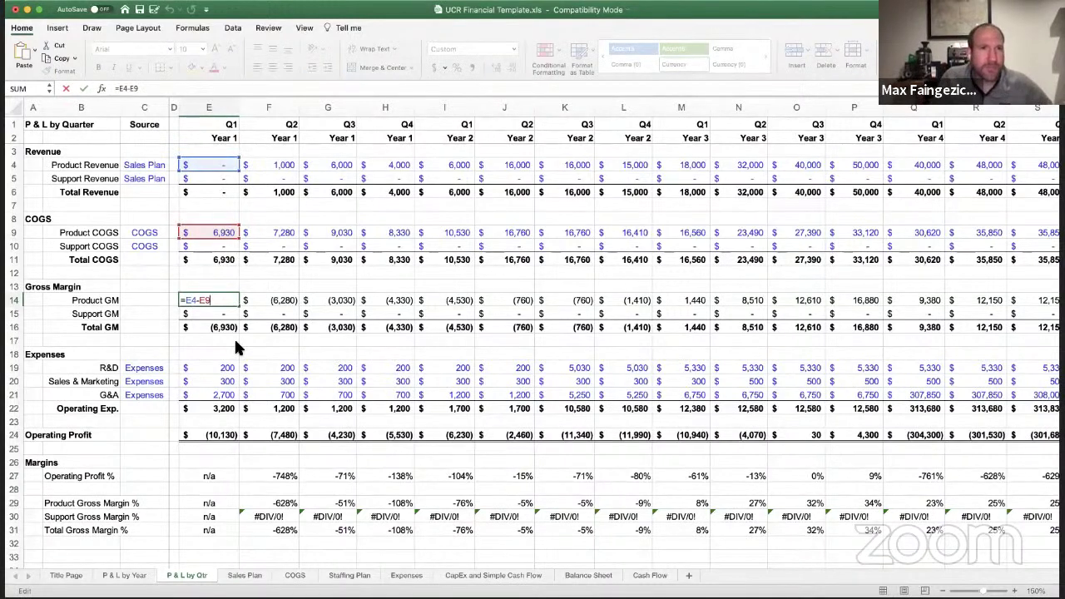
pyautogui.press('Escape')
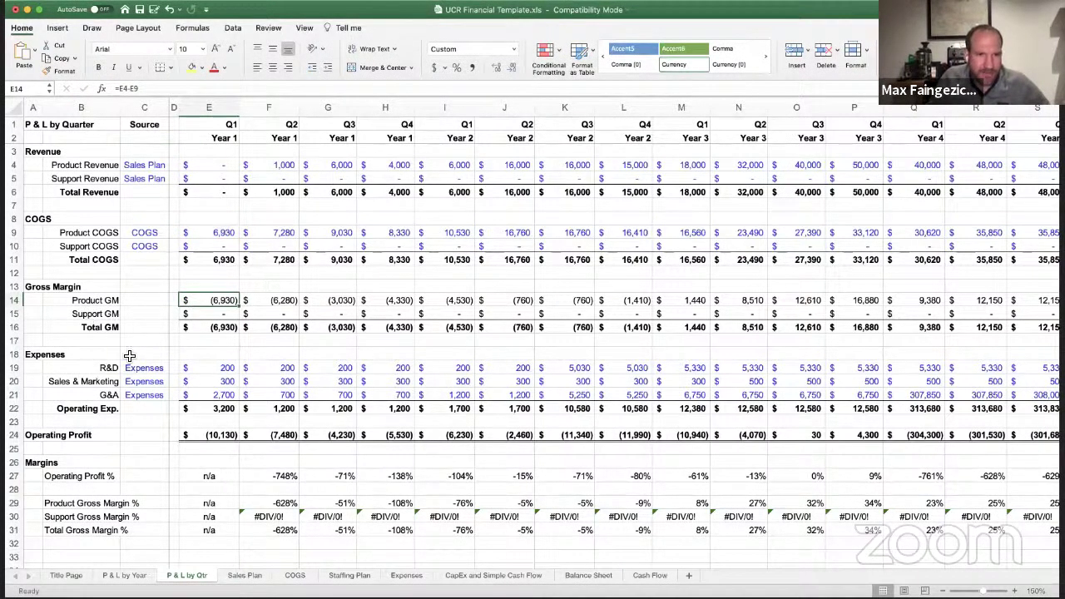
pyautogui.click(119, 577)
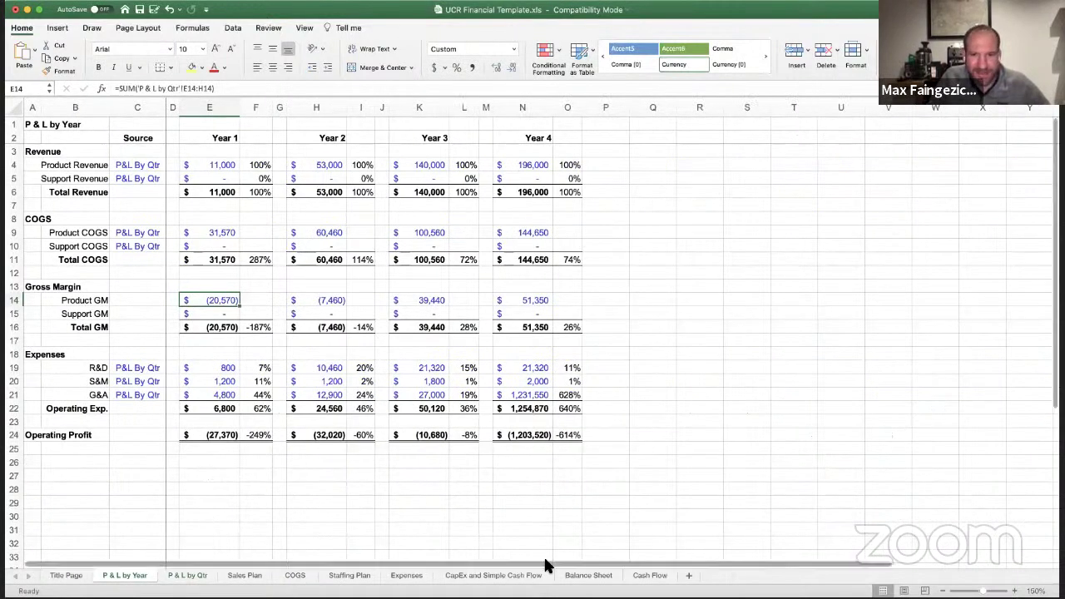
# - Clear the Investment beginning balance in the Cash Flow section of the CapEx and Simple Cash Flow sheet
pyautogui.click(406, 575)
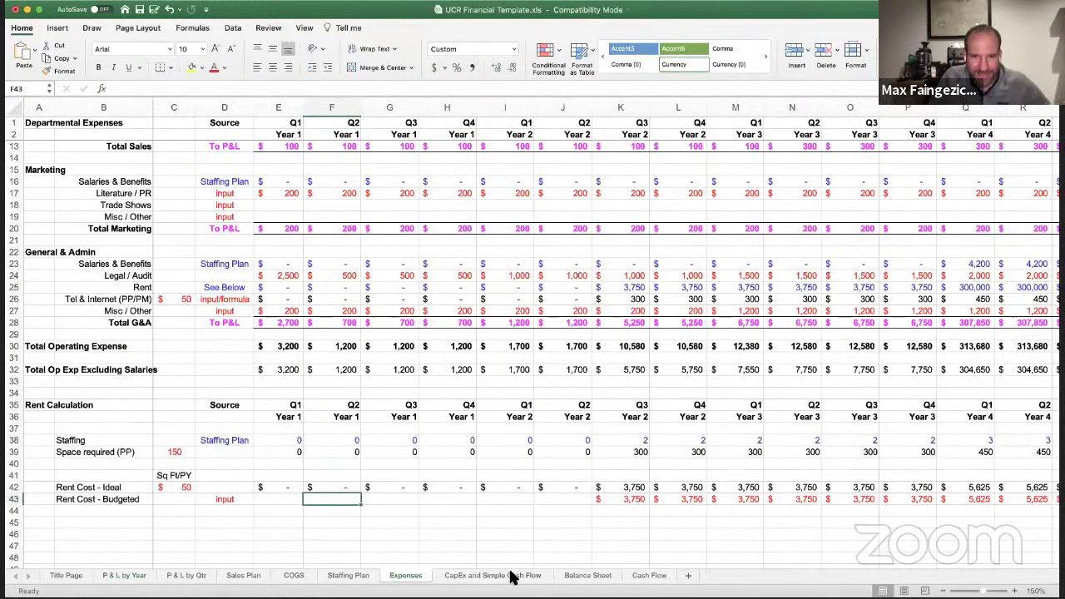
pyautogui.click(513, 575)
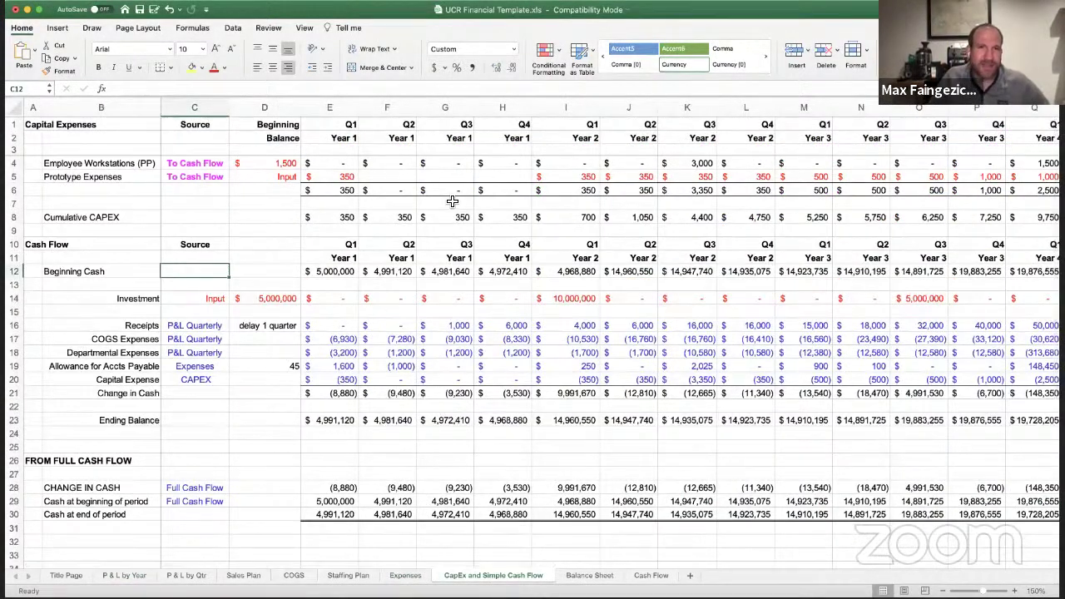
pyautogui.press('Up')
pyautogui.press('Up')
pyautogui.press('Up')
pyautogui.press('Up')
pyautogui.press('Up')
pyautogui.press('Up')
pyautogui.press('Up')
pyautogui.press('Up')
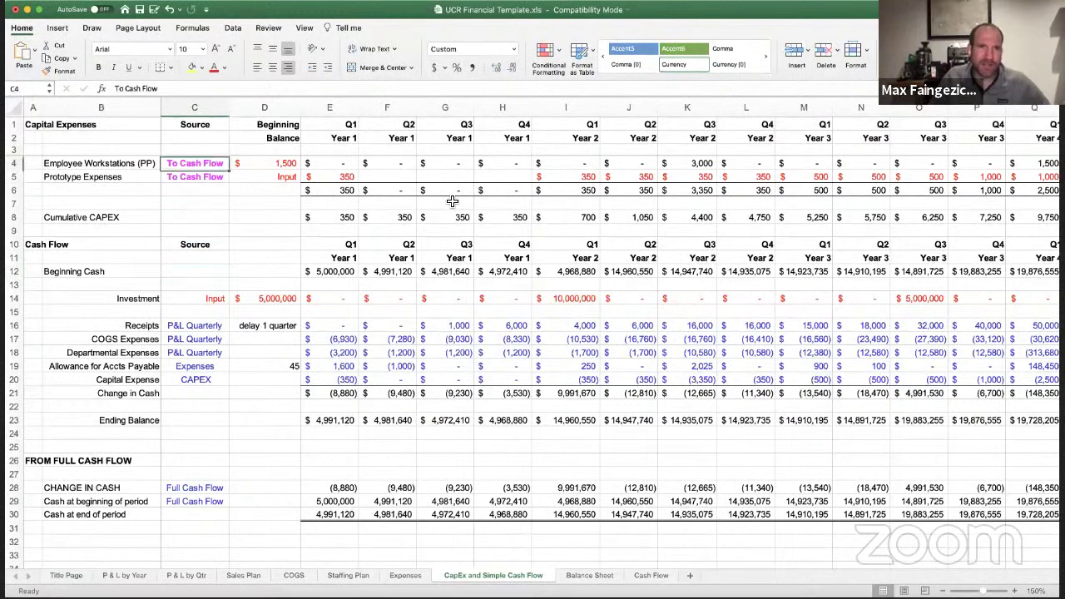
pyautogui.press('Right')
pyautogui.press('Down')
pyautogui.press('Right')
pyautogui.press('Right')
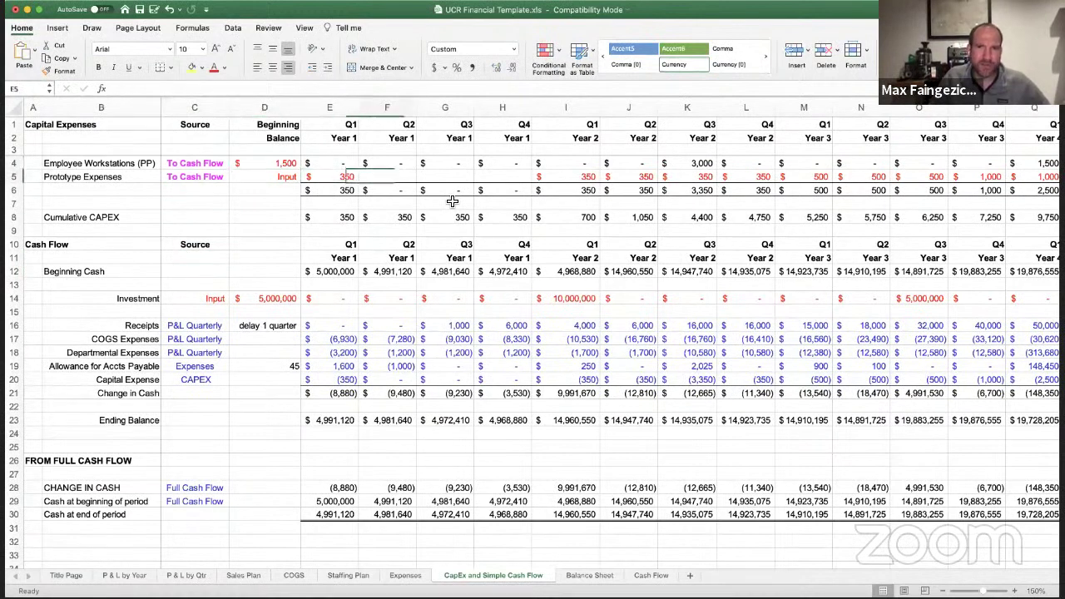
pyautogui.press('Down')
pyautogui.press('Down')
pyautogui.press('Down')
pyautogui.press('Down')
pyautogui.press('Down')
pyautogui.press('Down')
pyautogui.press('Down')
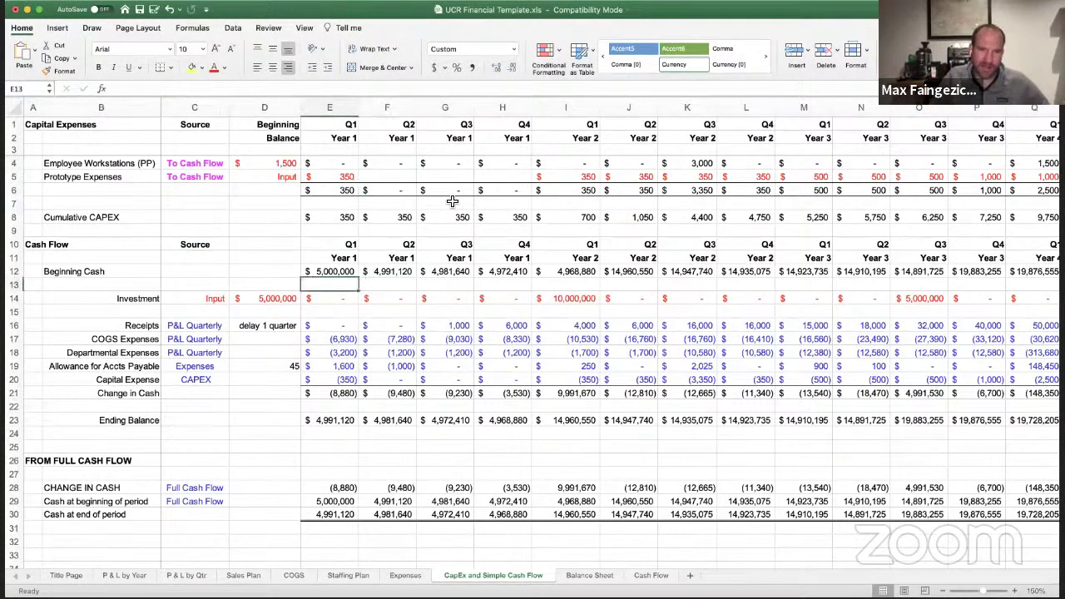
pyautogui.press('Left')
pyautogui.press('Down')
pyautogui.press('Down')
pyautogui.press('Left')
pyautogui.press('Delete')
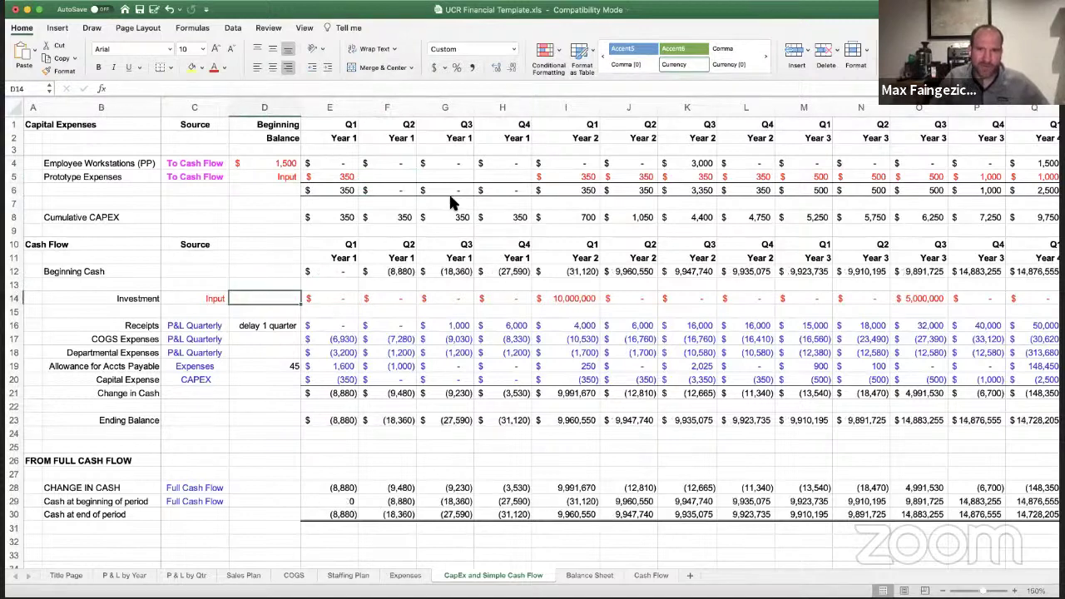
# - Clear the Investment amount for Year 2 Q1
pyautogui.press('Right')
pyautogui.press('Right')
pyautogui.press('Right')
pyautogui.press('Right')
pyautogui.press('Right')
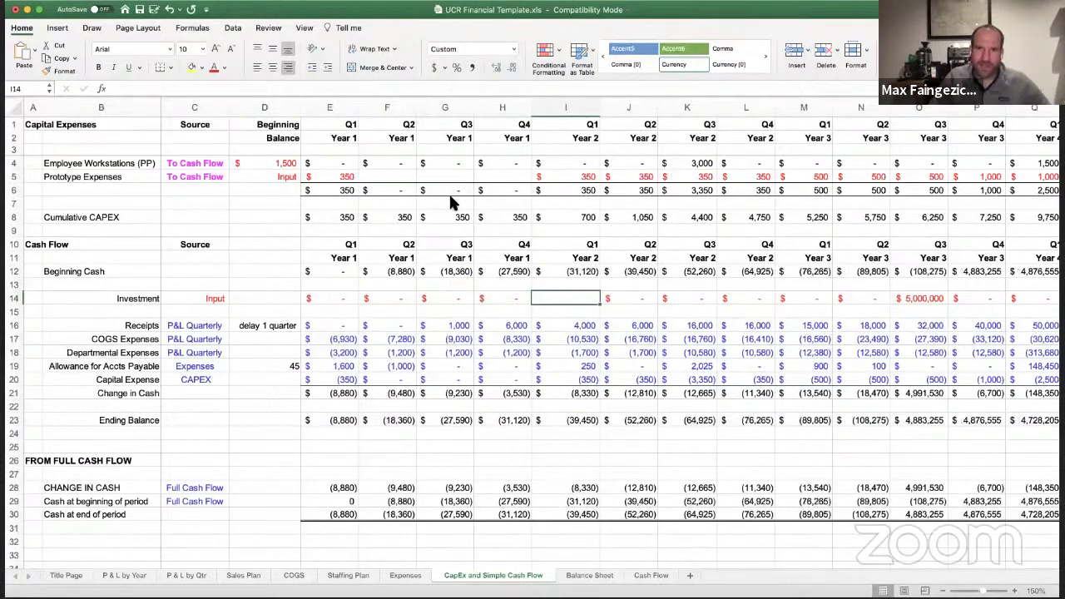
# - Copy the zero Investment amount from Year 1 Q3 across the Cash Flow section's Investment row through Year 4 Q4
pyautogui.press('Delete')
pyautogui.press('Right')
pyautogui.press('Right')
pyautogui.press('Right')
pyautogui.press('Right')
pyautogui.press('Right')
pyautogui.press('Left')
pyautogui.press('Left')
pyautogui.press('Left')
pyautogui.press('Left')
pyautogui.press('Left')
pyautogui.press('Left')
pyautogui.press('Left')
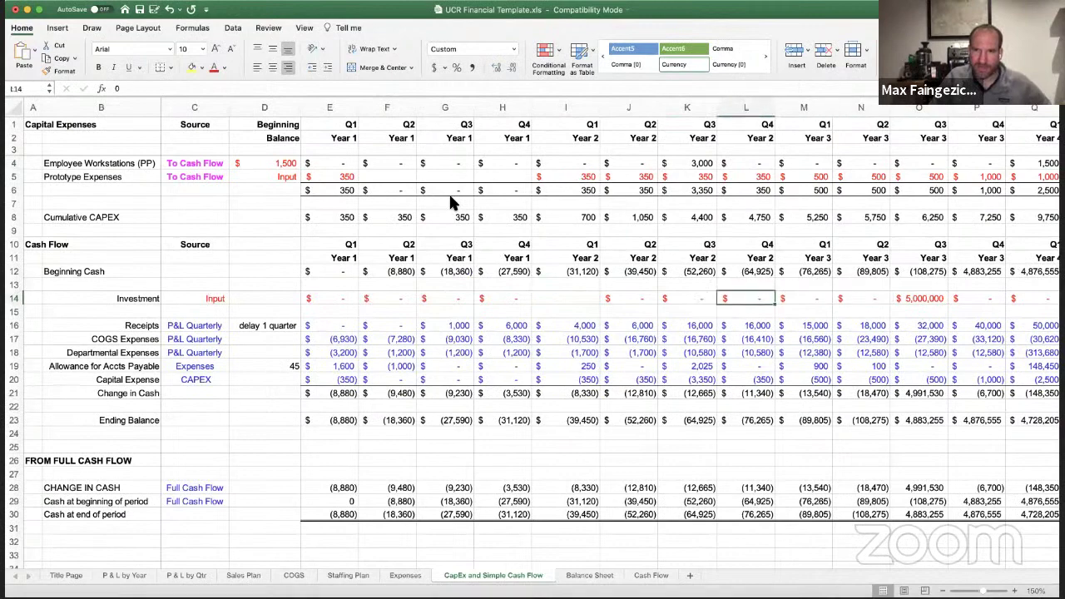
pyautogui.press('cmd+c')
pyautogui.hotkey('shift', 'Right')
pyautogui.hotkey('shift', 'Right')
pyautogui.hotkey('shift', 'Right')
pyautogui.hotkey('shift', 'Right')
pyautogui.hotkey('shift', 'Right')
pyautogui.hotkey('shift', 'Right')
pyautogui.hotkey('shift', 'Right')
pyautogui.hotkey('shift', 'Right')
pyautogui.hotkey('shift', 'Right')
pyautogui.hotkey('shift', 'Right')
pyautogui.hotkey('shift', 'Right')
pyautogui.hotkey('shift', 'Right')
pyautogui.hotkey('shift', 'Right')
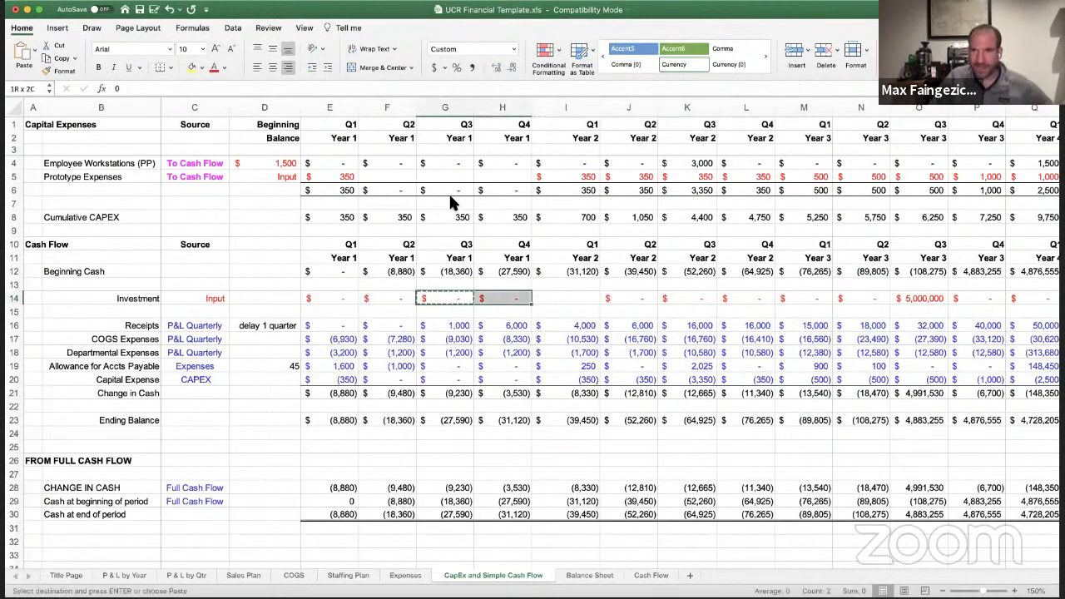
pyautogui.hotkey('shift', 'Right')
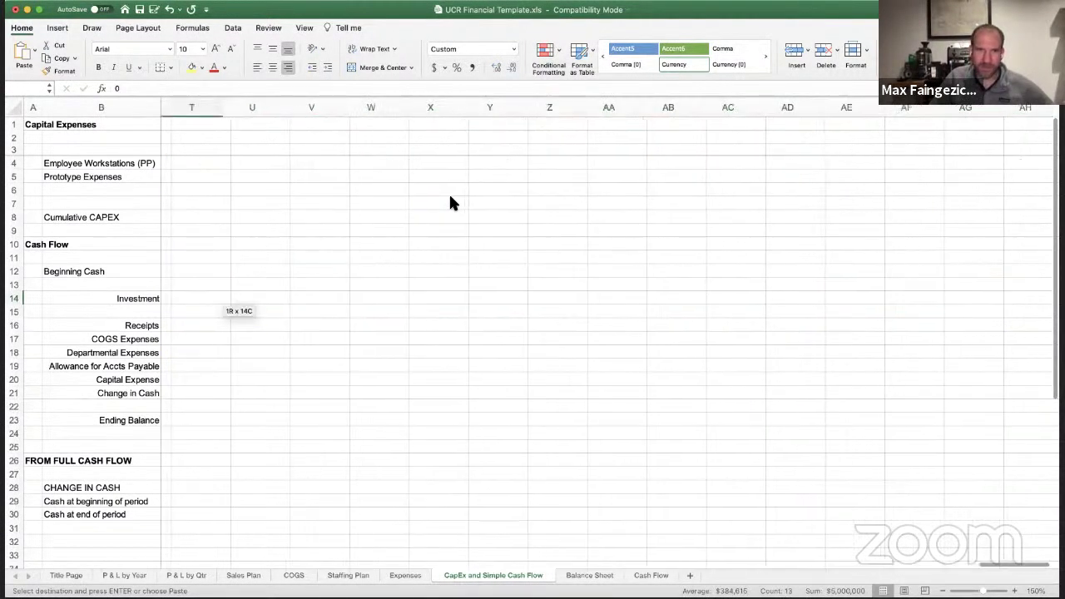
pyautogui.hotkey('shift', 'Left')
pyautogui.press('Return')
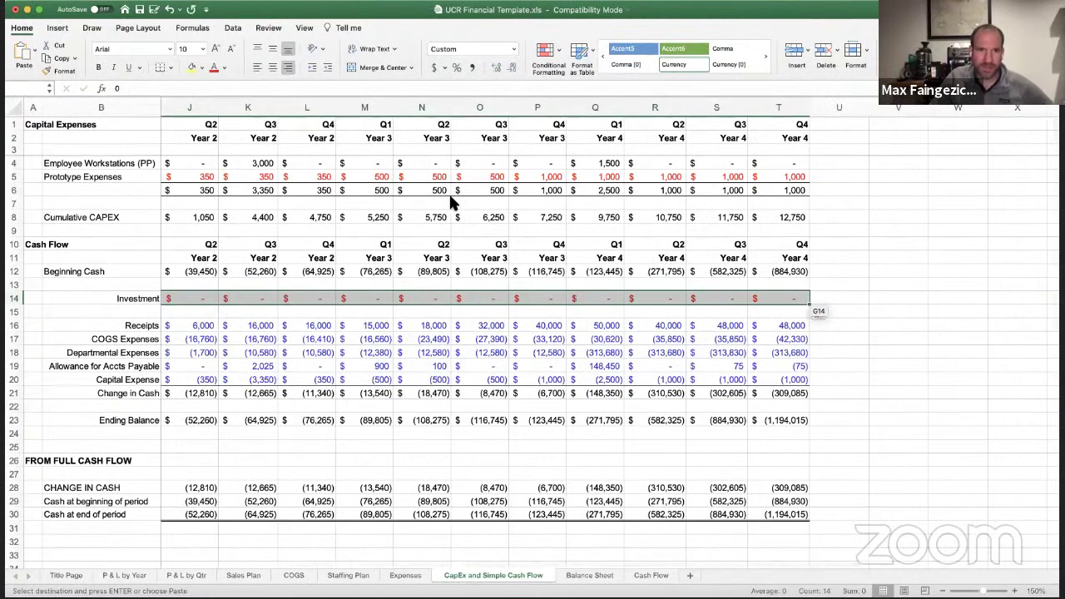
# - Review the Year 1 Q1 cash flow entries from Investment through Change in Cash
pyautogui.press('Left')
pyautogui.press('Left')
pyautogui.press('Left')
pyautogui.press('Left')
pyautogui.press('Right')
pyautogui.press('Right')
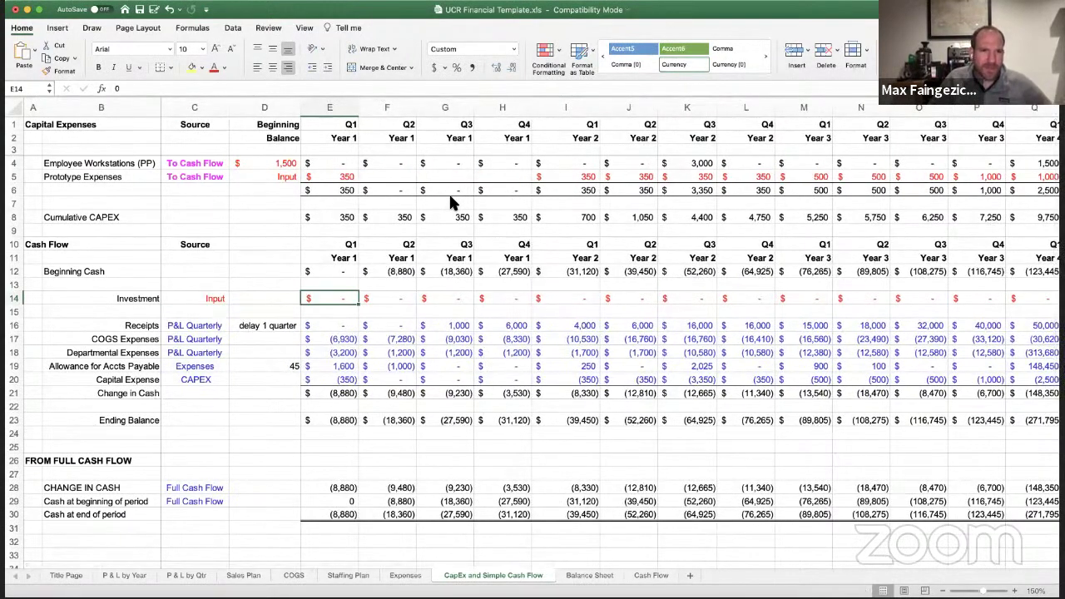
pyautogui.press('Down')
pyautogui.press('Down')
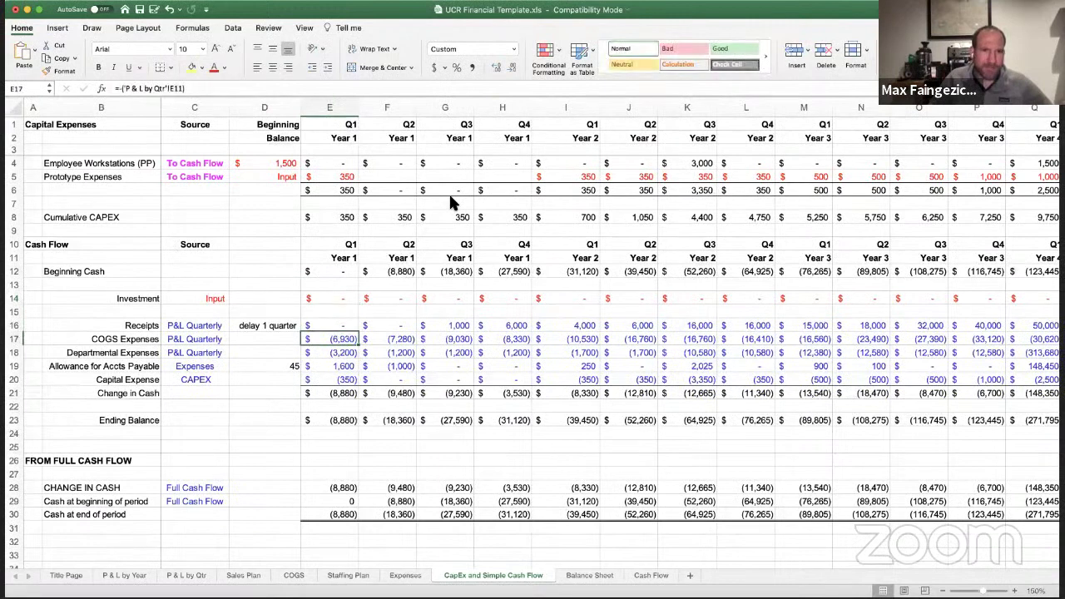
pyautogui.press('Down')
pyautogui.press('Down')
pyautogui.press('Down')
pyautogui.press('Down')
pyautogui.press('Down')
pyautogui.press('Down')
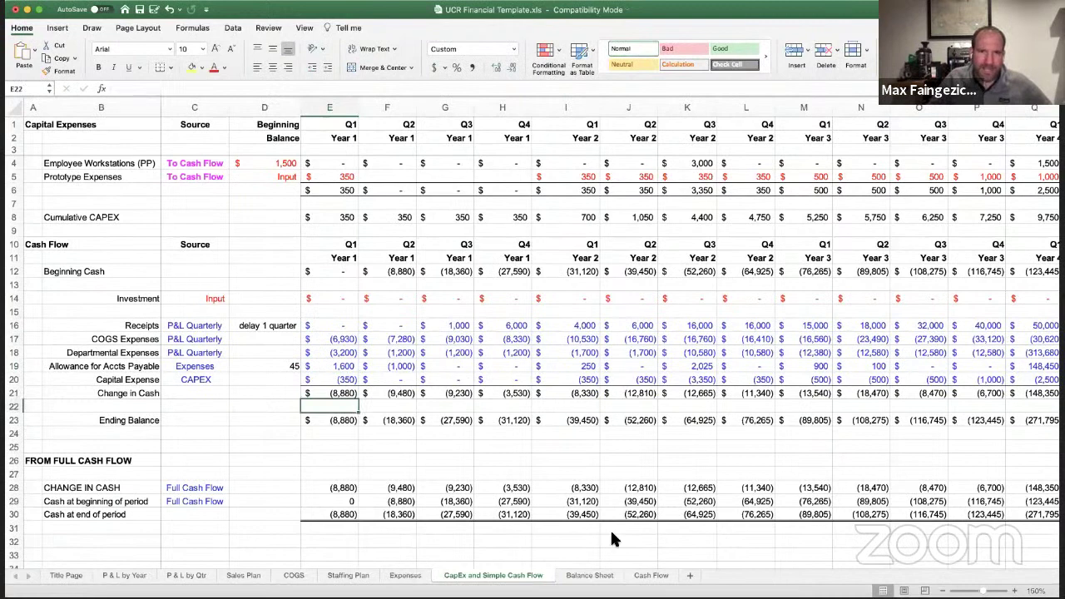
# - Examine the Year 1 Q1 column of the Cash Flow sheet from Net Income to Cash at end of period
pyautogui.click(644, 575)
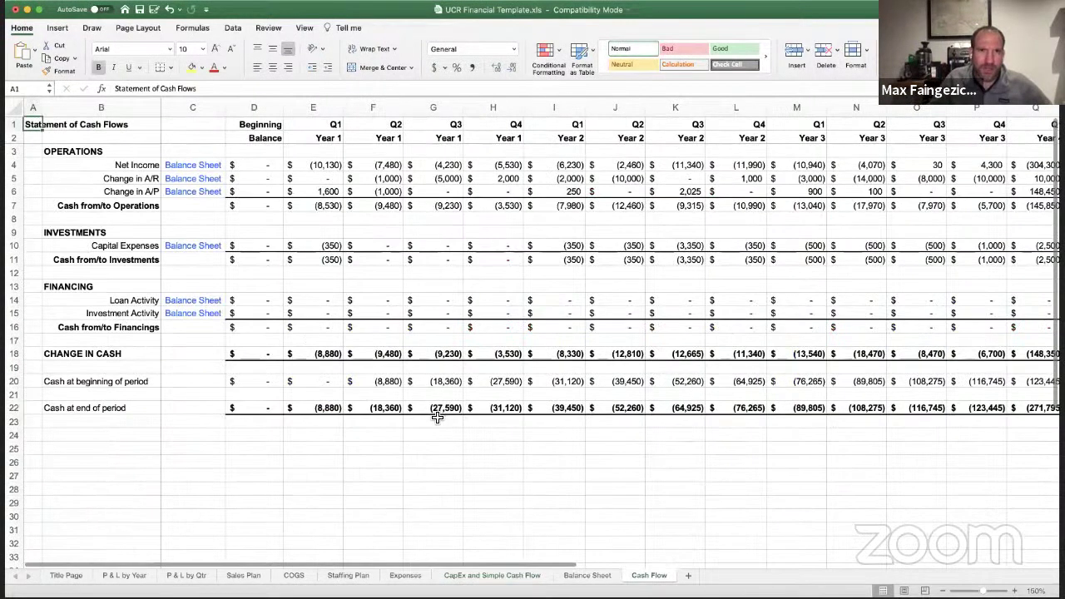
pyautogui.click(313, 165)
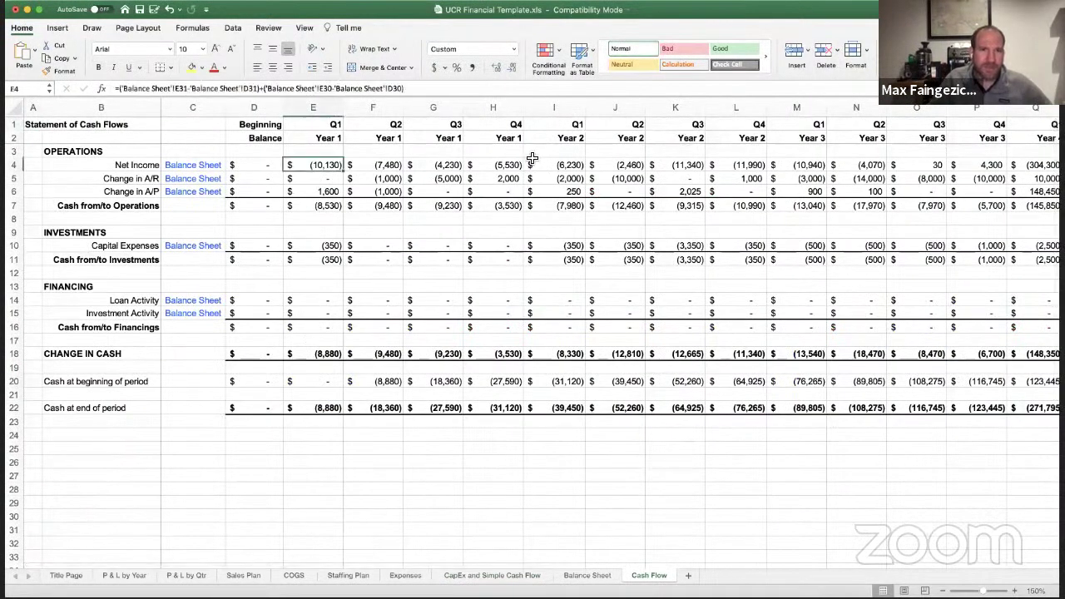
pyautogui.press('Down')
pyautogui.press('Down')
pyautogui.press('Down')
pyautogui.press('Down')
pyautogui.press('Down')
pyautogui.press('Down')
pyautogui.press('Down')
pyautogui.press('Down')
pyautogui.press('Down')
pyautogui.press('Down')
pyautogui.press('Down')
pyautogui.press('Down')
pyautogui.press('Down')
pyautogui.press('Down')
pyautogui.press('Down')
pyautogui.press('Down')
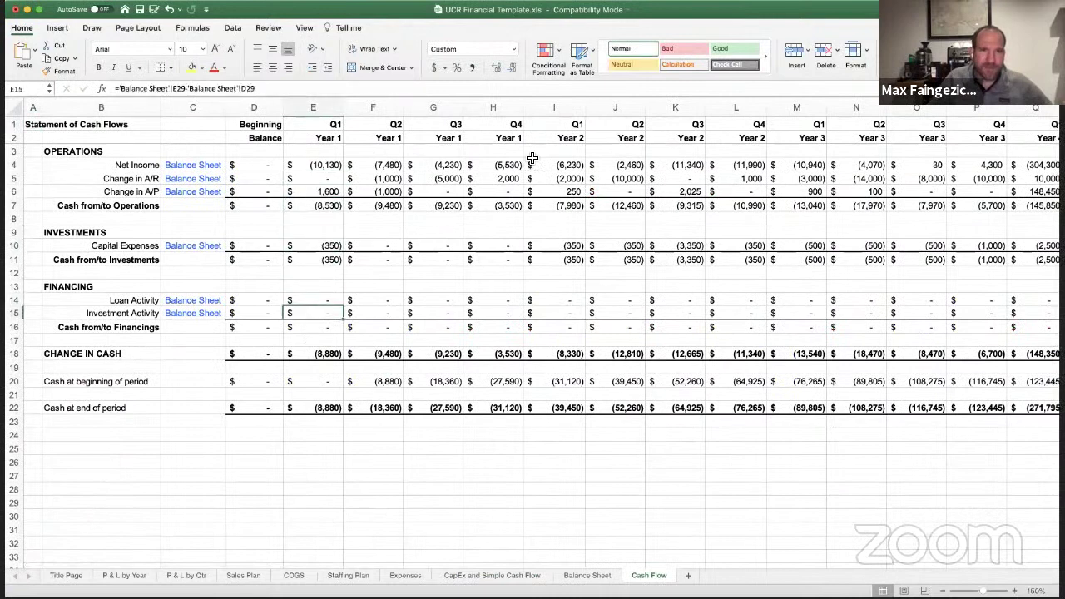
pyautogui.press('Down')
pyautogui.press('Down')
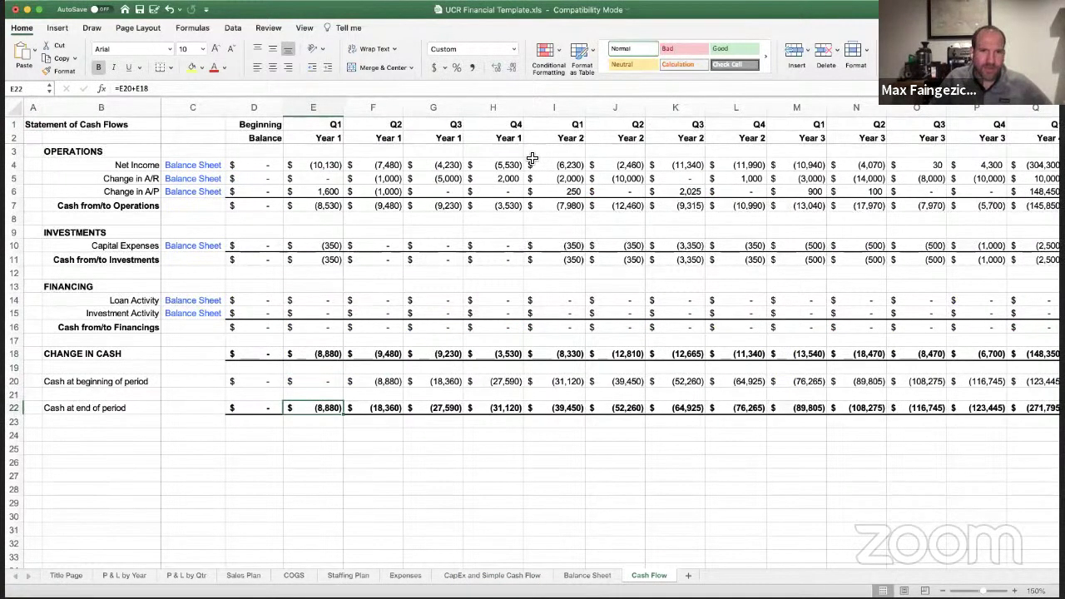
# - Review Cash at end of period across the quarters through Year 4 and return to Year 1 Q1
pyautogui.press('Right')
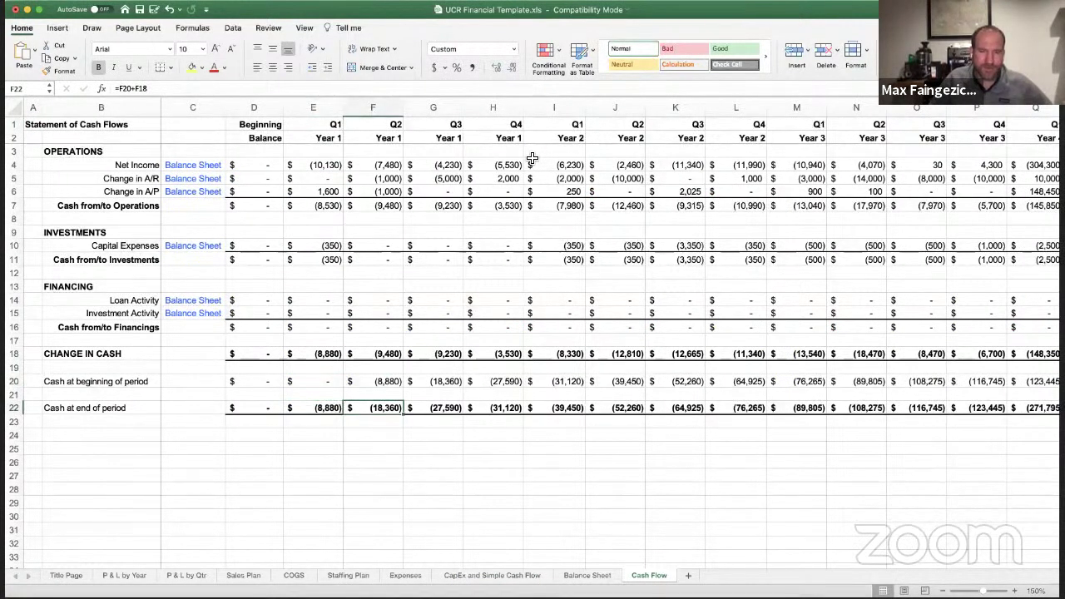
pyautogui.press('Right')
pyautogui.press('Right')
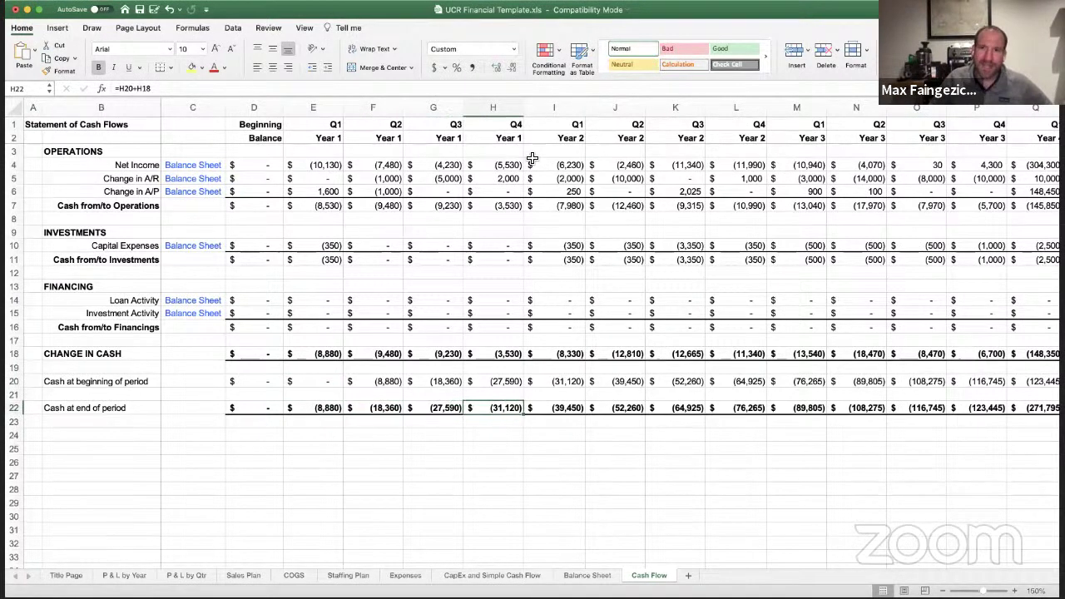
pyautogui.press('Right')
pyautogui.press('Right')
pyautogui.press('Right')
pyautogui.press('Right')
pyautogui.press('Right')
pyautogui.press('Right')
pyautogui.press('Right')
pyautogui.press('Right')
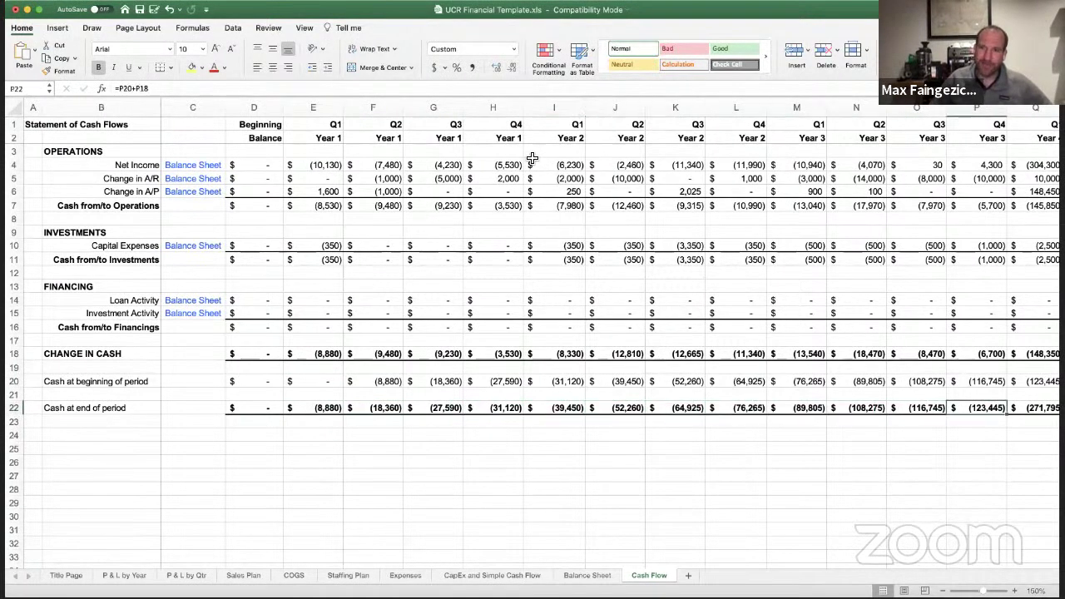
pyautogui.press('Right')
pyautogui.press('Right')
pyautogui.press('Right')
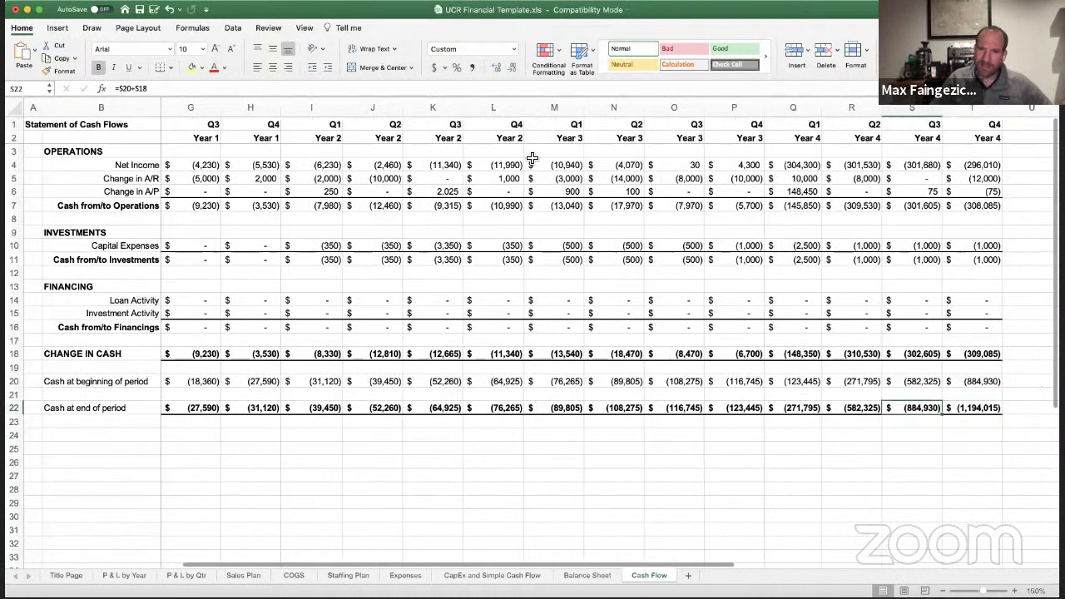
pyautogui.press('Left')
pyautogui.press('Left')
pyautogui.press('Left')
pyautogui.press('Left')
pyautogui.press('Left')
pyautogui.press('Left')
pyautogui.press('Left')
pyautogui.press('Left')
pyautogui.press('Left')
pyautogui.press('Left')
pyautogui.press('Left')
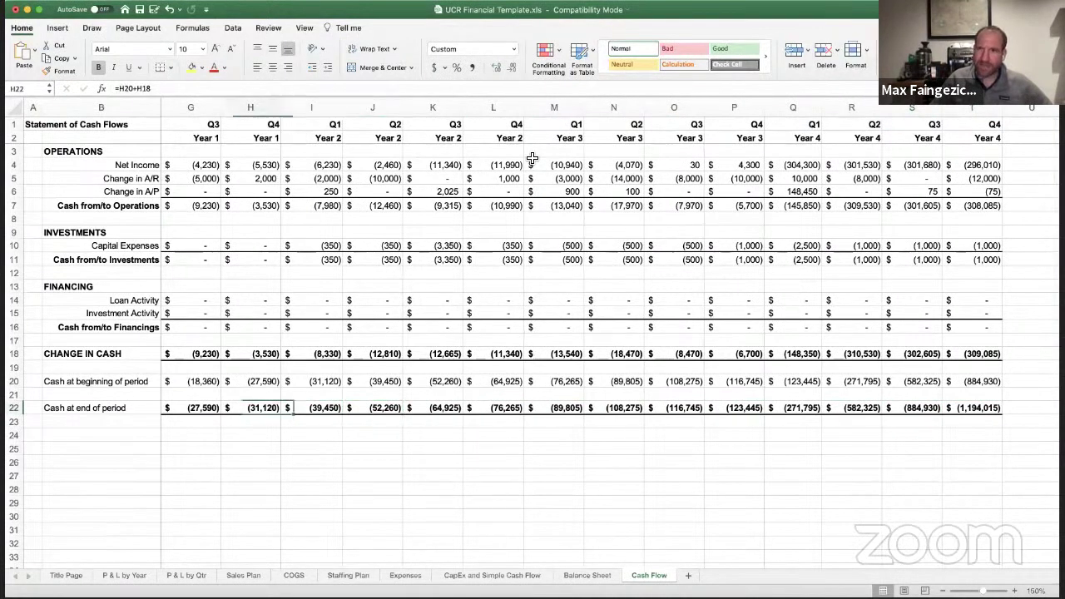
pyautogui.press('Left')
pyautogui.press('Left')
pyautogui.press('Left')
pyautogui.press('Left')
pyautogui.press('Left')
pyautogui.press('Left')
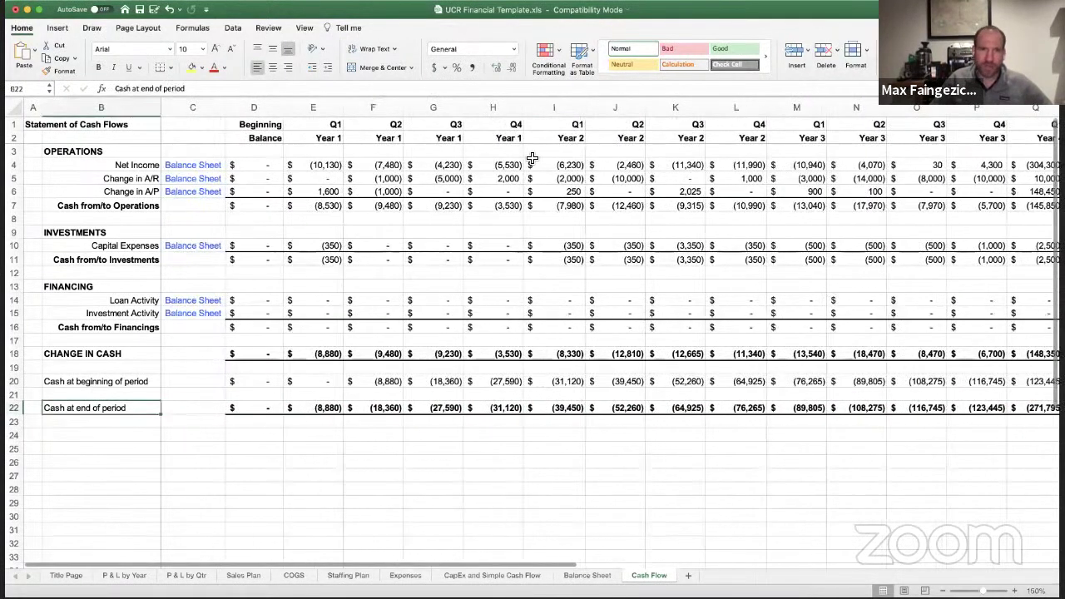
pyautogui.press('Right')
pyautogui.press('Right')
pyautogui.press('Right')
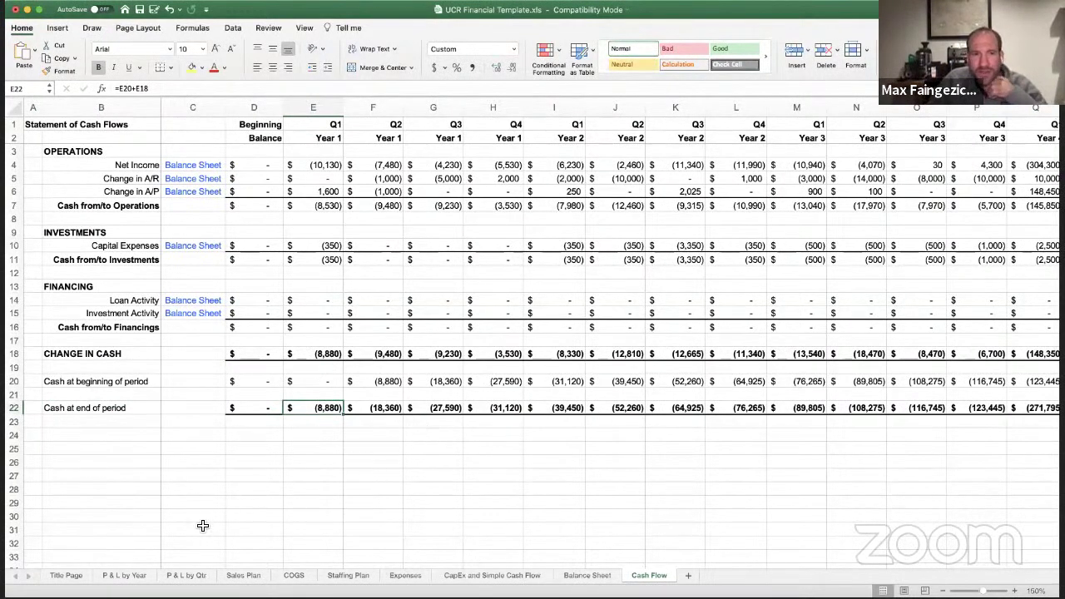
# - Trace the Year 4 G&A expense from the P & L by Year sheet to its Q1 formula on P & L by Qtr
pyautogui.click(124, 575)
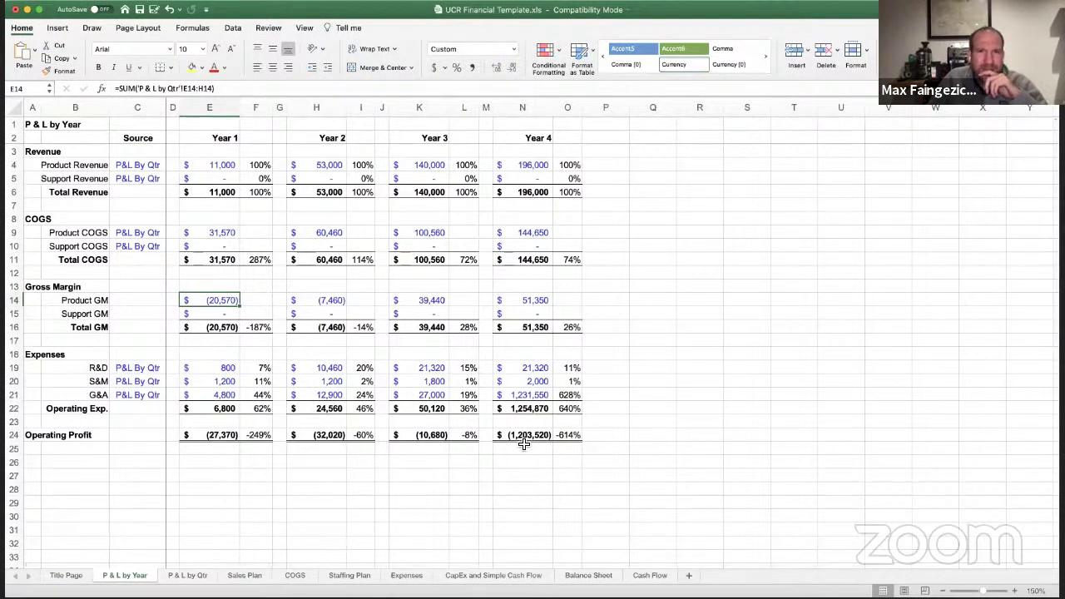
pyautogui.click(529, 398)
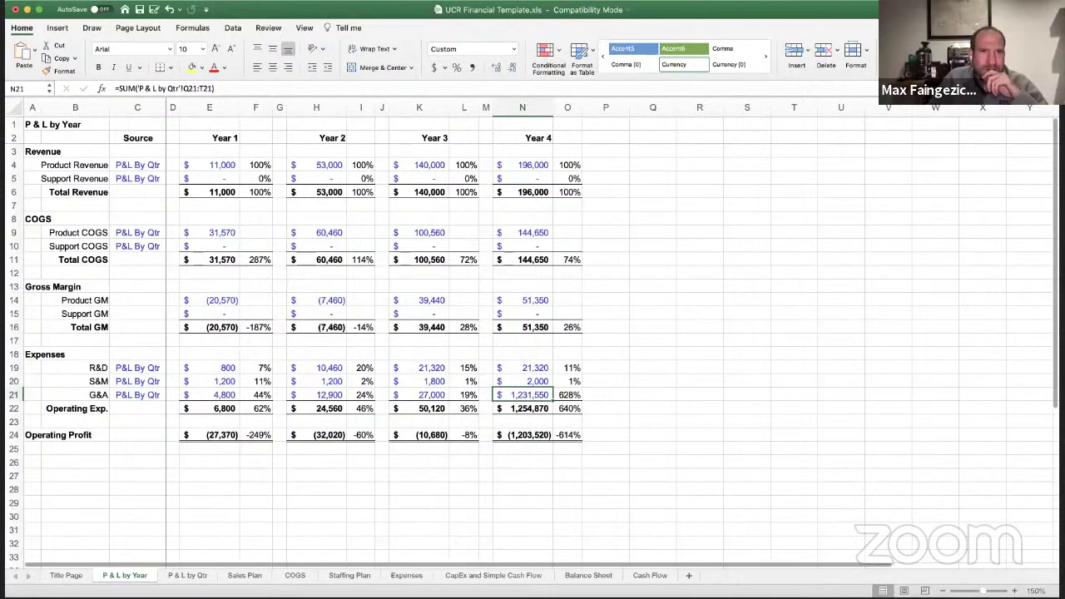
pyautogui.click(187, 576)
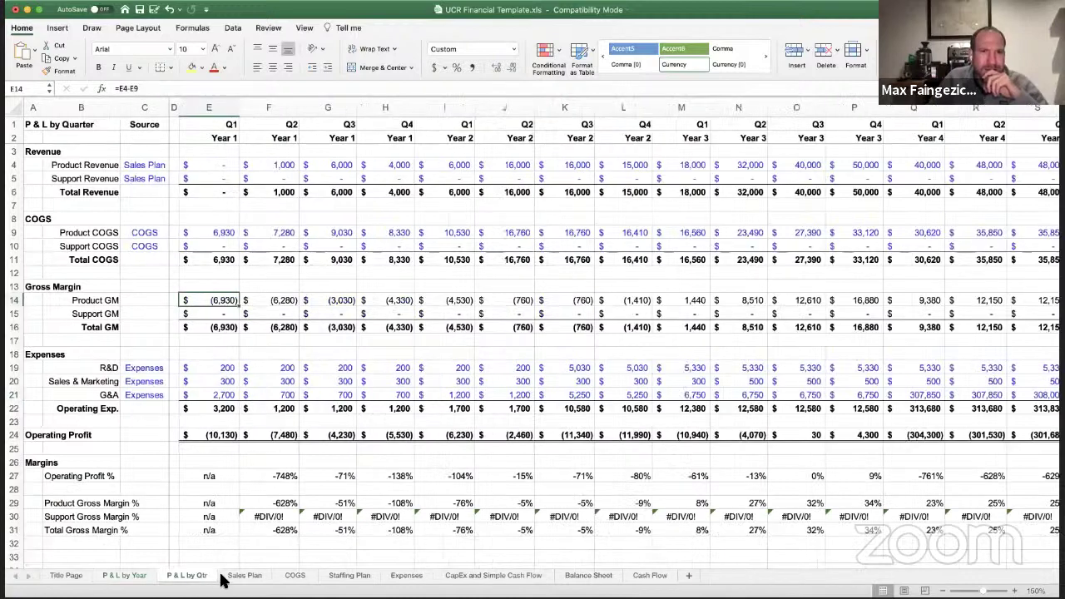
pyautogui.click(945, 157)
pyautogui.press('Down')
pyautogui.press('Down')
pyautogui.press('Down')
pyautogui.press('Down')
pyautogui.press('Down')
pyautogui.press('Down')
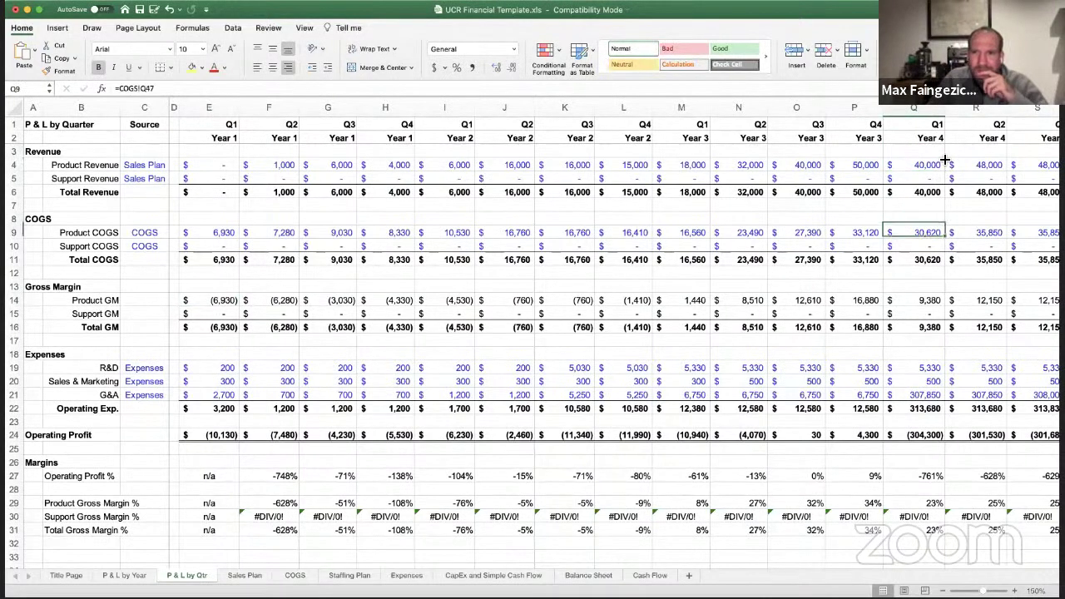
pyautogui.press('Down')
pyautogui.press('Down')
pyautogui.press('Down')
pyautogui.press('Down')
pyautogui.press('Down')
pyautogui.press('Down')
pyautogui.press('Down')
pyautogui.press('Down')
pyautogui.press('Down')
pyautogui.press('Down')
pyautogui.press('Down')
pyautogui.press('Down')
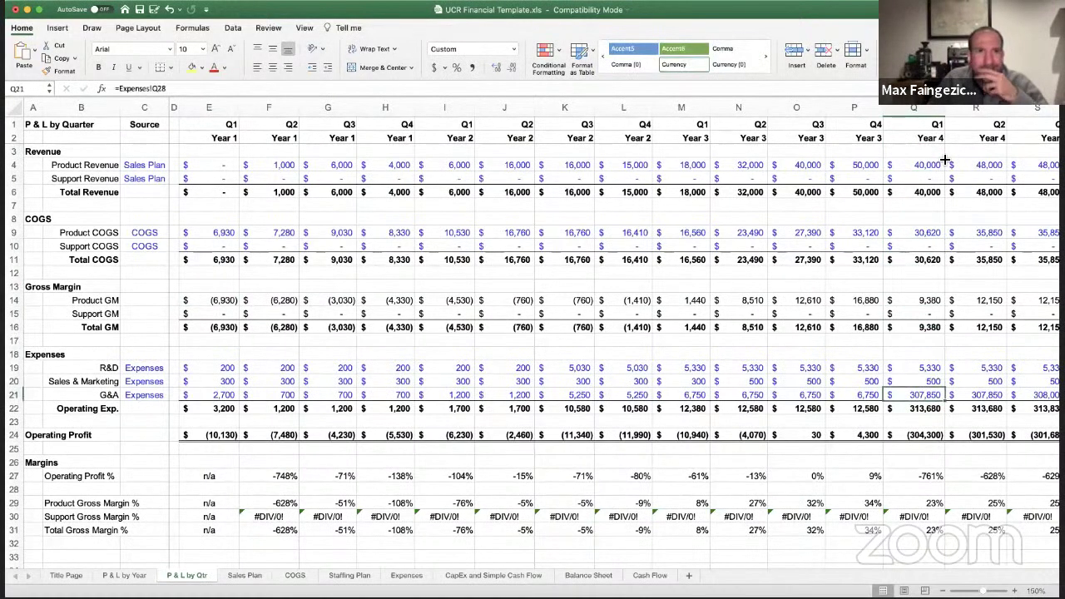
# - Examine the Total G&A row on the Expenses sheet across all quarters through Year 4
pyautogui.click(424, 577)
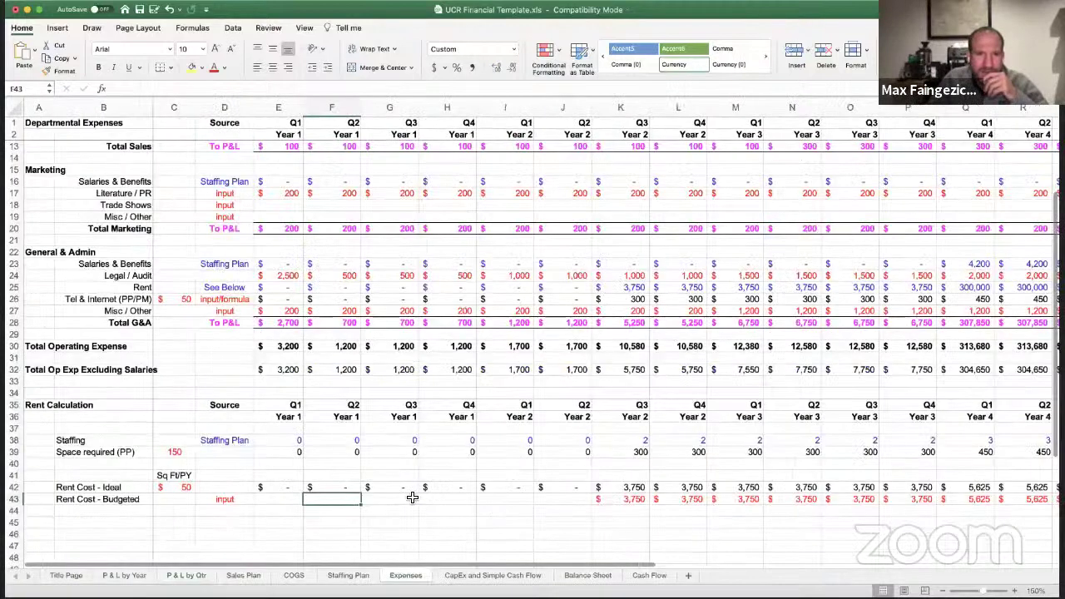
pyautogui.click(241, 325)
pyautogui.press('Right')
pyautogui.press('Right')
pyautogui.press('Right')
pyautogui.press('Right')
pyautogui.press('Right')
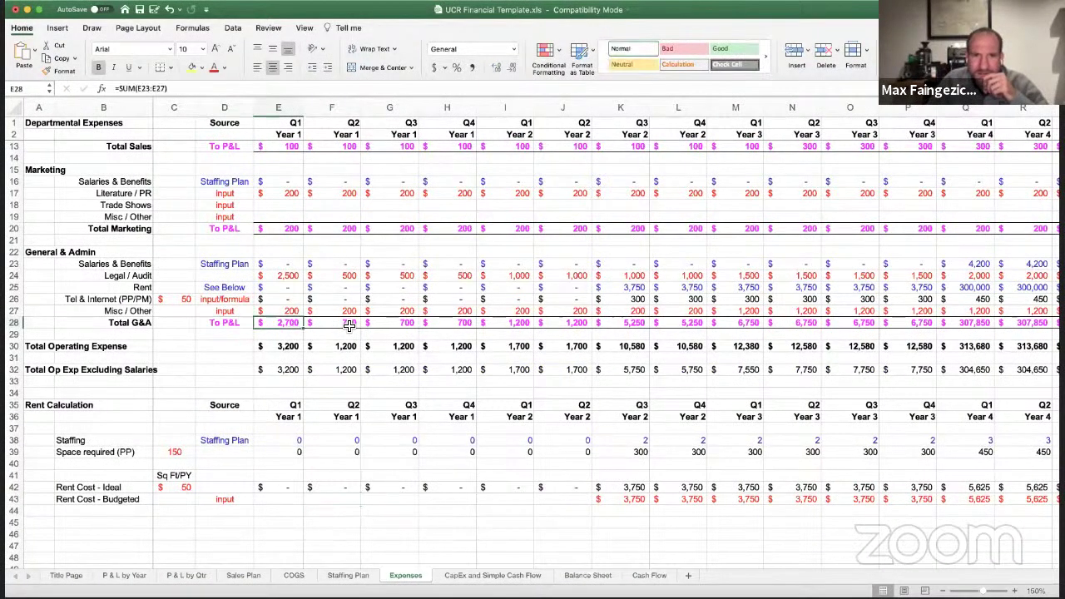
pyautogui.press('Right')
pyautogui.press('Right')
pyautogui.press('Right')
pyautogui.press('Right')
pyautogui.press('Right')
pyautogui.press('Right')
pyautogui.press('Right')
pyautogui.press('Right')
pyautogui.press('Right')
pyautogui.press('Right')
pyautogui.press('Right')
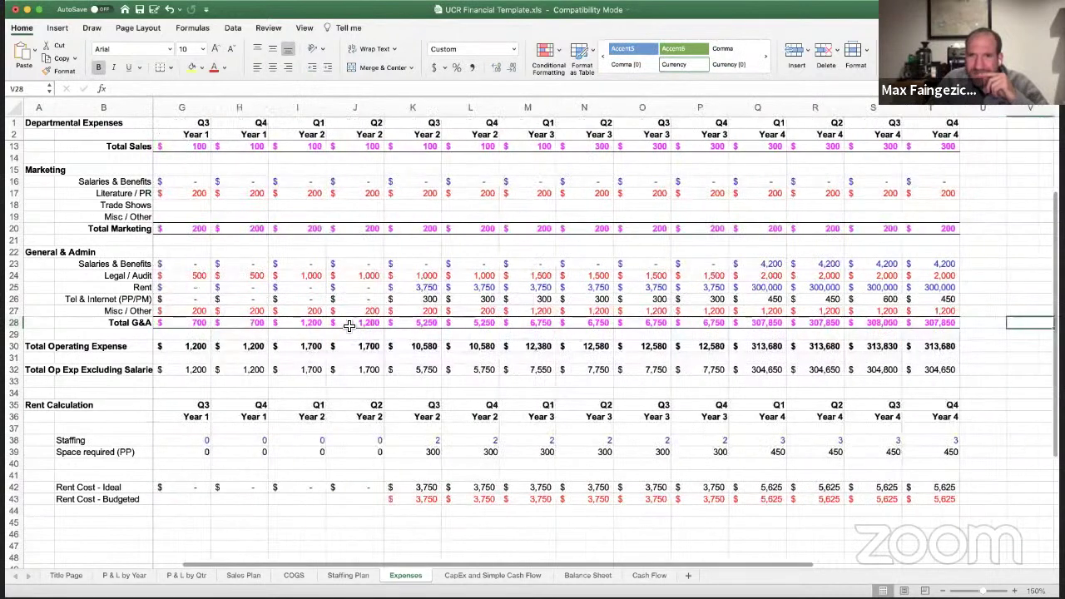
# - Copy the General & Admin Rent formula =P43 from Year 3 Q4 across all four quarters of Year 4
pyautogui.press('Left')
pyautogui.press('Left')
pyautogui.press('Left')
pyautogui.press('Up')
pyautogui.press('Up')
pyautogui.press('Up')
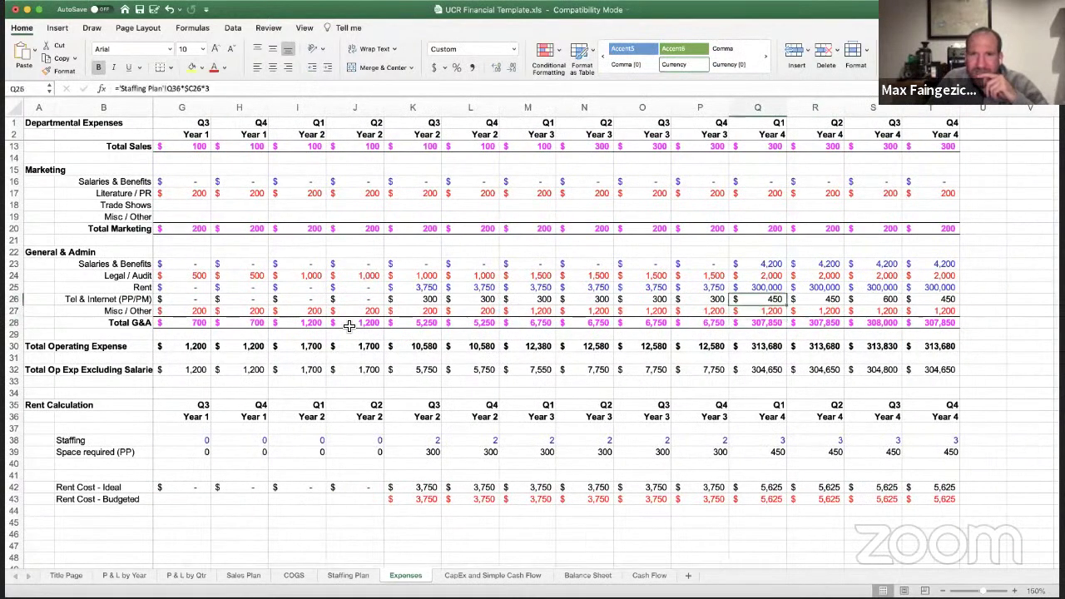
pyautogui.press('Left')
pyautogui.press('cmd+c')
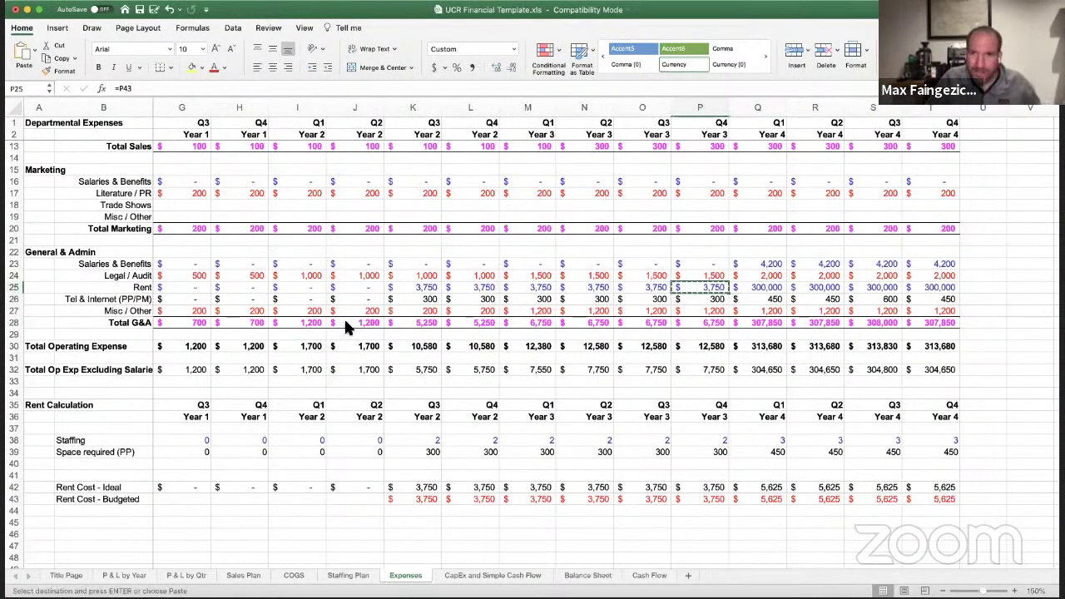
pyautogui.hotkey('shift', 'Right')
pyautogui.hotkey('shift', 'Right')
pyautogui.hotkey('shift', 'Right')
pyautogui.hotkey('shift', 'Right')
pyautogui.press('cmd+v')
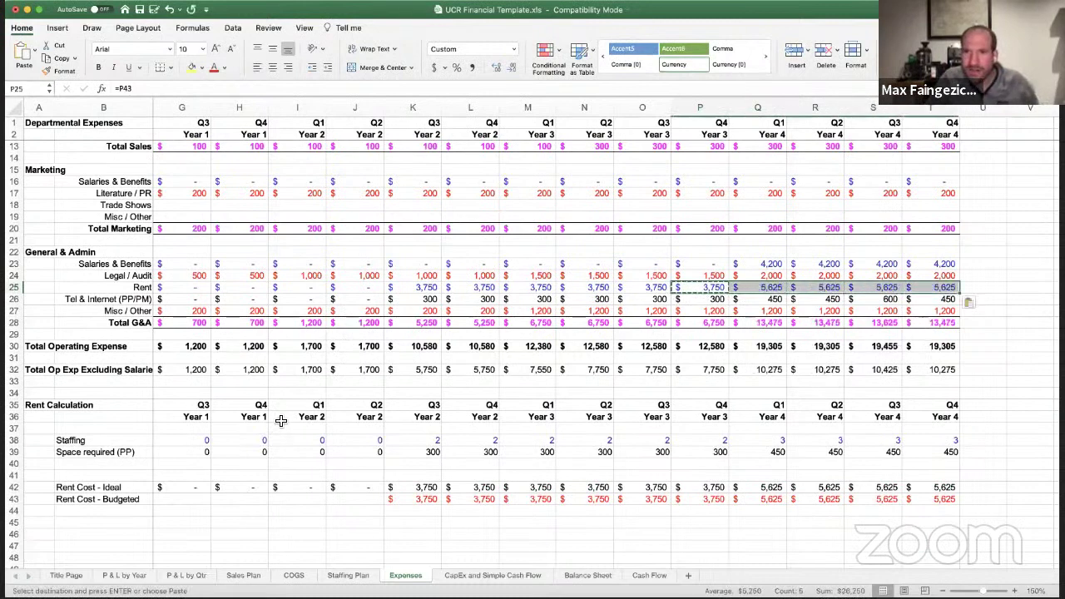
pyautogui.click(525, 544)
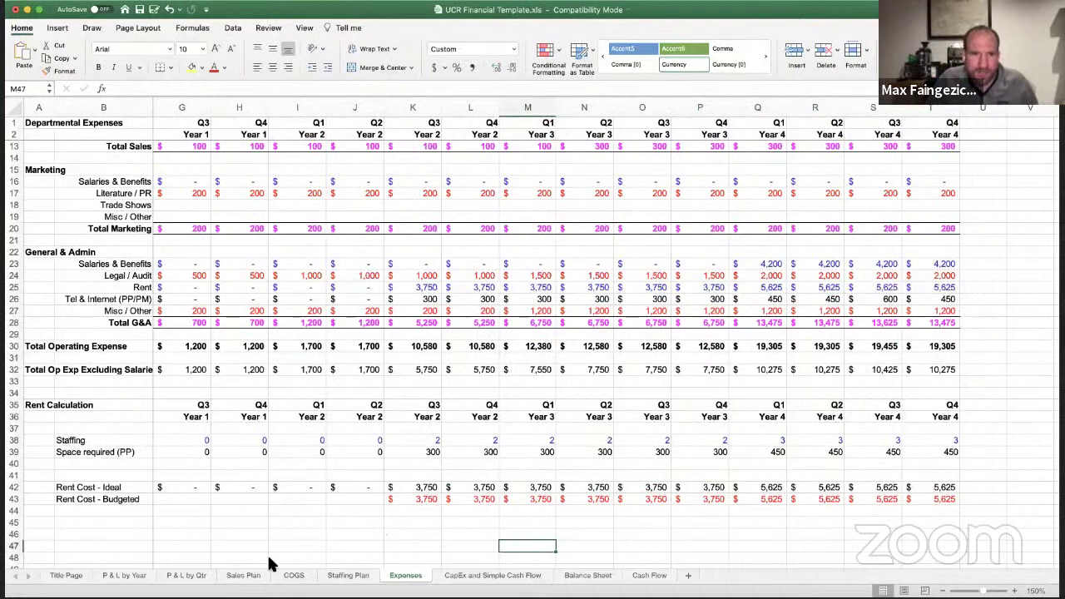
# - Return to the P & L by Qtr sheet and review the Year 2 Q1 revenue and Product COGS
pyautogui.hotkey('ctrl', 'pageup')
pyautogui.hotkey('ctrl', 'pageup')
pyautogui.hotkey('ctrl', 'pageup')
pyautogui.hotkey('ctrl', 'pageup')
pyautogui.hotkey('ctrl', 'pageup')
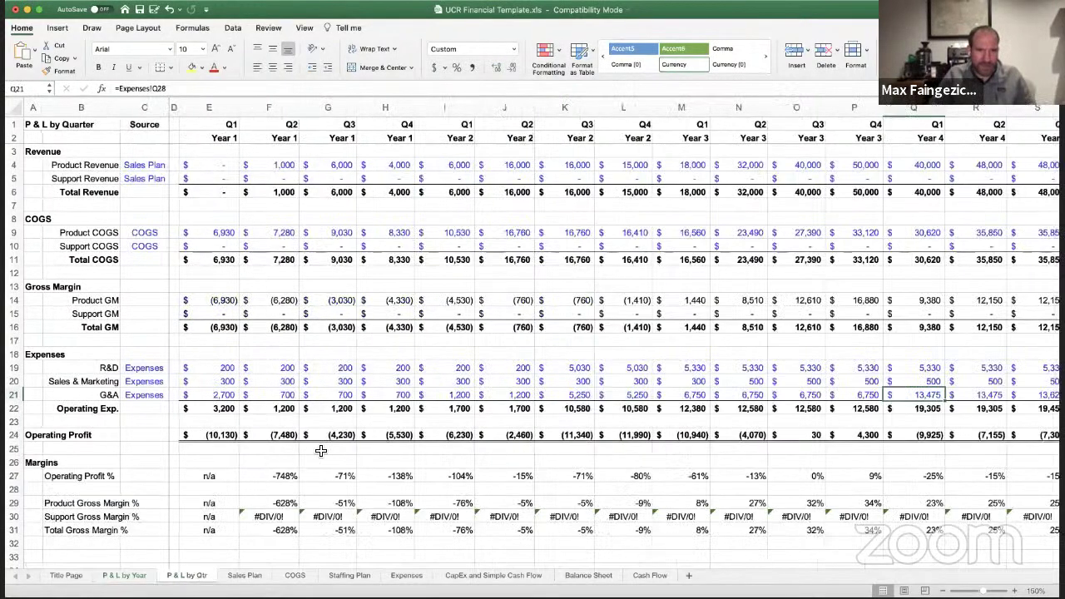
pyautogui.click(190, 576)
pyautogui.click(449, 192)
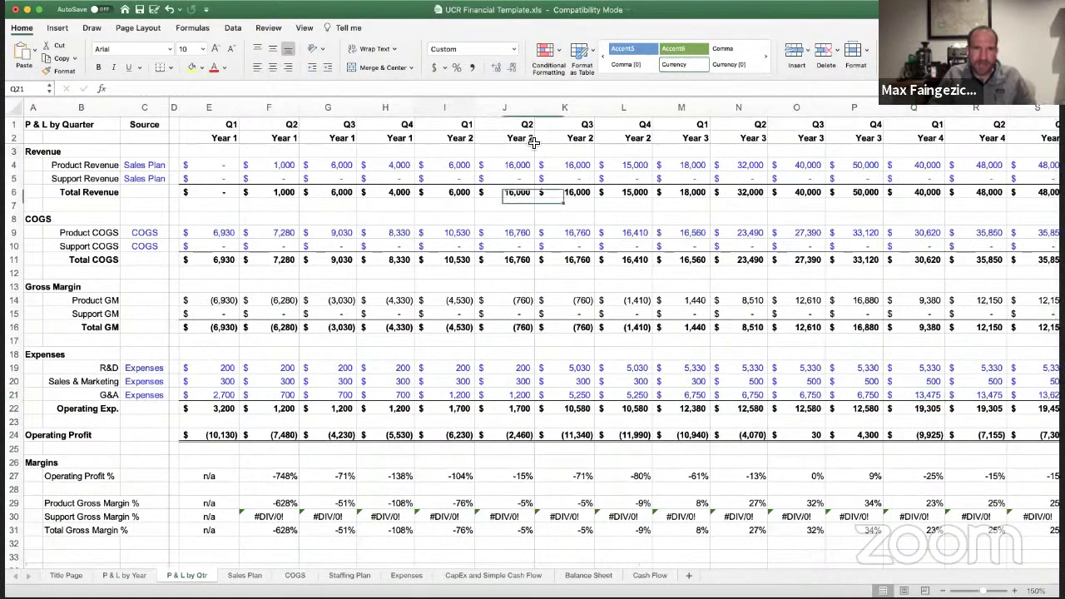
pyautogui.press('Down')
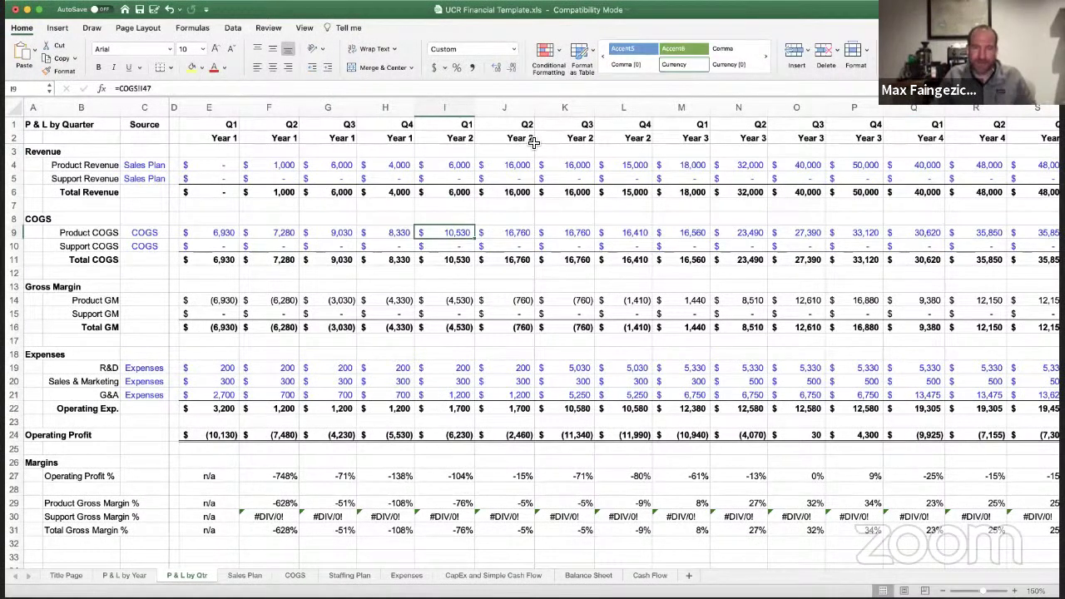
# - Examine the quarterly Product Revenue figures on the P & L by Qtr sheet through Years 2 and 3
pyautogui.press('Up')
pyautogui.press('Up')
pyautogui.press('Up')
pyautogui.press('Up')
pyautogui.press('Up')
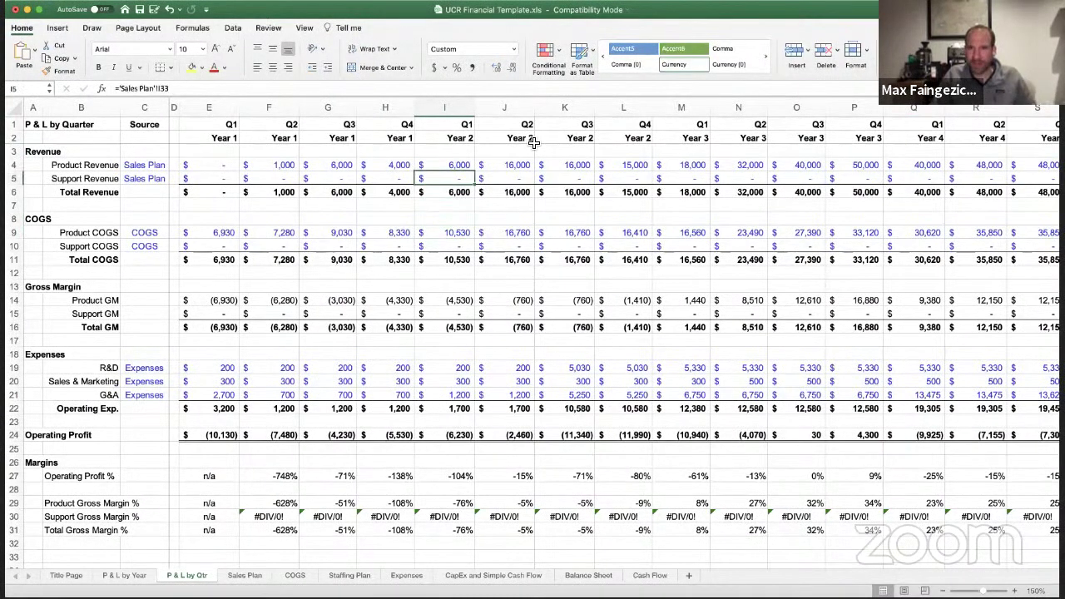
pyautogui.press('Right')
pyautogui.press('Right')
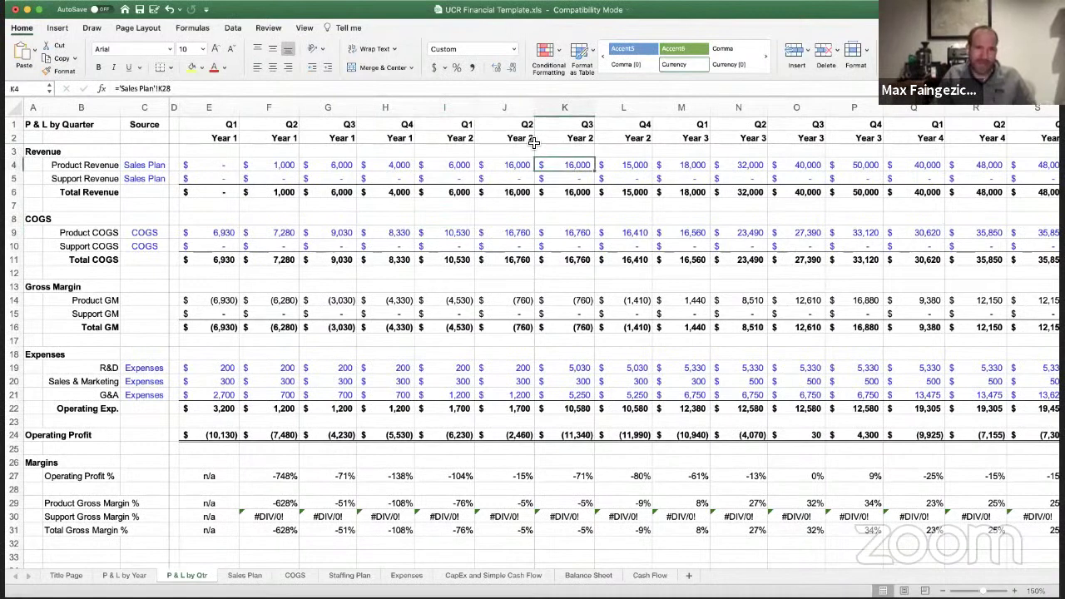
pyautogui.press('Right')
pyautogui.press('Right')
pyautogui.press('Right')
pyautogui.press('Right')
pyautogui.press('Left')
pyautogui.press('Left')
pyautogui.press('Left')
pyautogui.press('Left')
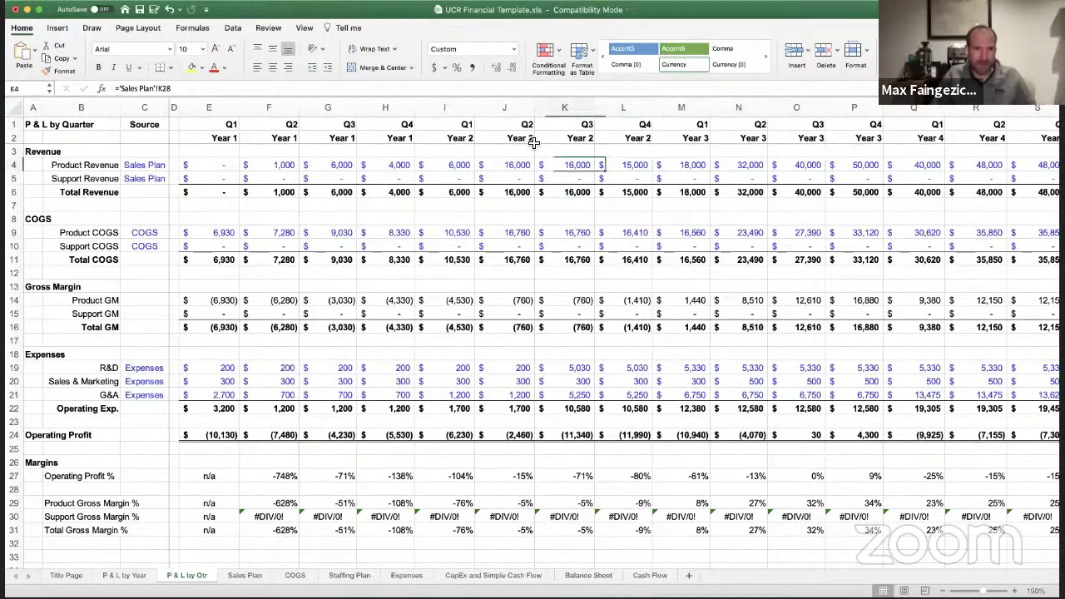
pyautogui.press('Down')
pyautogui.press('Up')
pyautogui.press('Up')
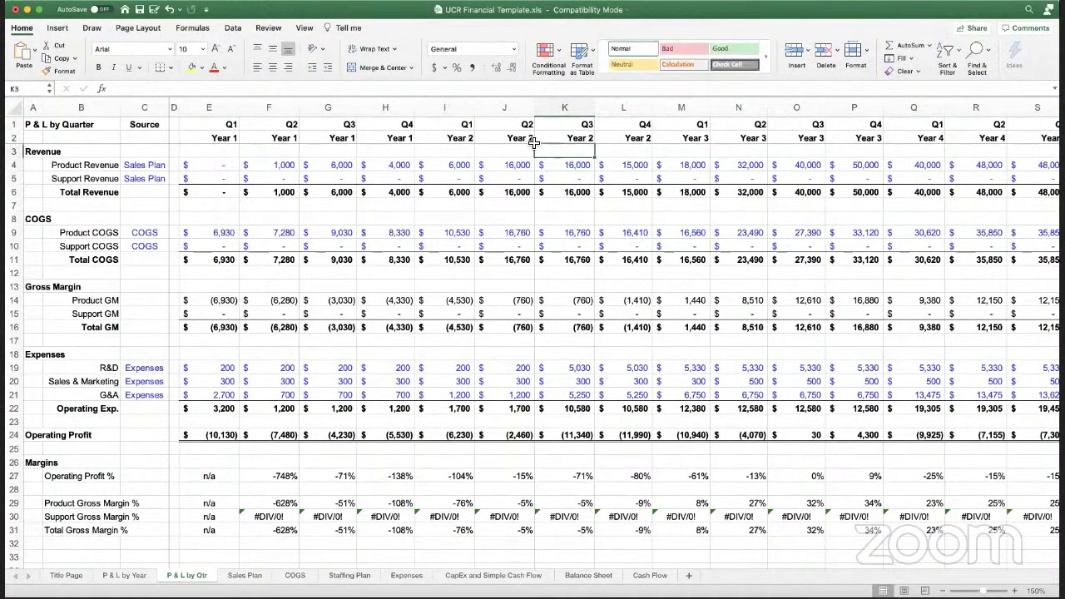
pyautogui.press('Down')
pyautogui.press('Right')
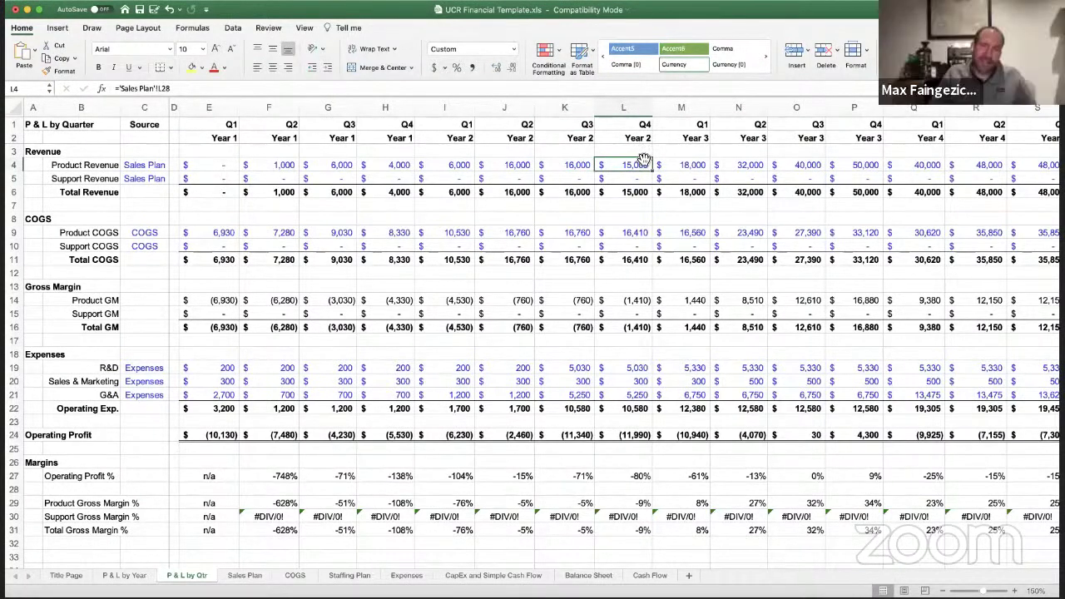
# - Review the CTO and other headcounts on the Staffing Plan sheet and check the Cash Flow statement
pyautogui.click(350, 576)
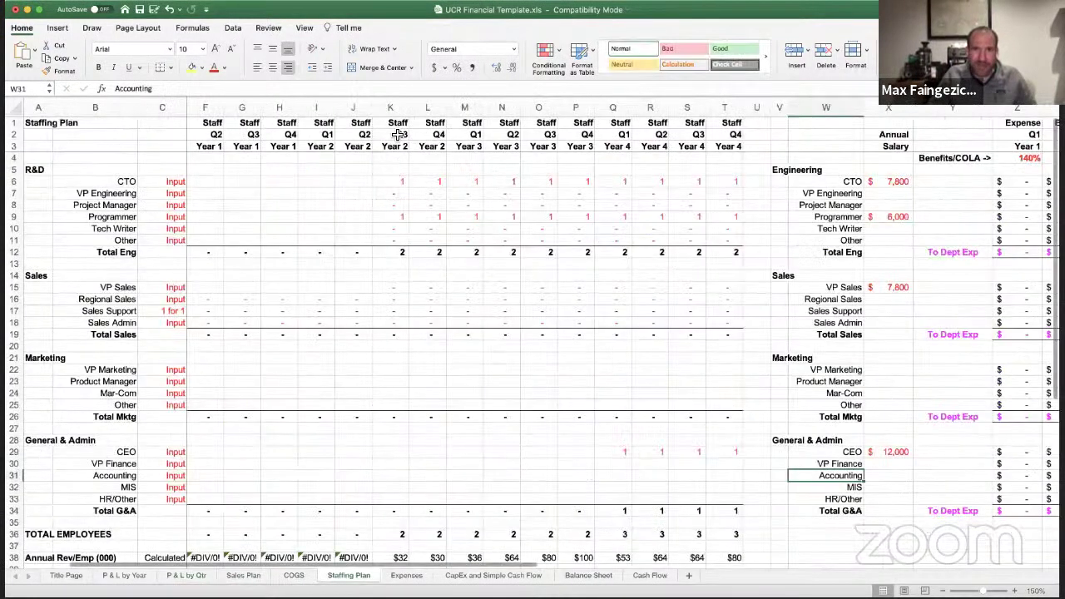
pyautogui.click(401, 181)
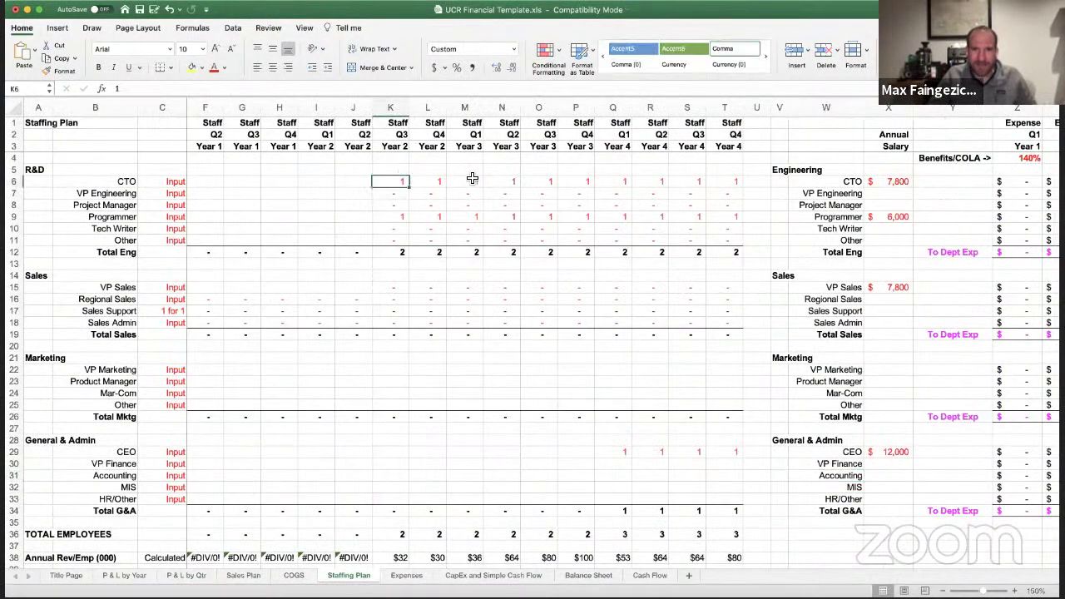
pyautogui.scroll(-2, 494, 350)
pyautogui.scroll(2, 495, 349)
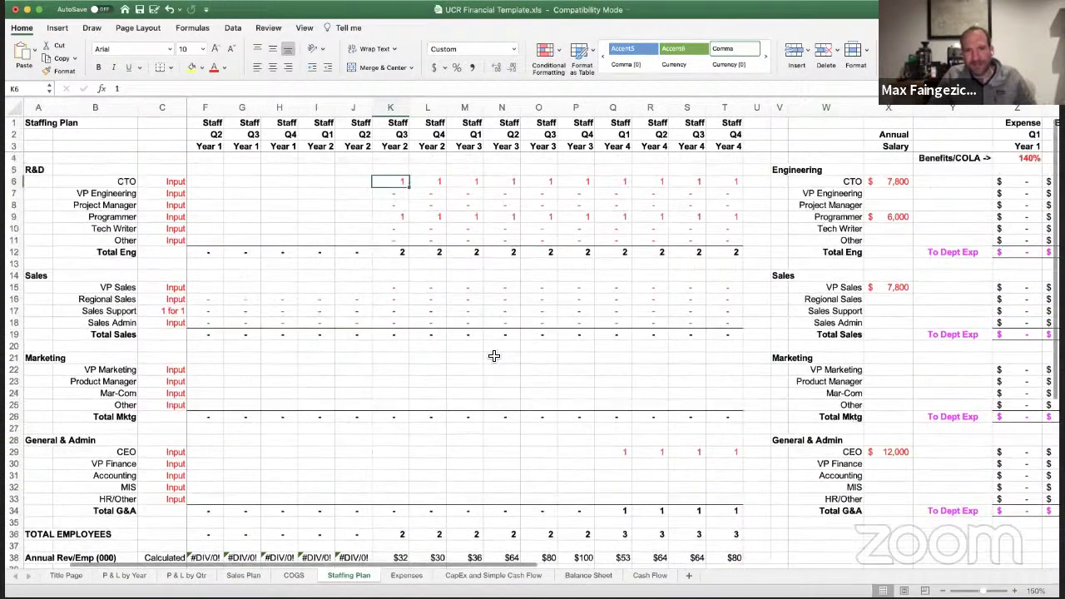
pyautogui.scroll(-2, 473, 358)
pyautogui.scroll(2, 474, 362)
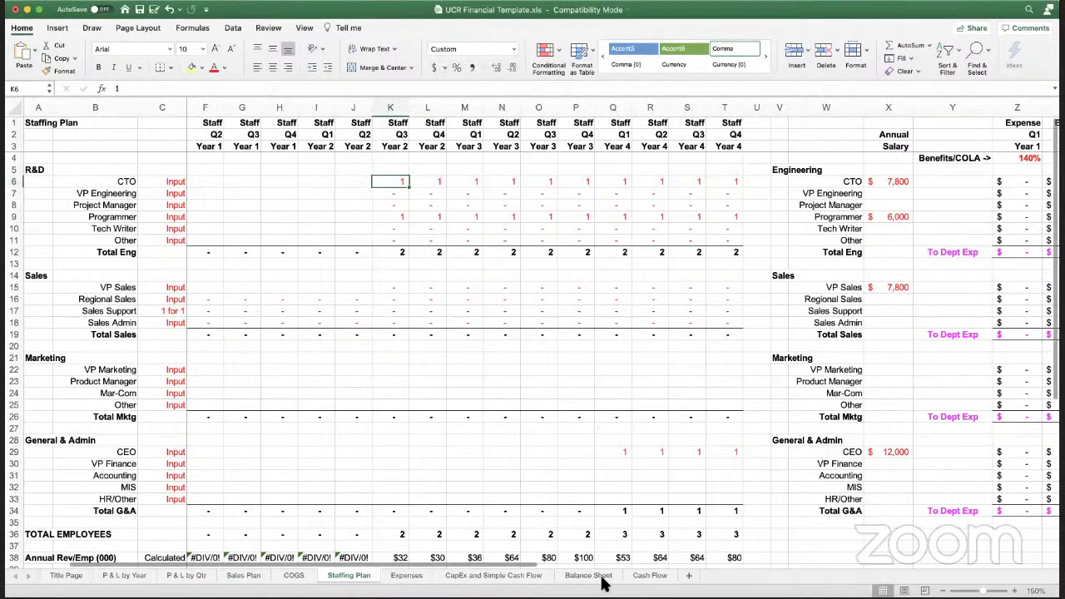
pyautogui.click(643, 578)
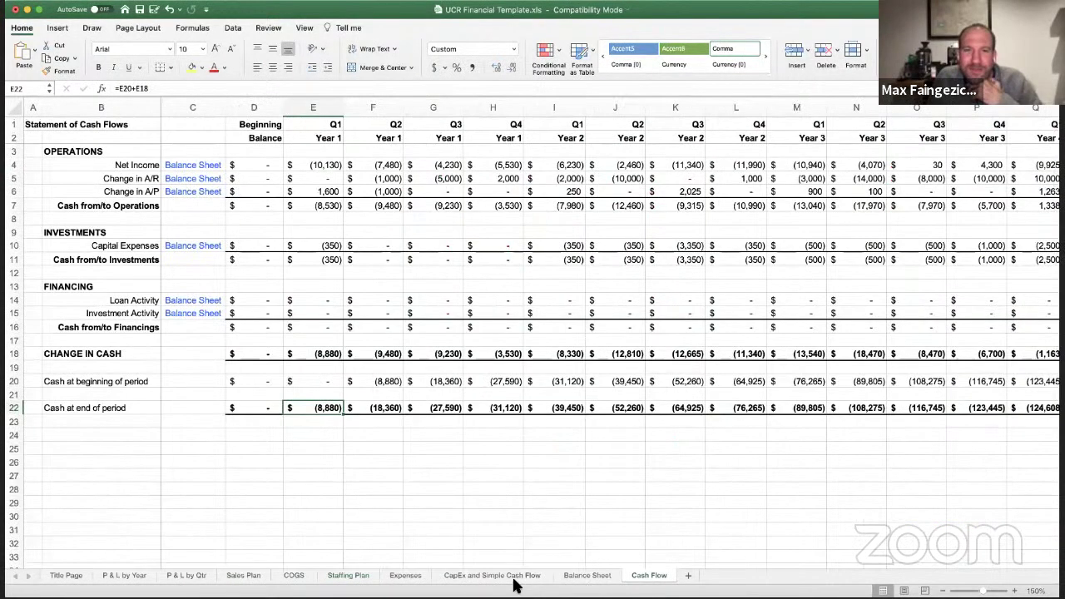
# - Set the Model 1 sales price for Year 2 Q2 to 1500 on the Sales Plan sheet
pyautogui.click(252, 579)
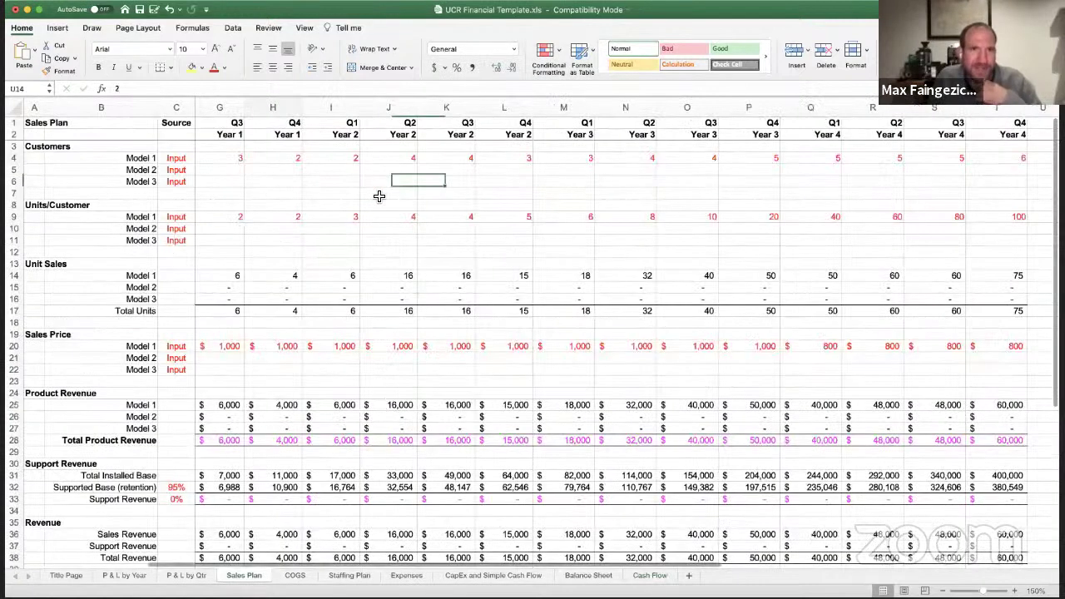
pyautogui.press('Left')
pyautogui.press('Left')
pyautogui.press('Up')
pyautogui.press('Up')
pyautogui.press('Down')
pyautogui.press('Down')
pyautogui.press('Down')
pyautogui.press('Down')
pyautogui.press('Down')
pyautogui.press('Down')
pyautogui.press('Down')
pyautogui.press('Down')
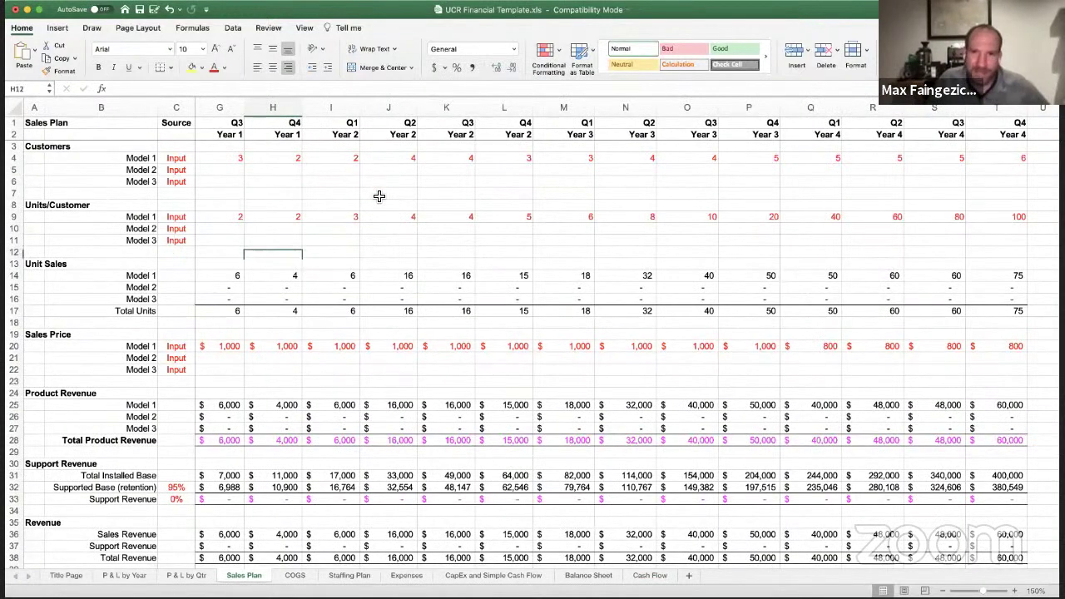
pyautogui.press('Down')
pyautogui.press('Down')
pyautogui.press('Down')
pyautogui.press('Down')
pyautogui.press('Down')
pyautogui.press('Down')
pyautogui.press('Down')
pyautogui.press('Down')
pyautogui.press('Right')
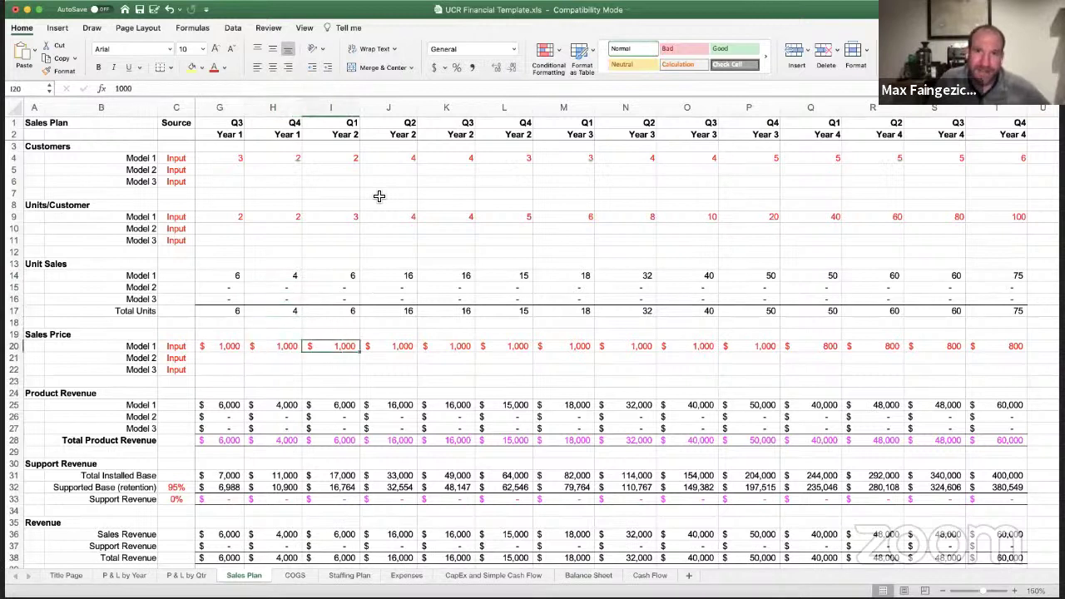
pyautogui.press('Right')
pyautogui.press('Right')
pyautogui.press('Left')
pyautogui.write('1500')
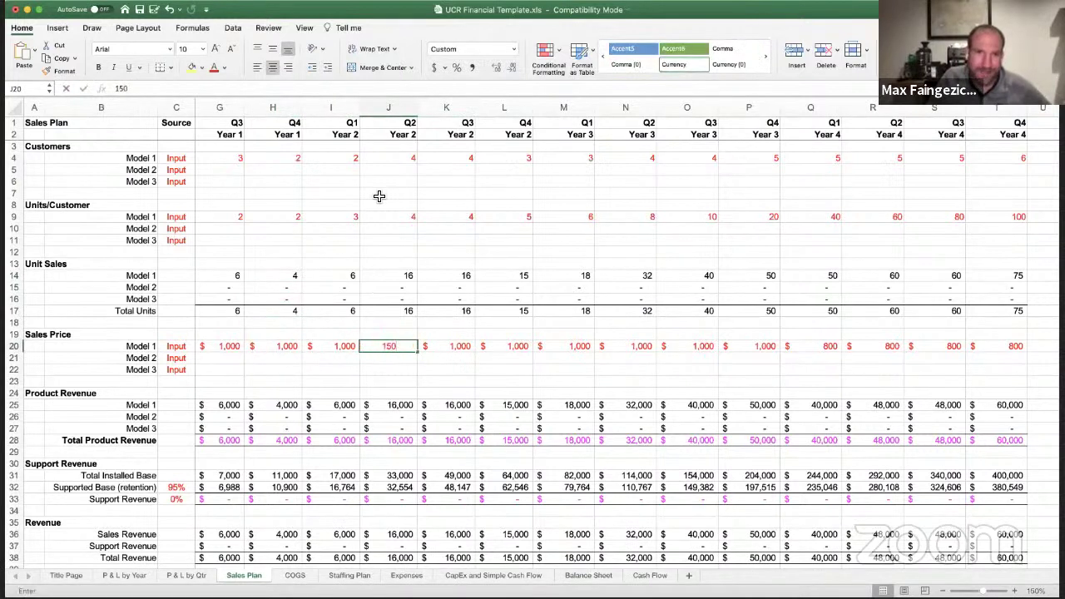
pyautogui.press('Return')
# - Copy the Year 2 Q2 Model 1 sales price across all quarters through Year 3 Q4
pyautogui.press('Up')
pyautogui.hotkey('ctrl', 'c')
pyautogui.hotkey('shift', 'Right')
pyautogui.hotkey('shift', 'Right')
pyautogui.hotkey('shift', 'Right')
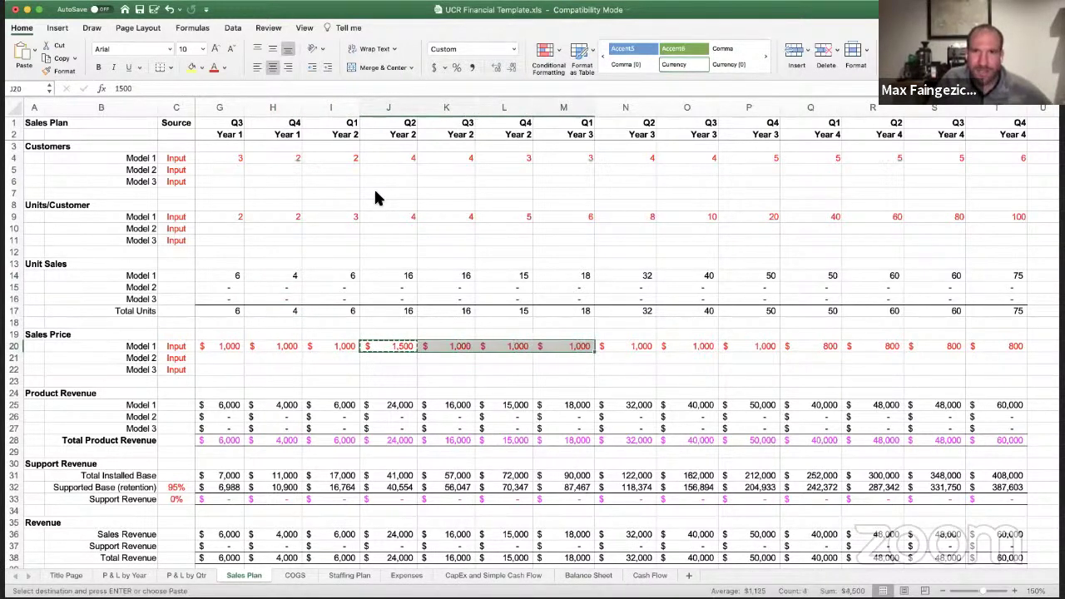
pyautogui.hotkey('shift', 'Right')
pyautogui.hotkey('shift', 'Right')
pyautogui.hotkey('shift', 'Right')
pyautogui.hotkey('ctrl', 'v')
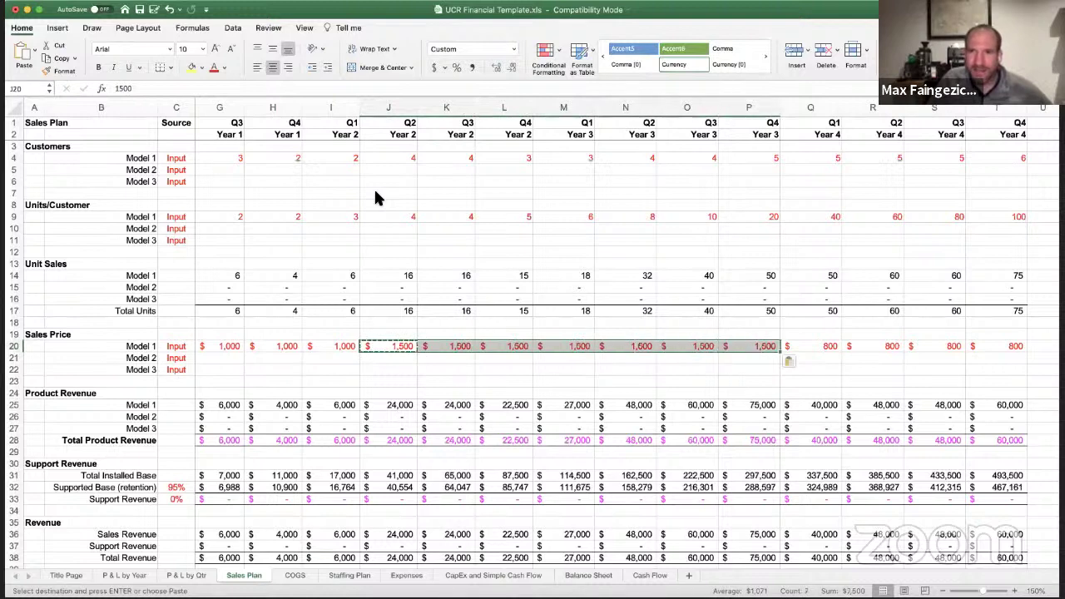
# - Set the Model 1 sales price for Year 4 Q1 to 5000
pyautogui.press('Right')
pyautogui.press('Right')
pyautogui.press('Right')
pyautogui.press('Right')
pyautogui.press('Right')
pyautogui.write('500')
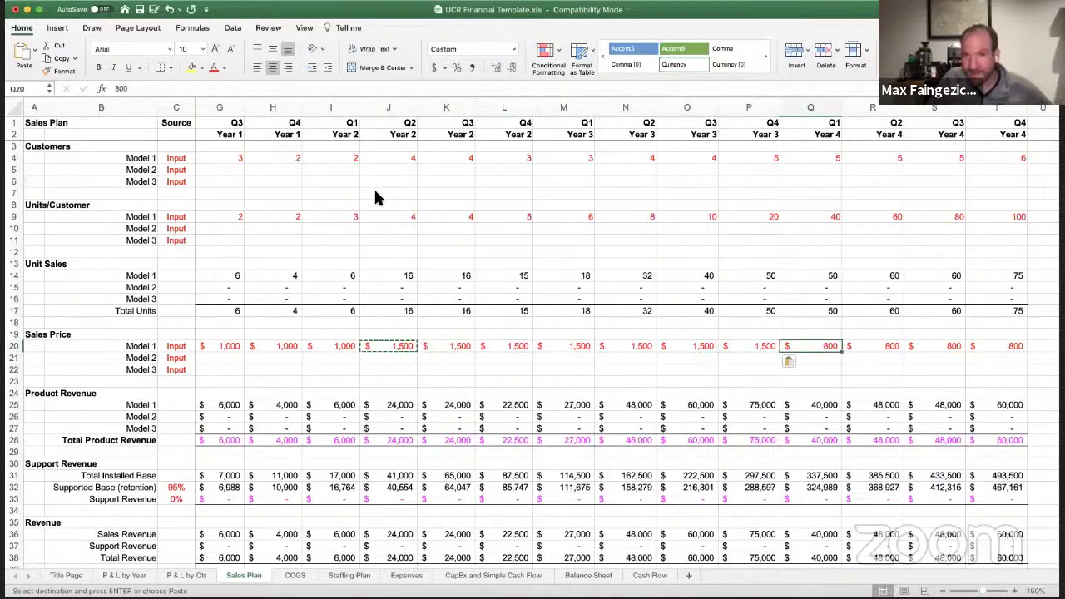
pyautogui.write('0')
pyautogui.press('Return')
# - Copy the Year 4 Q1 Model 1 sales price across the remaining quarters of Year 4
pyautogui.press('Up')
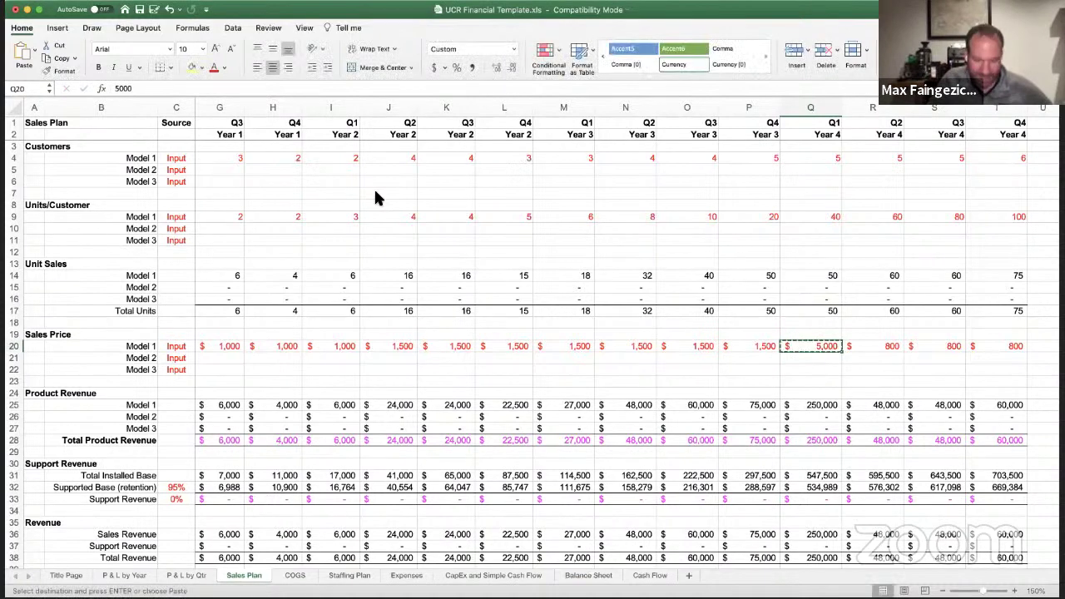
pyautogui.hotkey('ctrl', 'c')
pyautogui.hotkey('shift', 'Right')
pyautogui.hotkey('shift', 'Right')
pyautogui.hotkey('shift', 'Right')
pyautogui.press('Return')
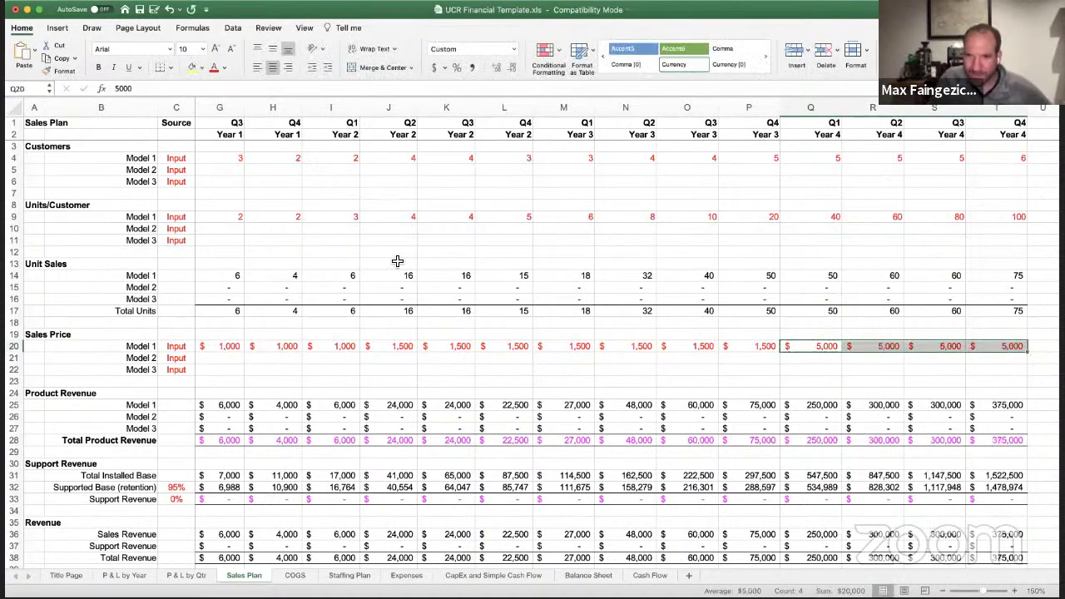
# - Examine the effect of the new prices on the Cash at end of period row of the Cash Flow sheet
pyautogui.click(644, 576)
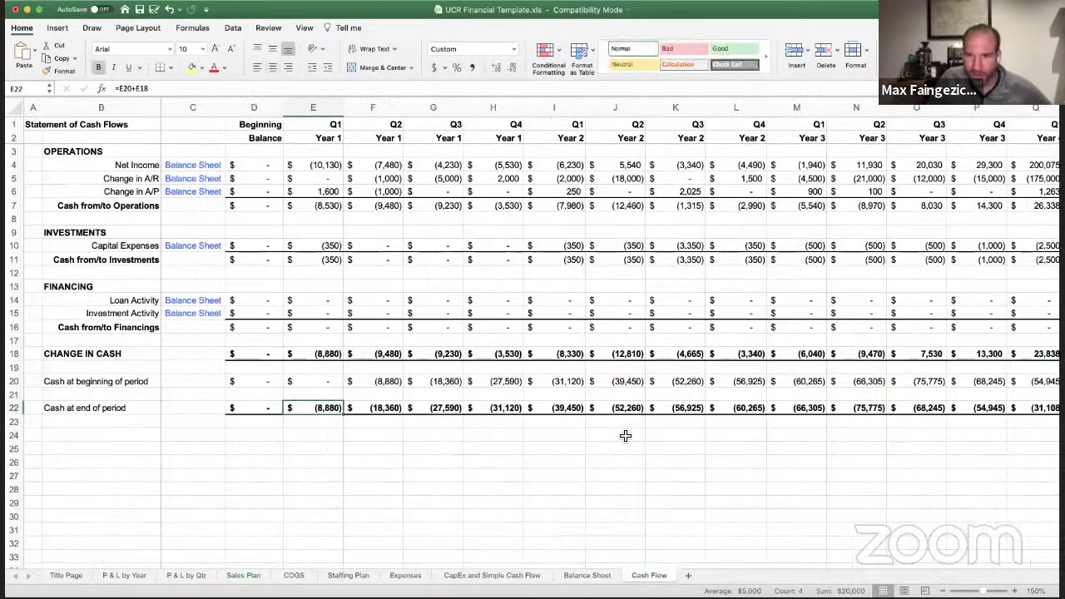
pyautogui.press('Right')
pyautogui.press('Right')
pyautogui.press('Right')
pyautogui.press('Right')
pyautogui.press('Right')
pyautogui.press('Right')
pyautogui.press('Right')
pyautogui.press('Right')
pyautogui.press('Right')
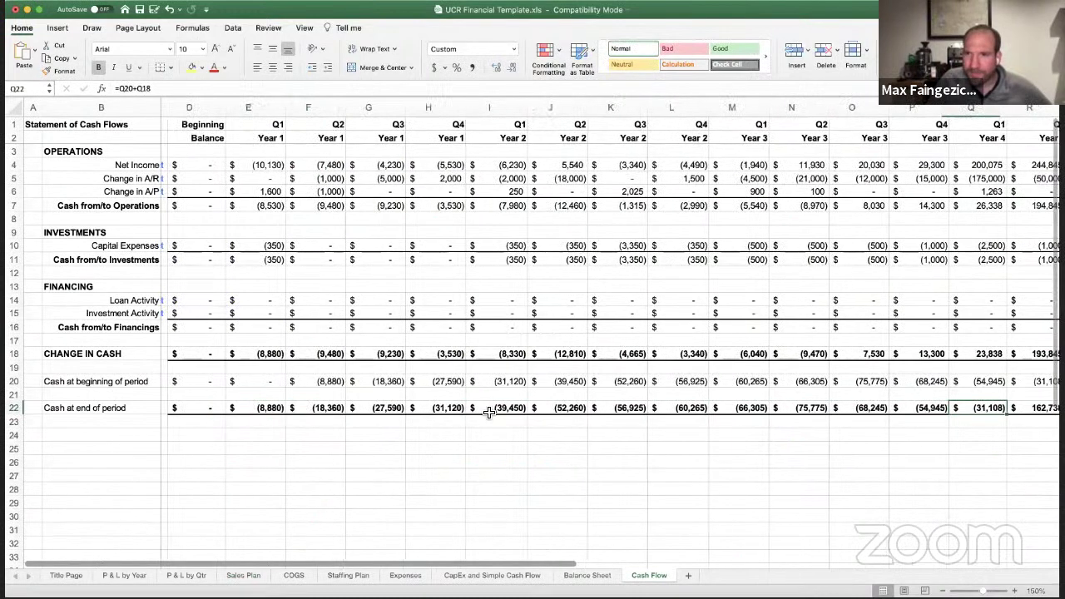
pyautogui.press('Right')
pyautogui.press('Right')
pyautogui.press('Left')
pyautogui.press('Left')
pyautogui.press('Left')
pyautogui.press('Left')
pyautogui.press('Left')
pyautogui.press('Left')
pyautogui.press('Left')
pyautogui.press('Left')
pyautogui.press('Left')
pyautogui.press('Left')
pyautogui.press('Left')
pyautogui.press('Left')
pyautogui.press('Left')
pyautogui.press('Left')
pyautogui.press('Left')
pyautogui.press('Left')
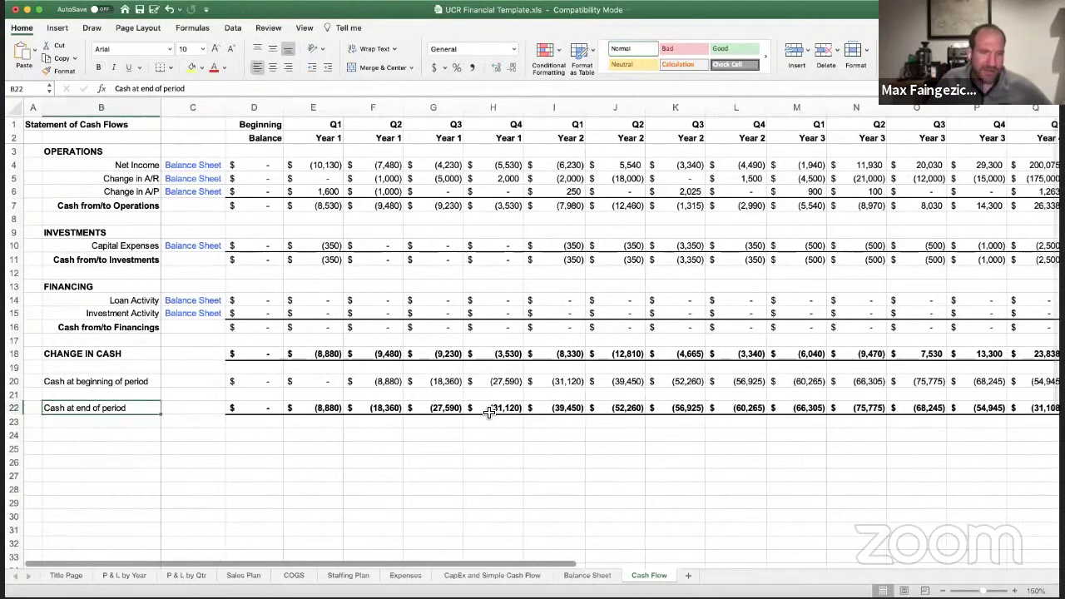
# - Trace the cash at end of period quarter by quarter from Year 1 Q1 into Year 4
pyautogui.press('Right')
pyautogui.press('Right')
pyautogui.press('Right')
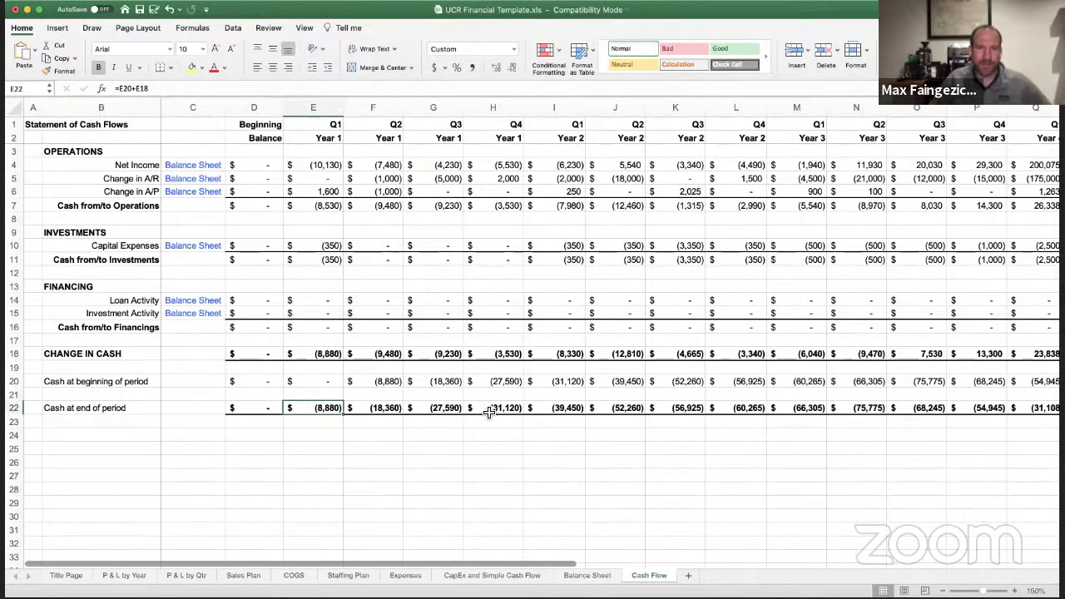
pyautogui.press('Right')
pyautogui.press('Right')
pyautogui.press('Right')
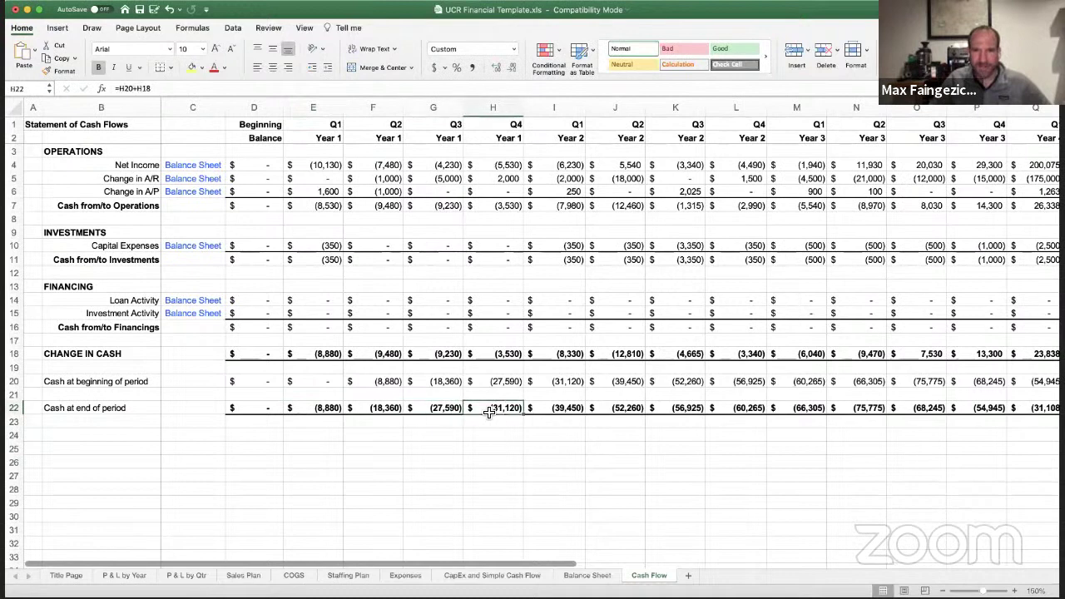
pyautogui.press('Right')
pyautogui.press('Right')
pyautogui.press('Right')
pyautogui.press('Right')
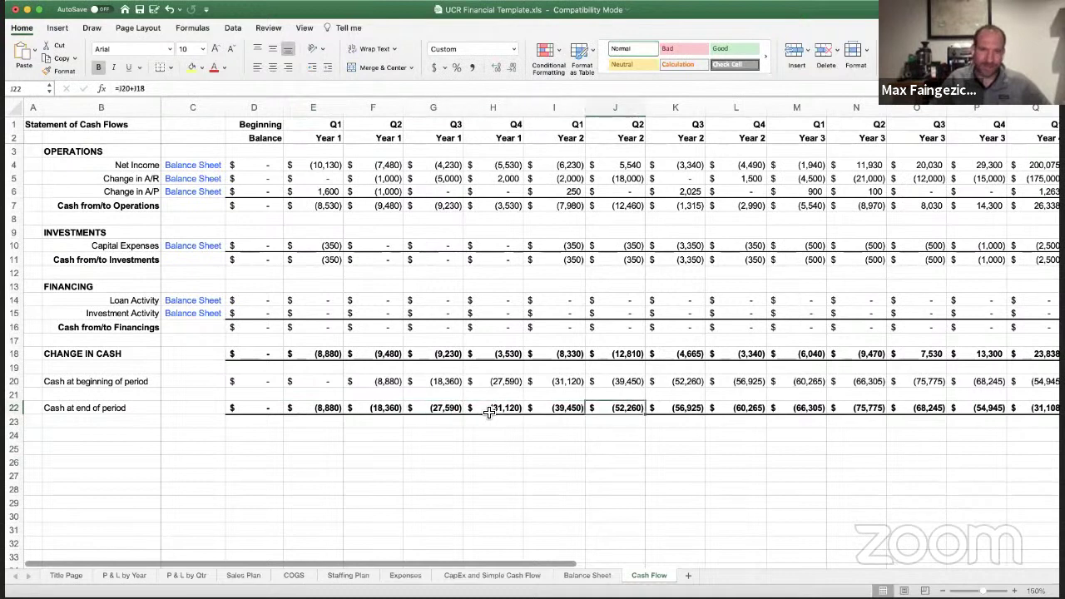
pyautogui.press('Right')
pyautogui.press('Right')
pyautogui.press('Right')
pyautogui.press('Right')
pyautogui.press('Right')
pyautogui.press('Right')
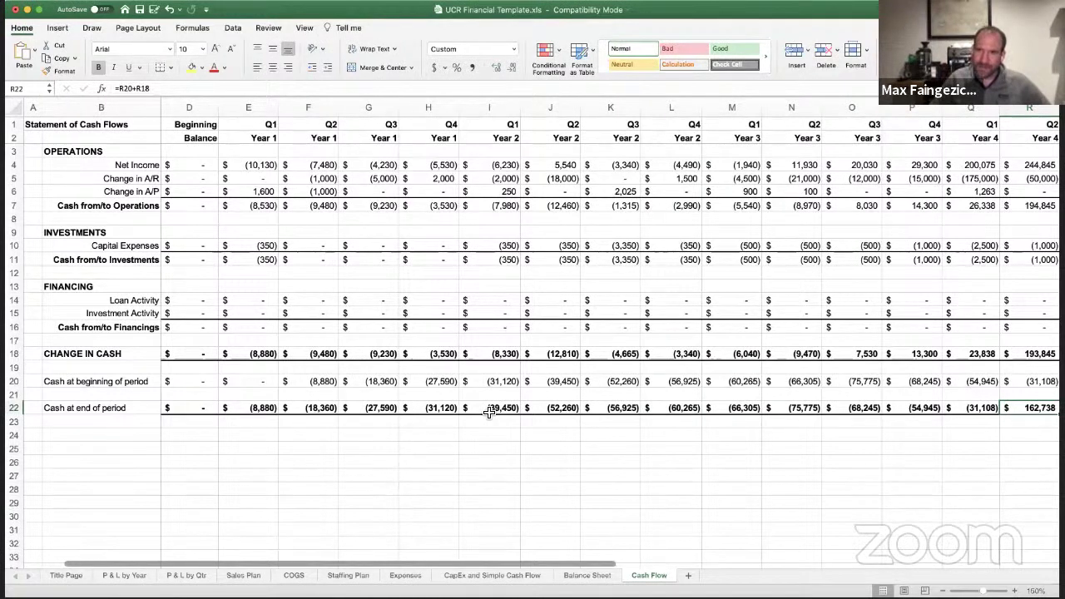
pyautogui.hscroll(2, 489, 414)
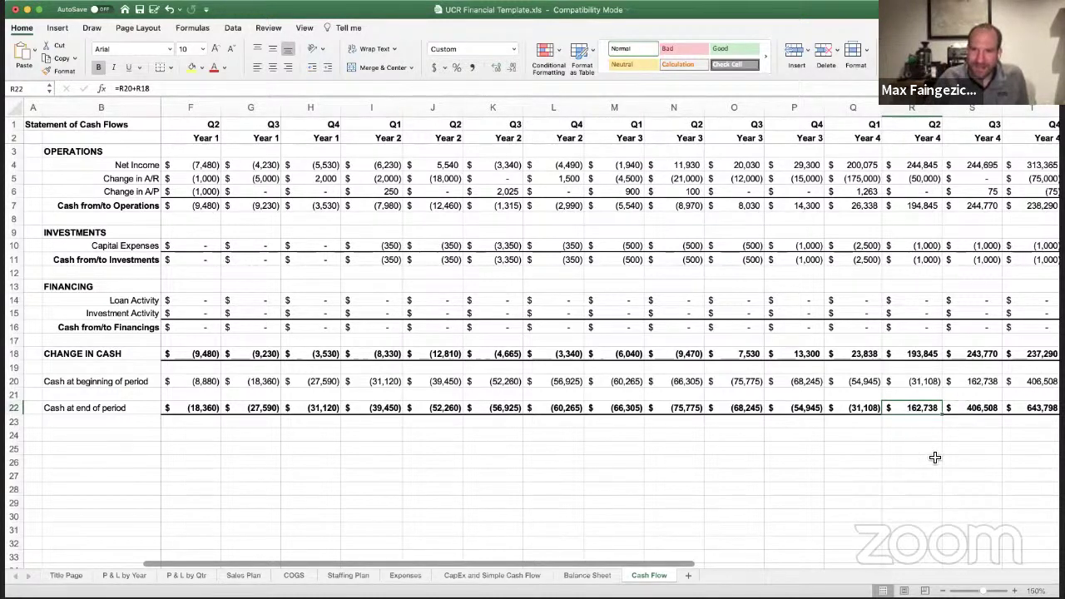
# - Locate the quarter with the lowest cash at end of period, checking back from Year 4 Q2 to Year 3 Q2
pyautogui.press('Left')
pyautogui.press('Left')
pyautogui.press('Left')
pyautogui.press('Left')
pyautogui.press('Left')
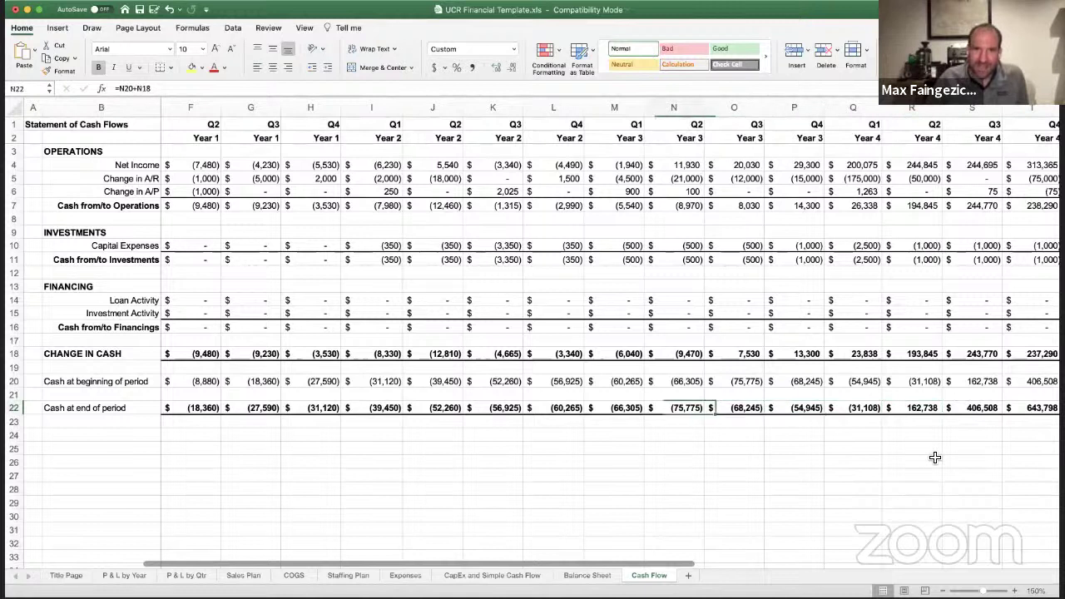
pyautogui.press('Right')
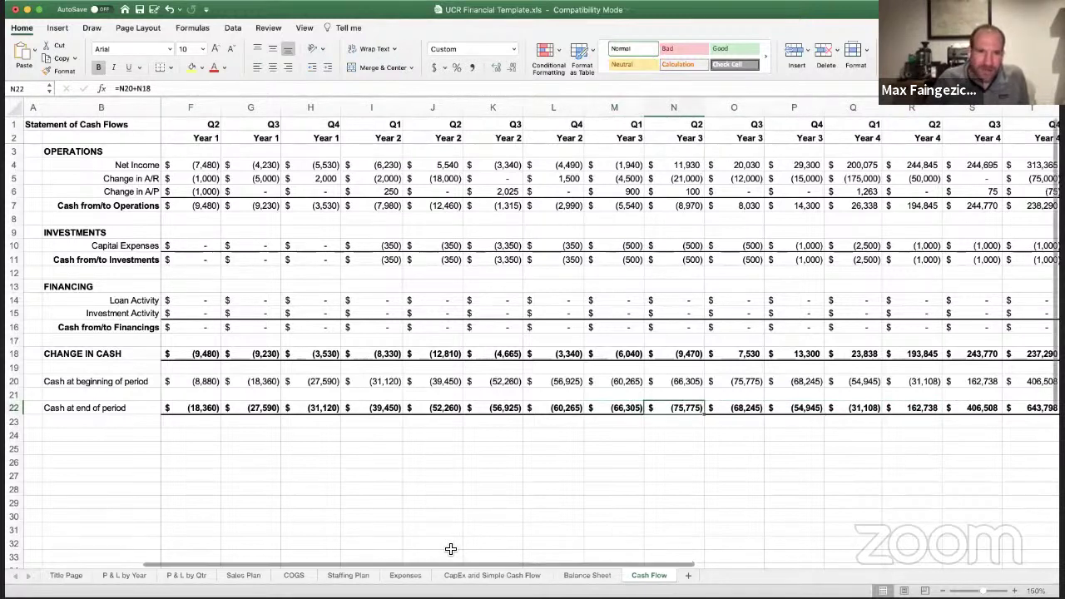
# - Review the Balance Sheet and Expenses sheets, and open the CapEx and Simple Cash Flow sheet
pyautogui.click(585, 577)
pyautogui.scroll(-4, 517, 564)
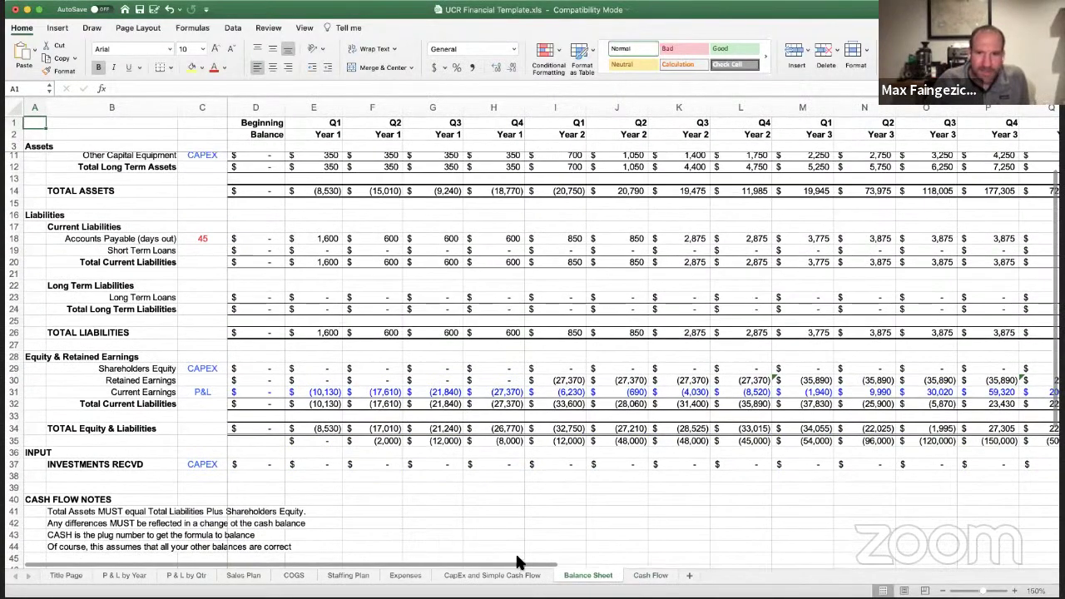
pyautogui.click(413, 576)
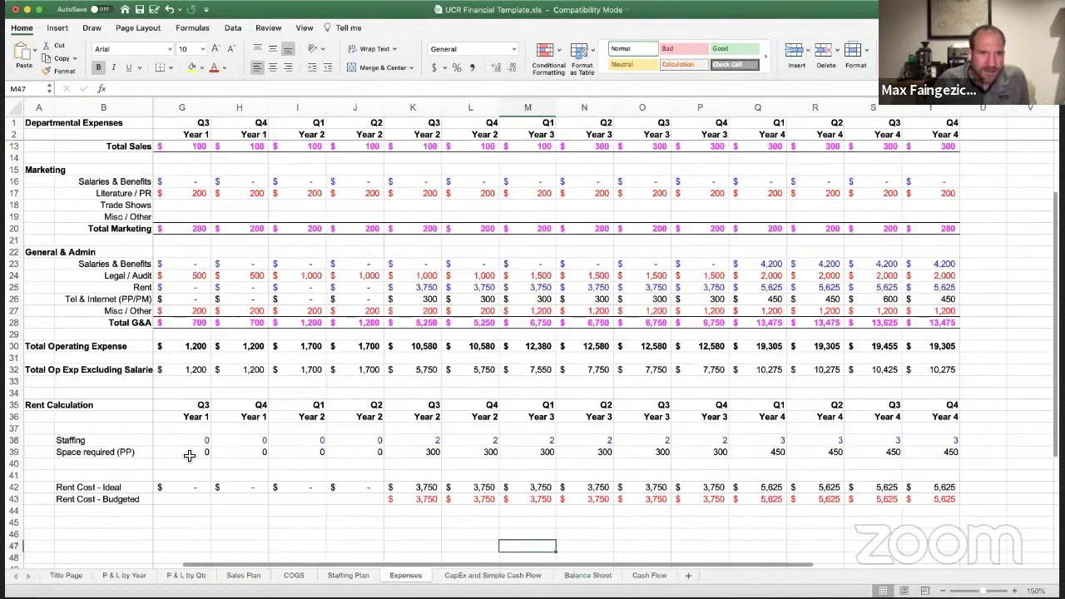
pyautogui.scroll(5, 211, 476)
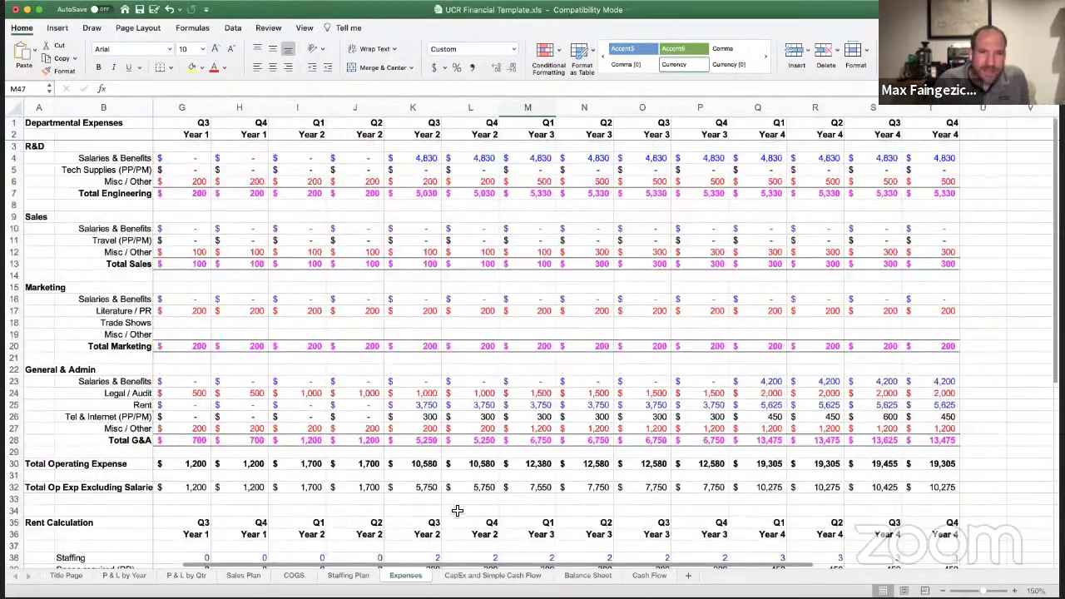
pyautogui.click(516, 577)
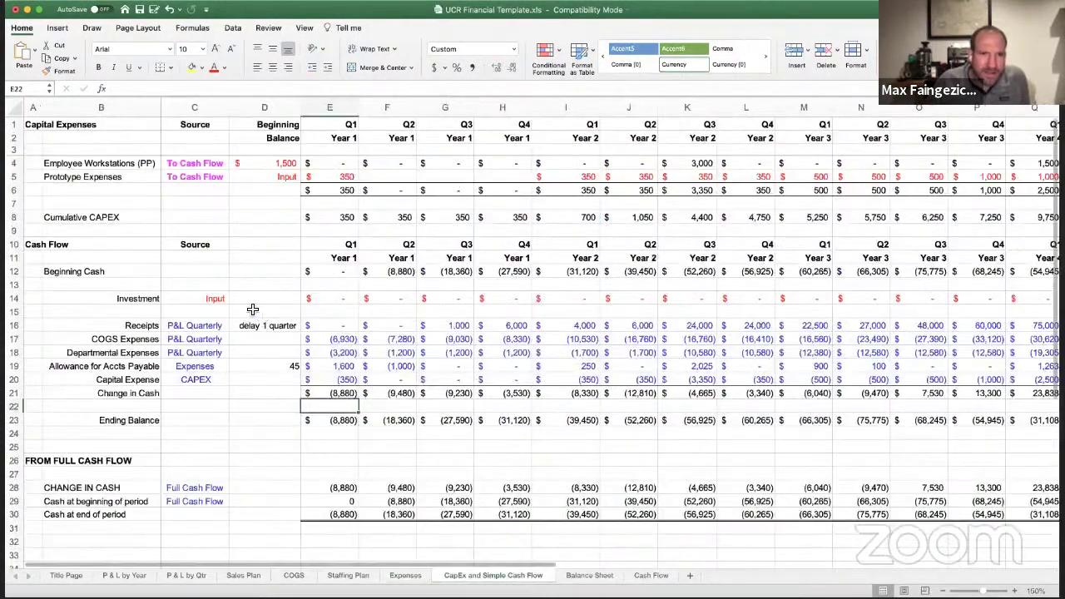
# - Set the Year 1 Q1 investment to 100,000 in the Cash Flow section
pyautogui.click(370, 302)
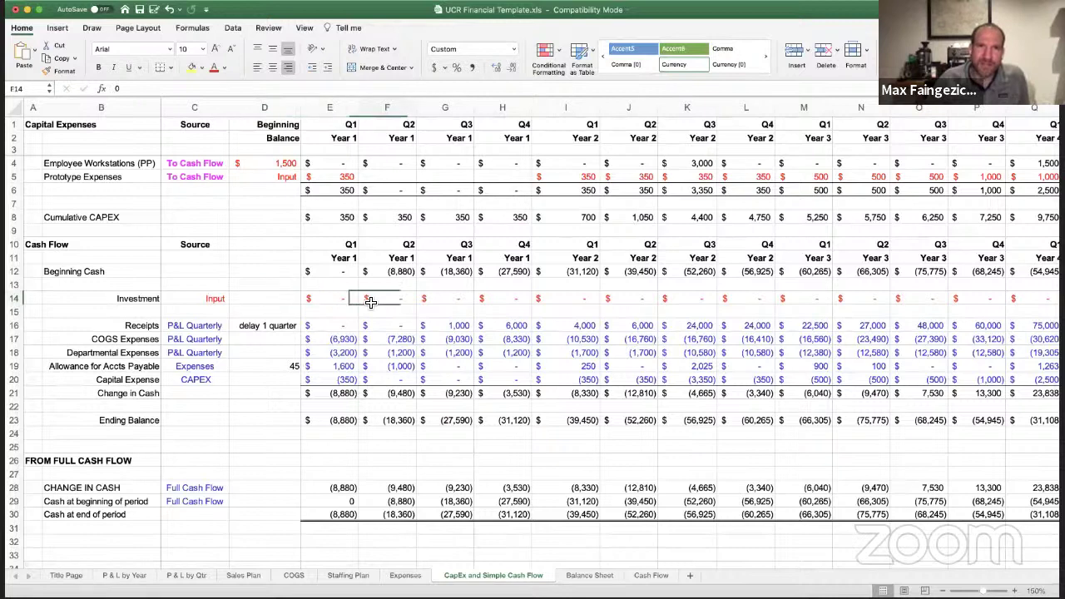
pyautogui.press('Right')
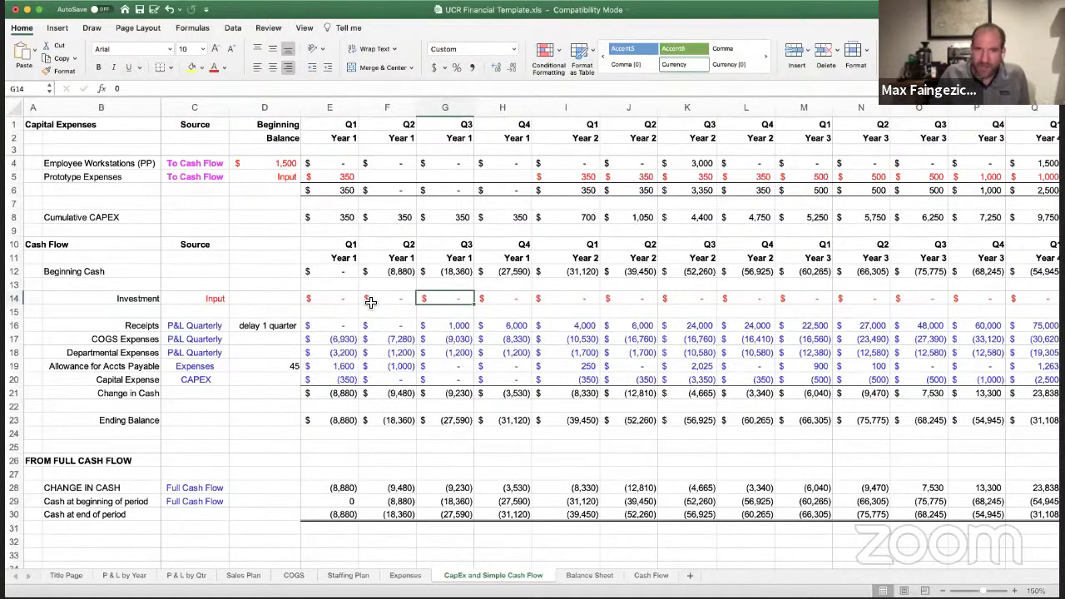
pyautogui.write('10')
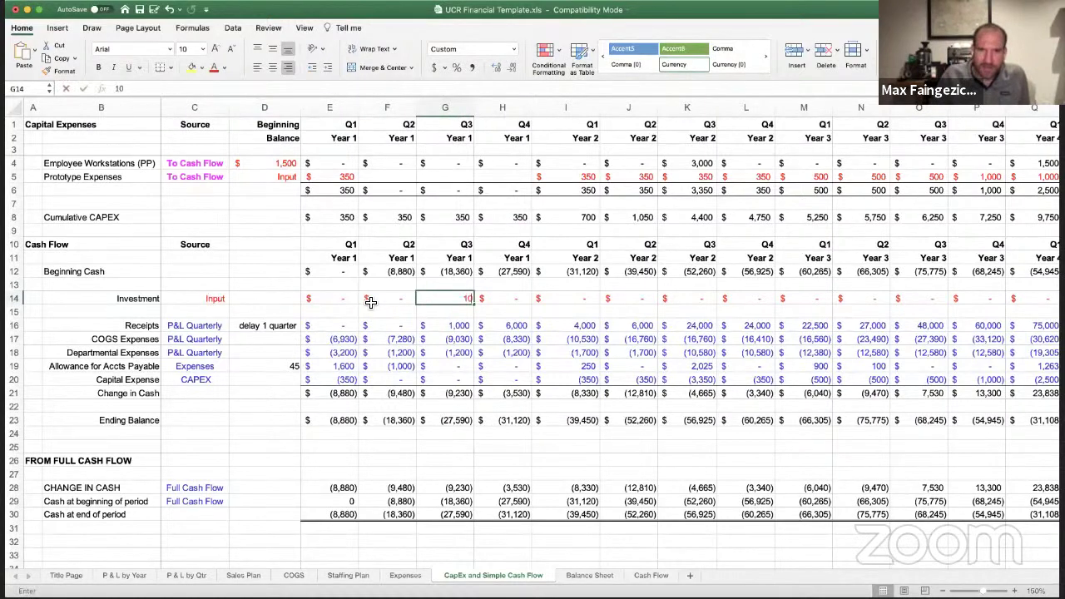
pyautogui.press('Escape')
pyautogui.press('Left')
pyautogui.press('Left')
pyautogui.write('1')
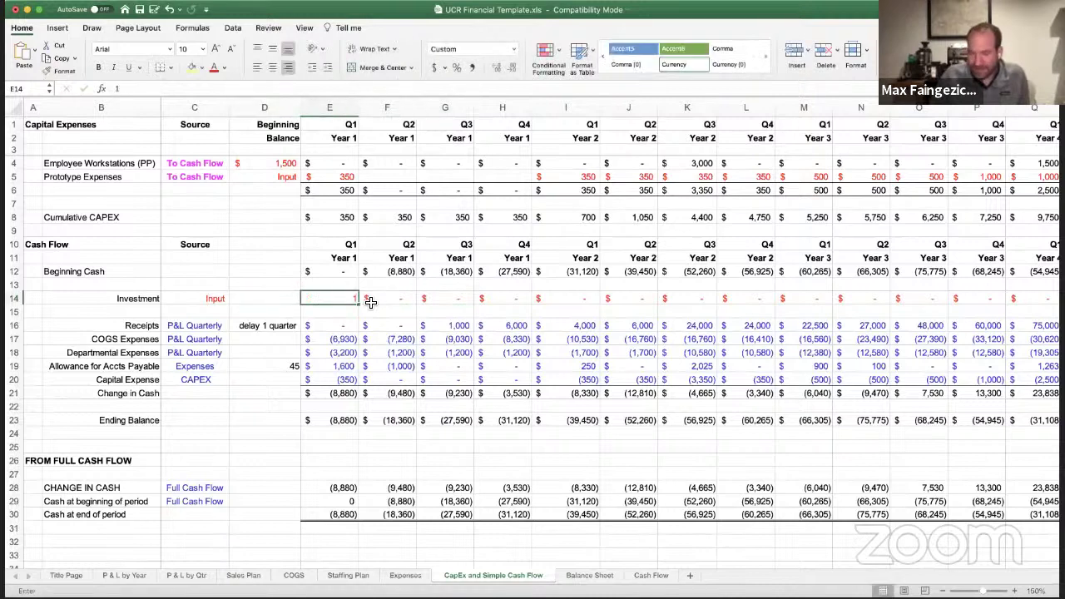
pyautogui.press('Return')
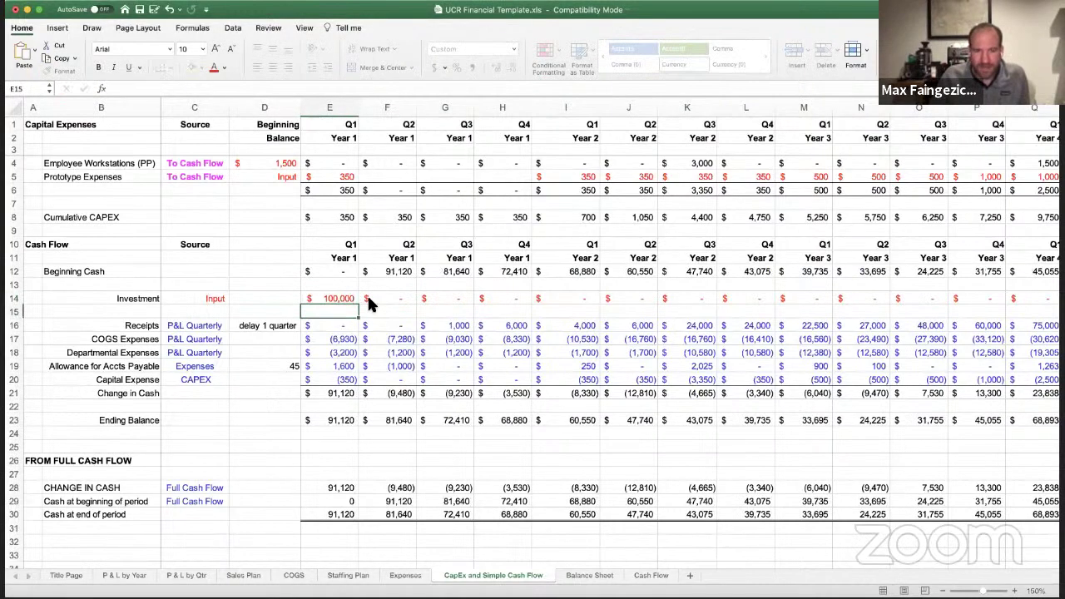
# - Trace the cash at end of period under From Full Cash Flow from Year 1 Q1 into Year 4
pyautogui.press('Down')
pyautogui.press('Down')
pyautogui.press('Down')
pyautogui.press('Down')
pyautogui.press('Down')
pyautogui.press('Down')
pyautogui.press('Down')
pyautogui.press('Down')
pyautogui.press('Down')
pyautogui.press('Down')
pyautogui.press('Down')
pyautogui.press('Down')
pyautogui.press('Down')
pyautogui.press('Down')
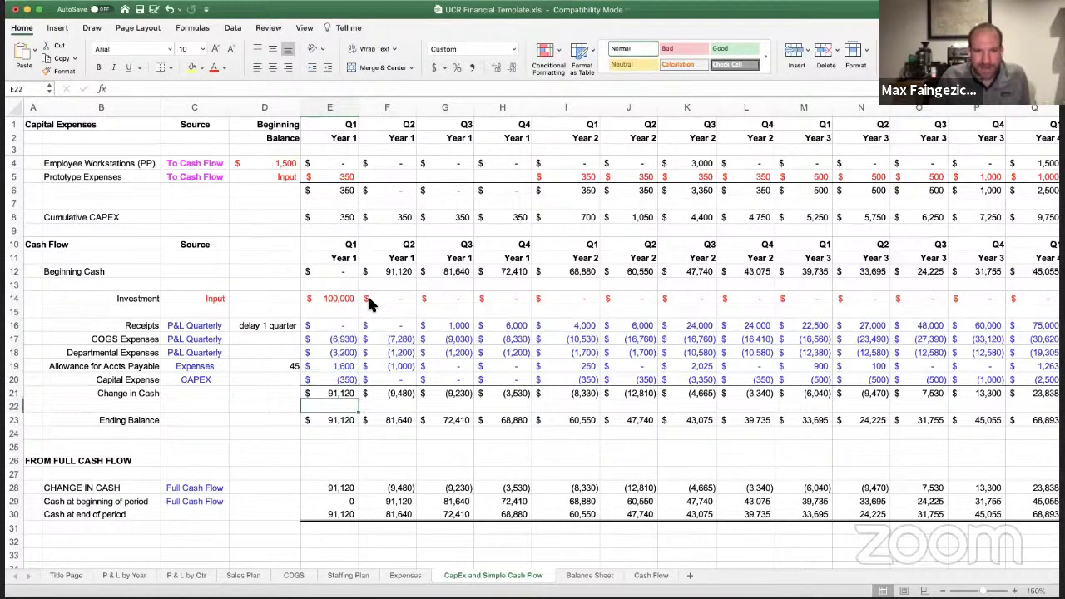
pyautogui.press('Down')
pyautogui.press('Right')
pyautogui.press('Right')
pyautogui.press('Right')
pyautogui.press('Right')
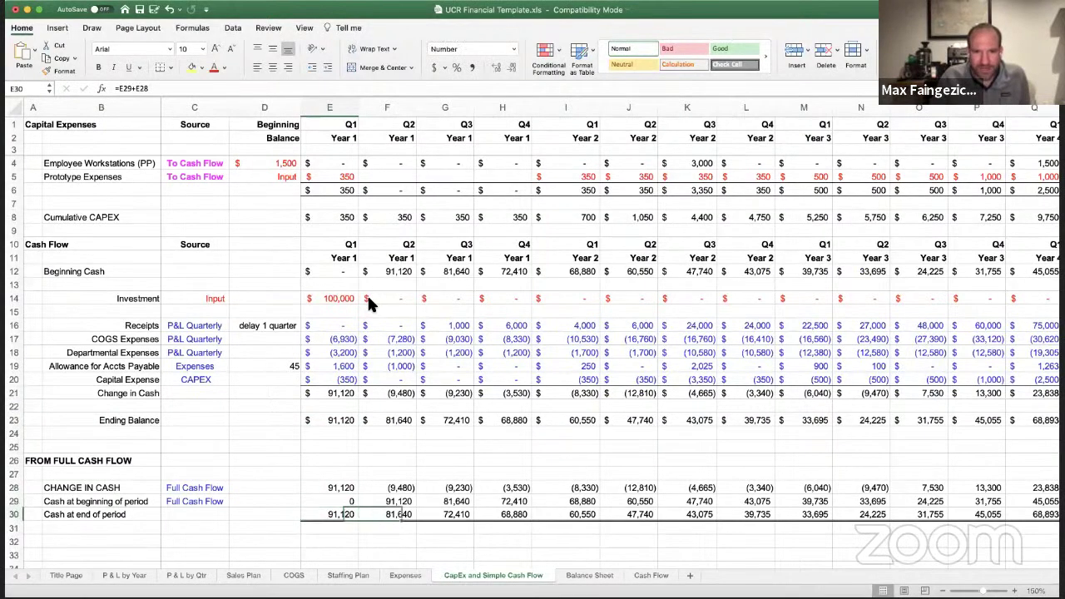
pyautogui.press('Right')
pyautogui.press('Right')
pyautogui.press('Right')
pyautogui.press('Right')
pyautogui.press('Right')
pyautogui.press('Right')
pyautogui.press('Right')
pyautogui.press('Right')
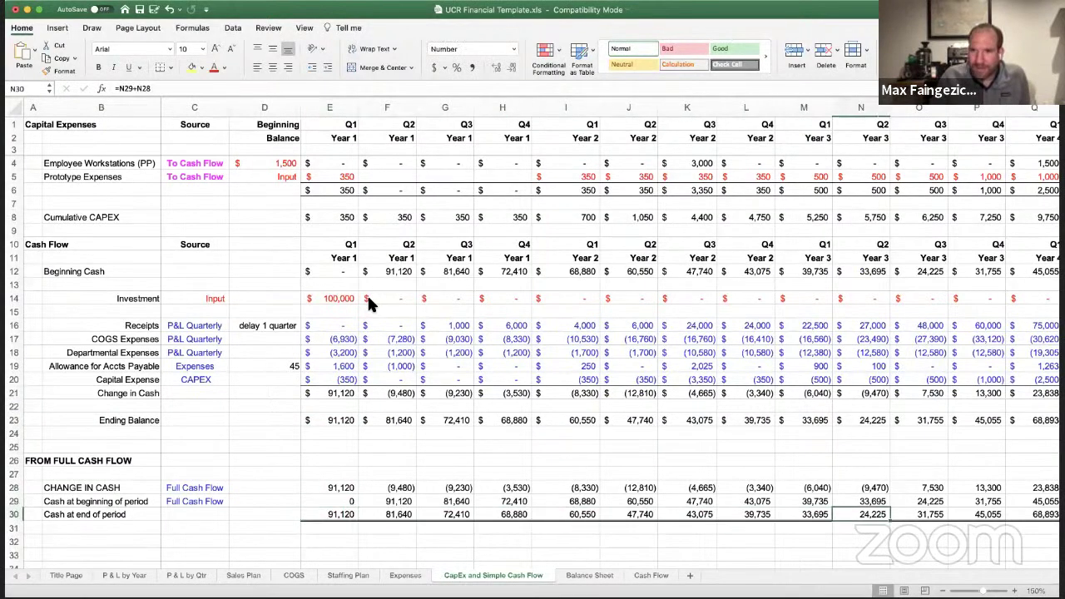
pyautogui.press('Right')
pyautogui.press('Right')
pyautogui.press('Right')
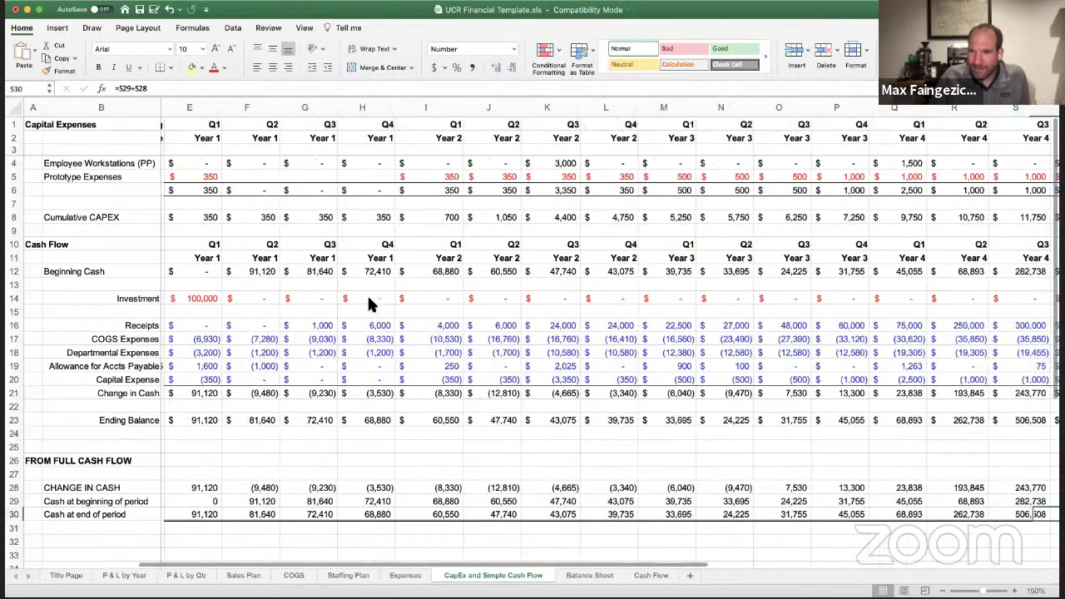
# - Review the cash at end of period row back from Year 4 to Year 1 Q1
pyautogui.press('Left')
pyautogui.press('Left')
pyautogui.press('Left')
pyautogui.press('Left')
pyautogui.press('Left')
pyautogui.press('Left')
pyautogui.press('Left')
pyautogui.press('Left')
pyautogui.press('Left')
pyautogui.press('Left')
pyautogui.press('Left')
pyautogui.press('Left')
pyautogui.press('Left')
pyautogui.press('Left')
pyautogui.press('Left')
pyautogui.press('Left')
pyautogui.press('Left')
pyautogui.press('Left')
pyautogui.press('Left')
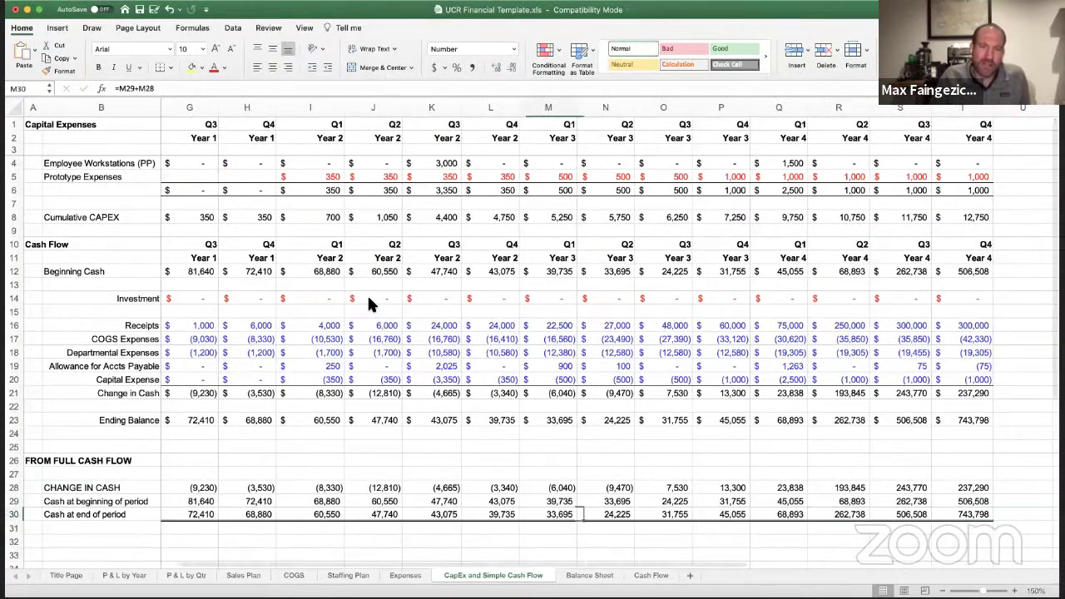
pyautogui.press('Right')
pyautogui.press('Right')
pyautogui.press('Right')
pyautogui.press('Right')
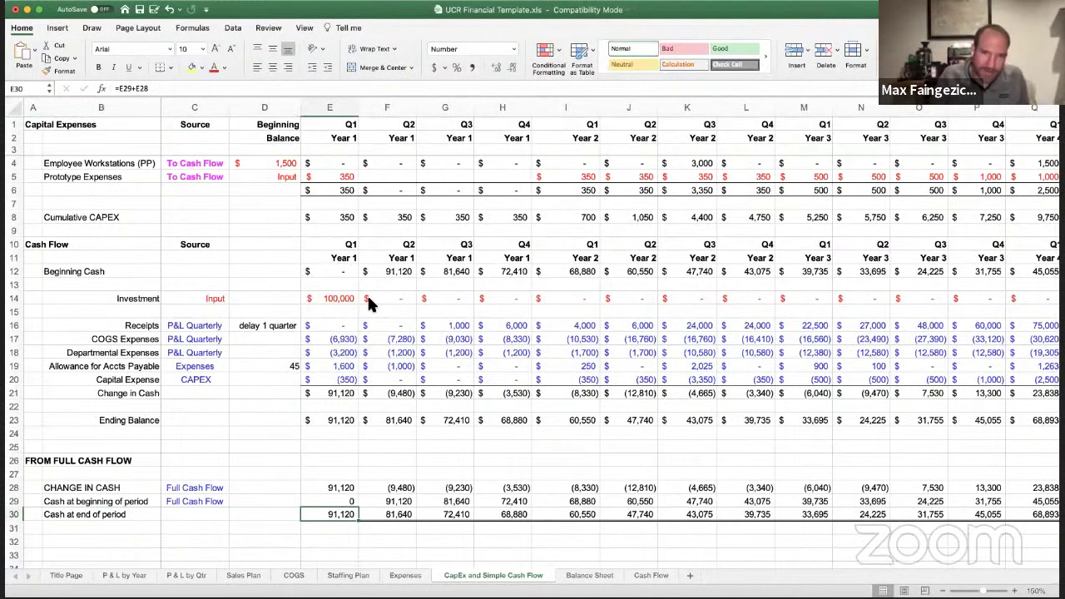
# - Reduce the Year 1 Q1 investment to 50,000
pyautogui.press('Up')
pyautogui.press('Up')
pyautogui.press('Up')
pyautogui.press('Up')
pyautogui.press('Up')
pyautogui.press('Up')
pyautogui.press('Up')
pyautogui.press('Up')
pyautogui.press('Up')
pyautogui.press('Up')
pyautogui.press('Up')
pyautogui.press('Up')
pyautogui.press('Up')
pyautogui.press('Up')
pyautogui.press('Up')
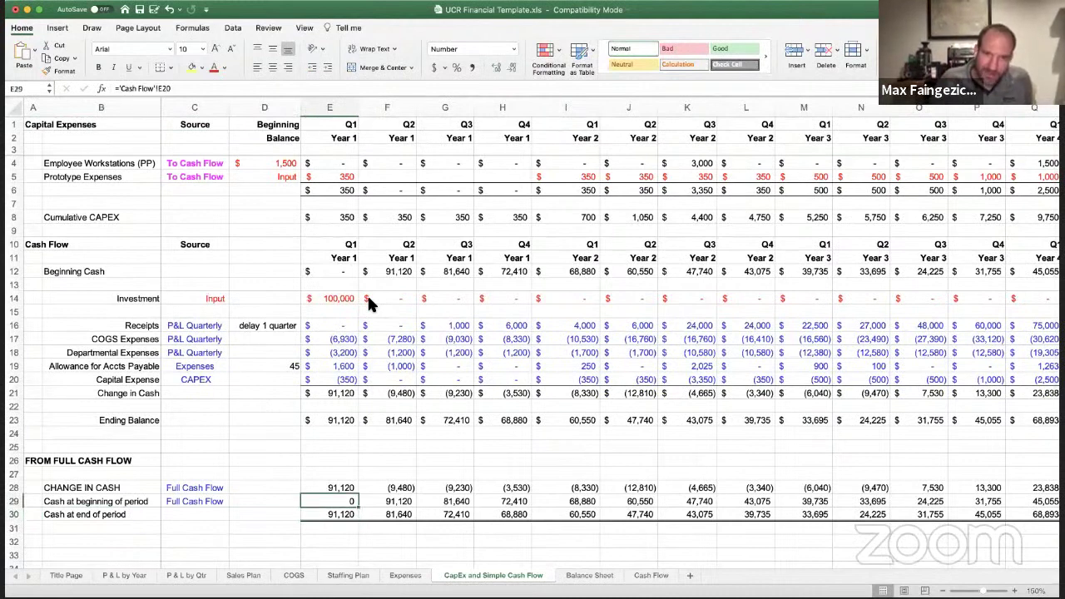
pyautogui.press('Up')
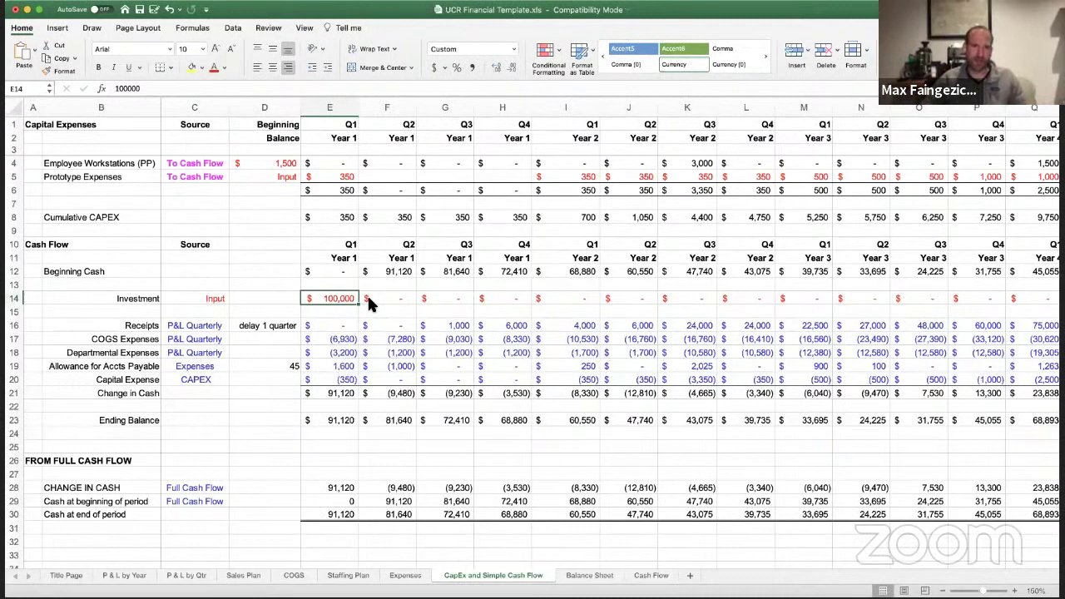
pyautogui.write('50,')
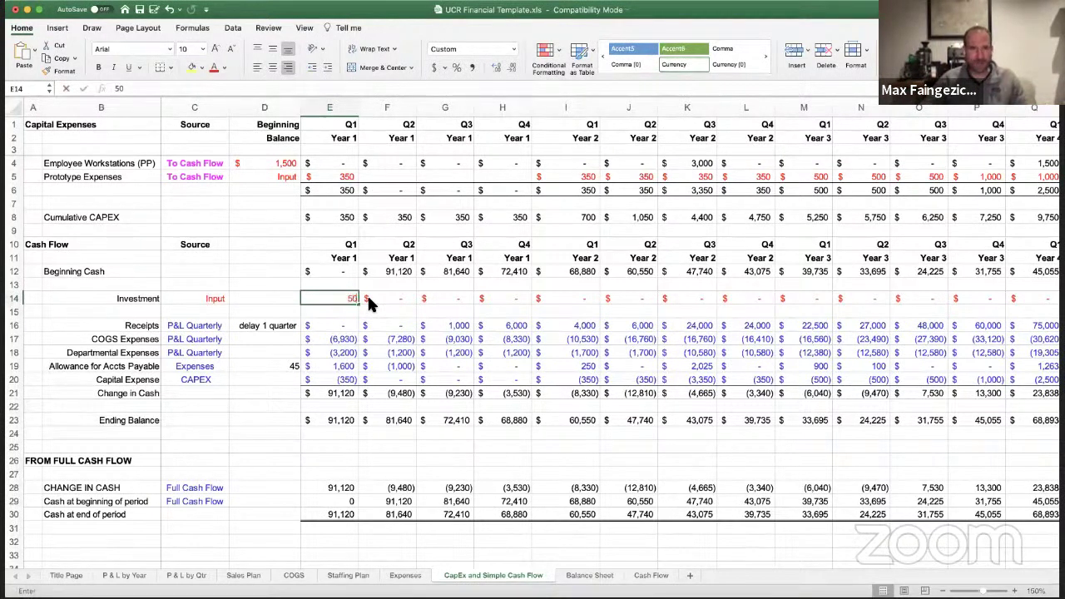
pyautogui.write('000')
pyautogui.press('Return')
# - Check the cash at end of period from Year 1 Q1 through Year 2 for the quarter when money runs out
pyautogui.press('Down')
pyautogui.press('Down')
pyautogui.press('Down')
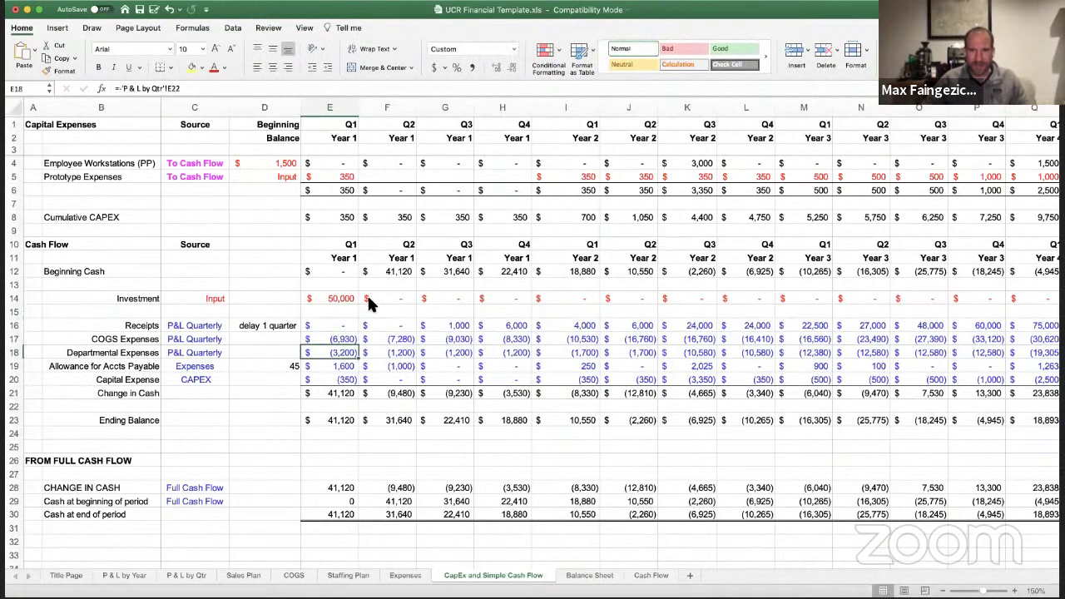
pyautogui.press('Down')
pyautogui.press('Down')
pyautogui.press('Down')
pyautogui.press('Down')
pyautogui.press('Down')
pyautogui.press('Down')
pyautogui.press('Down')
pyautogui.press('Down')
pyautogui.press('Down')
pyautogui.press('Down')
pyautogui.press('Down')
pyautogui.press('Down')
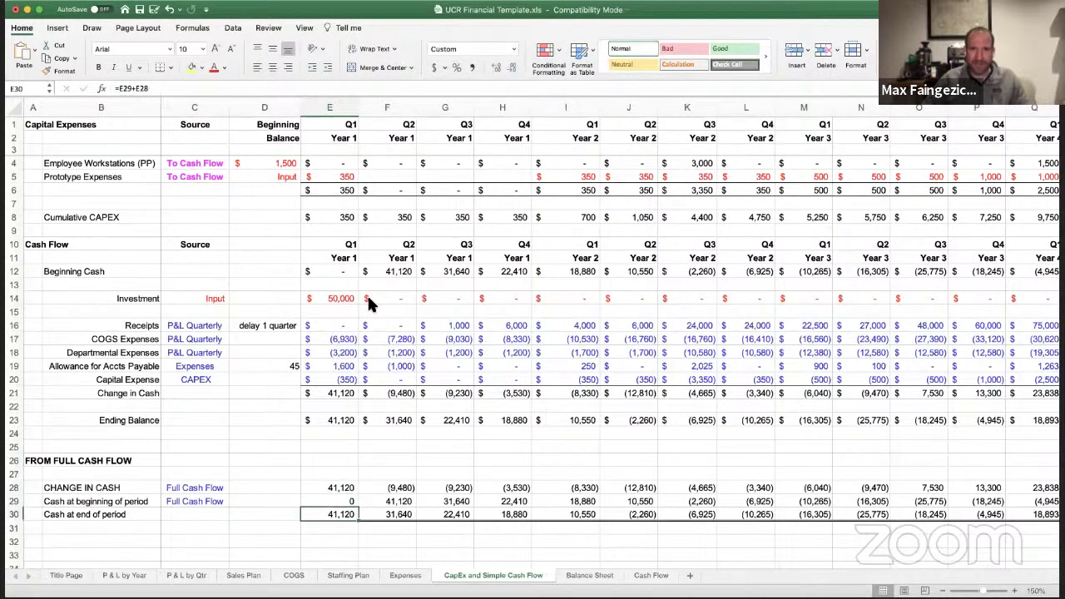
pyautogui.press('Right')
pyautogui.press('Right')
pyautogui.press('Right')
pyautogui.press('Right')
pyautogui.press('Right')
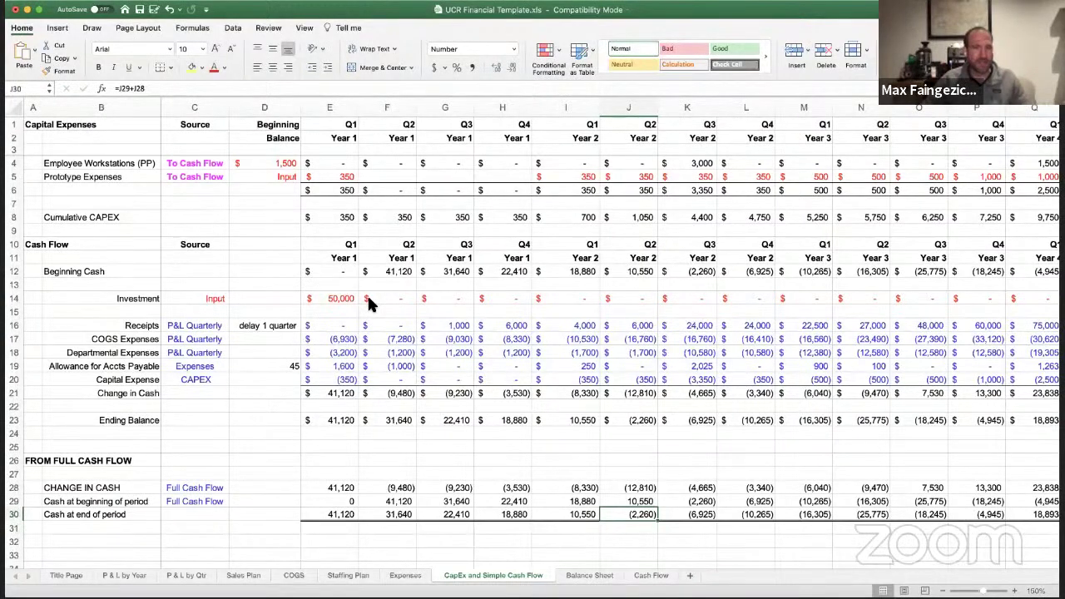
pyautogui.press('Left')
pyautogui.press('Right')
pyautogui.press('Right')
pyautogui.press('Left')
pyautogui.press('Up')
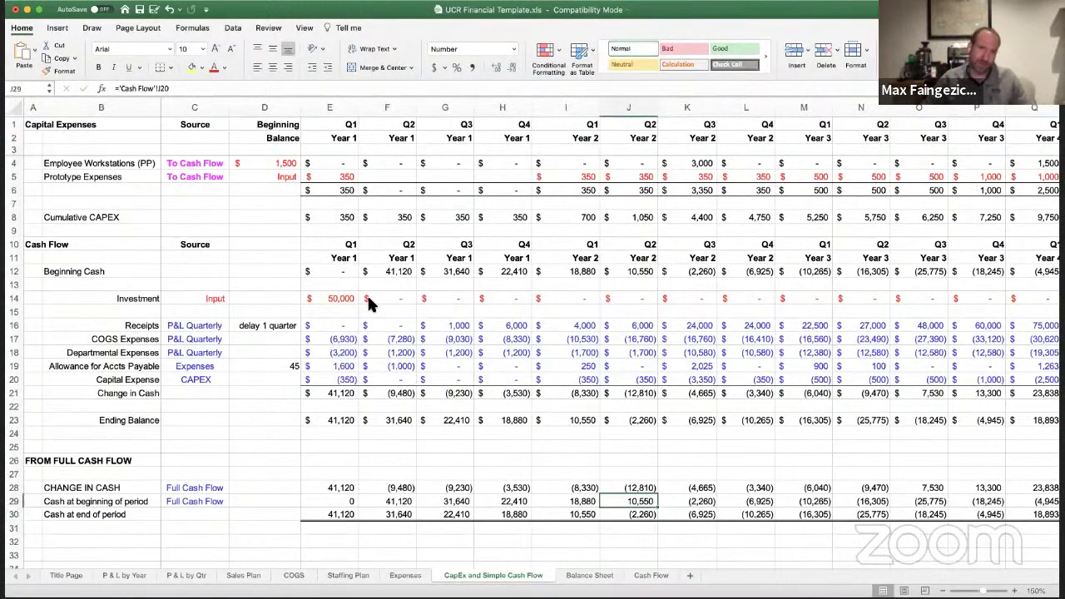
# - Add a second investment of 50,000 in Year 2 Q1
pyautogui.press('Up')
pyautogui.press('Up')
pyautogui.press('Up')
pyautogui.press('Up')
pyautogui.press('Up')
pyautogui.press('Up')
pyautogui.press('Up')
pyautogui.press('Up')
pyautogui.press('Up')
pyautogui.press('Up')
pyautogui.press('Up')
pyautogui.press('Up')
pyautogui.press('Up')
pyautogui.press('Up')
pyautogui.press('Up')
pyautogui.press('Left')
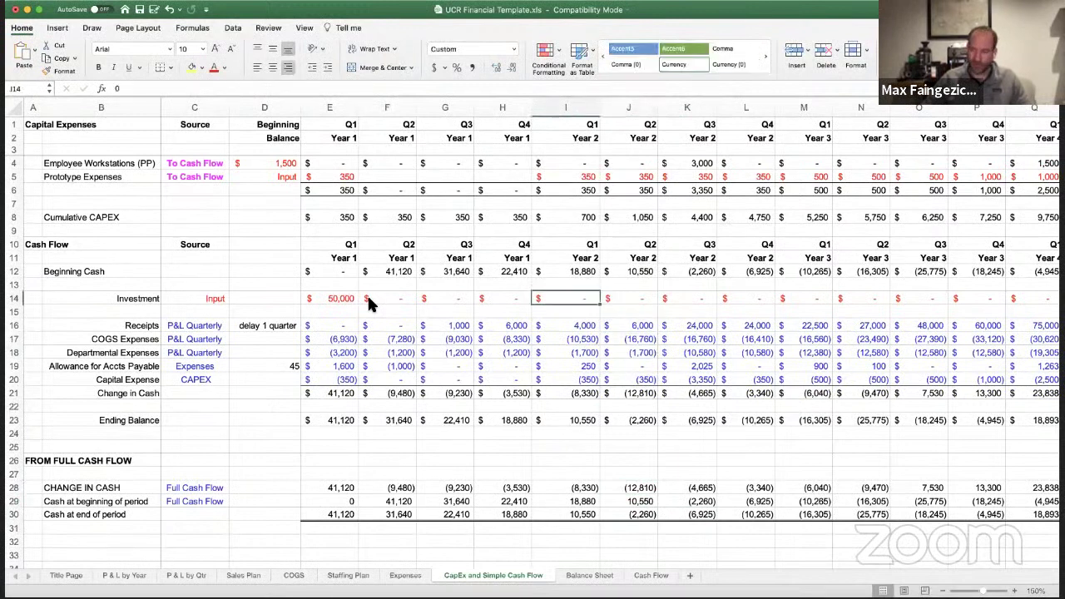
pyautogui.write('50000')
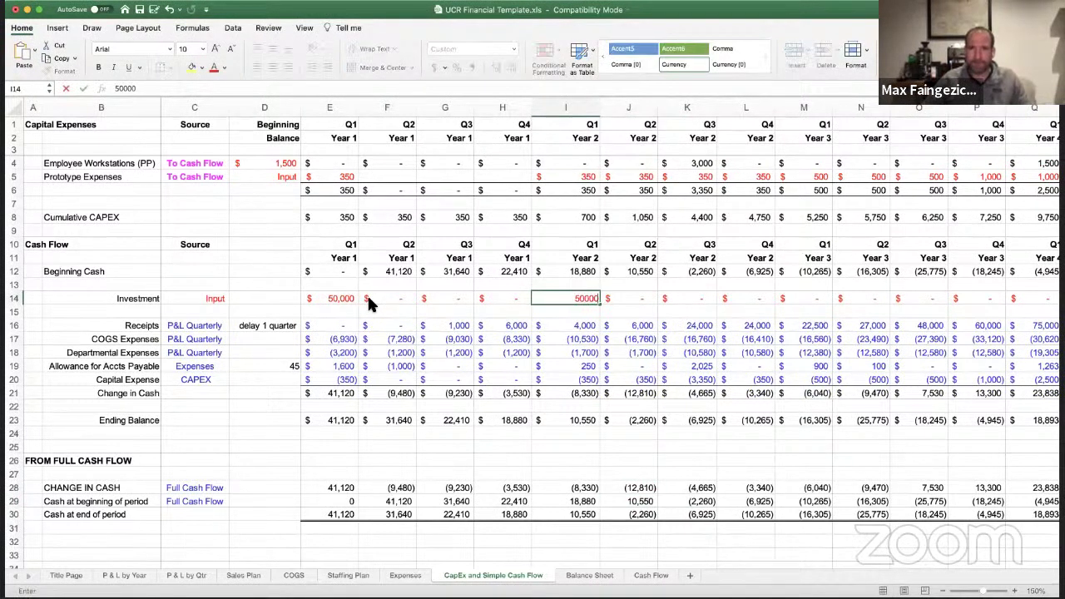
pyautogui.press('Left')
pyautogui.press('Left')
pyautogui.press('Left')
pyautogui.press('Left')
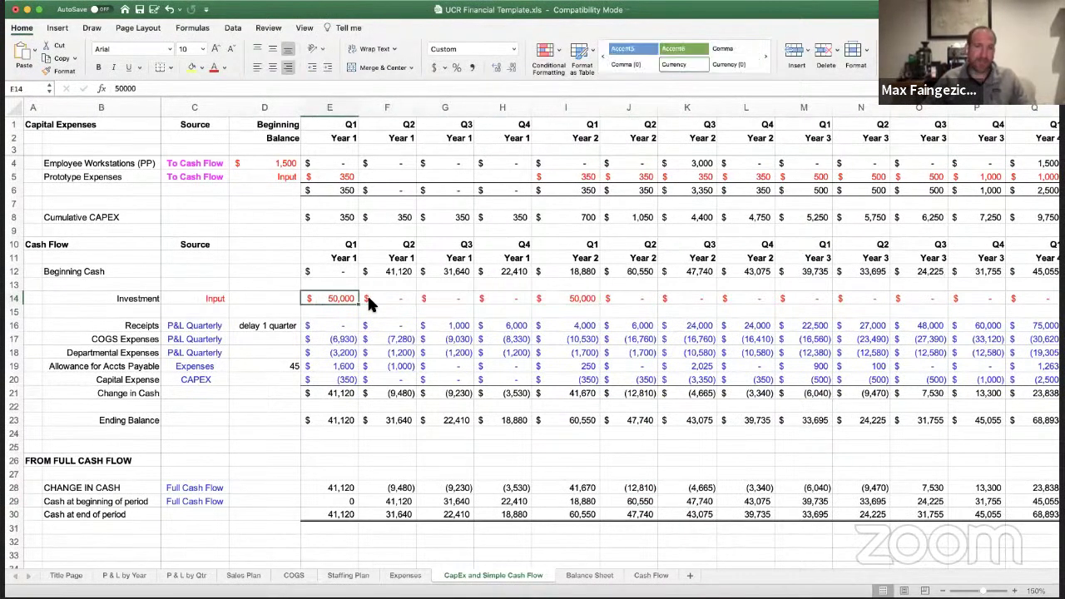
# - Set the Year 1 Q1 investment to 30,000
pyautogui.press('Right')
pyautogui.press('Left')
pyautogui.press('Right')
pyautogui.press('Right')
pyautogui.press('super+c')
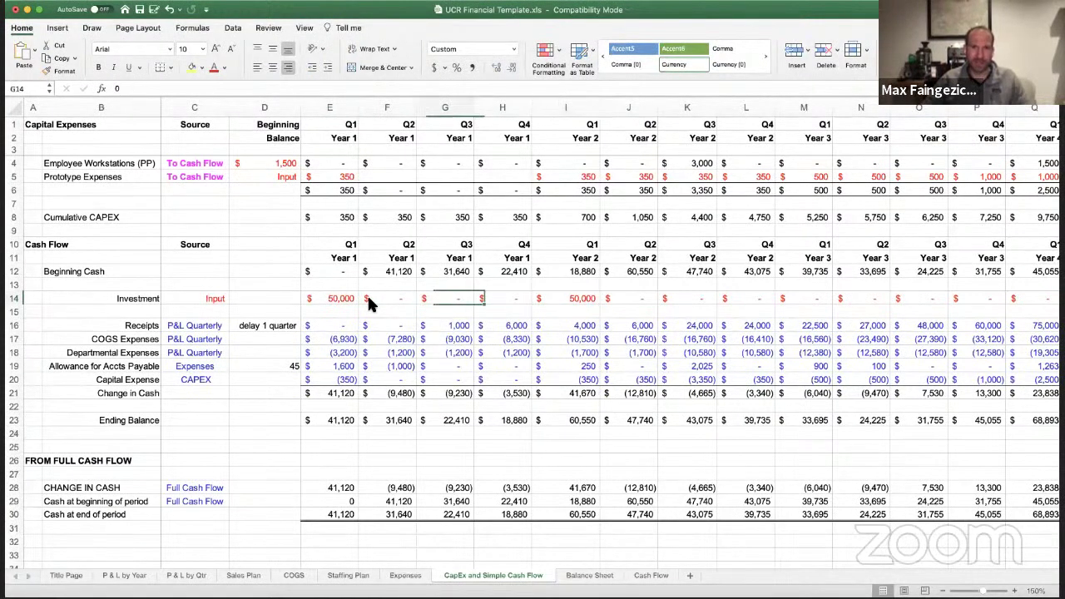
pyautogui.press('Left')
pyautogui.press('Left')
pyautogui.write('30000')
pyautogui.press('Tab')
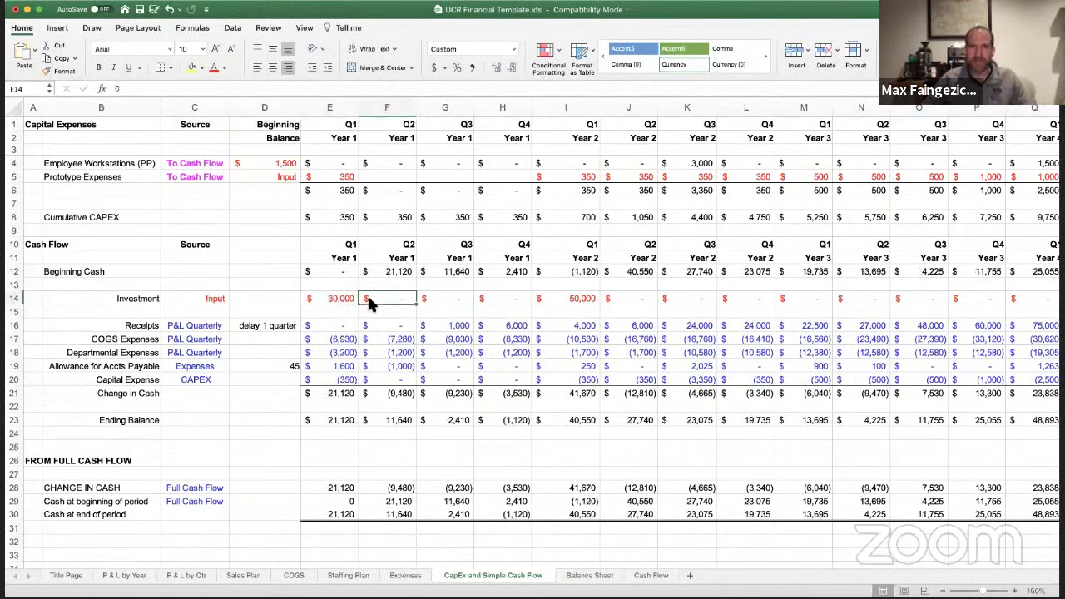
# - Enter an investment of 75,000 in Year 1 Q4 and clear the Year 2 Q1 investment
pyautogui.press('Right')
pyautogui.press('Right')
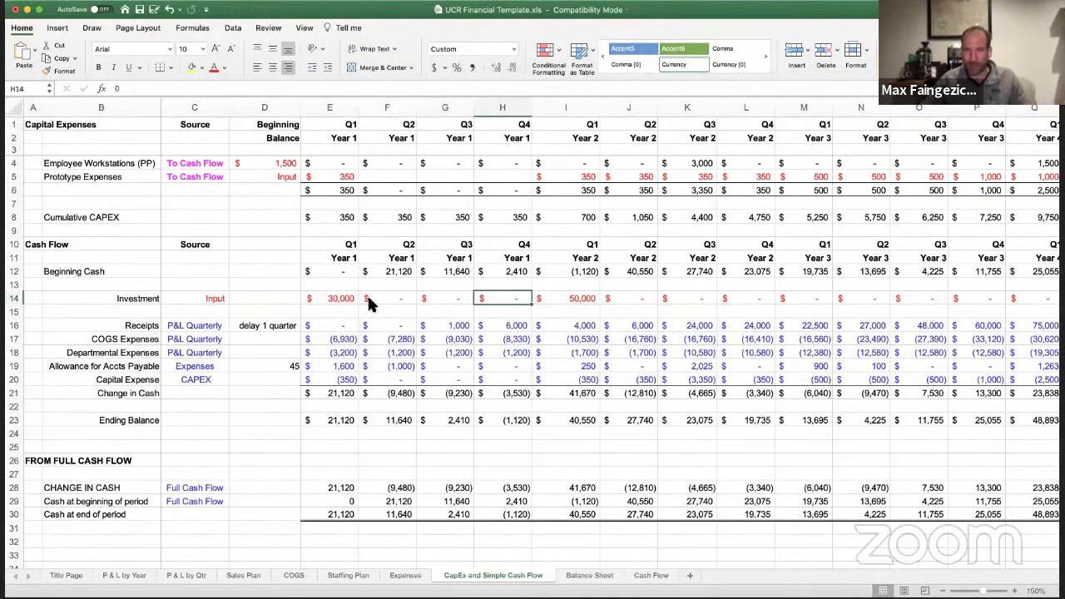
pyautogui.write('75,00')
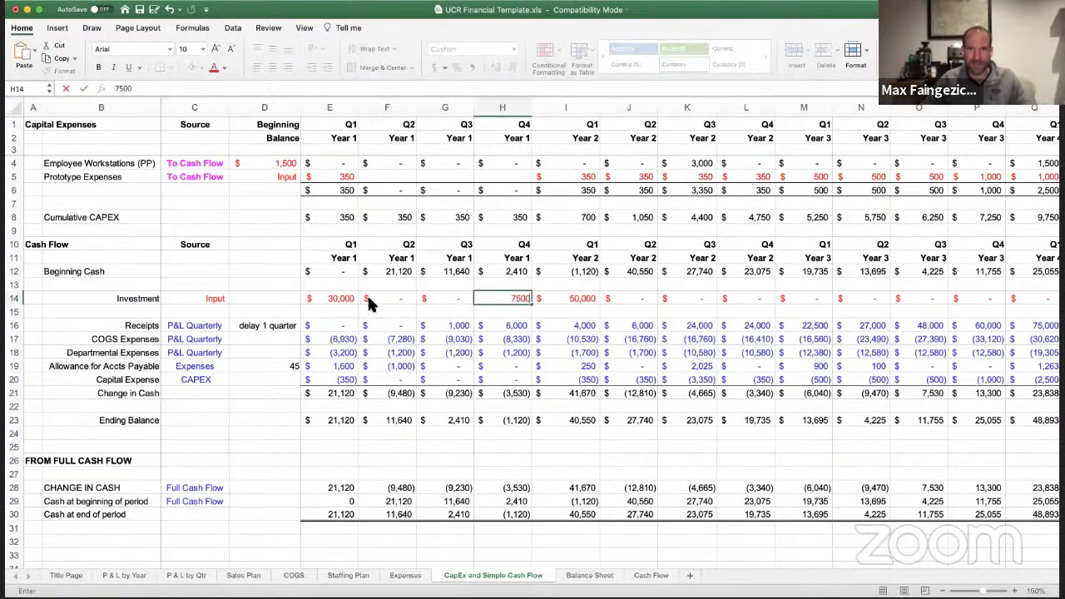
pyautogui.write('00')
pyautogui.press('Tab')
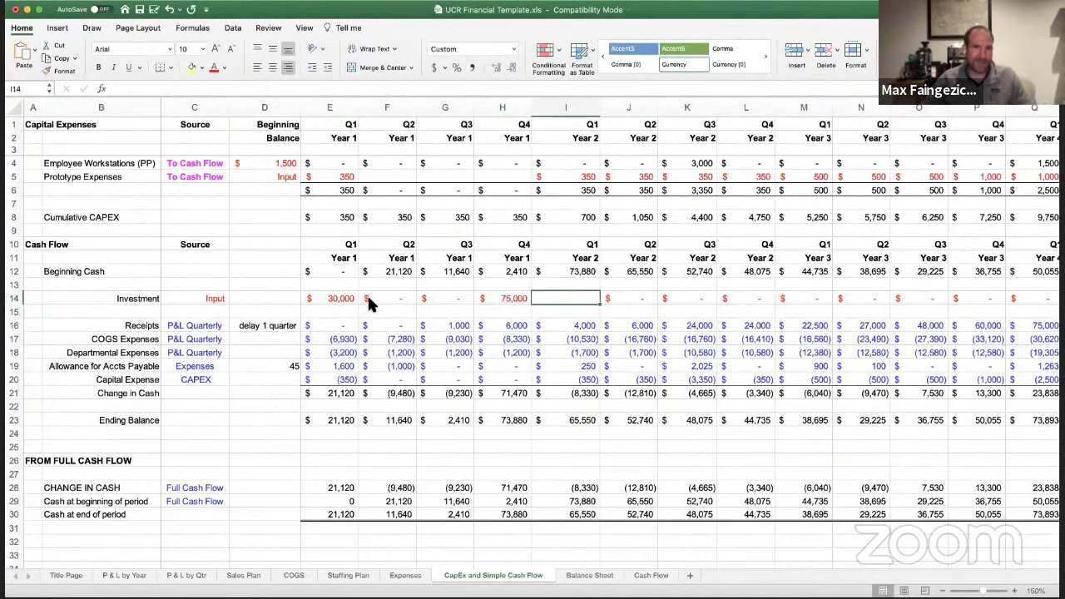
# - Clear the Year 1 Q4 investment
pyautogui.press('Left')
pyautogui.press('Left')
pyautogui.press('Right')
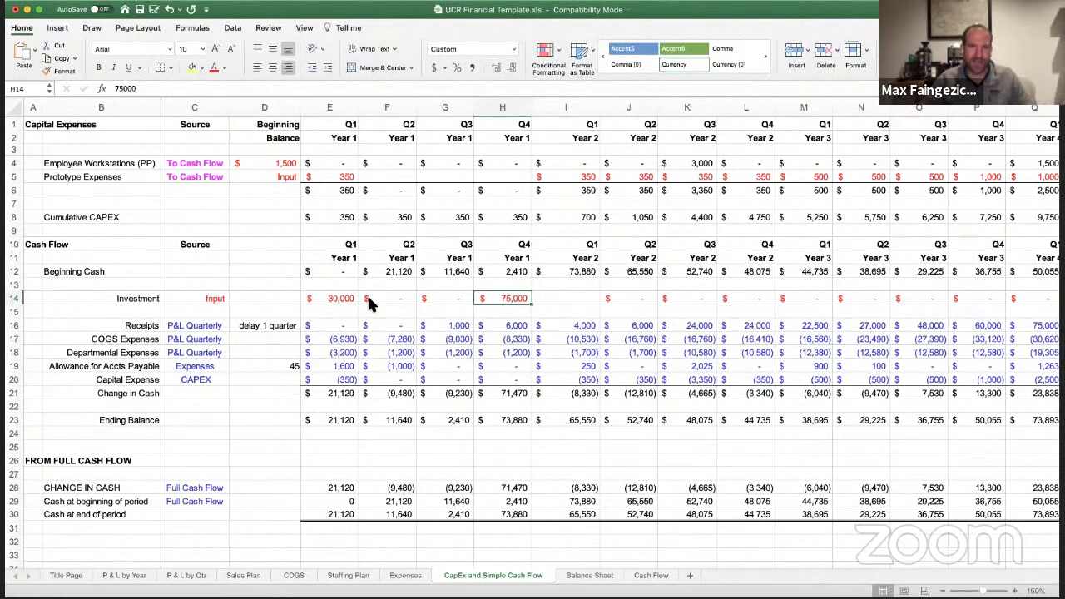
pyautogui.press('Delete')
# - Check the Year 1 Q4 cash at end of period with only the first investment in place
pyautogui.press('Left')
pyautogui.press('Left')
pyautogui.press('Left')
pyautogui.press('Down')
pyautogui.press('Down')
pyautogui.press('Down')
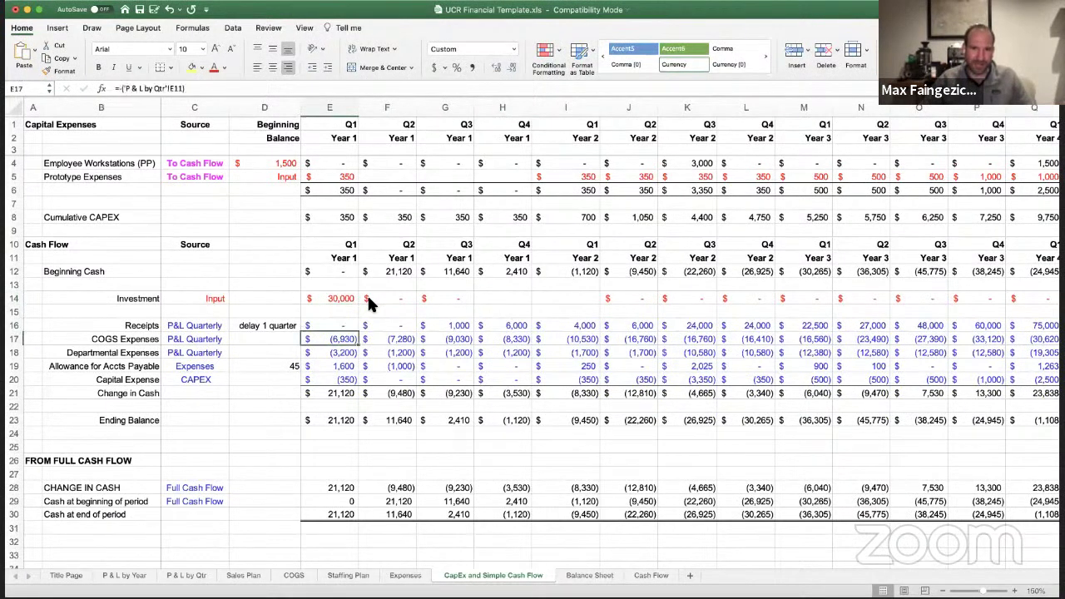
pyautogui.press('Down')
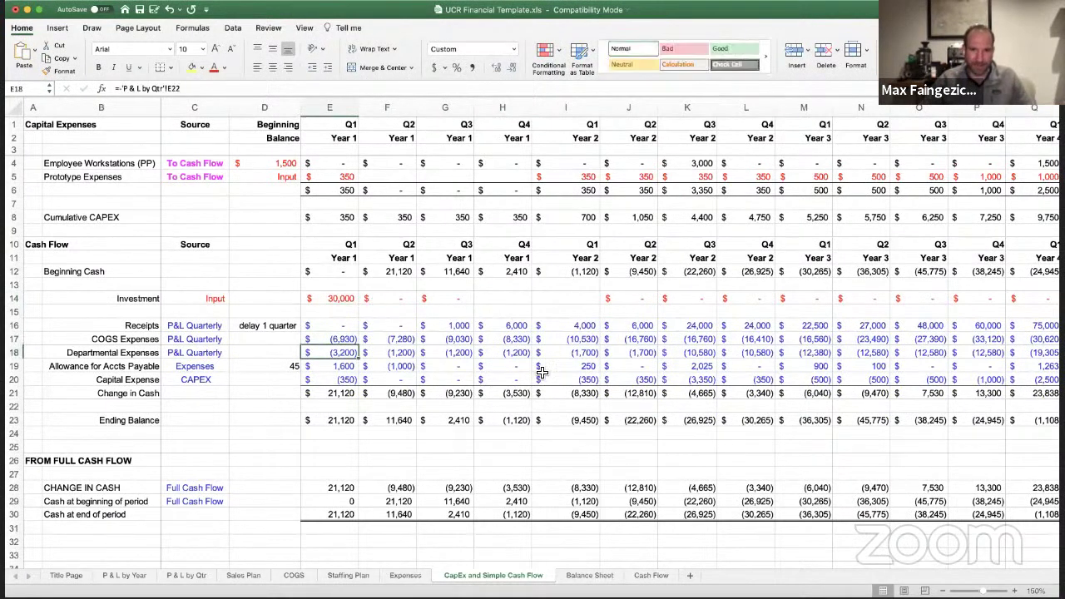
pyautogui.click(523, 514)
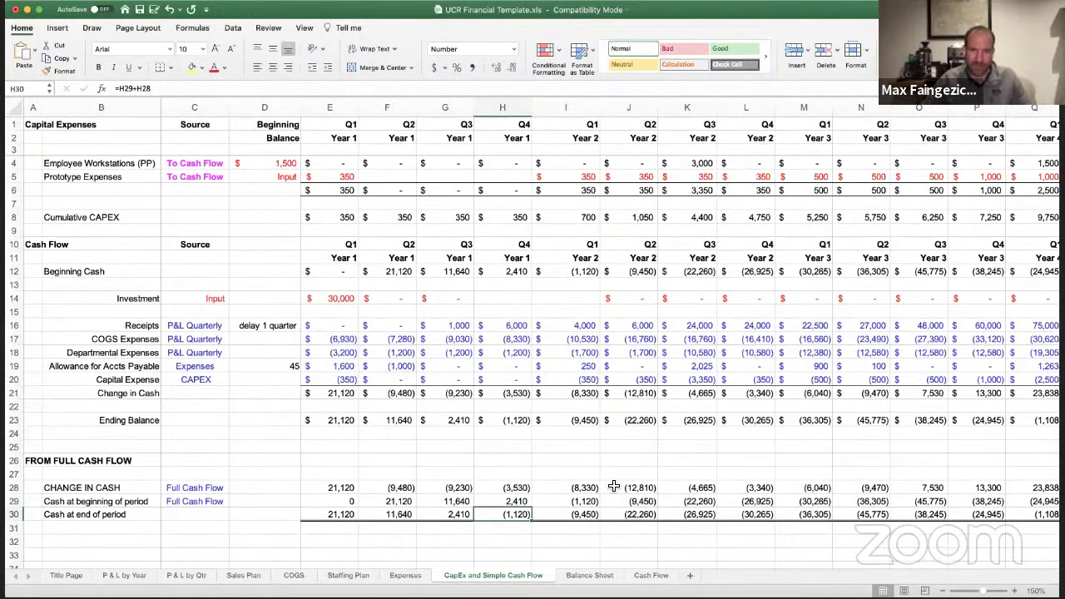
# - Examine the cash at end of period from Year 1 Q4 through Year 3 Q2
pyautogui.press('Right')
pyautogui.press('Right')
pyautogui.press('Right')
pyautogui.press('Right')
pyautogui.press('Right')
pyautogui.press('Right')
pyautogui.press('Right')
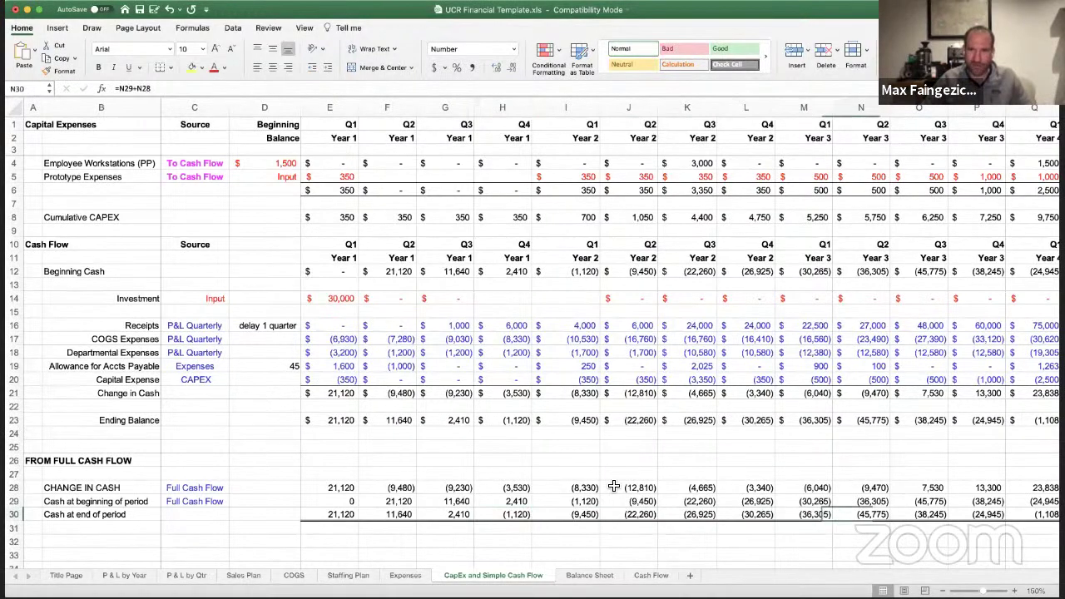
pyautogui.press('Left')
pyautogui.press('Left')
pyautogui.press('Left')
pyautogui.press('Left')
pyautogui.press('Left')
pyautogui.press('Left')
pyautogui.press('Left')
pyautogui.press('Left')
# - Set the Year 1 Q1 investment to 50,000
pyautogui.press('Up')
pyautogui.press('Right')
pyautogui.press('Up')
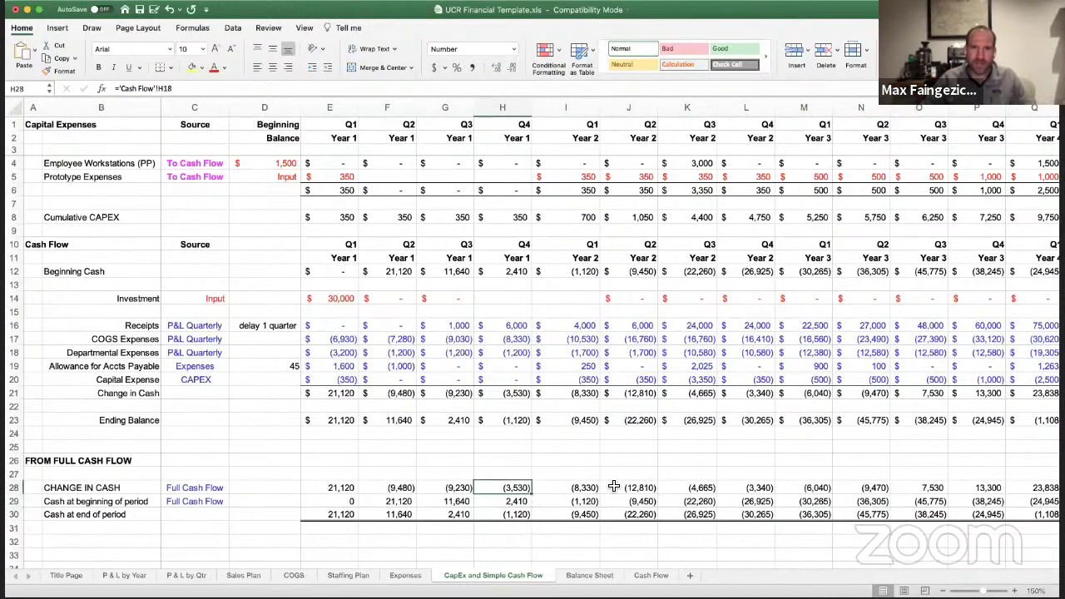
pyautogui.press('Up')
pyautogui.press('Up')
pyautogui.press('Up')
pyautogui.press('Up')
pyautogui.press('Up')
pyautogui.press('Up')
pyautogui.press('Up')
pyautogui.press('Up')
pyautogui.press('Up')
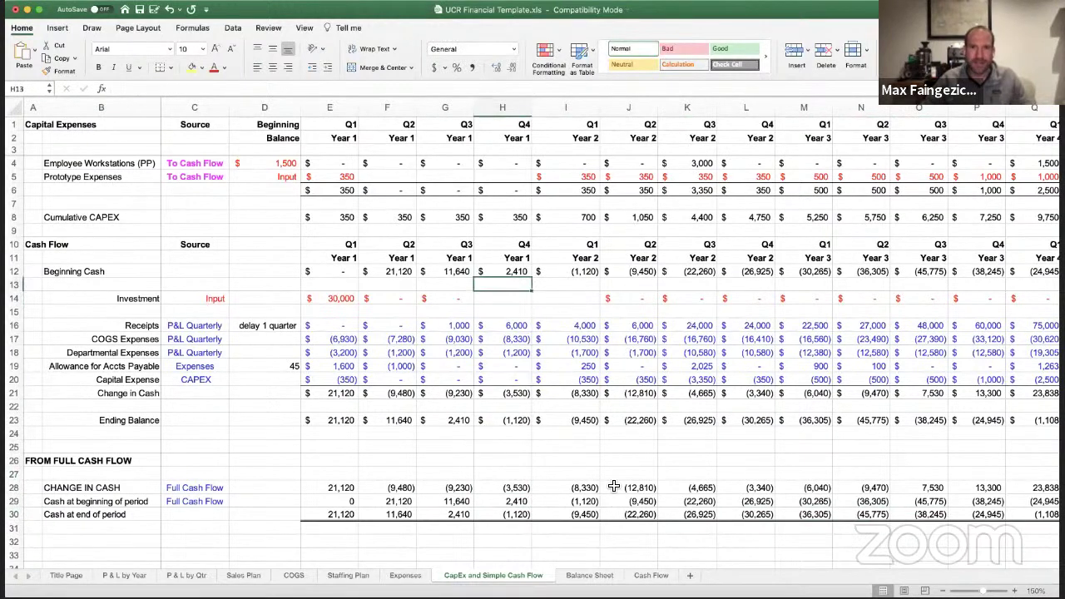
pyautogui.press('Left')
pyautogui.press('Left')
pyautogui.press('Left')
pyautogui.write('5000')
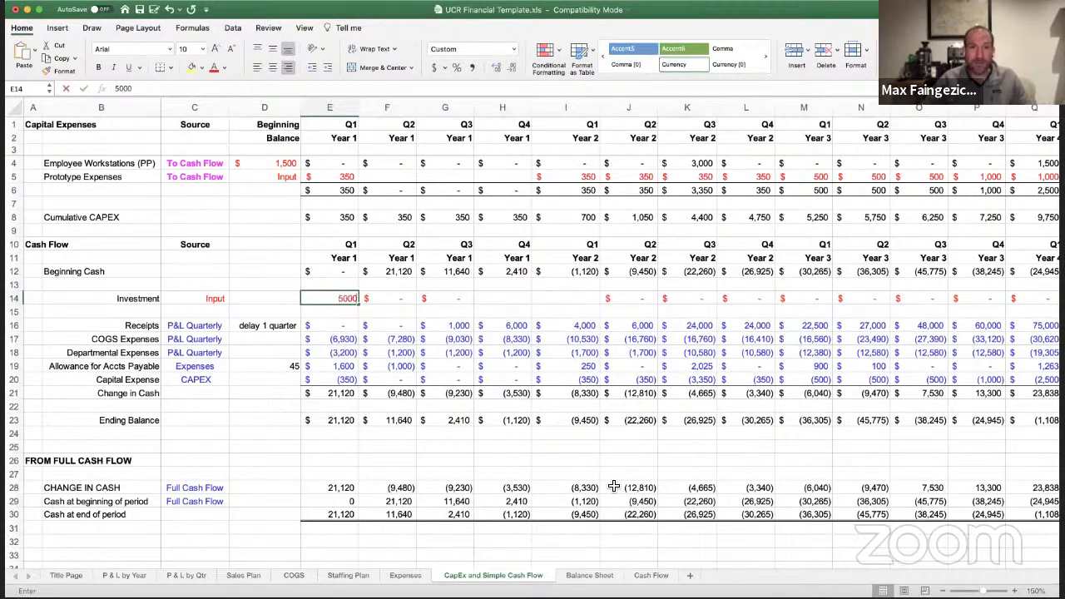
pyautogui.write('0')
pyautogui.press('Return')
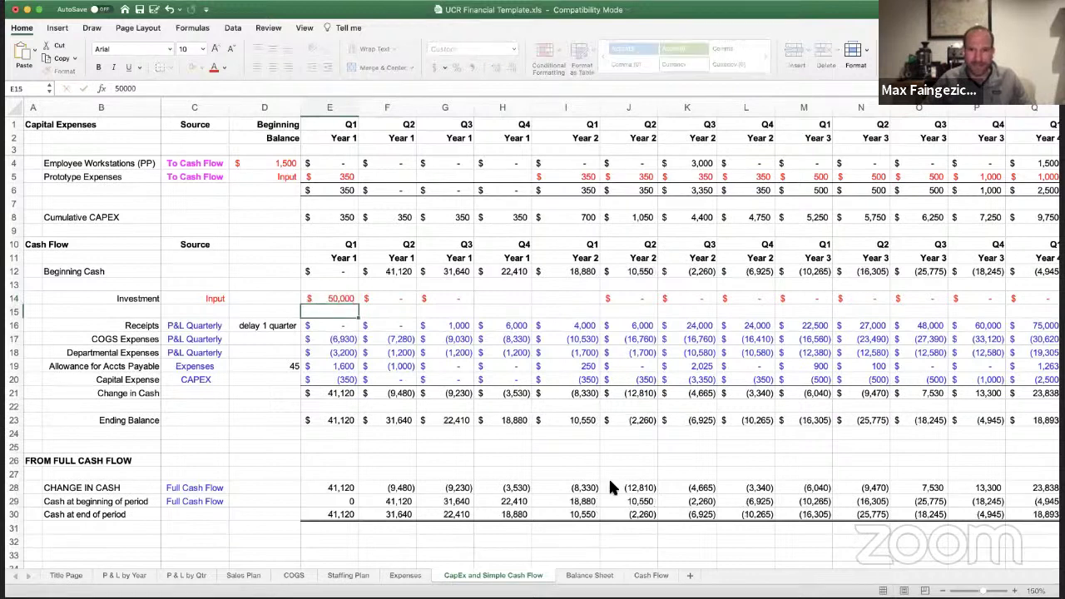
# - Enter an investment of 100,000 in Year 2 Q1 and check that quarter's change in cash
pyautogui.press('Up')
pyautogui.press('Right')
pyautogui.press('Right')
pyautogui.press('Right')
pyautogui.press('Right')
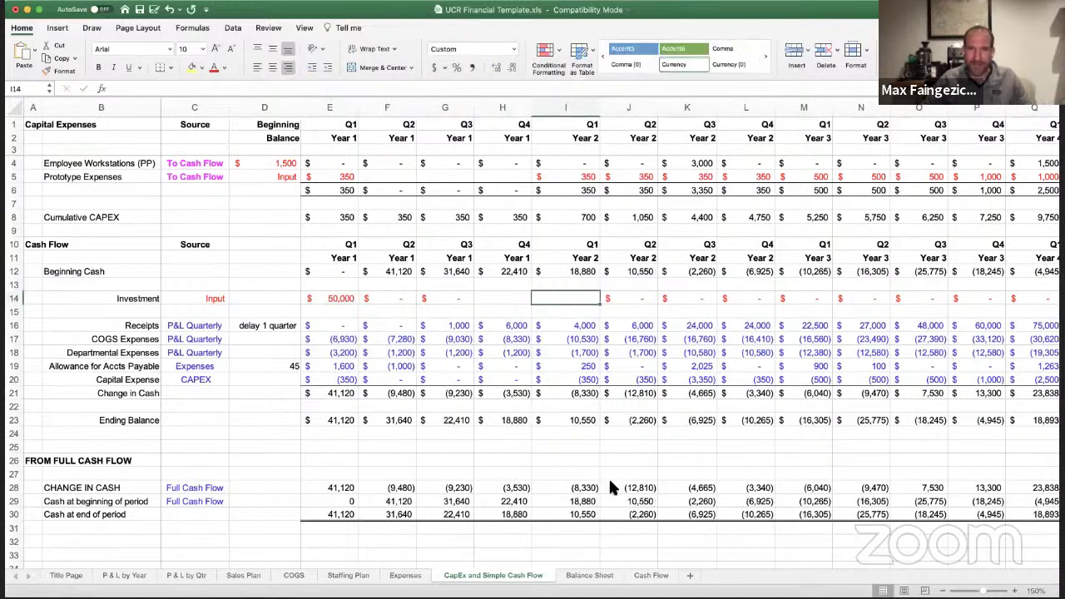
pyautogui.write('10')
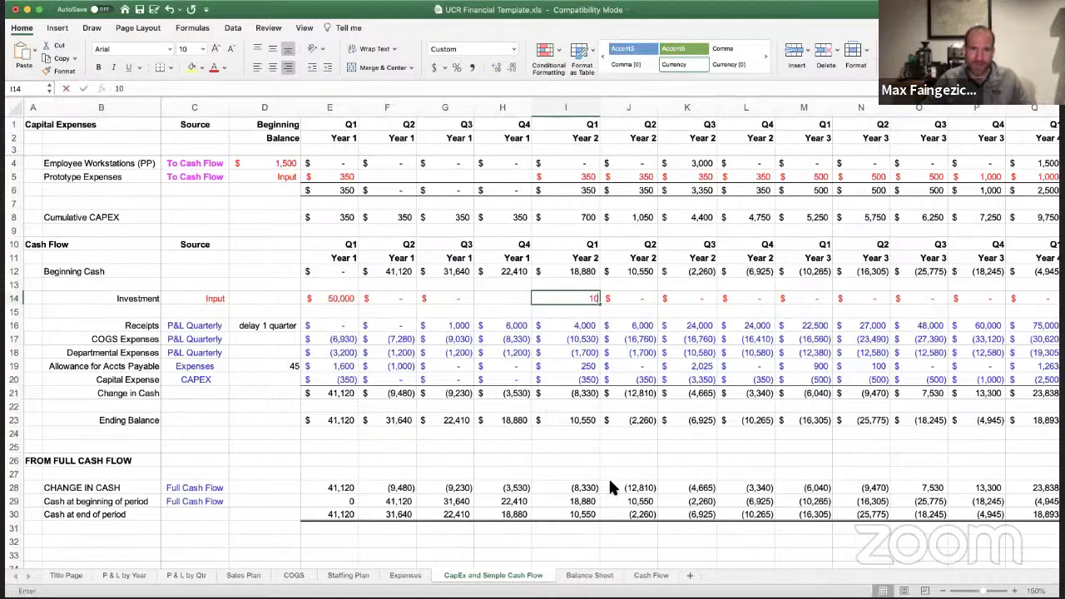
pyautogui.write('0,000')
pyautogui.press('Return')
pyautogui.press('Return')
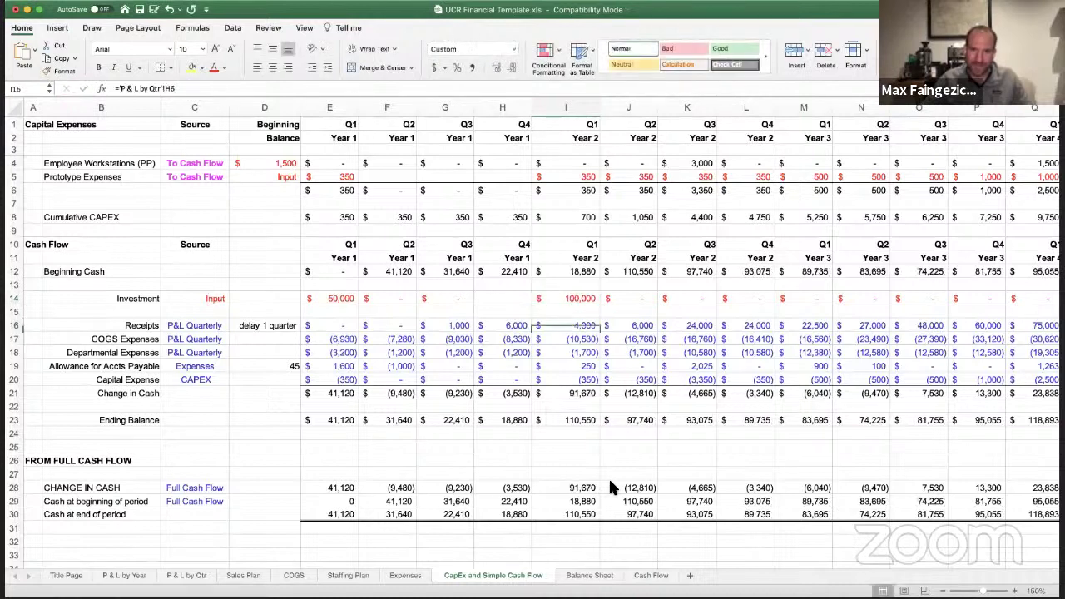
pyautogui.press('Down')
pyautogui.press('Down')
pyautogui.press('Down')
pyautogui.press('Down')
pyautogui.press('Down')
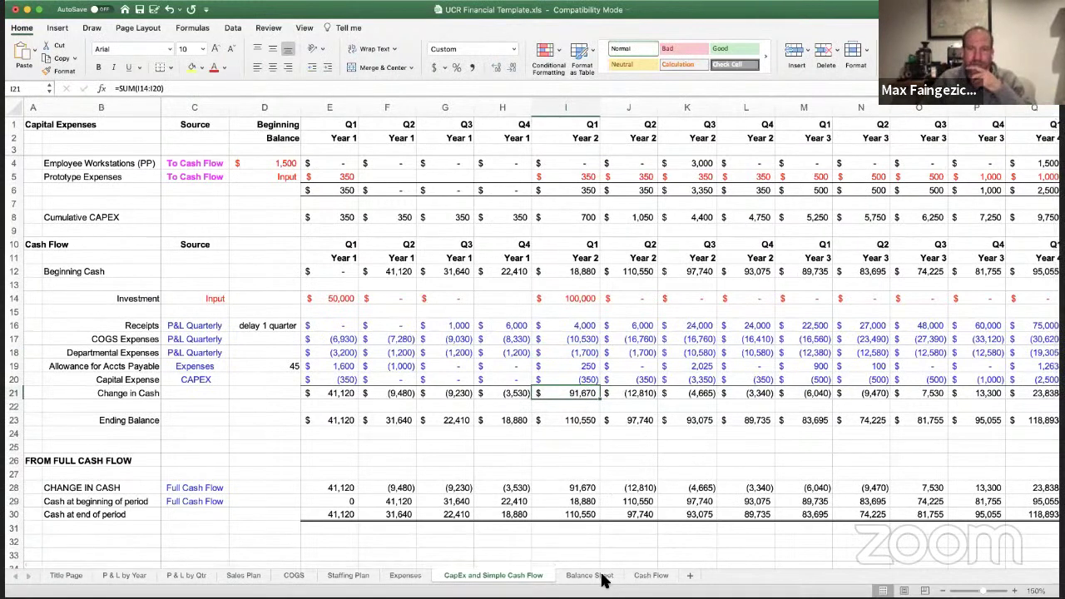
# - Review the product revenue for Year 1 through Year 4 on the P & L by Year sheet
pyautogui.click(107, 580)
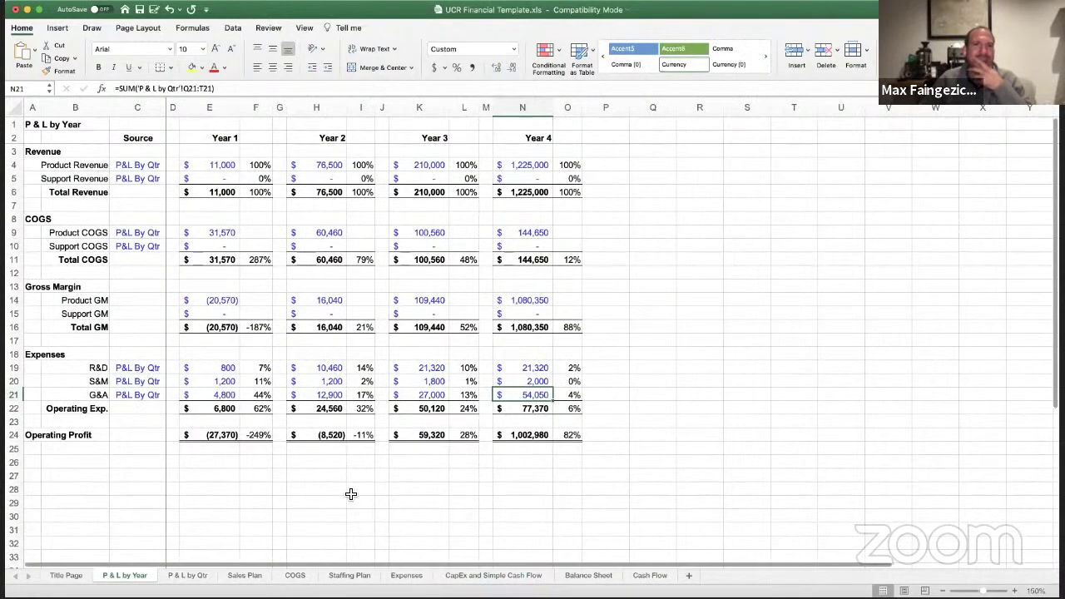
pyautogui.click(225, 139)
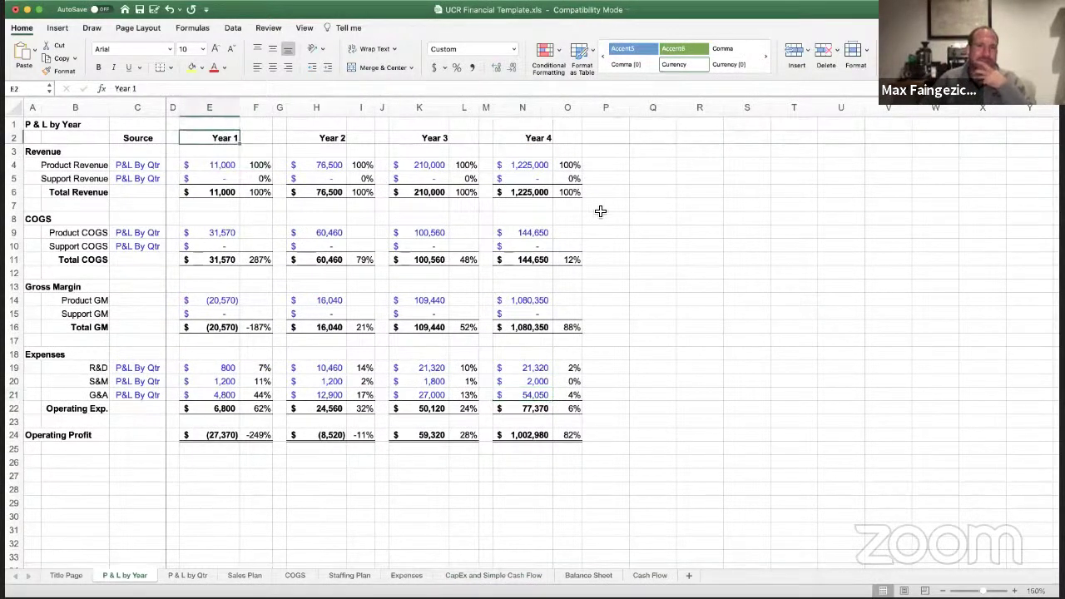
pyautogui.press('Down')
pyautogui.press('Down')
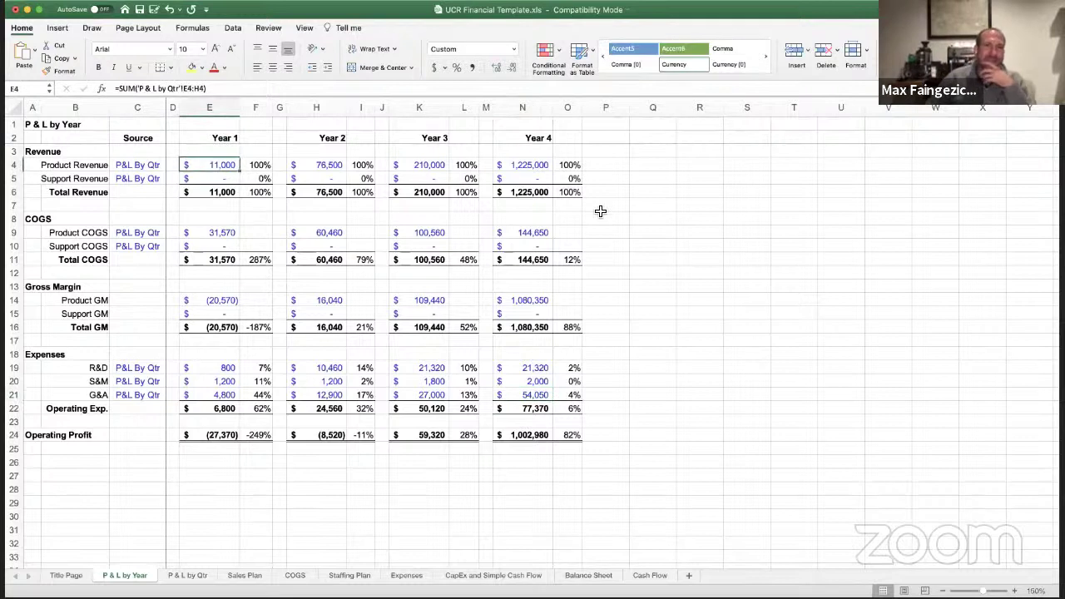
pyautogui.press('Right')
pyautogui.press('Right')
pyautogui.press('Right')
pyautogui.press('Right')
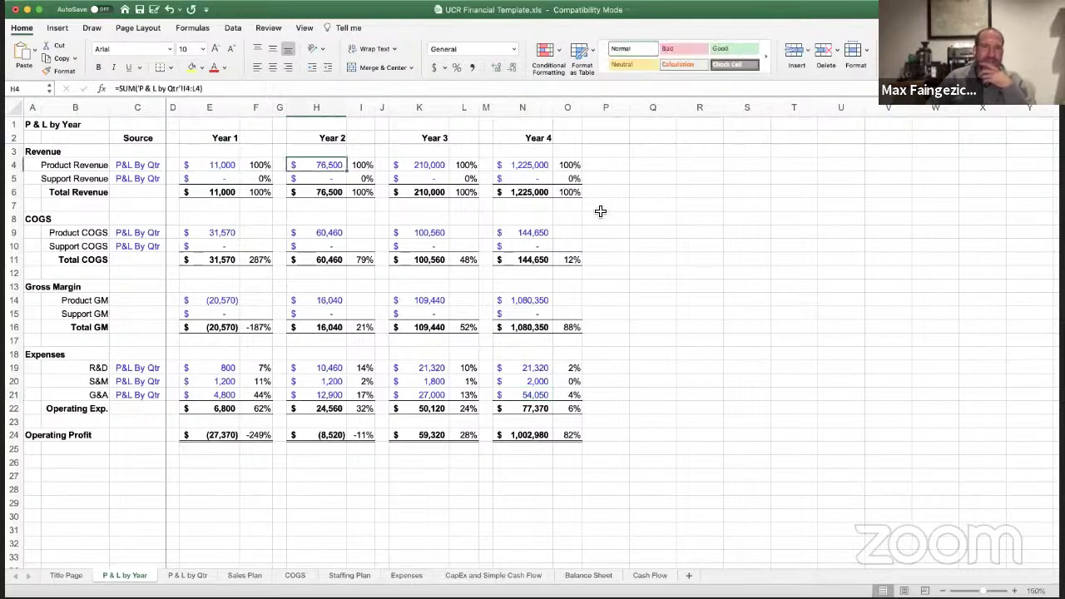
pyautogui.press('Right')
pyautogui.press('Right')
pyautogui.press('Right')
pyautogui.press('Right')
pyautogui.press('Right')
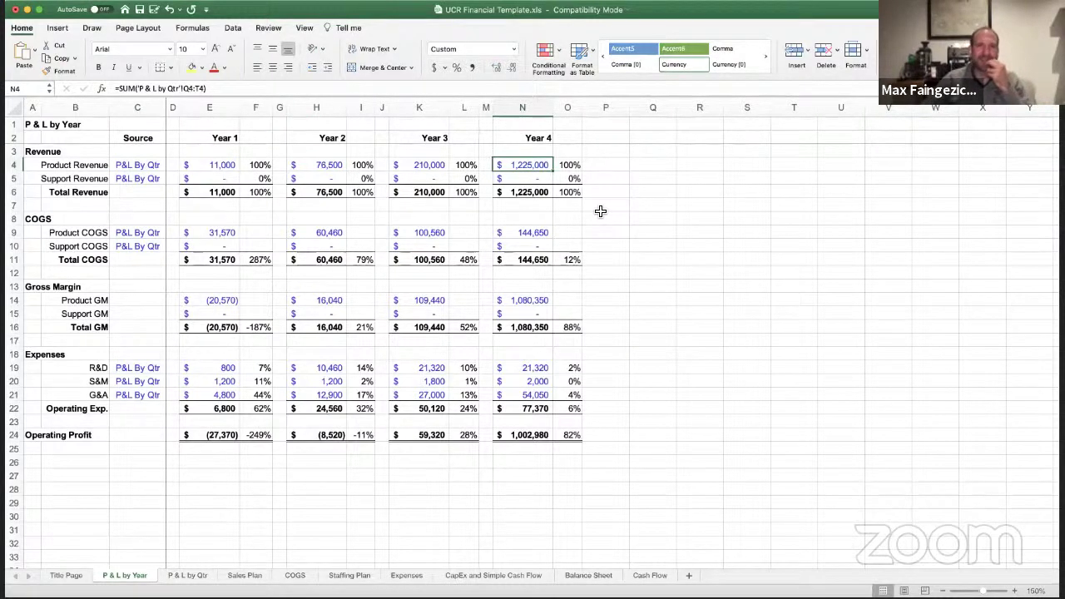
# - Review the yearly product COGS beginning with Year 1
pyautogui.press('Down')
pyautogui.press('Down')
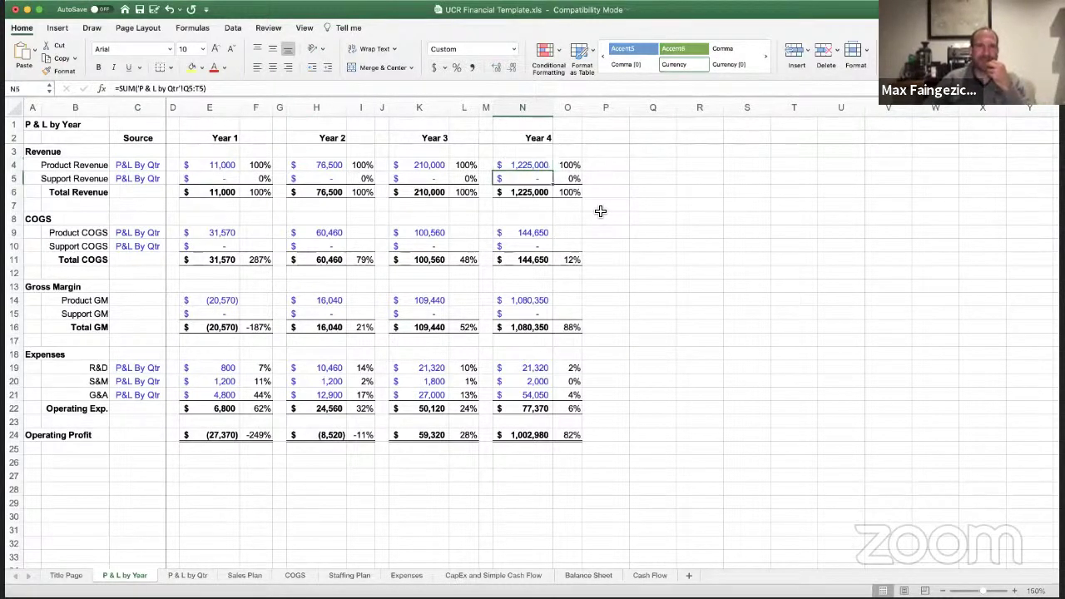
pyautogui.press('Left')
pyautogui.press('Down')
pyautogui.press('Left')
pyautogui.press('Down')
pyautogui.press('Left')
pyautogui.press('Down')
pyautogui.press('Left')
pyautogui.press('Left')
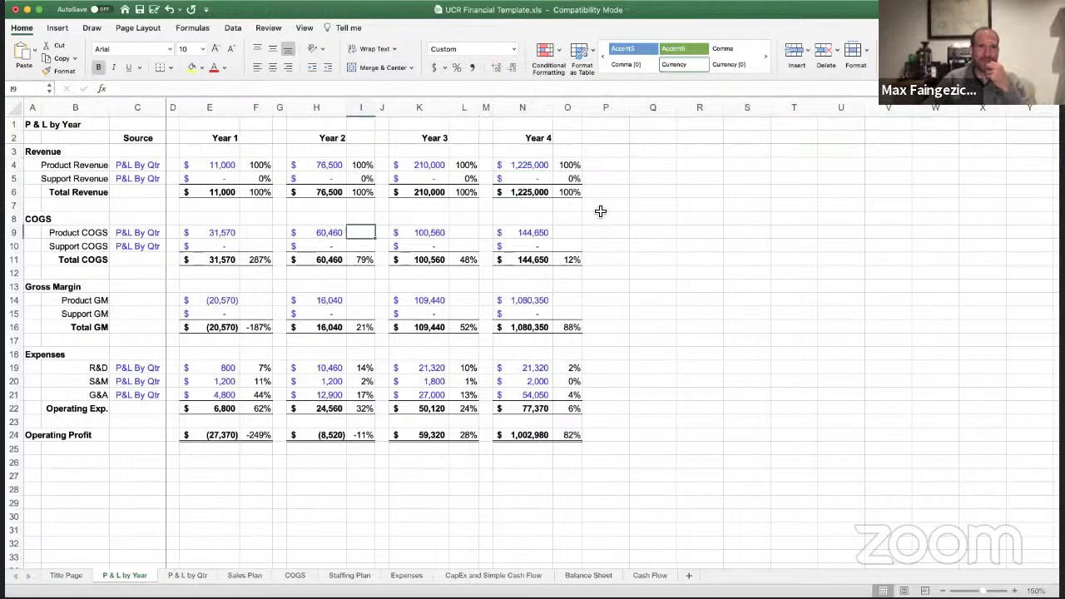
pyautogui.press('Left')
pyautogui.press('Left')
pyautogui.press('Left')
pyautogui.press('Left')
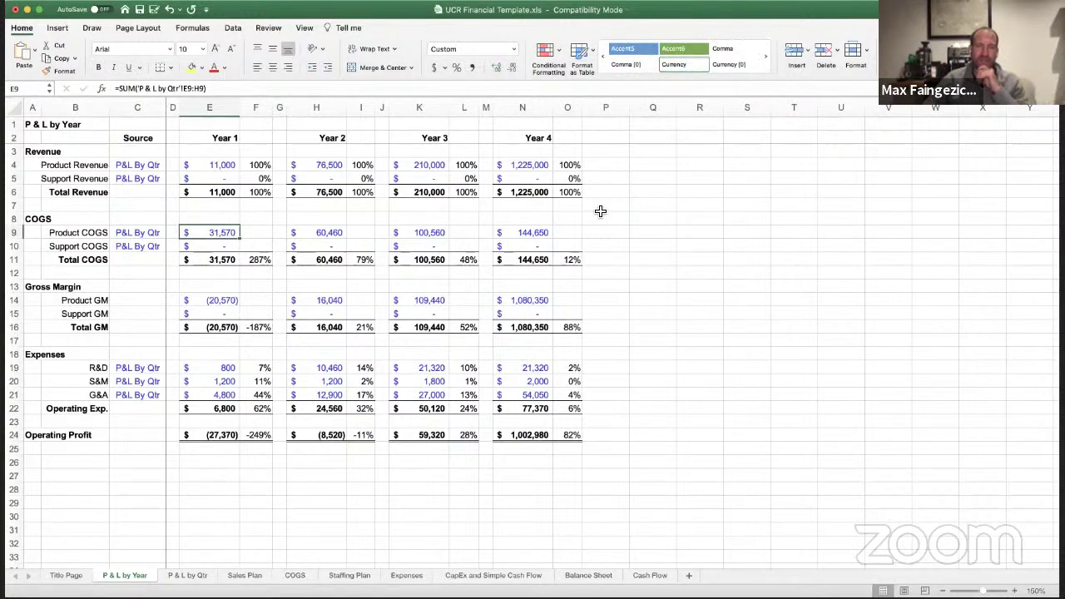
pyautogui.press('Right')
pyautogui.press('Right')
pyautogui.press('Right')
pyautogui.press('Right')
pyautogui.press('Right')
pyautogui.press('Right')
pyautogui.press('Right')
pyautogui.press('Right')
pyautogui.press('Right')
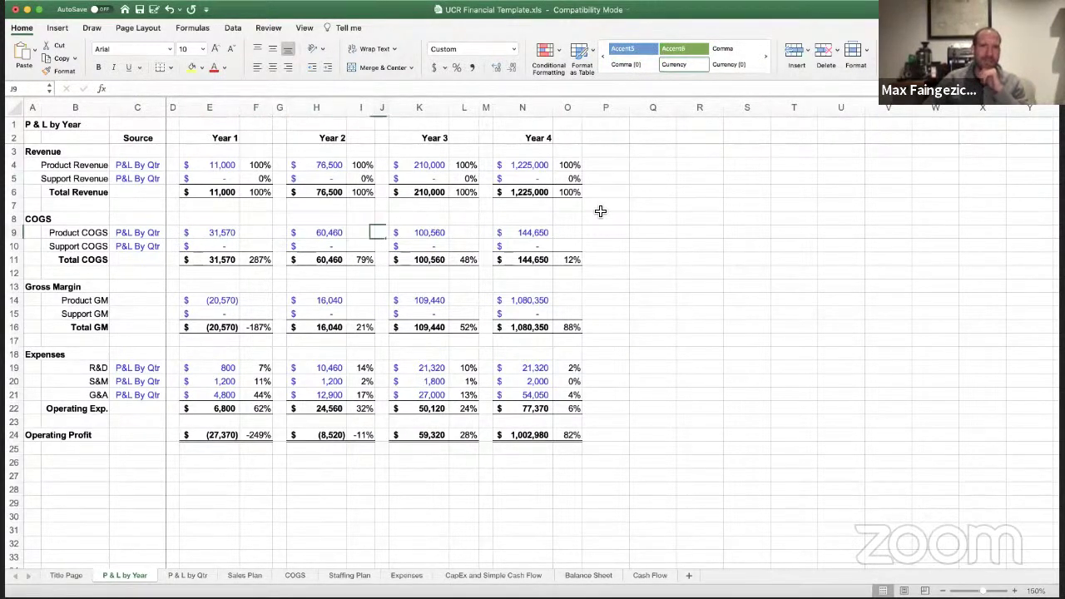
pyautogui.press('Left')
pyautogui.press('Left')
# - Examine the total COGS amounts across Years 1 to 3
pyautogui.press('Down')
pyautogui.press('Down')
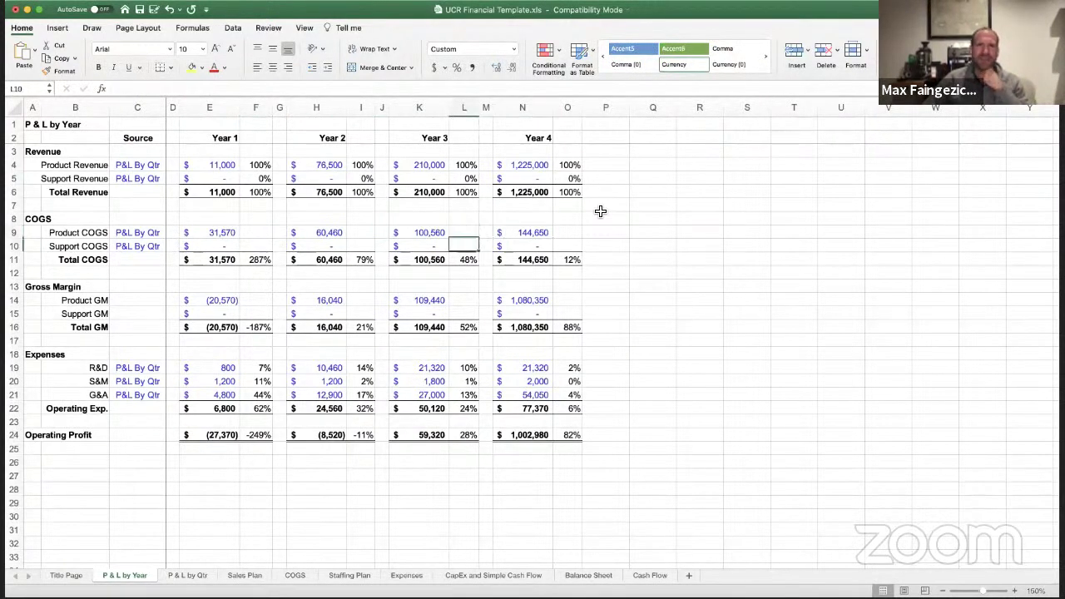
pyautogui.press('Left')
pyautogui.press('Left')
pyautogui.press('Left')
pyautogui.press('Left')
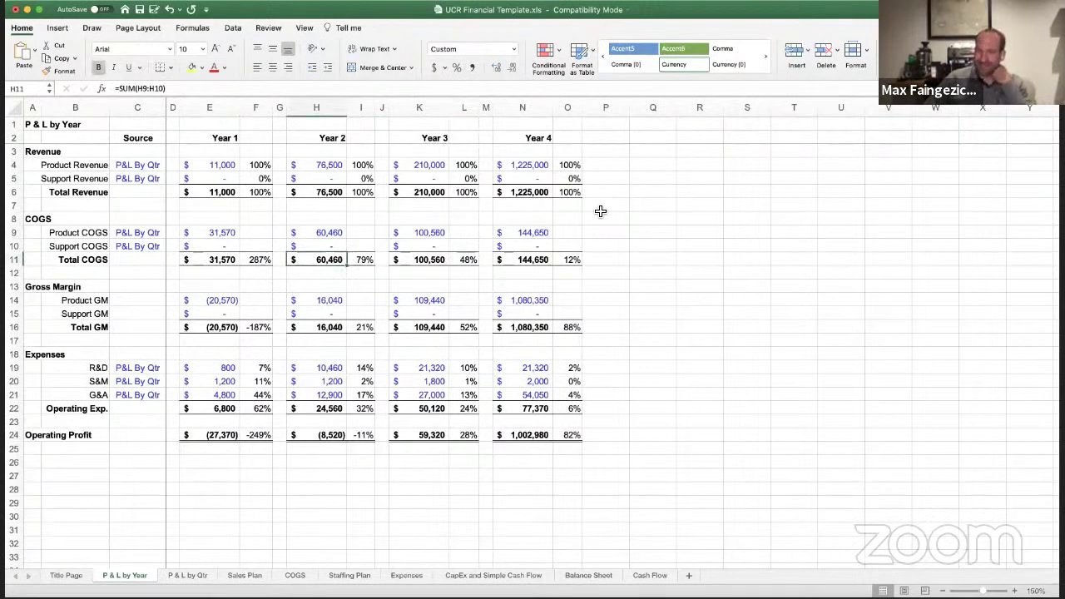
pyautogui.press('Left')
pyautogui.press('Left')
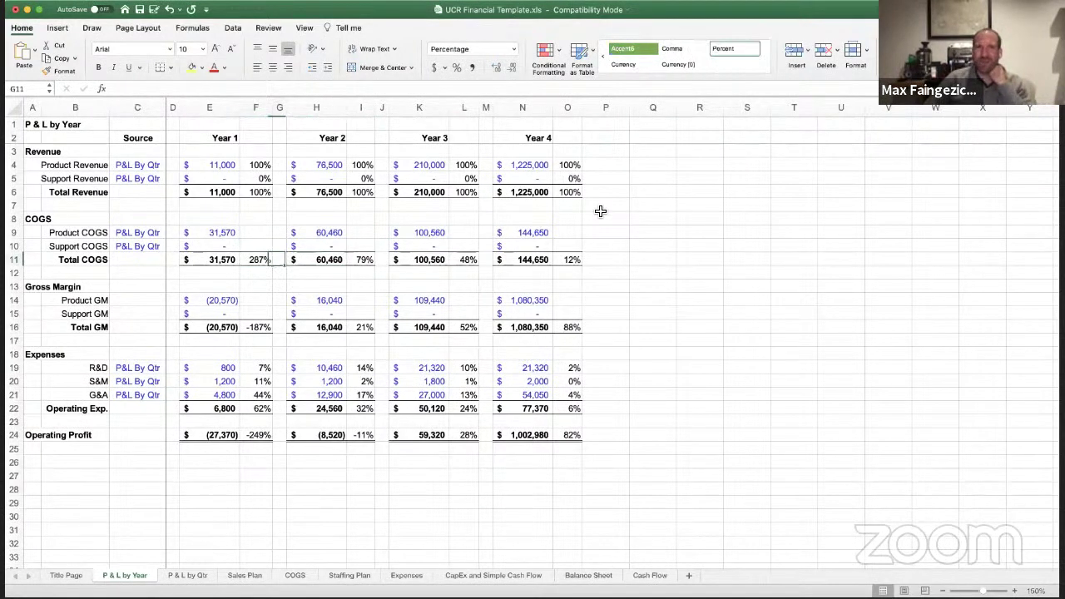
pyautogui.press('Right')
pyautogui.press('Right')
pyautogui.press('Right')
pyautogui.press('Right')
pyautogui.press('Right')
pyautogui.press('Right')
pyautogui.press('Right')
# - Compare total COGS as a percentage of revenue from Year 1 to Year 4
pyautogui.press('Up')
pyautogui.press('Up')
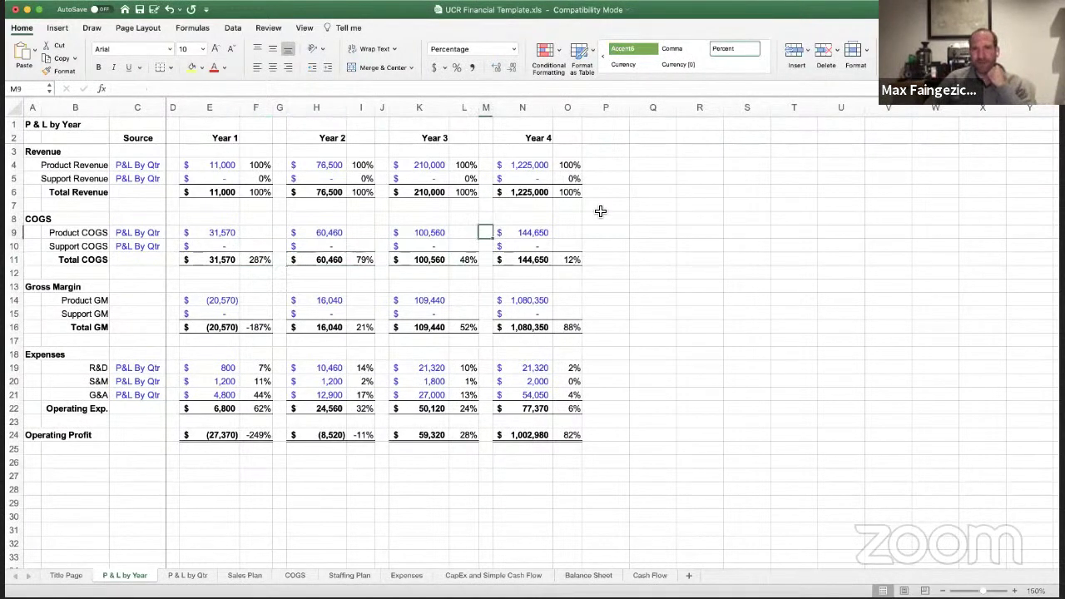
pyautogui.press('Right')
pyautogui.press('Down')
pyautogui.press('Down')
pyautogui.press('Left')
pyautogui.press('Left')
pyautogui.press('Left')
pyautogui.press('Left')
pyautogui.press('Left')
pyautogui.press('Left')
pyautogui.press('Left')
pyautogui.press('Left')
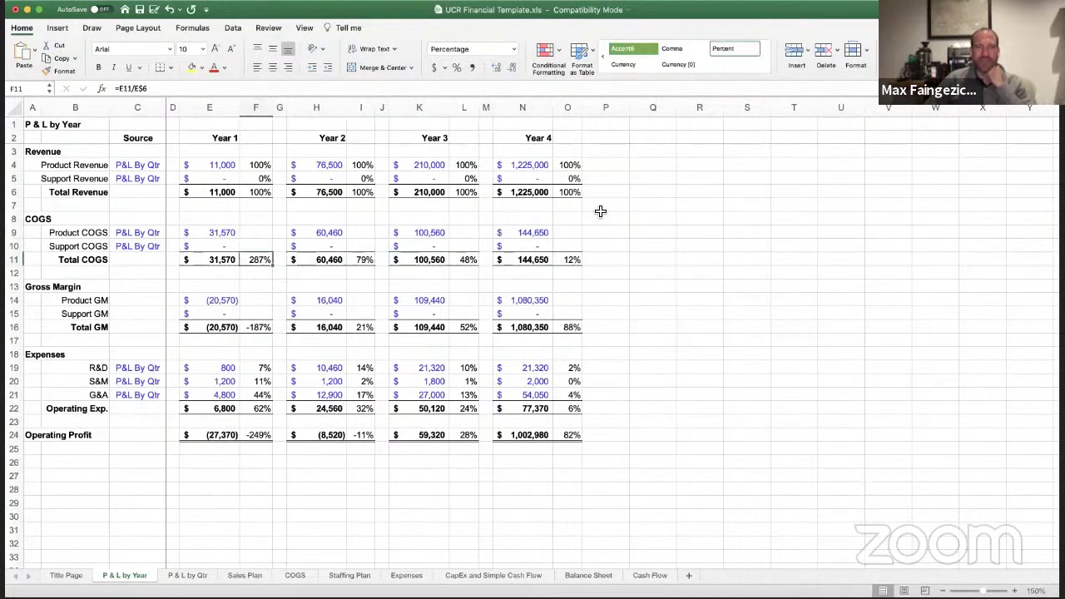
pyautogui.press('Right')
pyautogui.press('Right')
pyautogui.press('Right')
pyautogui.press('Right')
pyautogui.press('Right')
pyautogui.press('Right')
pyautogui.press('Right')
pyautogui.press('Right')
pyautogui.press('Right')
pyautogui.press('Right')
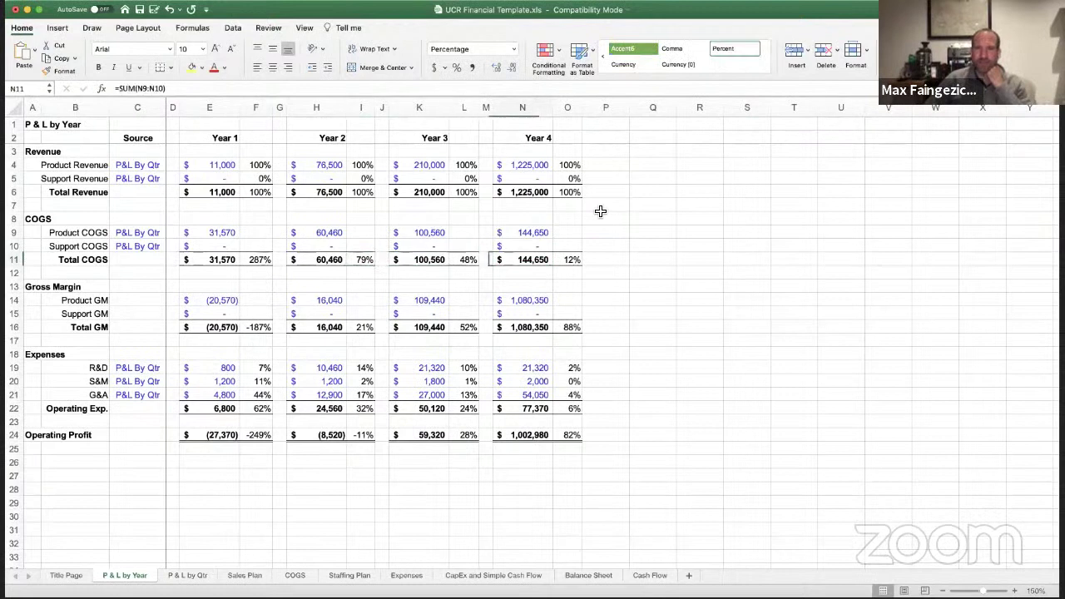
pyautogui.press('Left')
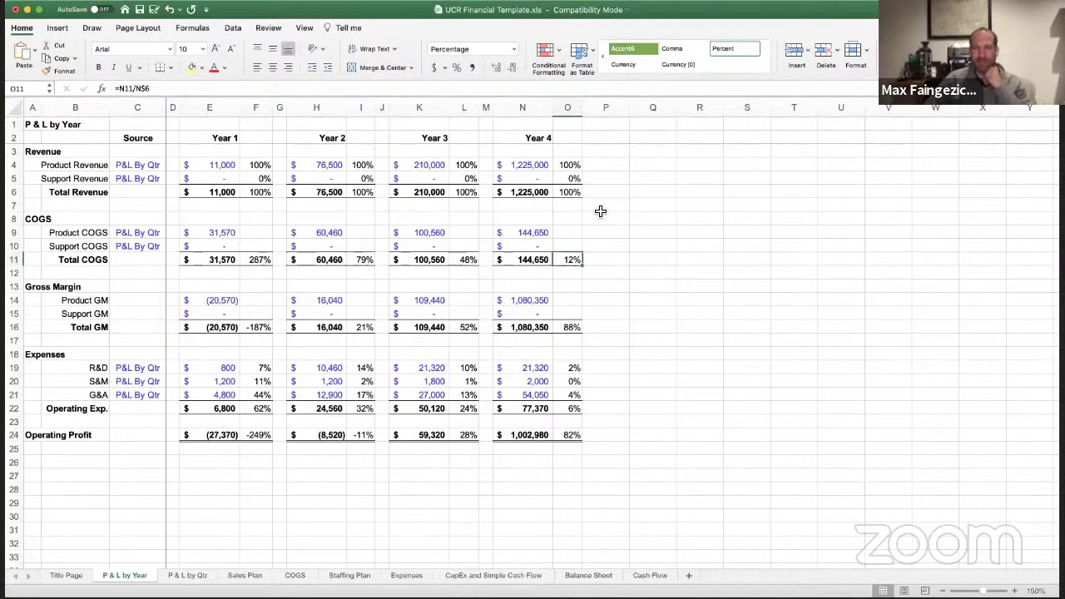
# - Recheck the Year 3 product COGS against the other years' product COGS
pyautogui.press('Left')
pyautogui.press('Left')
pyautogui.press('Left')
pyautogui.press('Up')
pyautogui.press('Up')
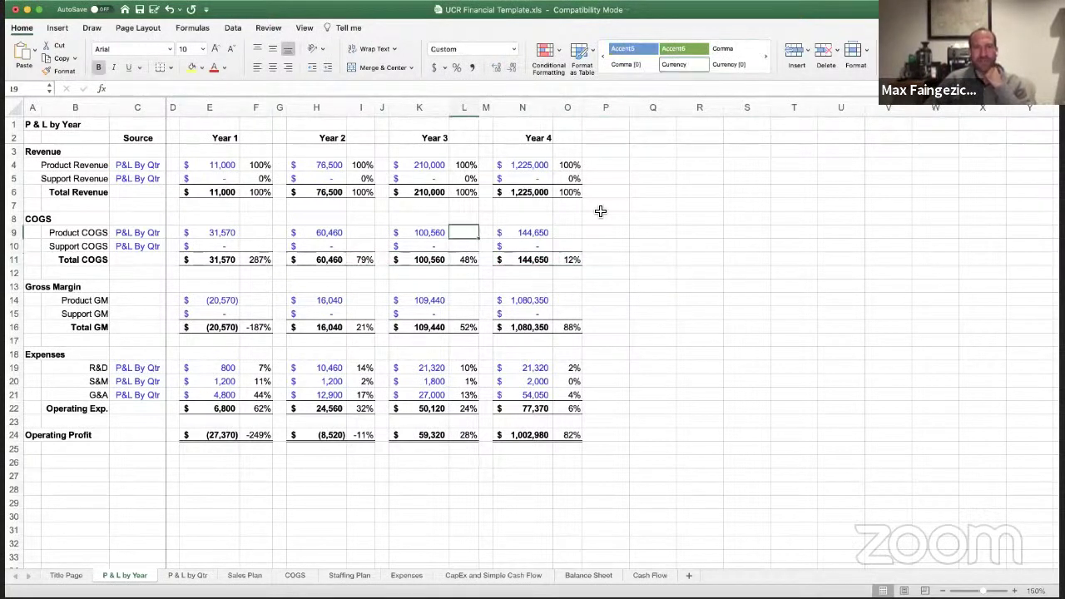
pyautogui.press('Left')
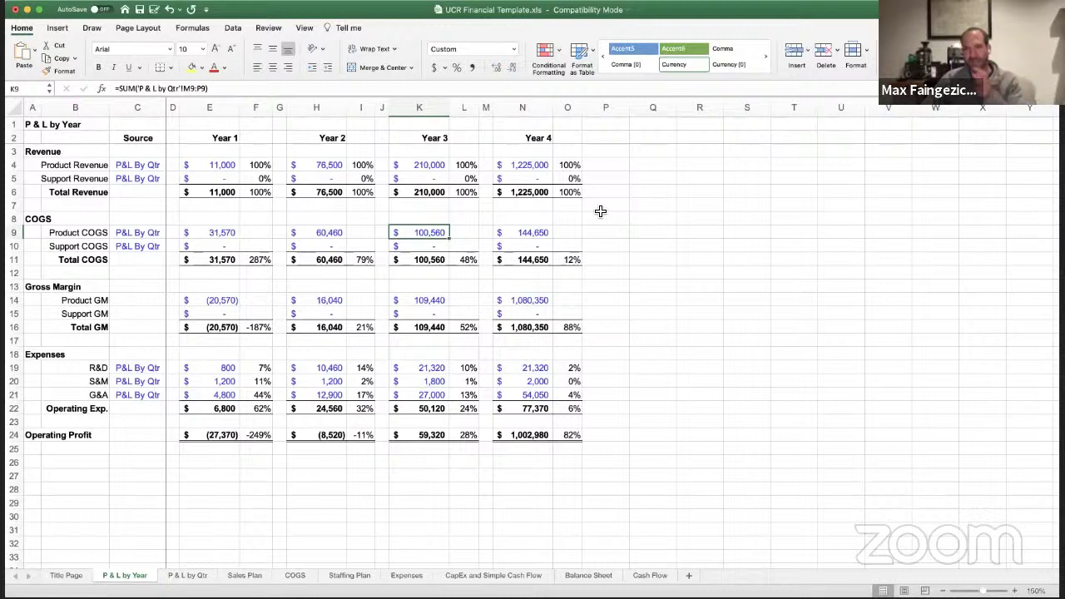
pyautogui.press('Right')
pyautogui.press('Right')
pyautogui.press('Right')
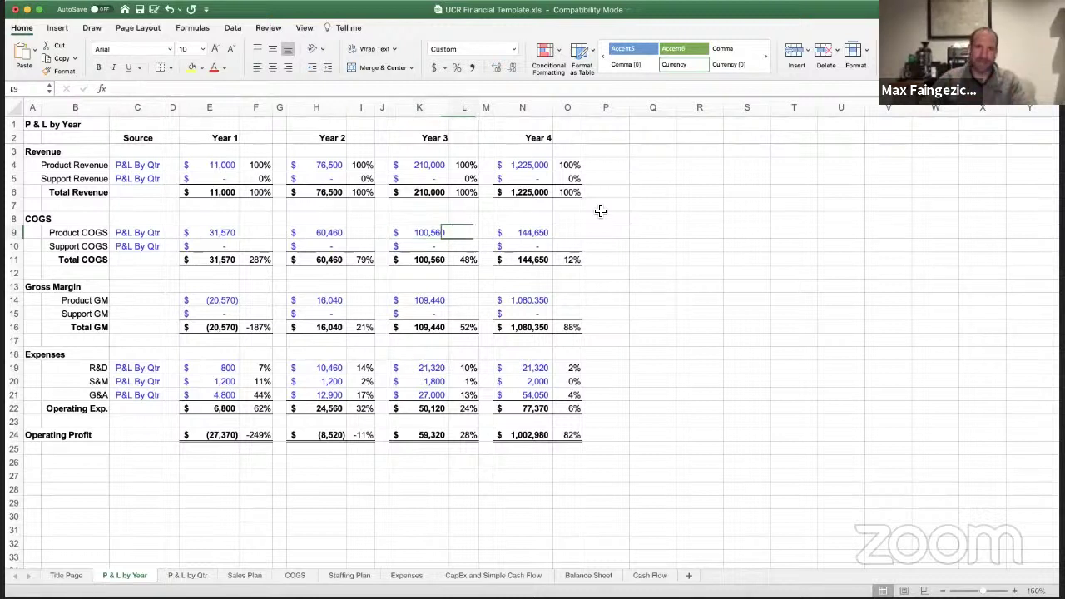
pyautogui.press('Left')
pyautogui.press('Left')
pyautogui.press('Left')
pyautogui.press('Left')
pyautogui.press('Left')
pyautogui.press('Left')
pyautogui.press('Left')
pyautogui.press('Left')
pyautogui.press('Left')
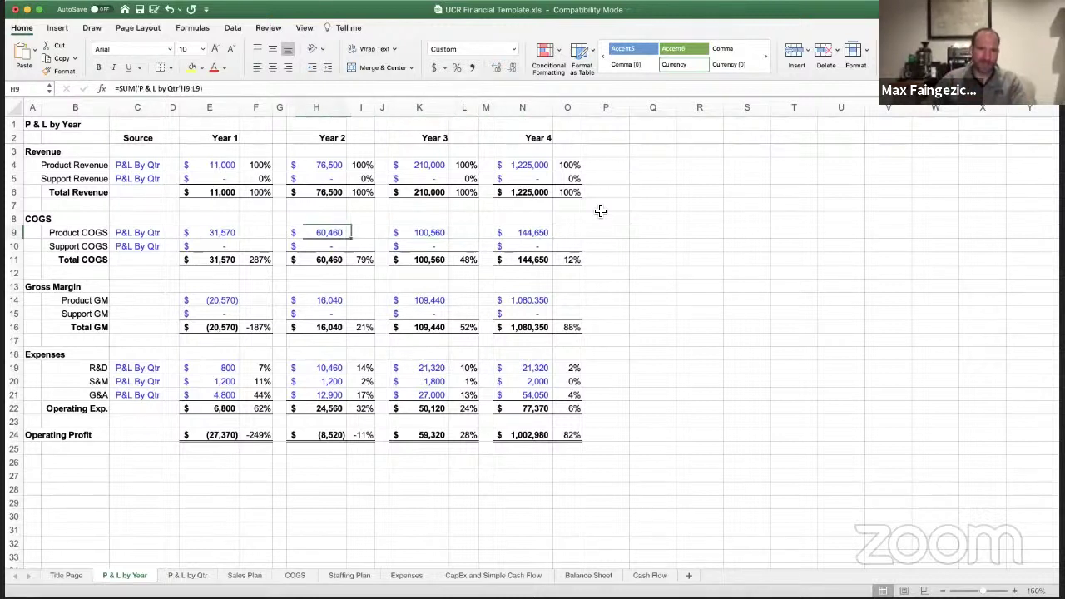
# - Examine the Year 1 gross margin, from the product GM down to the total GM
pyautogui.press('Down')
pyautogui.press('Down')
pyautogui.press('Down')
pyautogui.press('Down')
pyautogui.press('Down')
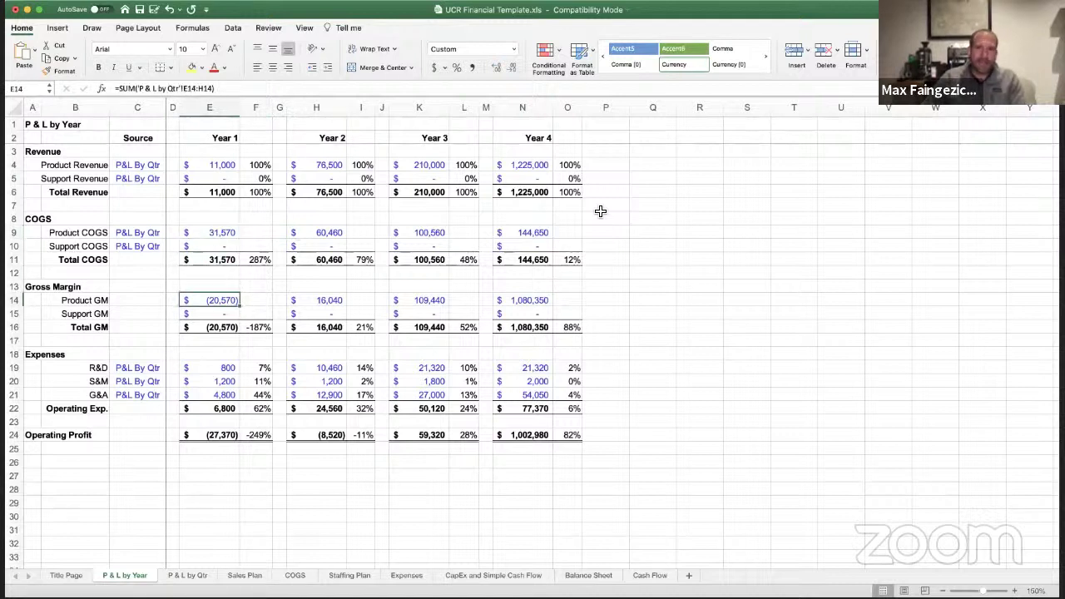
pyautogui.press('Down')
pyautogui.press('Down')
pyautogui.press('Up')
pyautogui.press('Down')
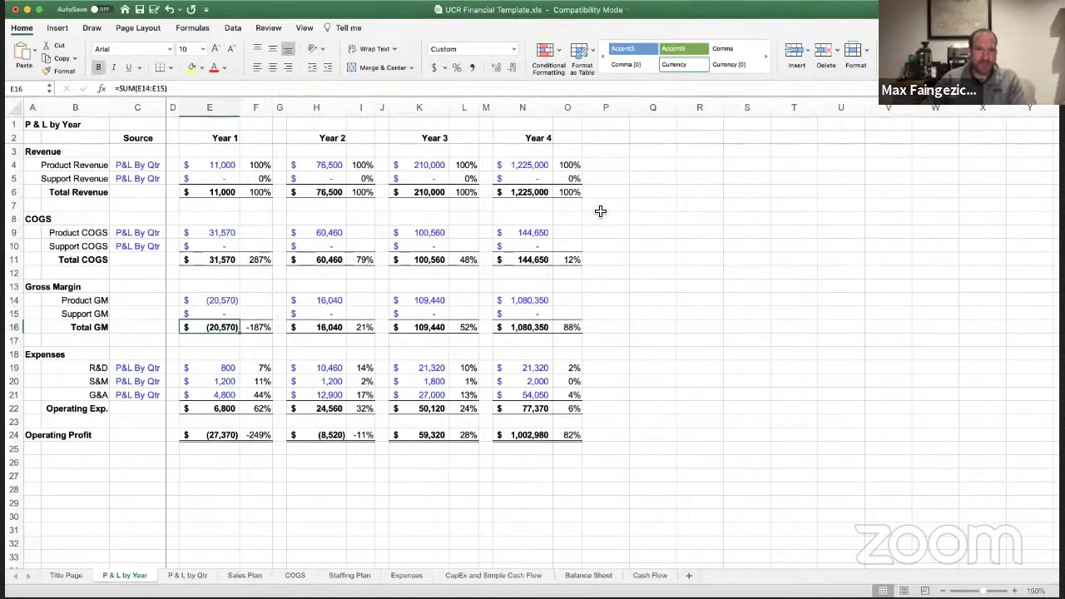
# - Follow the total gross margin and its percentage of revenue from Year 1 through Year 4
pyautogui.press('Right')
pyautogui.press('Right')
pyautogui.press('Right')
pyautogui.press('Right')
pyautogui.press('Right')
pyautogui.press('Right')
pyautogui.press('Right')
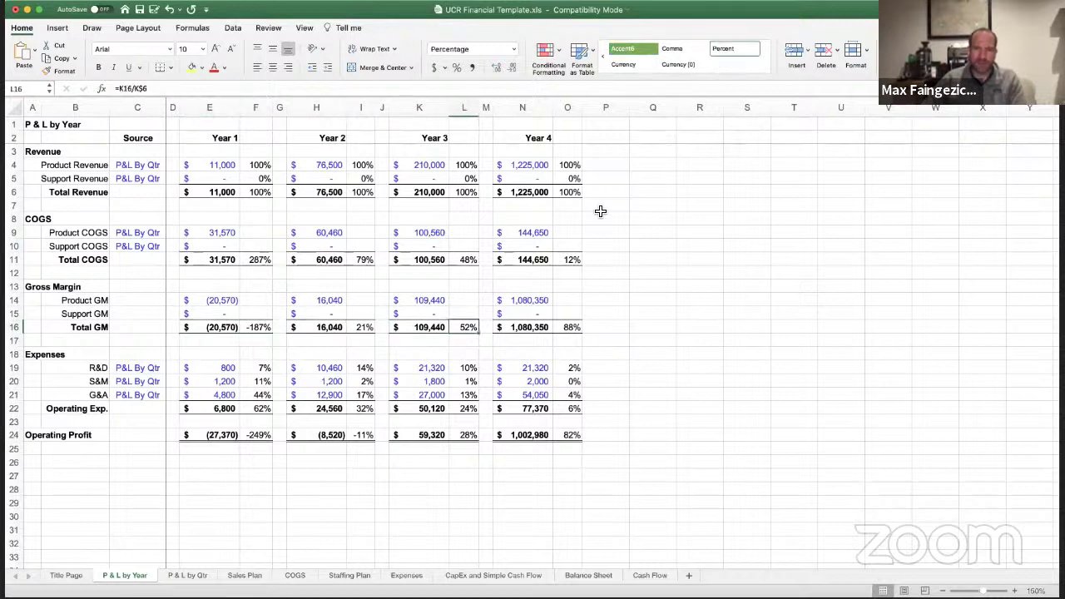
pyautogui.press('Right')
pyautogui.press('Right')
pyautogui.press('Right')
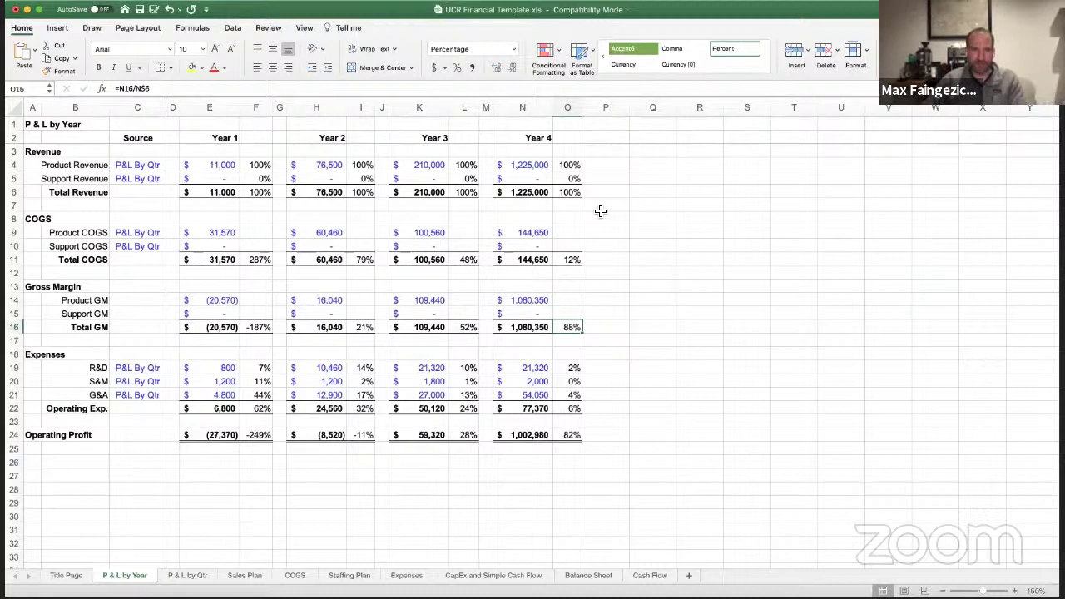
# - Trace the total gross margin back from Year 4 to the Year 1 percentage
pyautogui.press('Left')
pyautogui.press('Left')
pyautogui.press('Left')
pyautogui.press('Left')
pyautogui.press('Left')
pyautogui.press('Left')
pyautogui.press('Left')
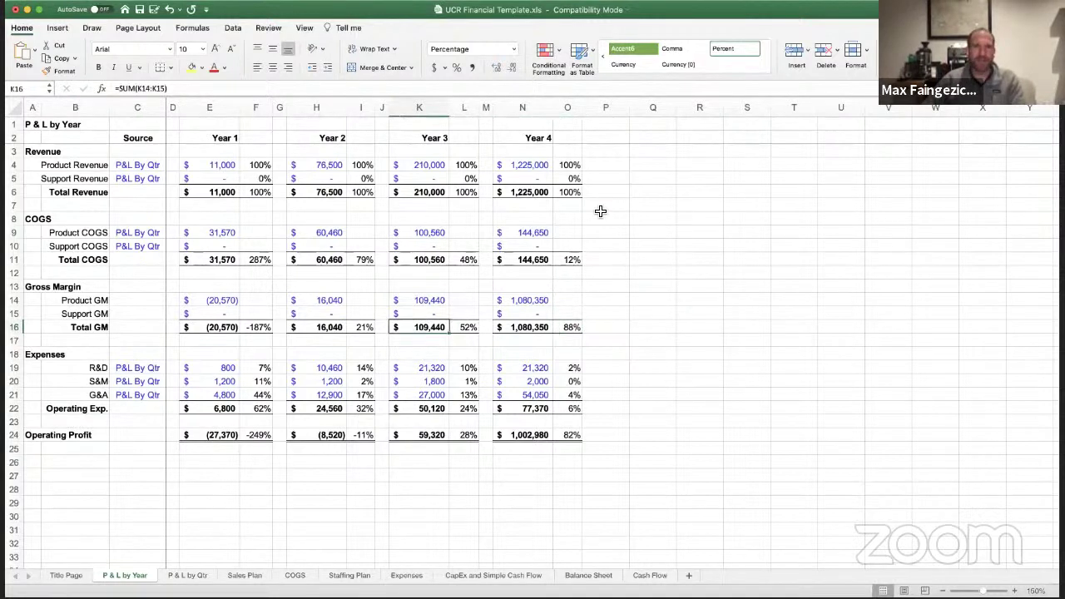
pyautogui.press('Left')
pyautogui.press('Left')
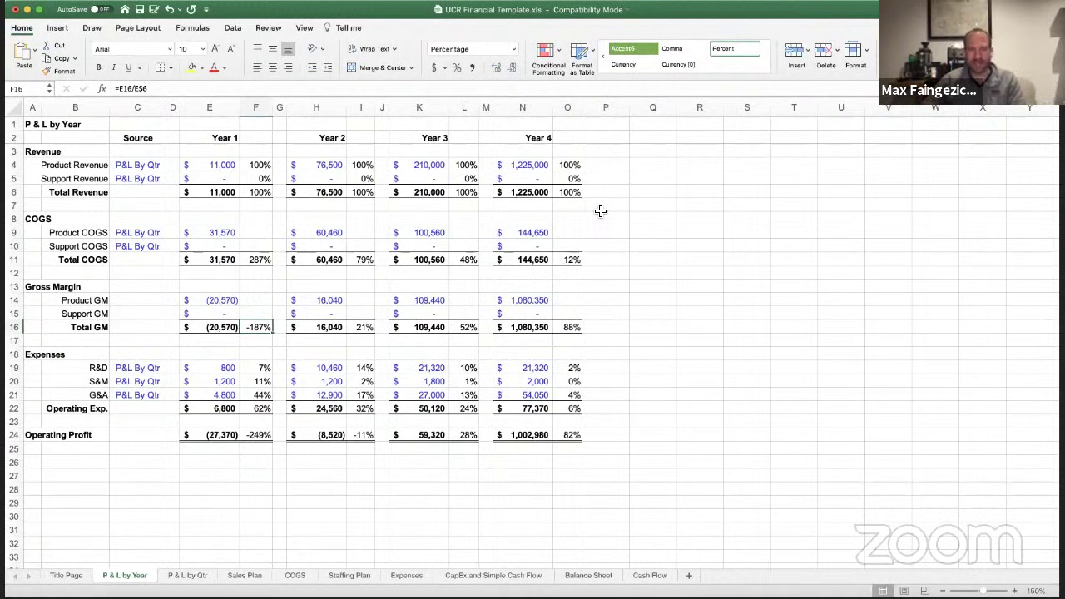
# - Review the Year 1 expense percentages and compare the yearly operating expenses through Year 3
pyautogui.press('Down')
pyautogui.press('Down')
pyautogui.press('Down')
pyautogui.press('Down')
pyautogui.press('Down')
pyautogui.press('Down')
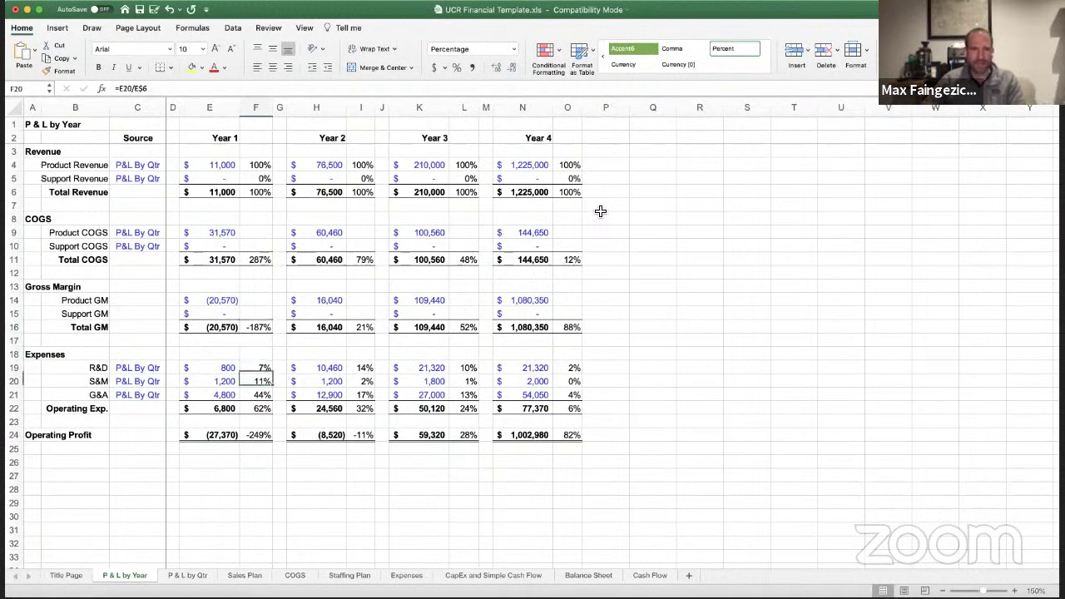
pyautogui.press('Right')
pyautogui.press('Right')
pyautogui.press('Right')
pyautogui.press('Right')
pyautogui.press('Right')
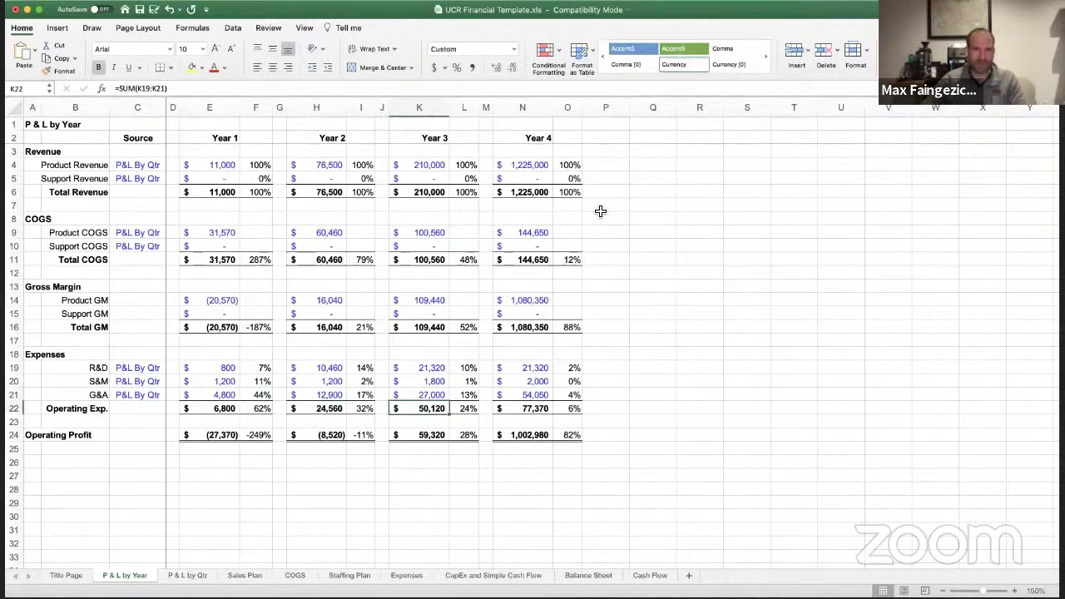
# - Examine the operating profit for Years 3 and 4
pyautogui.press('Down')
pyautogui.press('Down')
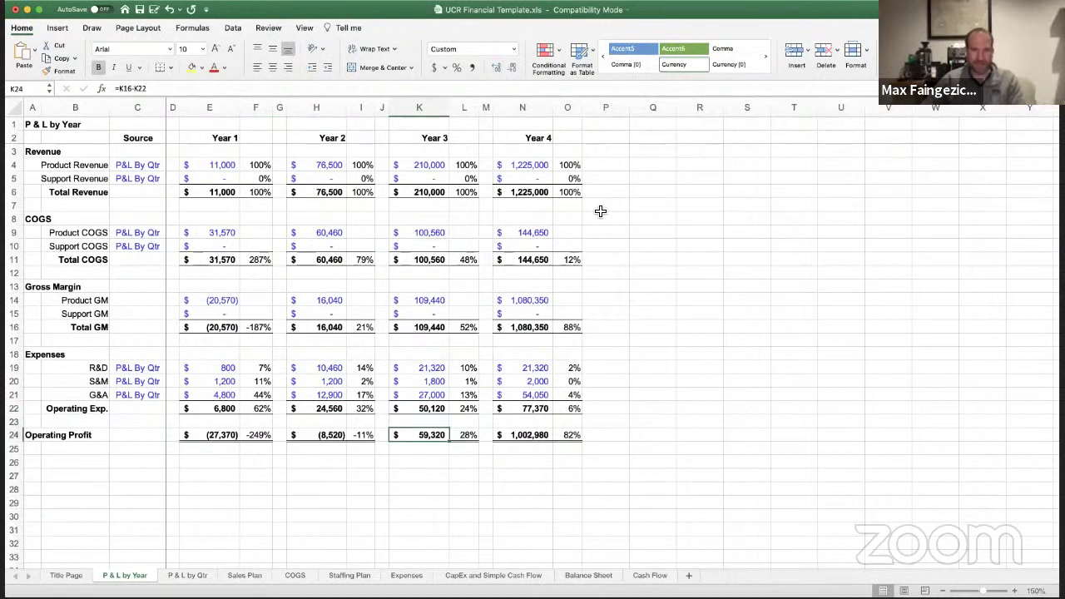
pyautogui.press('Right')
pyautogui.press('Right')
pyautogui.press('Right')
pyautogui.press('Right')
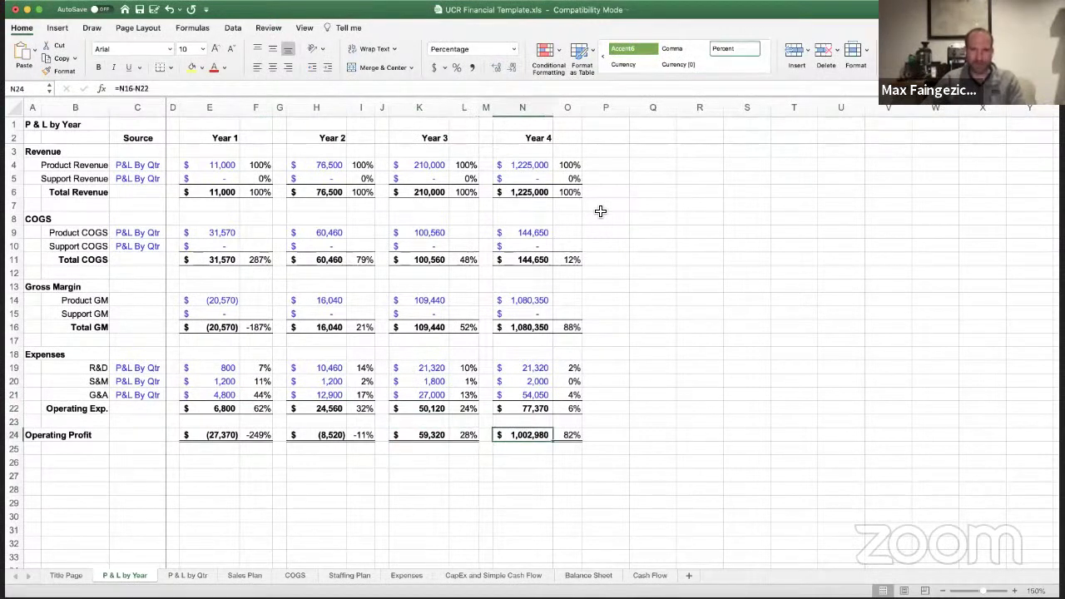
# - Compare the Year 4 operating profit with Year 3's operating profit and its percentage of revenue
pyautogui.press('Left')
pyautogui.press('Left')
pyautogui.press('Left')
pyautogui.press('Right')
pyautogui.press('Right')
pyautogui.press('Right')
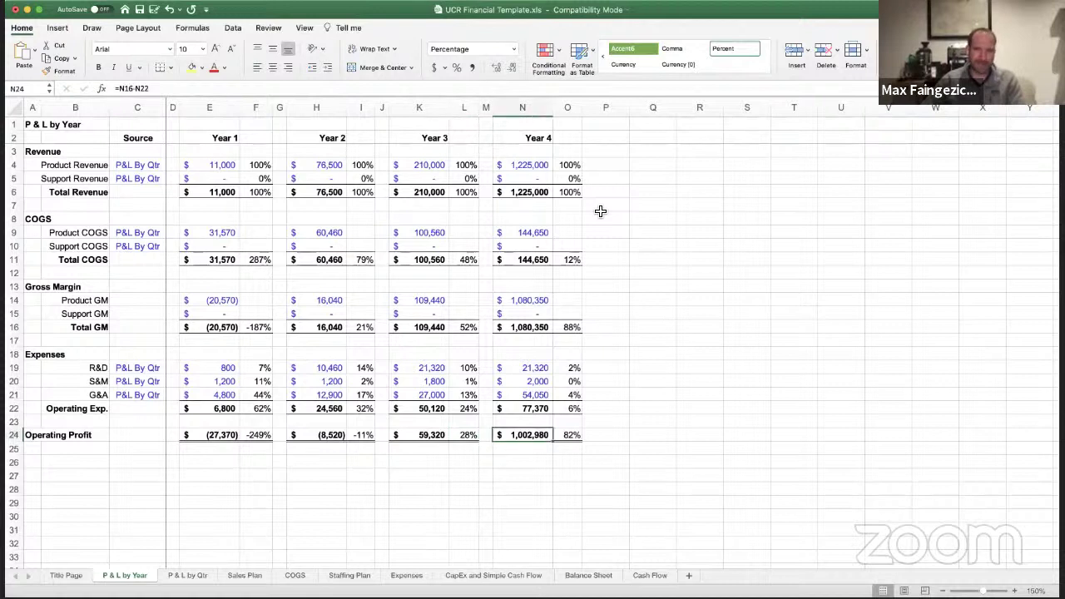
pyautogui.press('Left')
pyautogui.press('Left')
pyautogui.press('Left')
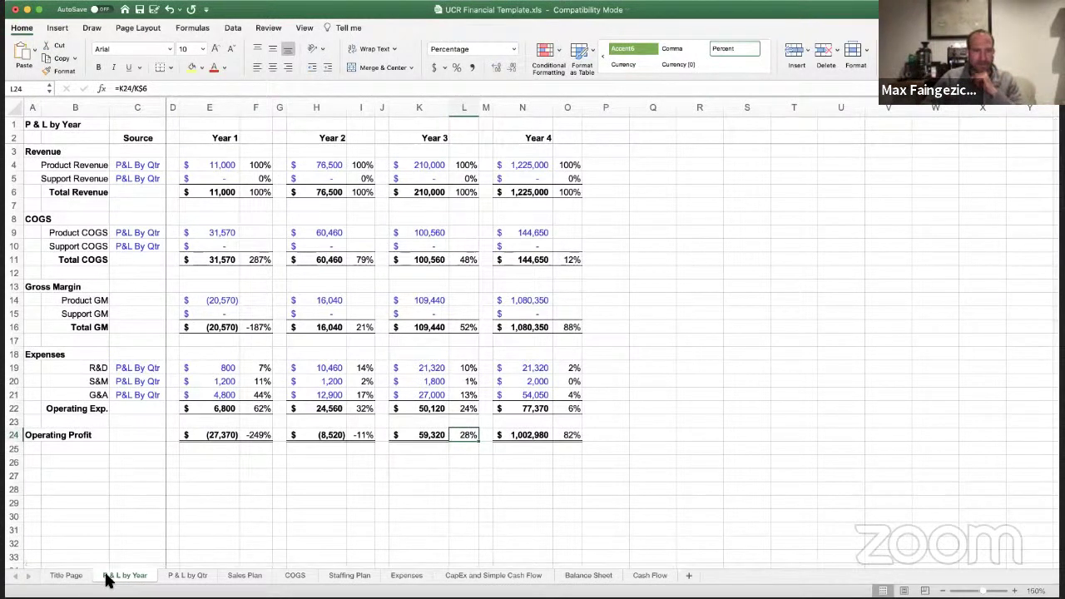
# - Open the Balance Sheet and inspect the cash amount for Q1 of Year 1
pyautogui.click(592, 576)
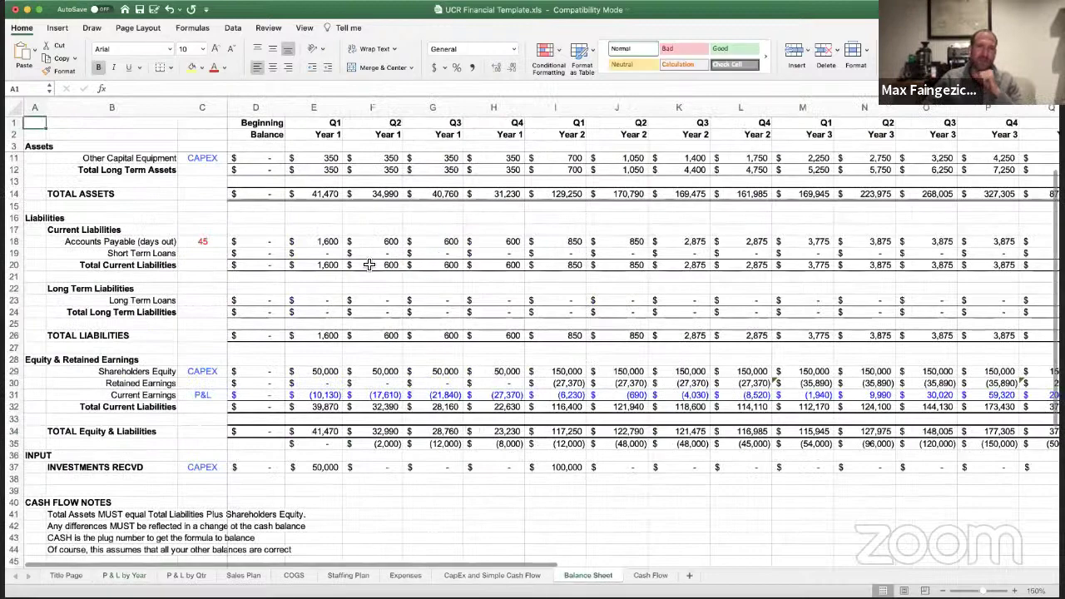
pyautogui.click(333, 158)
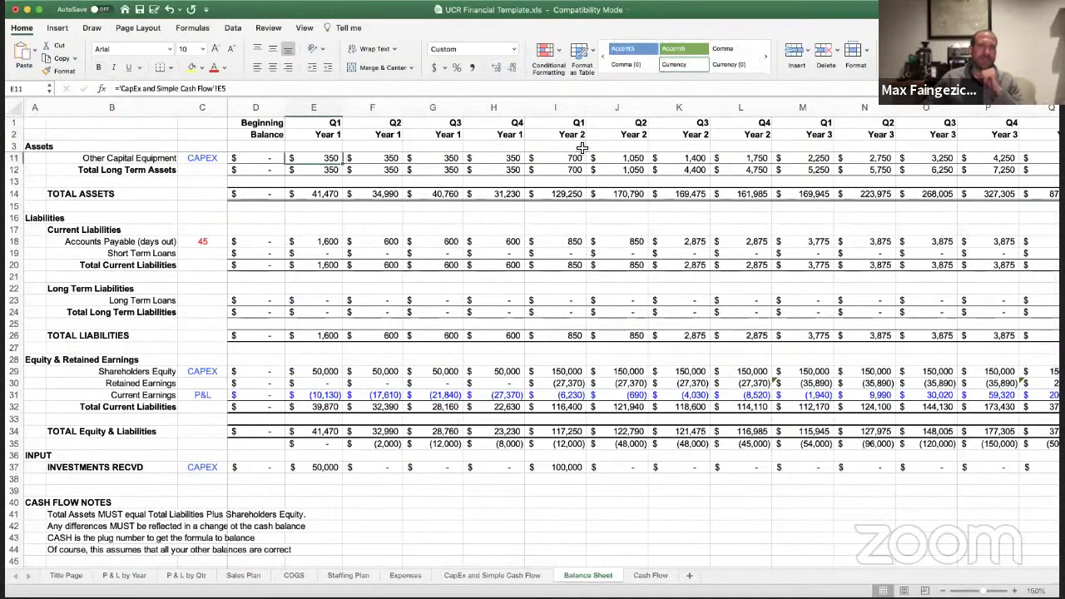
pyautogui.press('Up')
pyautogui.press('Up')
pyautogui.press('Up')
pyautogui.press('Up')
pyautogui.press('Up')
pyautogui.press('Up')
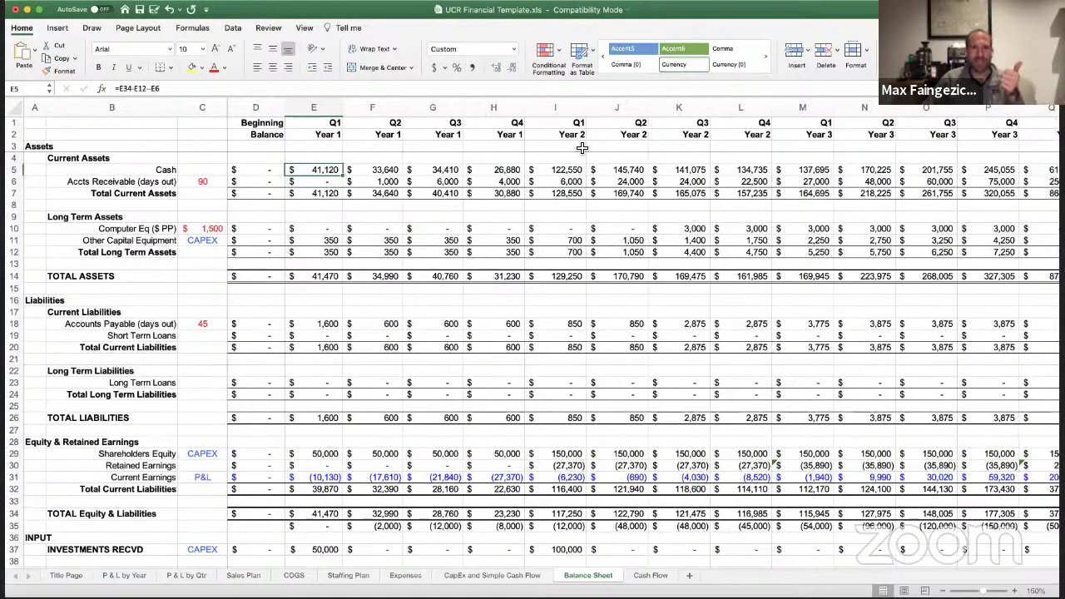
# - Review the Q1 Year 1 accounts receivable, total current assets and capital equipment on the balance sheet
pyautogui.press('Down')
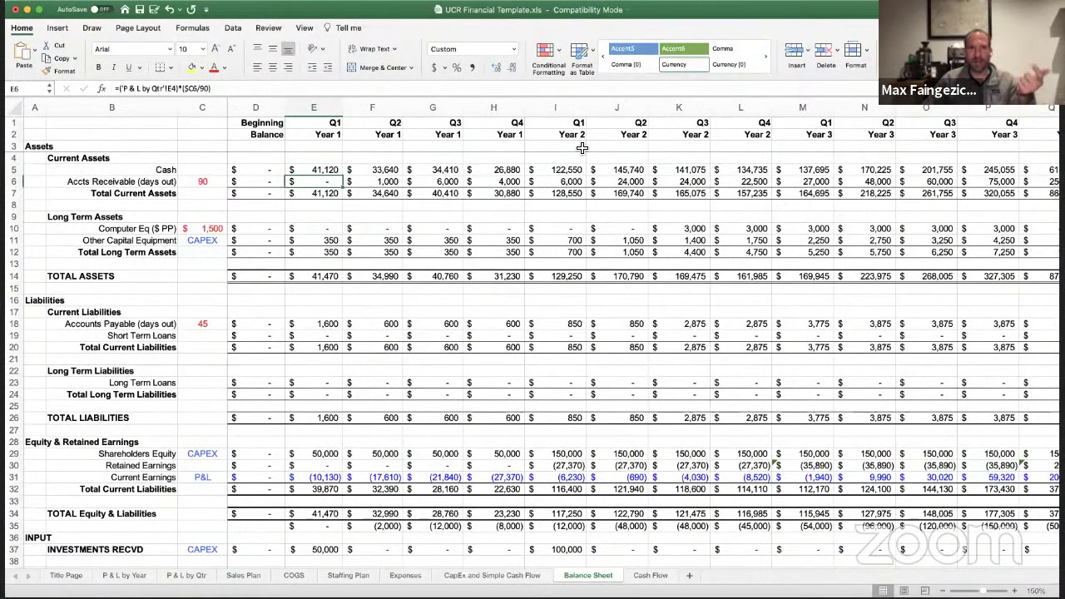
pyautogui.press('Down')
pyautogui.press('Down')
pyautogui.press('Down')
pyautogui.press('Down')
pyautogui.press('Down')
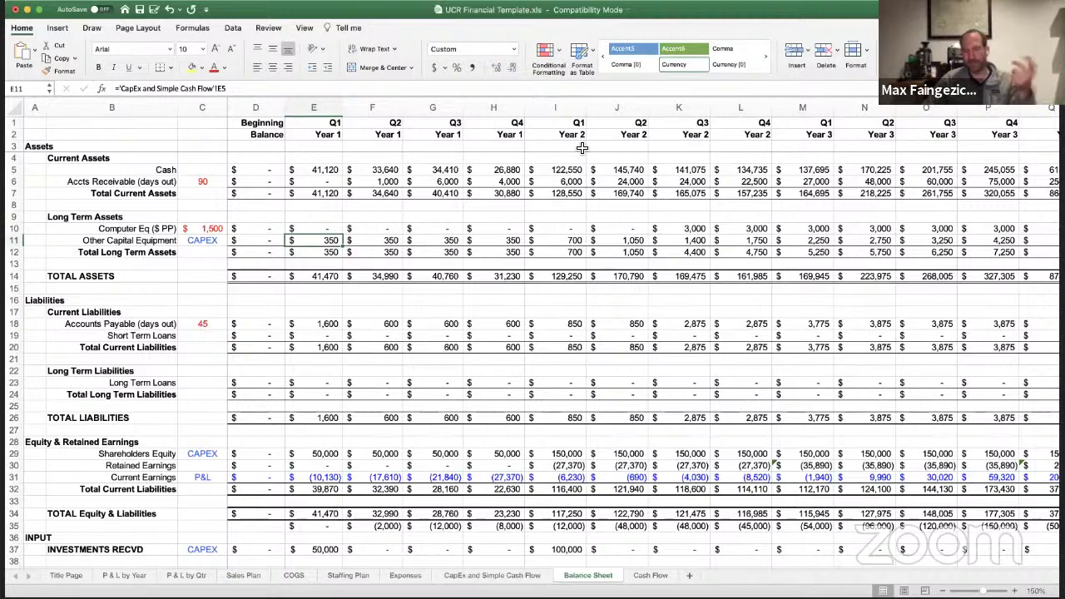
# - Check the long-term asset total and total assets for Q1 of Year 1
pyautogui.press('Down')
pyautogui.press('Down')
pyautogui.press('Down')
pyautogui.press('Down')
pyautogui.press('Down')
pyautogui.press('Down')
pyautogui.press('Down')
pyautogui.press('Down')
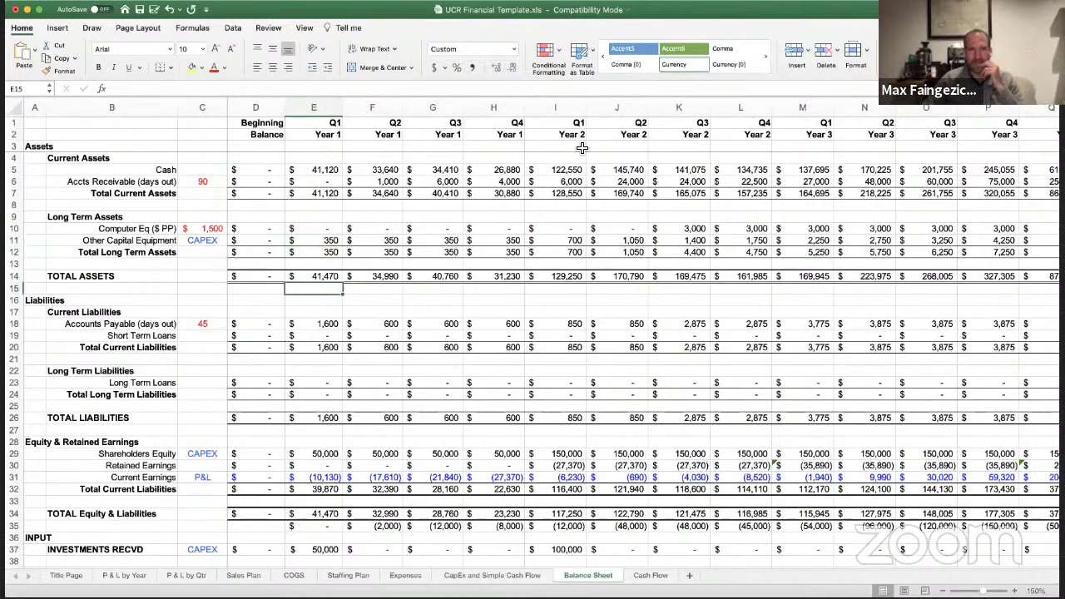
# - Go back over the Q1 Year 1 long-term assets above the total assets
pyautogui.press('Up')
pyautogui.press('Up')
pyautogui.press('Up')
pyautogui.press('Up')
pyautogui.press('Up')
pyautogui.press('Up')
pyautogui.press('Up')
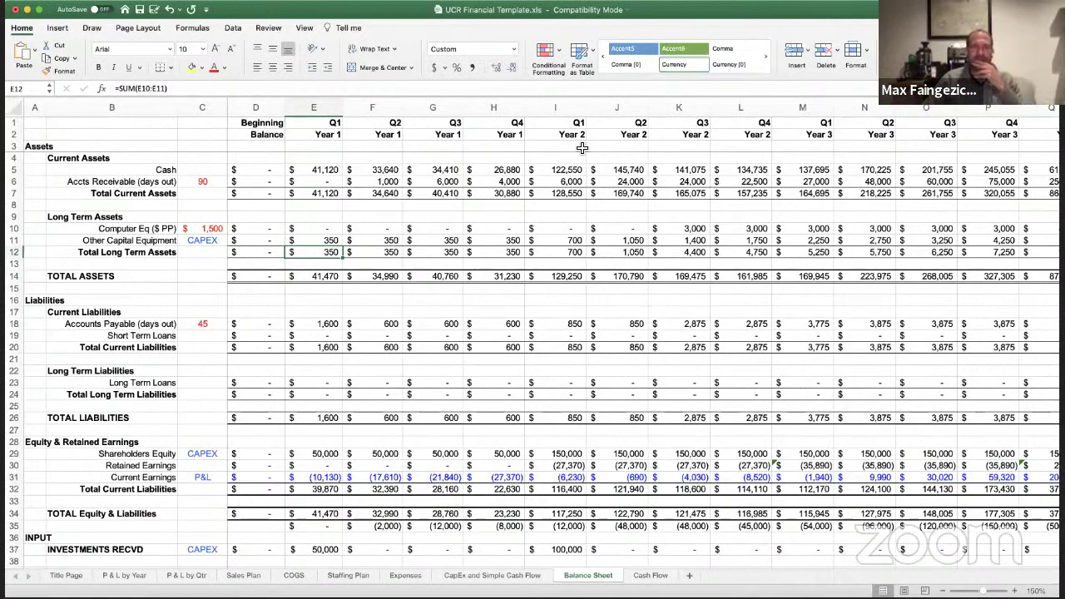
# - Examine the current liabilities for Q1 of Year 1, including accounts payable and short-term loans
pyautogui.press('Down')
pyautogui.press('Down')
pyautogui.press('Down')
pyautogui.press('Down')
pyautogui.press('Down')
pyautogui.press('Down')
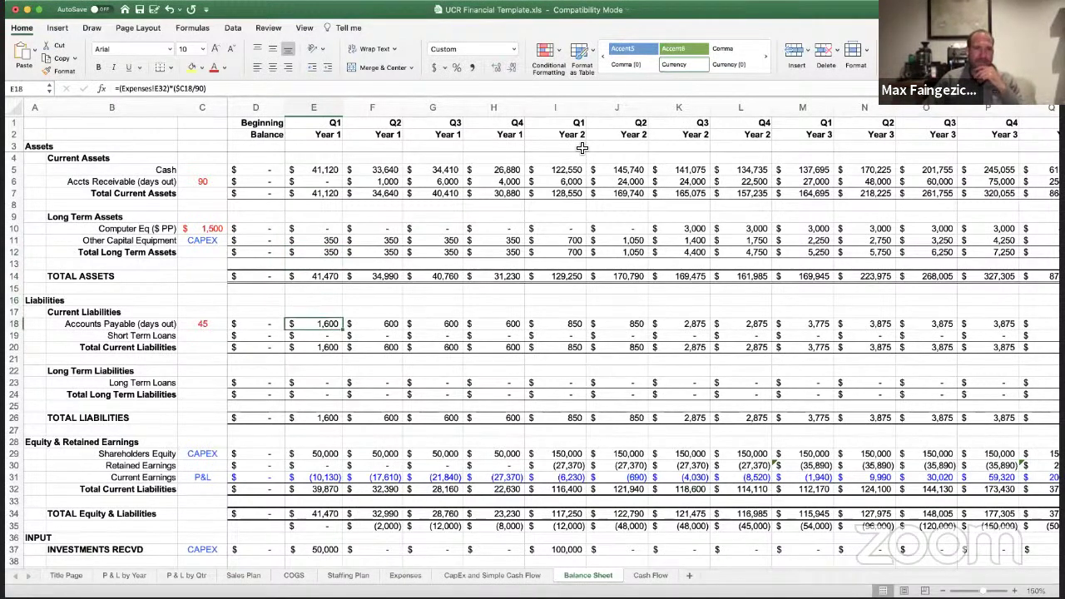
pyautogui.press('Down')
pyautogui.press('Up')
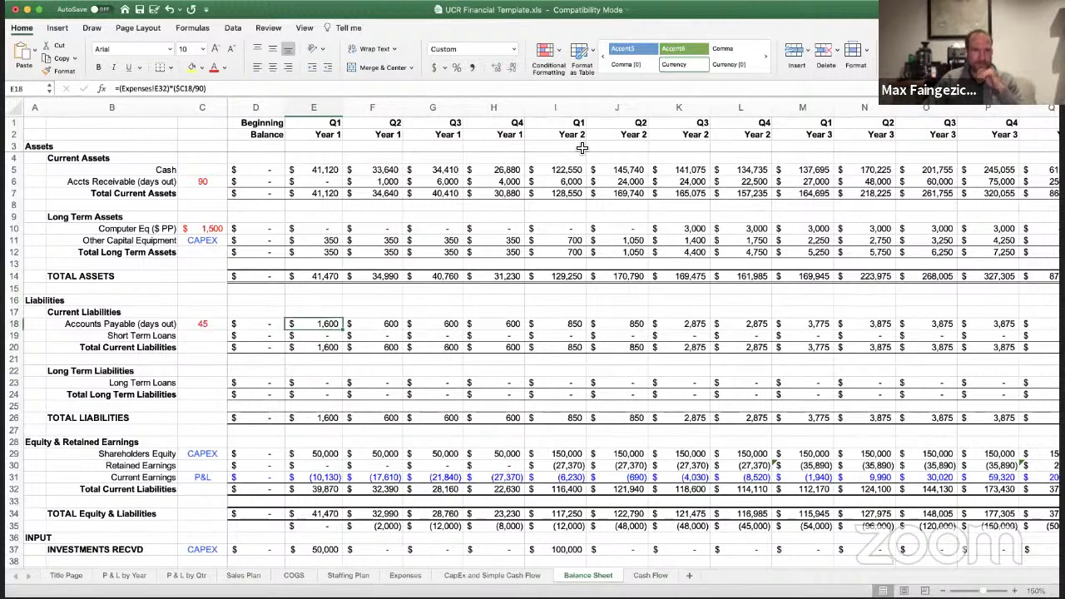
pyautogui.press('Down')
pyautogui.press('Down')
pyautogui.press('Down')
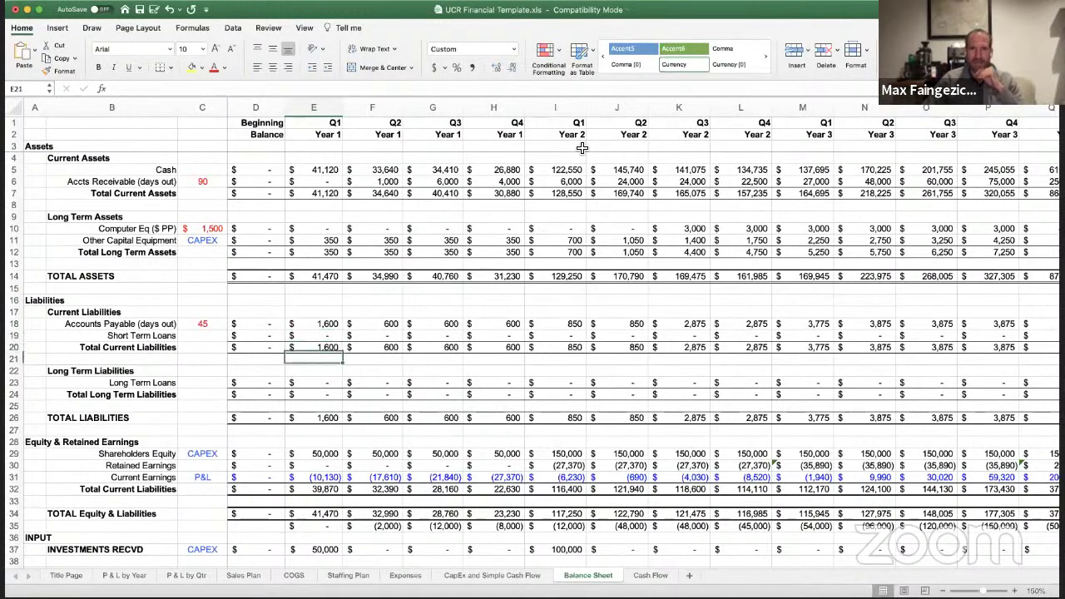
# - Review the long-term liabilities, total liabilities, shareholders equity and retained earnings for Q1 of Year 1
pyautogui.press('Down')
pyautogui.press('Down')
pyautogui.press('Down')
pyautogui.press('Down')
pyautogui.press('Down')
pyautogui.press('Down')
pyautogui.press('Down')
pyautogui.press('Down')
pyautogui.press('Down')
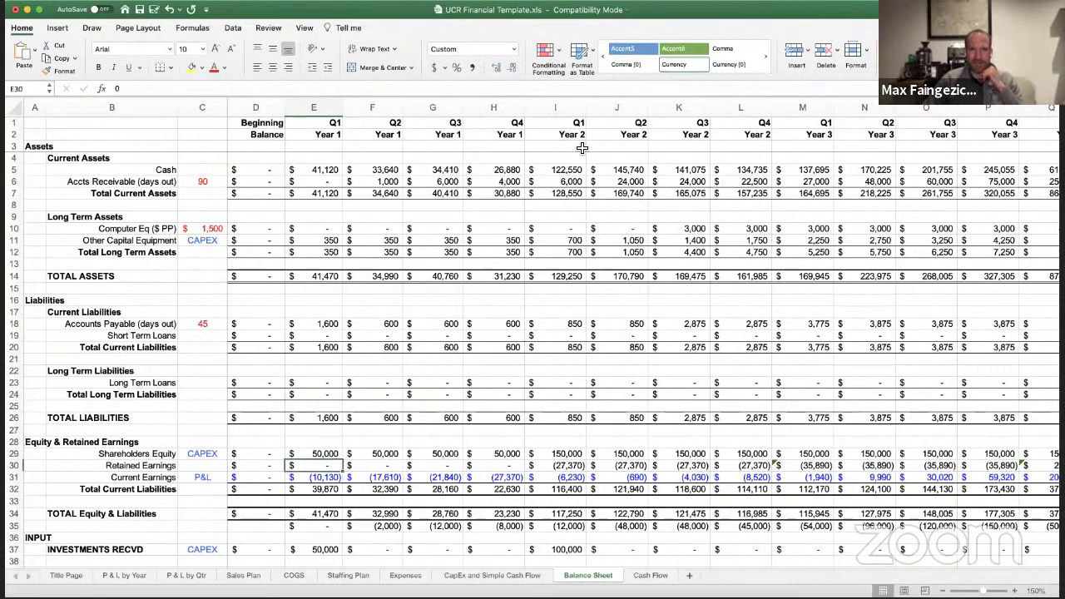
# - Check the current earnings, total equity and liabilities, and the balance difference for Q1 of Year 1
pyautogui.press('Down')
pyautogui.press('Down')
pyautogui.press('Down')
pyautogui.press('Down')
pyautogui.press('Down')
pyautogui.press('Down')
pyautogui.press('Down')
pyautogui.press('Down')
pyautogui.press('Down')
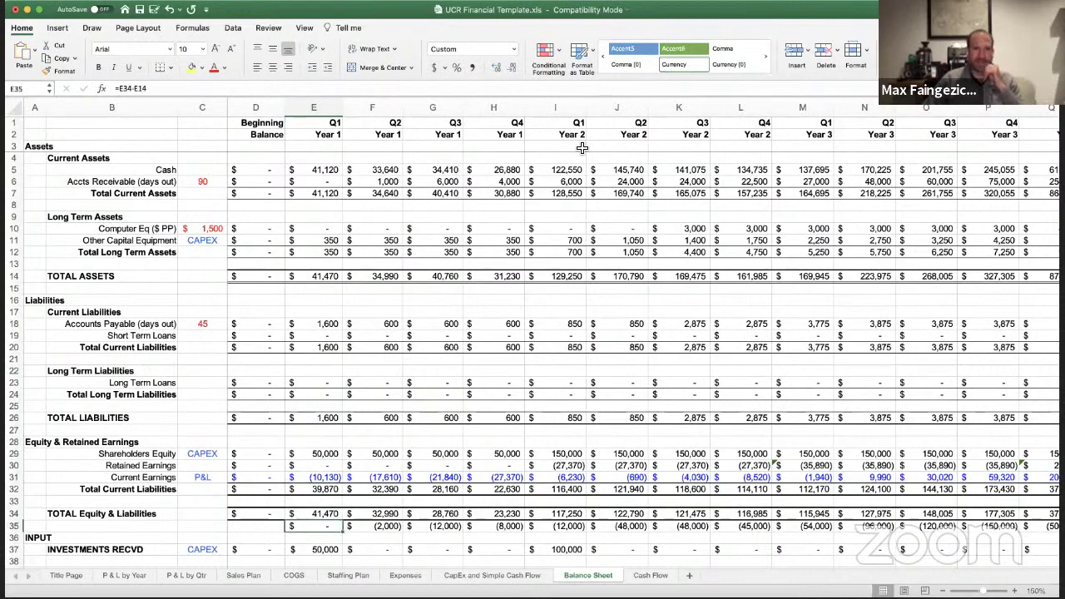
# - Inspect the investments received in Q1 of Year 1 and Q1 of Year 2 on the balance sheet
pyautogui.press('Down')
pyautogui.press('Down')
pyautogui.press('Up')
pyautogui.press('Up')
pyautogui.press('Up')
pyautogui.press('Up')
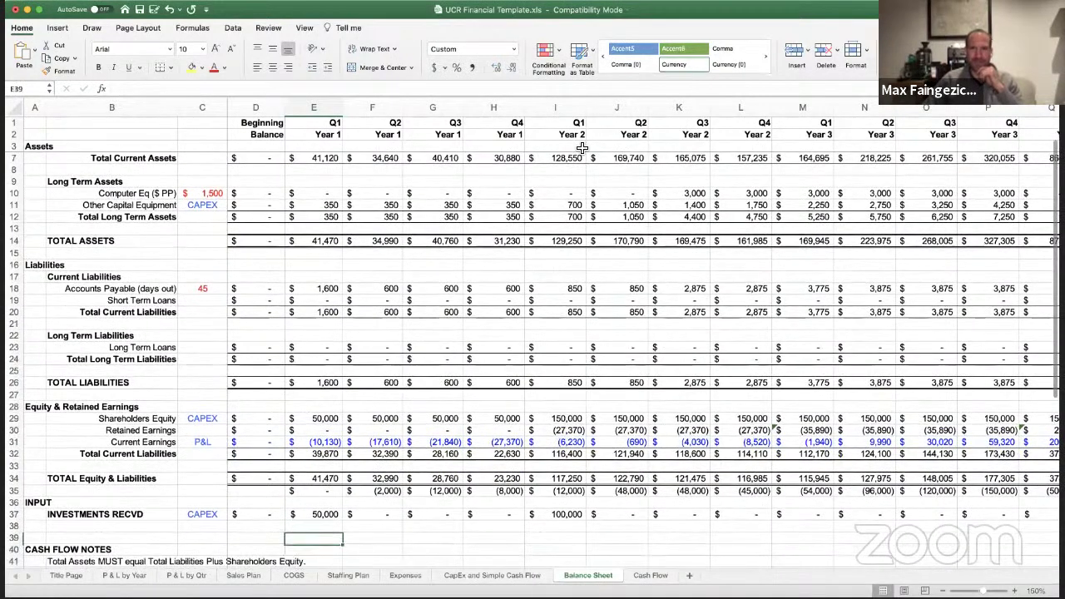
pyautogui.press('Left')
pyautogui.press('Right')
pyautogui.press('Right')
pyautogui.press('Right')
pyautogui.press('Right')
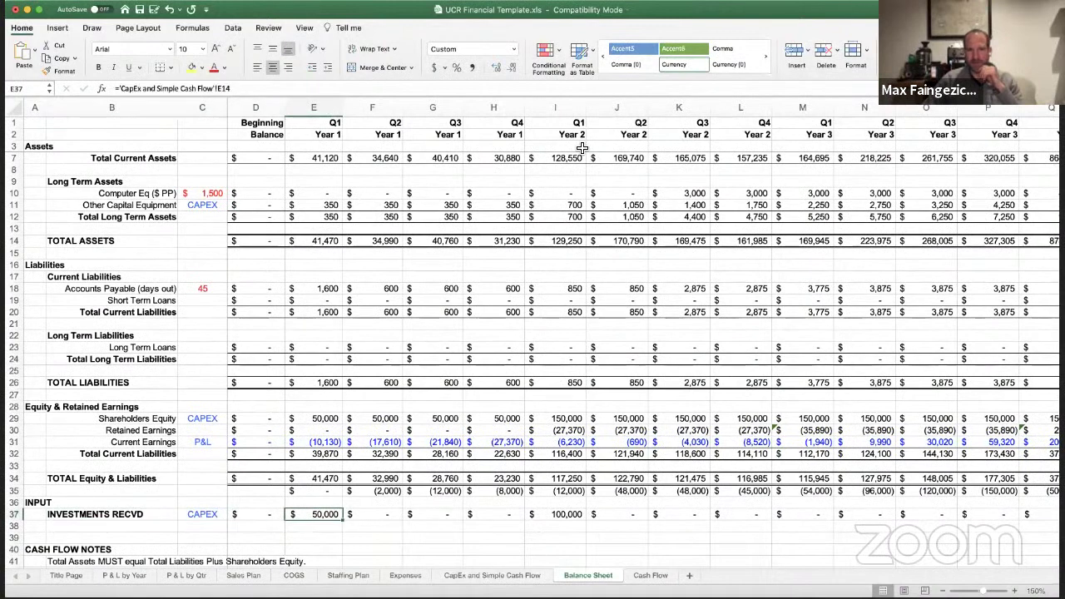
pyautogui.press('Right')
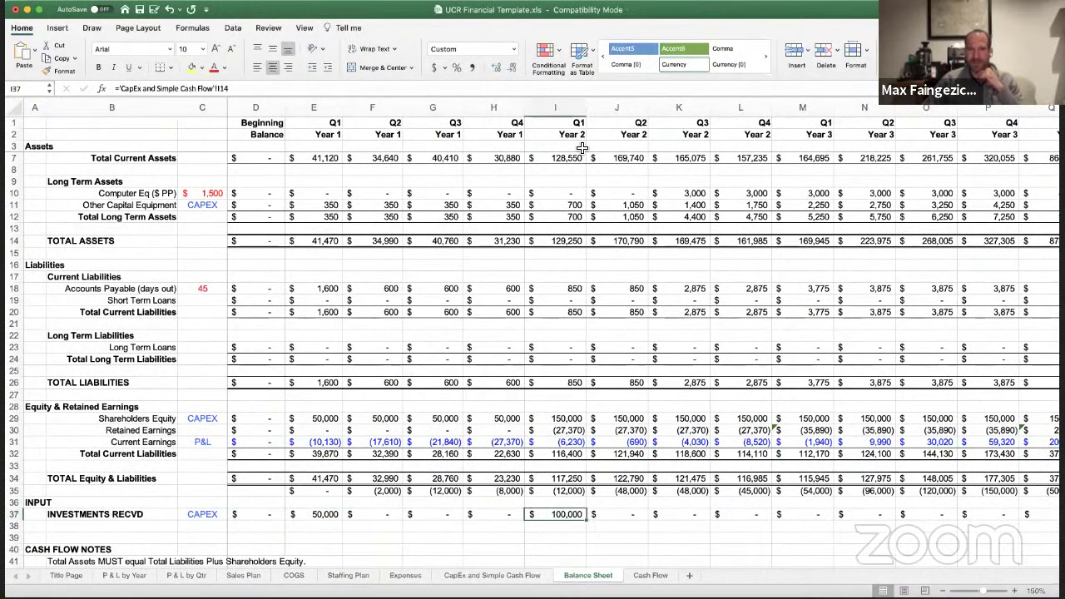
pyautogui.press('Left')
pyautogui.press('Left')
pyautogui.press('Left')
pyautogui.press('Left')
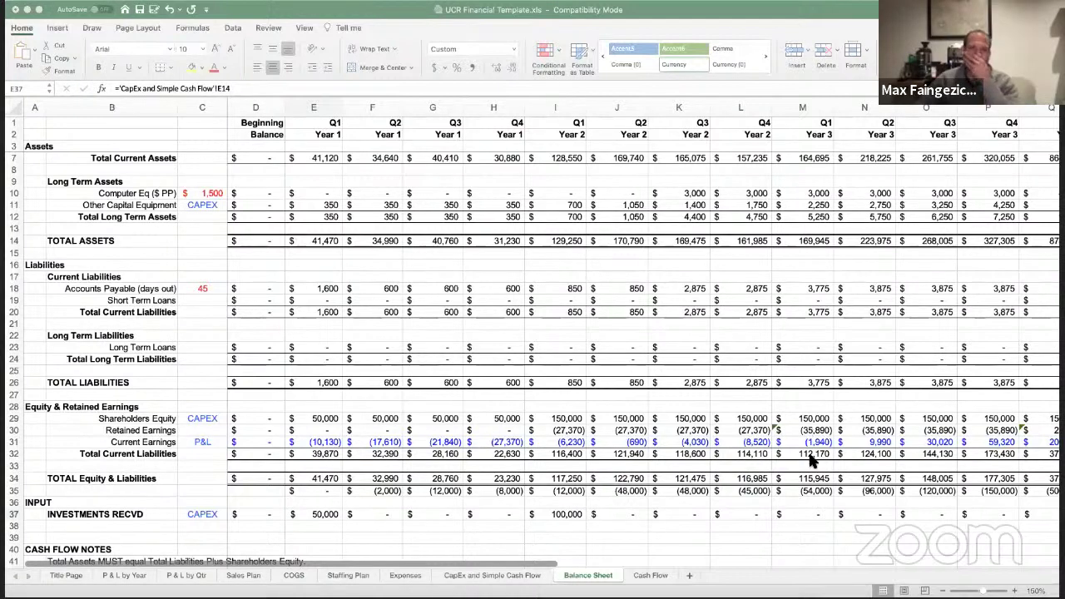
# - Return to the yearly profit and loss sheet
pyautogui.click(116, 576)
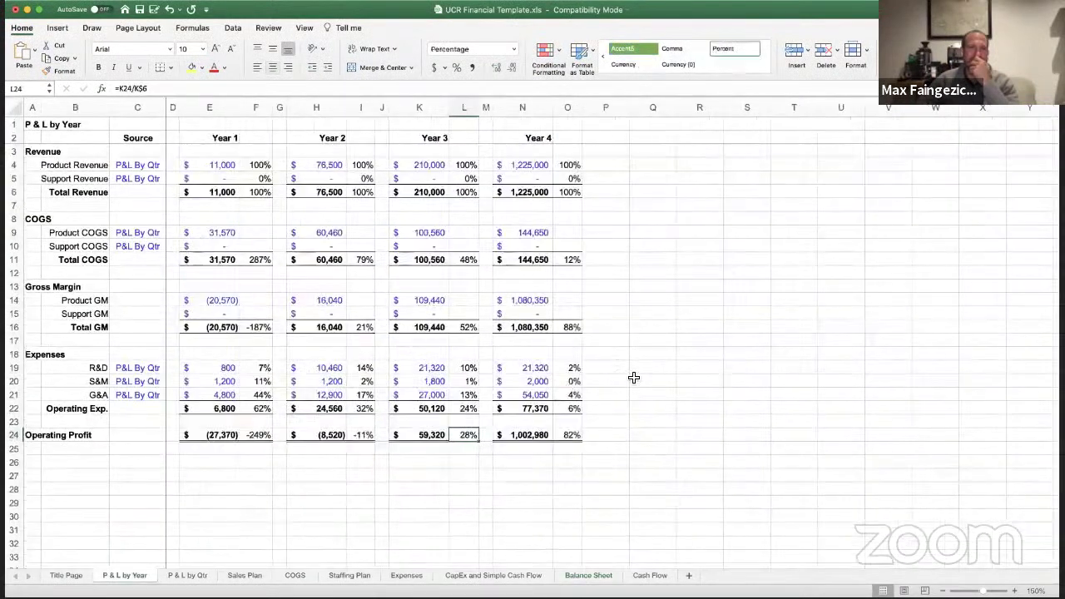